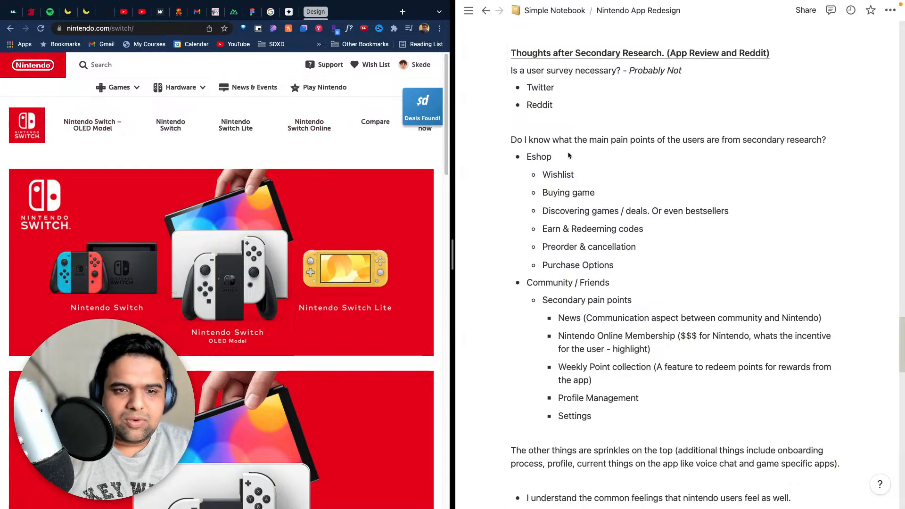
- Review the dated project plan and the Usability Testing and Case Study sections of the Nintendo App Redesign notes
key("ctrl+Left")
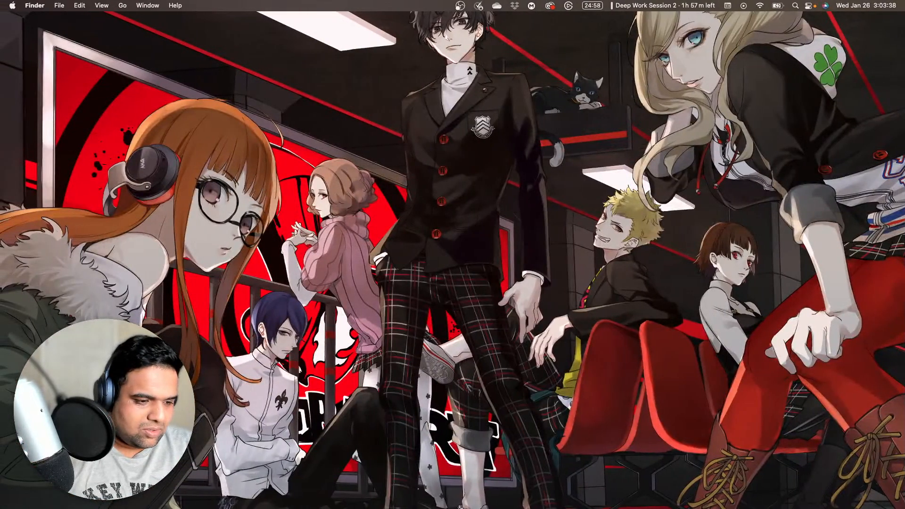
key("ctrl+Right")
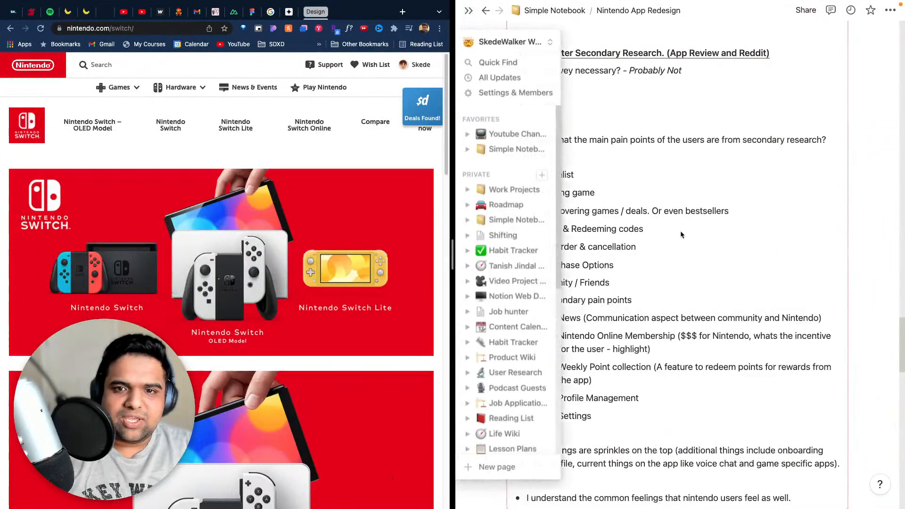
scroll(644, 46, "down", 10)
scroll(567, 167, "down", 5)
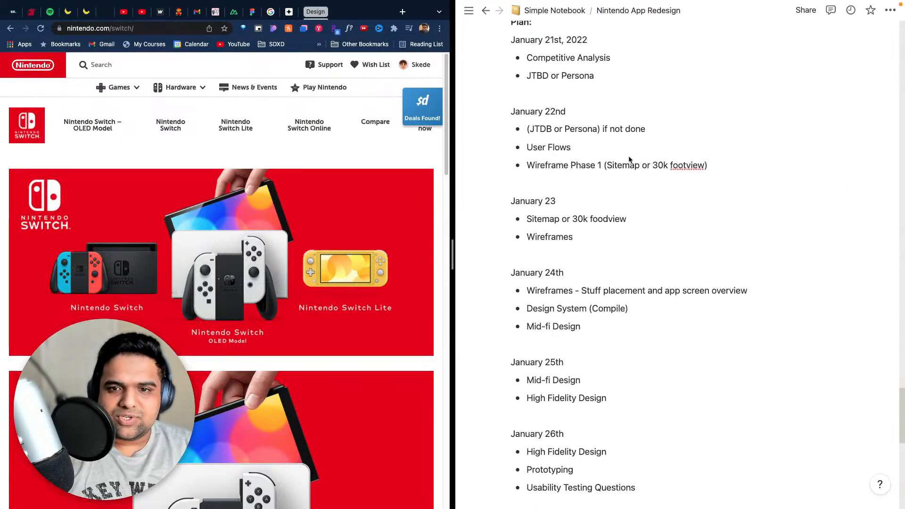
scroll(629, 160, "down", 14)
scroll(655, 228, "up", 10)
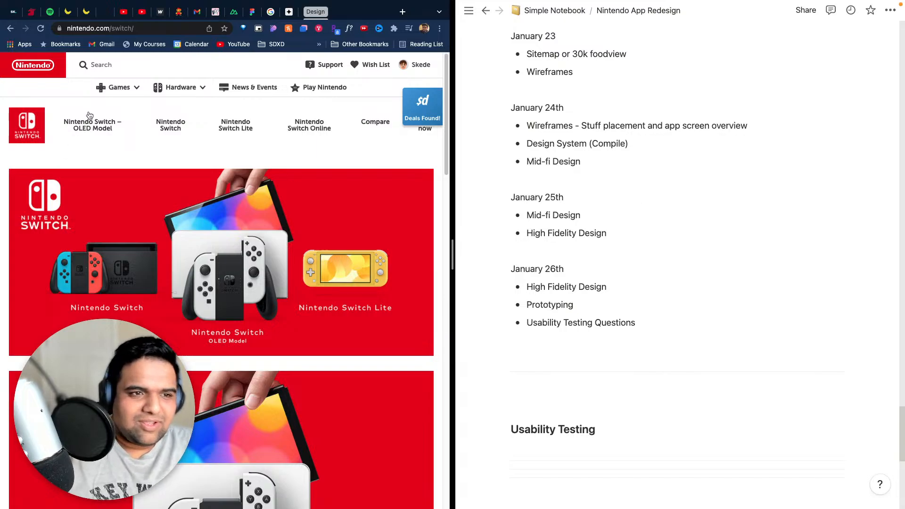
left_click(118, 87)
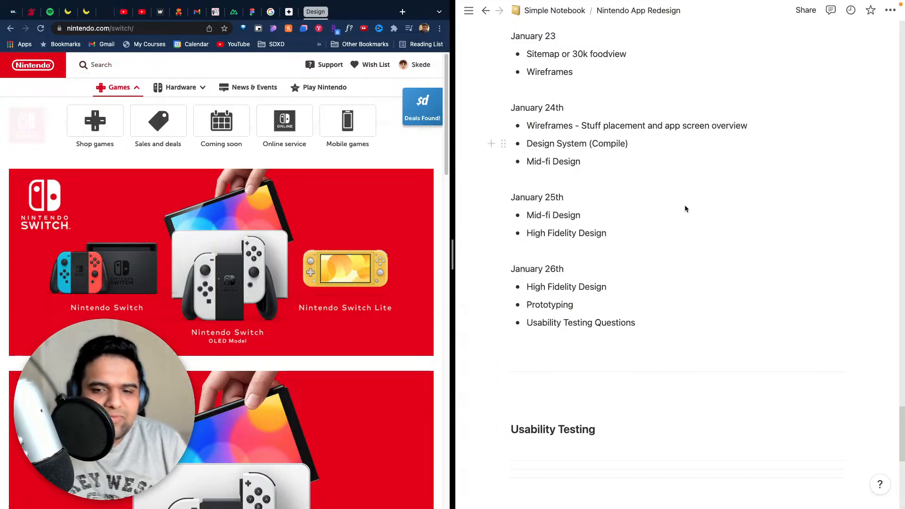
scroll(694, 398, "down", 5)
scroll(665, 344, "up", 2)
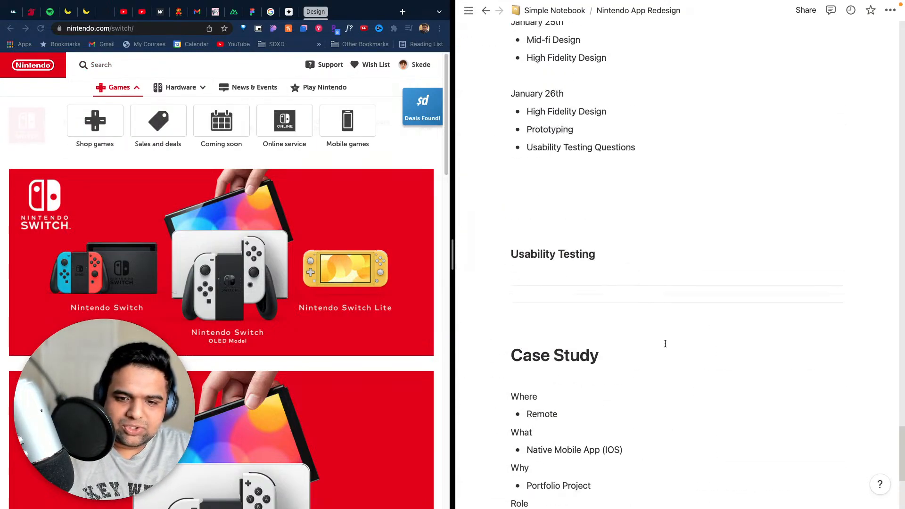
scroll(666, 343, "up", 8)
scroll(665, 343, "down", 13)
scroll(666, 344, "up", 16)
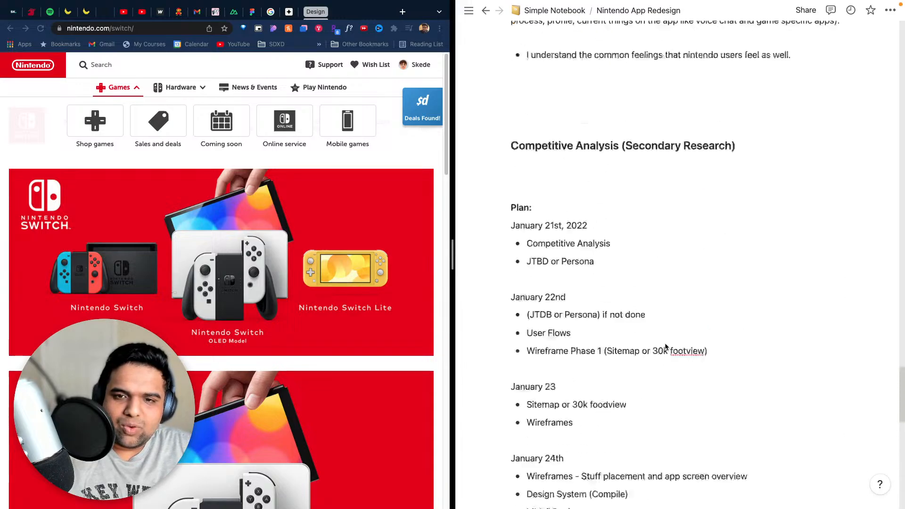
- Add the line "Nintendo Website - Desktop" under the Competitive Analysis (Secondary Research) heading, leaving a blank line above it
scroll(665, 347, "up", 2)
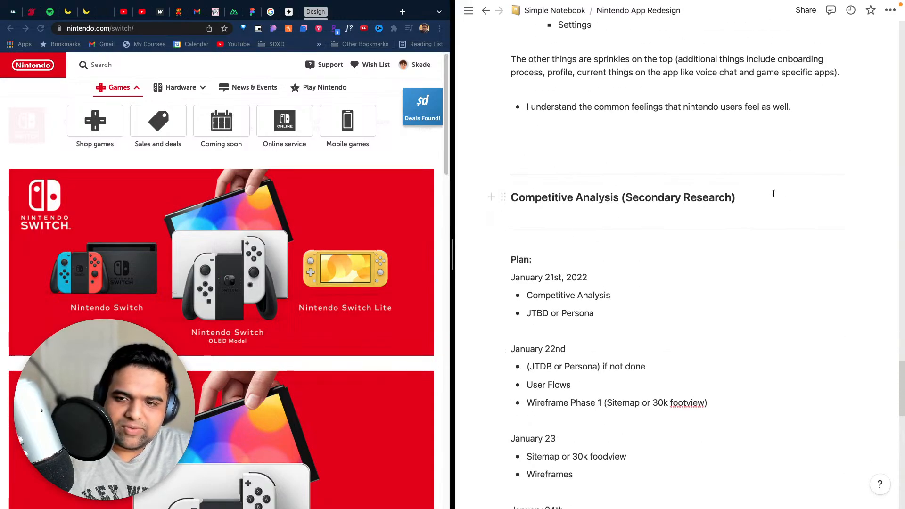
key("Return")
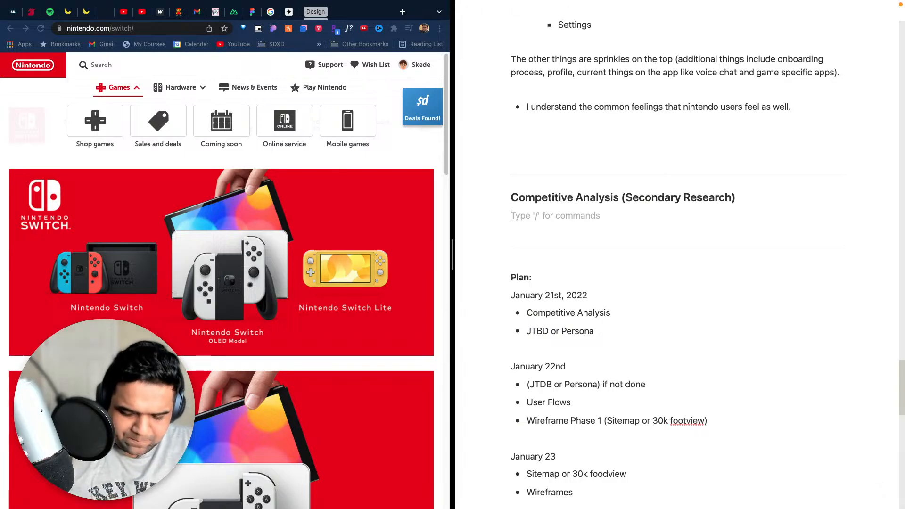
key("Return")
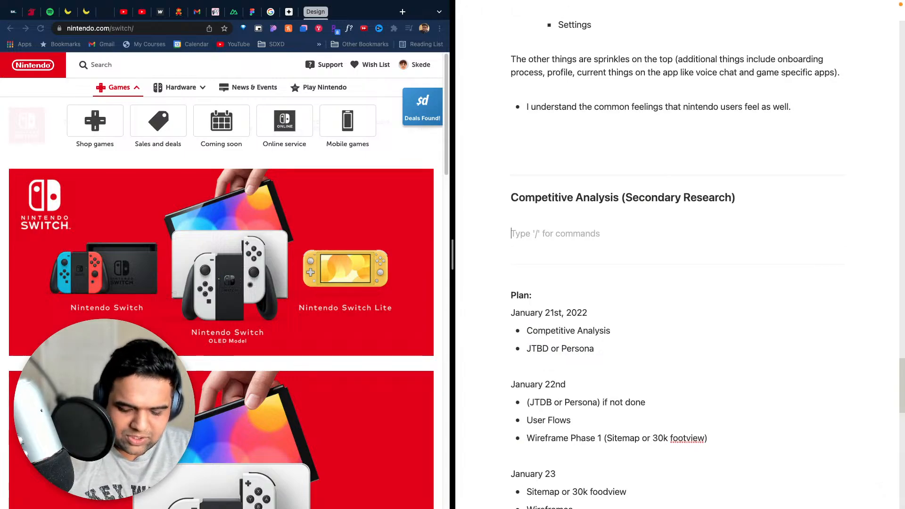
type("Nintendo")
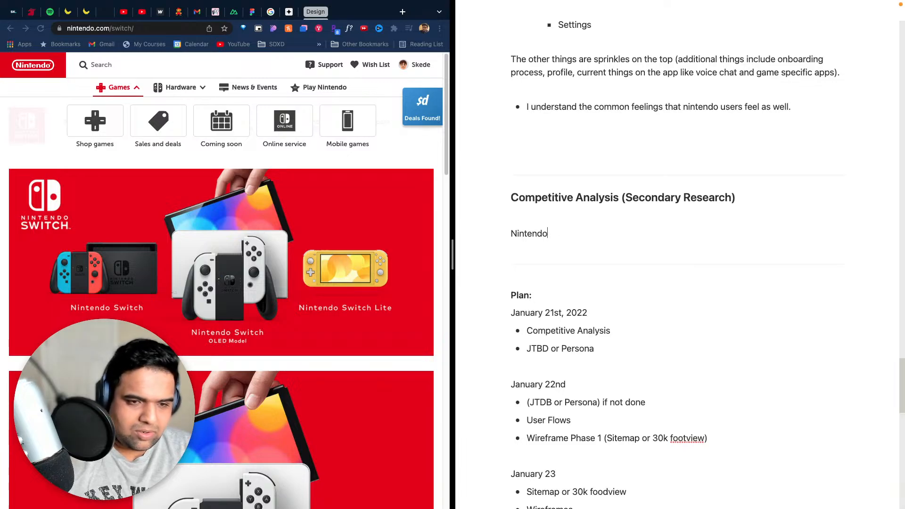
type(" Website - Desktop")
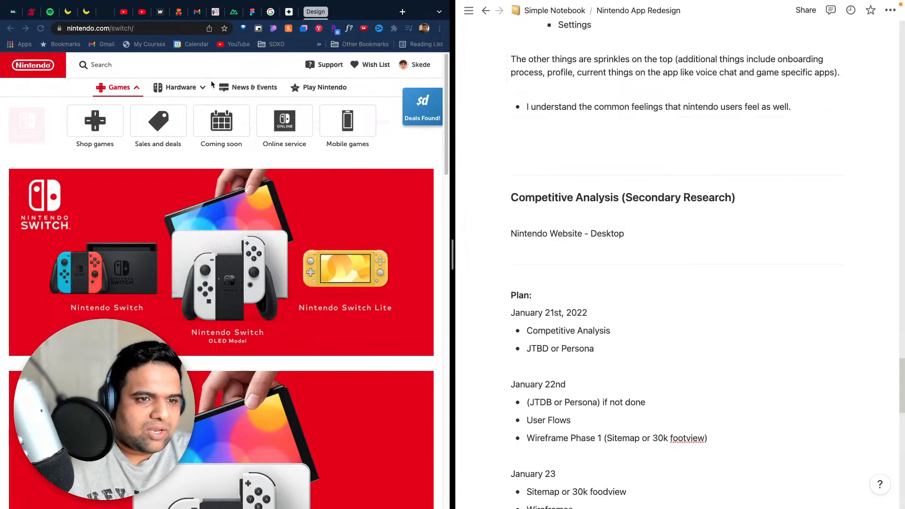
- Open the Shop games page on the Nintendo website and widen the browser's share of the split screen
left_click(185, 87)
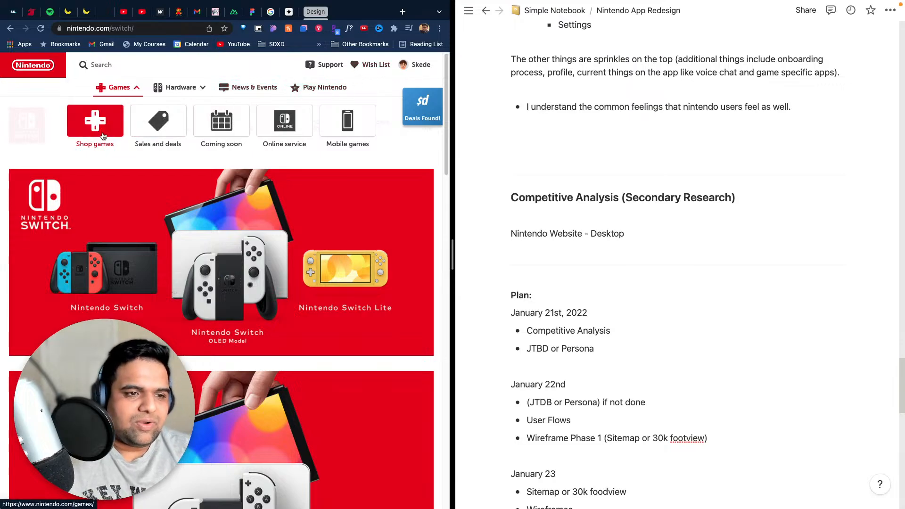
left_click(86, 134)
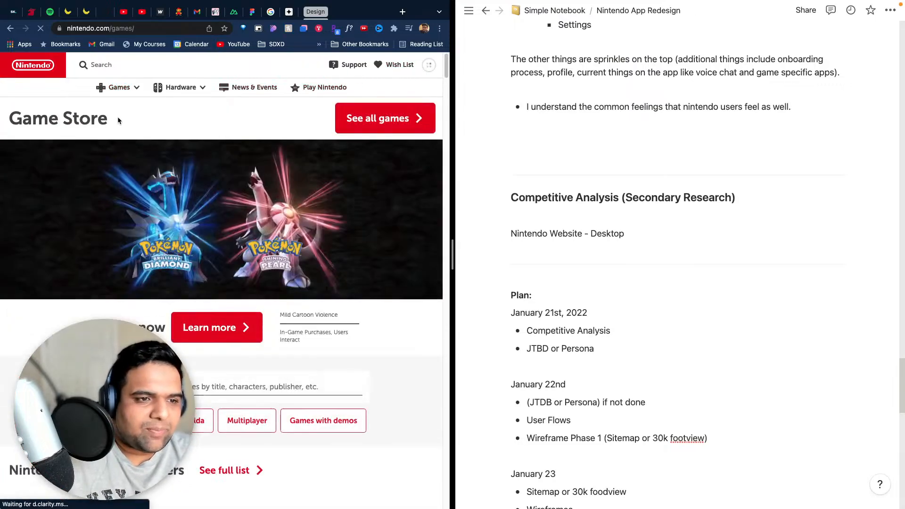
scroll(242, 167, "down", 10)
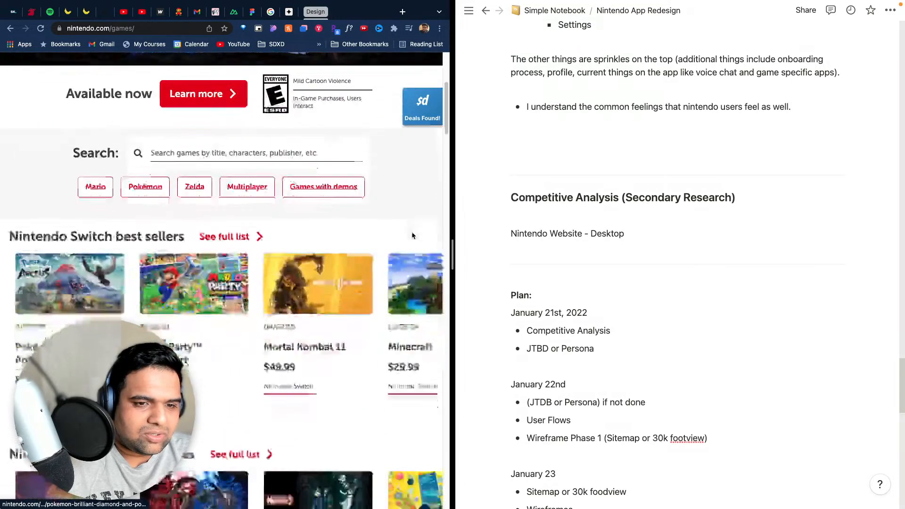
scroll(389, 227, "down", 3)
scroll(210, 199, "up", 6)
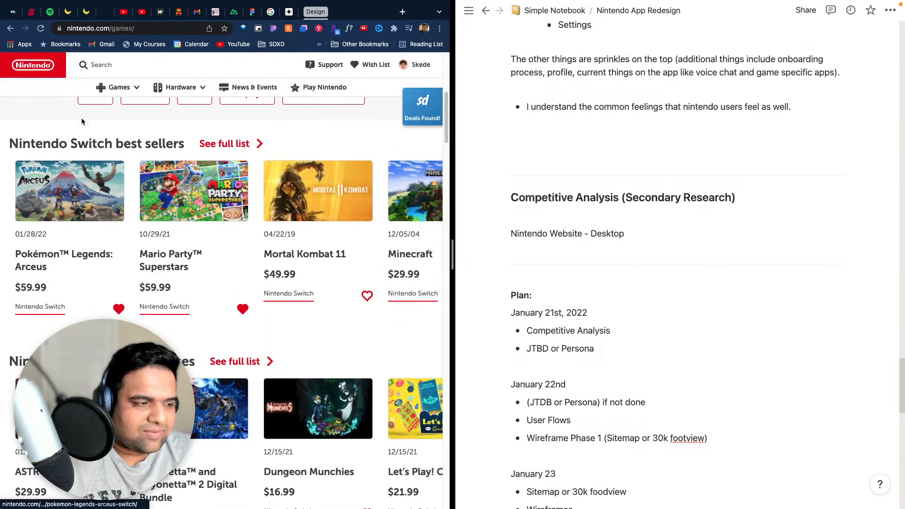
scroll(210, 199, "down", 3)
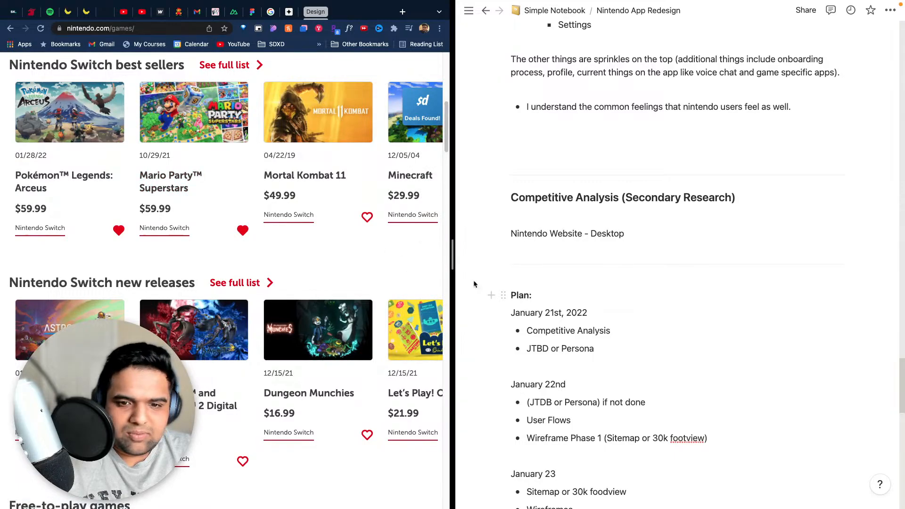
left_click_drag(451, 262, 551, 271)
- Examine the Game Store page's banner, game search with suggested filters, and the categorised rows of games
scroll(315, 243, "up", 10)
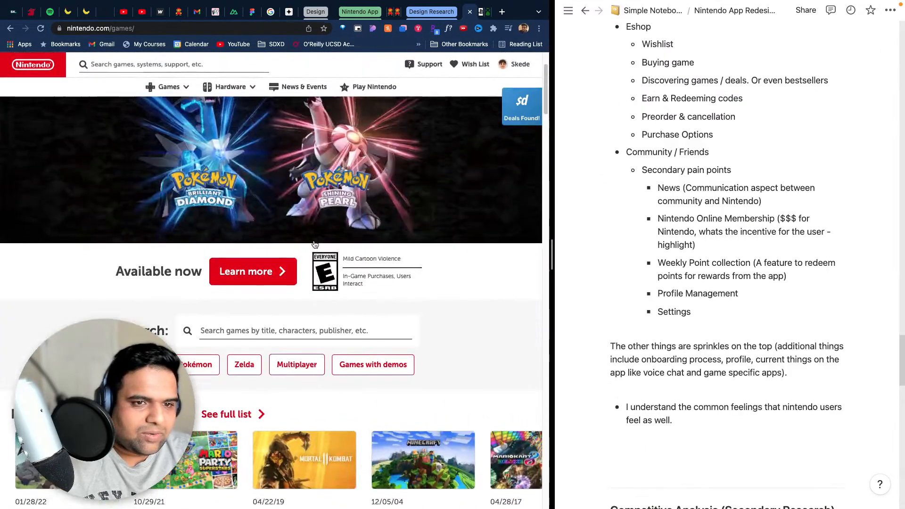
scroll(315, 244, "down", 2)
scroll(315, 244, "up", 2)
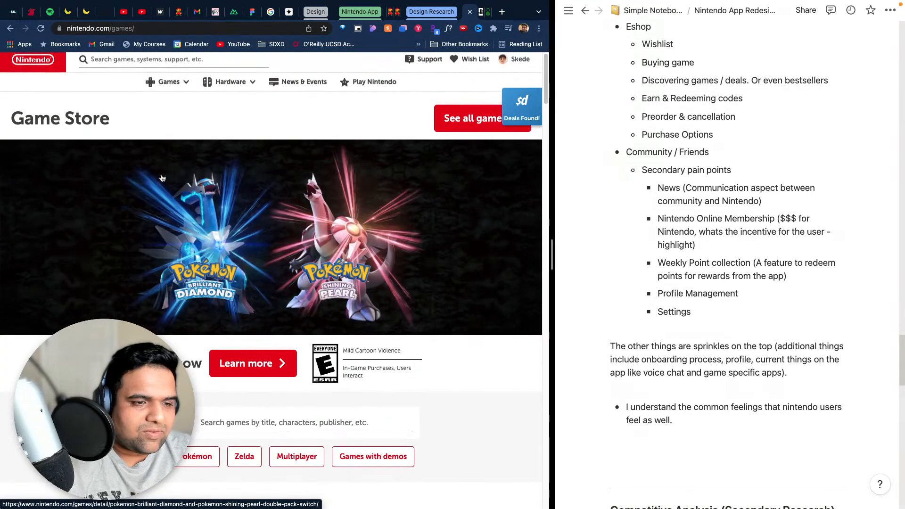
scroll(294, 240, "down", 1)
scroll(294, 239, "down", 2)
scroll(419, 257, "up", 2)
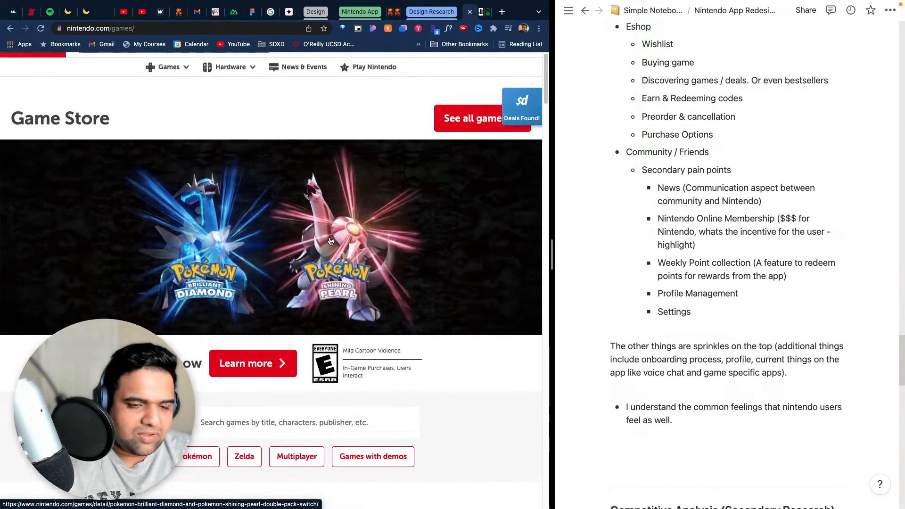
scroll(424, 258, "down", 3)
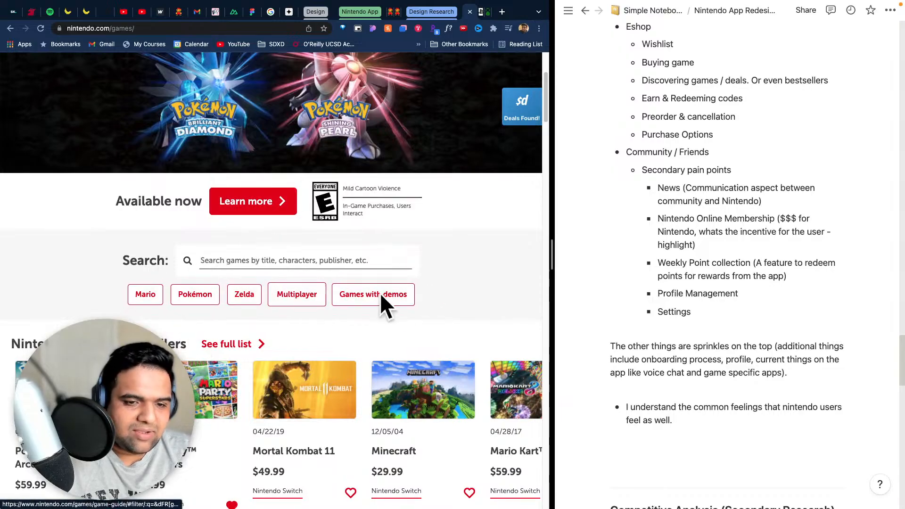
scroll(412, 312, "down", 4)
scroll(184, 245, "down", 1)
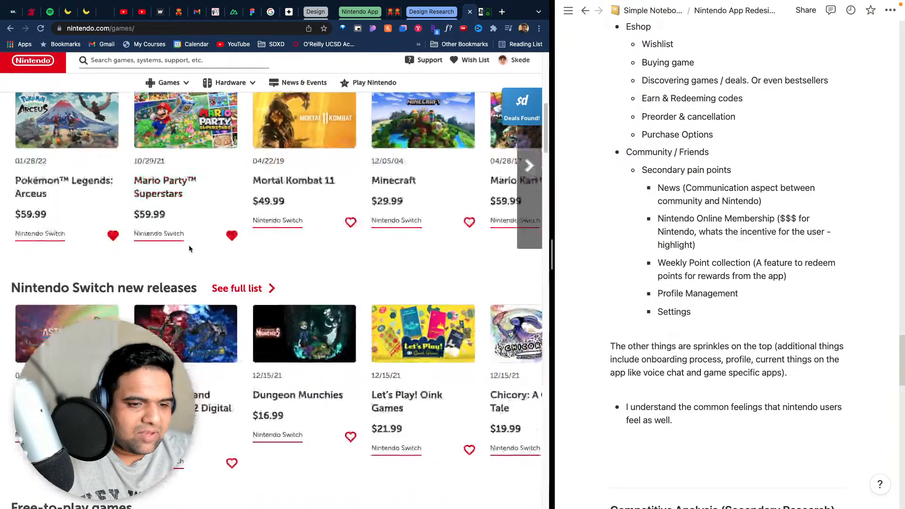
scroll(312, 324, "down", 7)
scroll(312, 309, "down", 3)
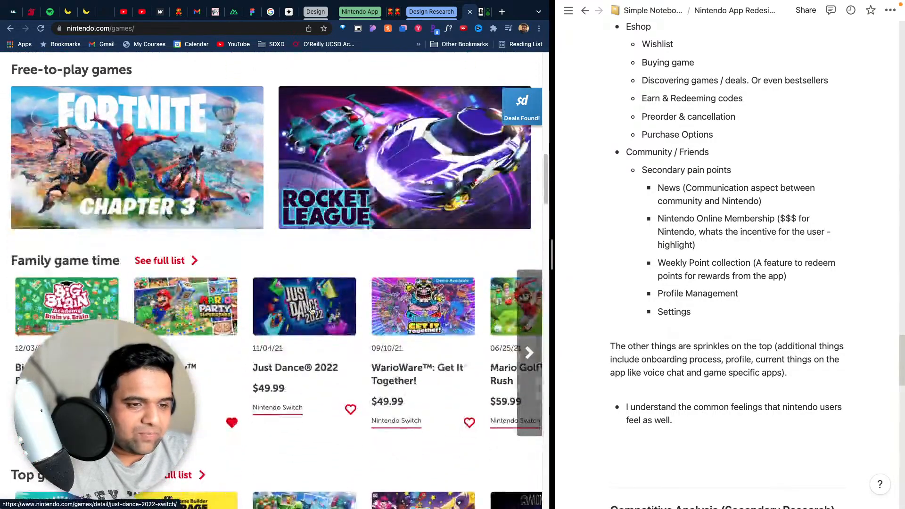
scroll(311, 309, "down", 11)
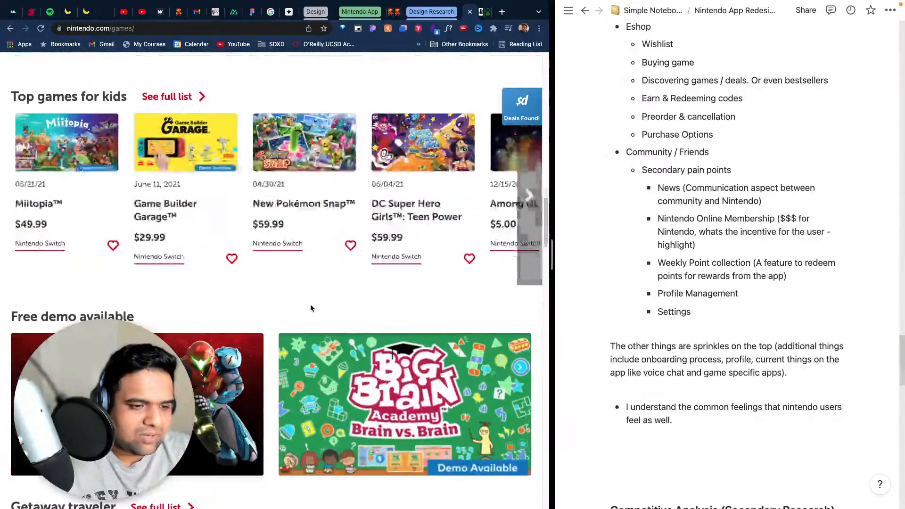
scroll(311, 309, "up", 2)
scroll(283, 292, "down", 12)
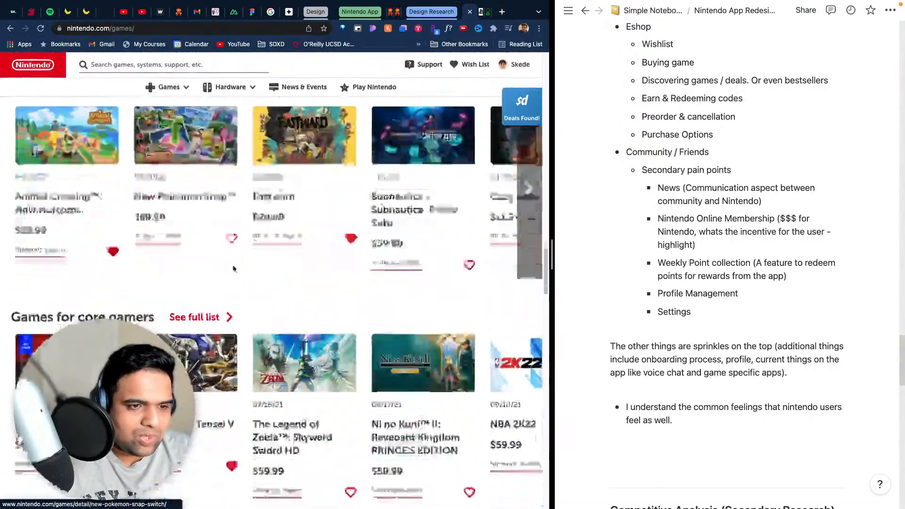
scroll(233, 268, "down", 20)
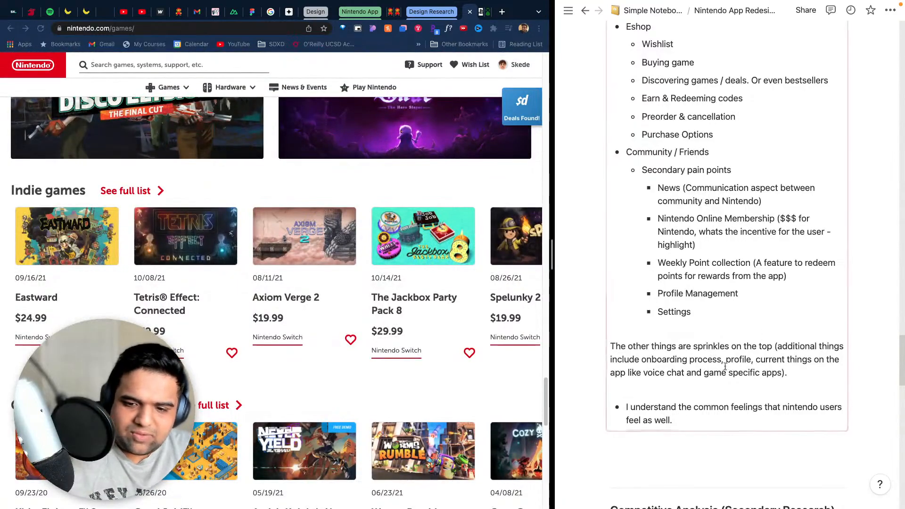
- Add the bullet "Games browse Page" under "Nintendo Website - Desktop" in the notes, with an empty nested bullet beneath it
scroll(739, 308, "up", 10)
scroll(739, 308, "up", 5)
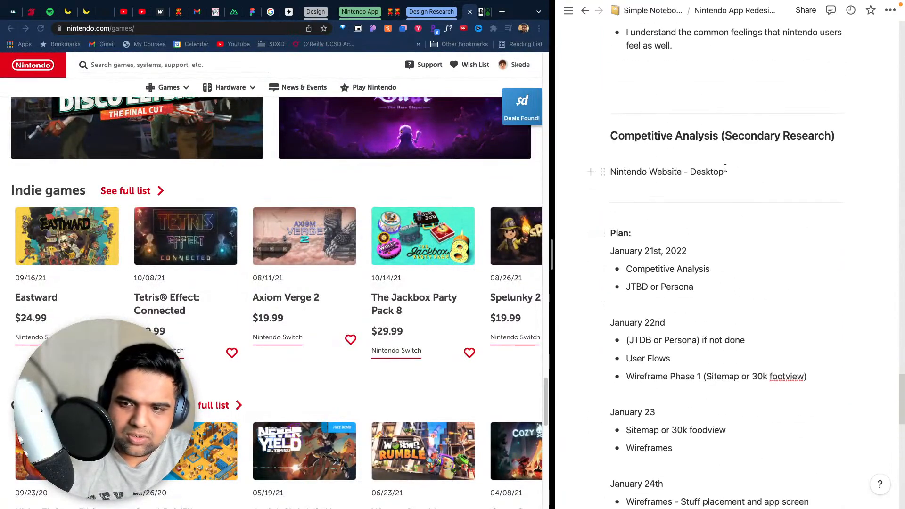
left_click(799, 173)
key("Return")
type("- G")
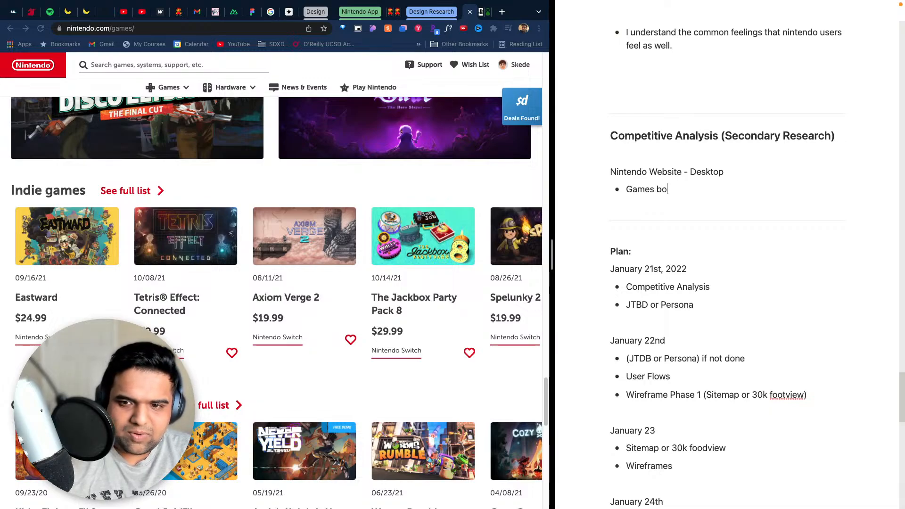
type("ames browse")
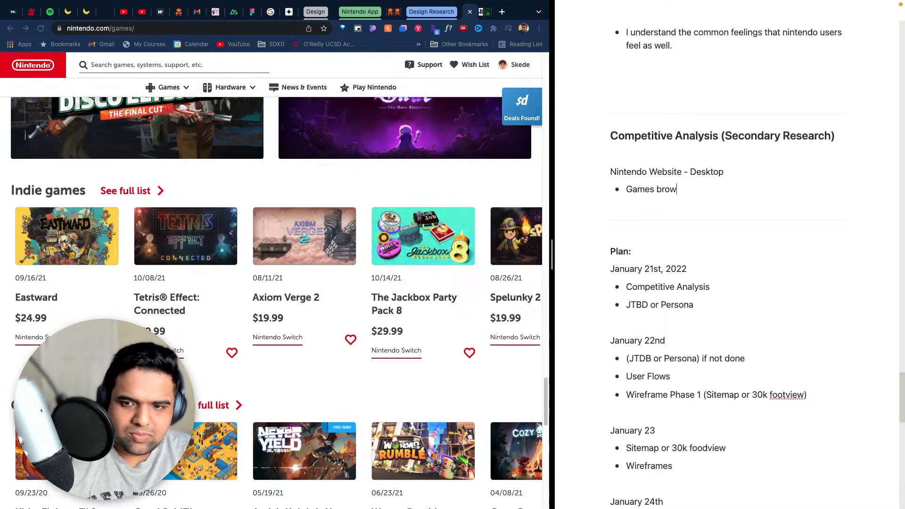
key("Return")
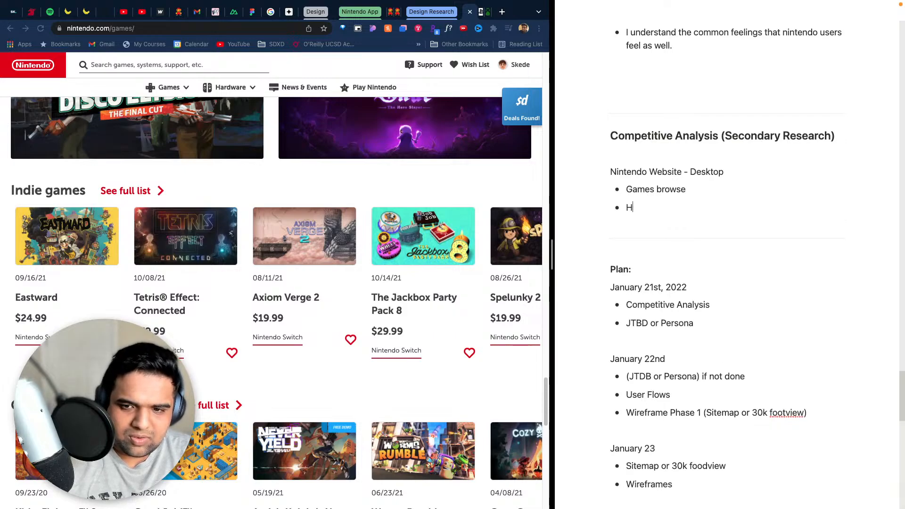
key("Tab")
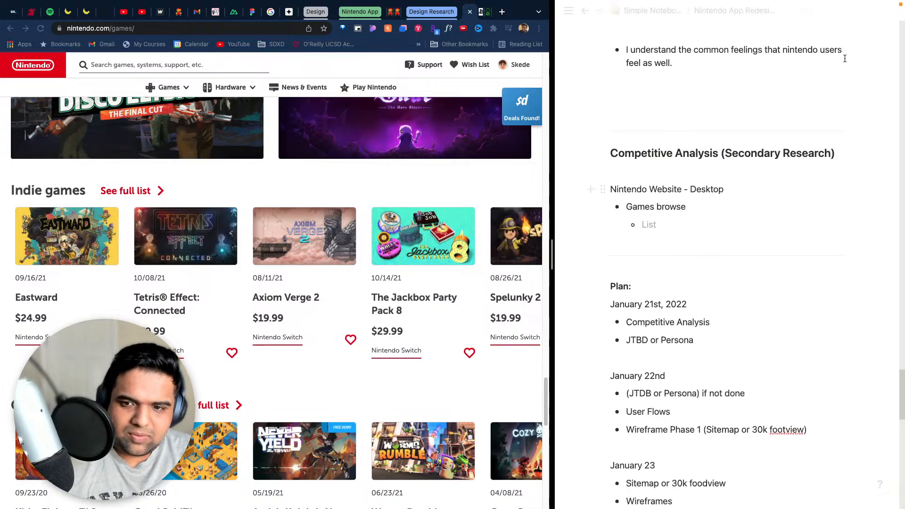
left_click(718, 203)
type("Page")
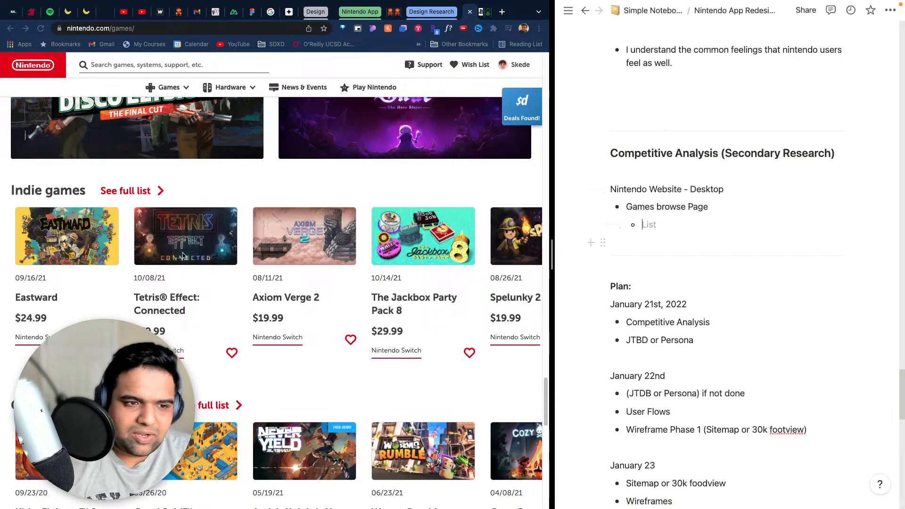
- Examine the Games page's budget, Nintendo 3DS and other game rows, then return to its banner and search area
scroll(183, 255, "up", 5)
scroll(189, 259, "down", 12)
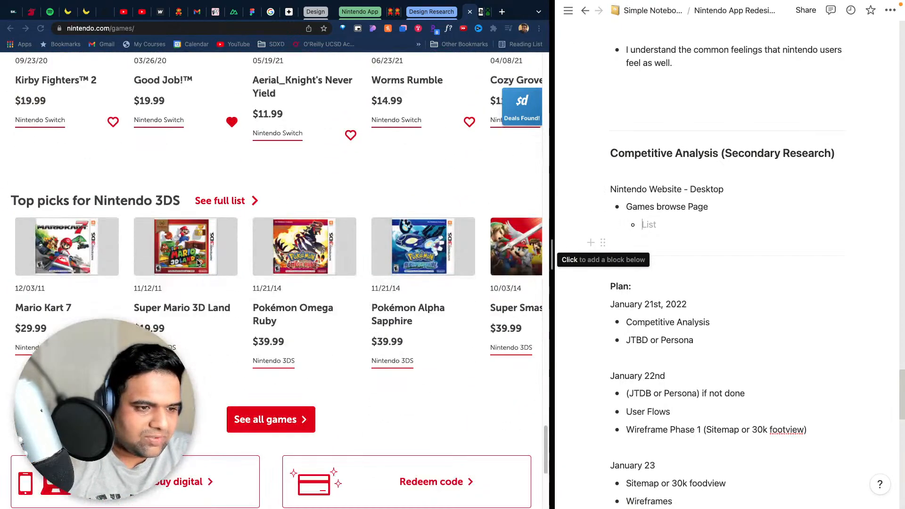
scroll(198, 262, "up", 4)
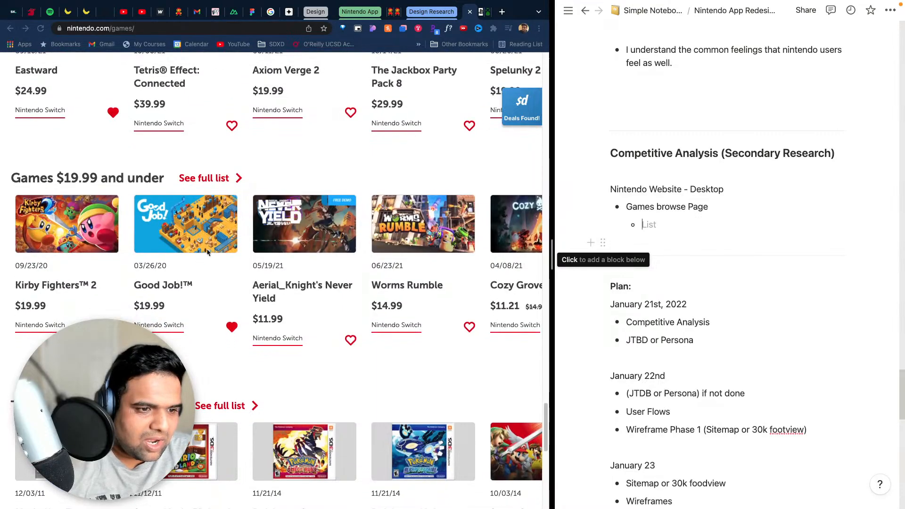
scroll(207, 252, "down", 4)
scroll(236, 257, "up", 5)
scroll(283, 263, "down", 4)
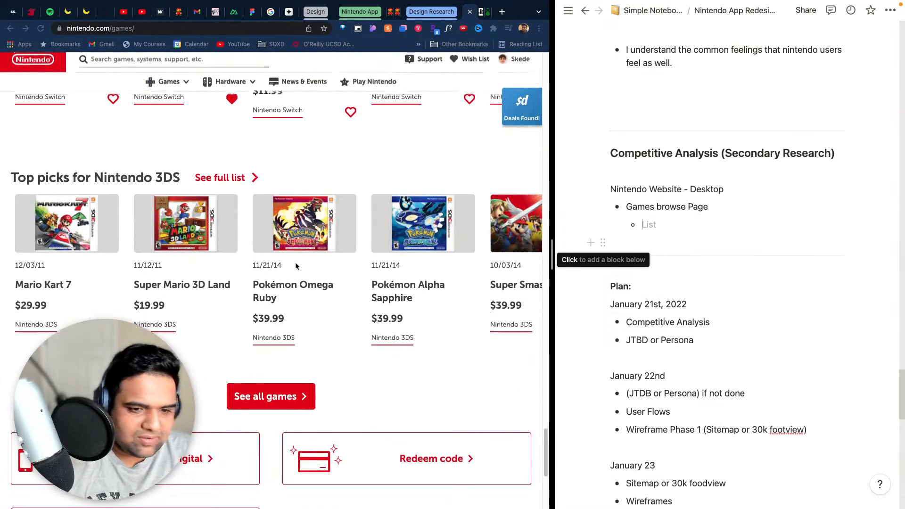
scroll(349, 287, "down", 5)
scroll(403, 306, "up", 12)
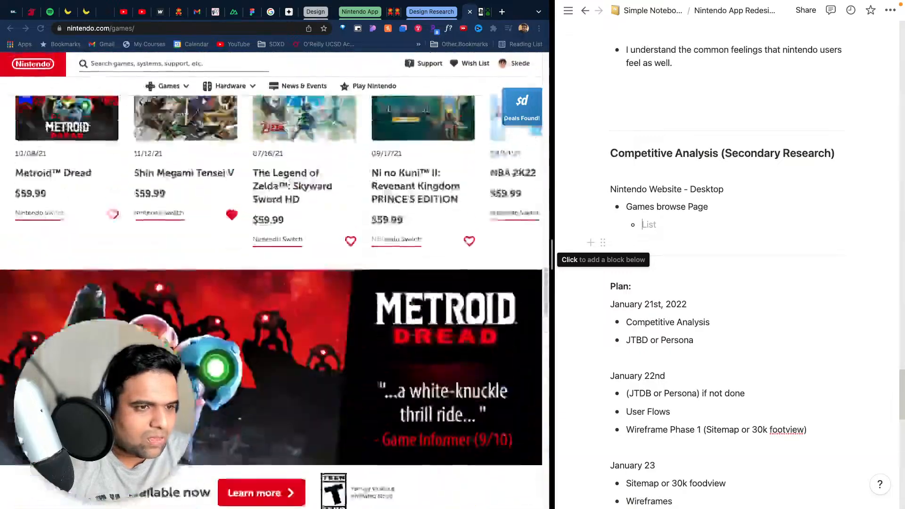
scroll(409, 298, "up", 10)
scroll(409, 299, "down", 2)
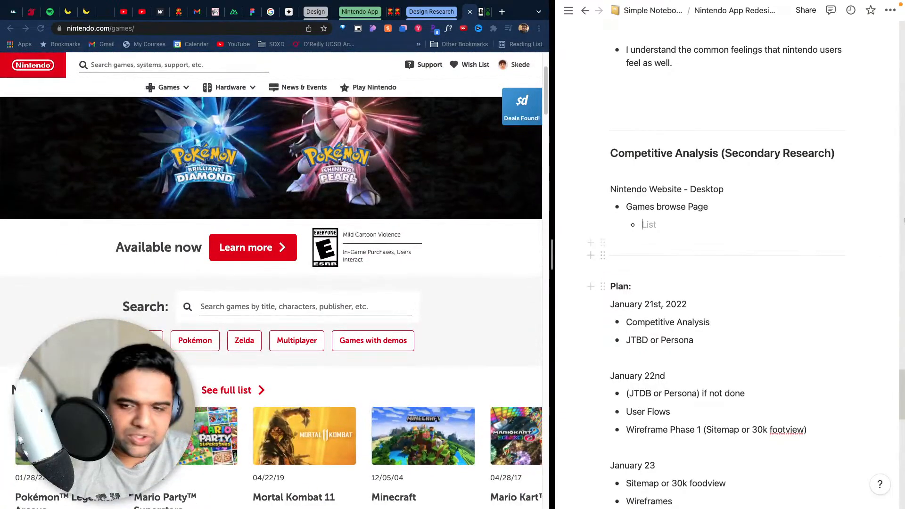
- Fill the empty nested bullet under "Games browse Page" with "Search with popular tags"
left_click(712, 216)
type("Search with")
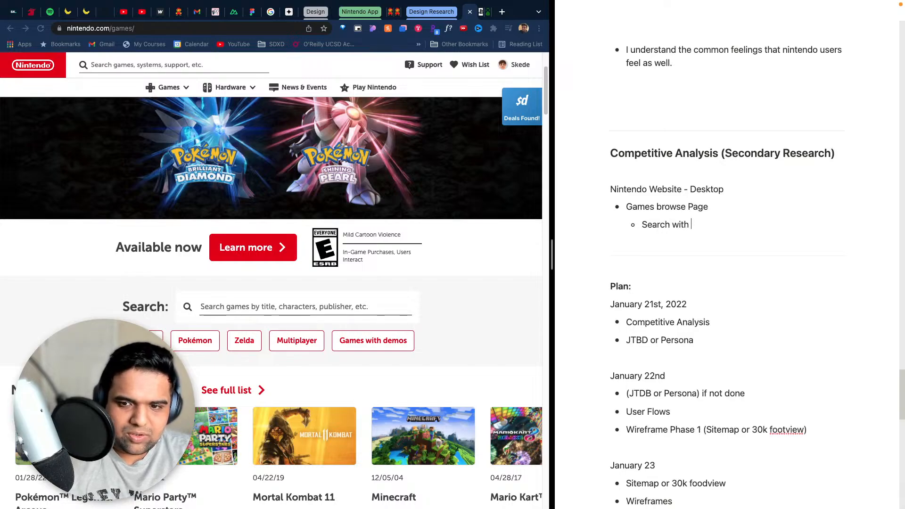
type(" popular tags")
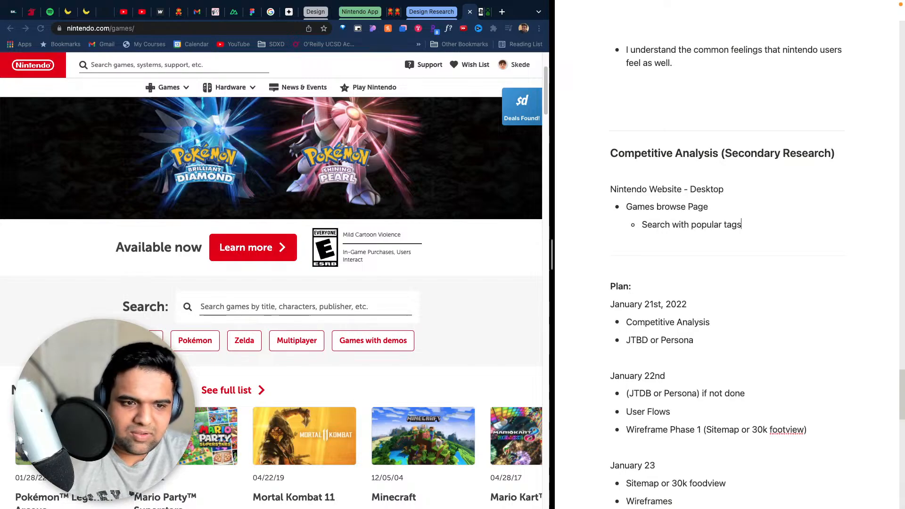
- Add the nested bullets "Best seller" and "New releases" below "Search with popular tags" in the notes
key("Return")
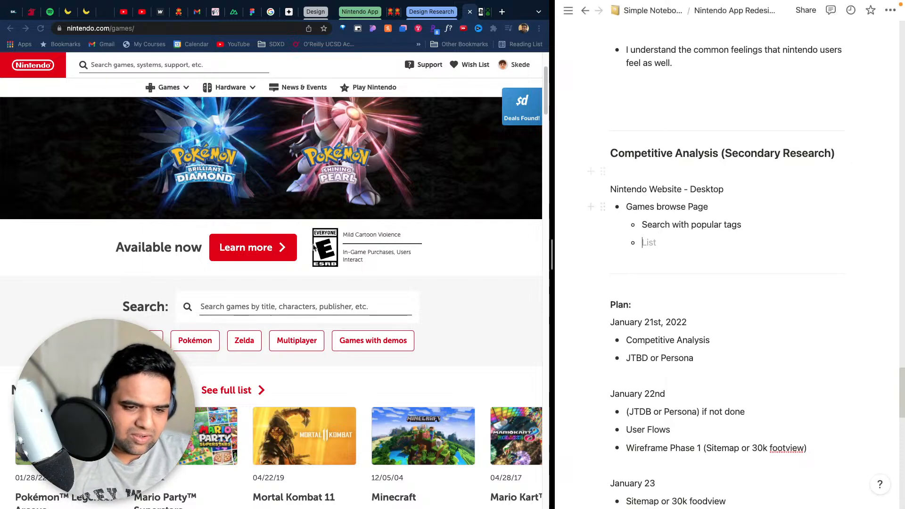
scroll(274, 283, "down", 5)
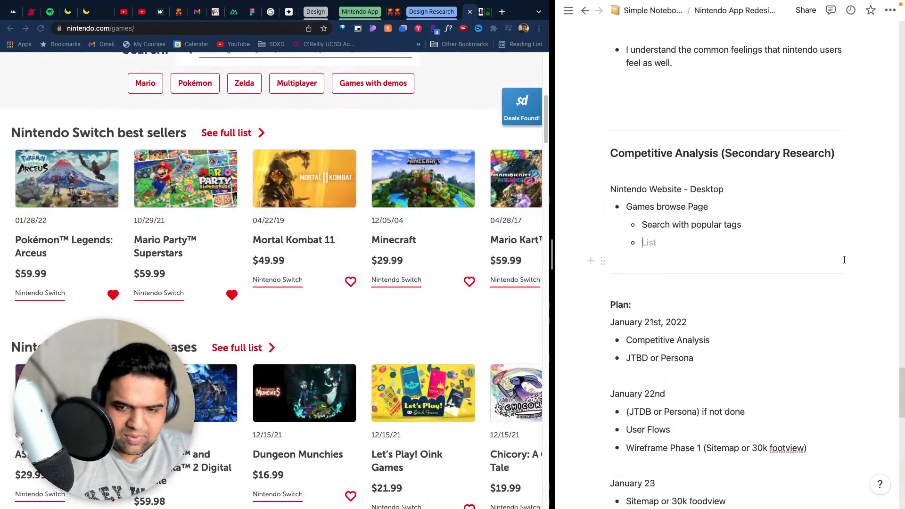
type("Best se")
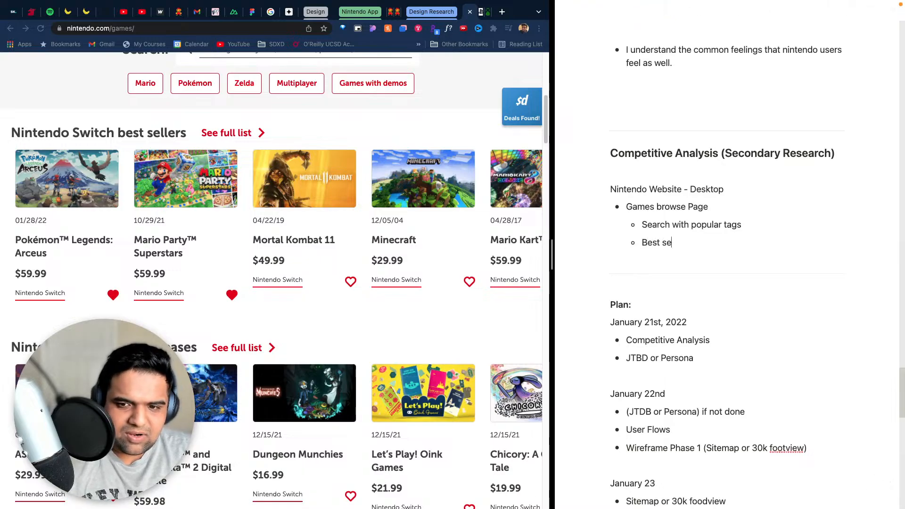
type("ller")
key("Return")
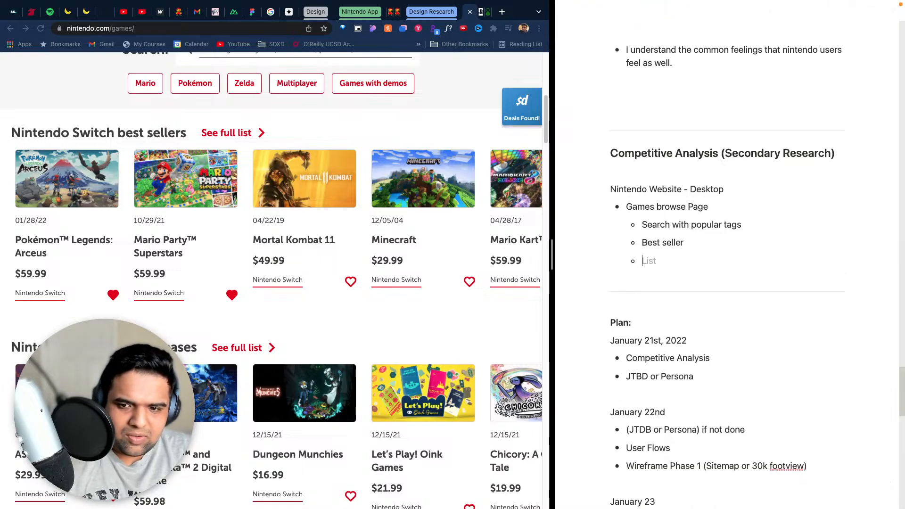
type("New release")
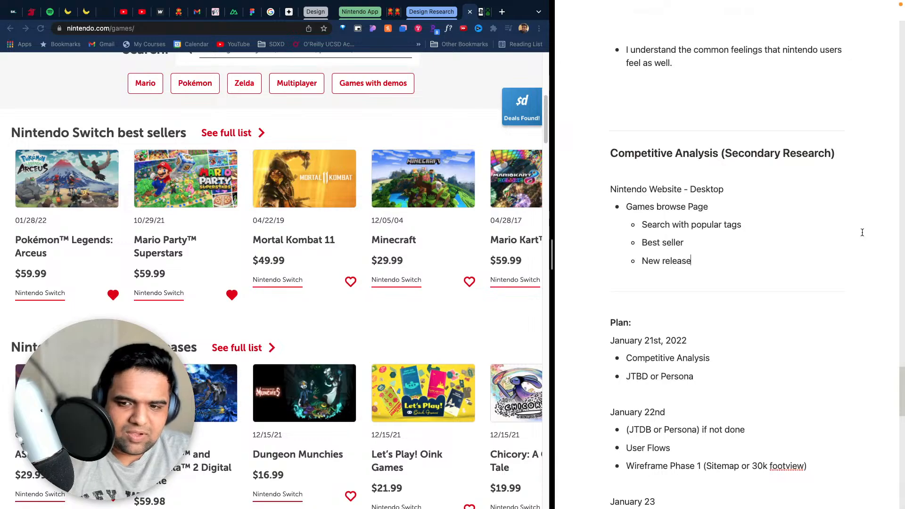
type("s")
- Check the store's free-to-play section and add the nested bullet "Free to play" after "New releases"
scroll(293, 279, "down", 7)
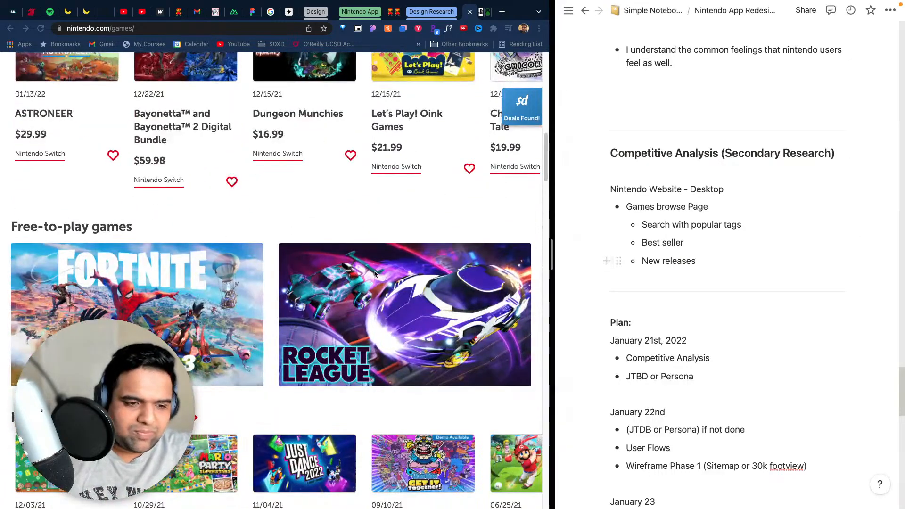
scroll(375, 274, "down", 3)
scroll(697, 203, "down", 2)
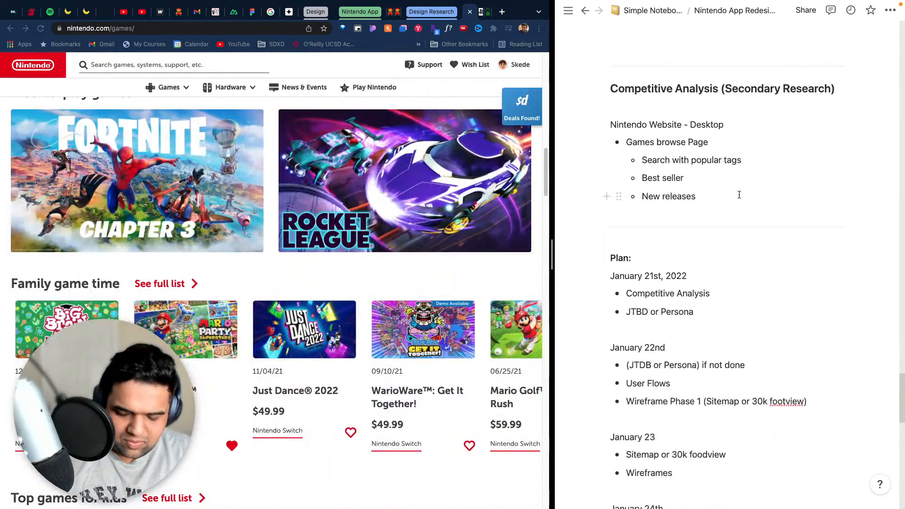
key("Return")
type("Free to play")
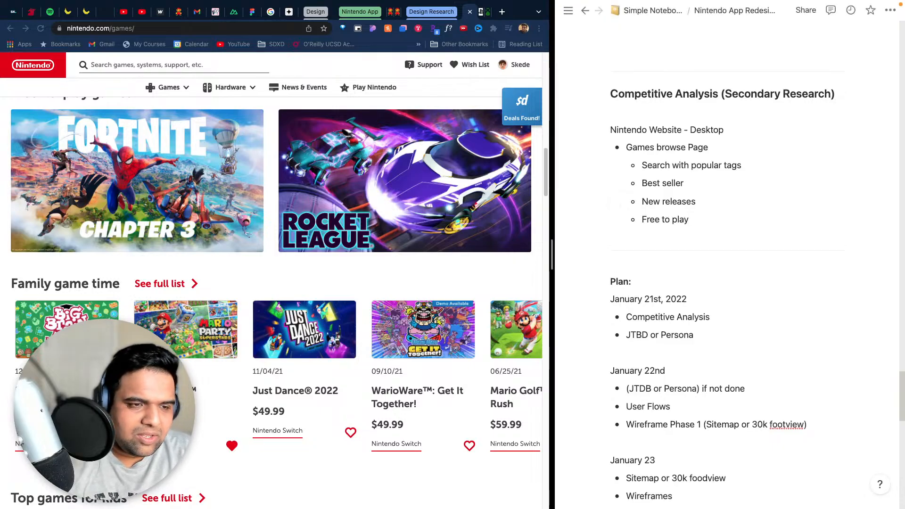
- Review the store rows down to the free demo section and add the nested bullet "Free Demo" to the notes
scroll(114, 283, "down", 9)
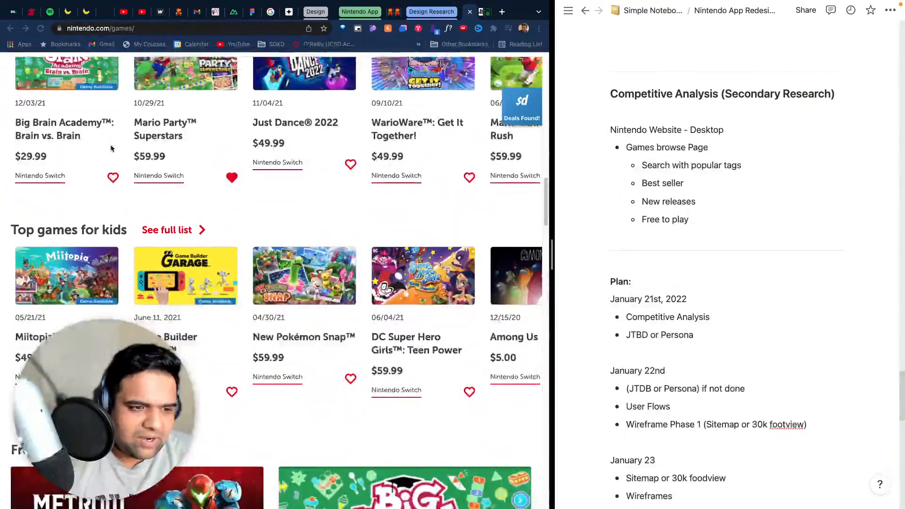
scroll(113, 283, "down", 8)
scroll(113, 283, "up", 4)
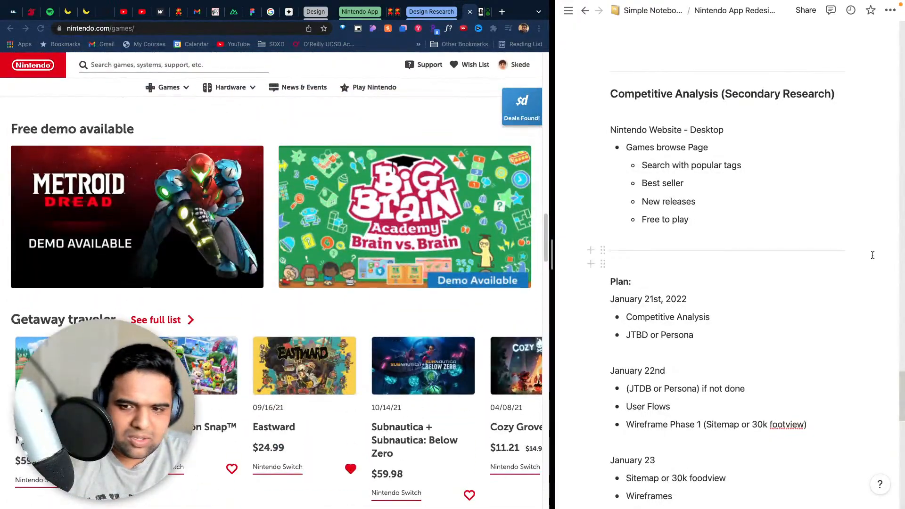
left_click(735, 234)
left_click(697, 225)
key("Return")
type("de")
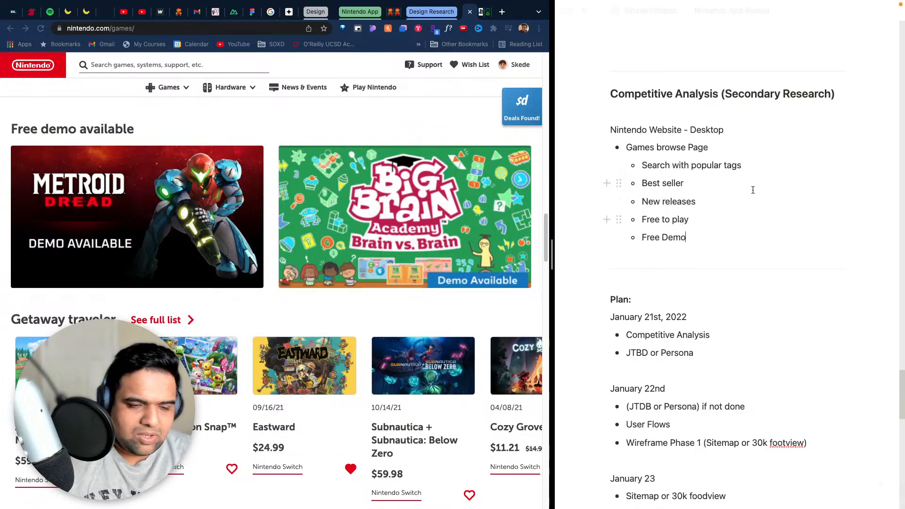
- Review the store rows down to the featured indie section and add the nested bullet "Featured indie games"
scroll(149, 315, "down", 8)
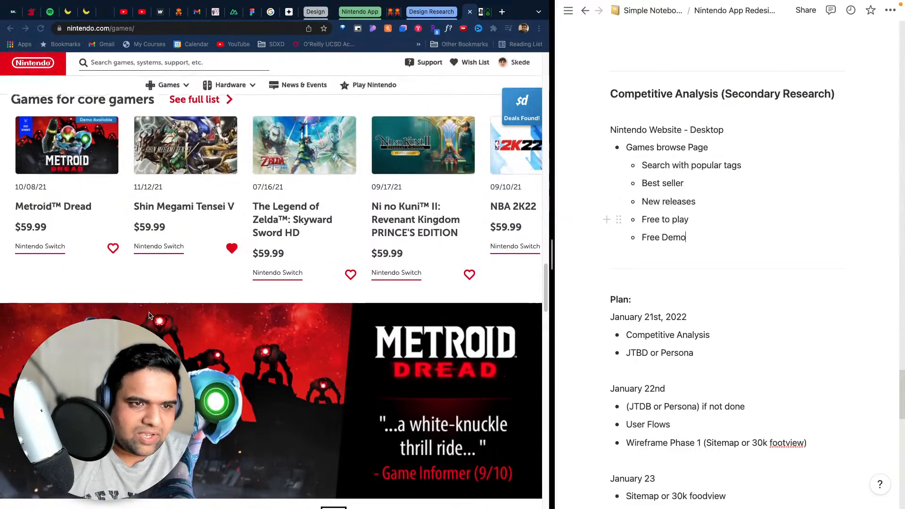
scroll(148, 315, "down", 10)
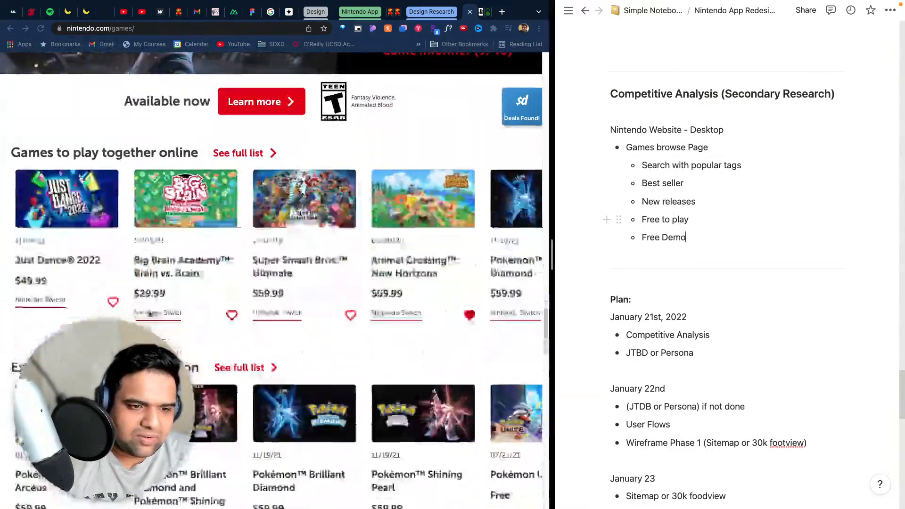
scroll(150, 311, "down", 8)
scroll(151, 309, "up", 3)
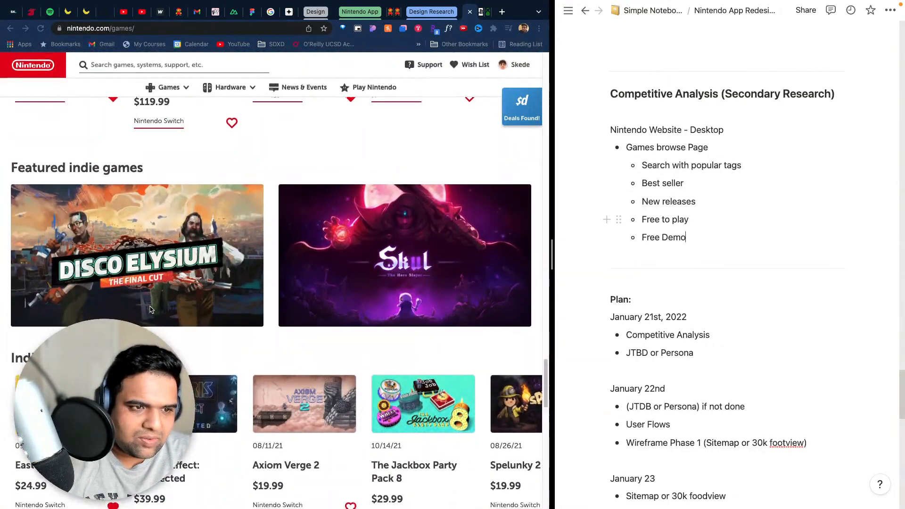
scroll(150, 310, "down", 2)
left_click(699, 239)
key("Return")
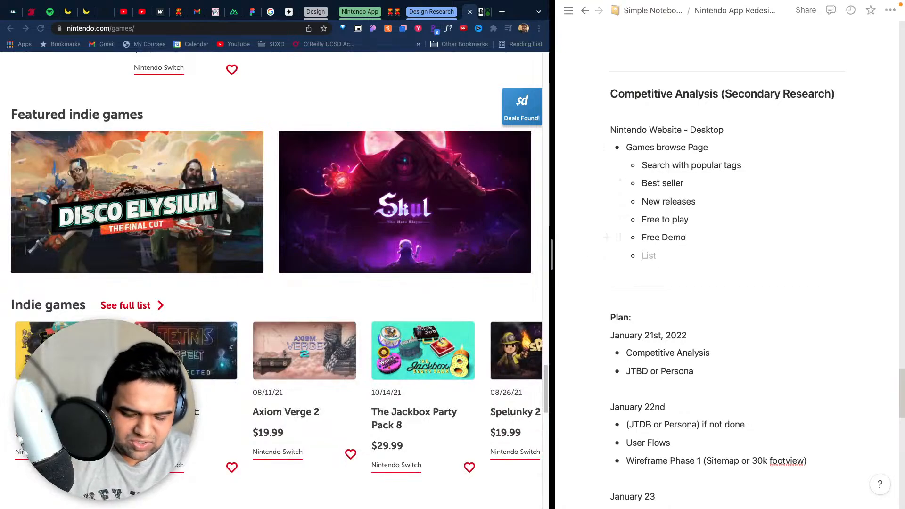
type("Featured indie games")
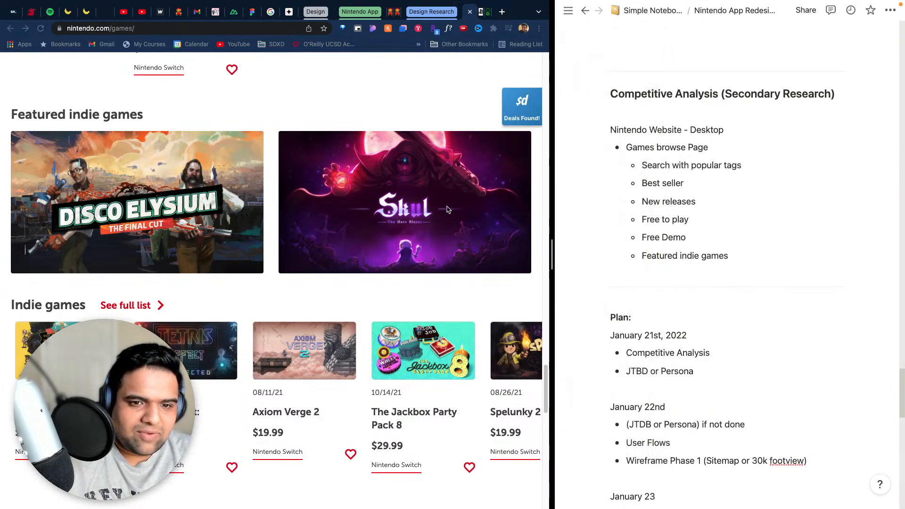
- Look over the rows below the featured indie section and add the nested bullet "Indie games"
left_click(371, 109)
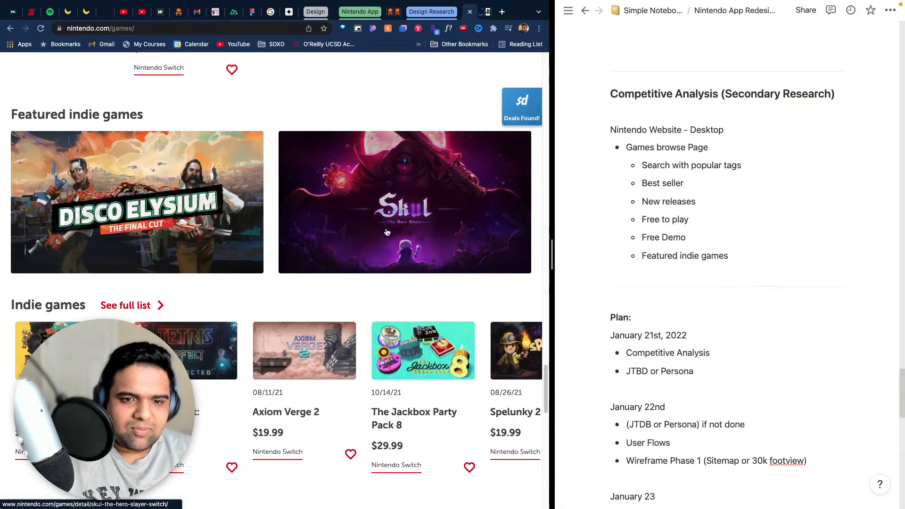
scroll(386, 232, "down", 8)
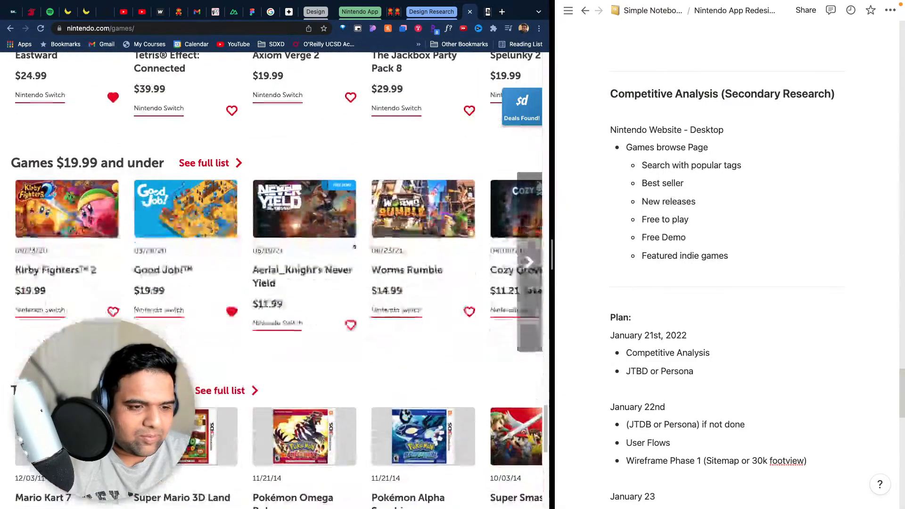
left_click(769, 256)
key("Return")
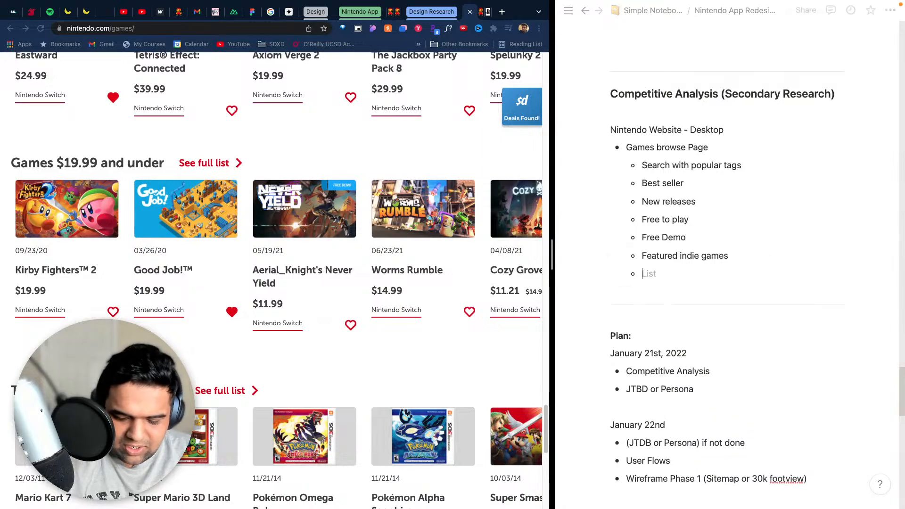
type("Indie games")
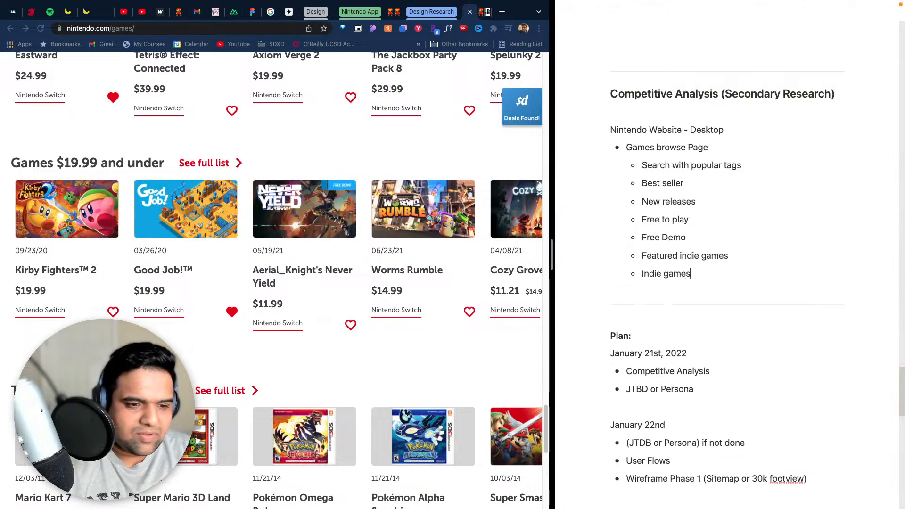
- Check the Top picks for Nintendo 3DS row and add the nested bullet "Shows 3Ds games" to the notes
scroll(730, 283, "down", 2)
scroll(289, 175, "down", 6)
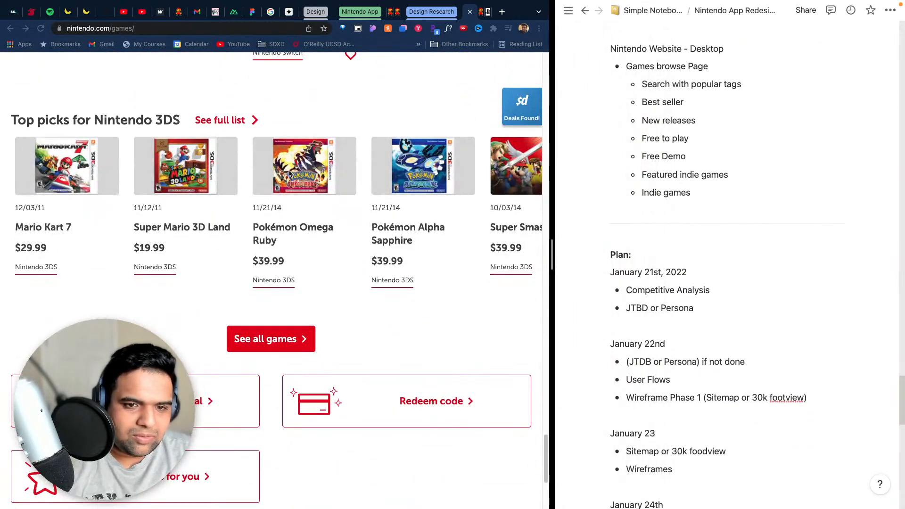
scroll(193, 201, "up", 1)
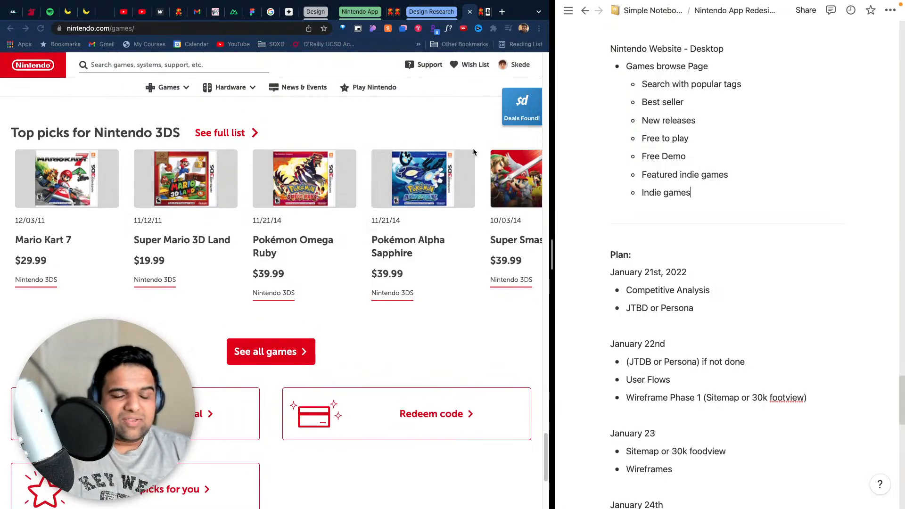
key("Return")
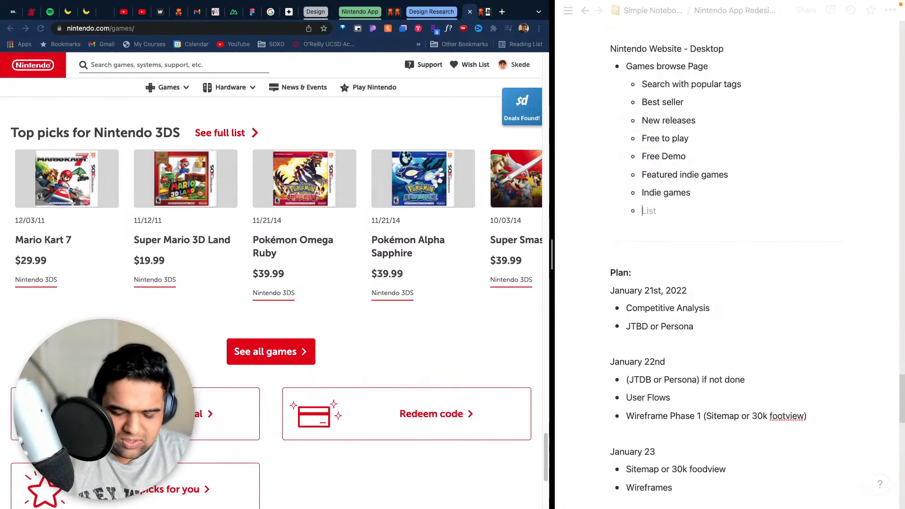
type("Shows 3Ds games")
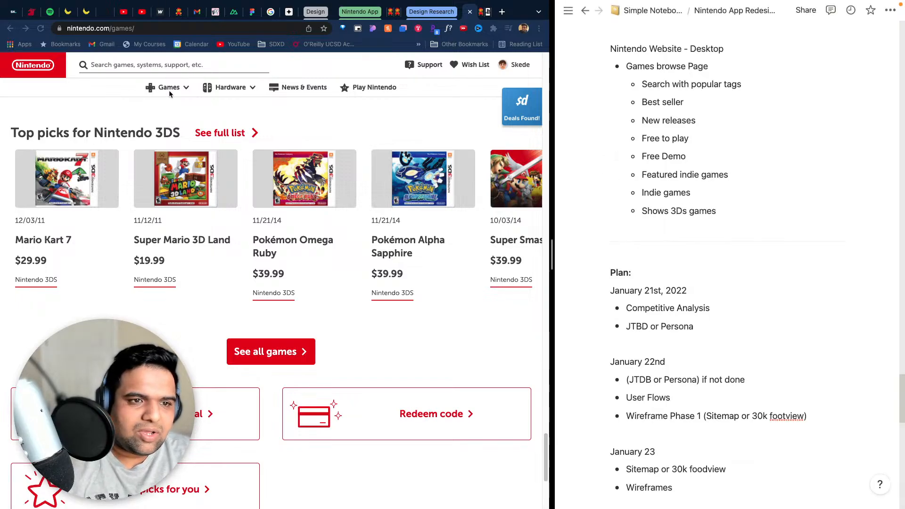
- Examine the website's Games navigation options and the links and footer at the end of the Games page
left_click(182, 90)
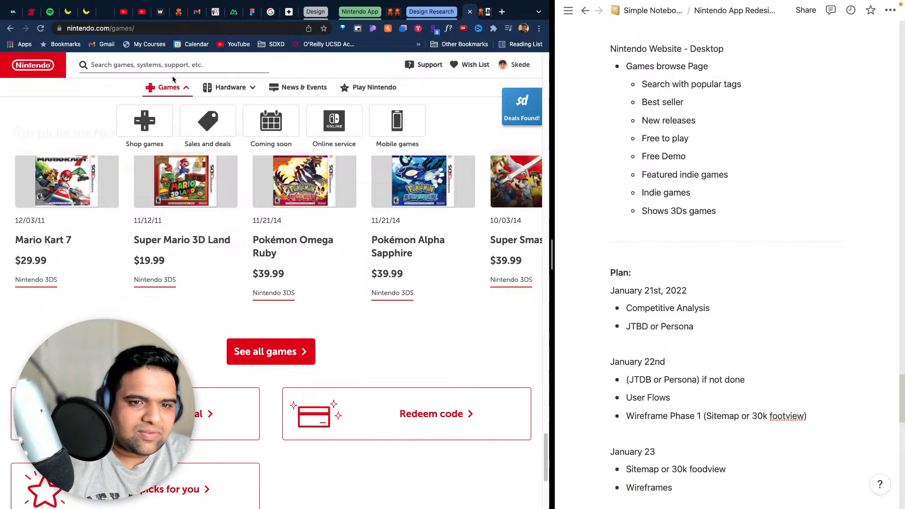
scroll(468, 349, "down", 3)
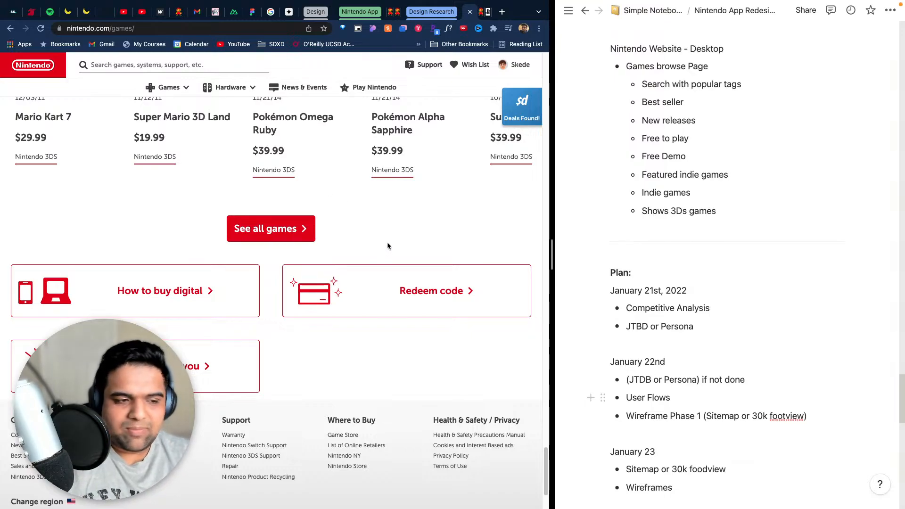
mouse_move(675, 288)
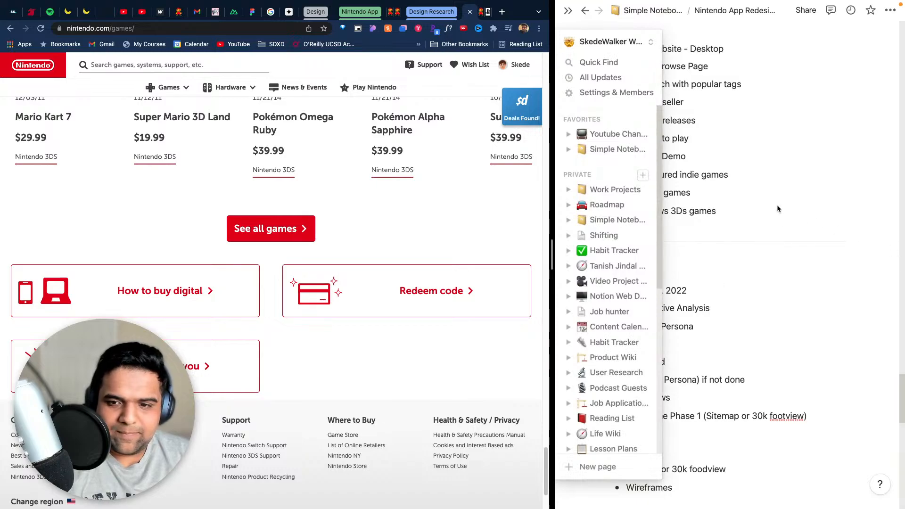
scroll(330, 247, "down", 2)
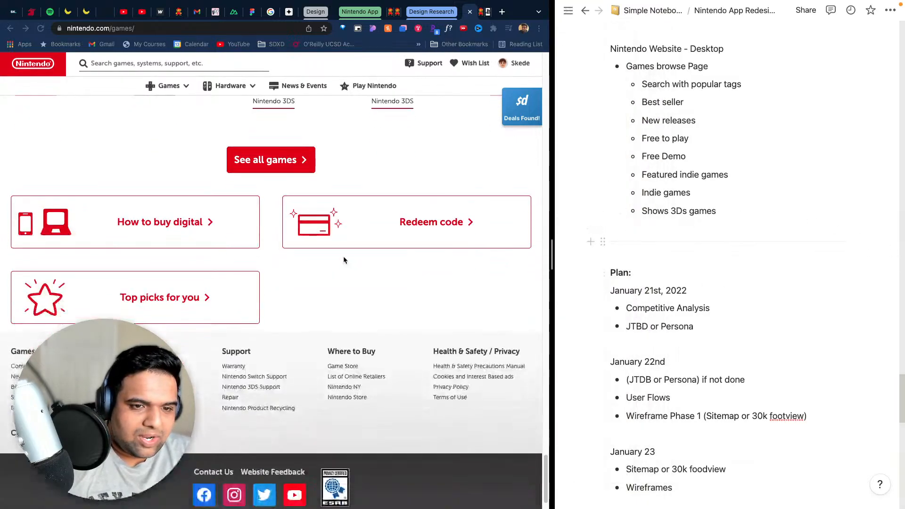
- Add the nested bullets "Show all games" and "Options" to the end of the Games browse Page list
key("Return")
type("Show")
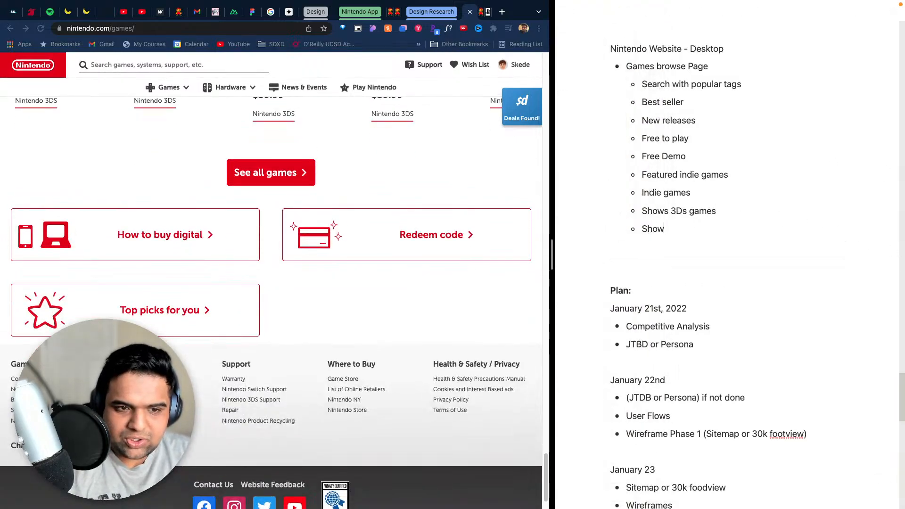
type(" all games")
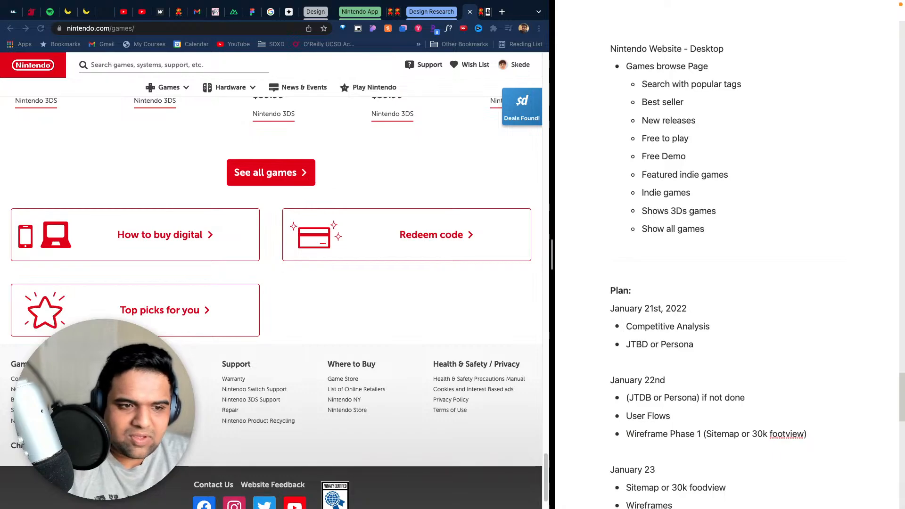
key("Return")
type("H")
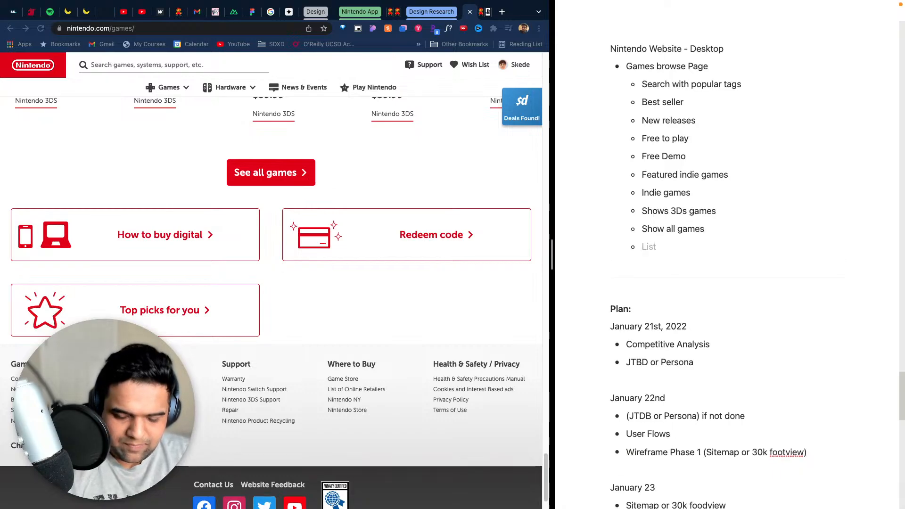
type("Options")
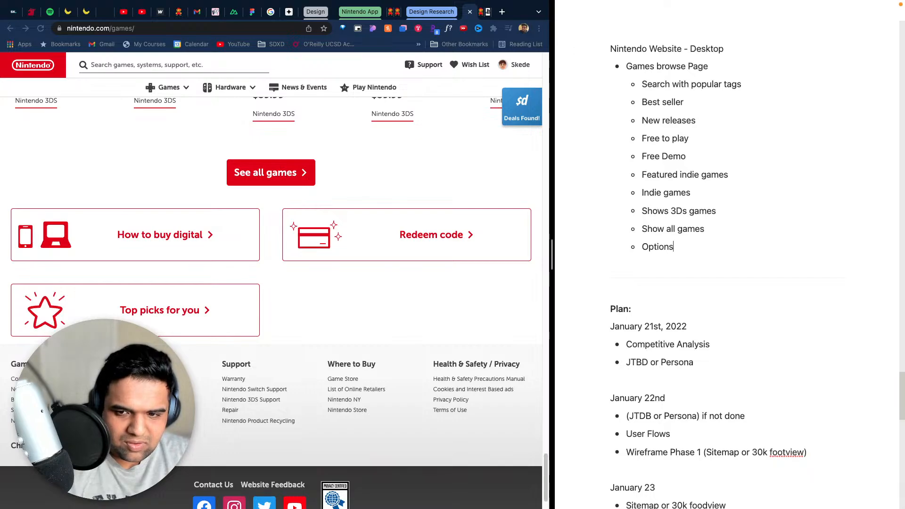
- Add the sub-bullet "How to buy digital" one level below Options in the notes
key("Return")
key("Tab")
type("H")
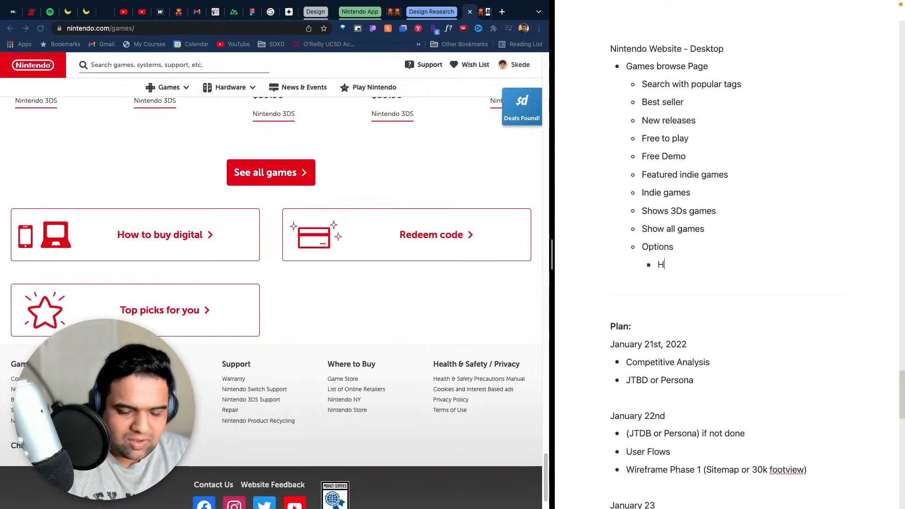
type("ow to buy digitsa")
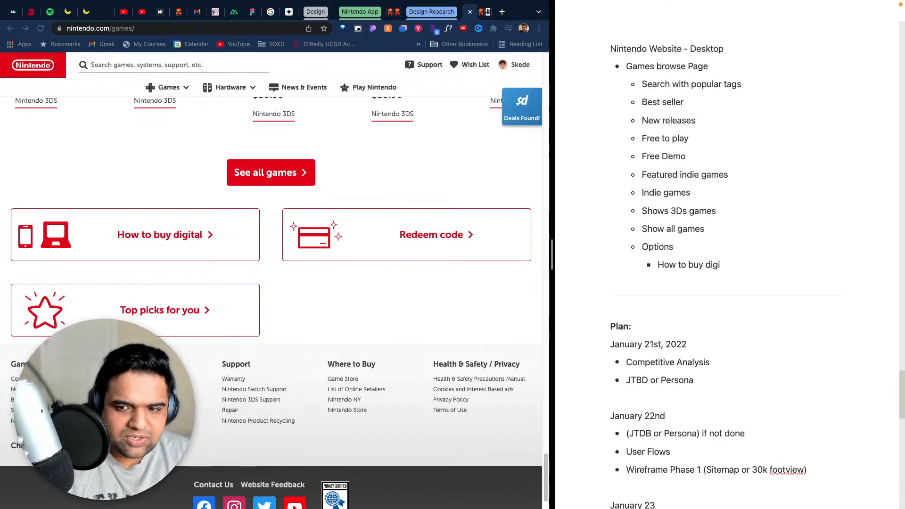
key("BackSpace")
key("BackSpace")
type("al")
- Add the sub-bullets "Redeem code" and "Top picks for you" under Options
key("Return")
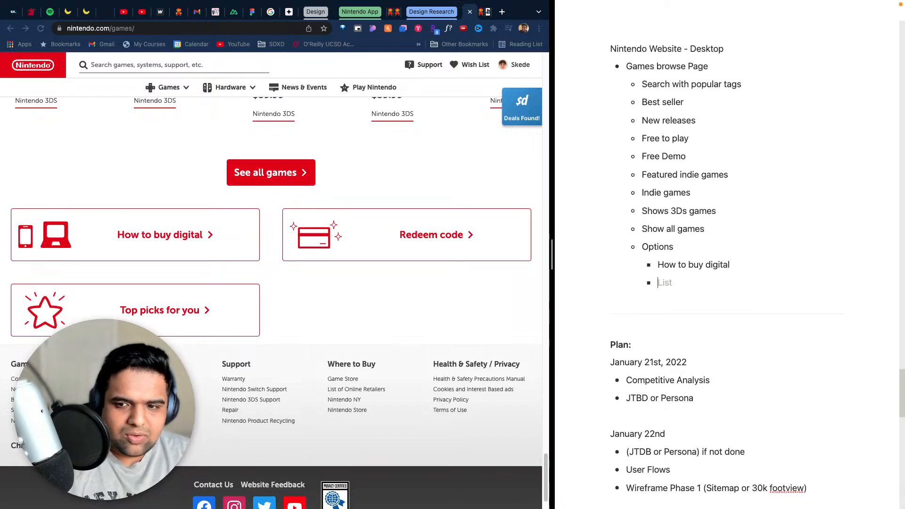
type("Redeem c")
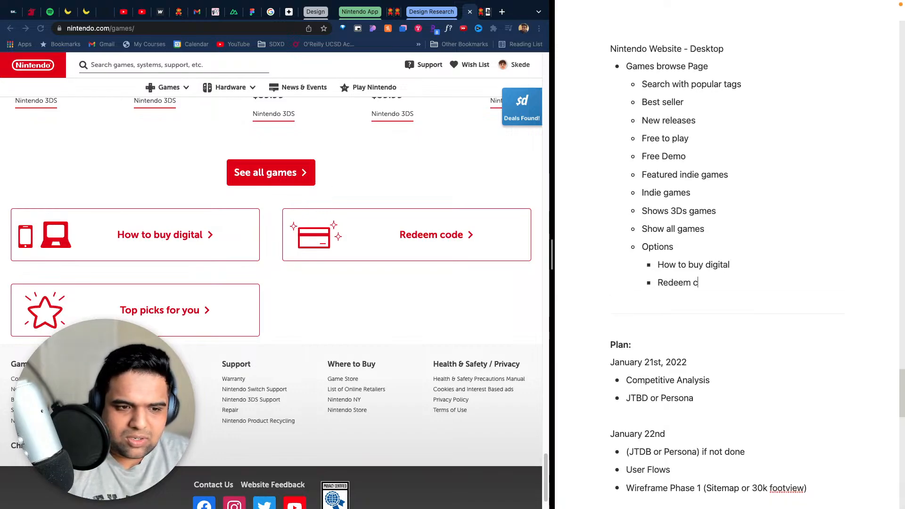
type("ode")
key("Return")
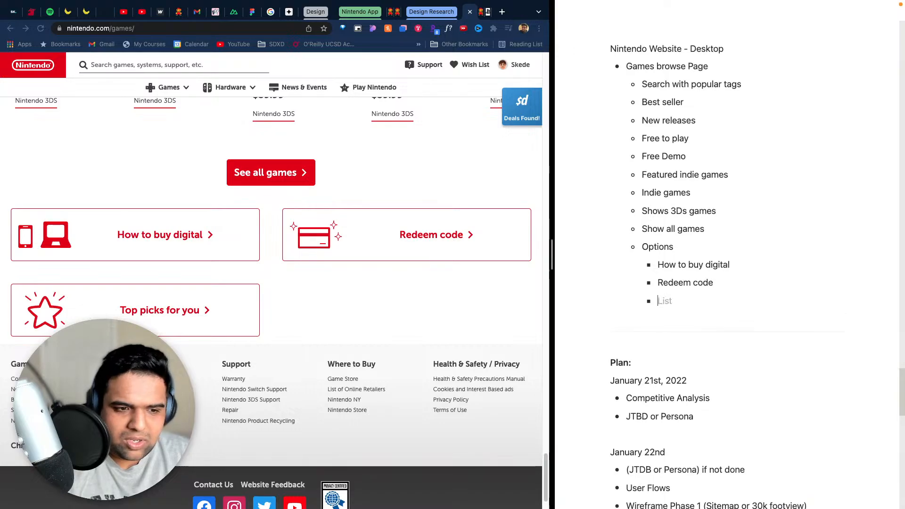
type("Top picks for you")
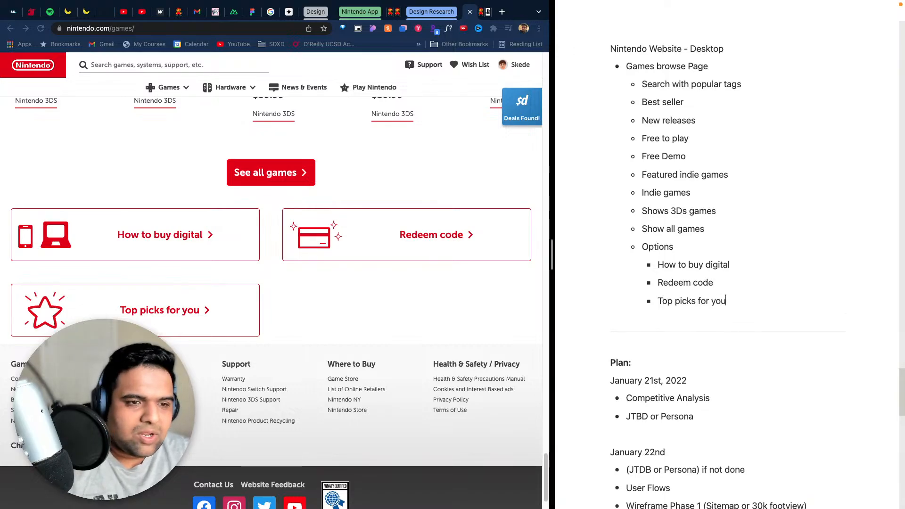
scroll(726, 255, "up", 1)
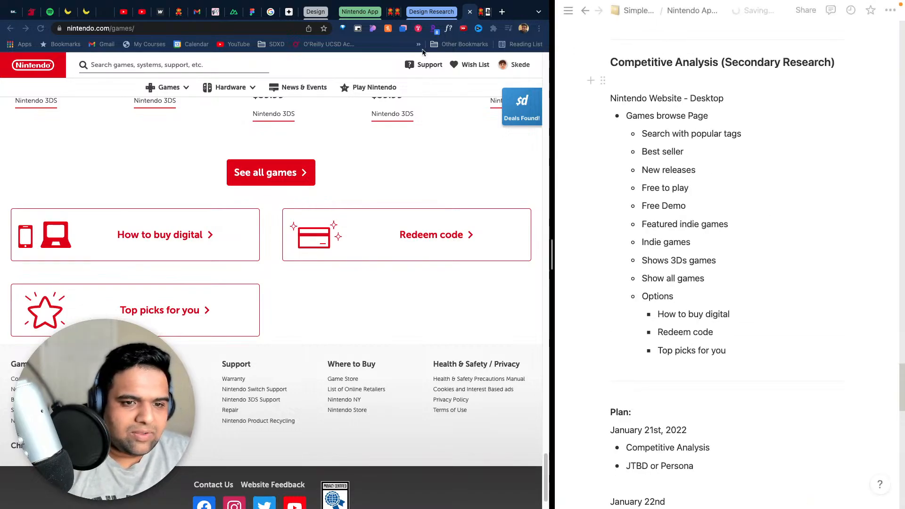
- Open the website's full games list and add the top-level bullet "All games" below the Games browse Page list
left_click(263, 174)
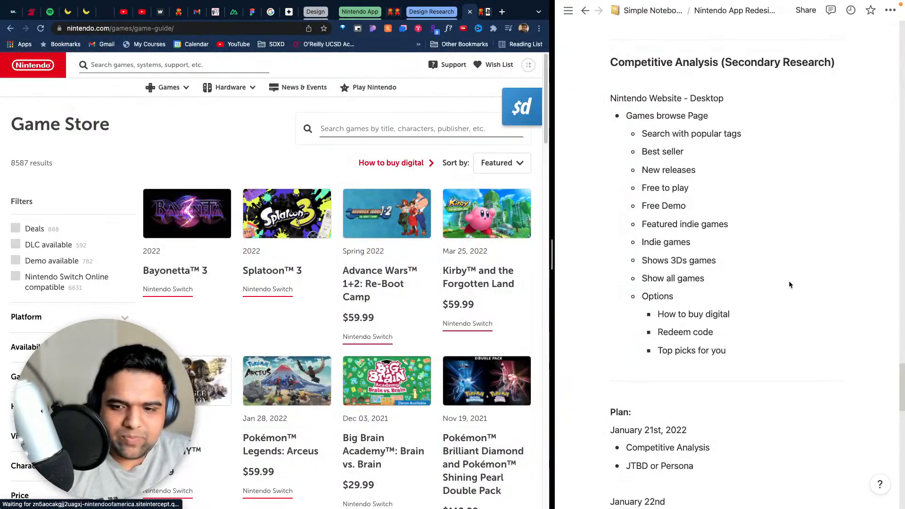
left_click(749, 355)
key("Return")
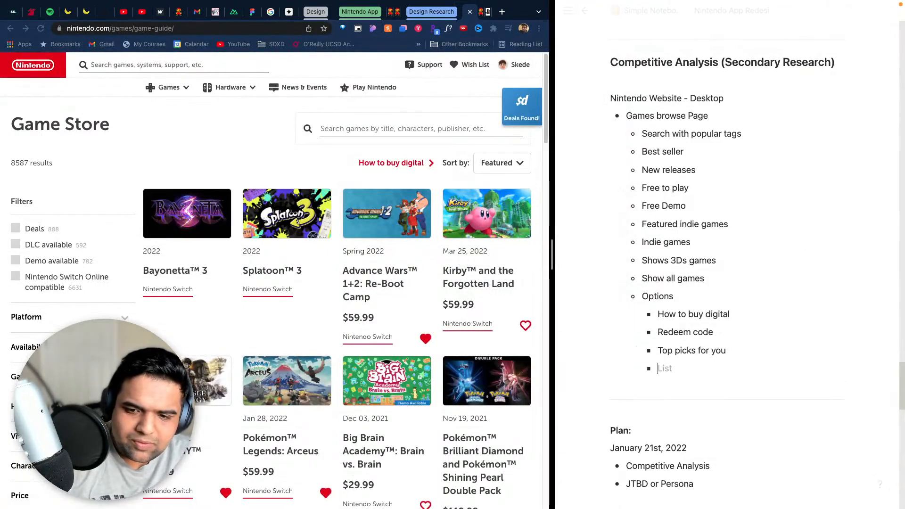
key("BackSpace")
key("BackSpace")
key("BackSpace")
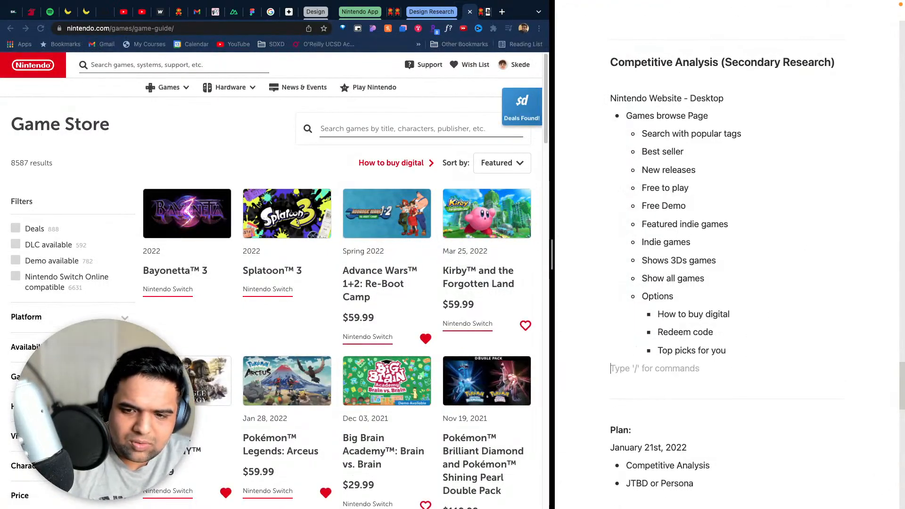
type("-")
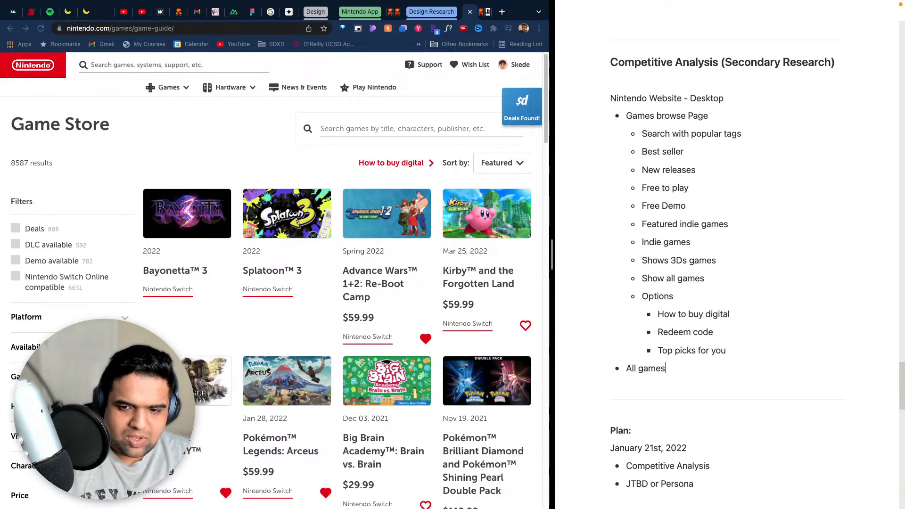
- Add the nested bullets "Search" and "Filters" under All games
key("Return")
key("Tab")
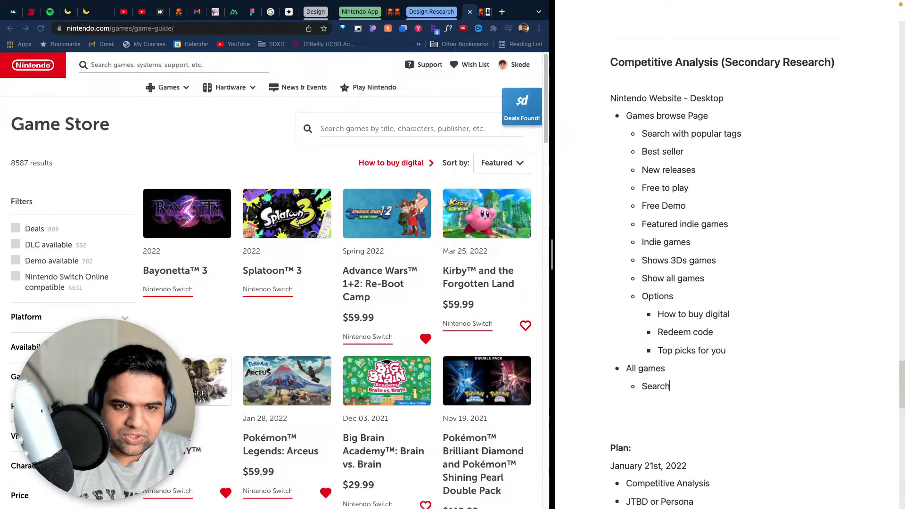
key("Return")
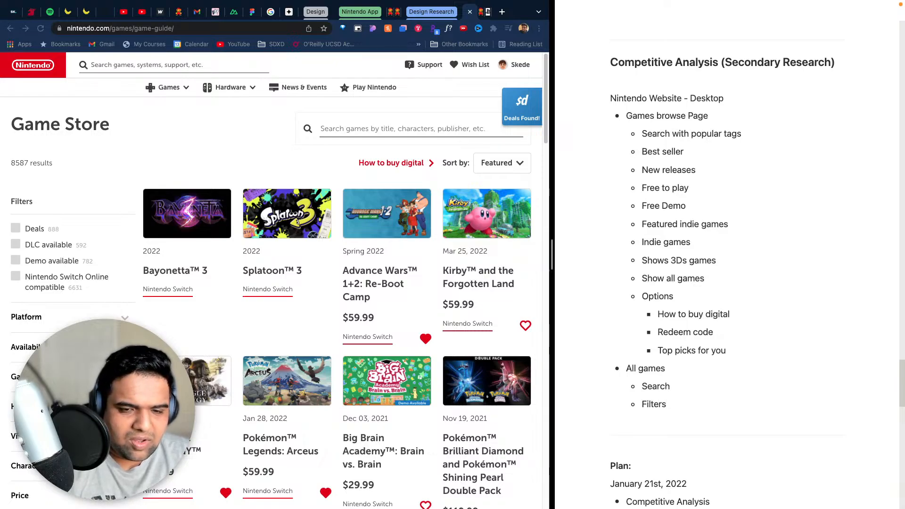
- Check the end of the Game Store list and add the nested bullets "Games" and "Load more games option" under All games
key("Return")
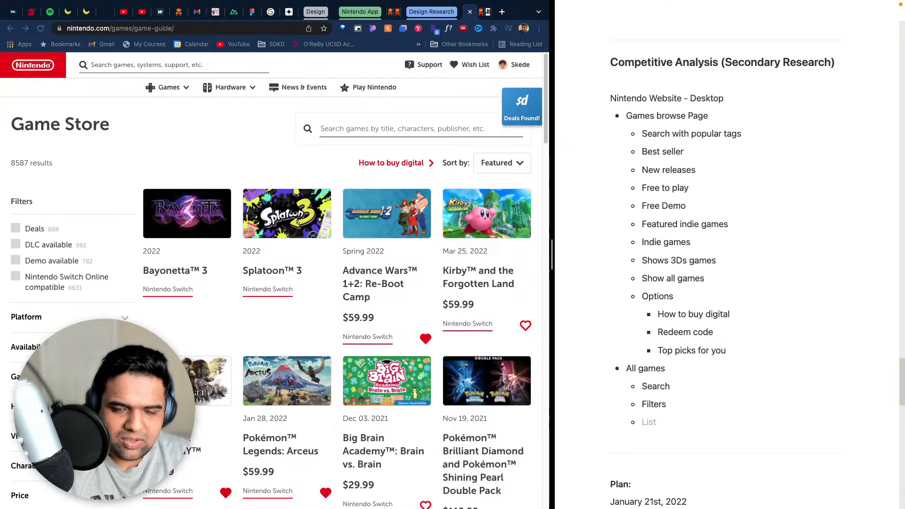
type("games")
scroll(479, 320, "down", 15)
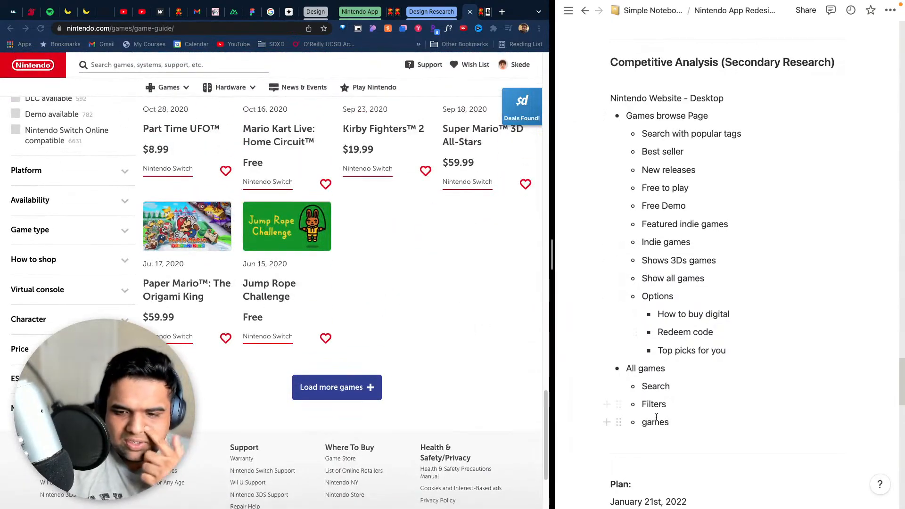
key("BackSpace")
type("G")
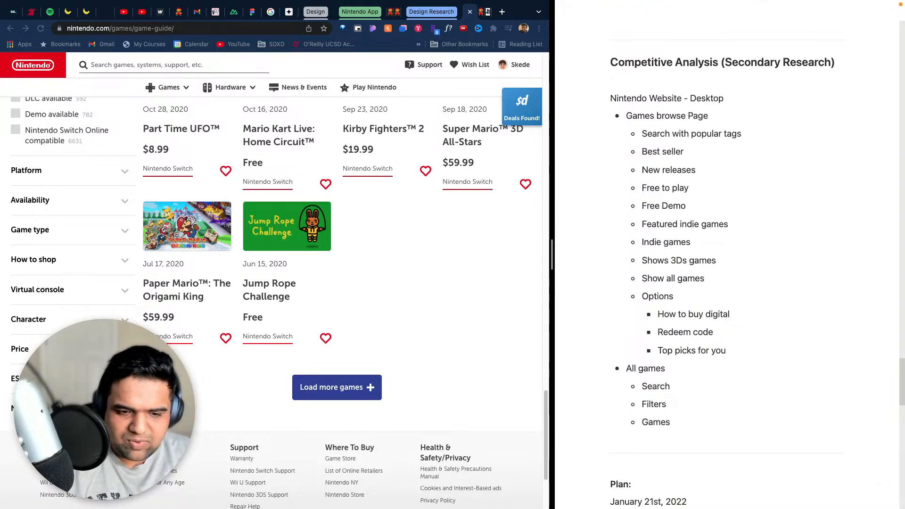
key("Return")
type("Load more games option")
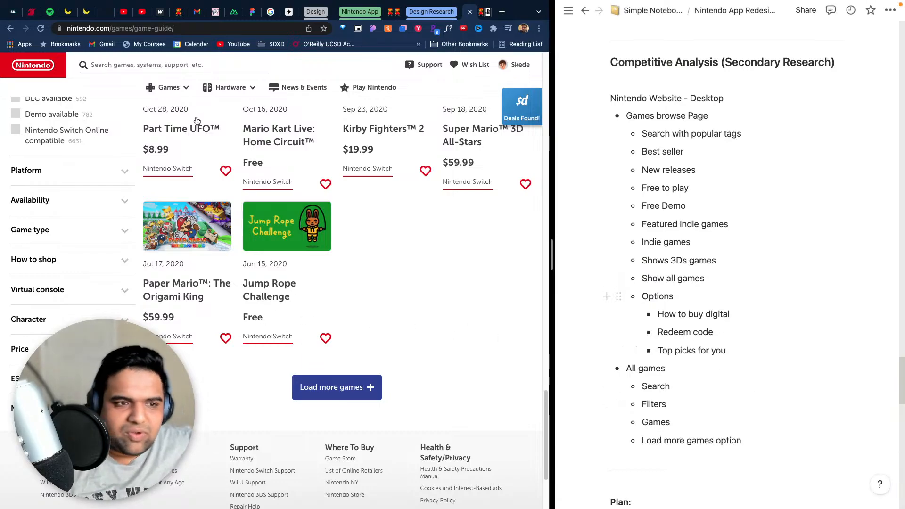
- Open the website's Sales and Deals page from its Games navigation
scroll(474, 330, "up", 10)
scroll(475, 330, "up", 15)
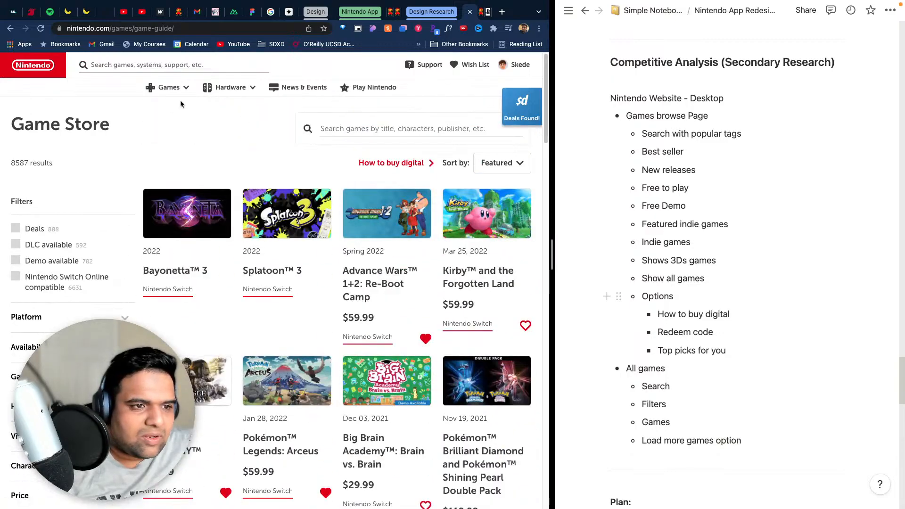
scroll(653, 455, "down", 3)
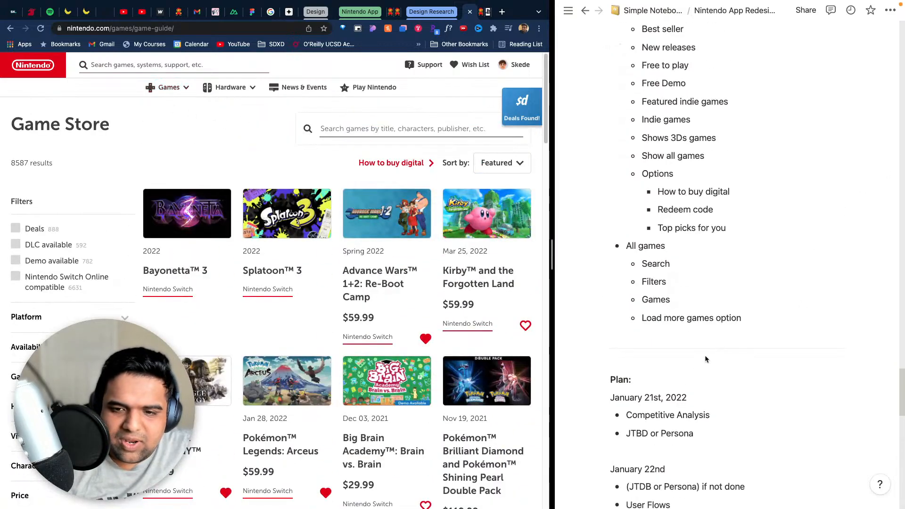
left_click(757, 319)
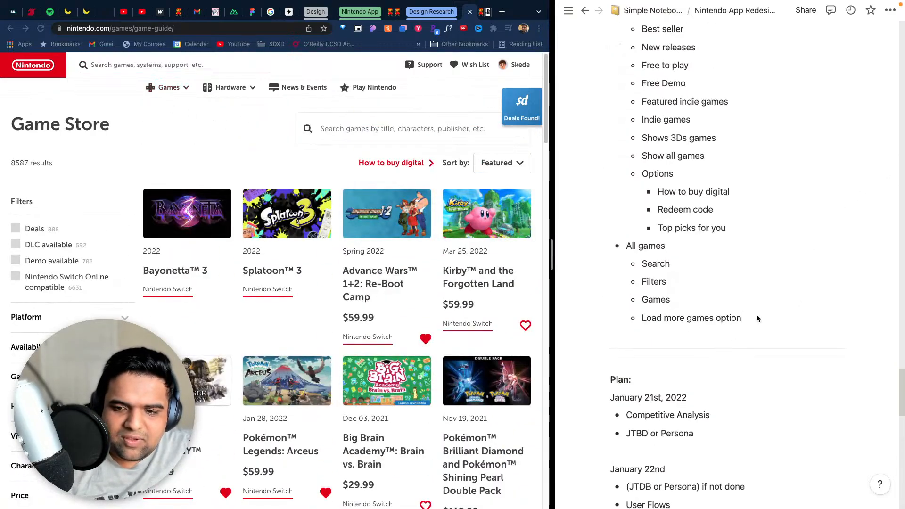
left_click(168, 87)
left_click(188, 134)
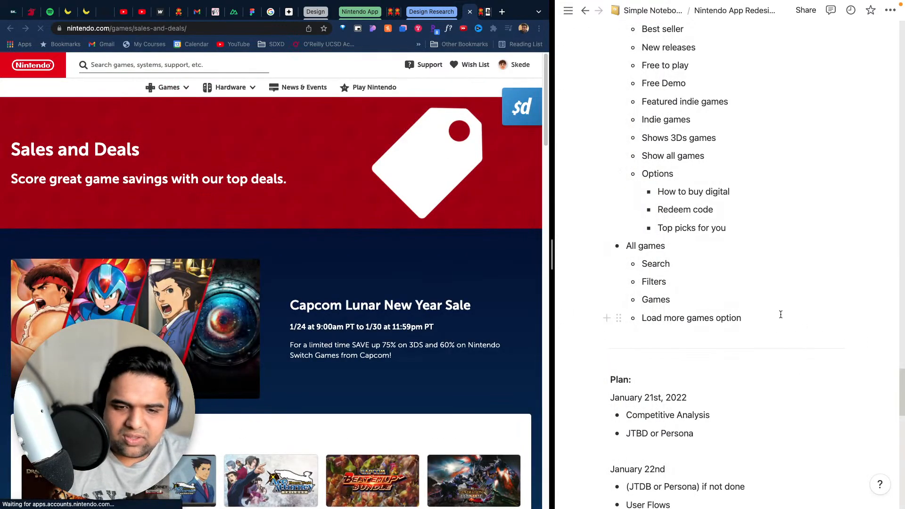
- Add the top-level bullet "Sales and Deals" after the All games list in the notes
key("Return")
key("Return")
key("Return")
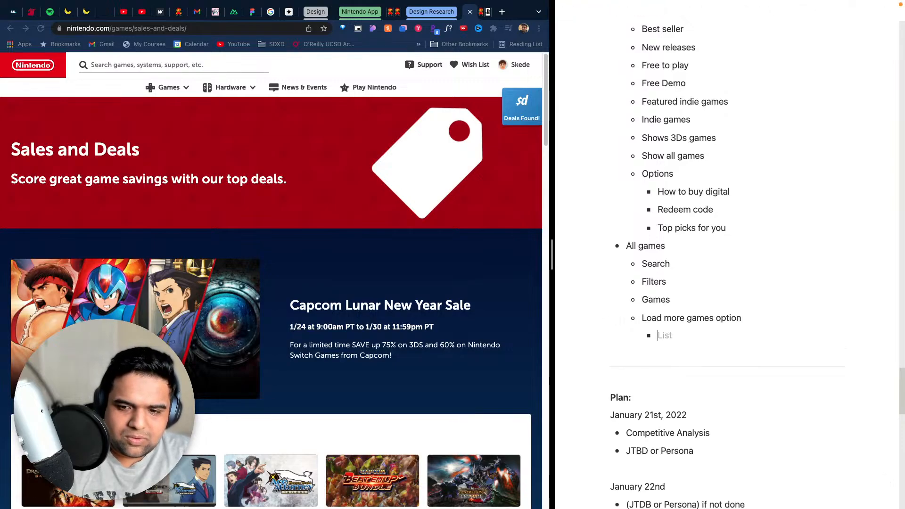
type("-")
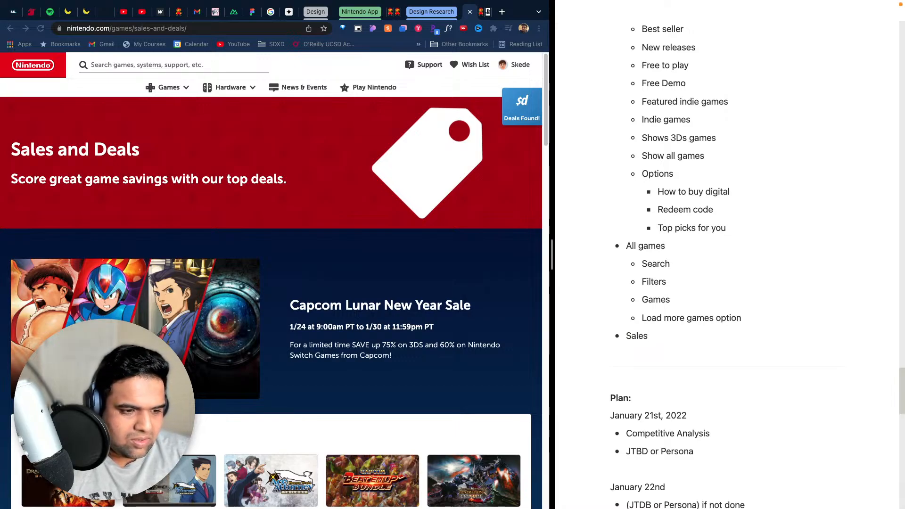
type("Sales")
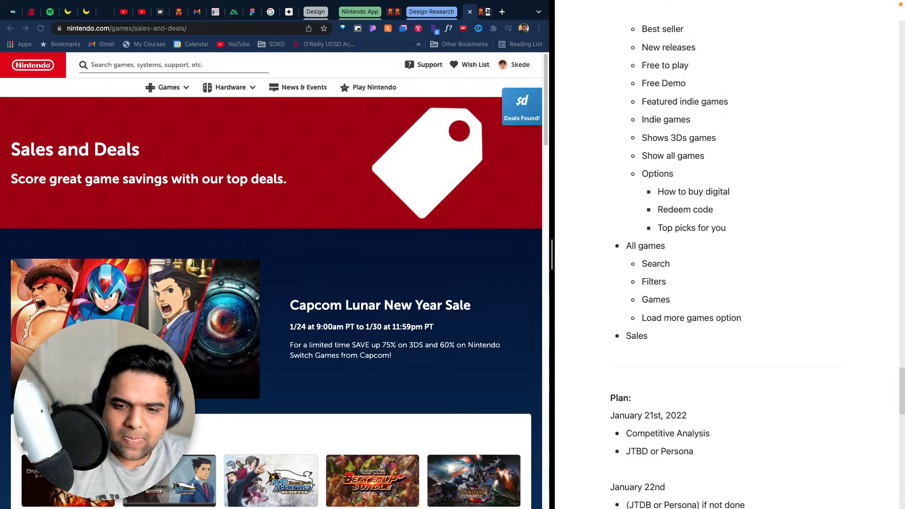
type("d Deals")
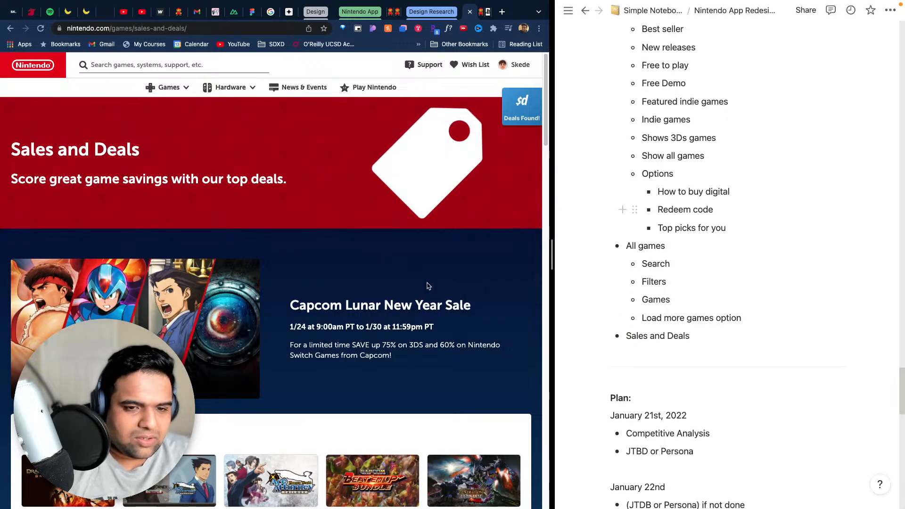
- Review the Sales and Deals page down to its footer and add the nested bullet "Games on sale" under Sales and Deals
scroll(426, 285, "down", 3)
scroll(425, 274, "down", 4)
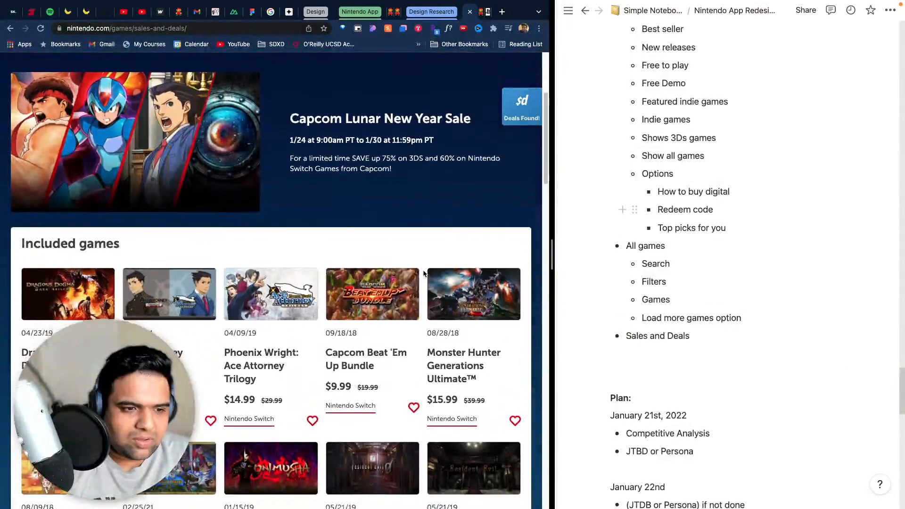
scroll(425, 274, "up", 2)
scroll(427, 271, "down", 15)
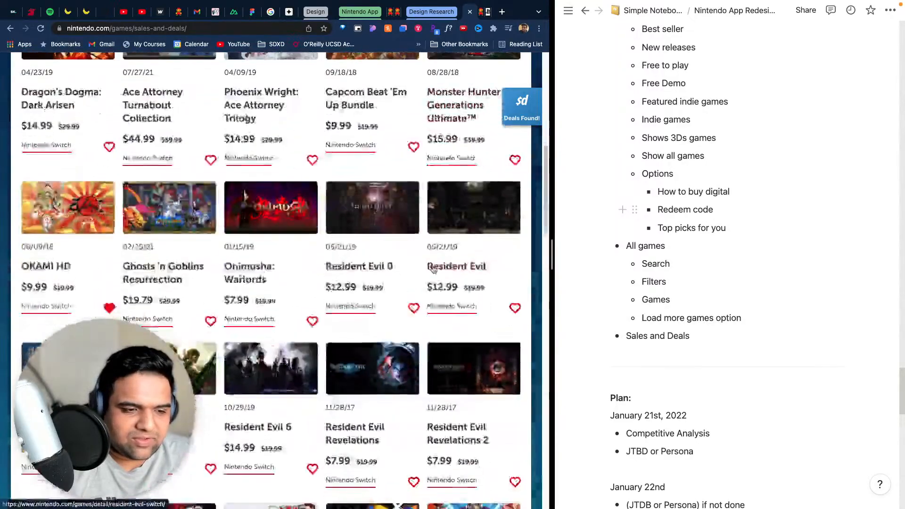
scroll(434, 269, "down", 15)
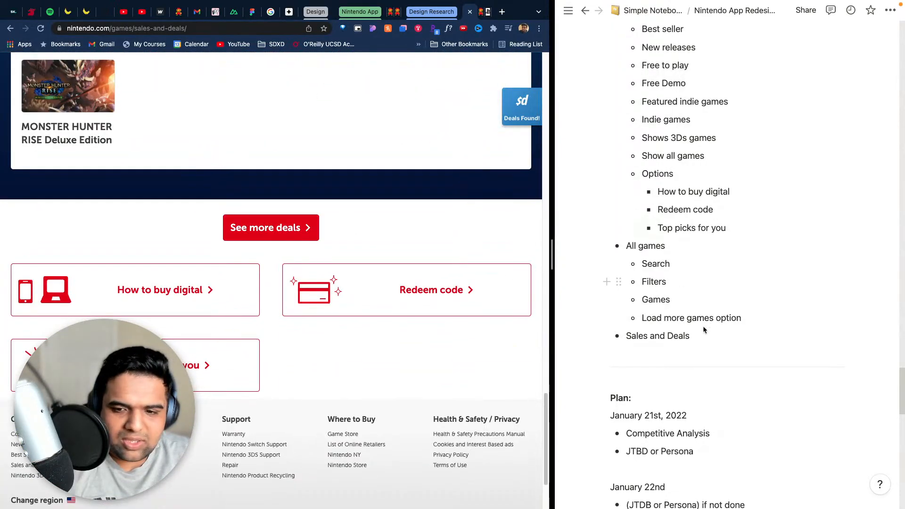
left_click(751, 335)
key("Return")
key("Tab")
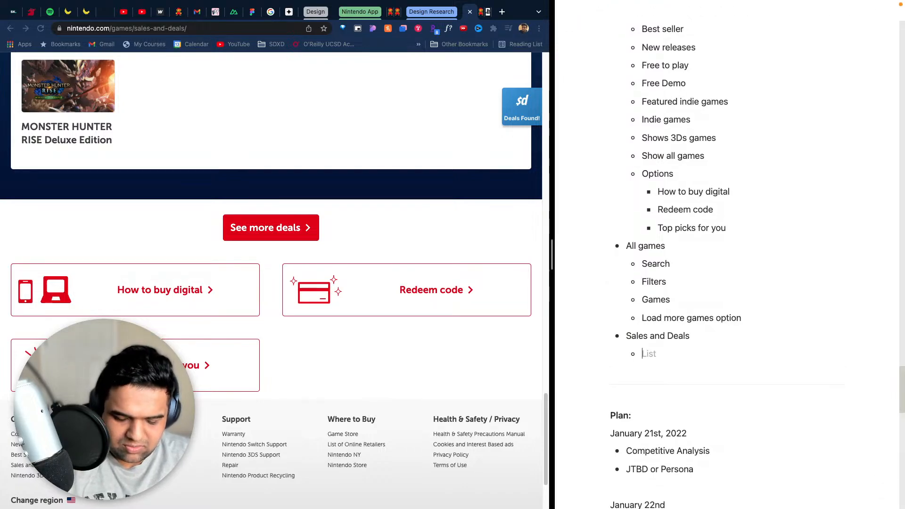
type("Games on sale")
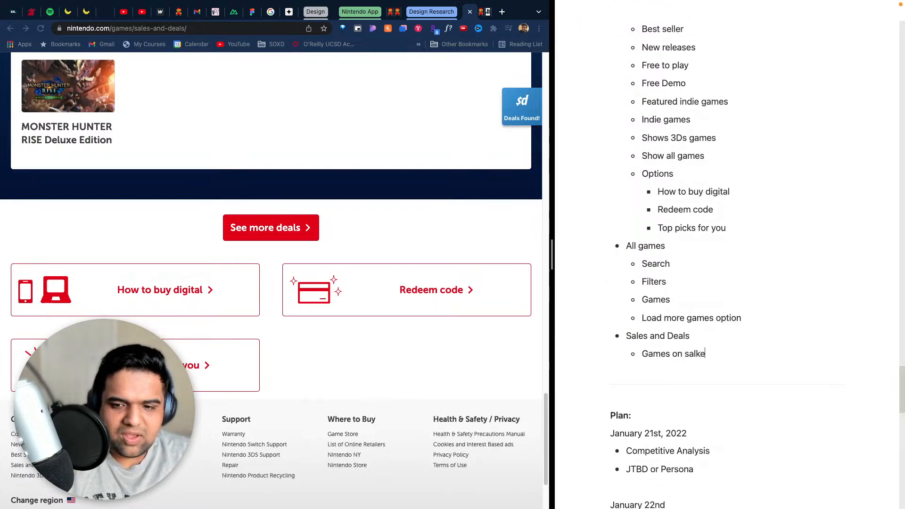
- Add the nested bullet "See more deals button" under Sales and Deals in the notes
key("Return")
type("S")
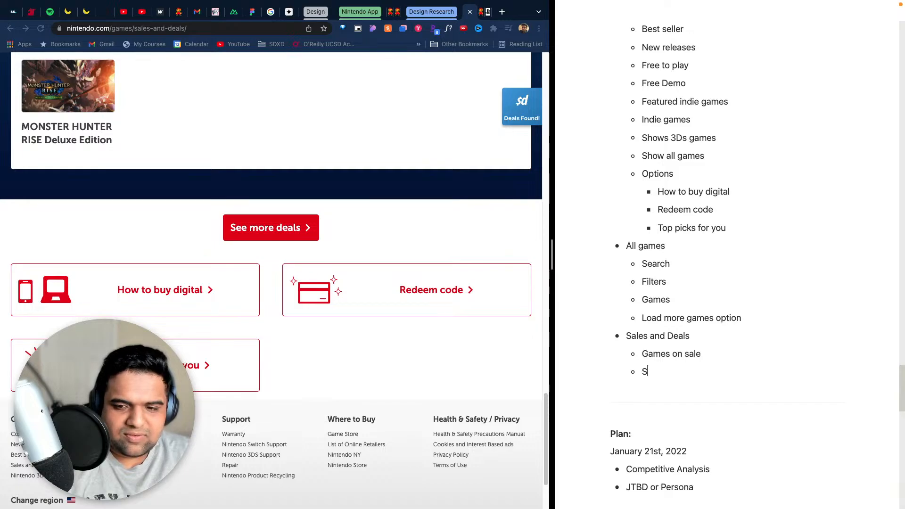
type("ee more de")
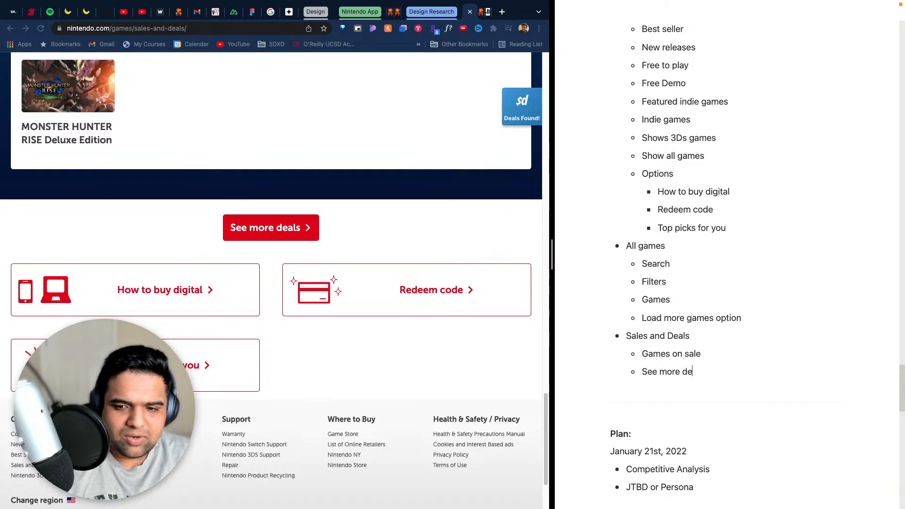
type("als button")
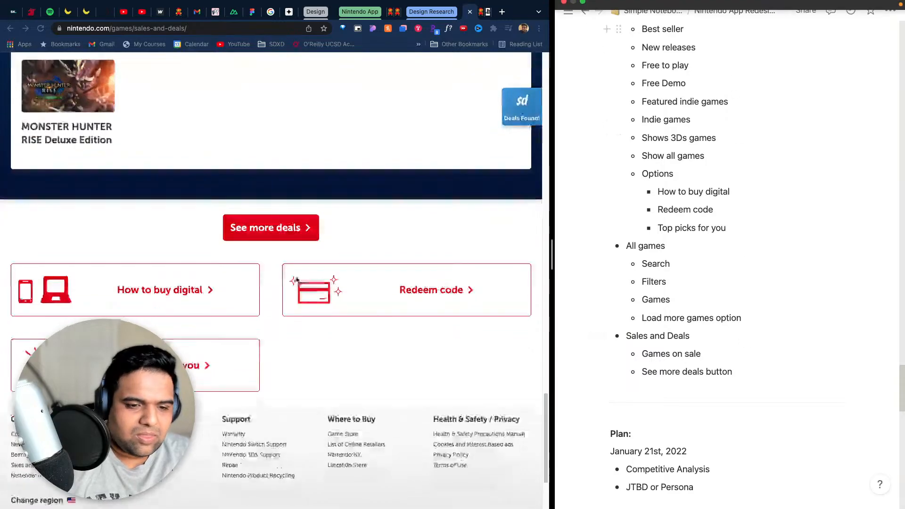
- Recheck the Sales and Deals page from header to footer and open the Coming soon page from the website's Games navigation
scroll(363, 306, "up", 20)
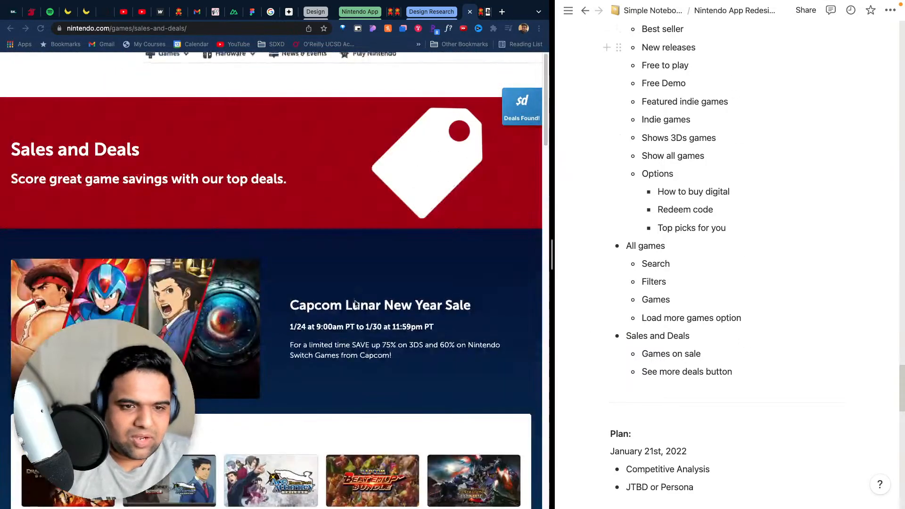
scroll(353, 303, "down", 20)
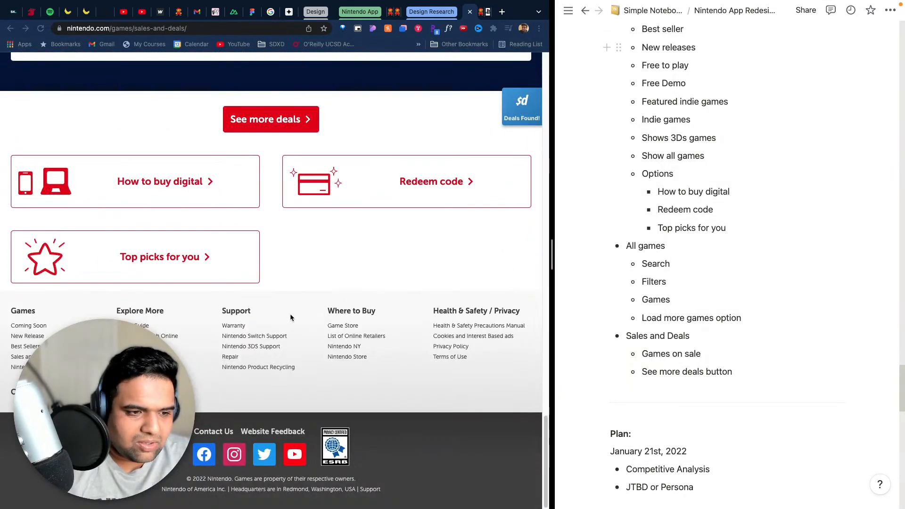
scroll(291, 315, "up", 1)
scroll(291, 316, "down", 1)
scroll(177, 94, "up", 20)
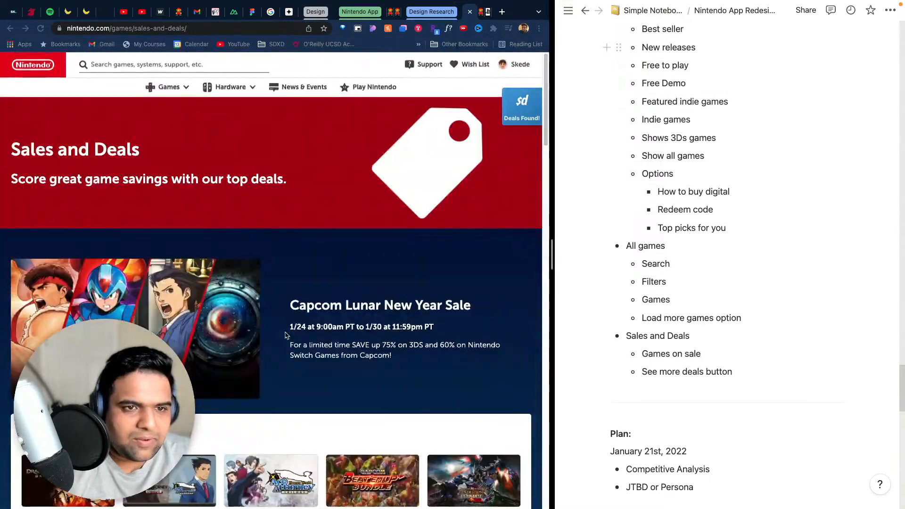
left_click(178, 86)
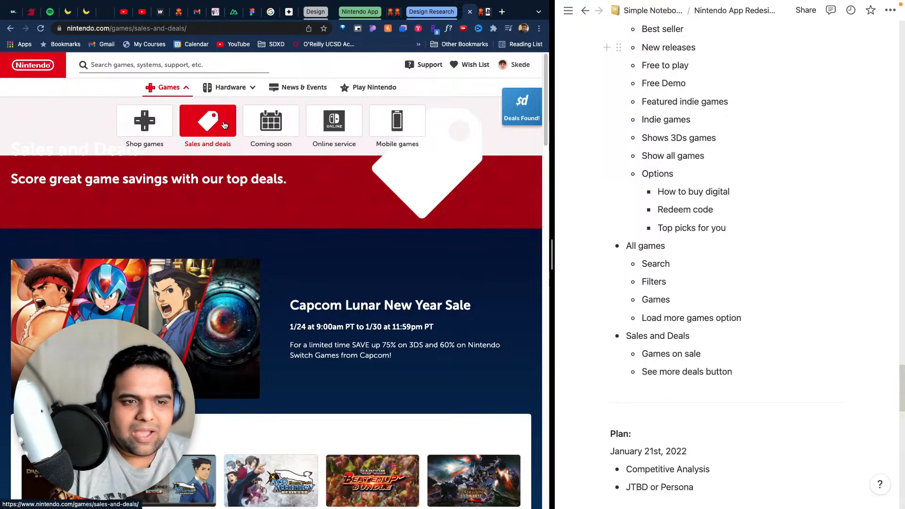
left_click(259, 123)
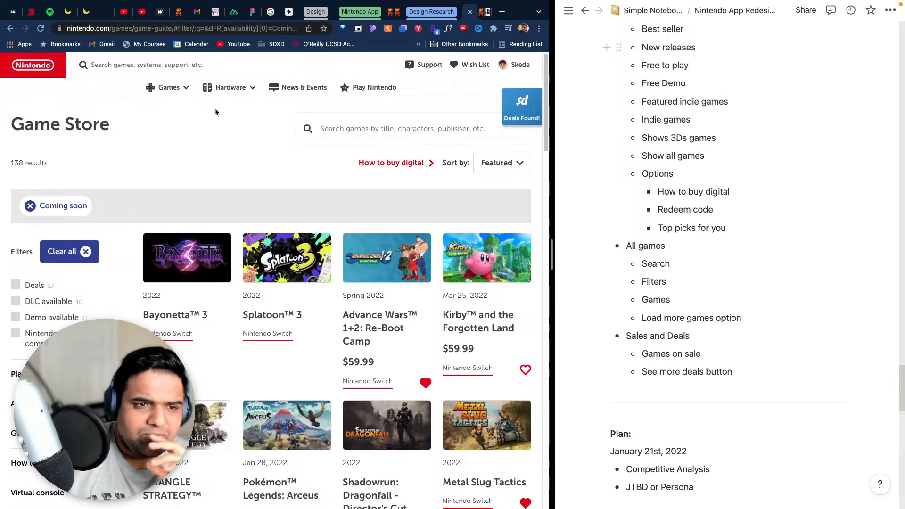
- Add the top-level bullet "Coming soon" after the Sales and Deals list in the notes
left_click(174, 88)
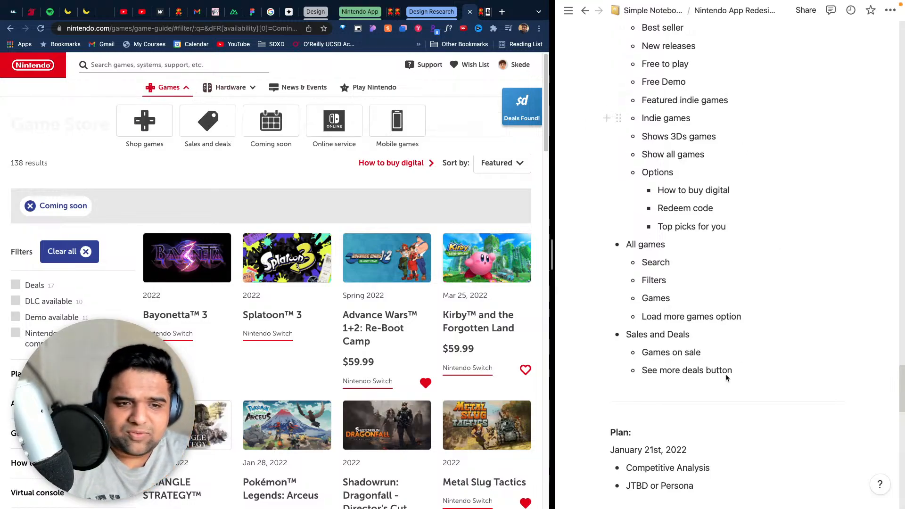
scroll(731, 314, "down", 5)
left_click(745, 163)
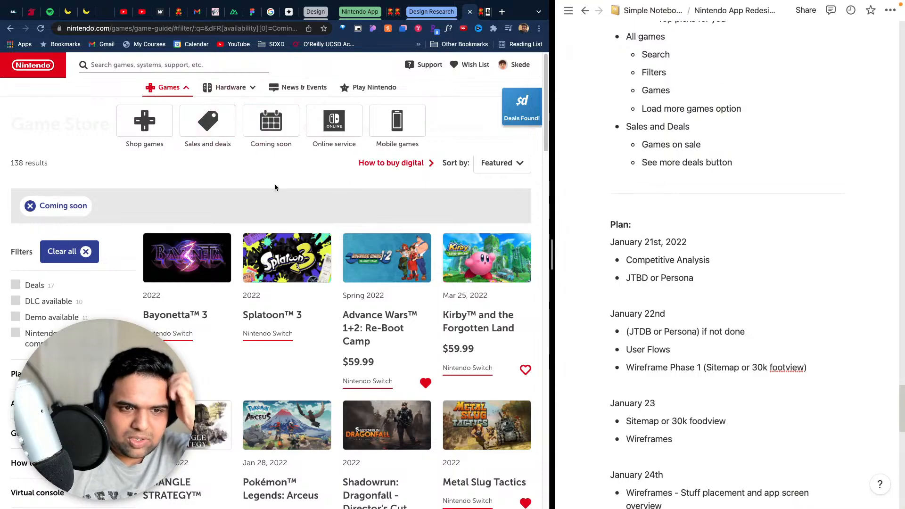
left_click(749, 162)
key("Return")
key("Return")
key("Return")
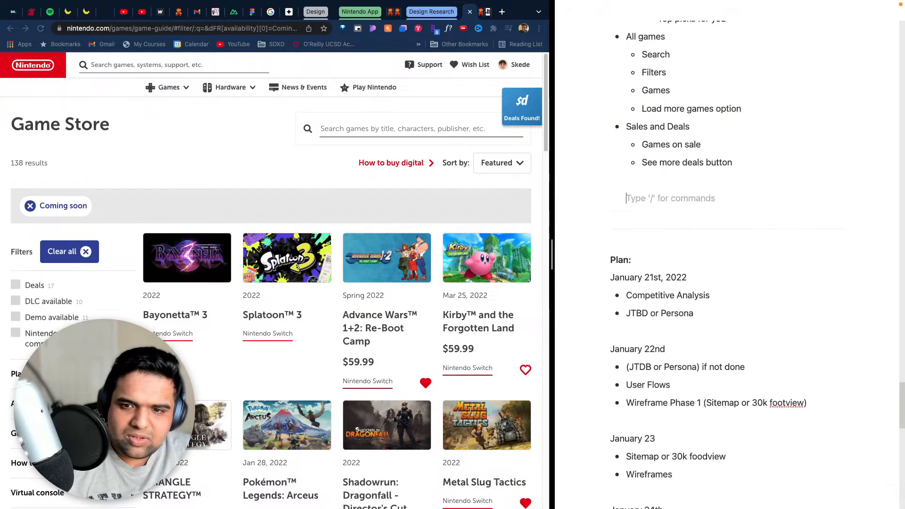
key("BackSpace")
key("BackSpace")
key("BackSpace")
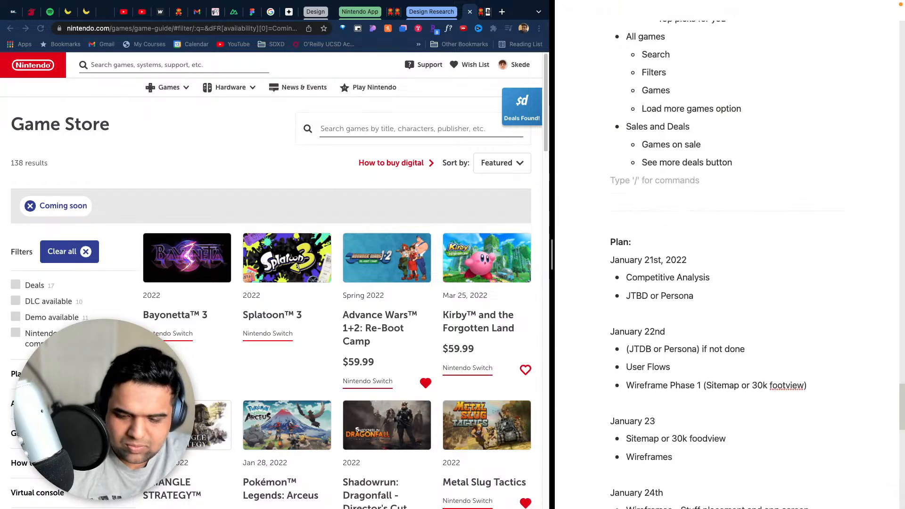
type("- C")
type("oming so")
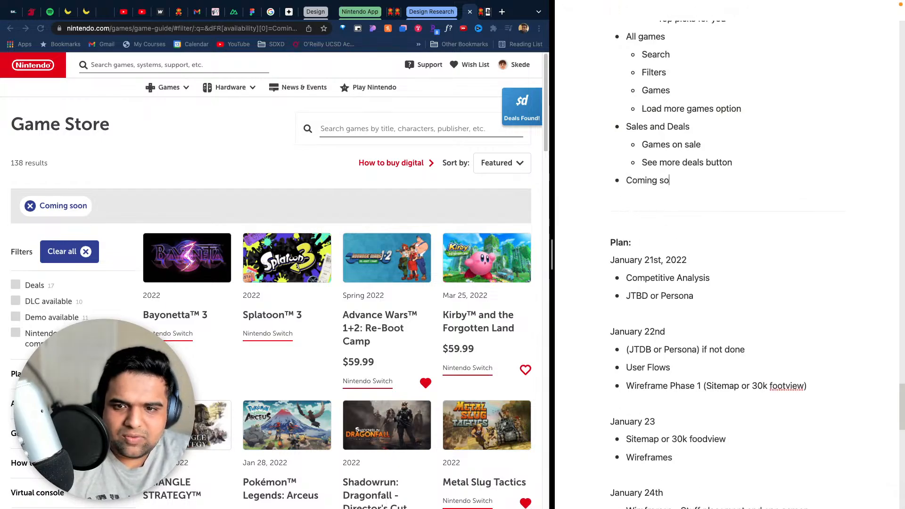
type("on")
- Add the nested bullet "Similar to all games page with coming soon tag" under Coming soon
key("Return")
key("Tab")
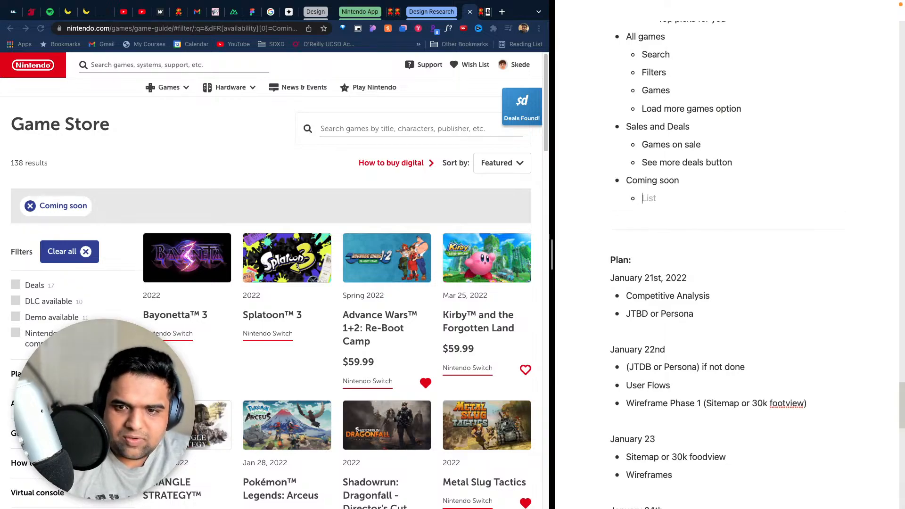
type("Similar to")
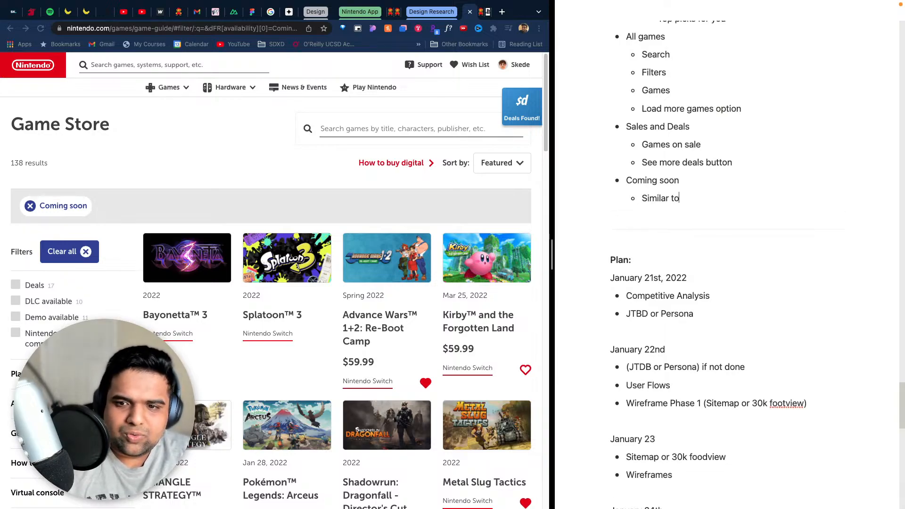
type(" all games page")
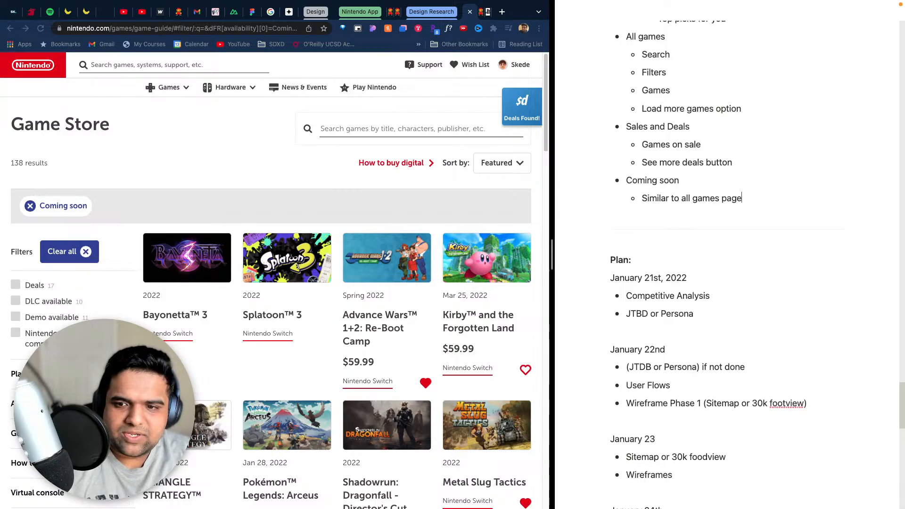
type(" with coming ")
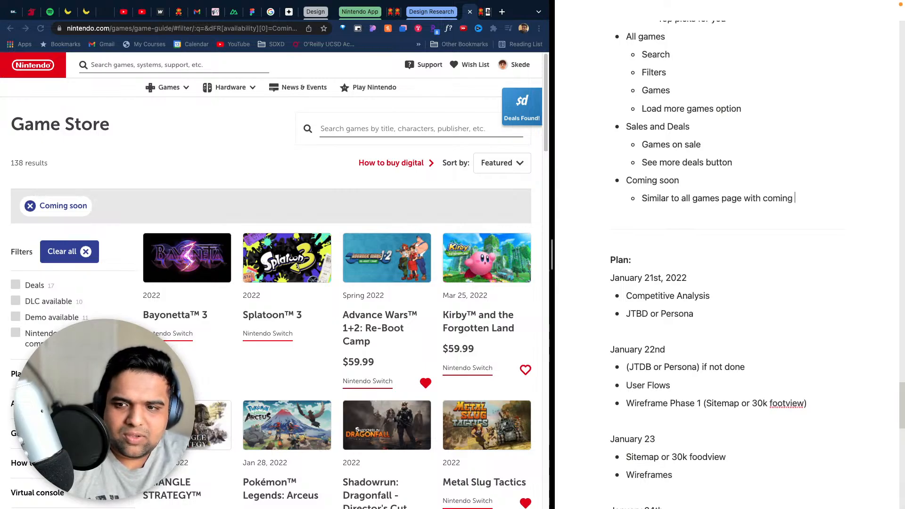
type("soon tag")
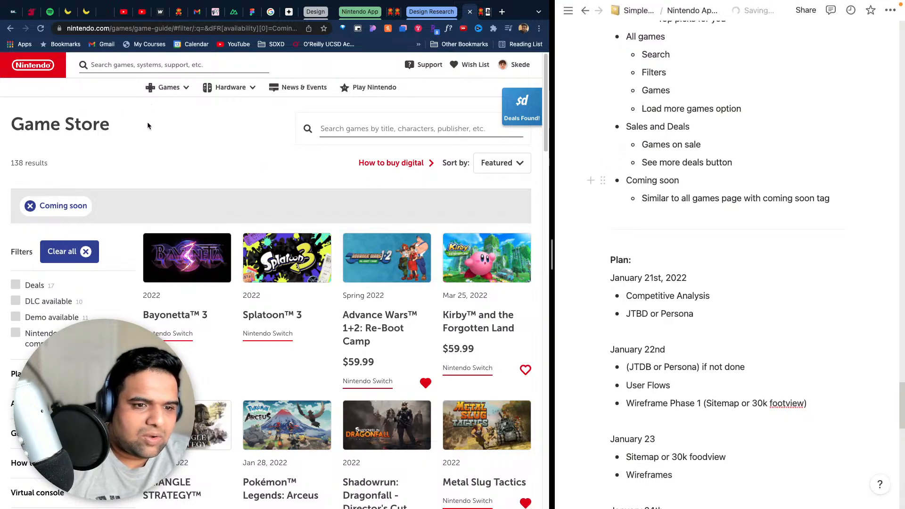
- Open the Online service page from the website's Games navigation and skim its opening sections
left_click(176, 92)
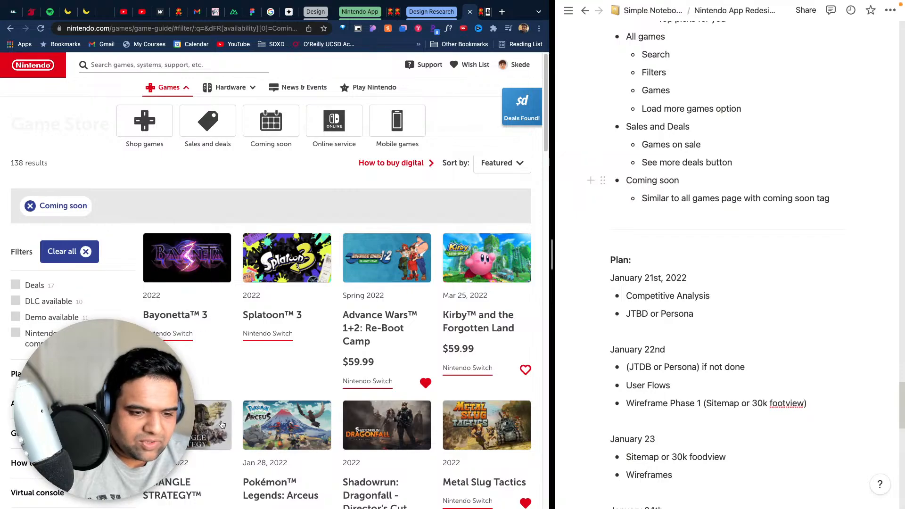
left_click(351, 122)
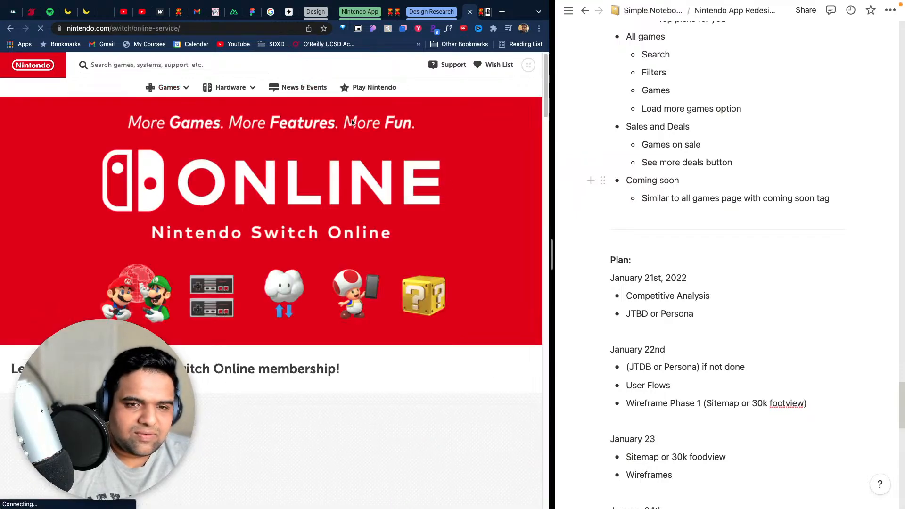
scroll(412, 263, "down", 9)
scroll(411, 271, "up", 7)
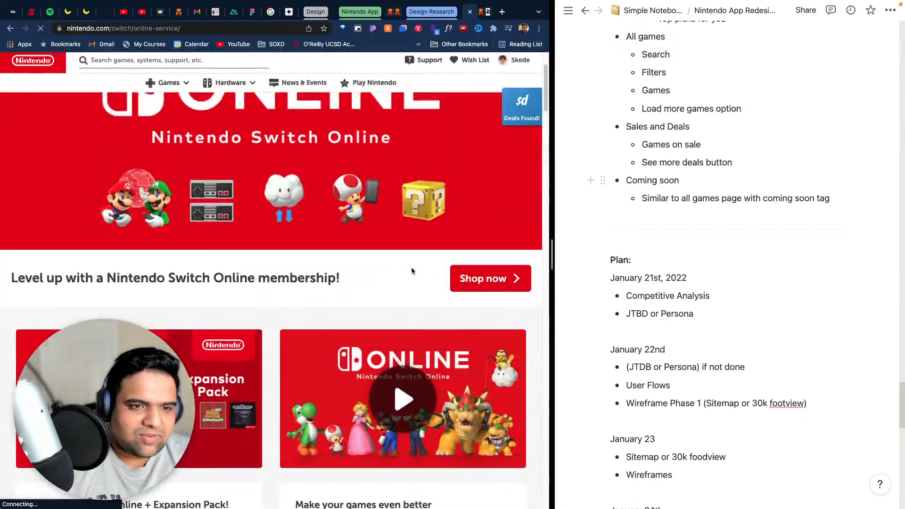
scroll(412, 270, "up", 2)
scroll(412, 269, "down", 12)
scroll(412, 269, "up", 4)
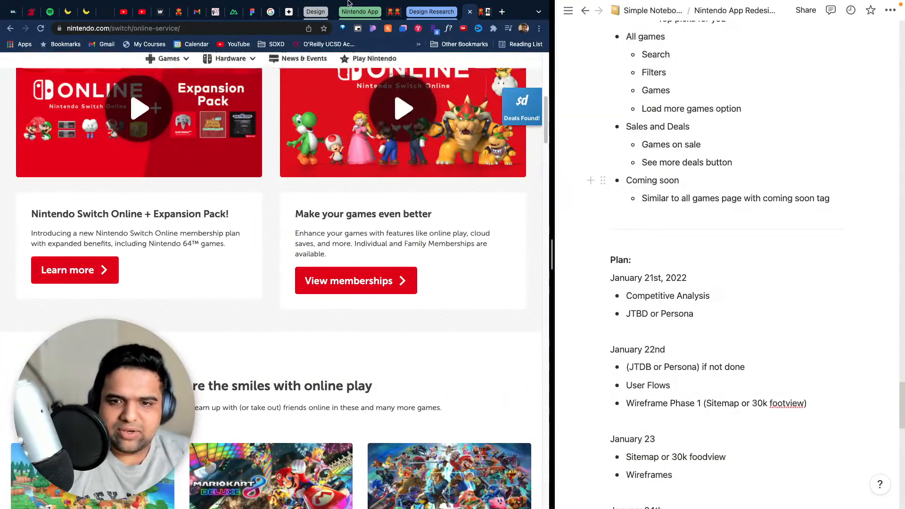
- Add the top-level bullet "Online Service" after the Coming soon list in the notes
left_click(841, 211)
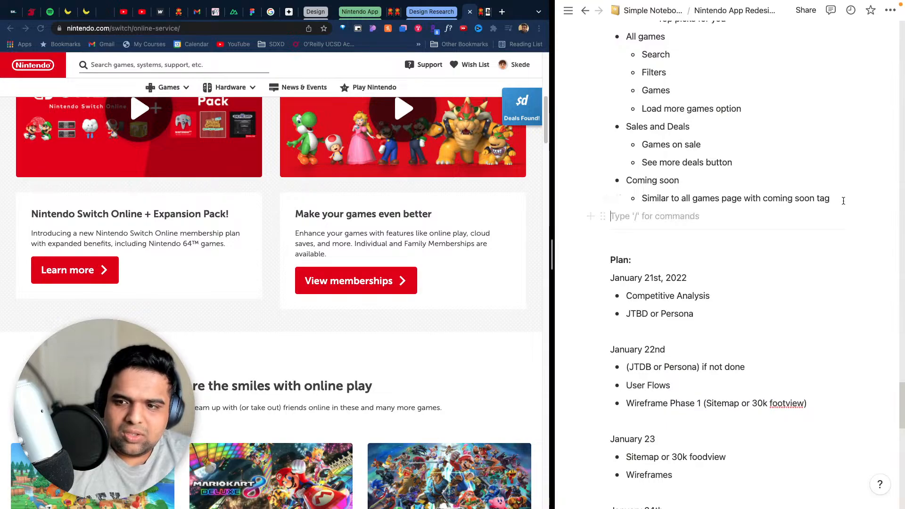
left_click(841, 198)
key("Return")
key("BackSpace")
key("BackSpace")
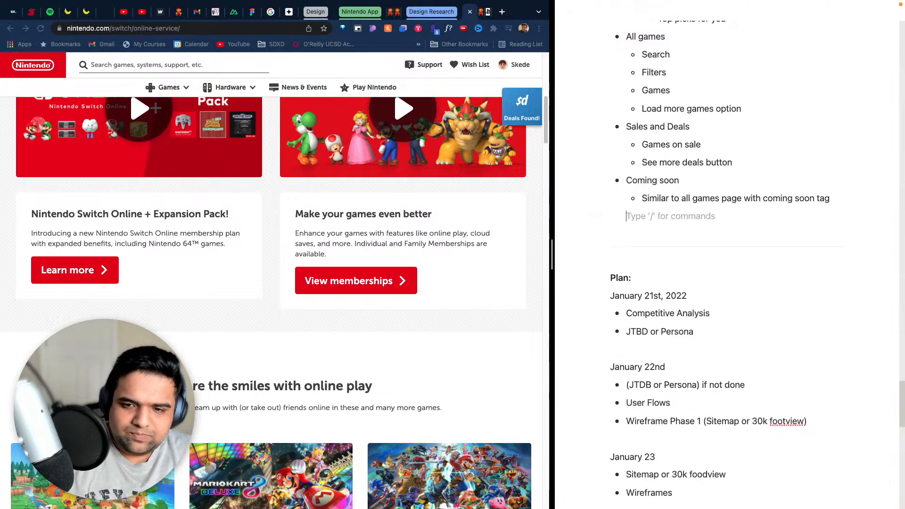
type("- Online")
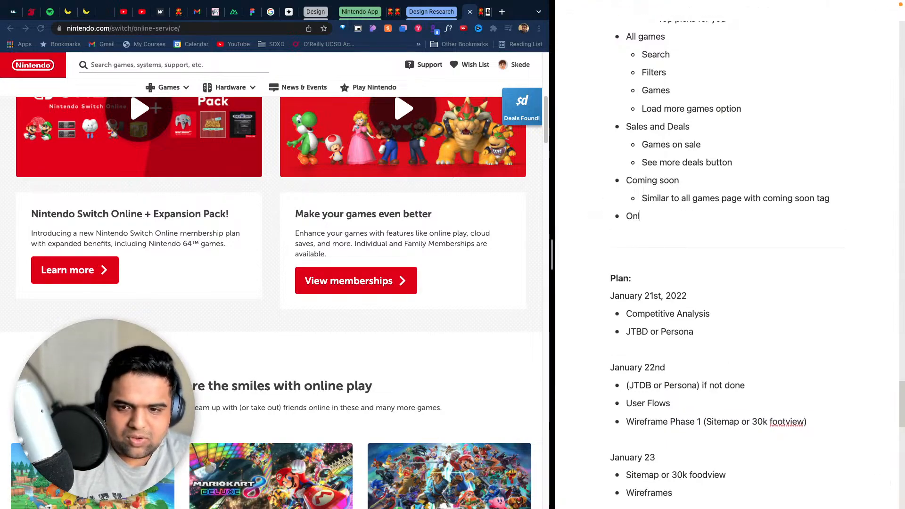
type(" Servic")
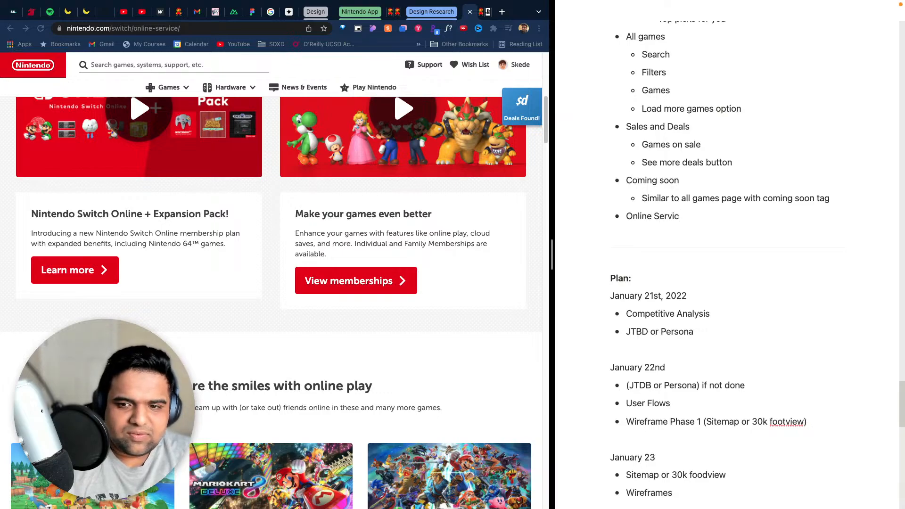
type("e")
- Examine the sections of the Nintendo Switch Online page and look through the research and plan notes
scroll(467, 367, "down", 15)
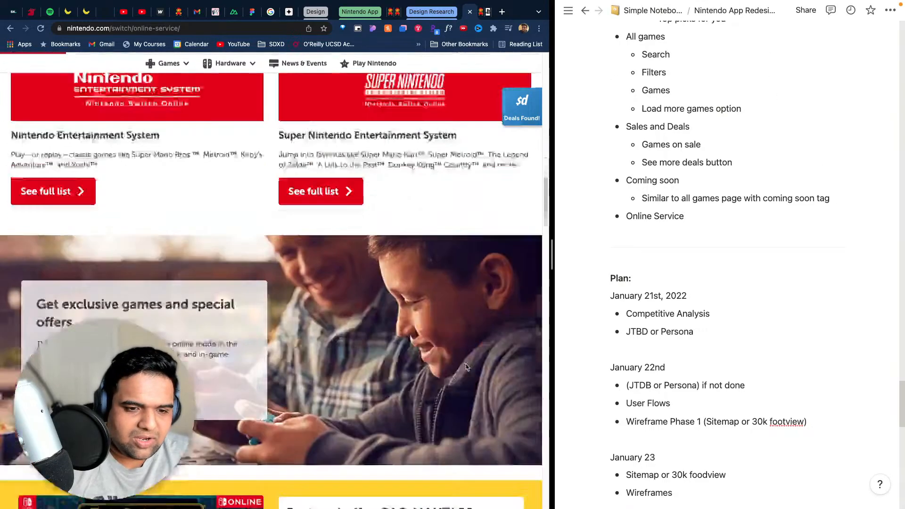
scroll(467, 367, "up", 4)
scroll(466, 366, "down", 15)
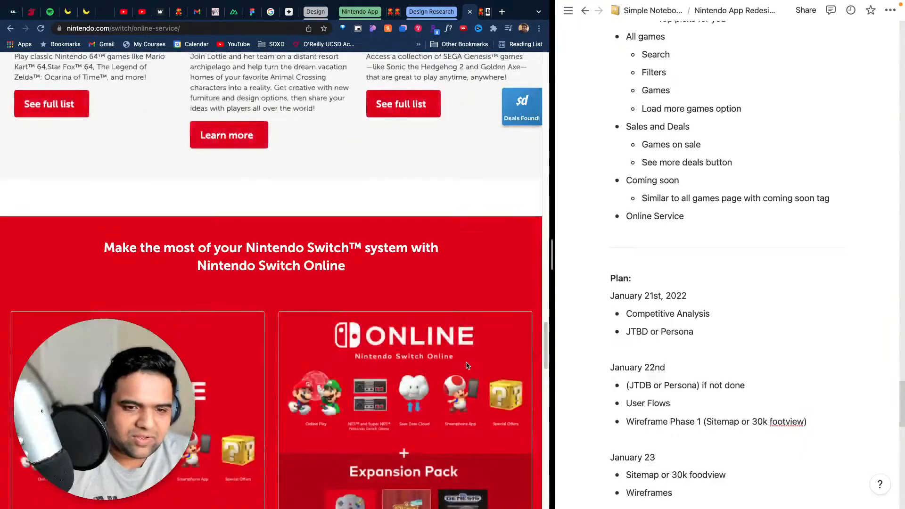
scroll(466, 365, "up", 20)
scroll(754, 273, "up", 15)
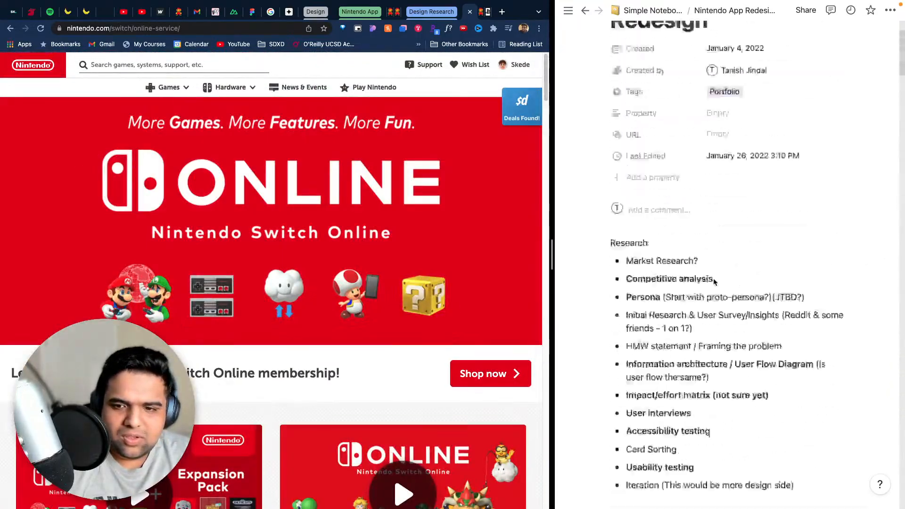
scroll(715, 282, "down", 15)
scroll(715, 280, "up", 10)
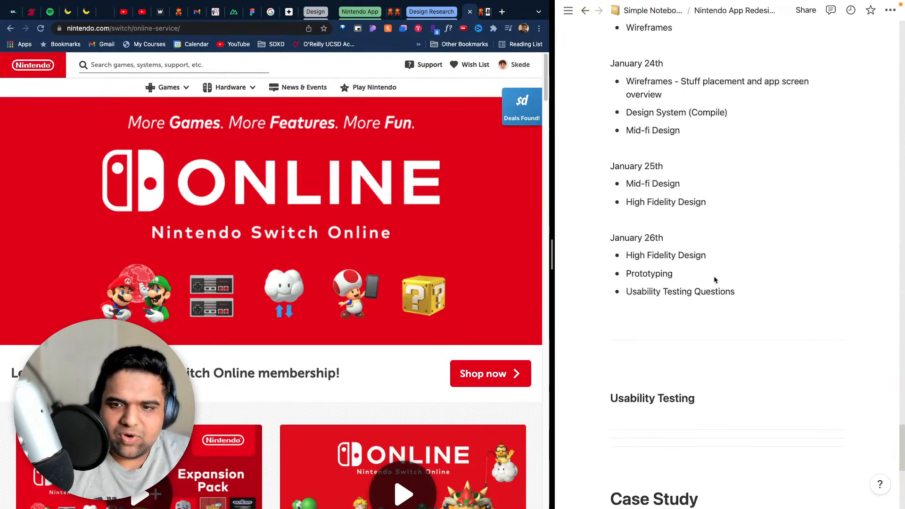
scroll(714, 278, "up", 10)
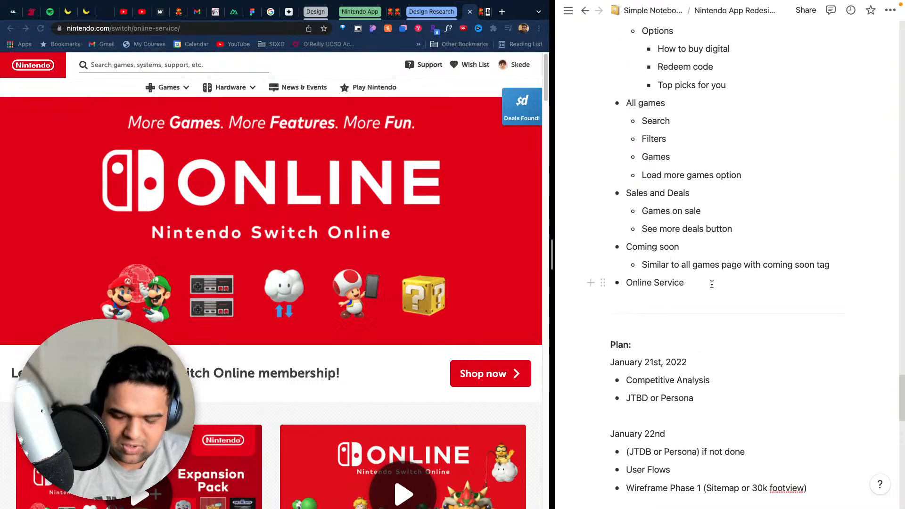
- Add the nested bullet "Info & Perks" under Online Service and look over the dated plan below it
left_click(712, 284)
key("Return")
key("Tab")
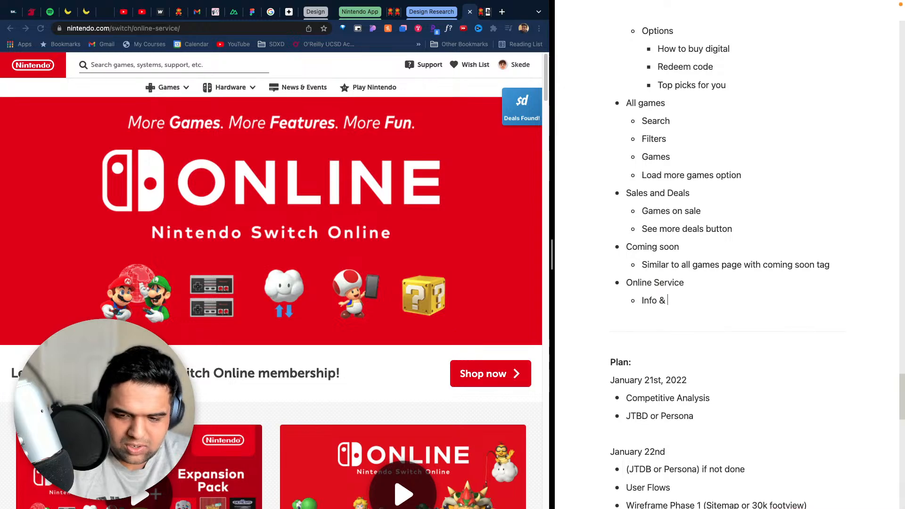
key("BackSpace")
key("BackSpace")
key("BackSpace")
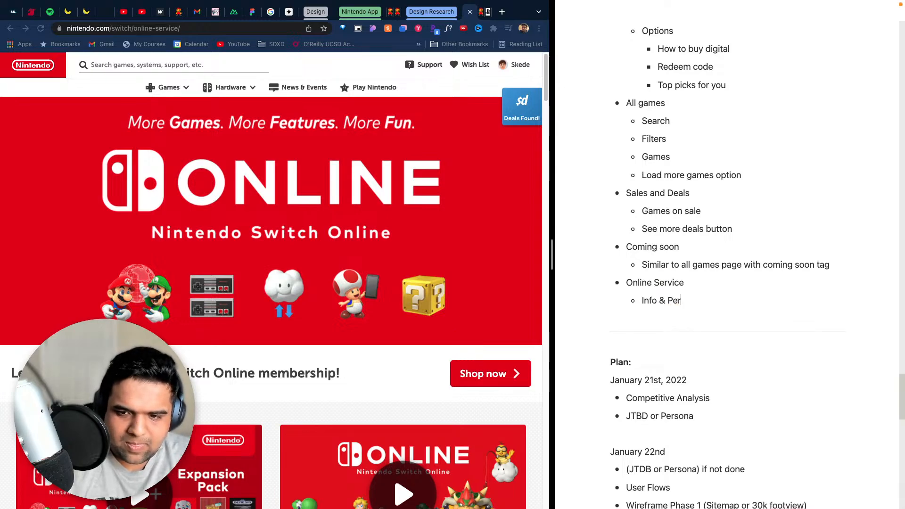
scroll(686, 411, "down", 10)
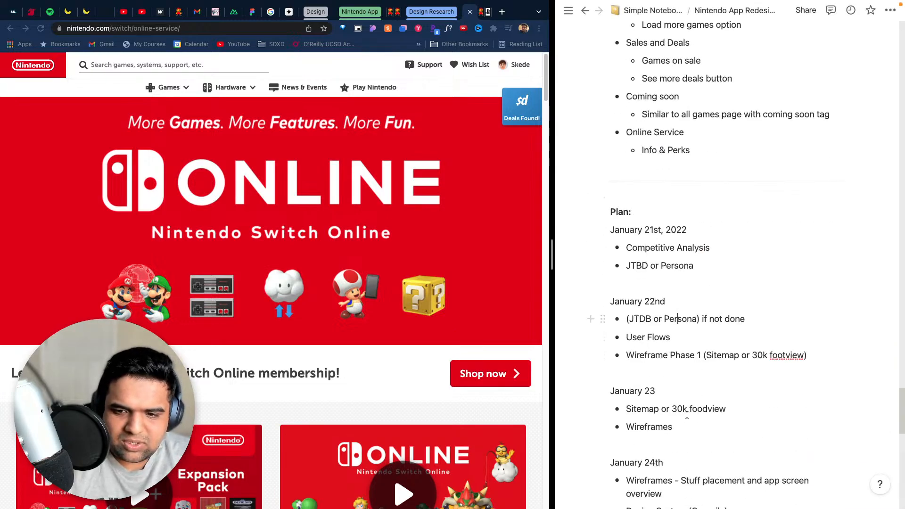
scroll(629, 118, "up", 3)
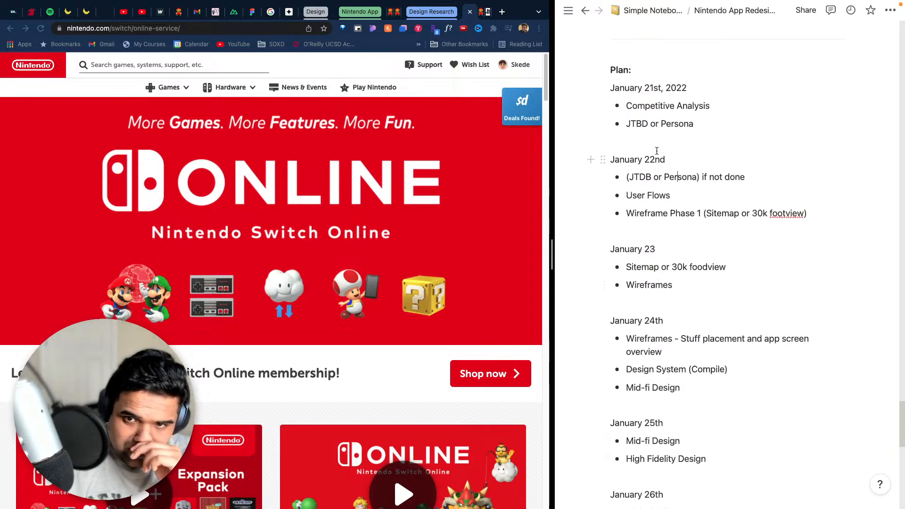
- Turn the "Plan:" line in the notes into a Toggle heading 3
left_click(603, 70)
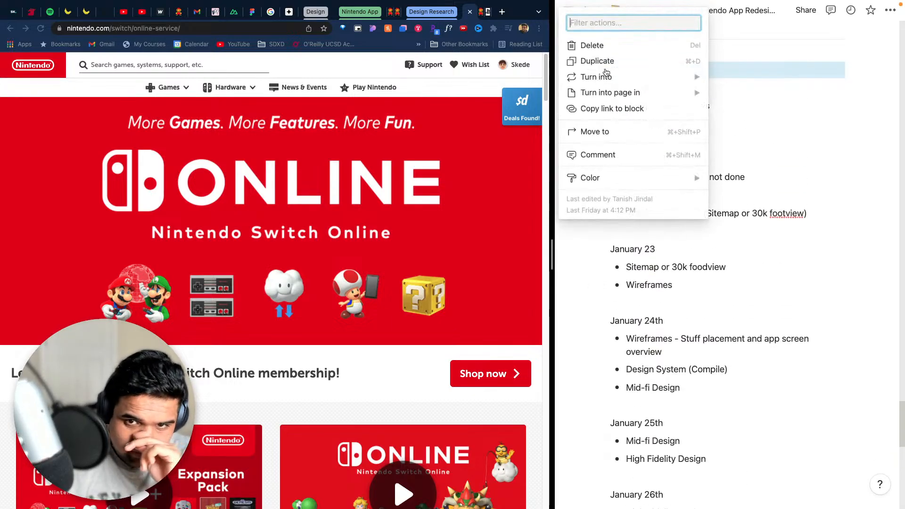
mouse_move(603, 76)
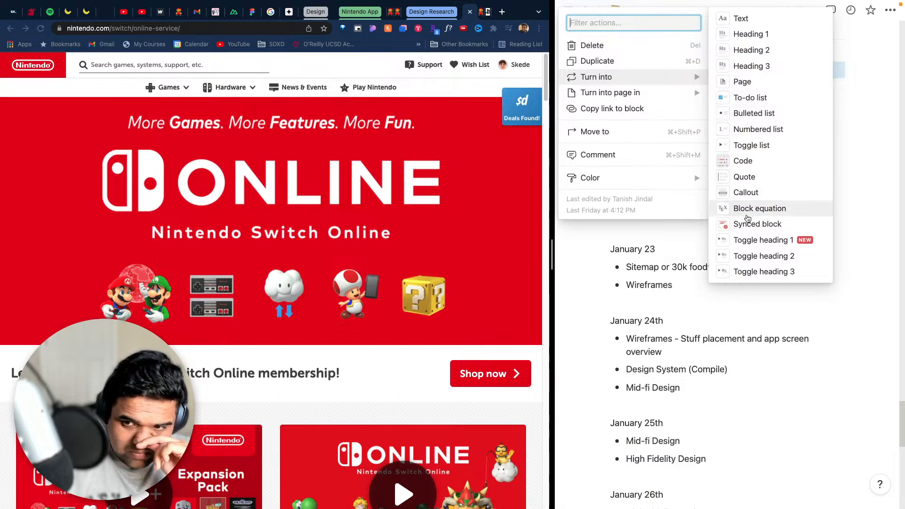
left_click(763, 272)
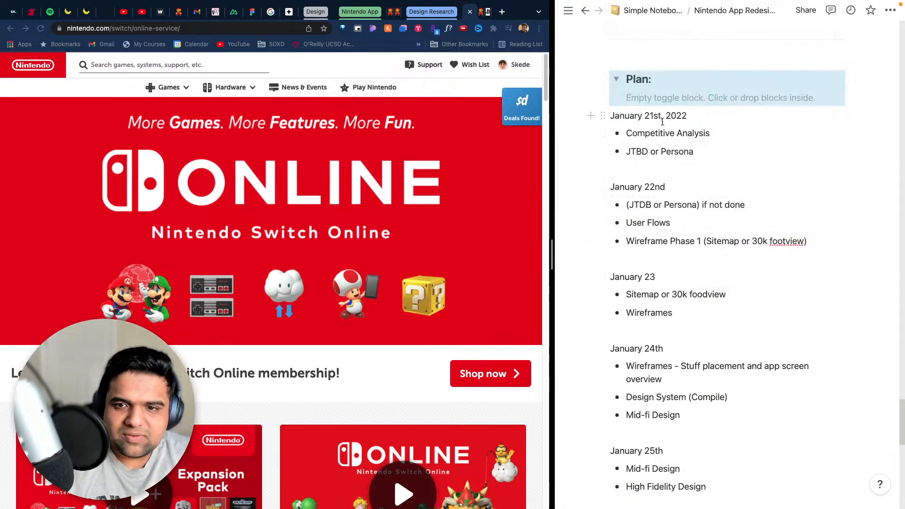
- Move all the dated plan blocks from January 21st onward into the Plan toggle and collapse it
left_click_drag(611, 115, 737, 245)
scroll(705, 264, "up", 10)
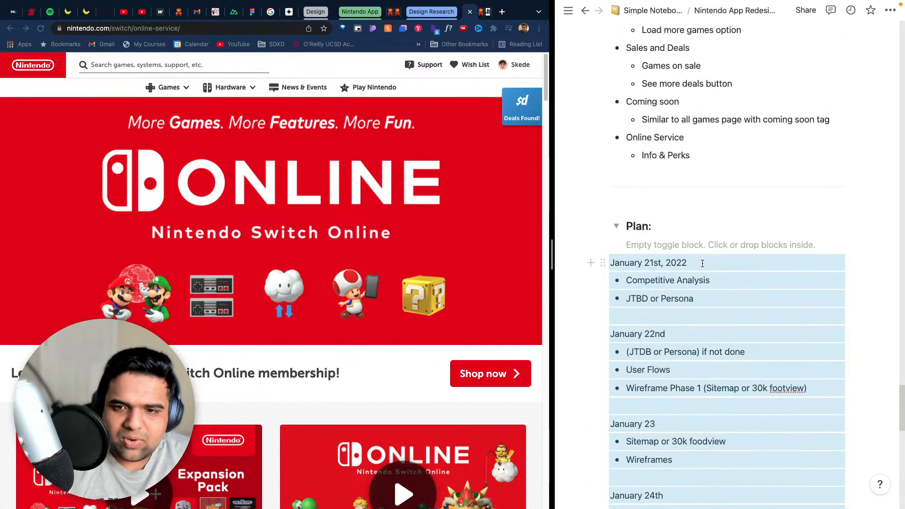
left_click_drag(603, 262, 677, 270)
left_click(616, 226)
scroll(683, 259, "down", 4)
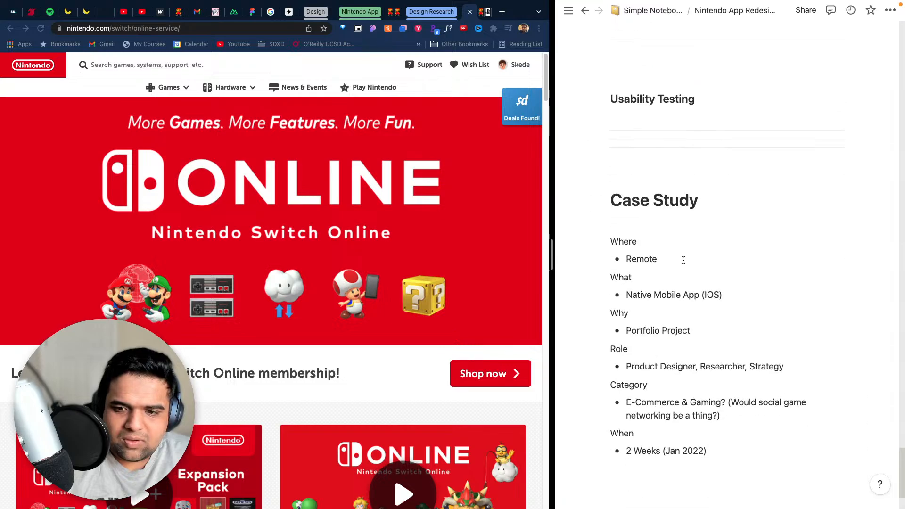
left_click(622, 221)
scroll(745, 259, "up", 10)
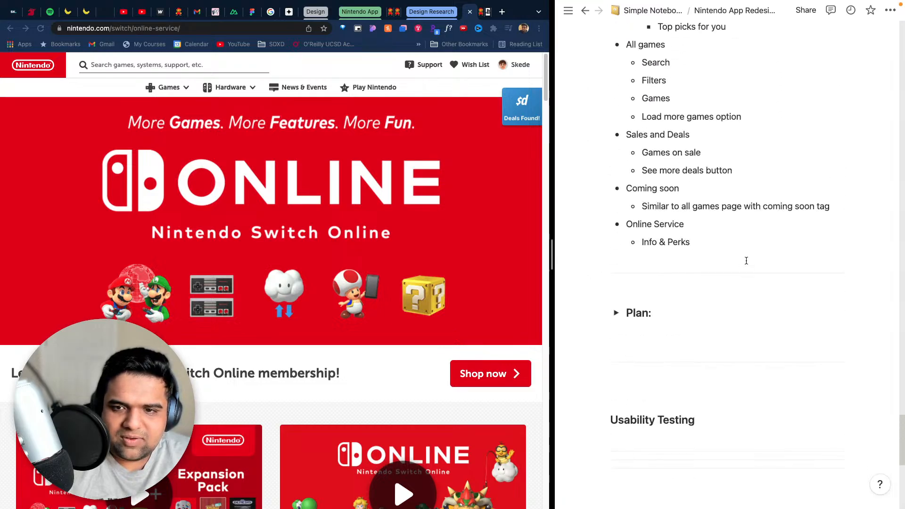
- Insert several blank lines between the Online Service list and the divider above the Plan toggle
left_click(732, 369)
key("Return")
key("Return")
key("Return")
key("Return")
key("Return")
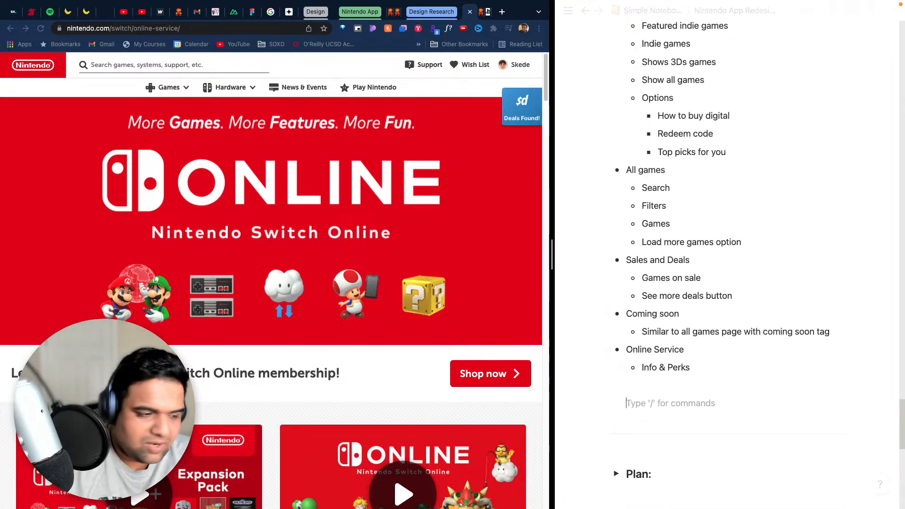
key("BackSpace")
key("BackSpace")
key("BackSpace")
key("BackSpace")
key("BackSpace")
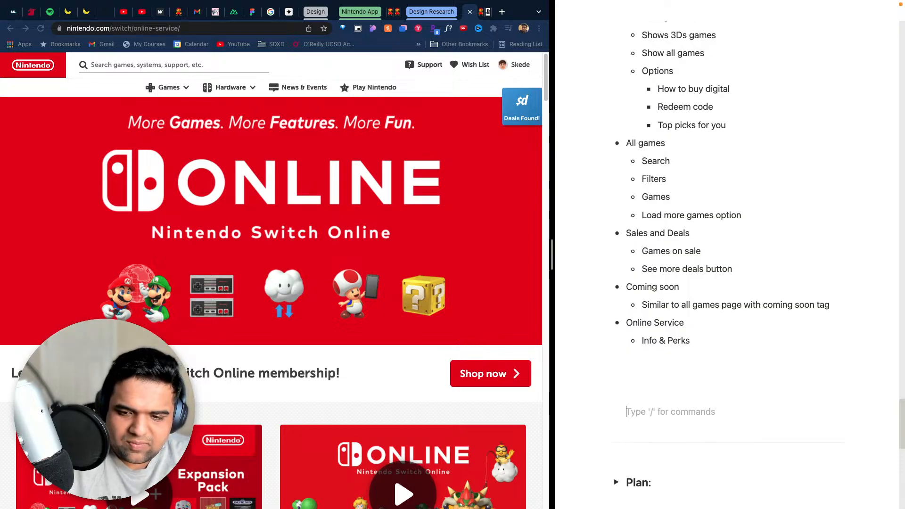
type("W")
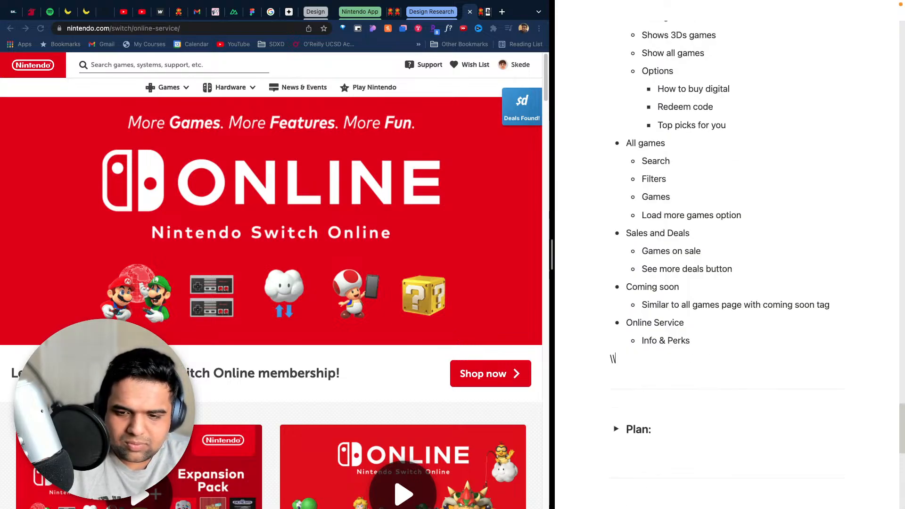
key("BackSpace")
key("Return")
key("Return")
key("Return")
key("Return")
key("Return")
key("Return")
key("Return")
key("Return")
key("Return")
key("Return")
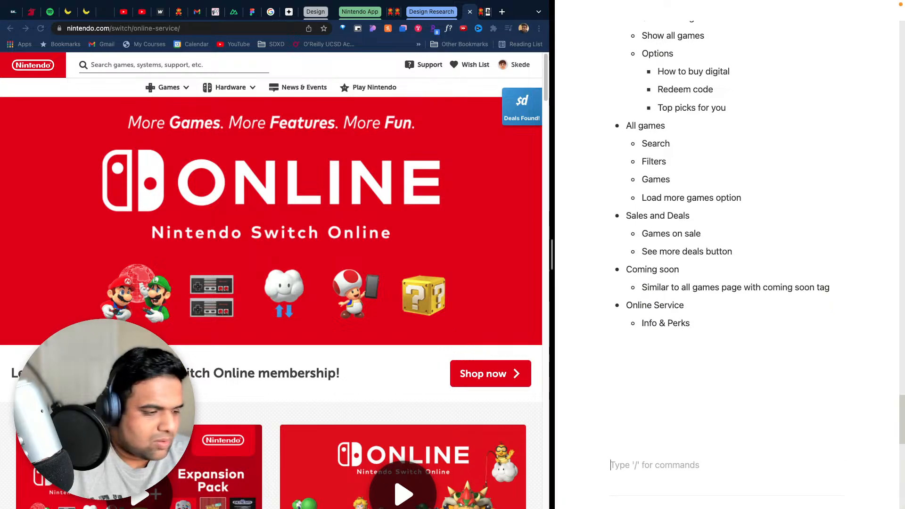
key("Return")
- Expand the nested bullet under Online Service to read "Info about online service & Perks"
left_click_drag(685, 255, 688, 268)
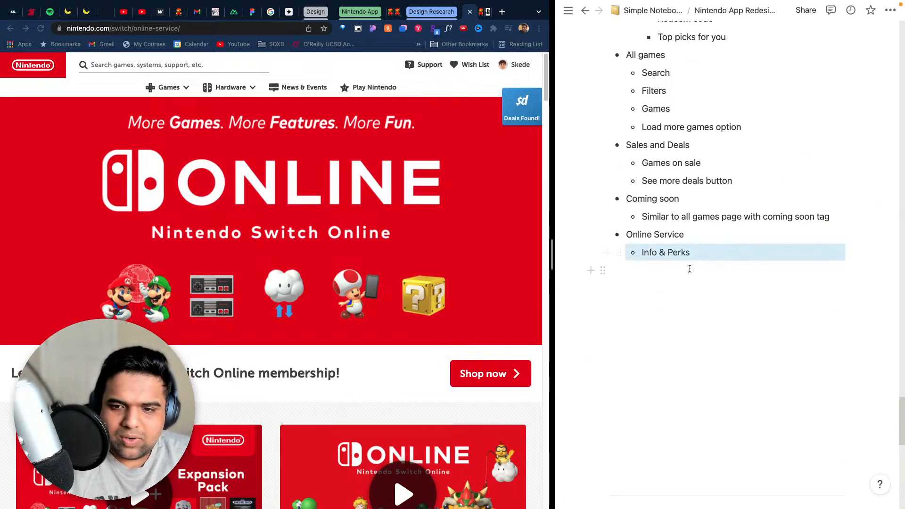
left_click(706, 259)
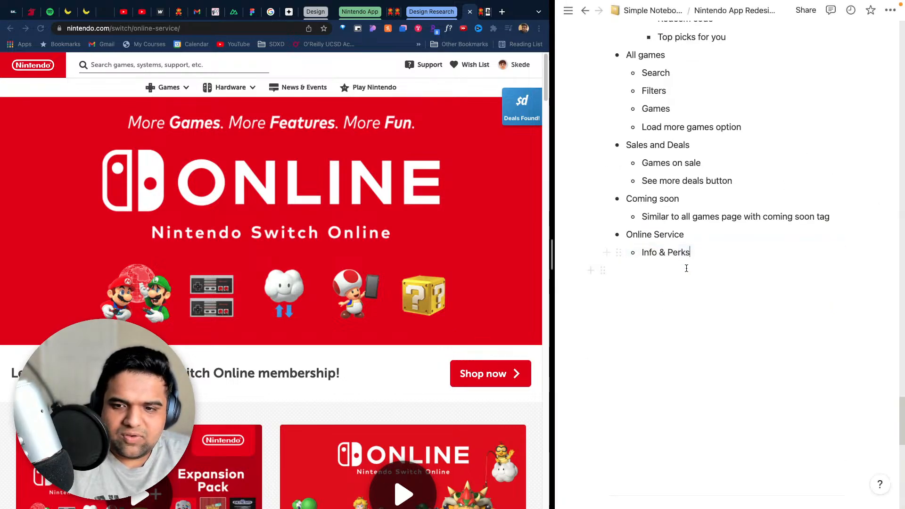
left_click(657, 254)
type("about")
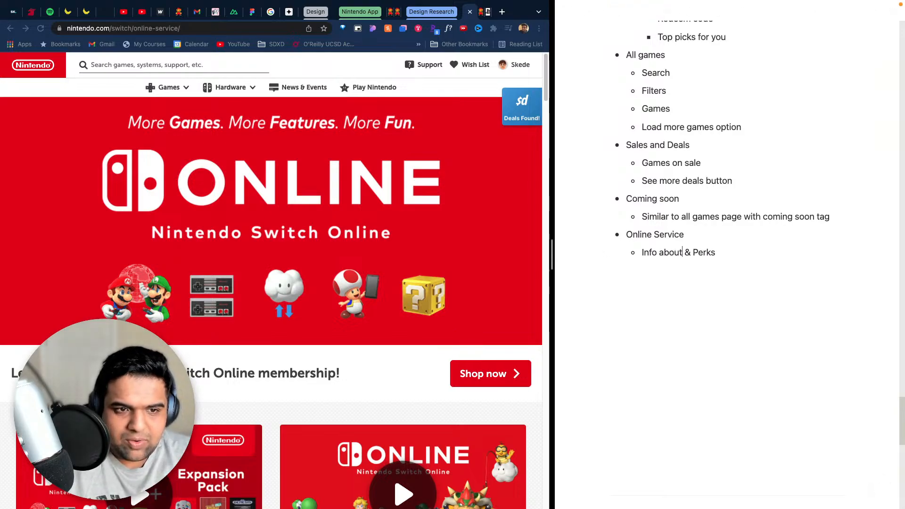
type(" o ")
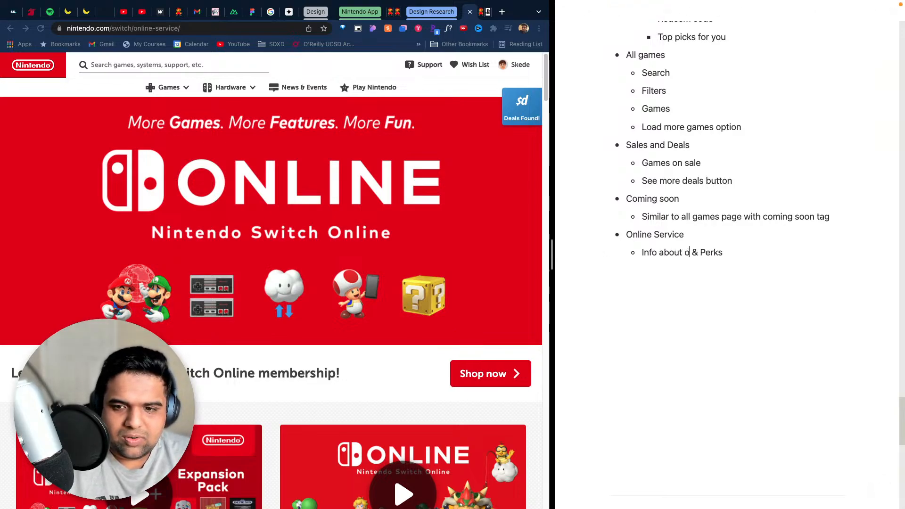
type("nline ser")
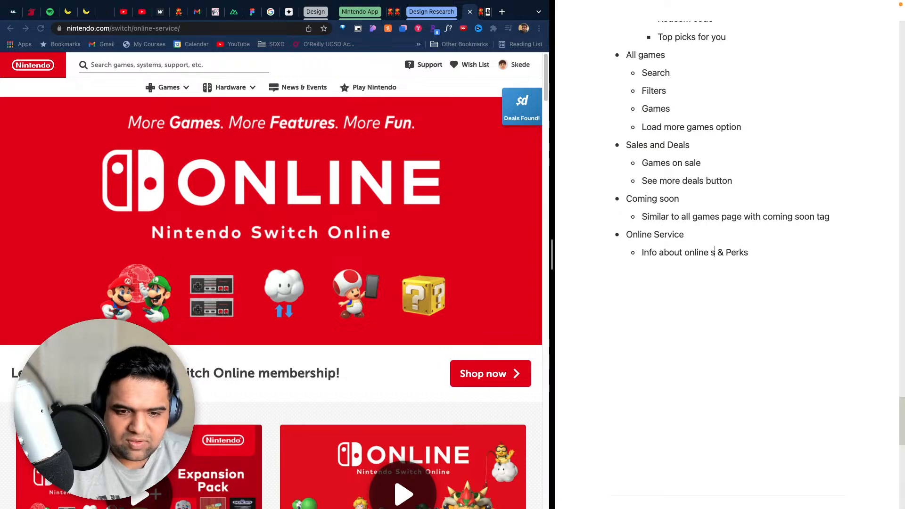
type("vice")
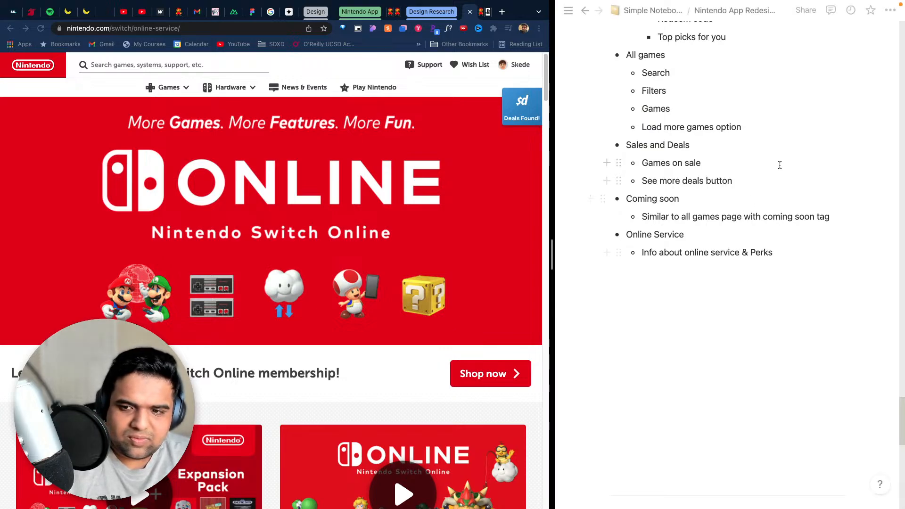
- Append "like whats included" to the end of the nested Online Service bullet
left_click(814, 254)
type("l")
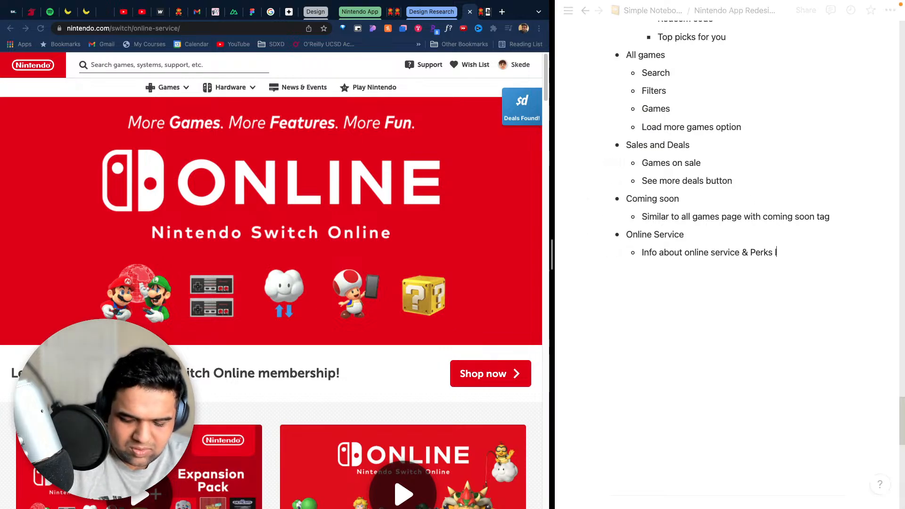
type("ike hw")
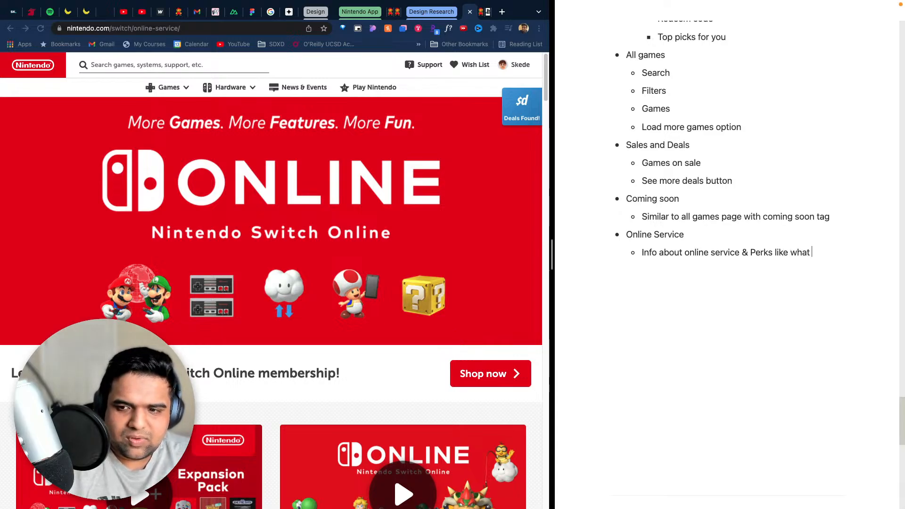
type("ats included")
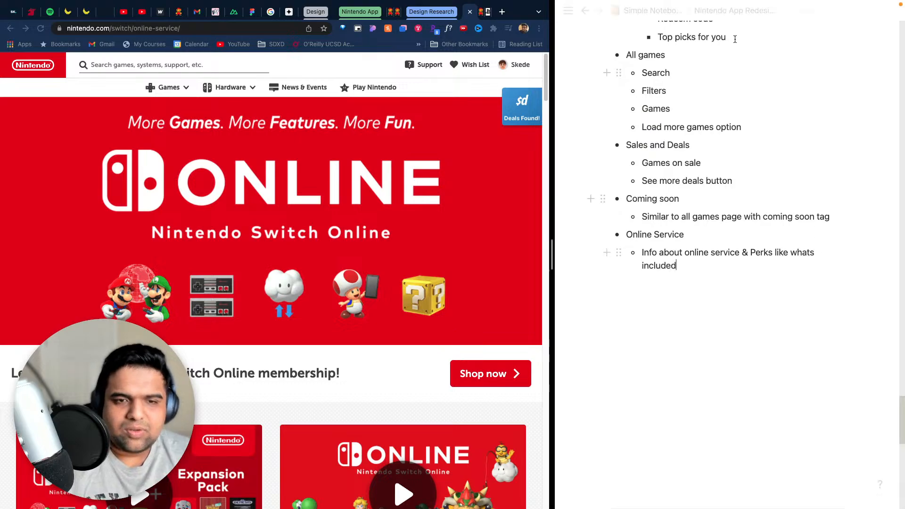
- Open the Mobile games page from the website's Games navigation and add the top-level bullet "Mobile App" after the Online Service list
left_click(170, 89)
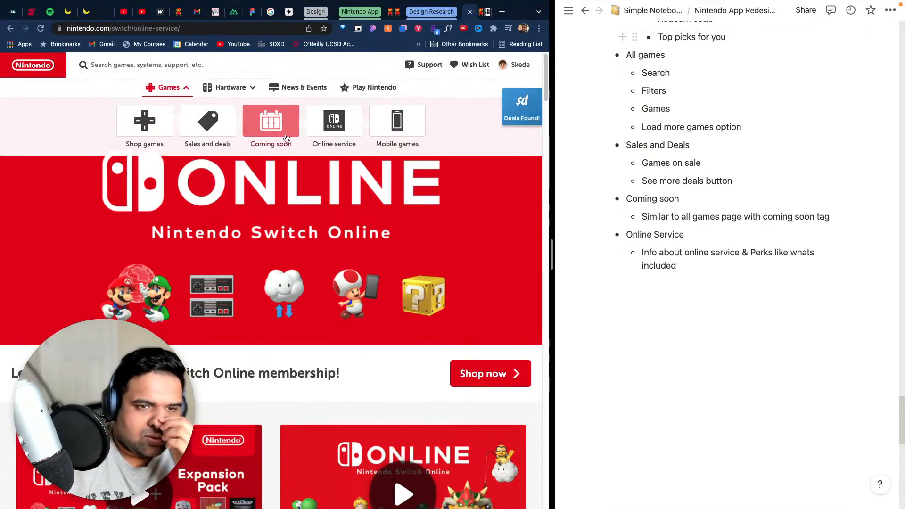
left_click(386, 128)
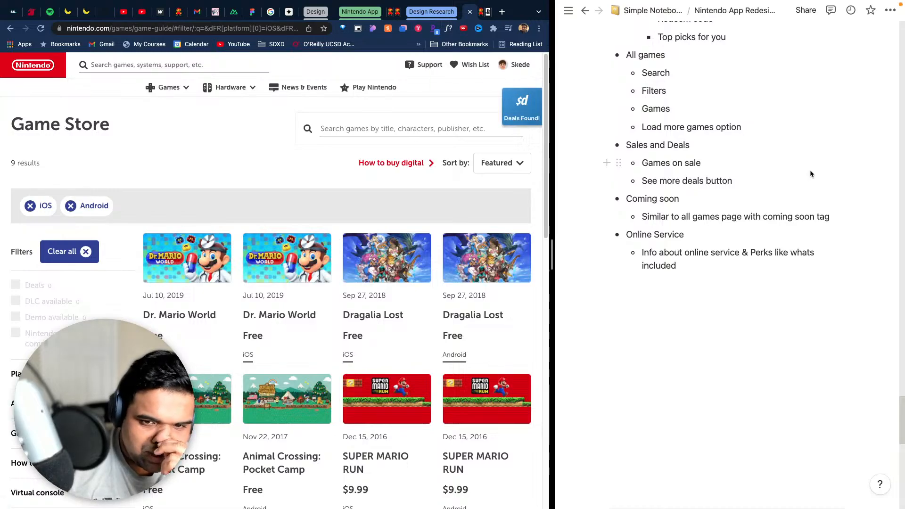
left_click(727, 259)
key("Return")
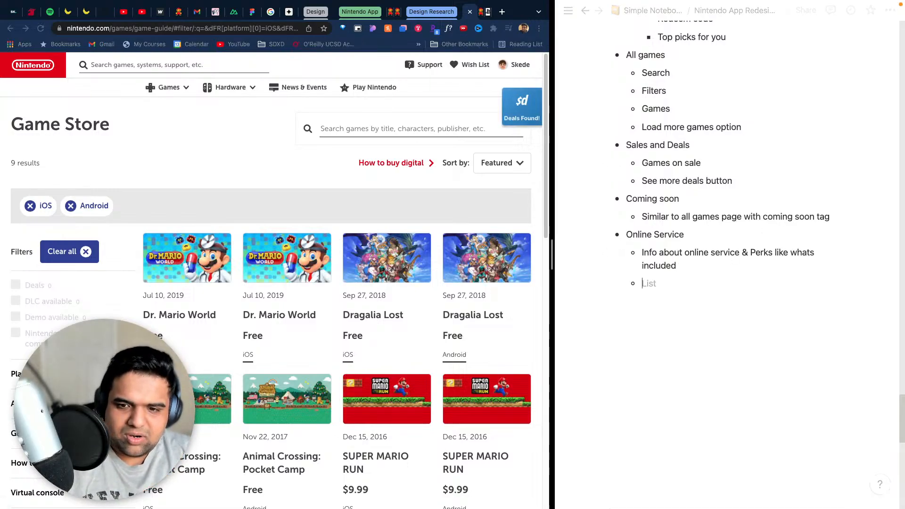
key("BackSpace")
key("shift+Tab")
type("-")
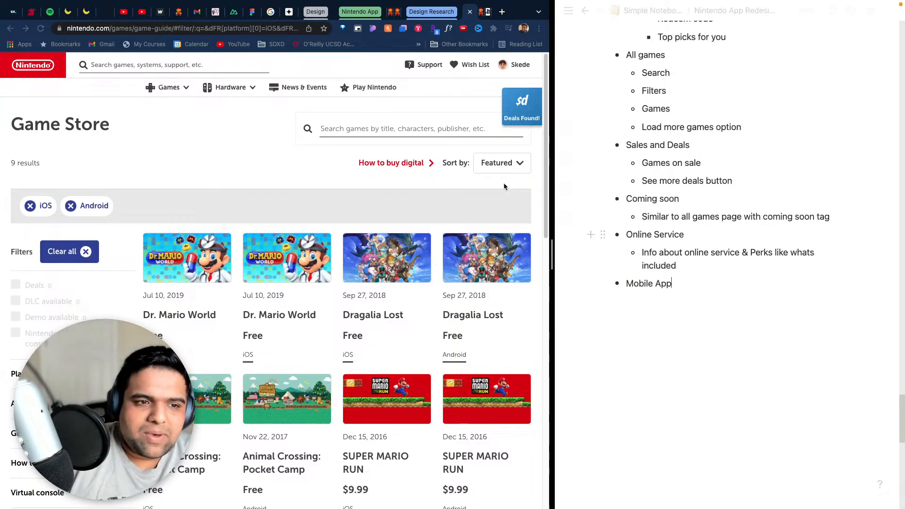
- Reword the Mobile App bullet to read "Mobile Apps tab"
type("ta")
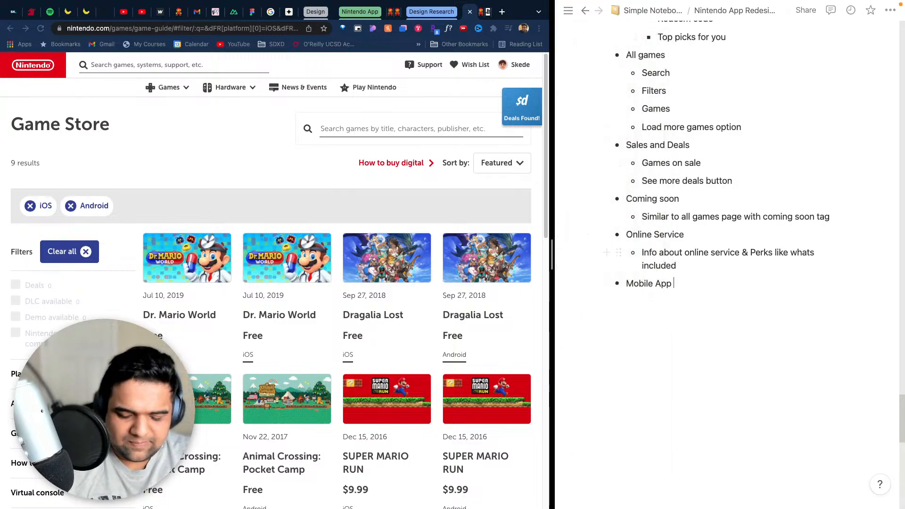
type("bs")
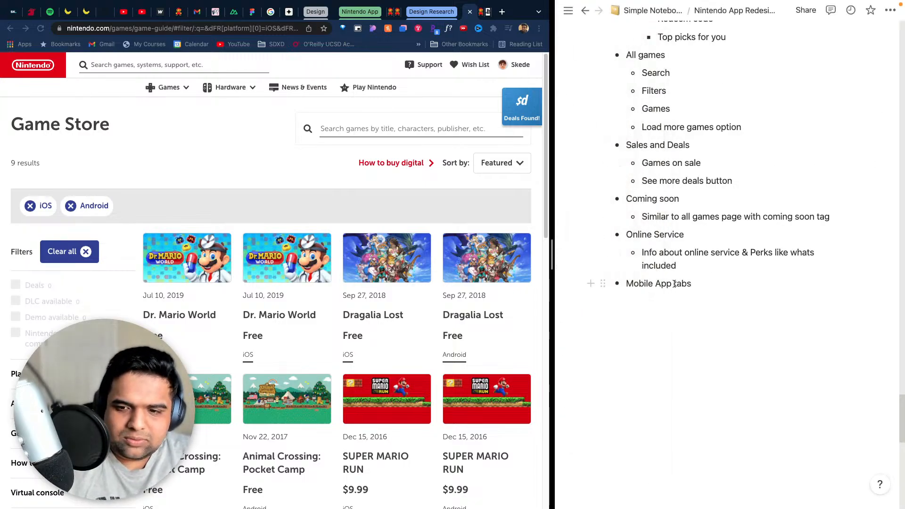
key("Left")
key("Left")
key("Left")
key("Left")
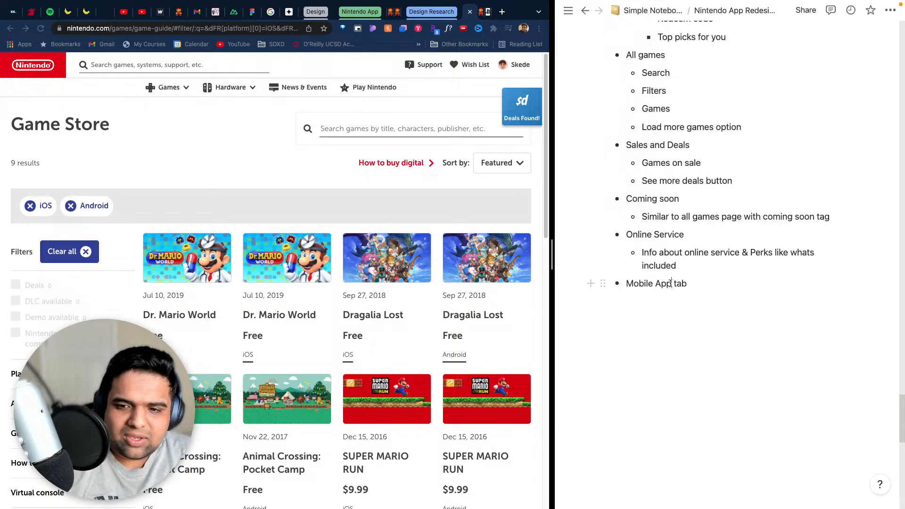
type("s")
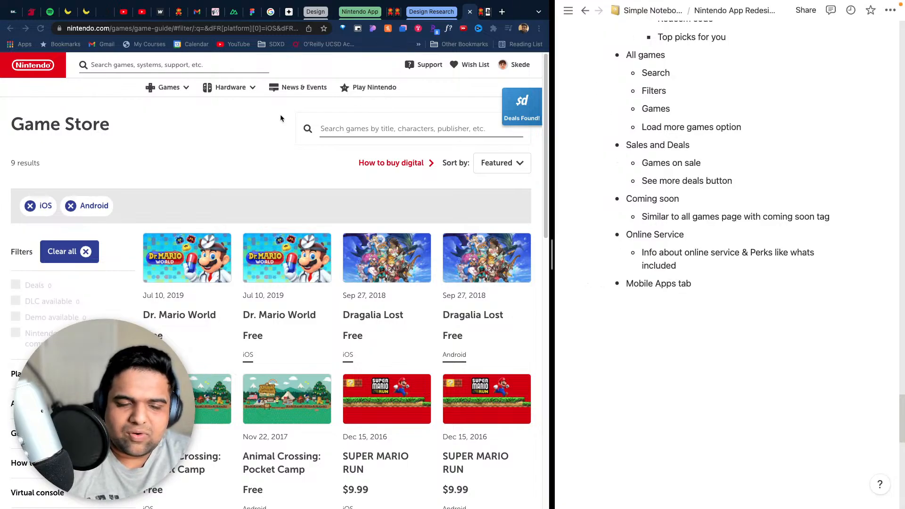
- Reveal the website's Hardware navigation categories and start an empty top-level bullet below "Mobile Apps tab" in the notes
left_click(239, 130)
left_click(177, 88)
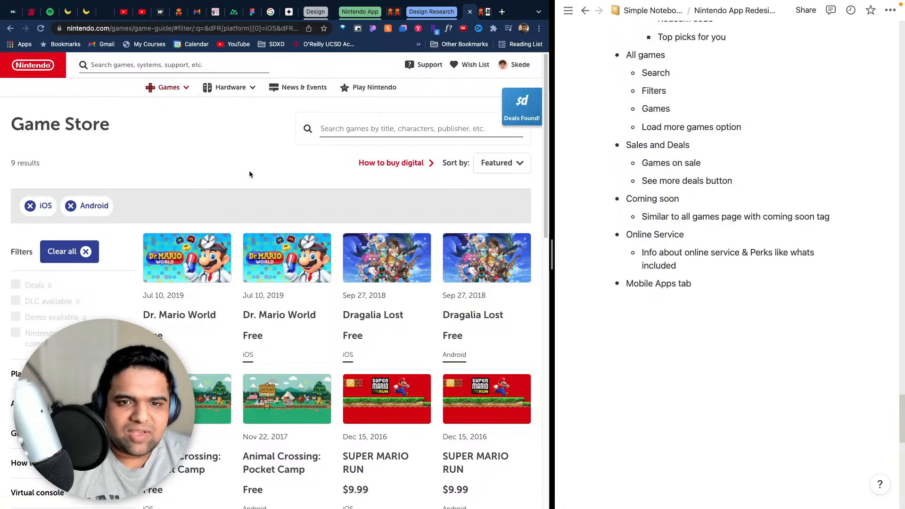
mouse_move(248, 90)
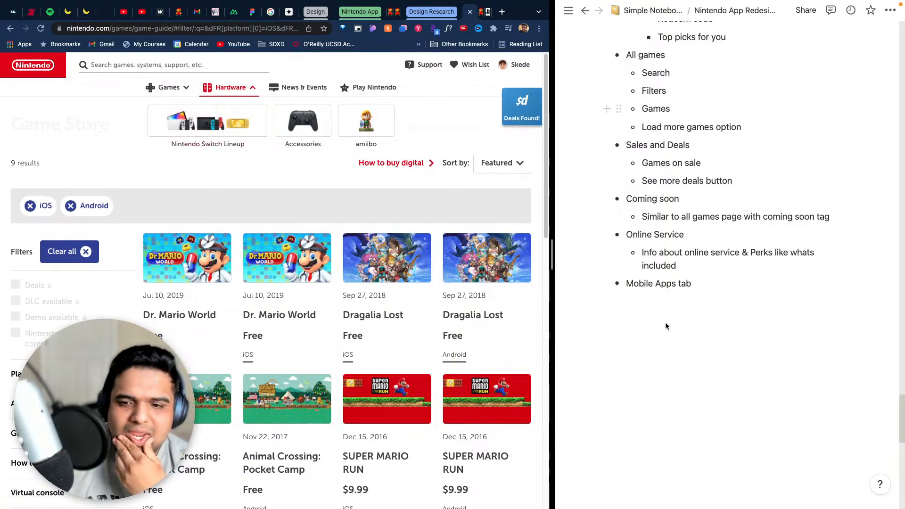
left_click(677, 283)
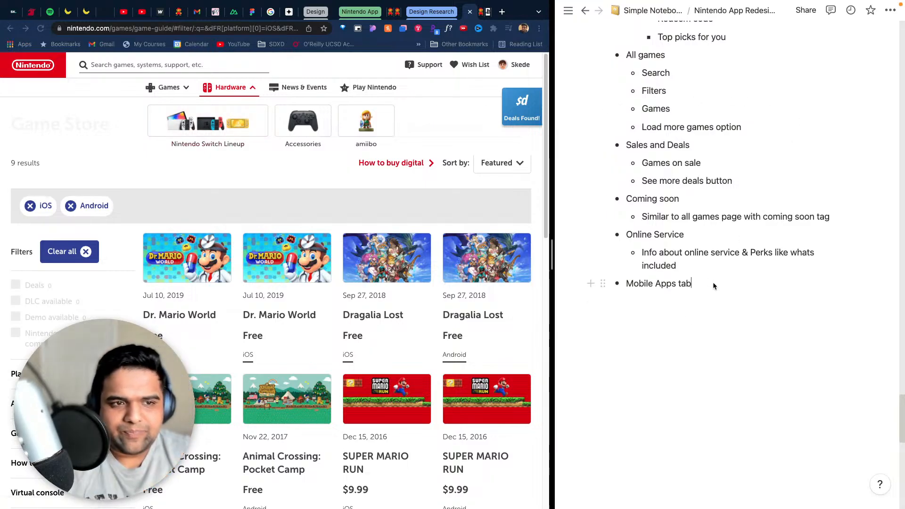
key("Return")
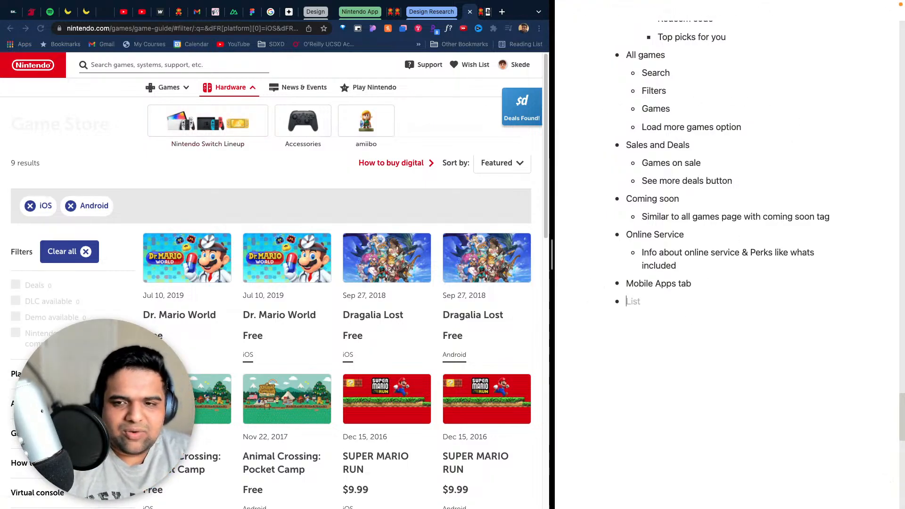
- Make the "Nintendo Website - Desktop" line under Competitive Analysis bold and return to the end of the list
scroll(726, 169, "up", 10)
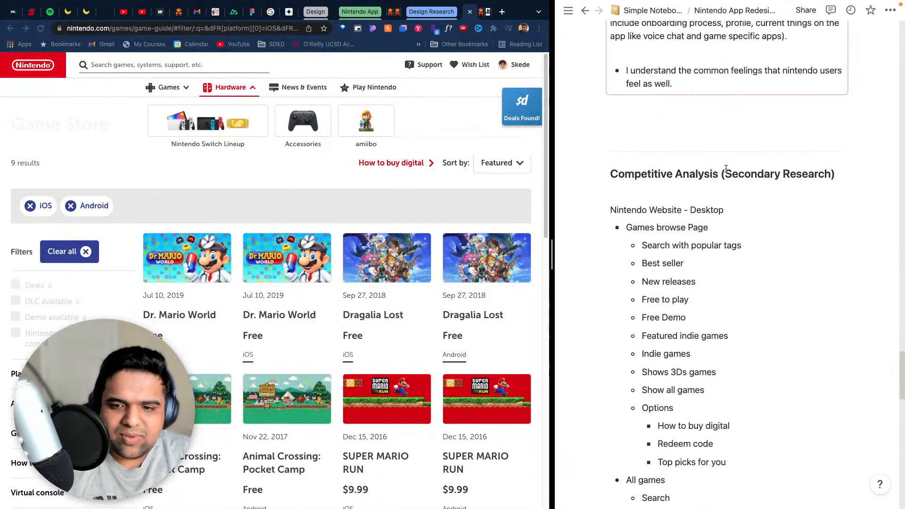
left_click_drag(731, 208, 609, 208)
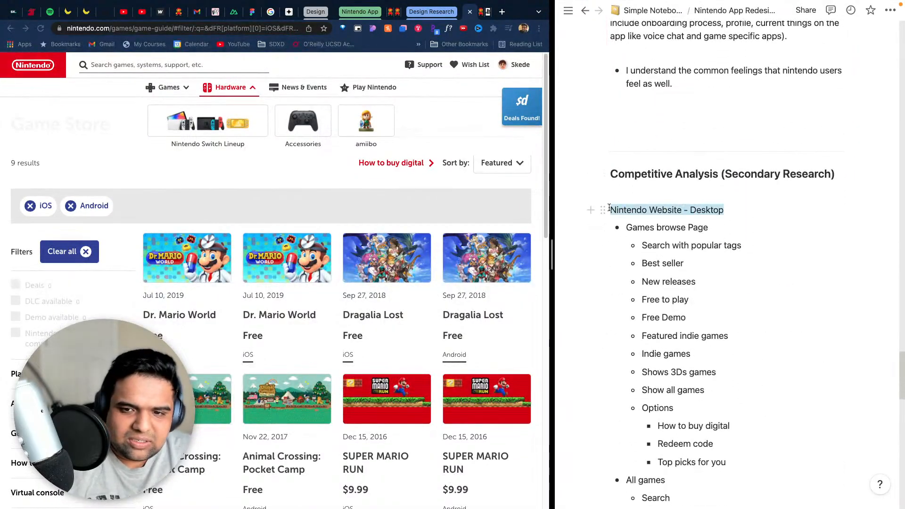
key("super+b")
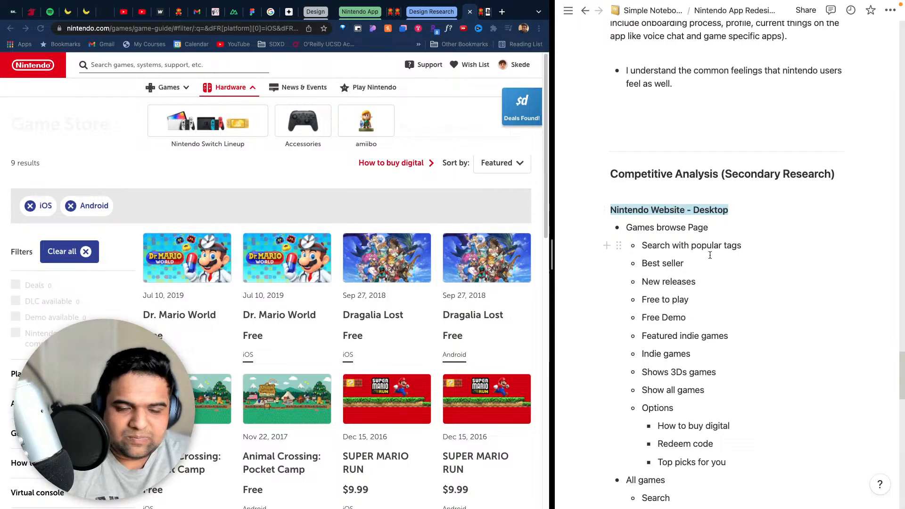
scroll(710, 255, "down", 10)
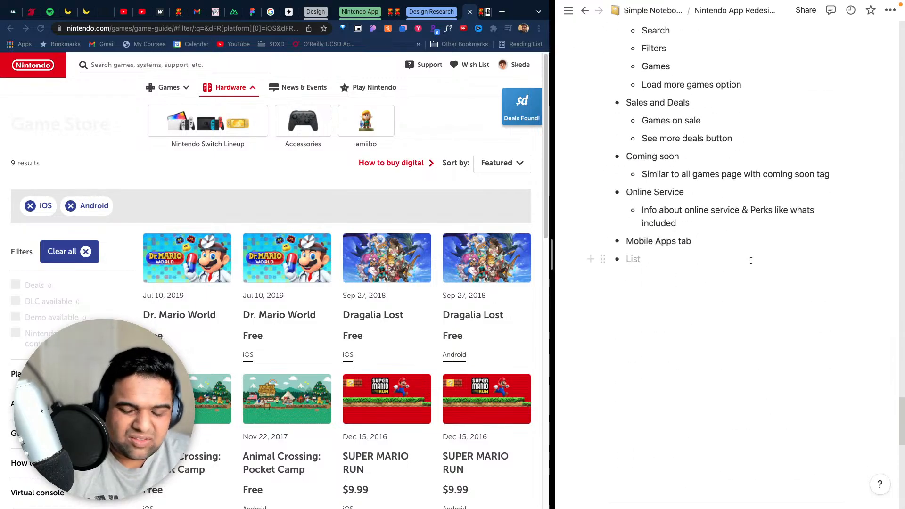
- Add a top-level "Hardware" bullet with the sub-bullets "Nintendo Switch Lineup", "Accessories" and "Amiibo"
type("Hardware")
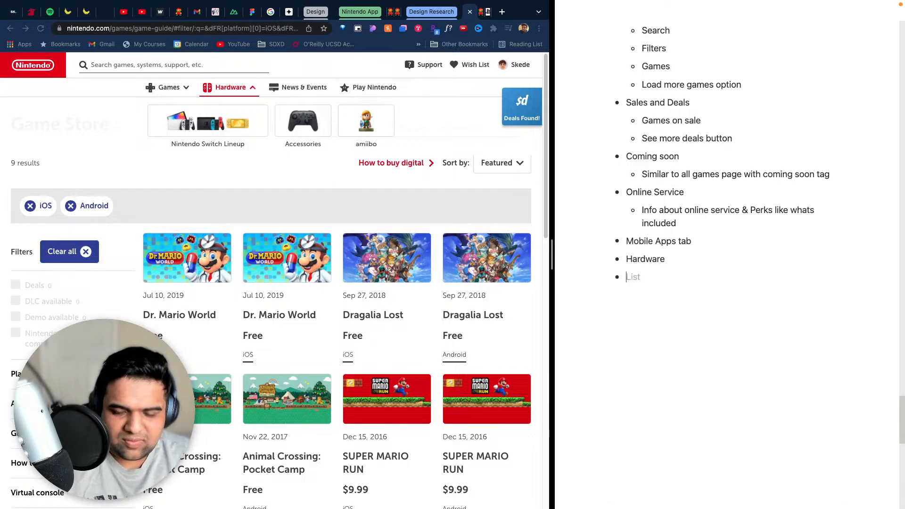
key("Tab")
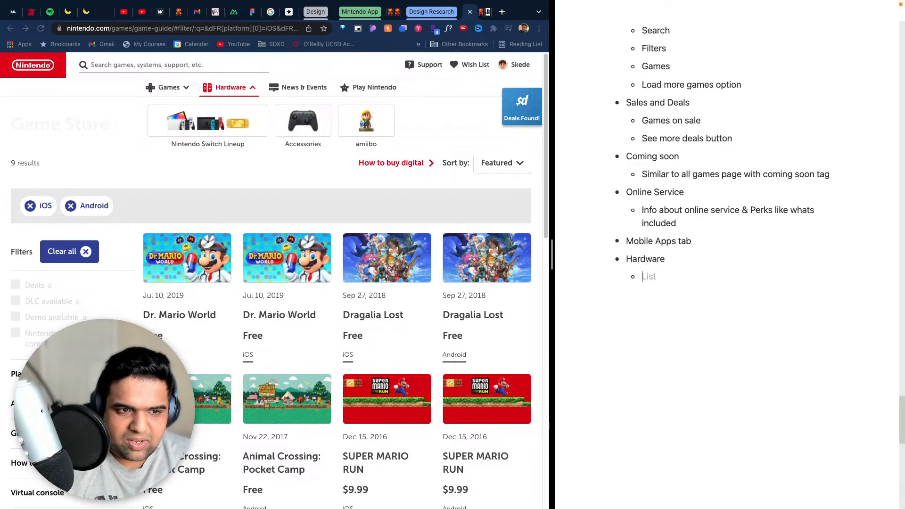
type("Nintendo Switch Lineu")
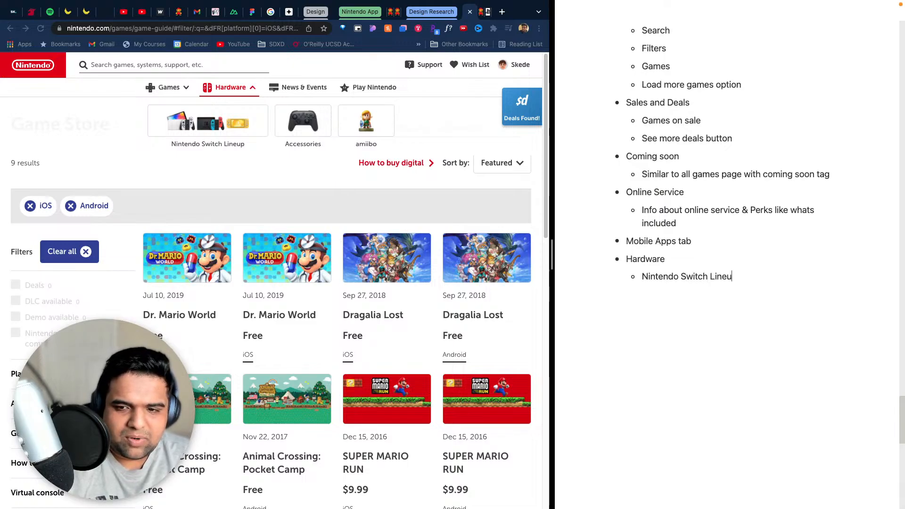
type("e")
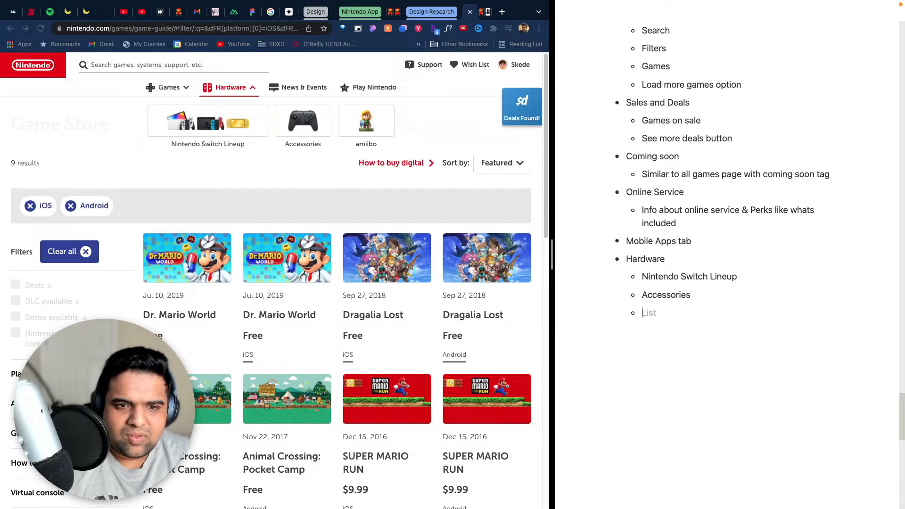
type("miib")
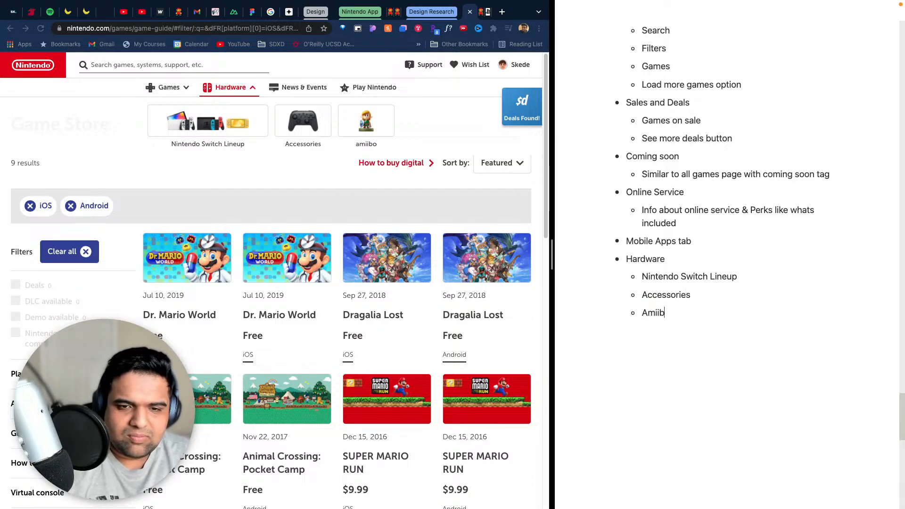
type("o")
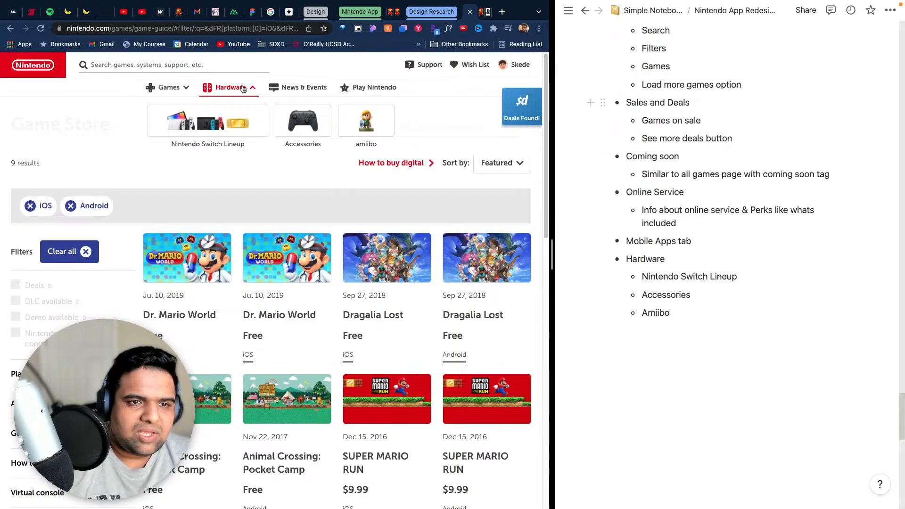
- Open the website's News & Events page and add a bold top-level "News" bullet below the Hardware list in the notes
left_click(317, 92)
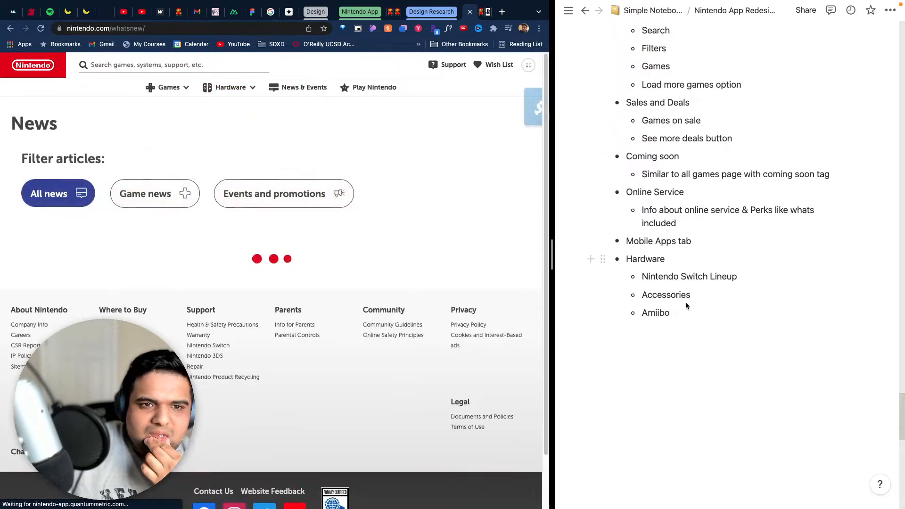
left_click(693, 314)
key("Return")
key("Return")
key("Return")
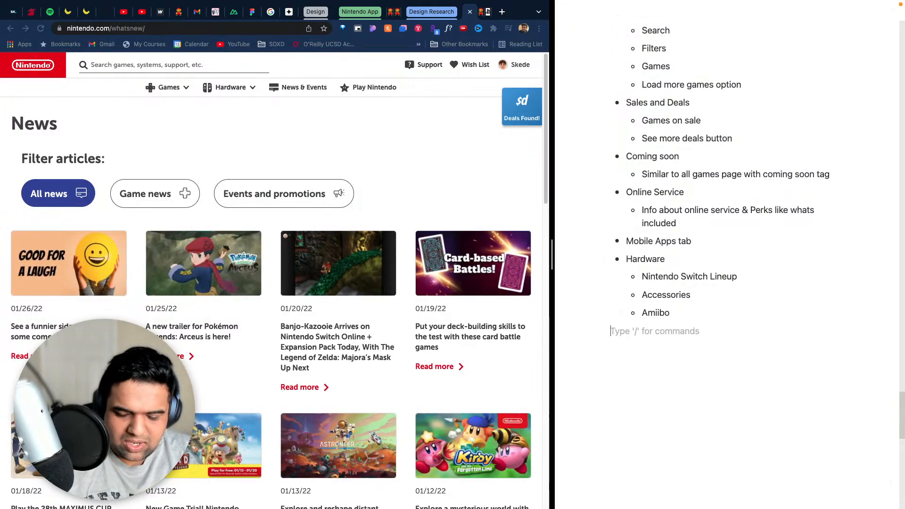
type("- ")
type("Ne")
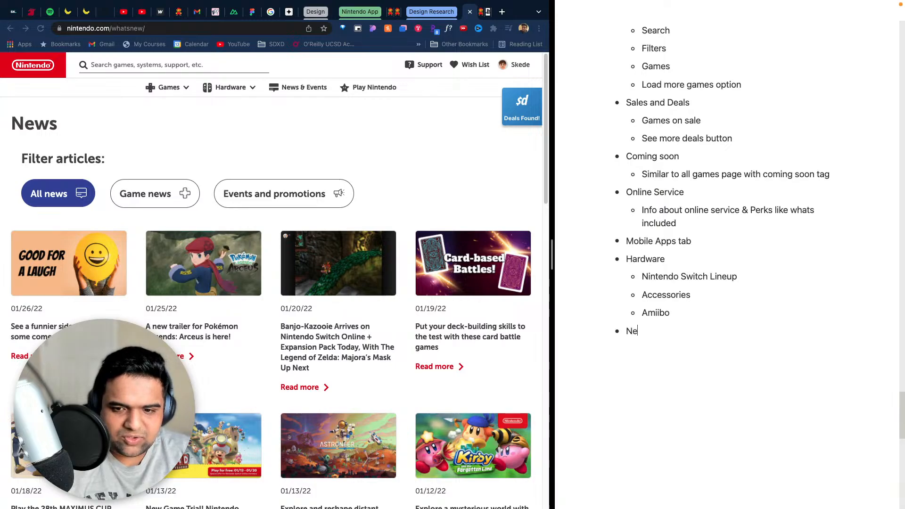
type("ws")
key("alt+shift+Left")
key("super+b")
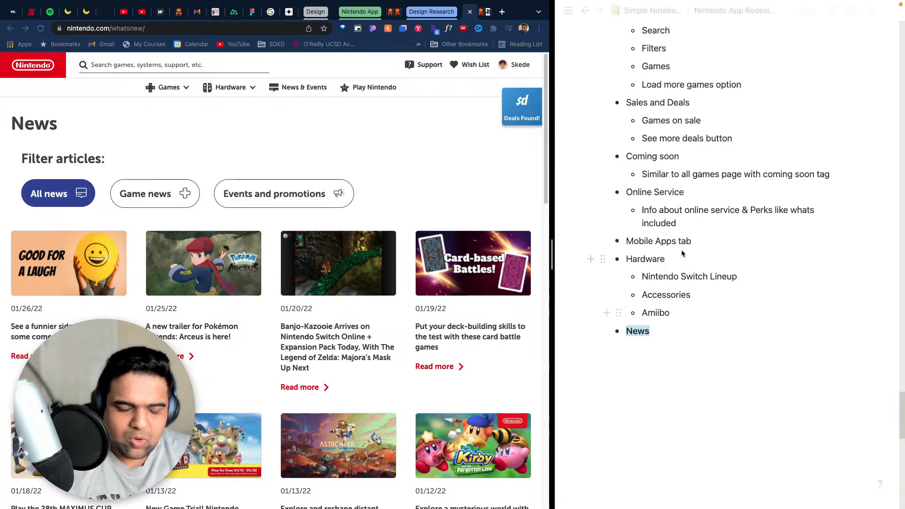
- Select the "Games browse Page" heading bullet in the notes and underline the "All games" heading bullet
scroll(783, 262, "up", 10)
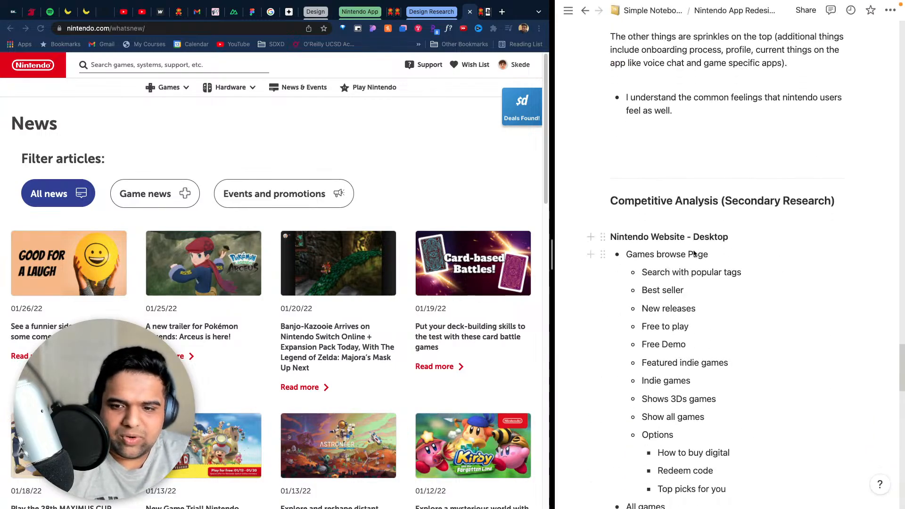
left_click(712, 255)
left_click_drag(713, 254, 642, 252)
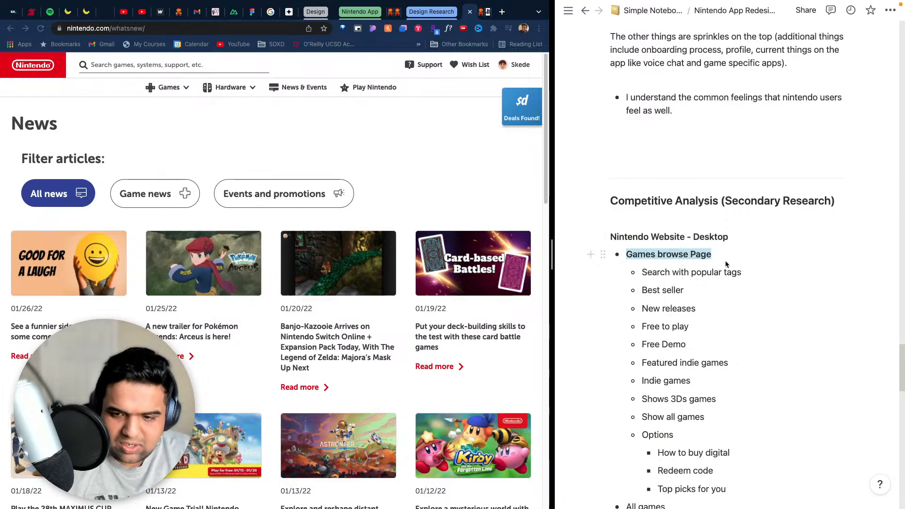
scroll(722, 273, "down", 8)
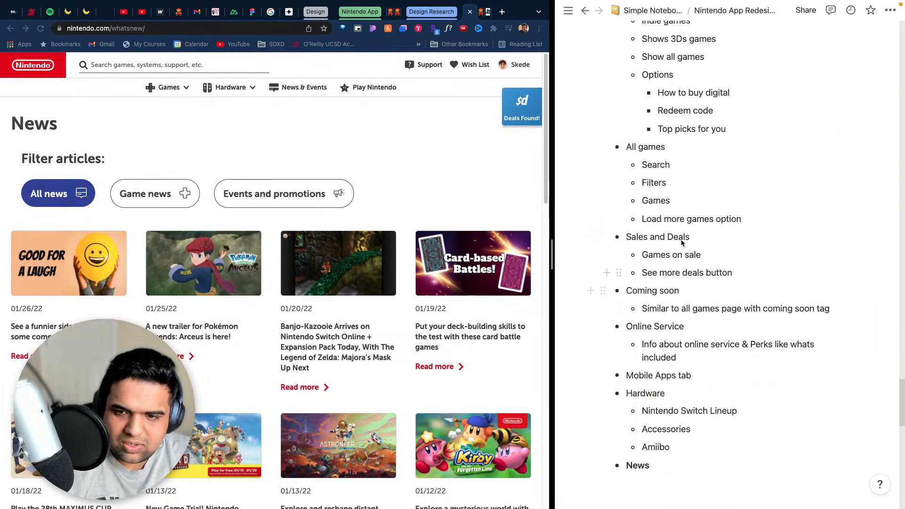
left_click_drag(678, 150, 628, 148)
left_click(648, 148)
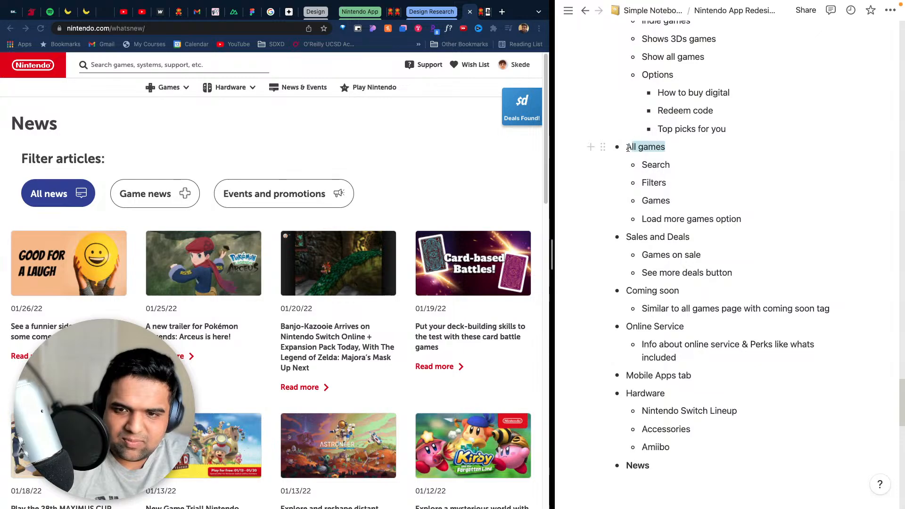
- Underline the "Sales and Deals" and "Coming soon" heading bullets
left_click(667, 237)
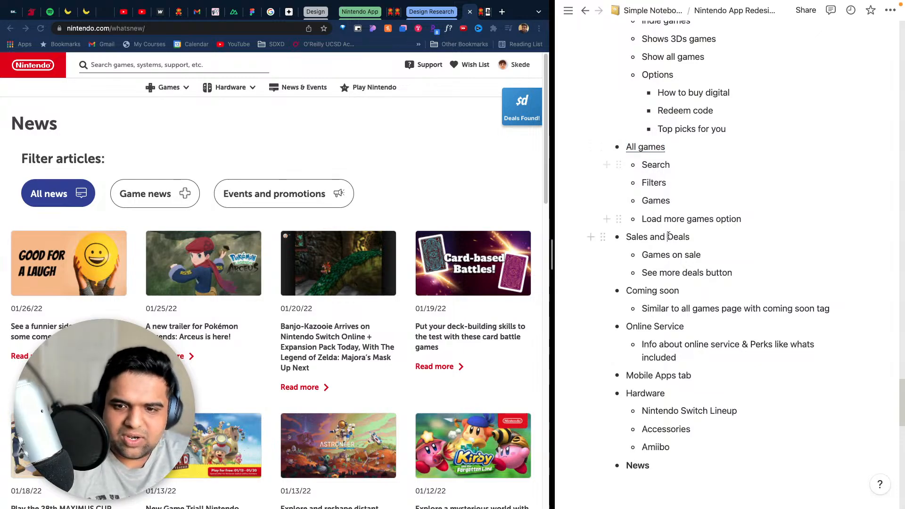
scroll(670, 283, "down", 2)
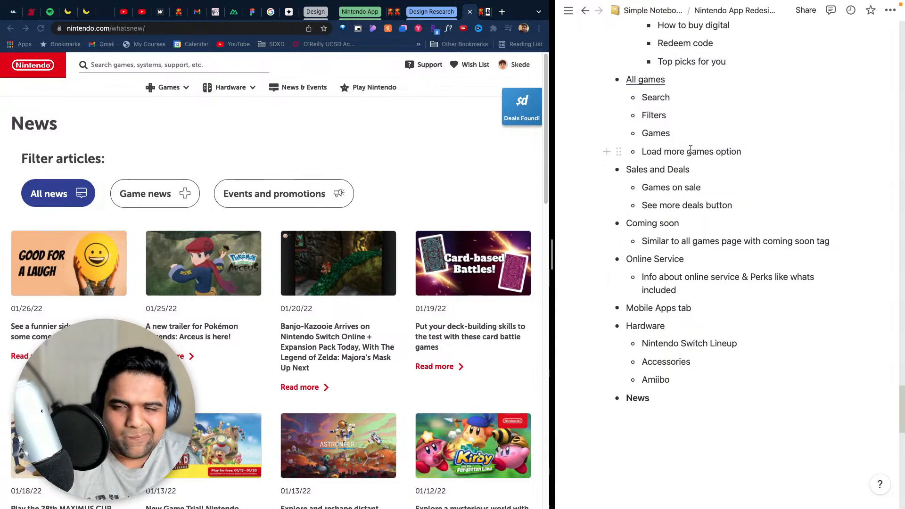
left_click_drag(686, 171, 628, 170)
key("super+u")
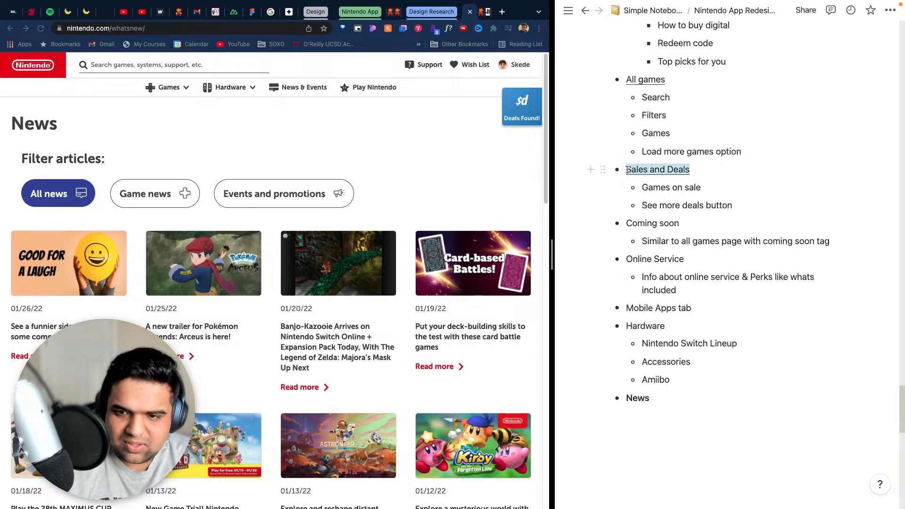
left_click_drag(680, 224, 626, 223)
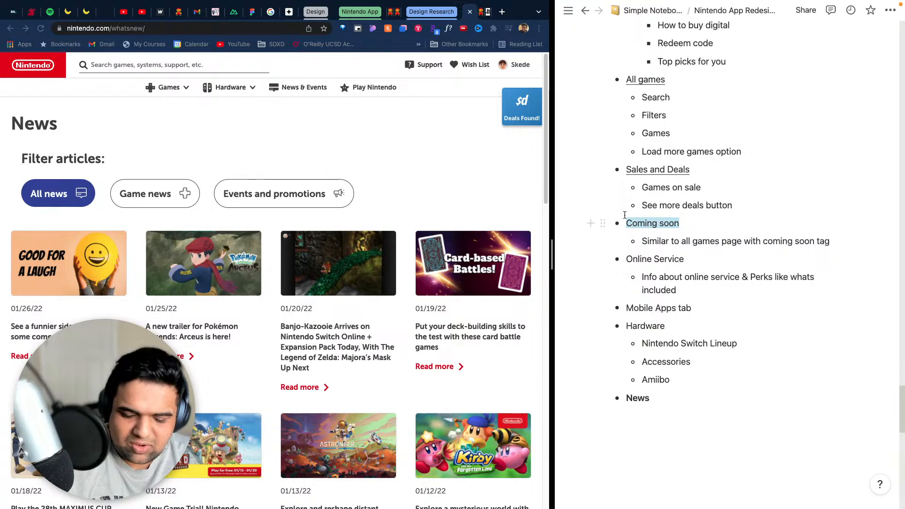
- Add the sub-bullet "Filter - All news, game news, events and promotions" under News
scroll(687, 307, "down", 3)
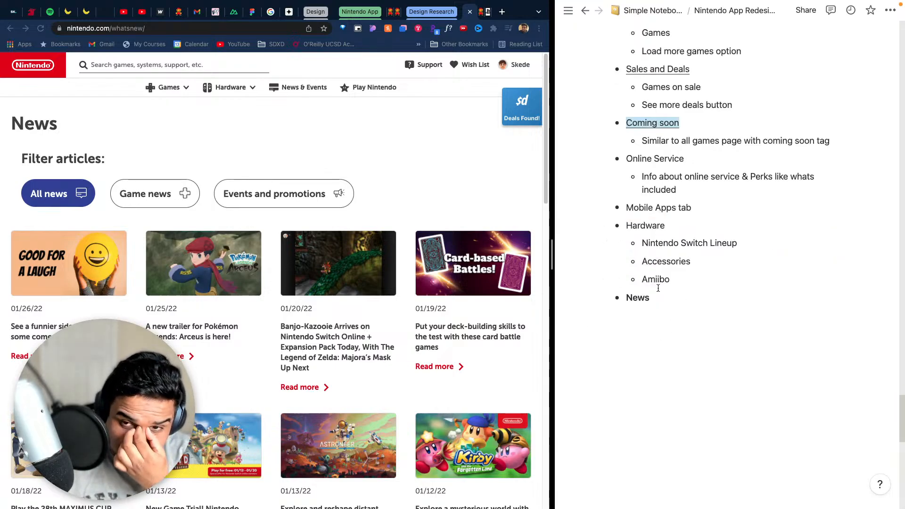
scroll(658, 290, "up", 10)
scroll(660, 295, "down", 6)
scroll(660, 296, "down", 3)
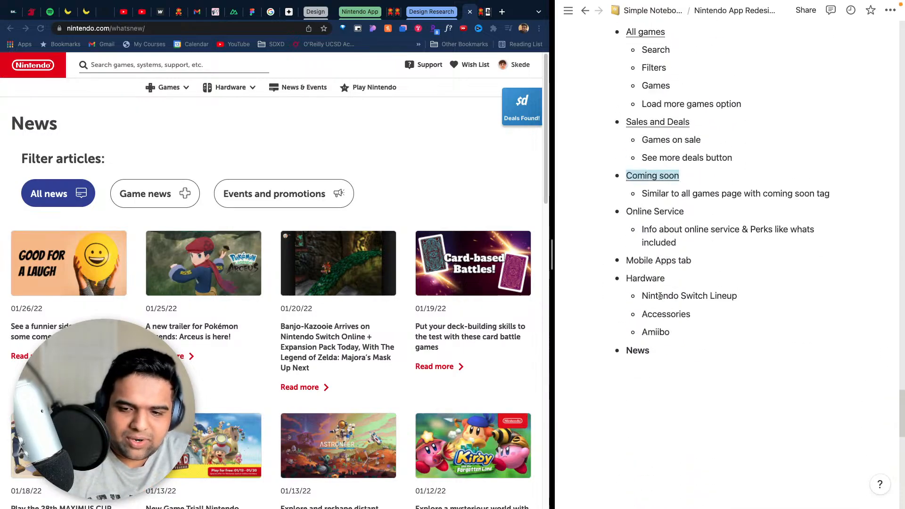
left_click(650, 374)
type("-")
key("Tab")
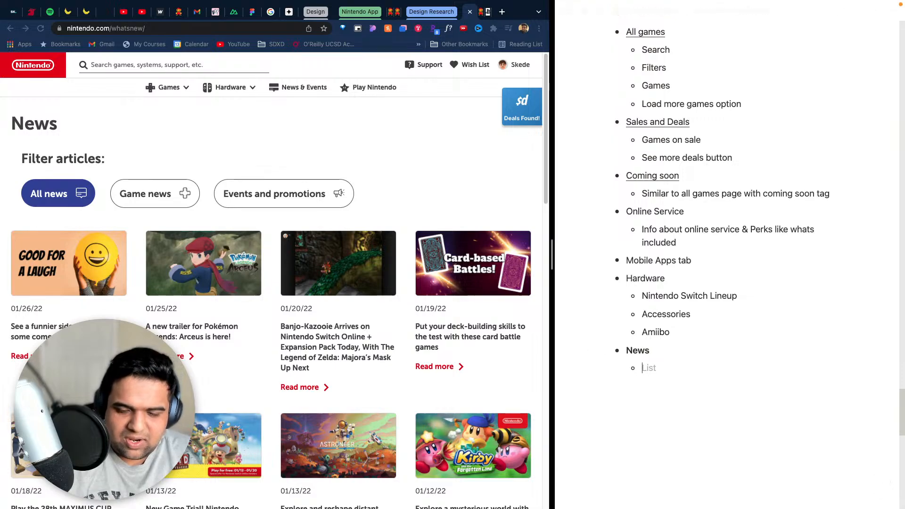
type("Filter")
key("Return")
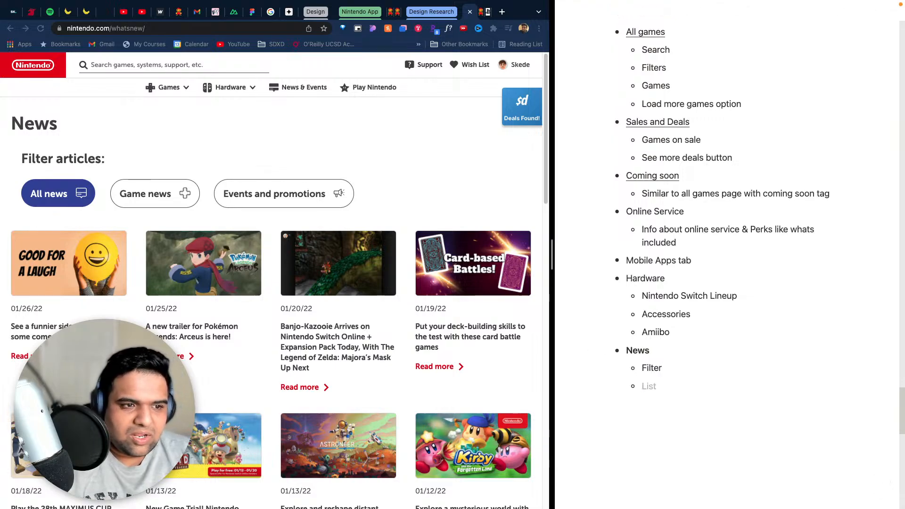
key("BackSpace")
key("BackSpace")
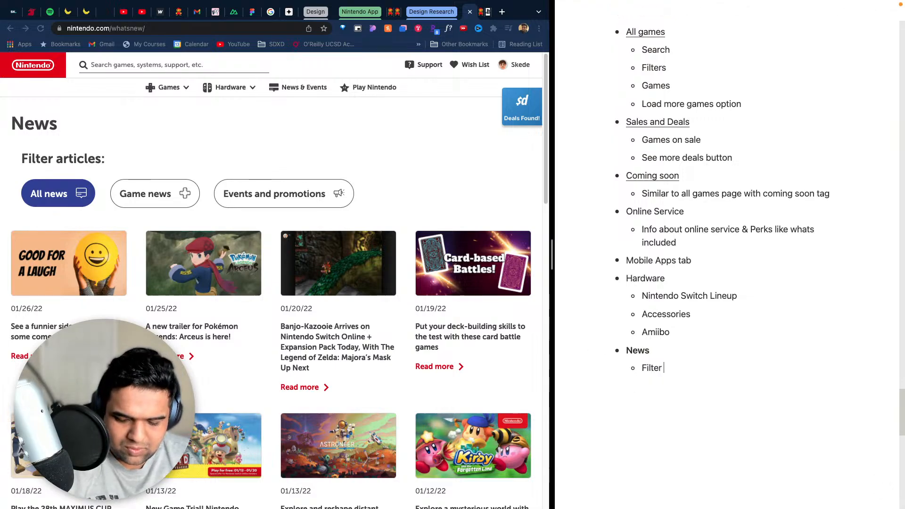
type("- All news, ")
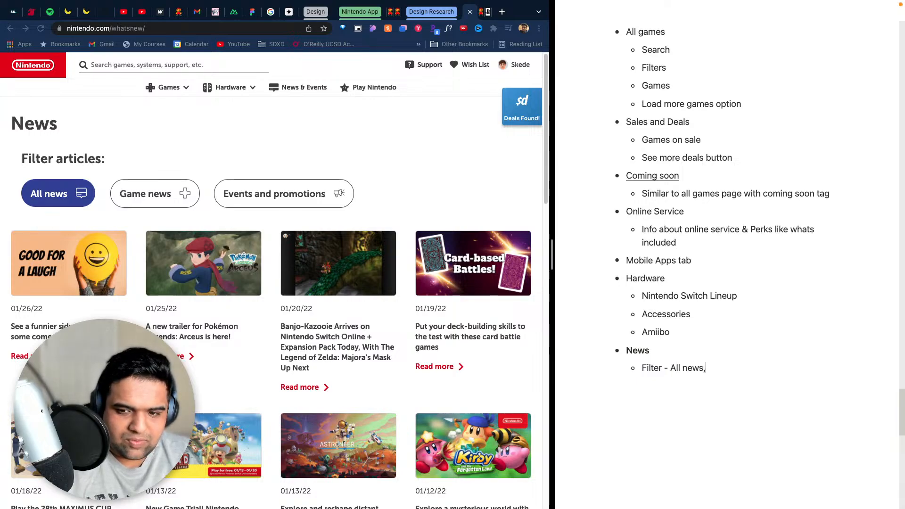
type("game news")
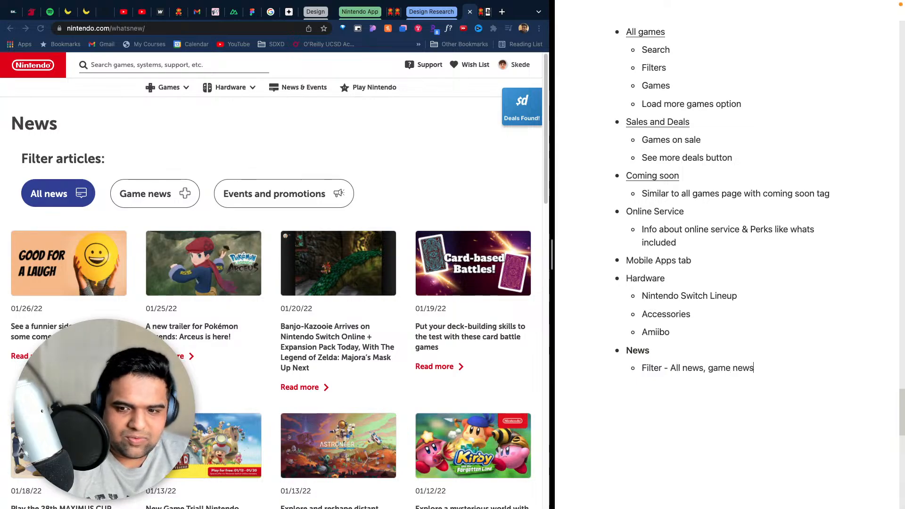
type(", events and p")
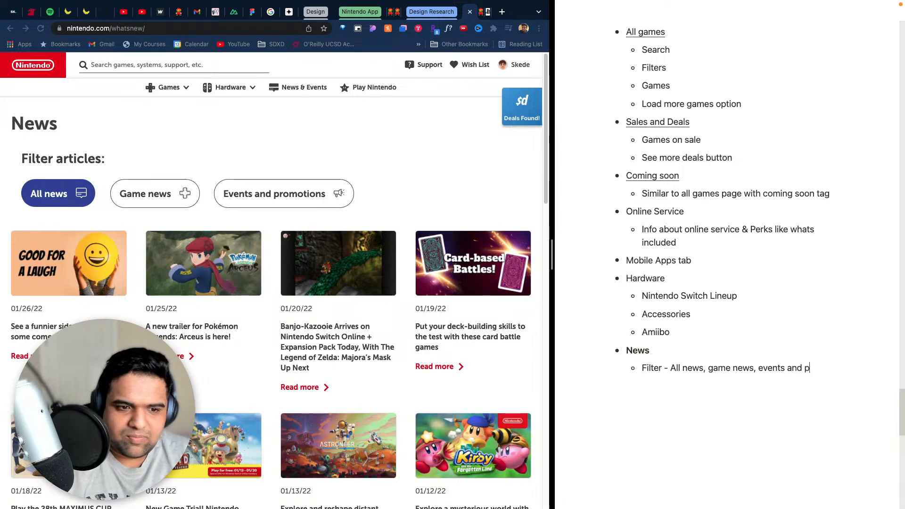
type("romotions")
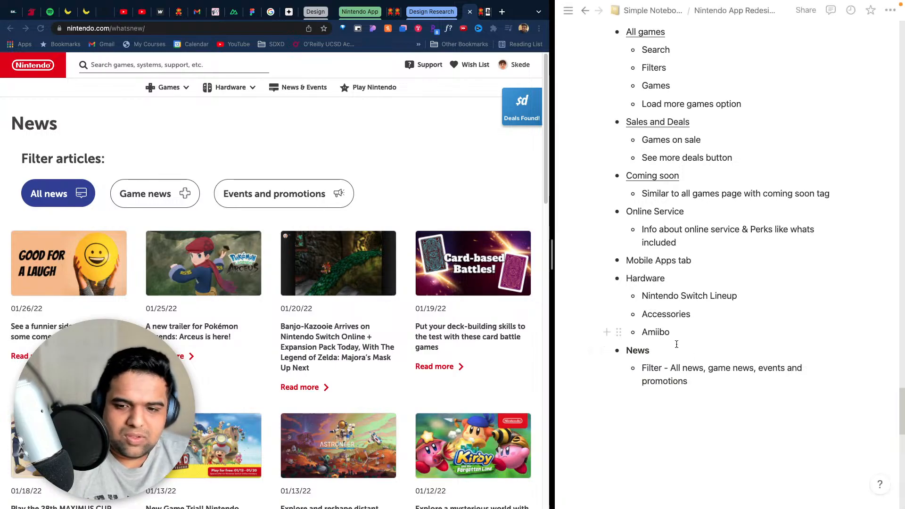
- Add a second sub-bullet reading "The news" below the Filter entry
key("shift+Return")
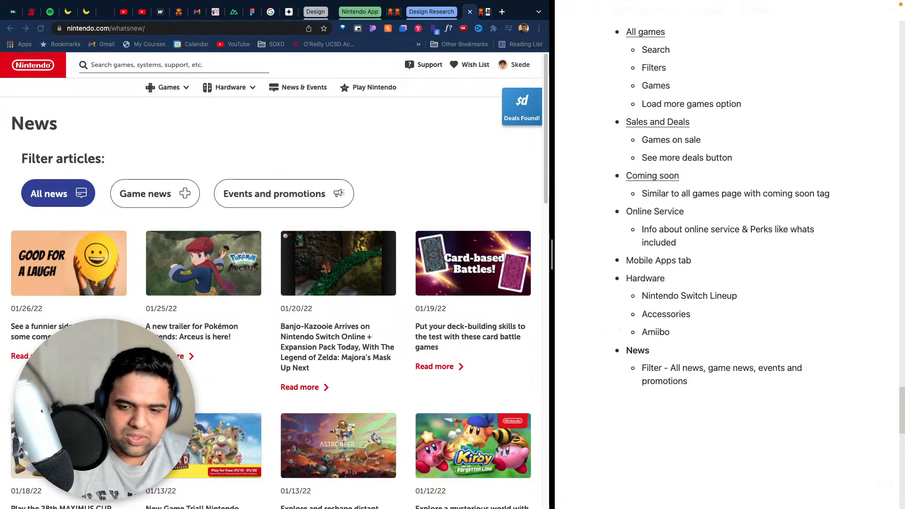
key("BackSpace")
key("Return")
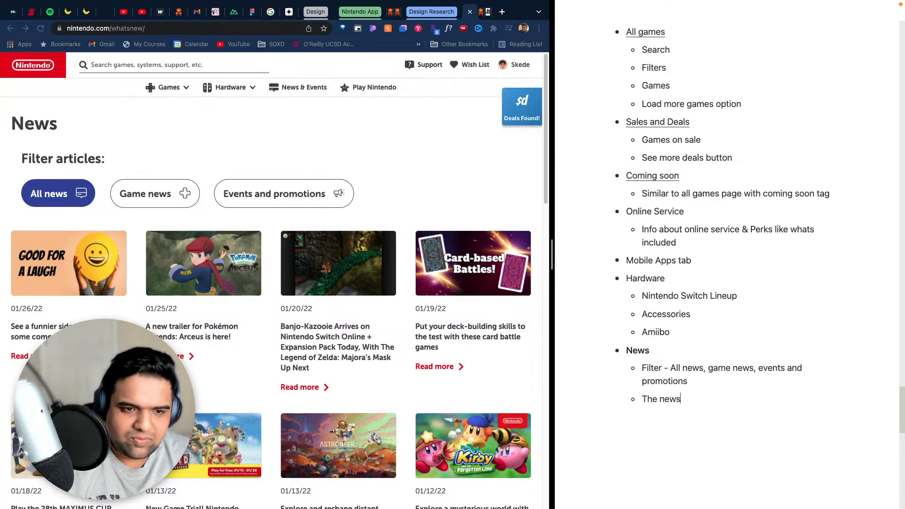
- Open the Play Nintendo site, look through its home page content and return to the News page
left_click(366, 89)
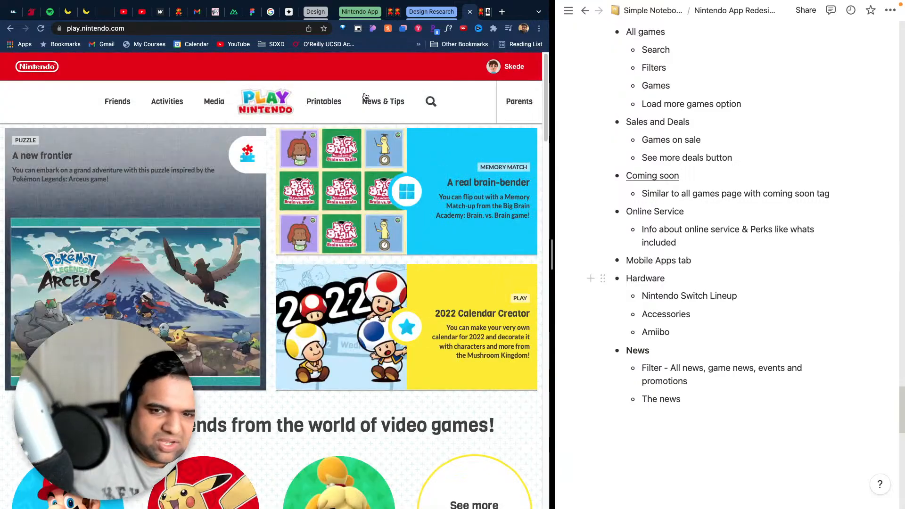
scroll(364, 191, "down", 10)
scroll(363, 190, "down", 5)
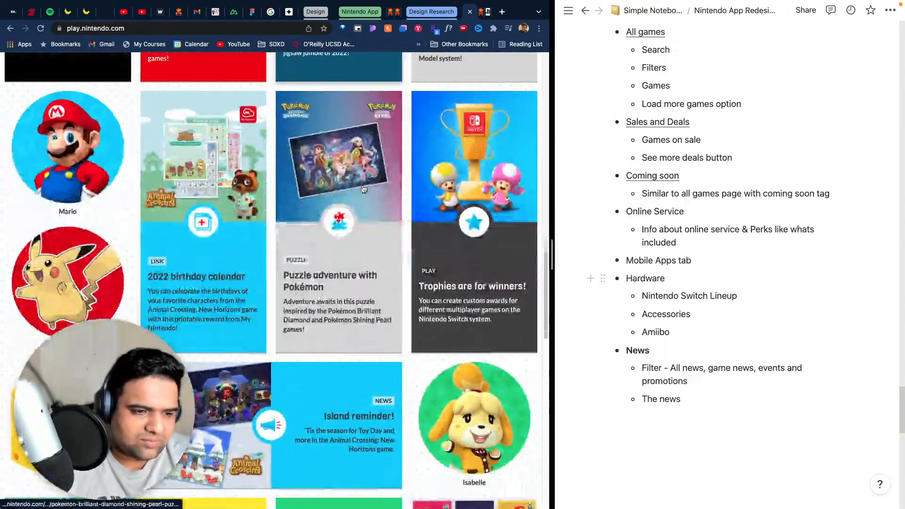
scroll(347, 287, "up", 15)
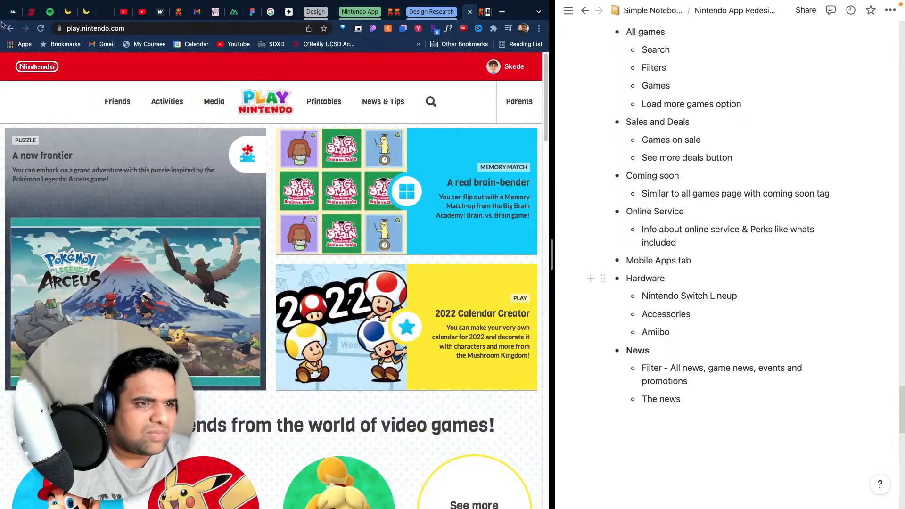
left_click(11, 28)
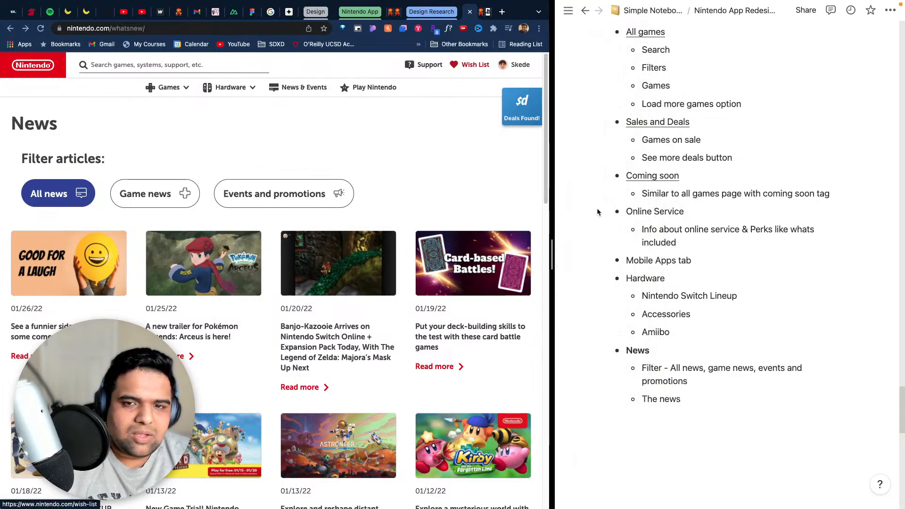
- Open the Nintendo Wish List page and add a bold "Wishlist" bullet with an empty sub-bullet below the News section of the notes
left_click(809, 394)
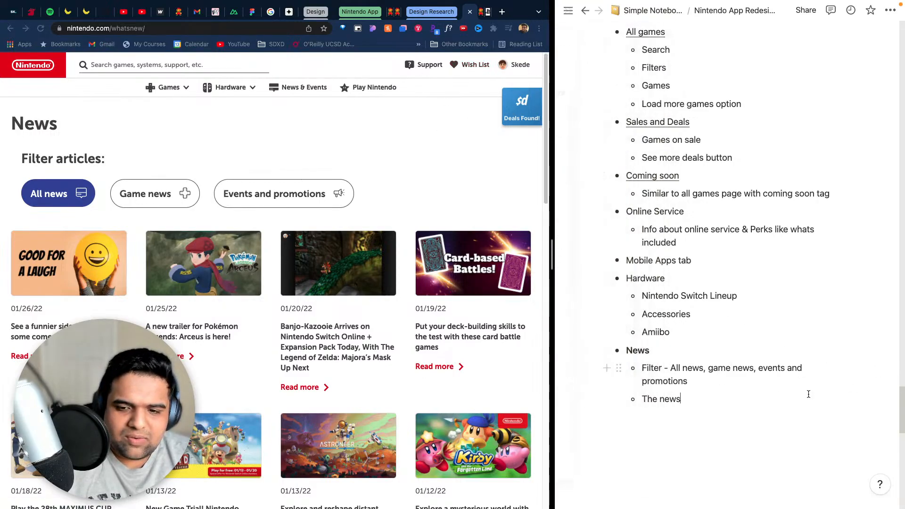
left_click(473, 64)
left_click(706, 397)
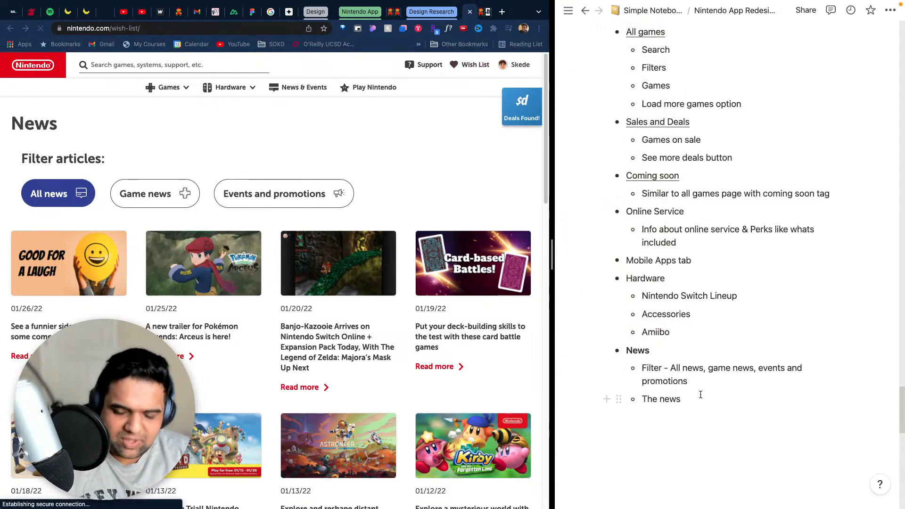
key("Return")
key("BackSpace")
key("BackSpace")
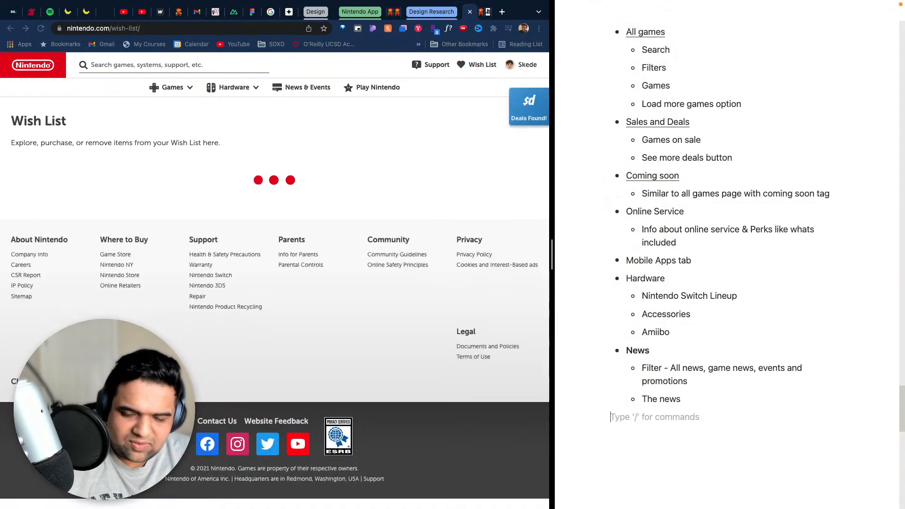
type("-")
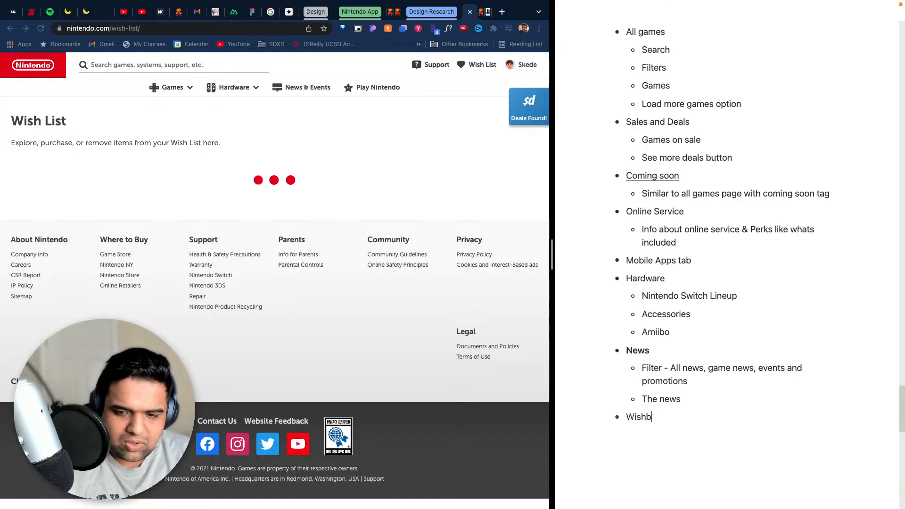
key("super+a")
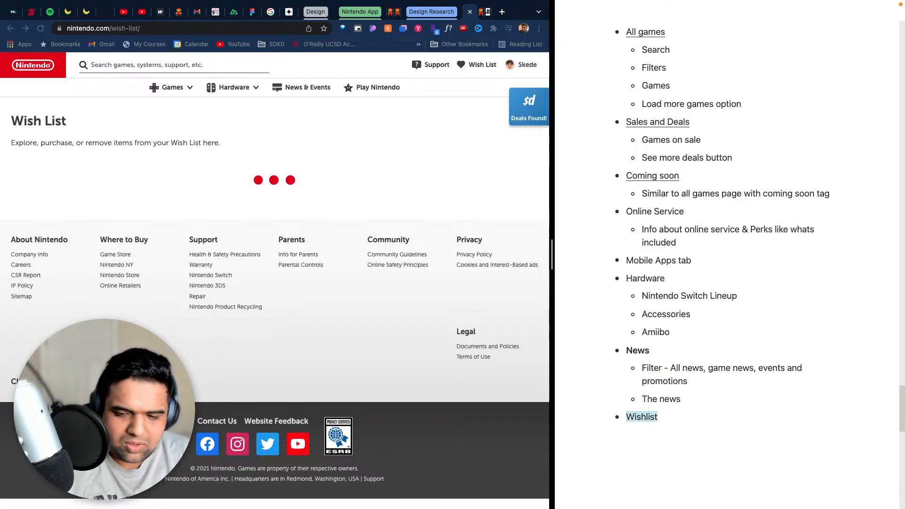
key("Right")
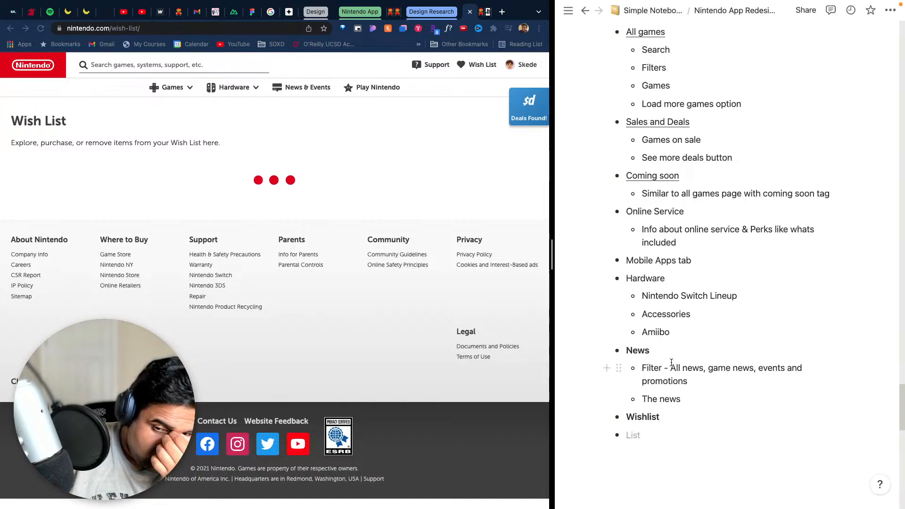
key("Tab")
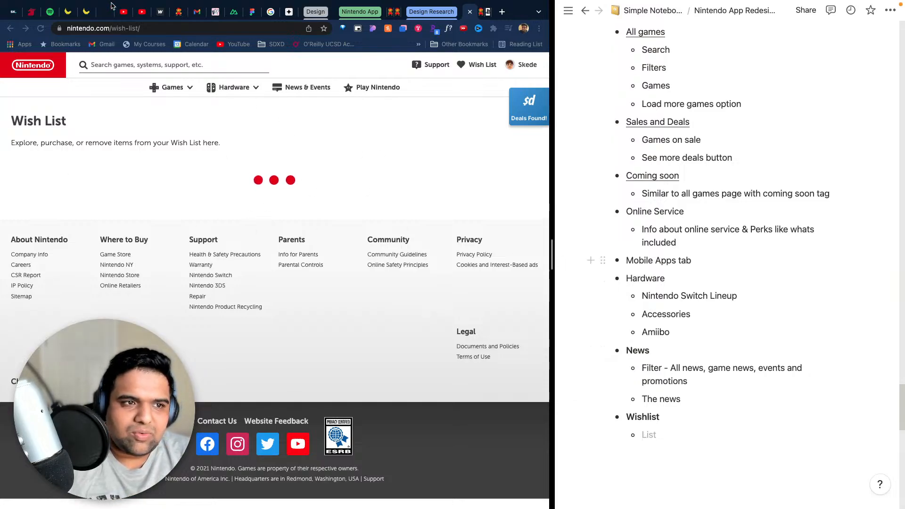
- Bring up the open Xbox and PlayStation website pages
mouse_move(568, 11)
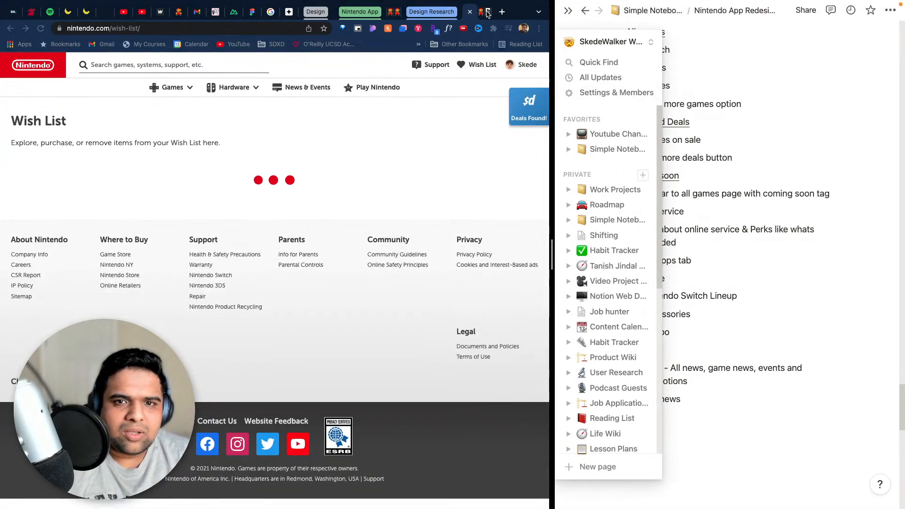
left_click(488, 13)
left_click(486, 12)
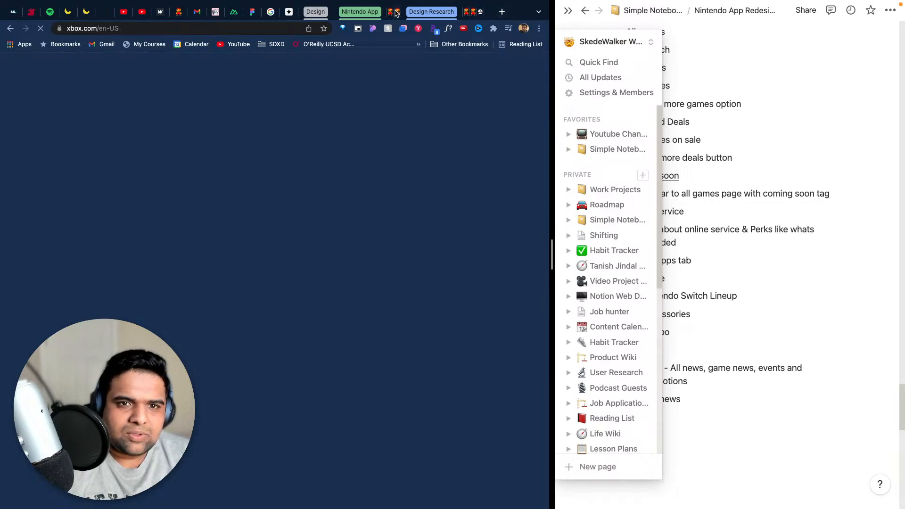
left_click(396, 14)
left_click(490, 13)
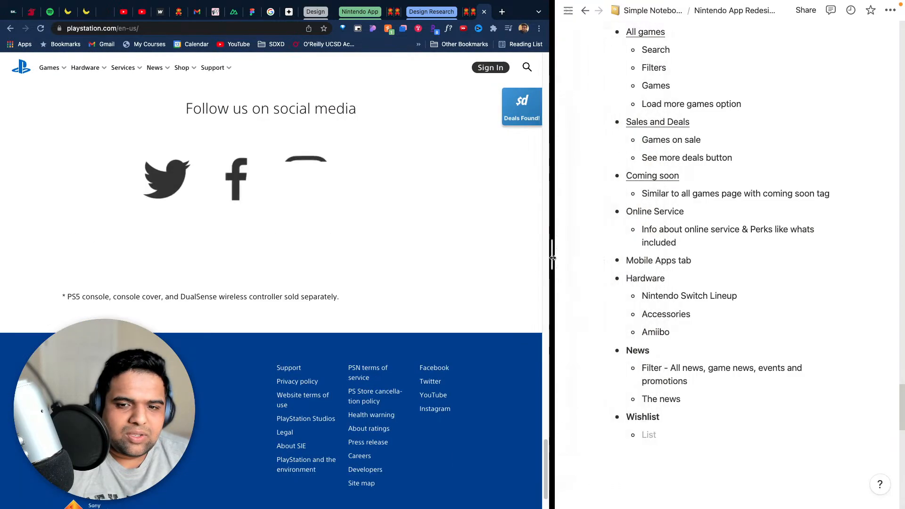
- Check the livestream dashboard and the PlayStation, Xbox and Stadia pages in a wider browser pane, returning to the Wish List page and narrowing the pane
left_click_drag(556, 261, 855, 261)
left_click(777, 12)
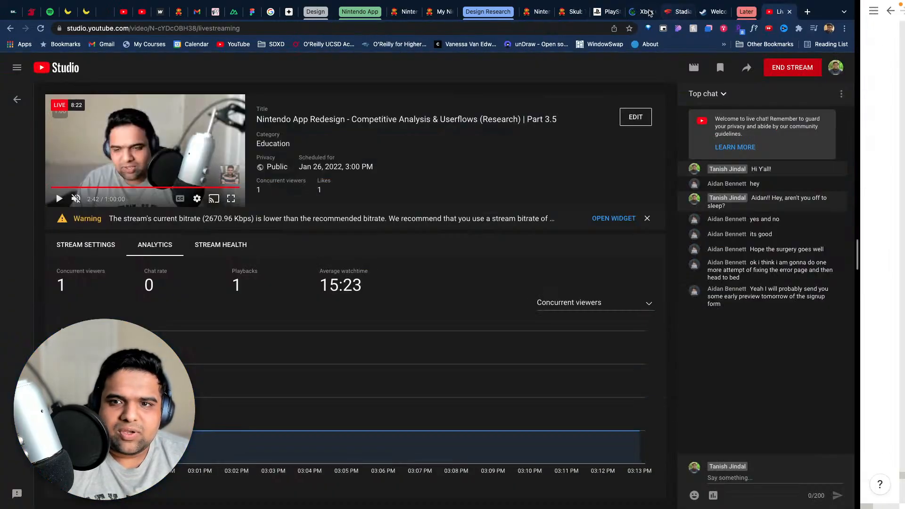
left_click(604, 11)
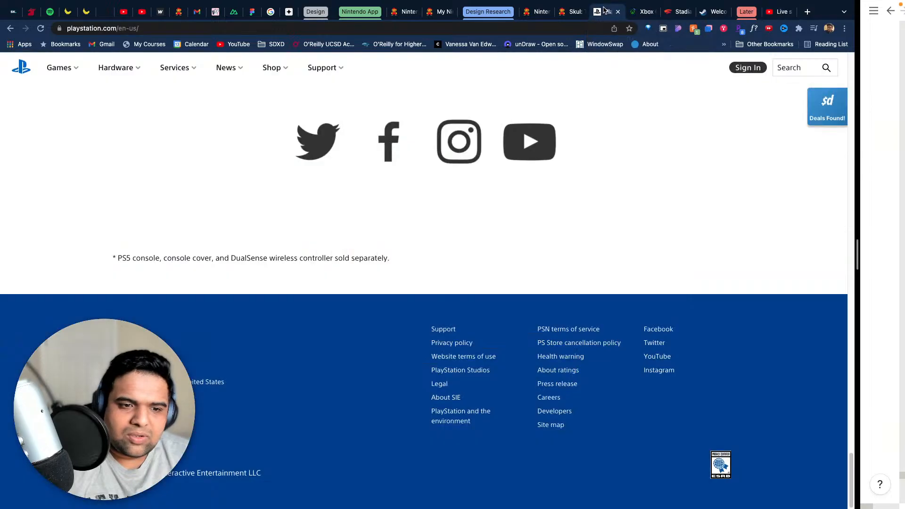
left_click(636, 11)
left_click(678, 11)
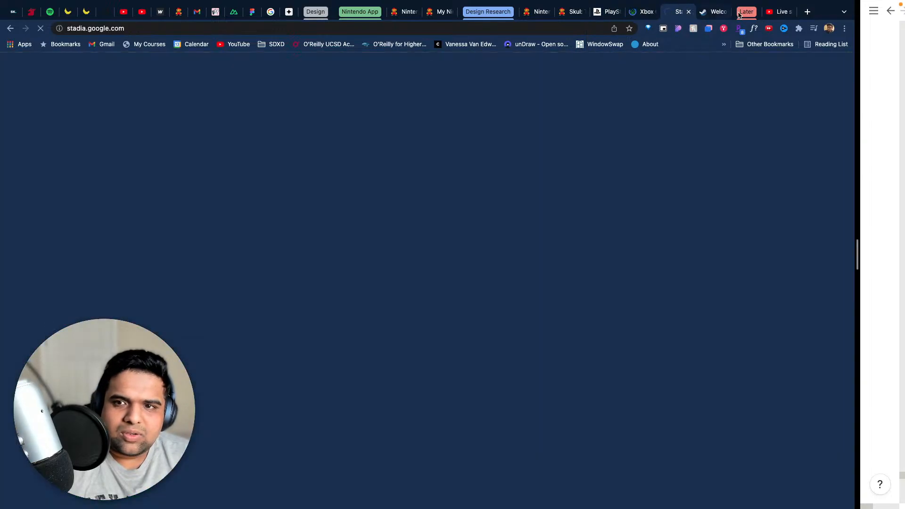
left_click(783, 11)
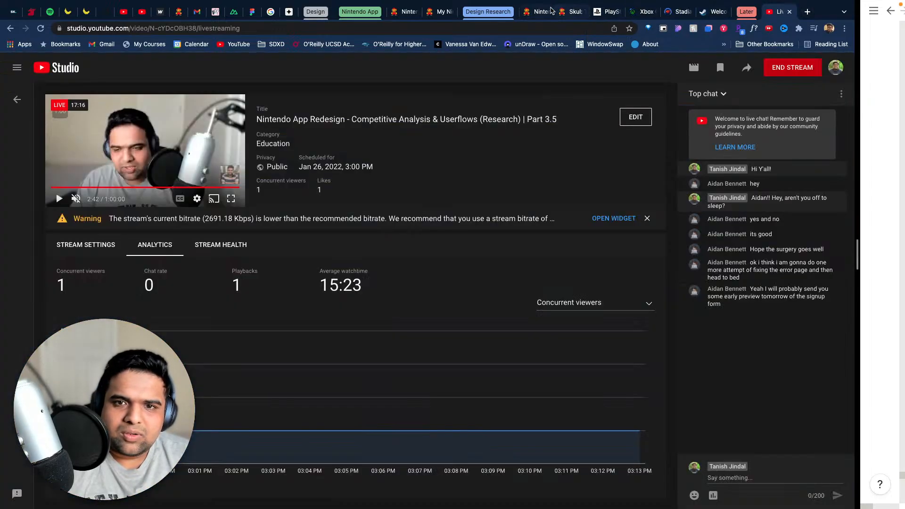
left_click(569, 13)
left_click(537, 12)
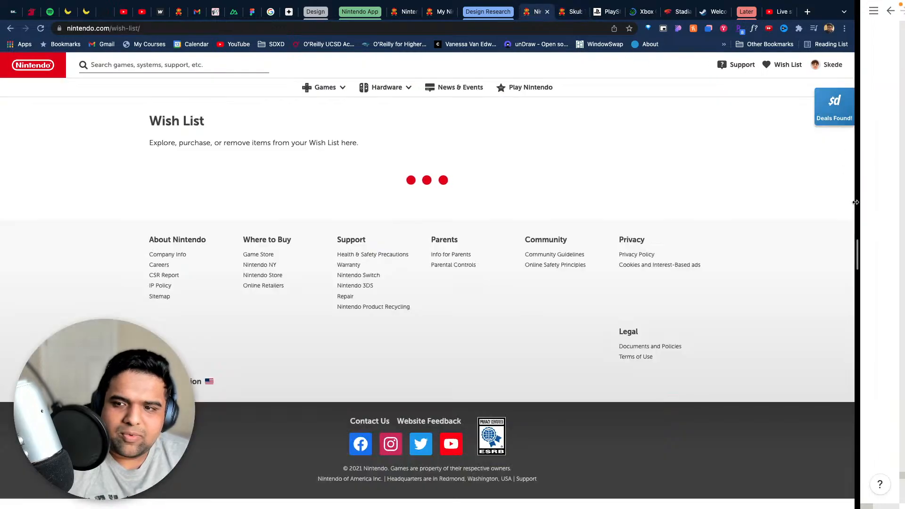
mouse_move(867, 275)
left_click_drag(857, 263, 388, 236)
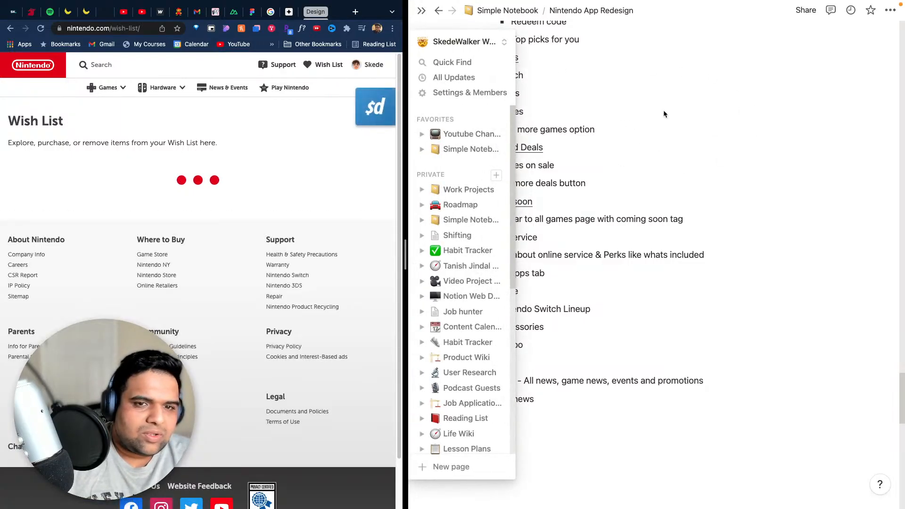
- Open the account panel on the Nintendo site, open My Nintendo in a new tab and close the panel
right_click(357, 65)
left_click(318, 99)
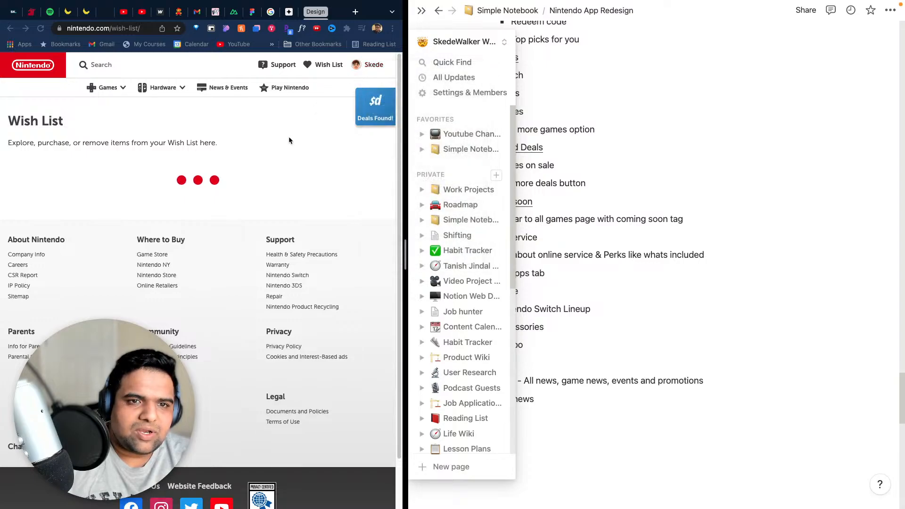
right_click(357, 63)
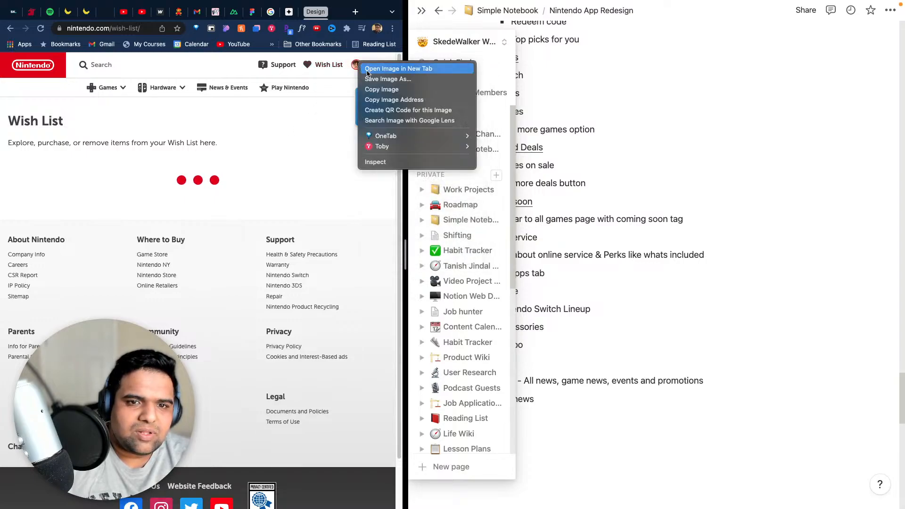
left_click(302, 124)
left_click(357, 65)
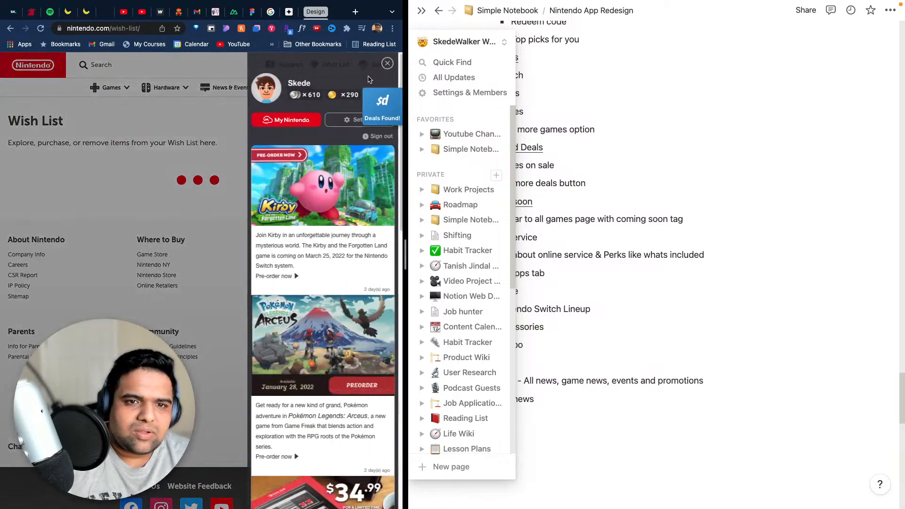
right_click(289, 125)
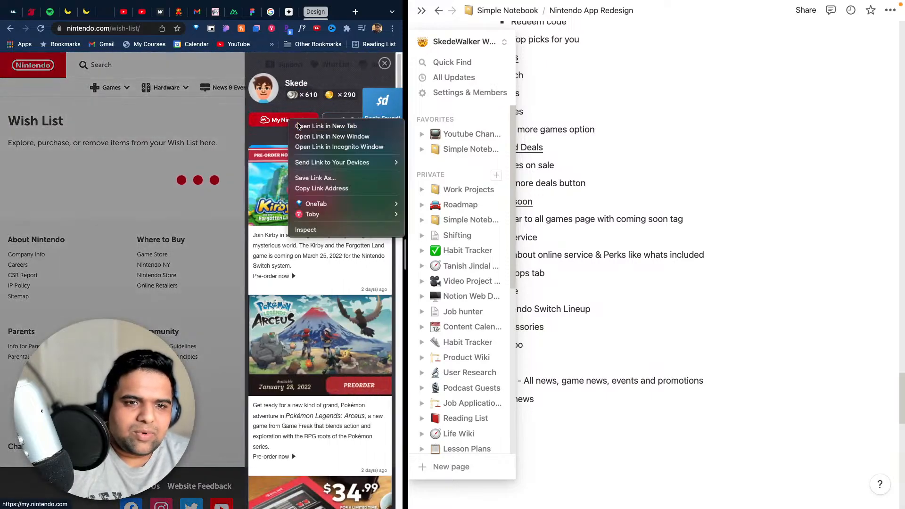
left_click(302, 126)
left_click(194, 150)
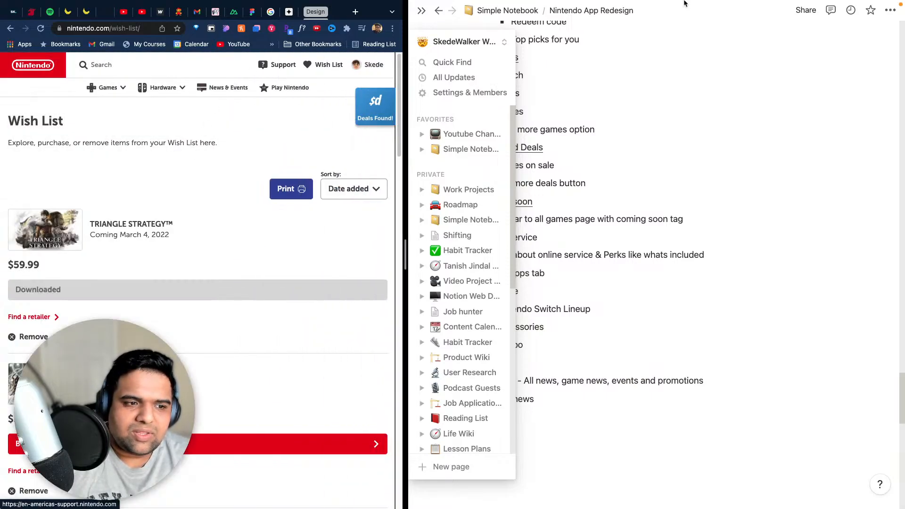
- Fill the Wishlist sub-bullet with the placeholder "s" and add the bullets "My Nintendo" and "Settings" below it
scroll(582, 410, "down", 3)
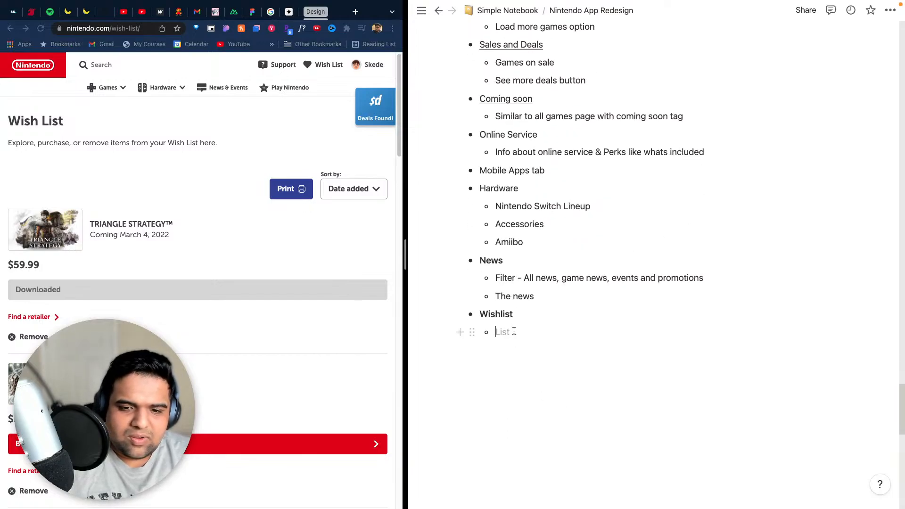
type("s")
key("Return")
key("Return")
key("Return")
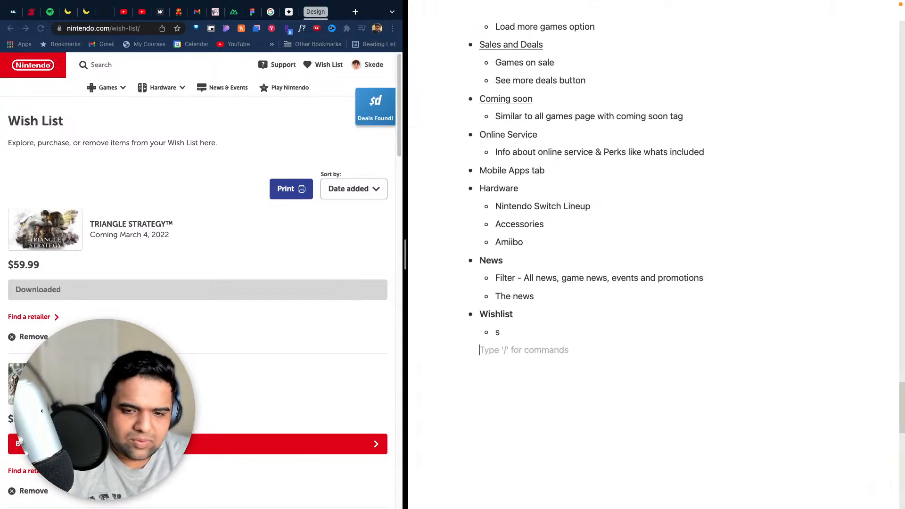
type("-")
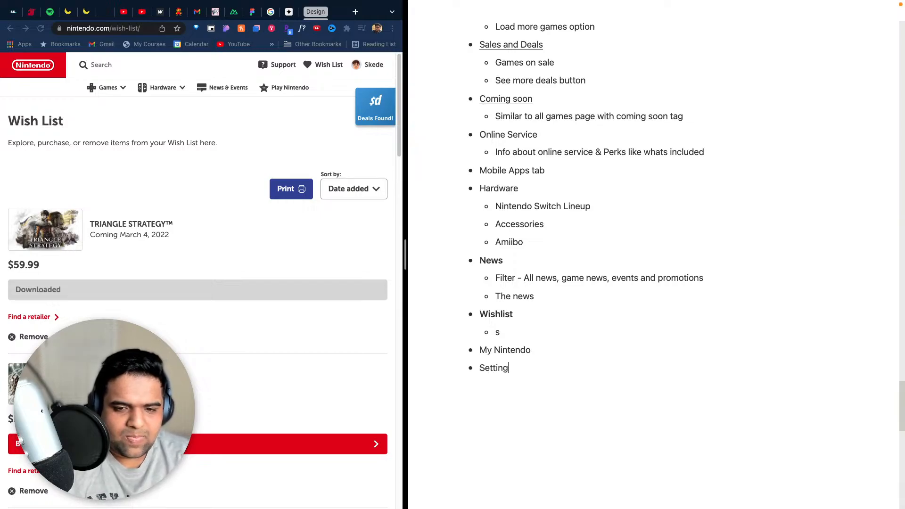
type("s")
key("Return")
type("Pr")
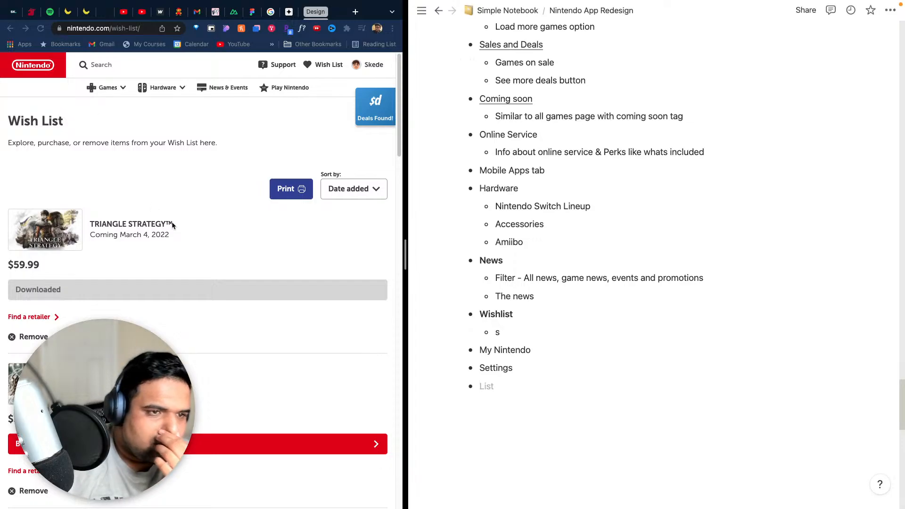
- Examine the game entries and their options on the Wish List page, widening the browser pane
scroll(226, 284, "down", 6)
scroll(232, 277, "up", 3)
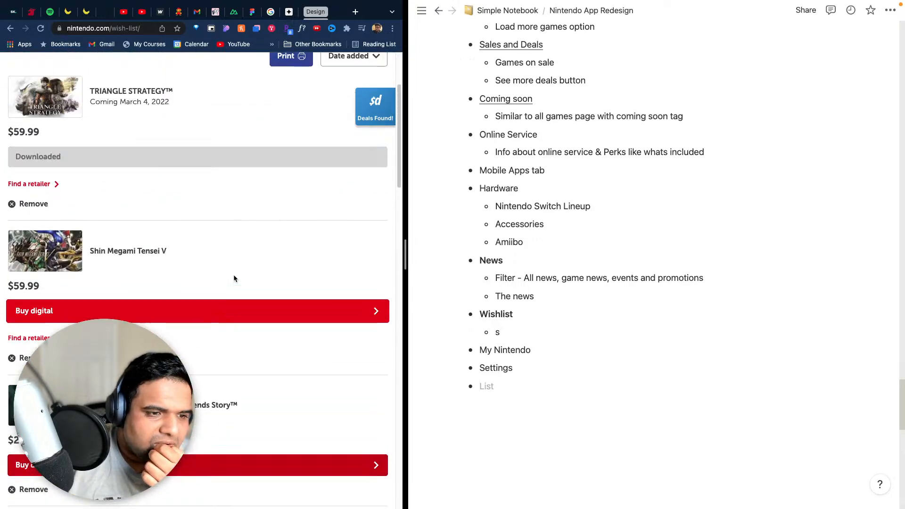
scroll(233, 275, "down", 1)
scroll(244, 278, "down", 3)
left_click_drag(406, 281, 615, 268)
- Replace the Wishlist sub-bullet "s" with "A list of games, remove button, cost, and by digital (and find a retailer)"
left_click(782, 310)
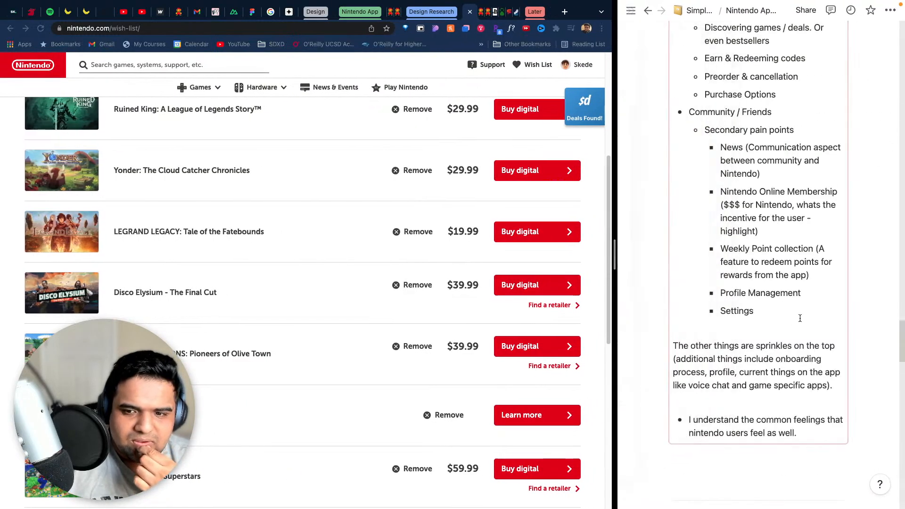
scroll(802, 434, "up", 20)
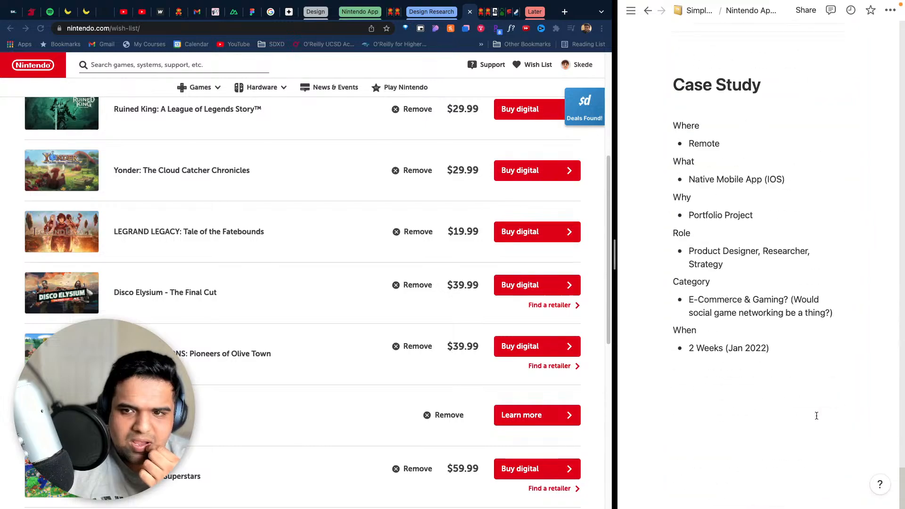
scroll(815, 415, "up", 8)
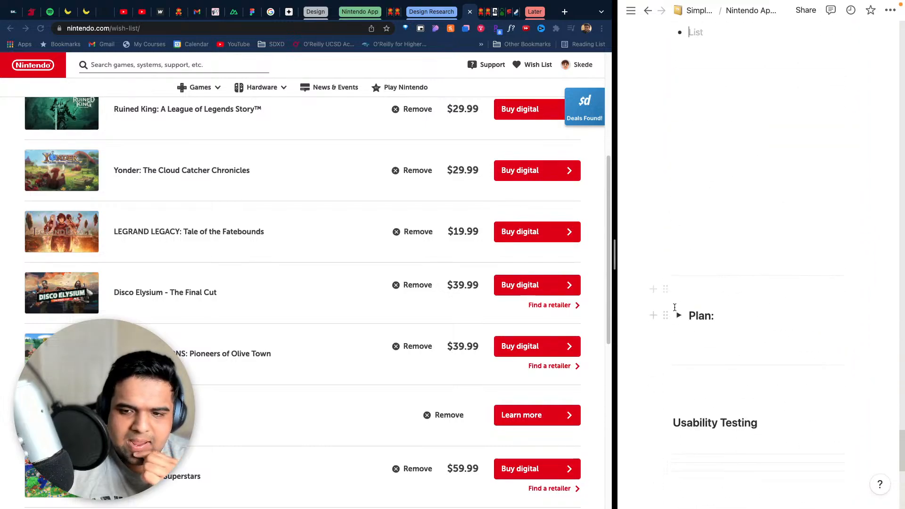
scroll(674, 307, "up", 5)
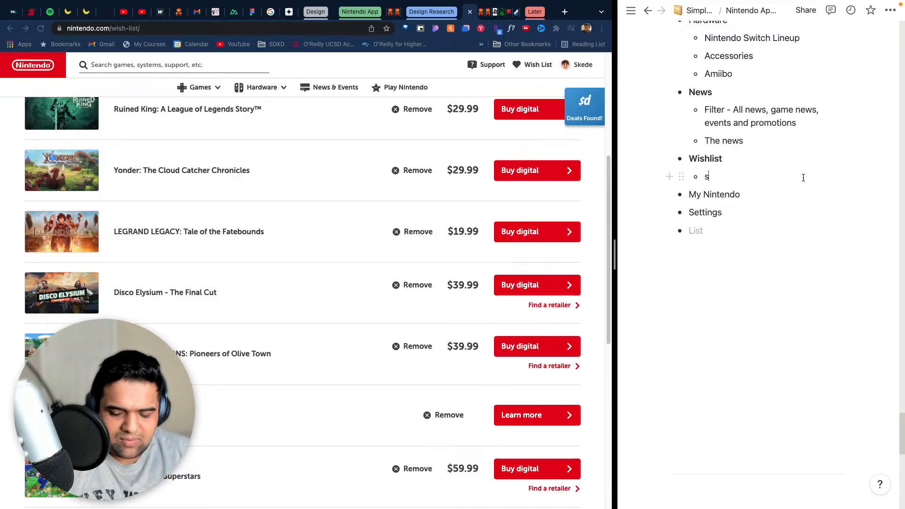
key("BackSpace")
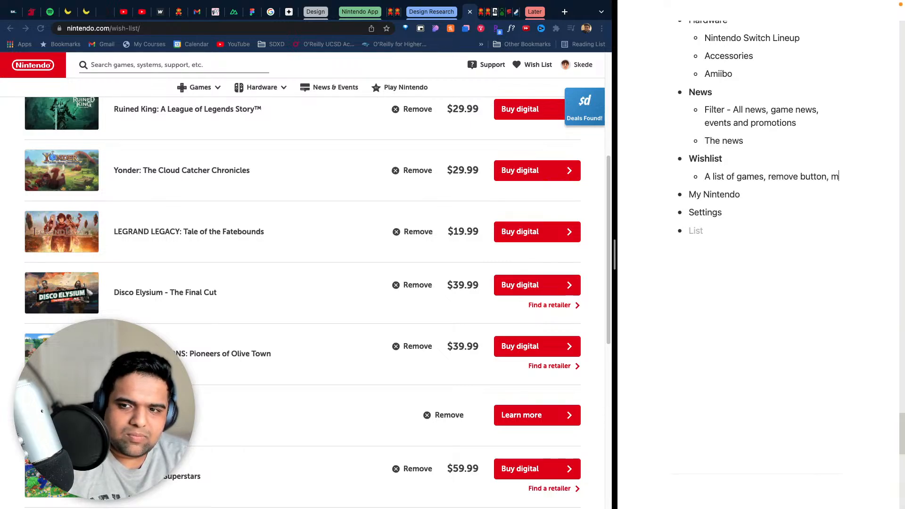
type("ost, and b")
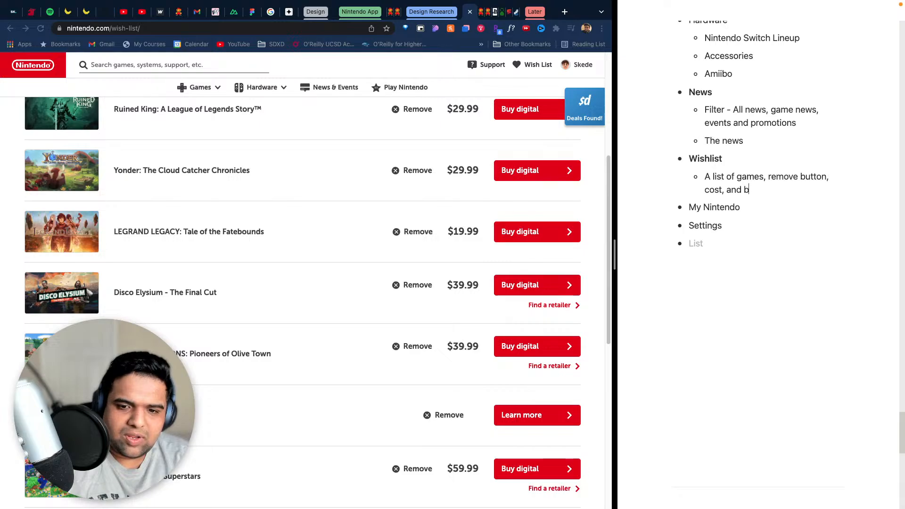
type("y digital ()")
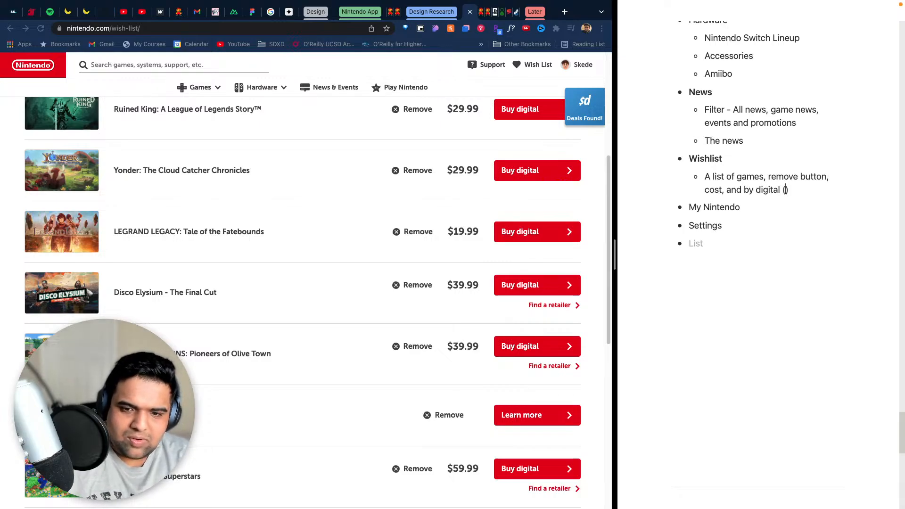
type("an")
type("d find a e")
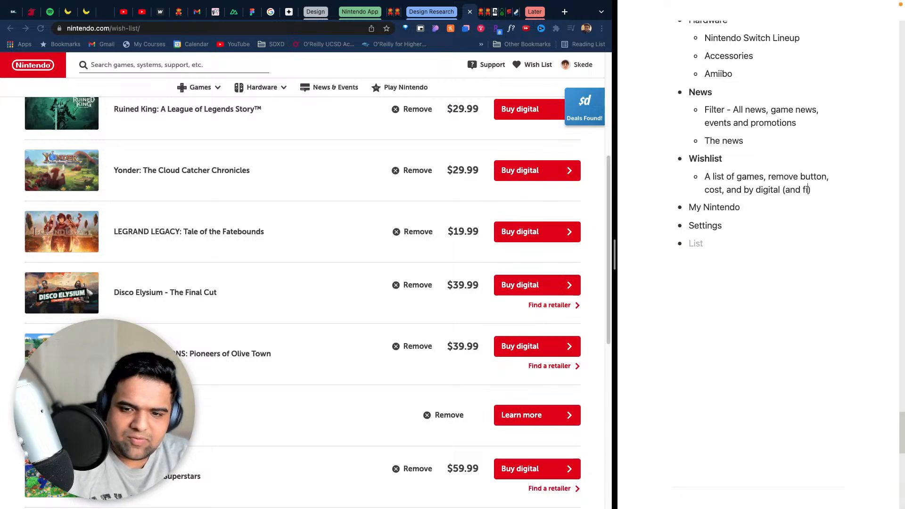
key("BackSpace")
type("retailer")
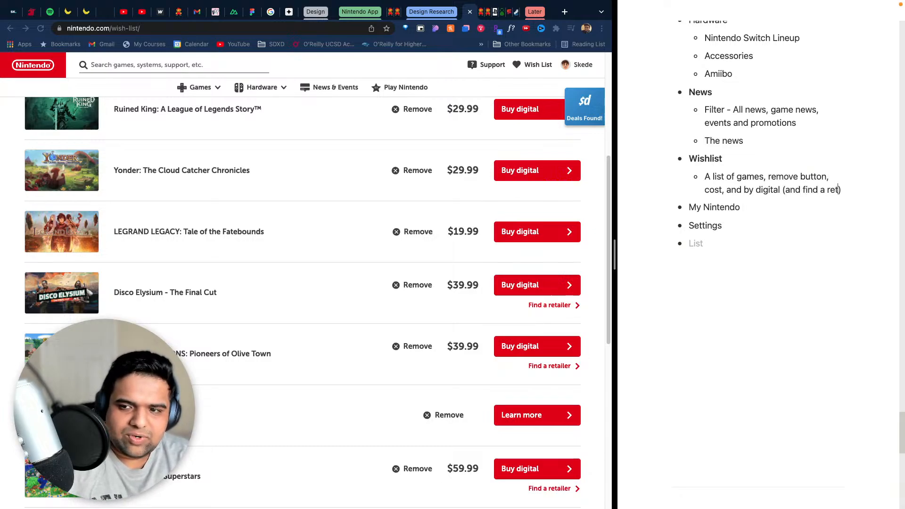
- Complete the Wishlist sub-bullet by adding "option" after "(and find a retailer)"
key("BackSpace")
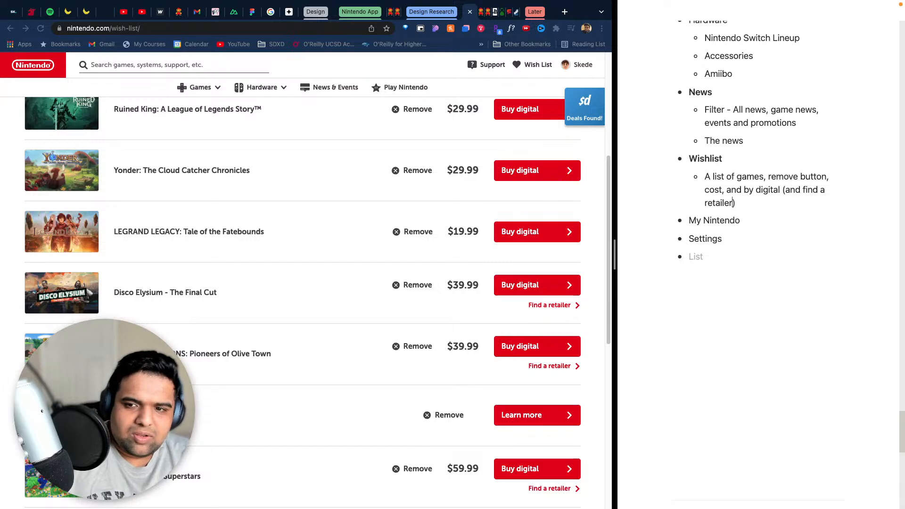
key("Right")
type("option")
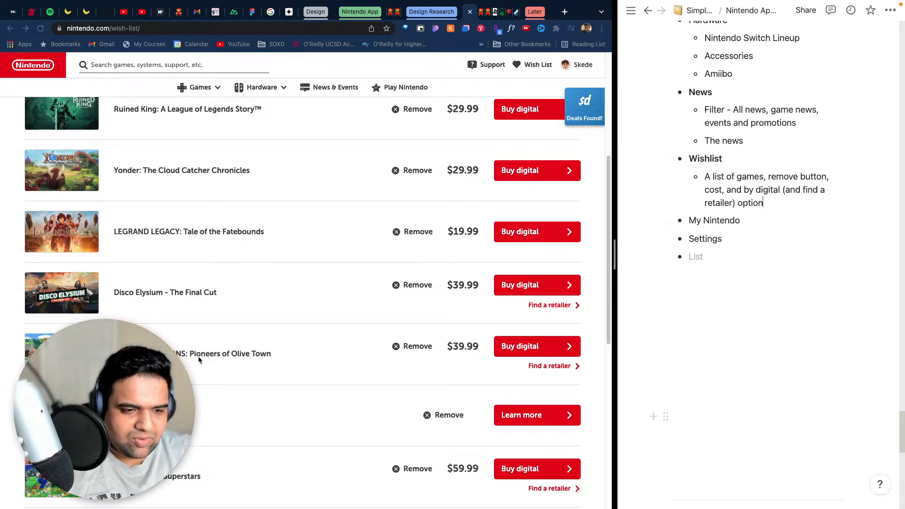
- Check the purchase options on the Wish List page and add a second Wishlist sub-bullet reading "Shows preorders"
scroll(377, 424, "down", 6)
scroll(293, 353, "up", 7)
scroll(405, 368, "down", 3)
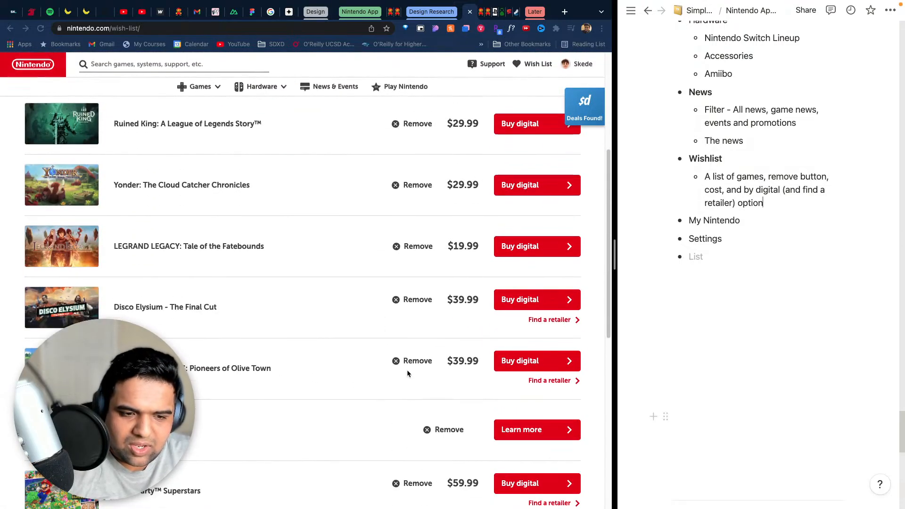
left_click(766, 203)
key("Return")
type("S")
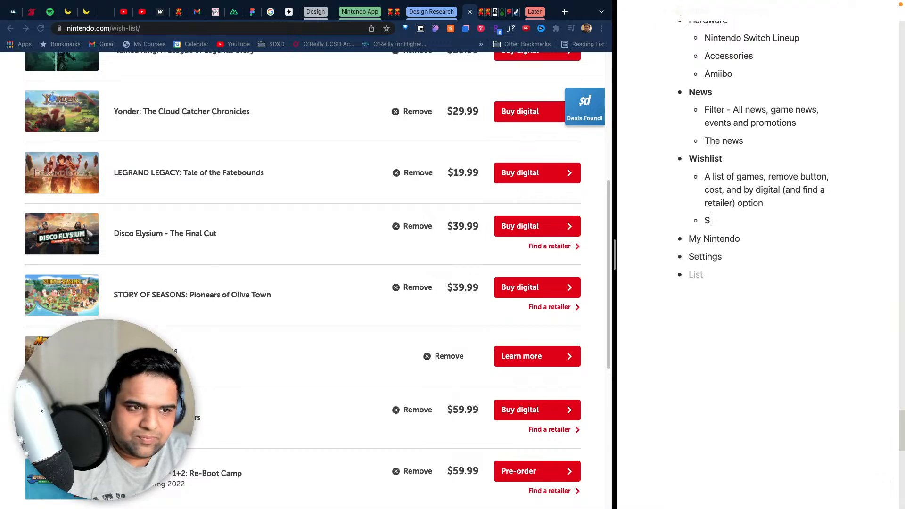
type("hows preorders")
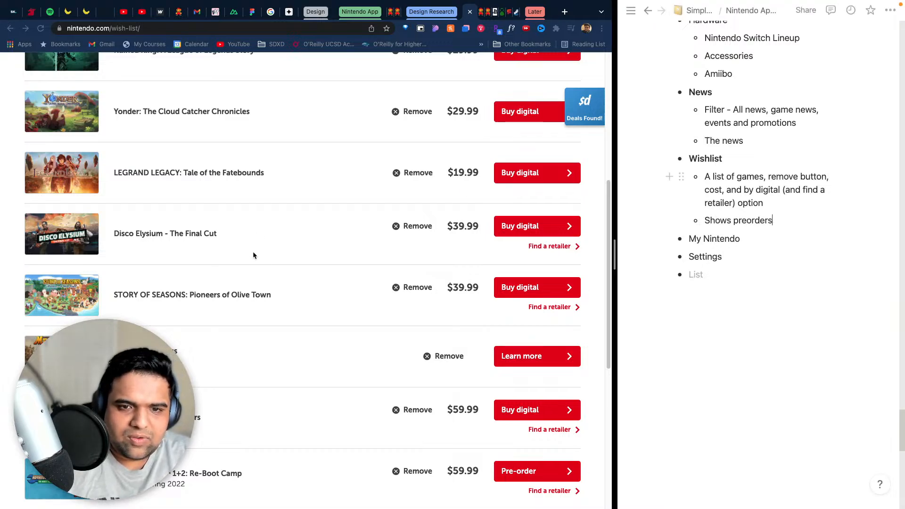
- Insert "different states to buy" before "preorders" in the second Wishlist sub-bullet
scroll(253, 255, "up", 6)
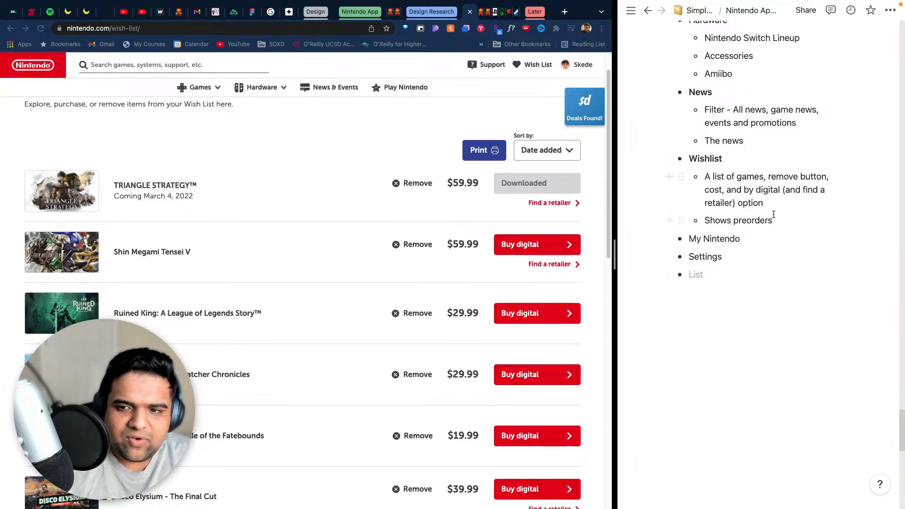
left_click(734, 220)
type("different sta")
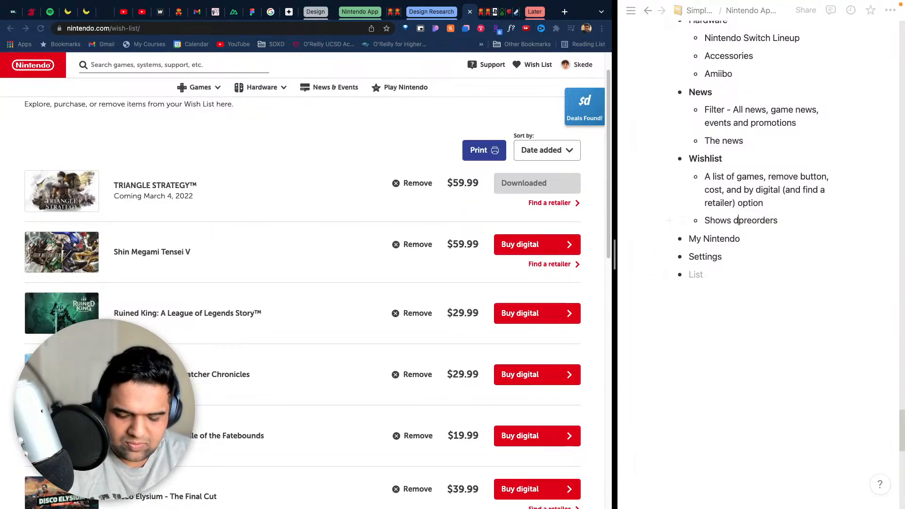
type("tes to ")
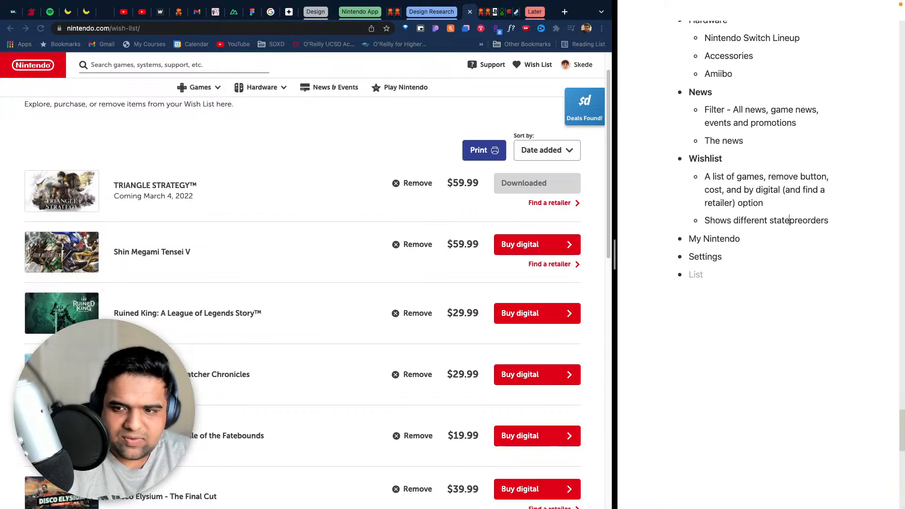
type("buy")
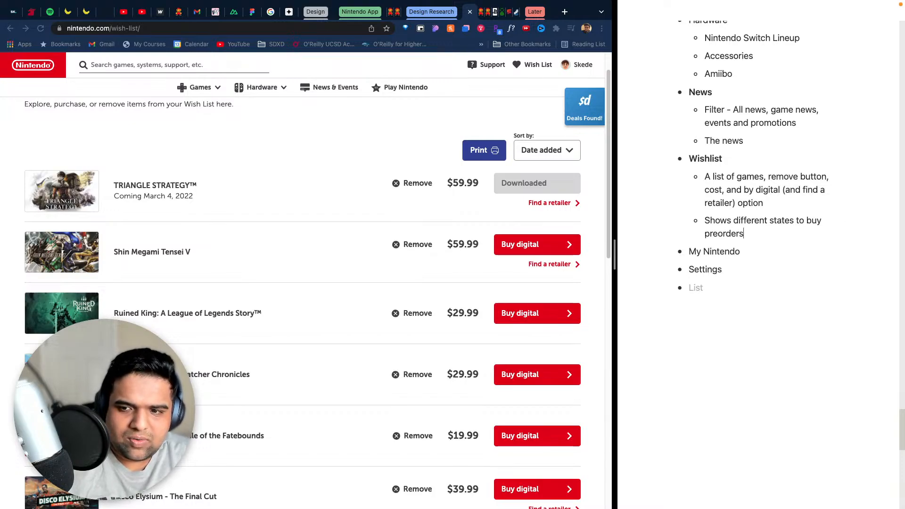
- Insert "depending on game titles" after "Shows different states" in the second Wishlist sub-bullet
scroll(821, 372, "up", 3)
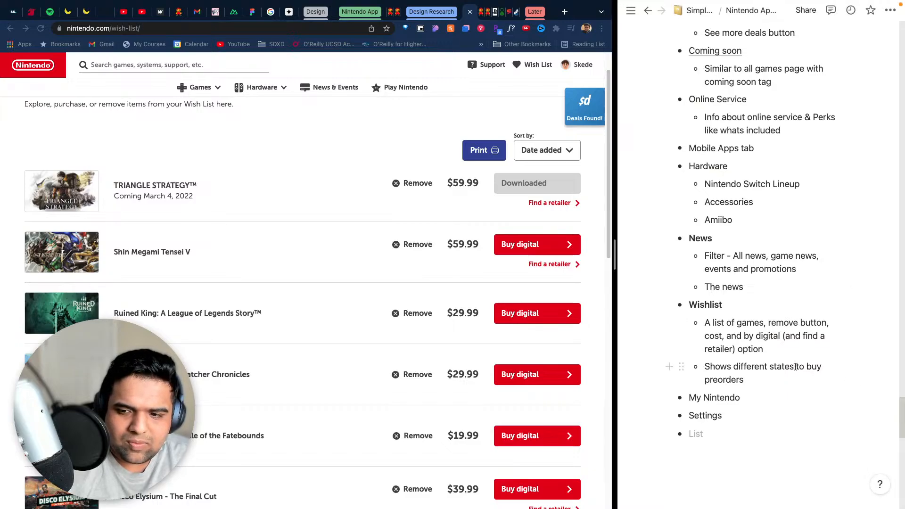
type("depending on")
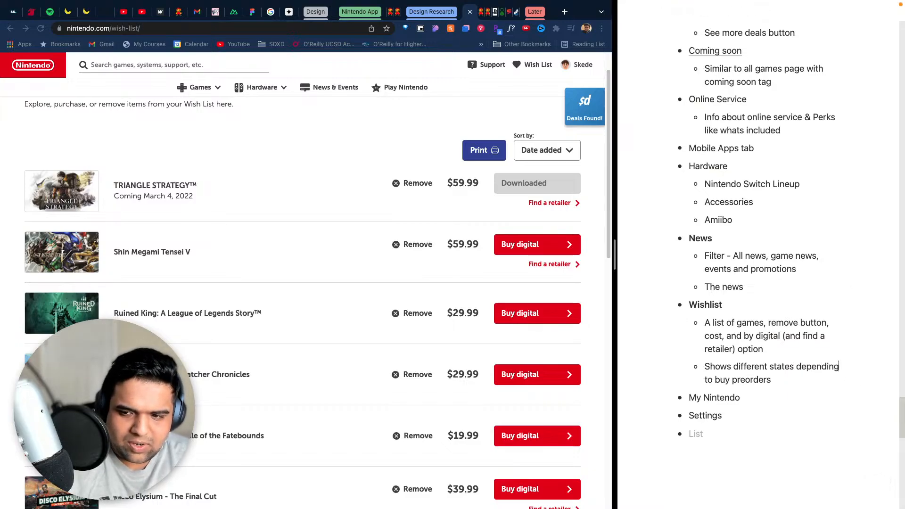
type(" game titl;e")
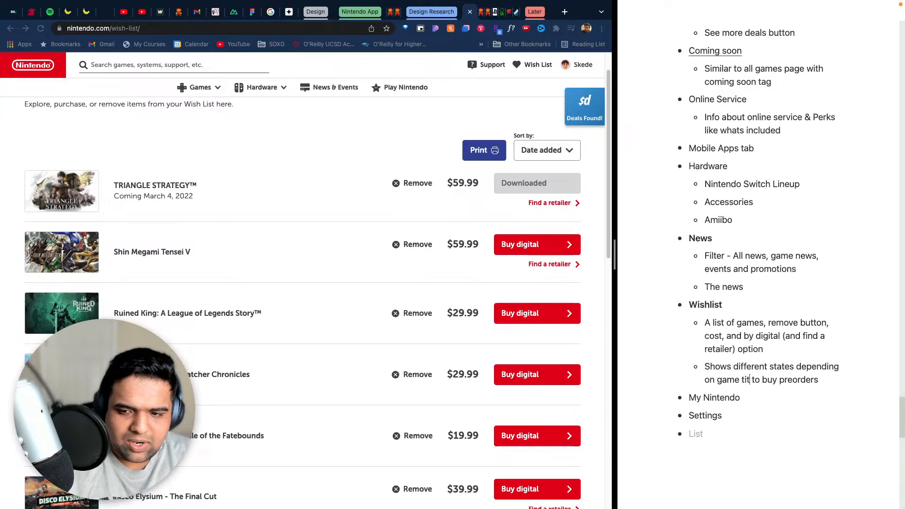
key("BackSpace")
key("BackSpace")
type("es")
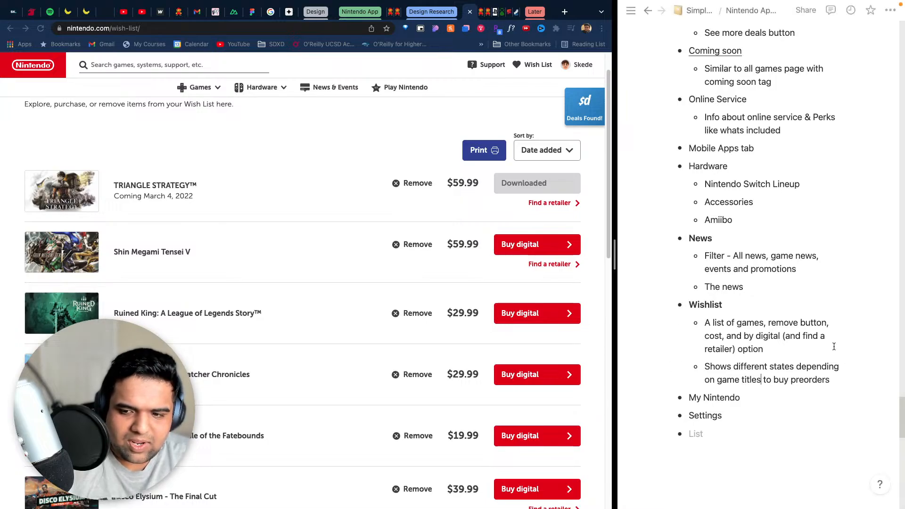
- Replace "to buy" after "game titles" with "- buy digital," in the second Wishlist sub-bullet
key("BackSpace")
key("BackSpace")
key("BackSpace")
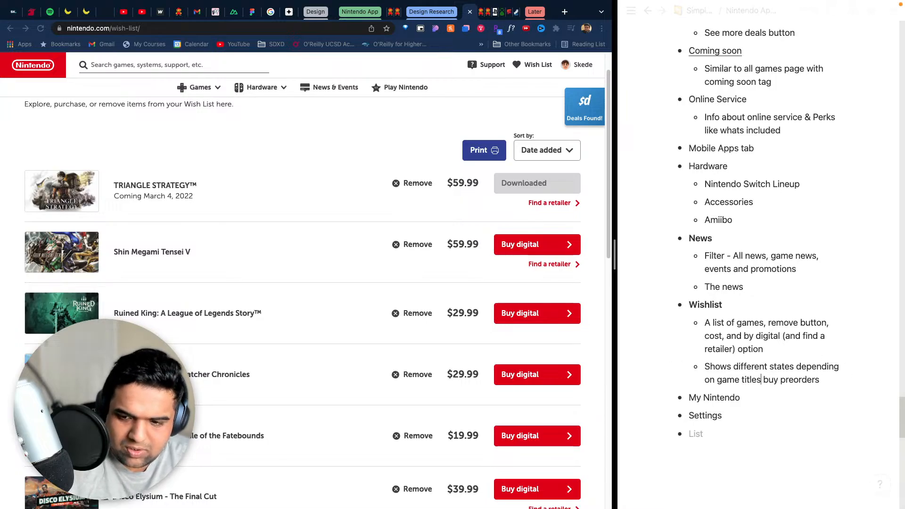
type("-")
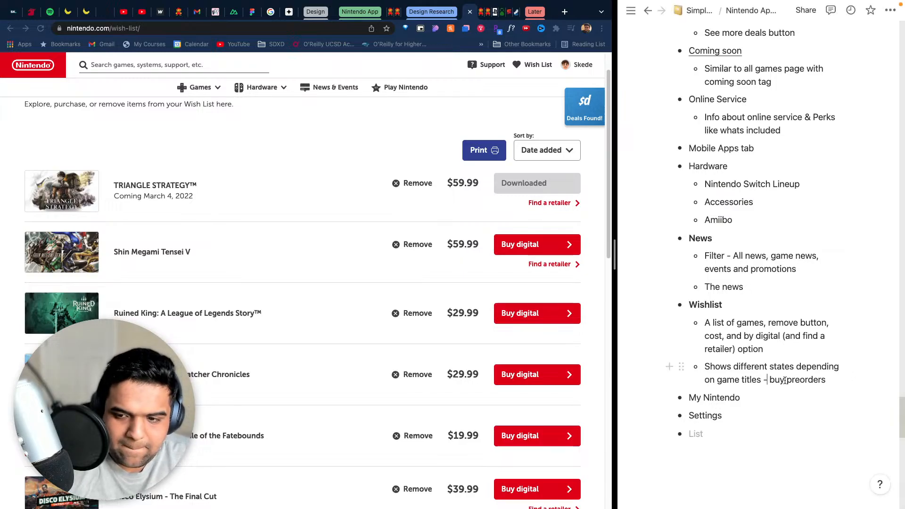
type(" buy ")
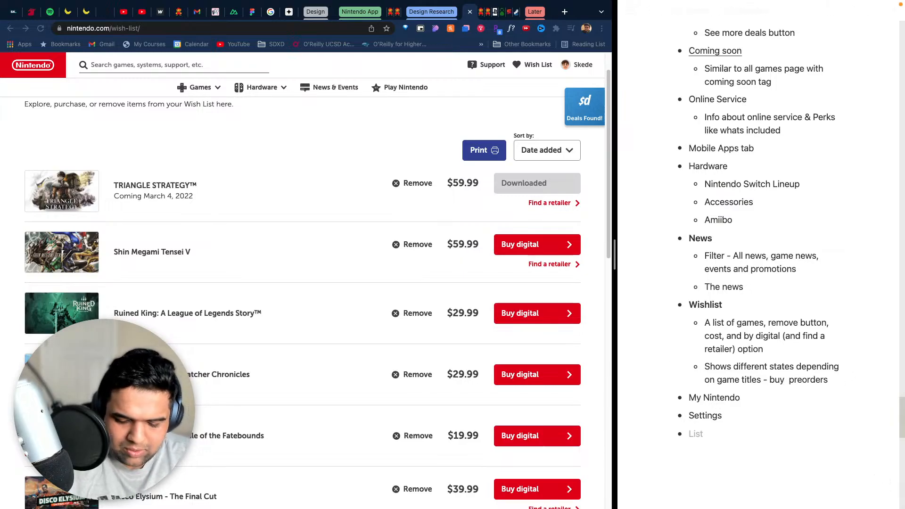
type("digital, ")
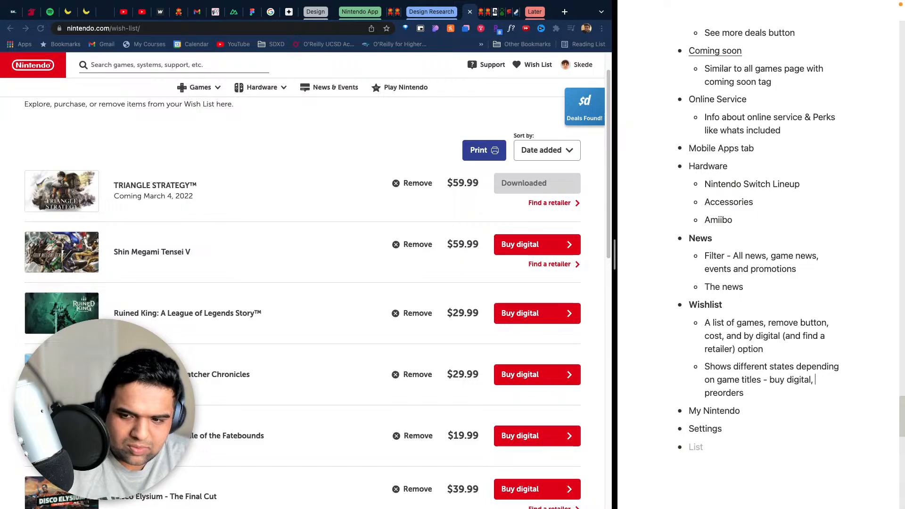
type("digita")
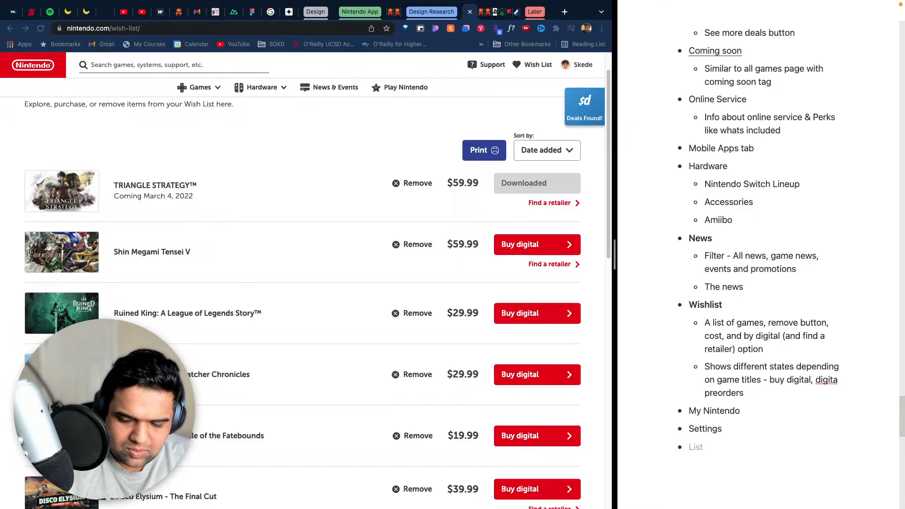
type("l (an")
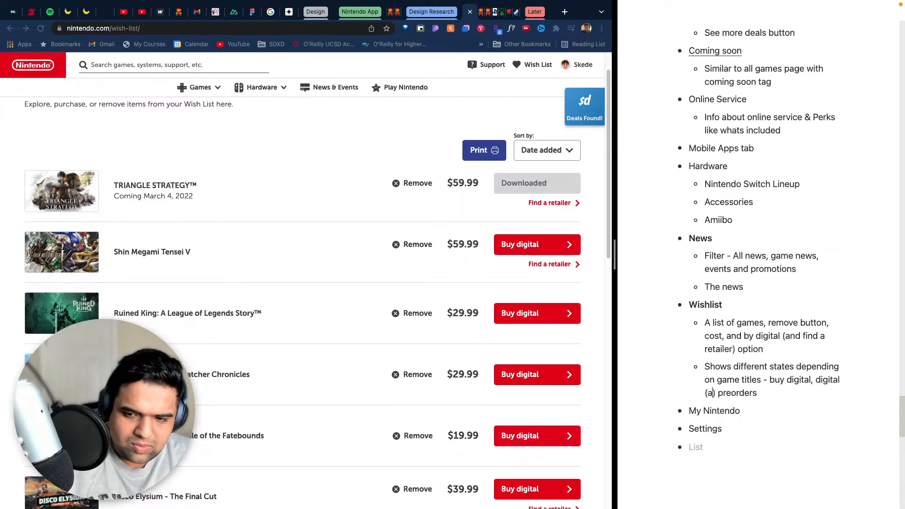
type("d find a ret")
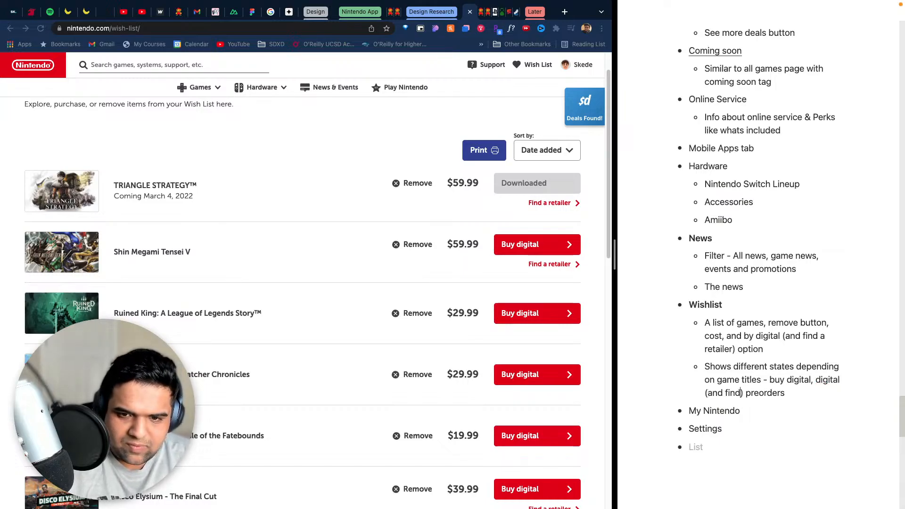
- Add "digital (and find a retailer)," before "preorders" and ", downloaded" after it in the second Wishlist sub-bullet
type("r),")
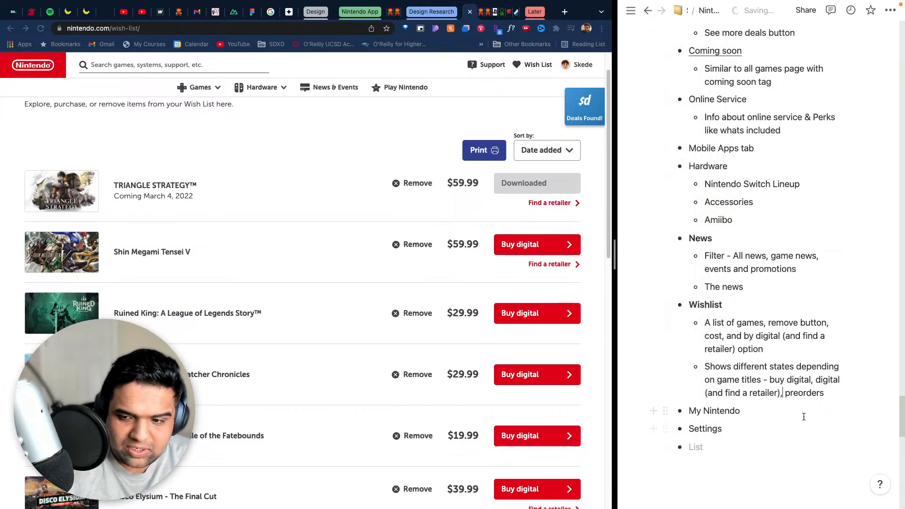
left_click(830, 392)
type(",")
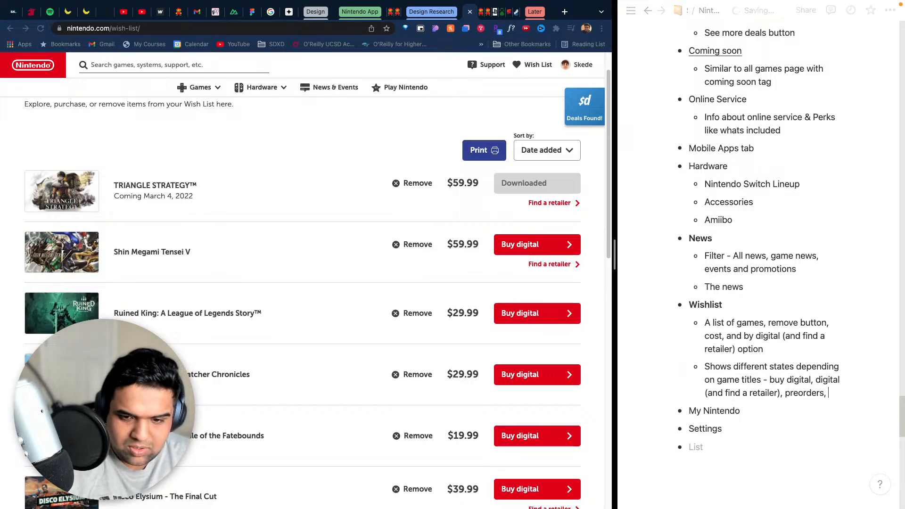
type(" downloaded")
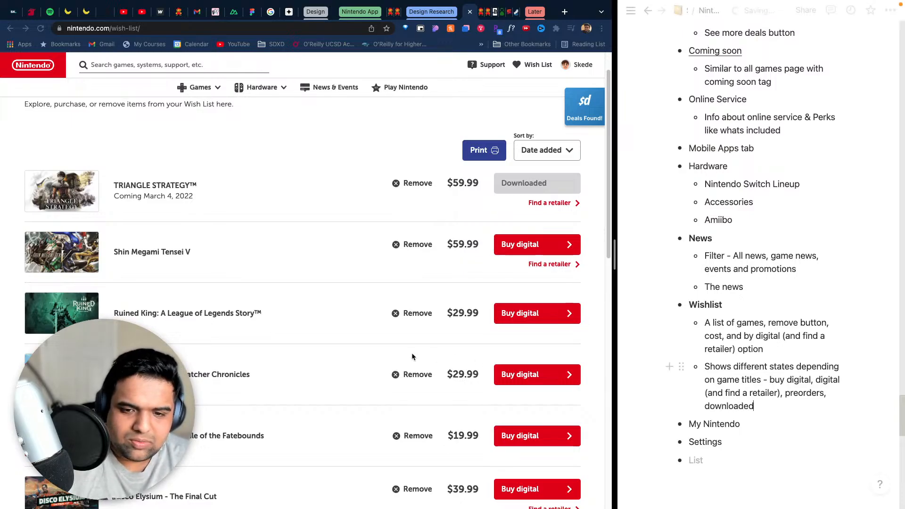
- Review the button states on the Wish List page and insert "Learn More for" before "preorders" in the states sub-bullet
scroll(413, 357, "down", 10)
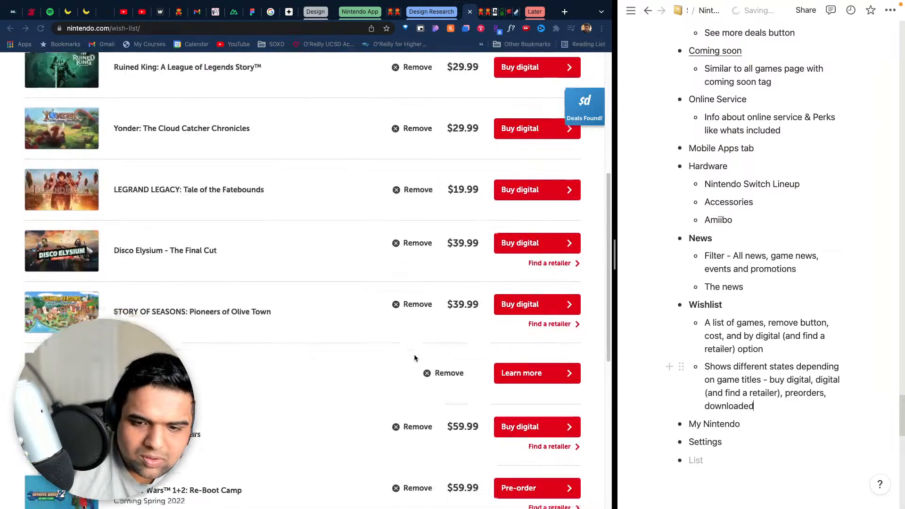
scroll(414, 357, "up", 4)
scroll(414, 356, "down", 1)
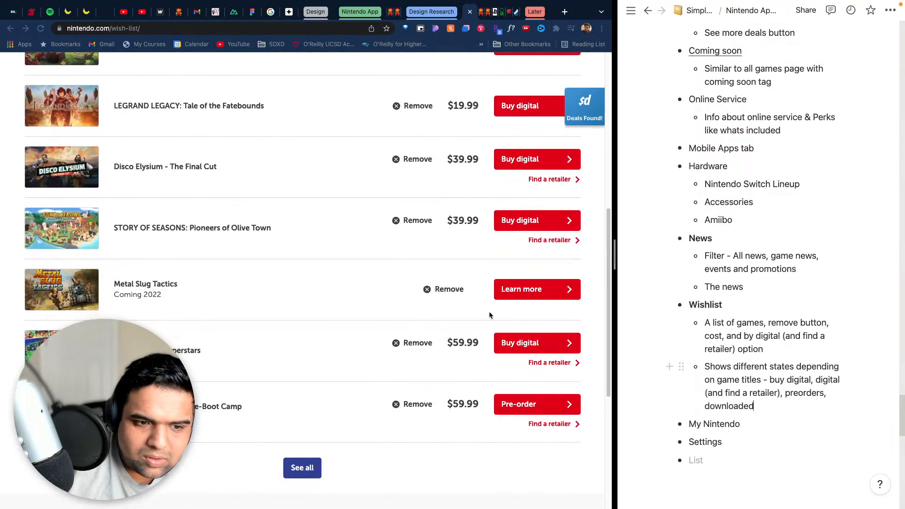
left_click(805, 394)
type(", ")
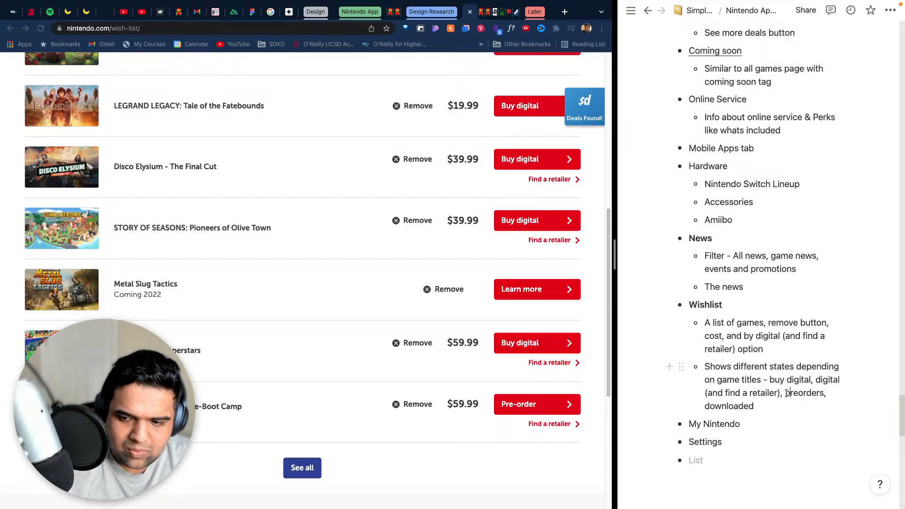
type("Lear")
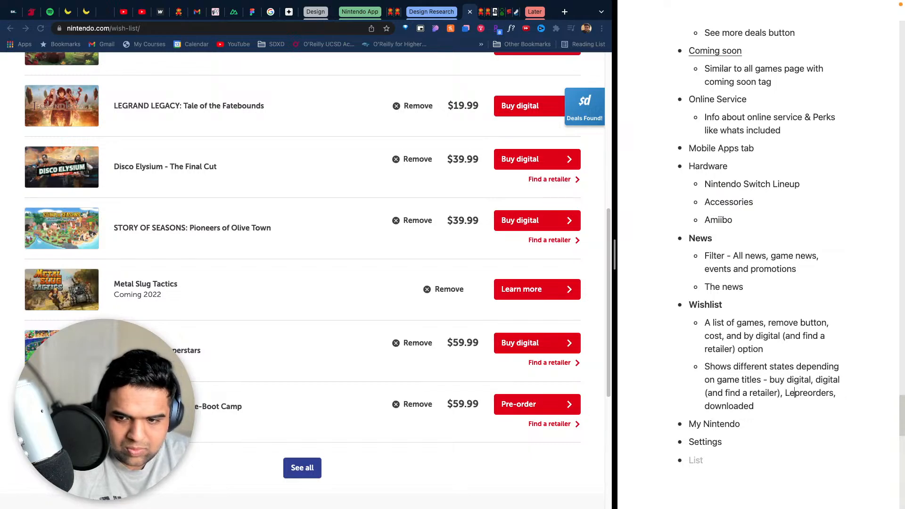
type("n More")
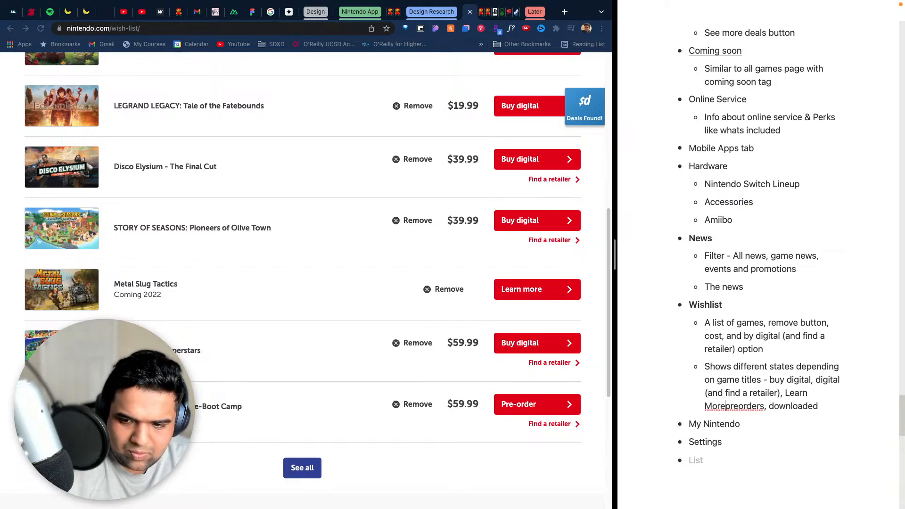
type(" for")
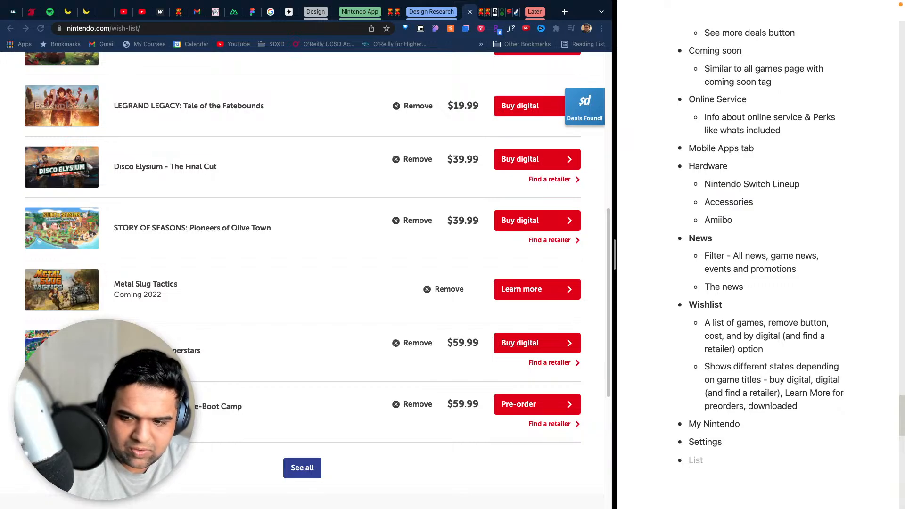
- Place a closing parenthesis after "preorders" in the states sub-bullet, leaving no opening parenthesis before "Learn More"
left_click(785, 392)
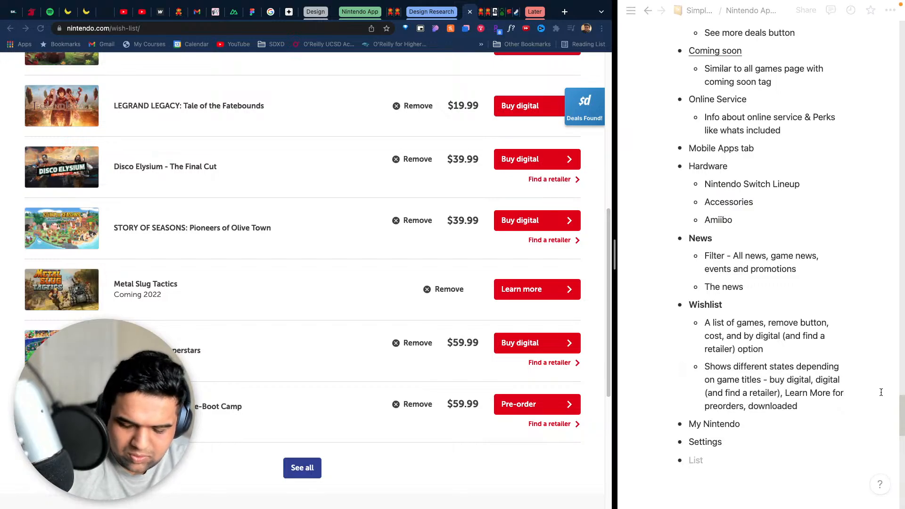
type("(")
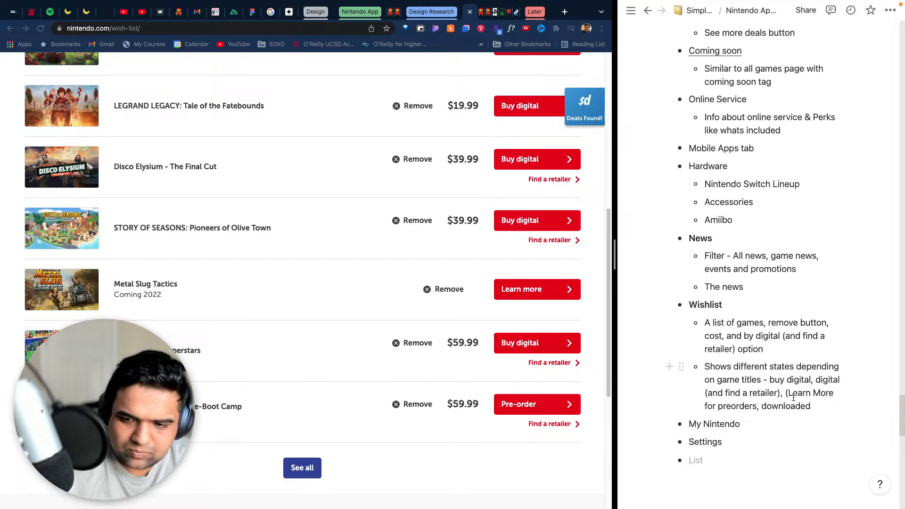
key("BackSpace")
left_click(745, 406)
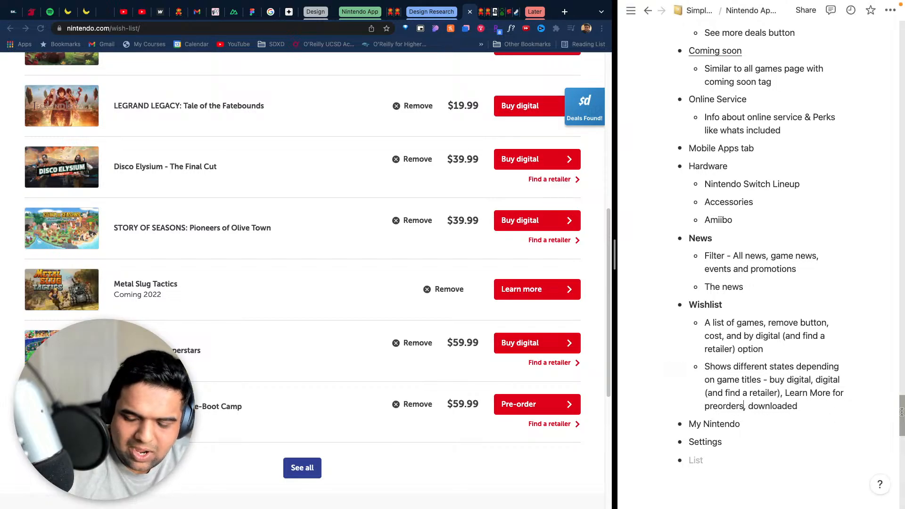
type(")")
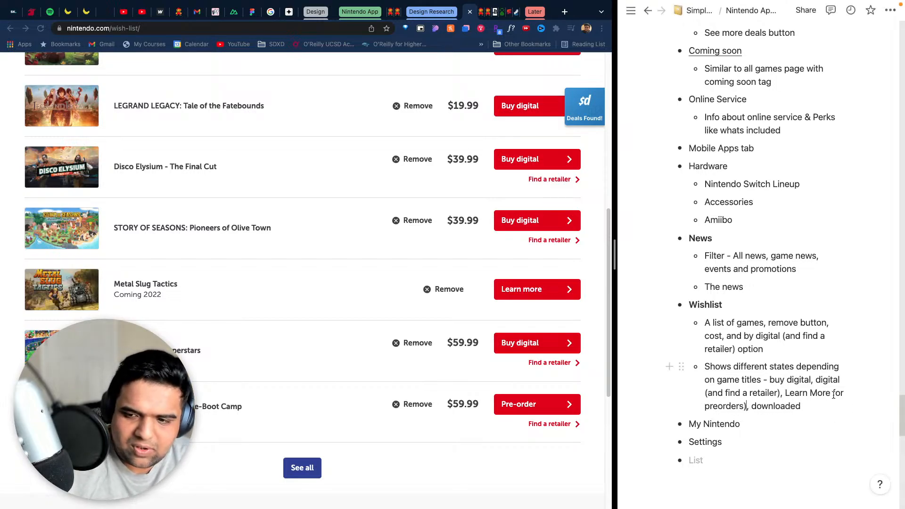
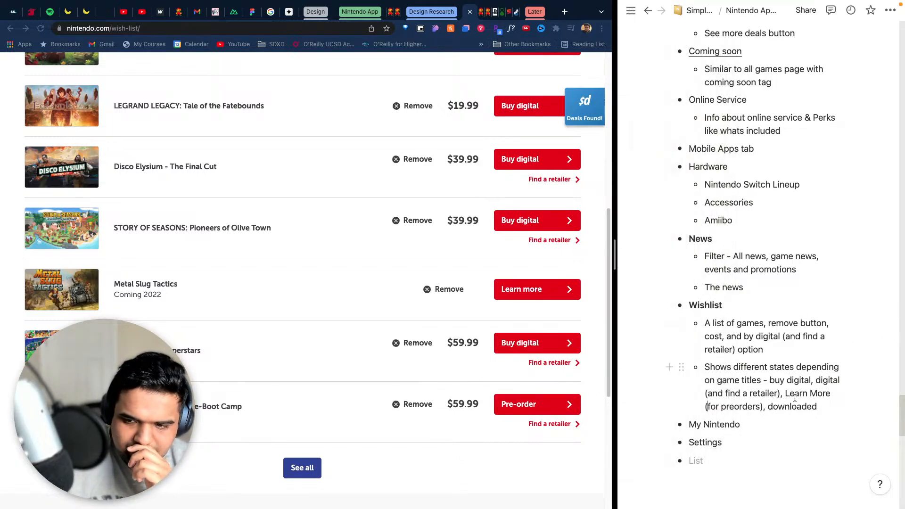
left_click(764, 406)
type("if not av")
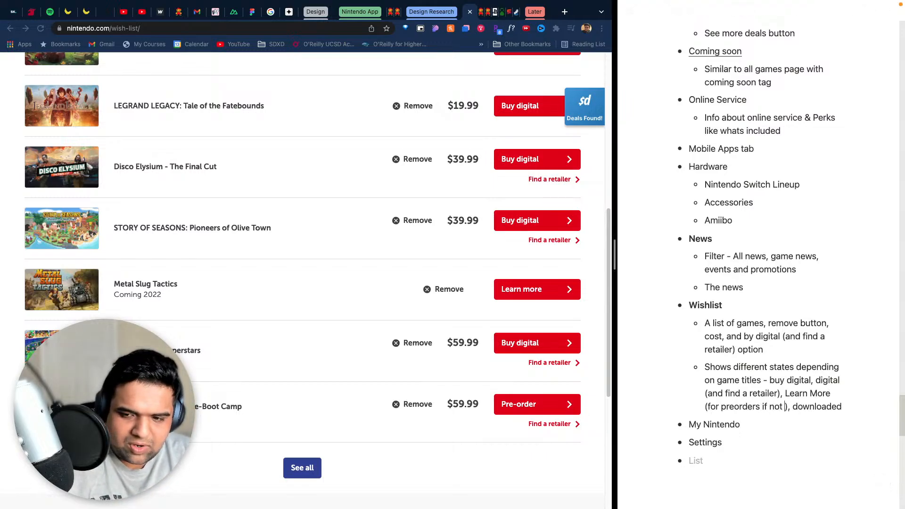
type("ailbl")
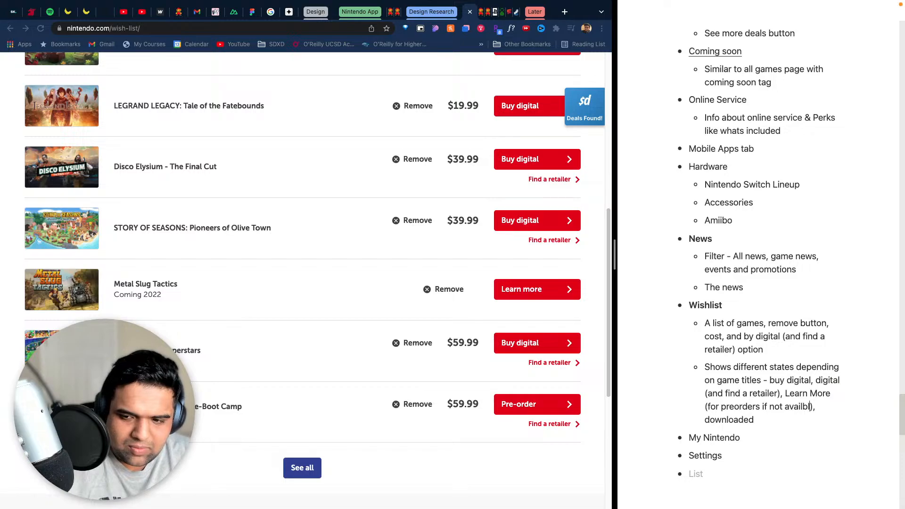
key("BackSpace")
key("BackSpace")
key("BackSpace")
key("BackSpace")
key("BackSpace")
key("BackSpace")
key("BackSpace")
key("BackSpace")
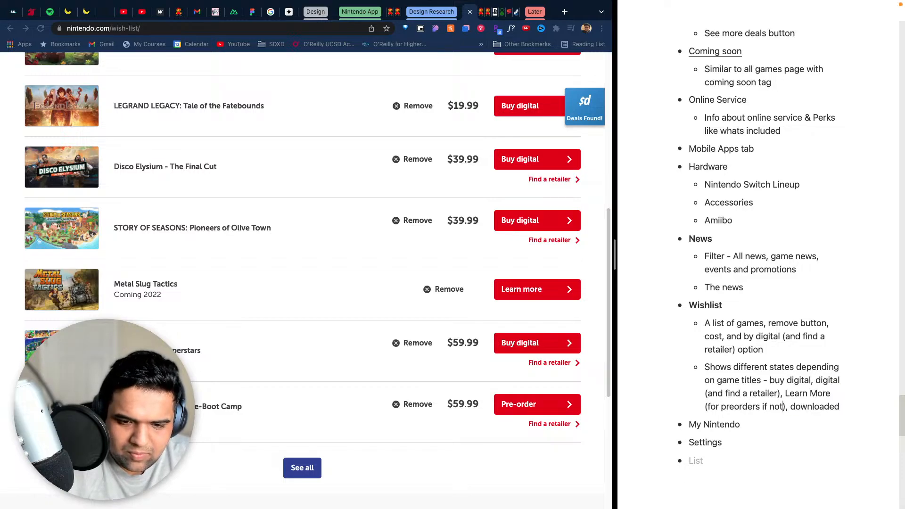
- Replace "preorders" with "coming soon" in the parentheses following "Learn More" in the Wishlist states sub-bullet
key("BackSpace")
key("BackSpace")
key("BackSpace")
key("BackSpace")
key("BackSpace")
key("BackSpace")
key("BackSpace")
key("BackSpace")
key("BackSpace")
key("BackSpace")
key("BackSpace")
key("BackSpace")
key("BackSpace")
key("BackSpace")
key("BackSpace")
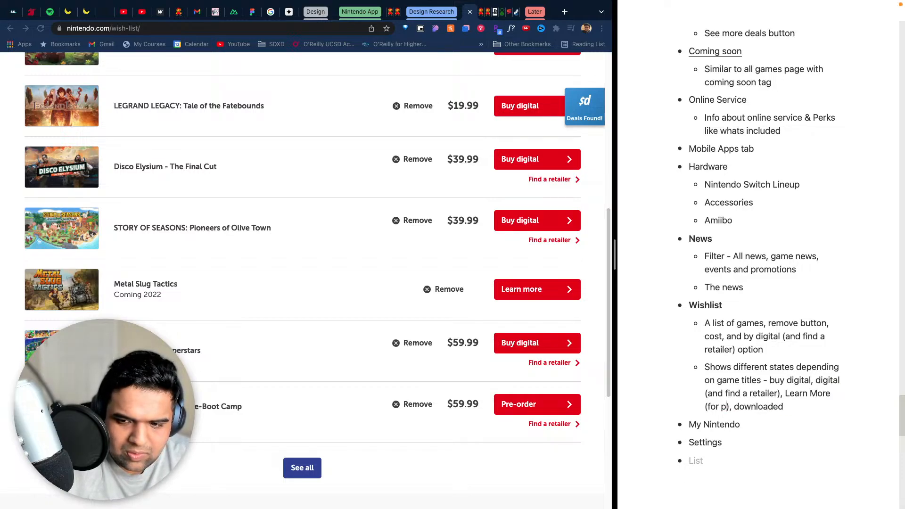
key("BackSpace")
type("coming so")
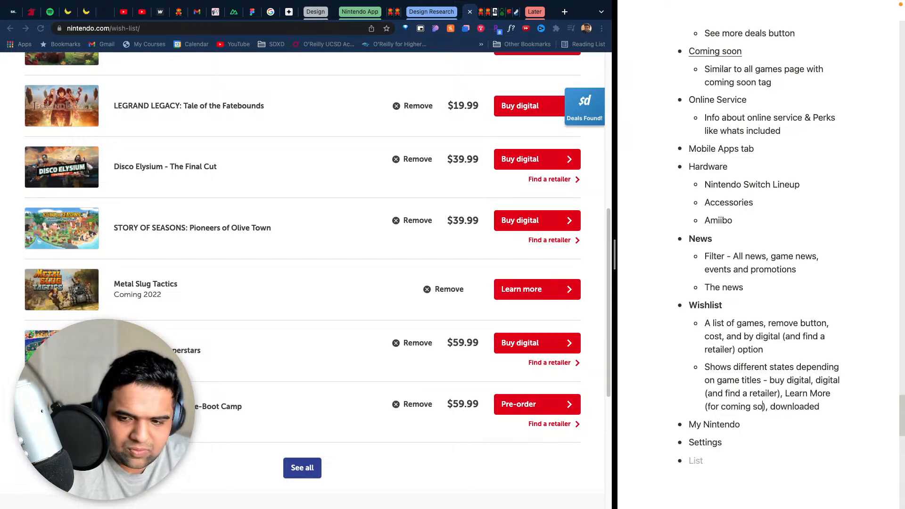
type("on")
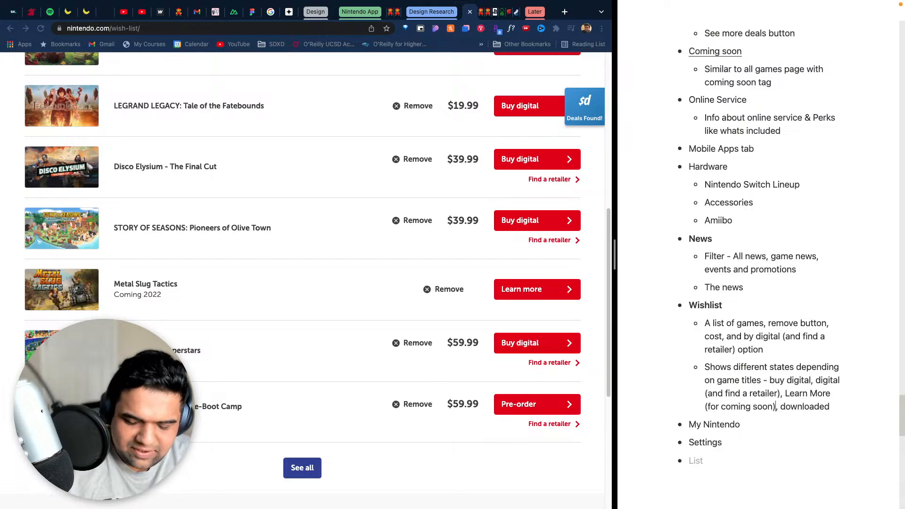
- Insert "Pre-order + find a retailer ()" before "downloaded" in the Wishlist states sub-bullet
key("Right")
type("P")
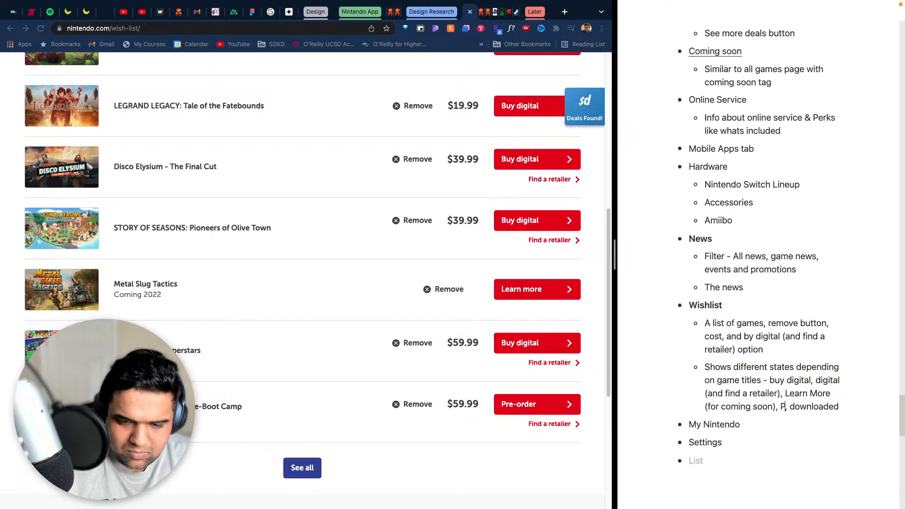
type("re,")
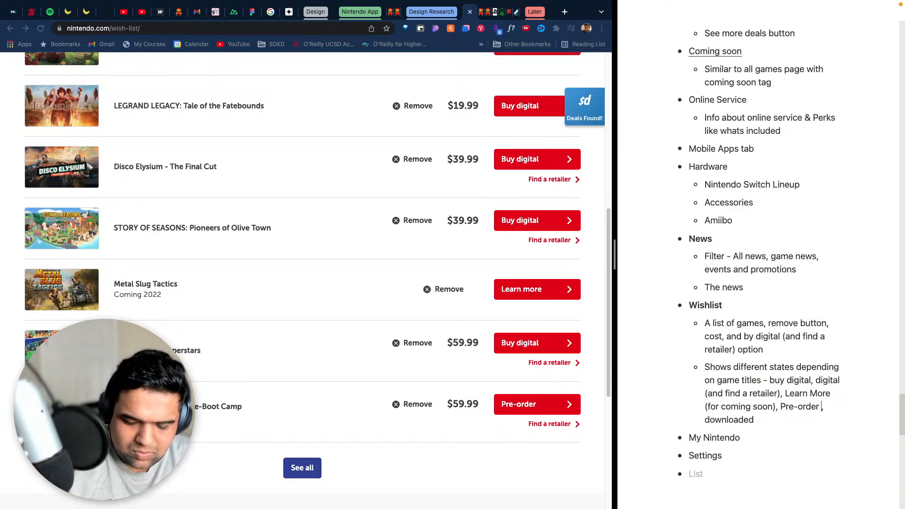
type("ind a retai")
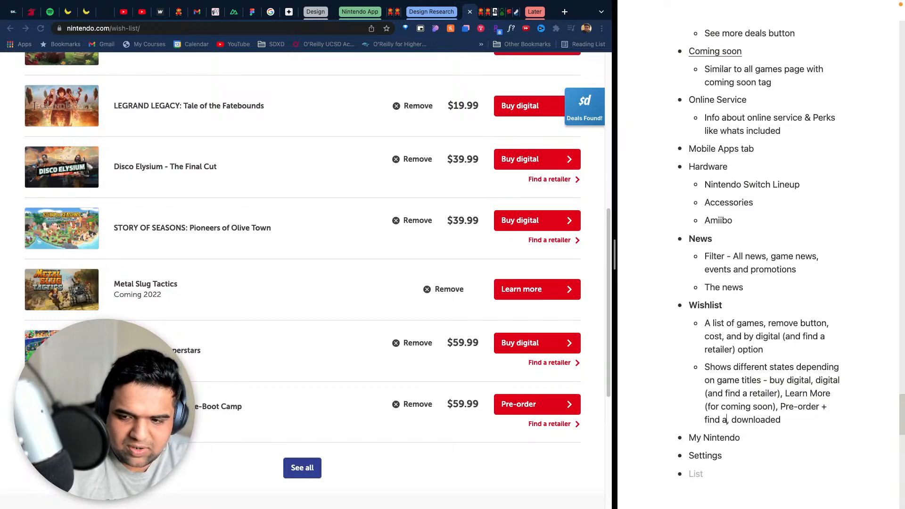
type("ler ()")
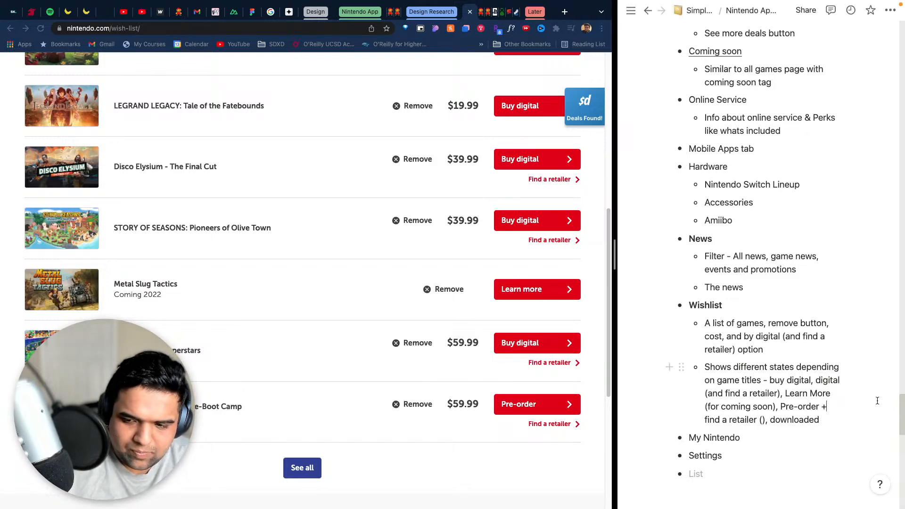
type("(")
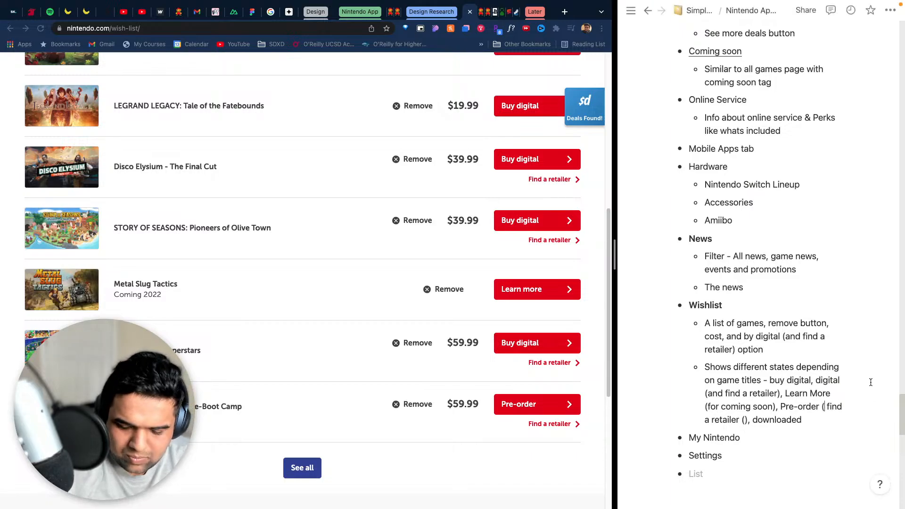
type("&")
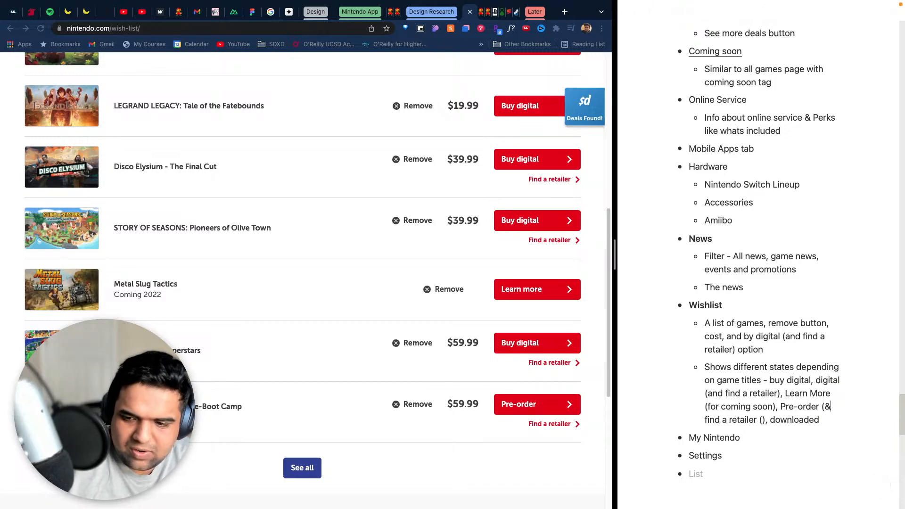
- Rewrite the pre-order entry as "Pre-order (& find a retailer)" and remove the leftover empty parentheses
left_click(757, 420)
type(")")
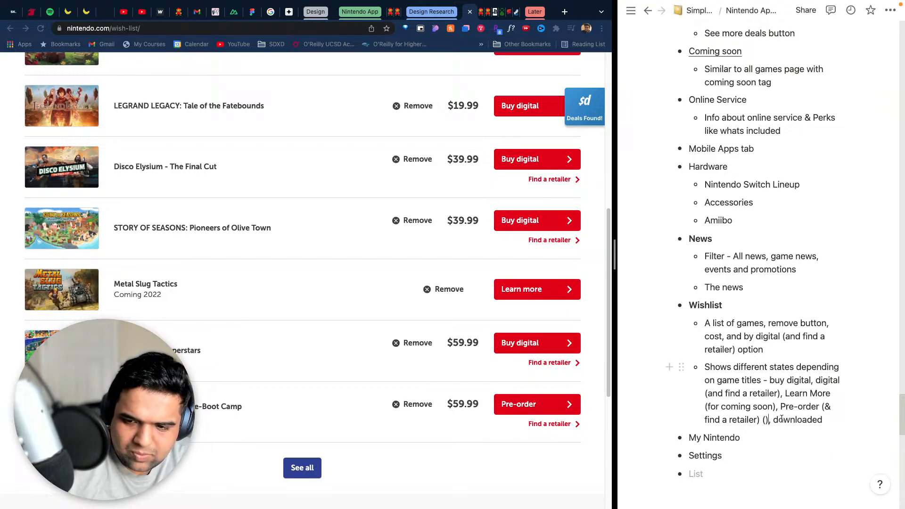
key("BackSpace")
key("BackSpace")
key("BackSpace")
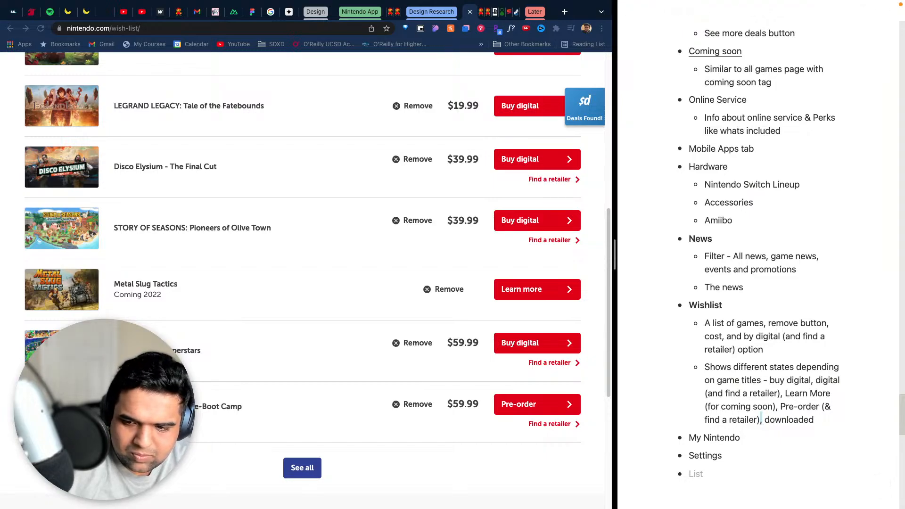
left_click(820, 406)
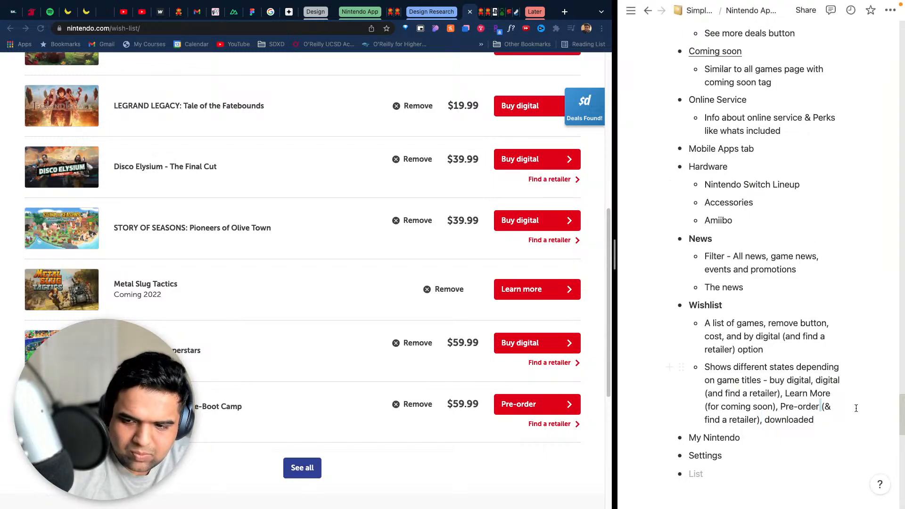
key("Escape")
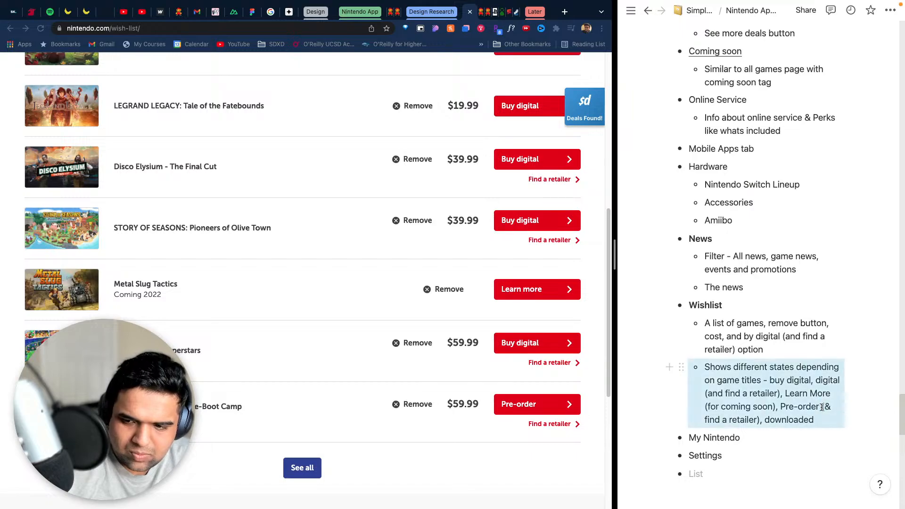
left_click(823, 407)
left_click_drag(822, 406, 790, 447)
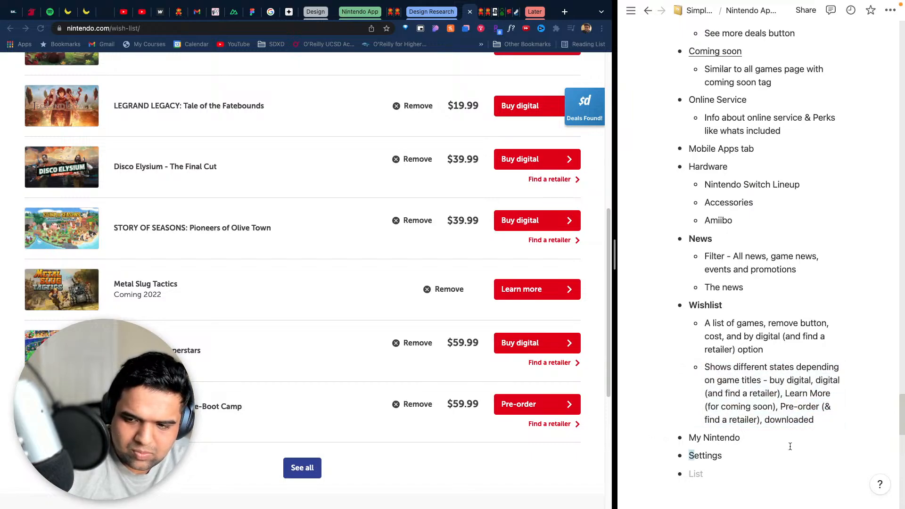
left_click(822, 408)
key("Escape")
left_click(821, 407)
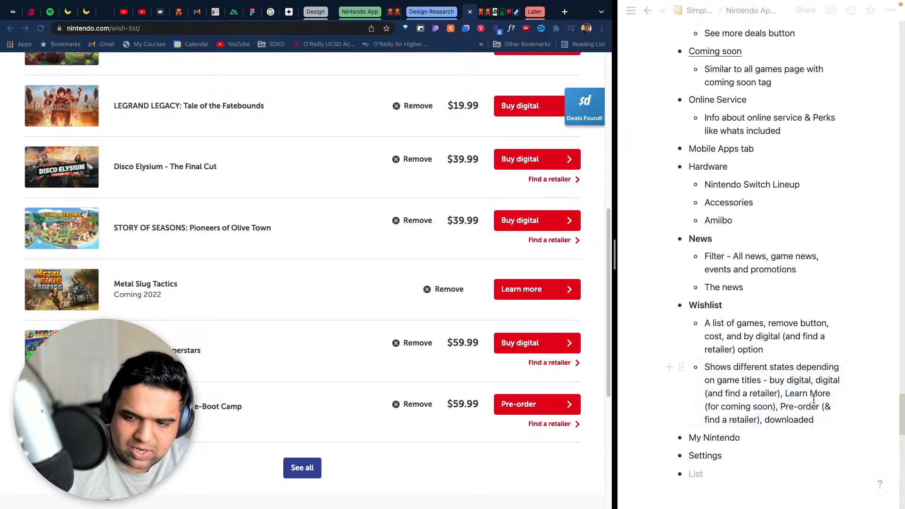
left_click_drag(832, 393, 753, 392)
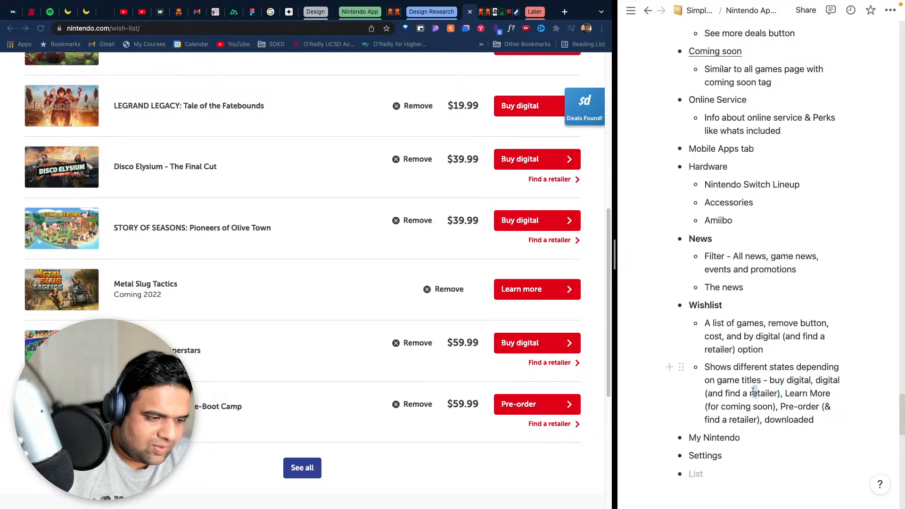
- Edit the end of "Pre-order" in the states sub-bullet so that it reads "Pre-order(& find a retailer)"
left_click(820, 418)
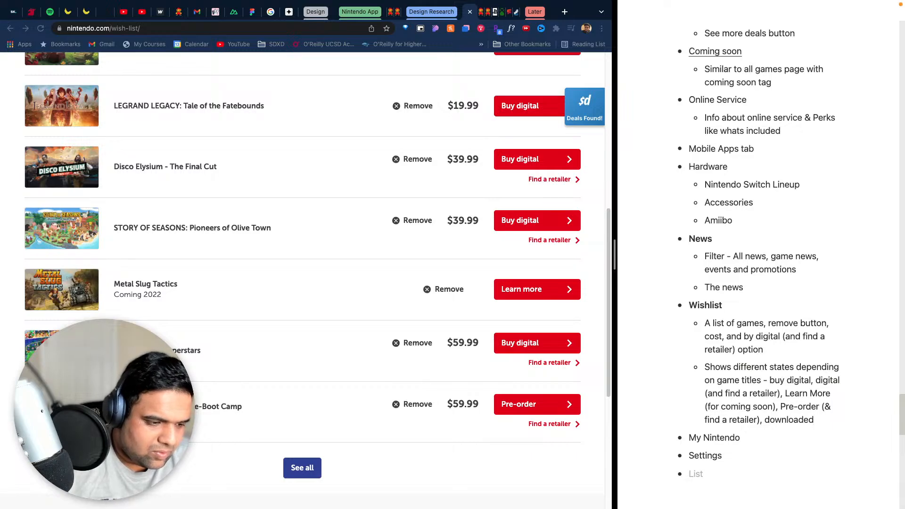
key("BackSpace")
type("d")
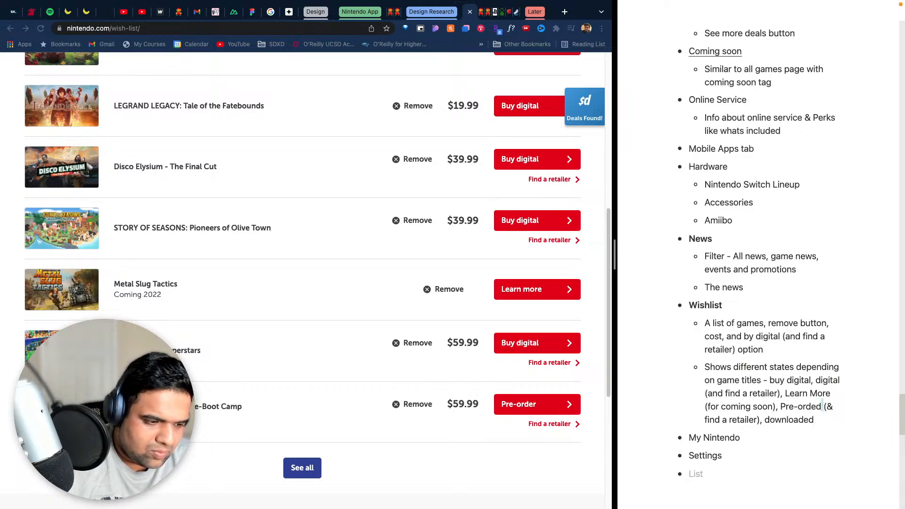
key("BackSpace")
key("BackSpace")
type("r")
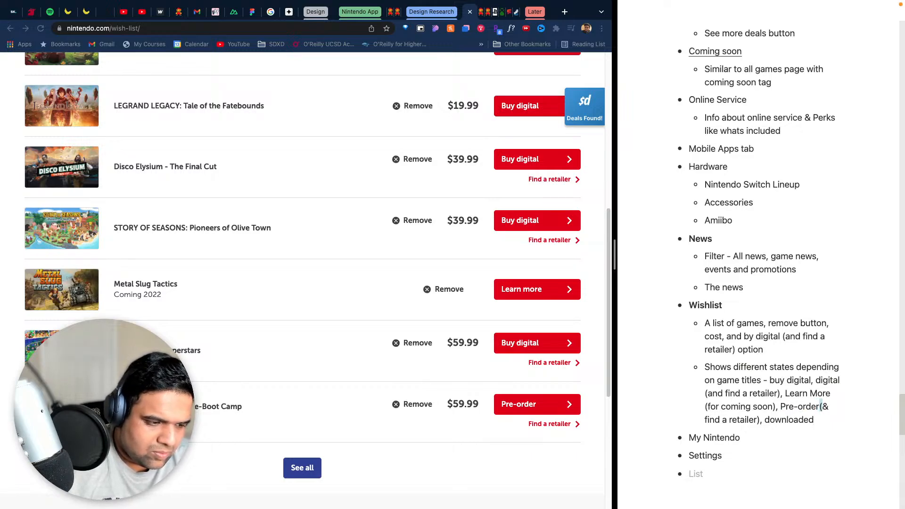
left_click(819, 430)
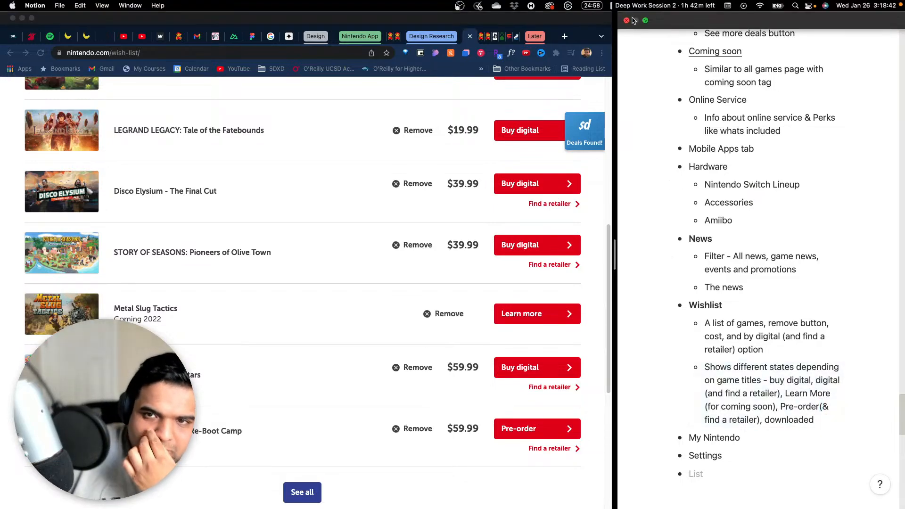
- Go up to the Simple Notebook page, reopen Nintendo App Redesign and return to the Wishlist notes
left_click(699, 10)
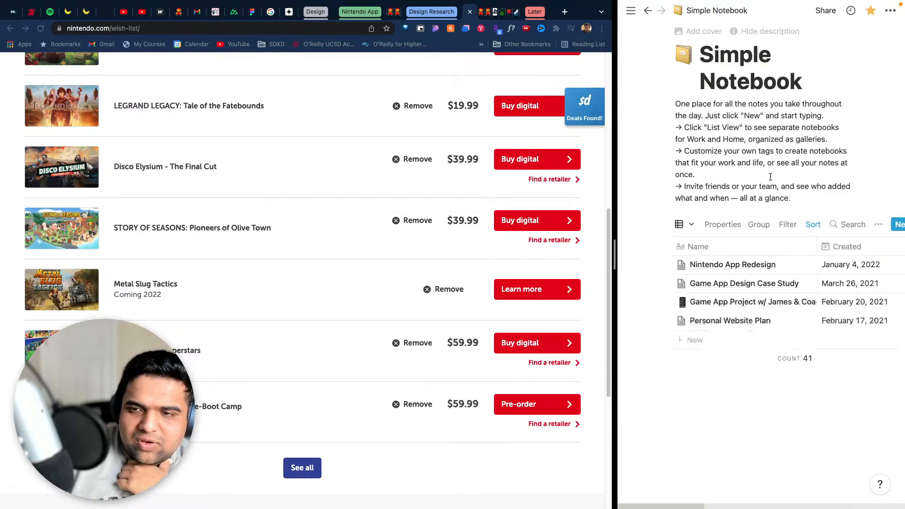
left_click(793, 266)
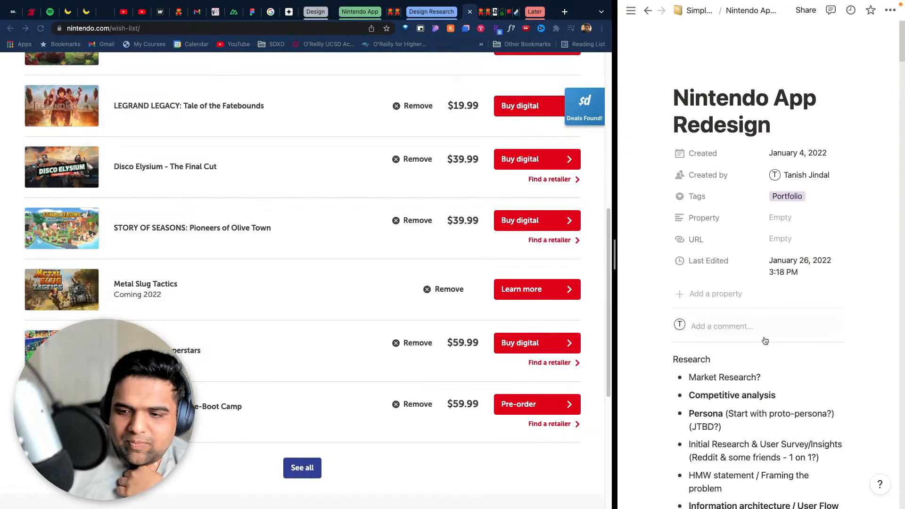
scroll(787, 391, "down", 20)
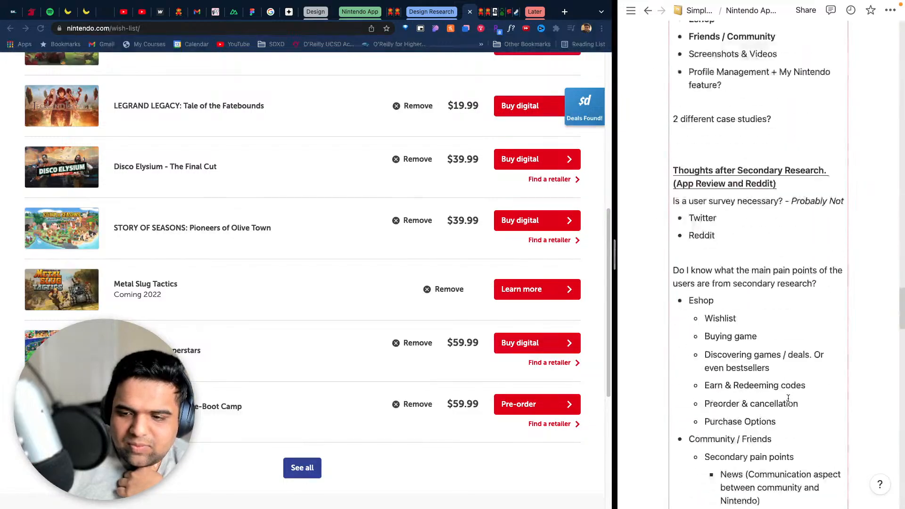
scroll(784, 379, "up", 15)
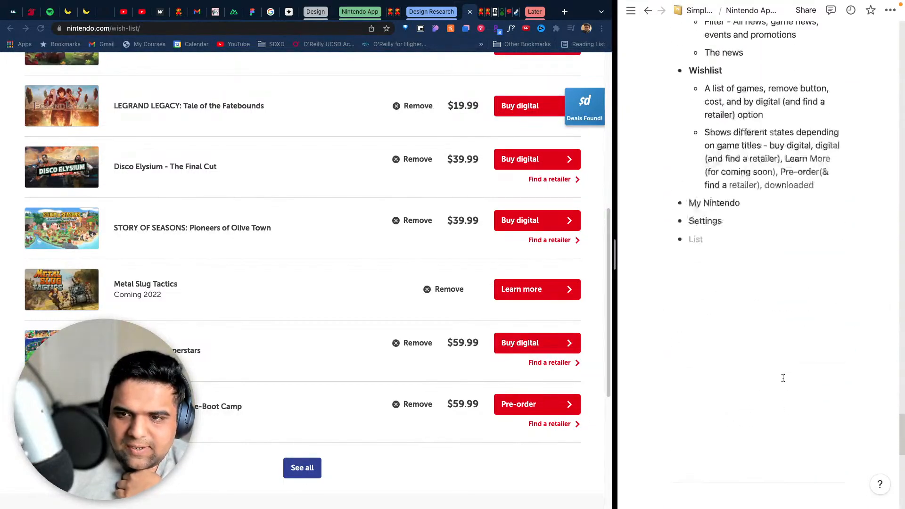
scroll(803, 378, "down", 1)
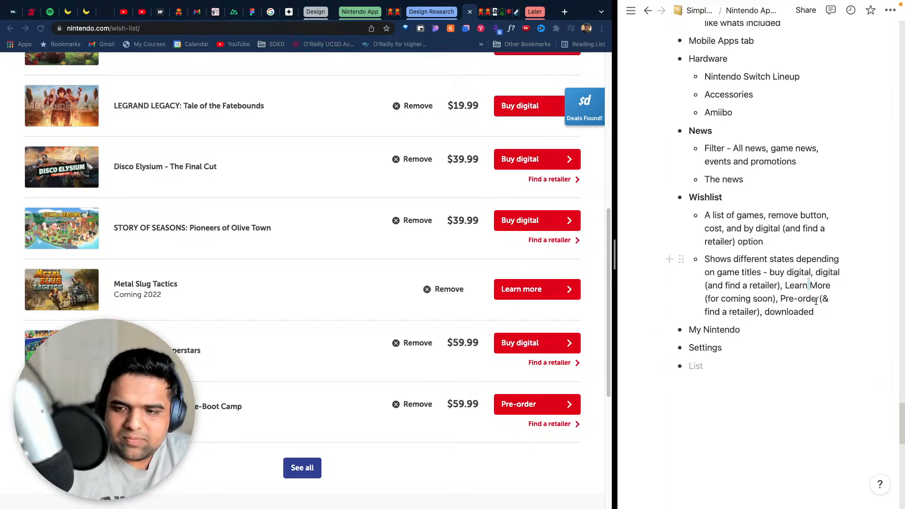
left_click_drag(780, 270, 783, 270)
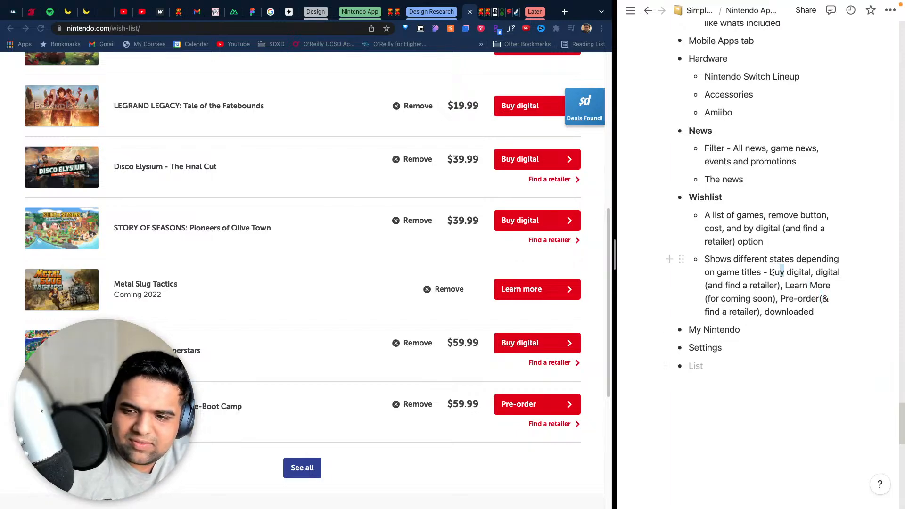
left_click(775, 418)
left_click(774, 380)
left_click_drag(767, 375, 729, 385)
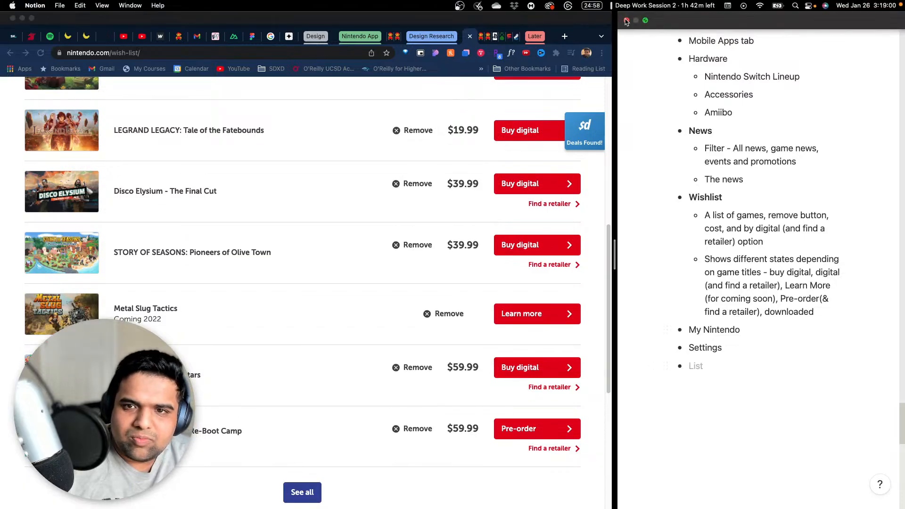
- Close the notes window and relaunch Notion through the system search
left_click(626, 21)
key("cmd+space")
type("notion")
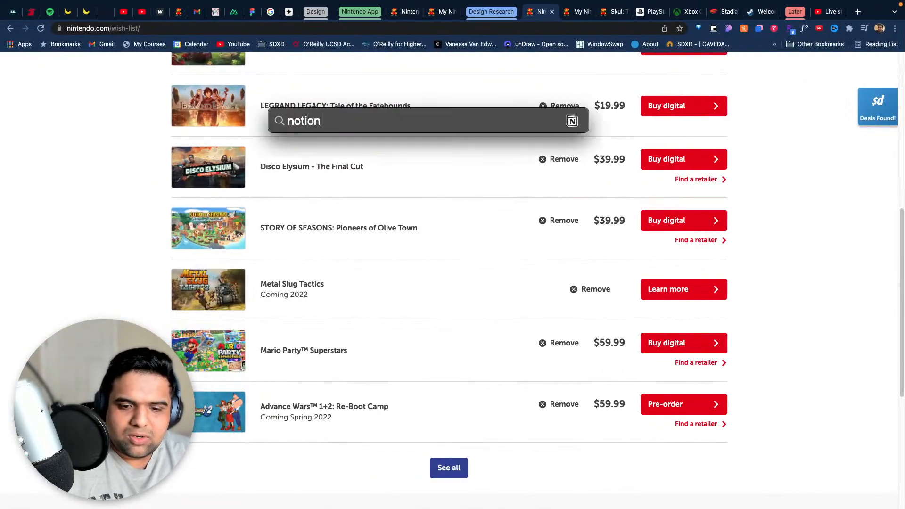
key("Return")
- Put the reopened Notion window in split view beside the full-screen browser showing the Nintendo wish list
key("ctrl+Up")
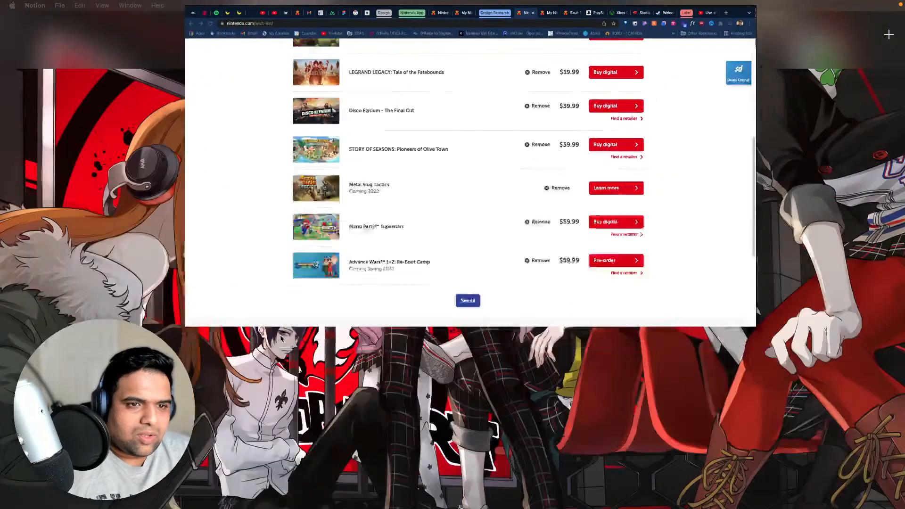
left_click_drag(1, 7, 552, 55)
left_click(553, 49)
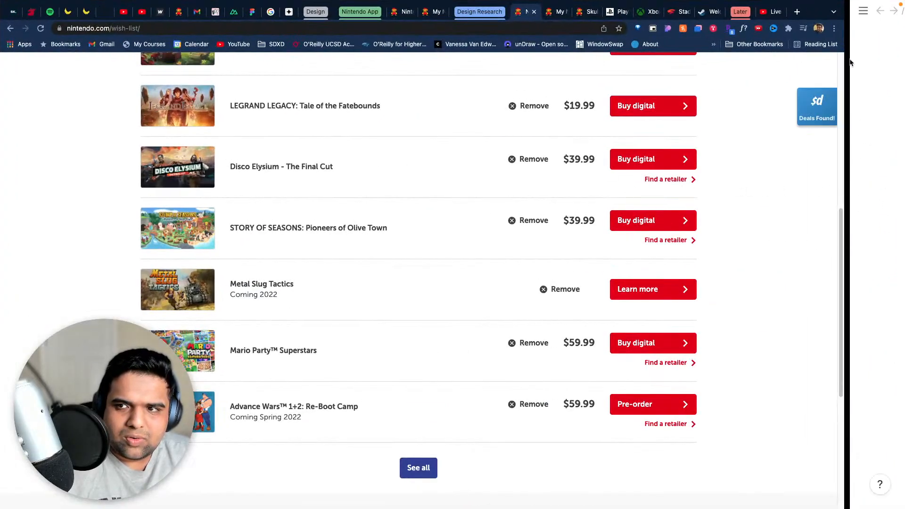
key("ctrl+Up")
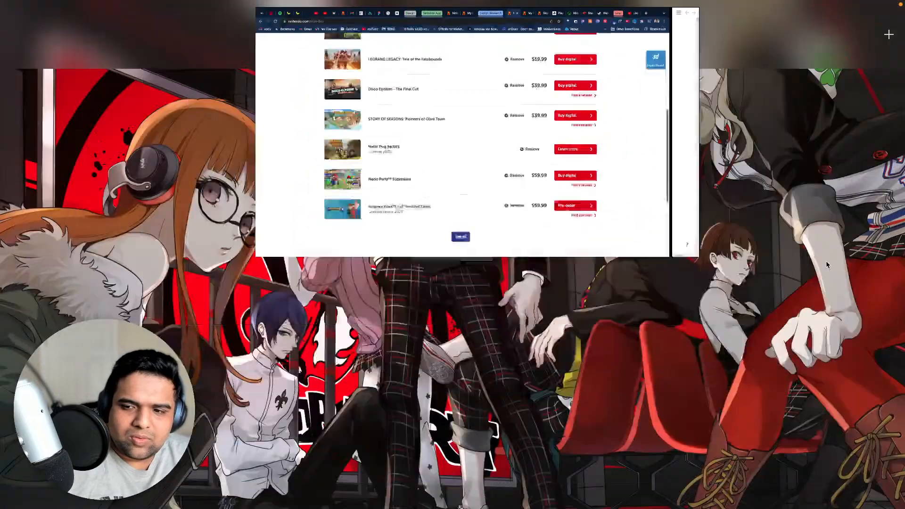
left_click(521, 36)
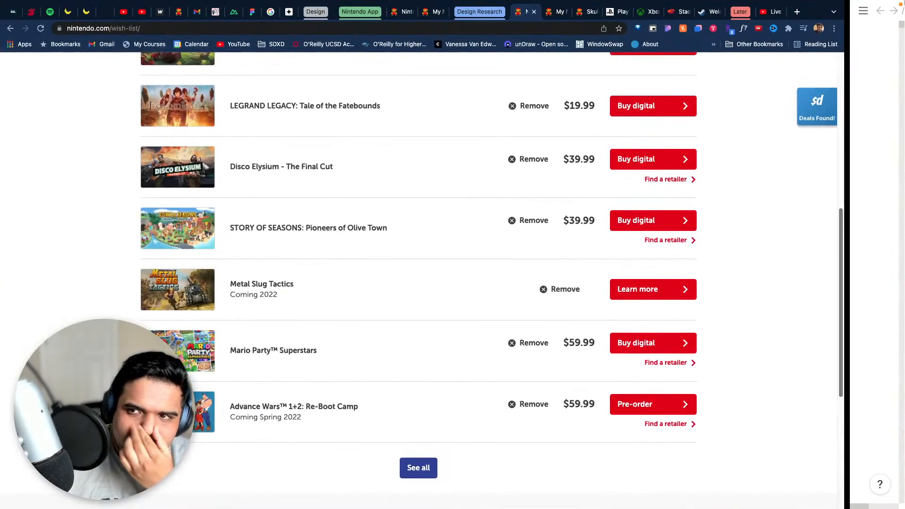
- Tile the Notion notes with the full-screen Chrome window from the desktop overview and widen Chrome's half of the split
left_click(877, 20)
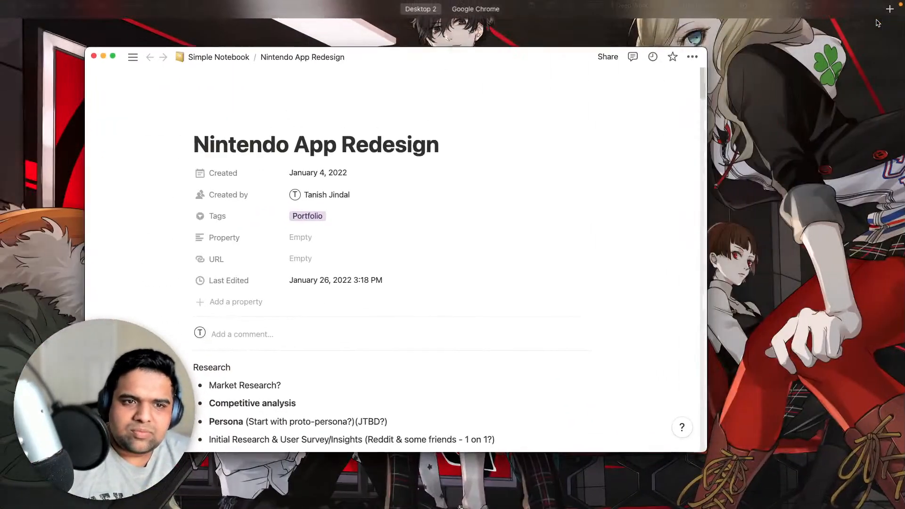
key("ctrl+Up")
left_click_drag(511, 170, 524, 28)
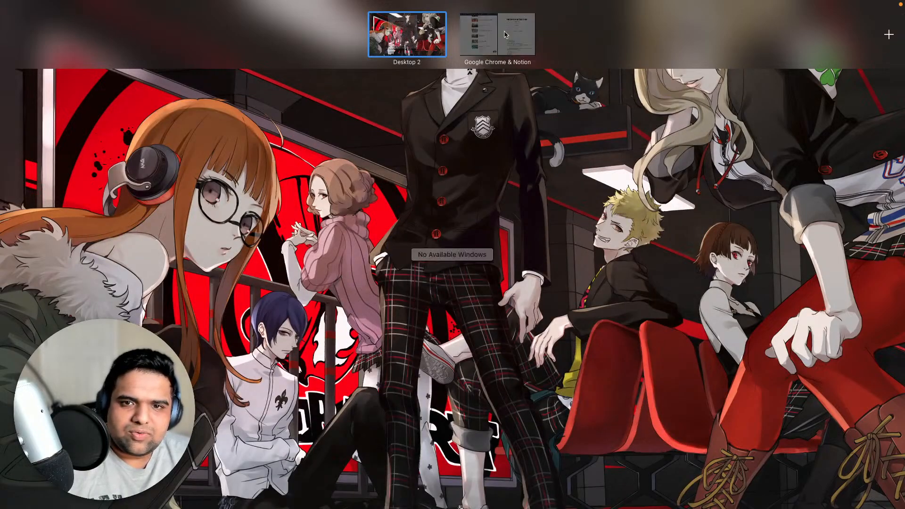
left_click(524, 30)
scroll(475, 315, "down", 20)
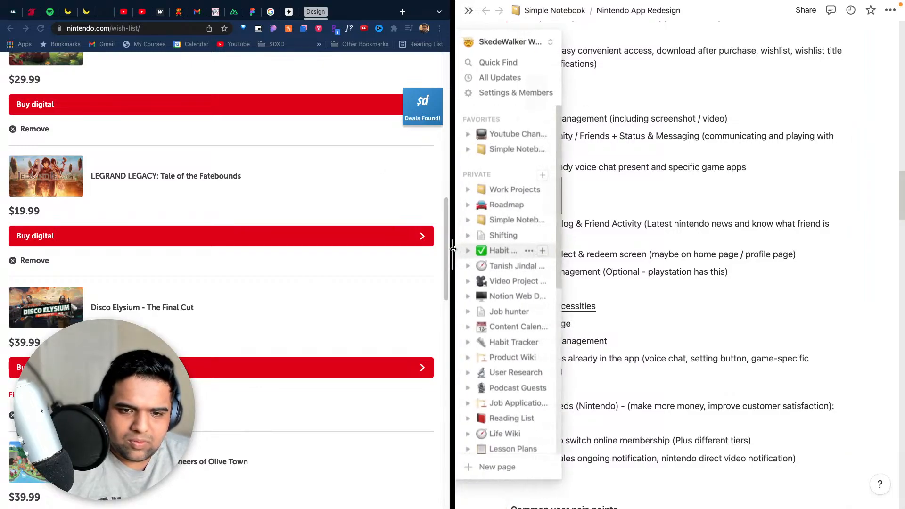
left_click_drag(456, 245, 603, 245)
- End the Wishlist states sub-bullet with a period after "downloaded" and move the game-list sub-bullet below it
scroll(816, 279, "down", 20)
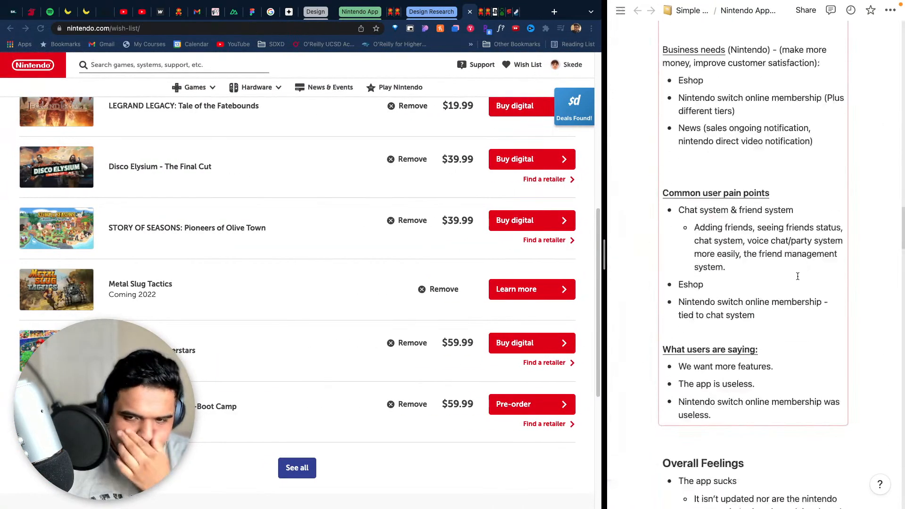
scroll(796, 275, "up", 8)
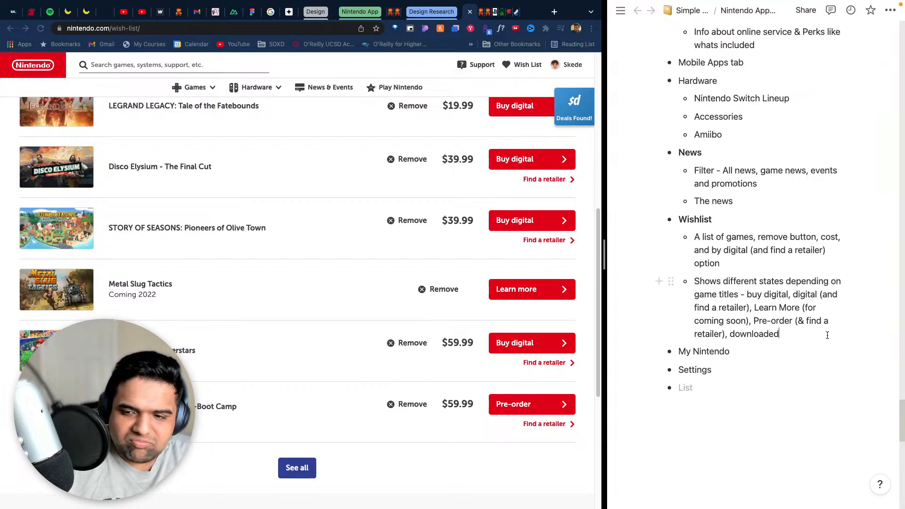
type(".")
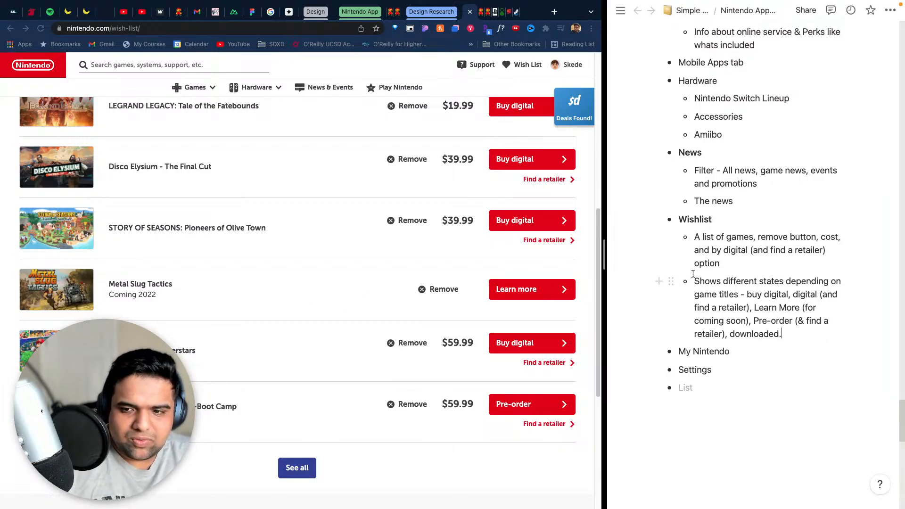
left_click_drag(670, 237, 684, 333)
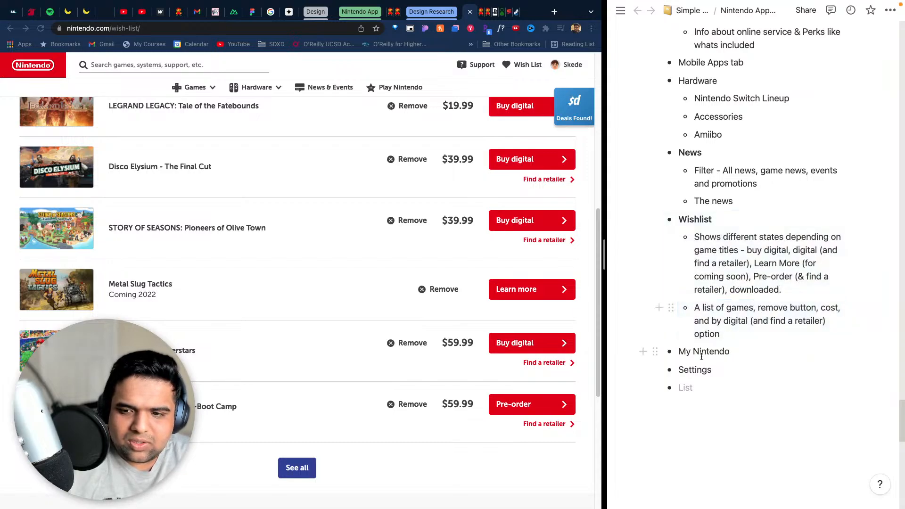
- Reword the game-list sub-bullet to "A list of games each with remove button, cost, and purchase states"
left_click(757, 307)
key("BackSpace")
key("BackSpace")
type("each")
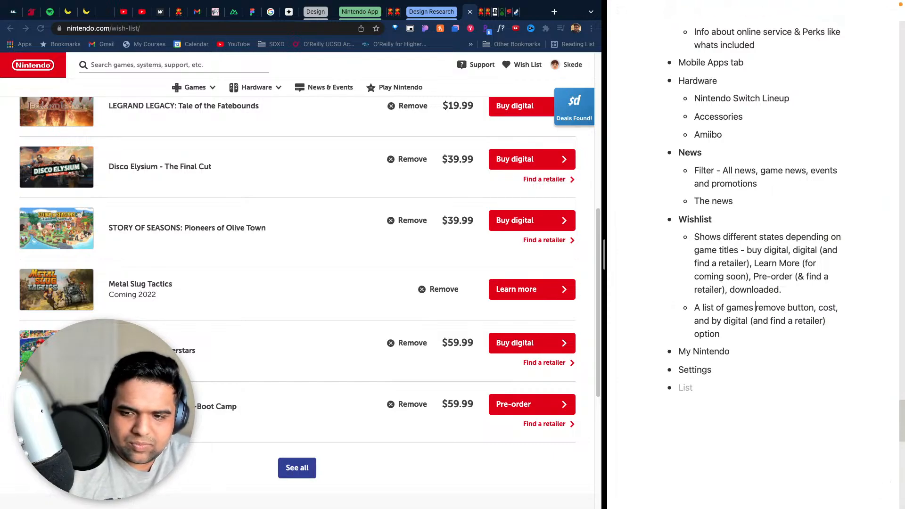
type(" with")
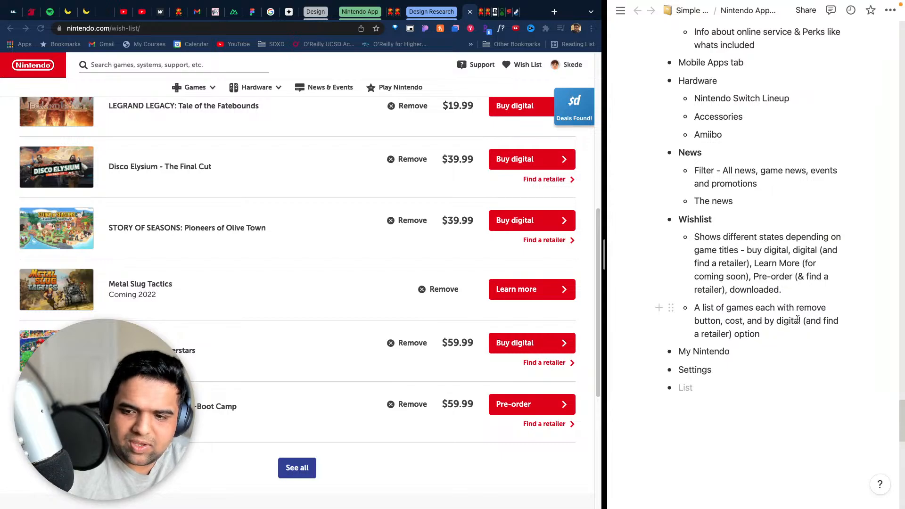
left_click_drag(800, 322, 764, 320)
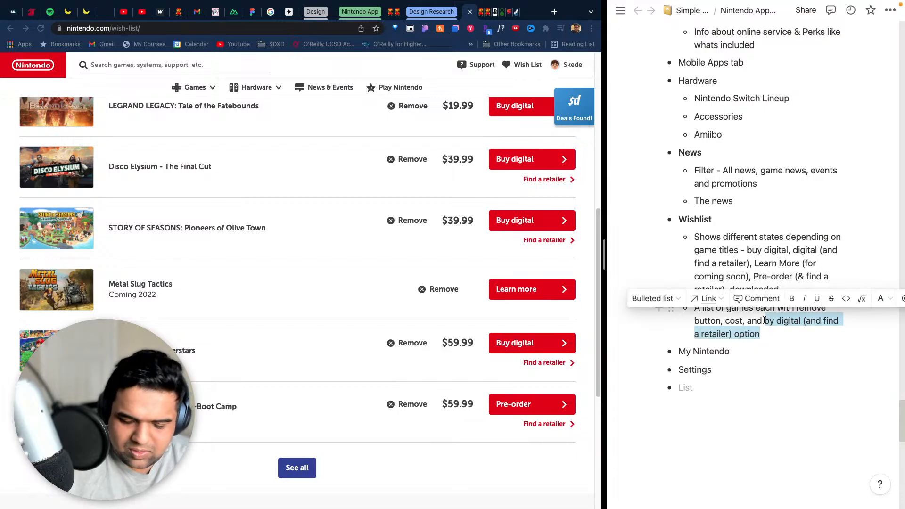
type("purchase")
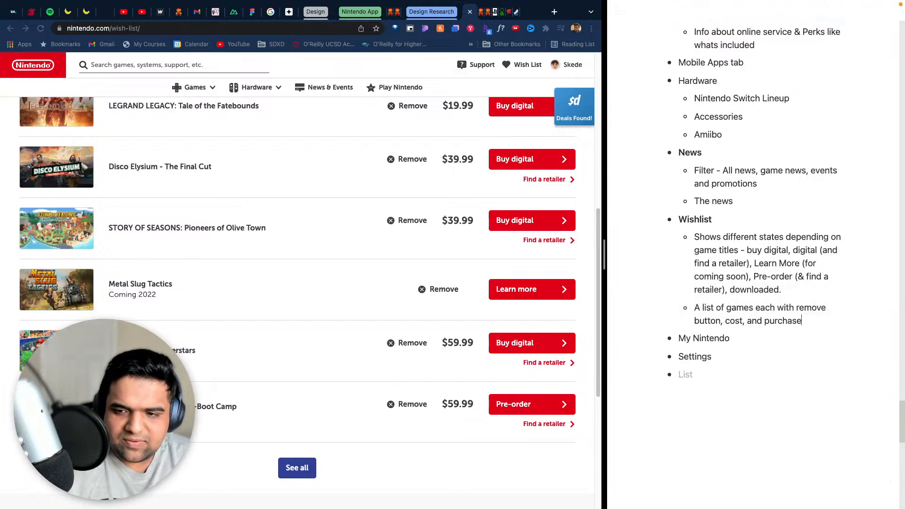
type(" states")
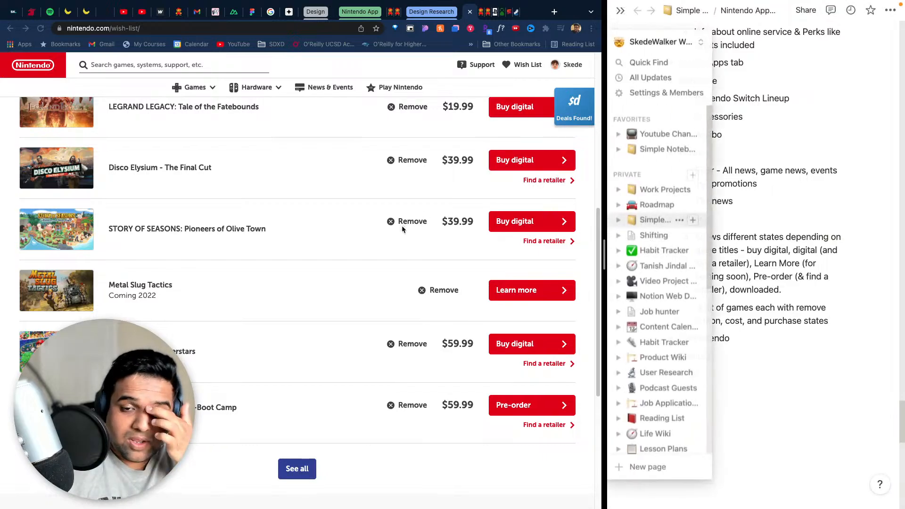
- Look over the Nintendo wish list page from end to end and examine its sort options
scroll(400, 231, "up", 8)
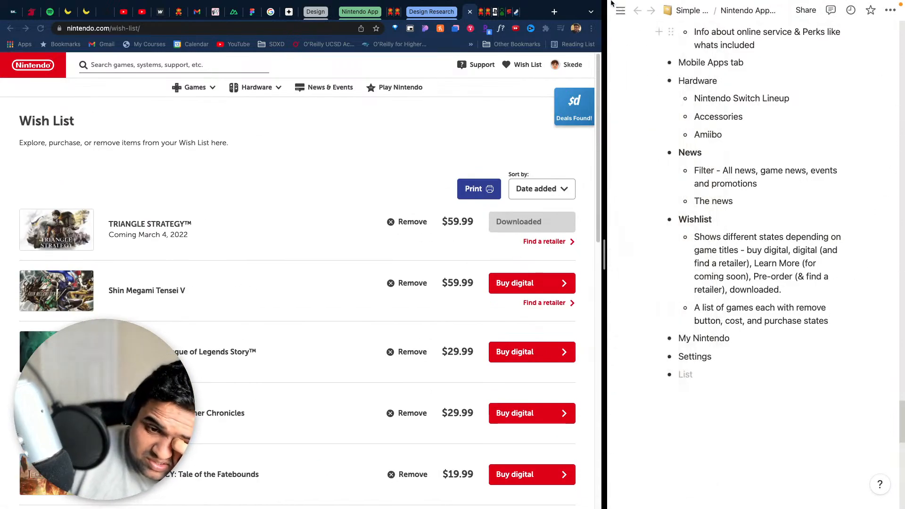
scroll(337, 287, "down", 10)
scroll(377, 299, "up", 4)
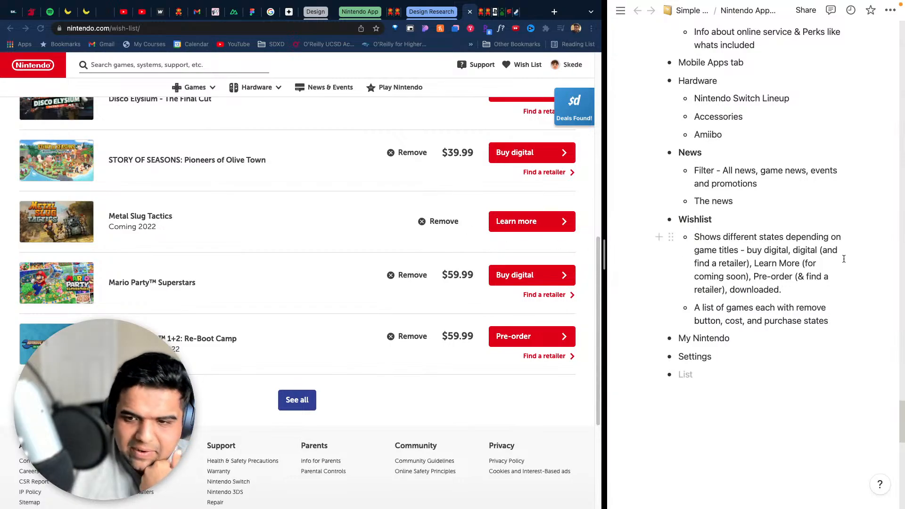
scroll(429, 255, "up", 5)
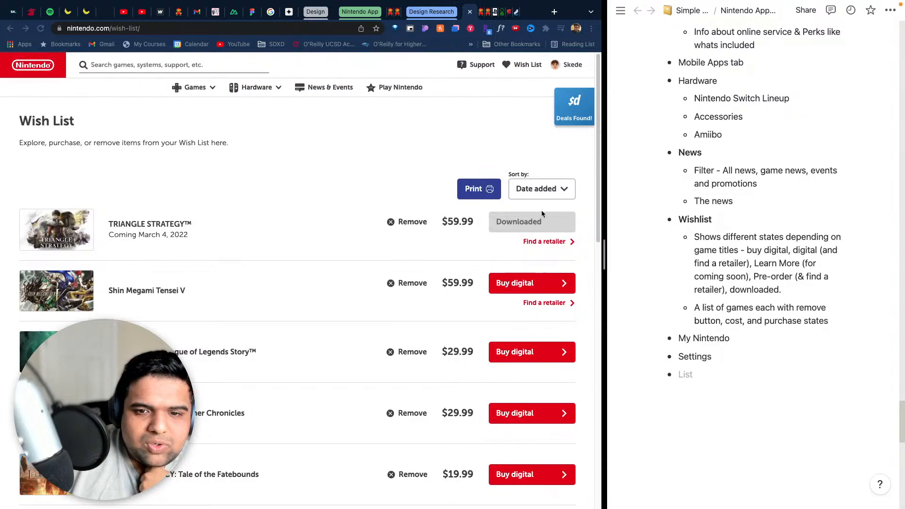
left_click(559, 194)
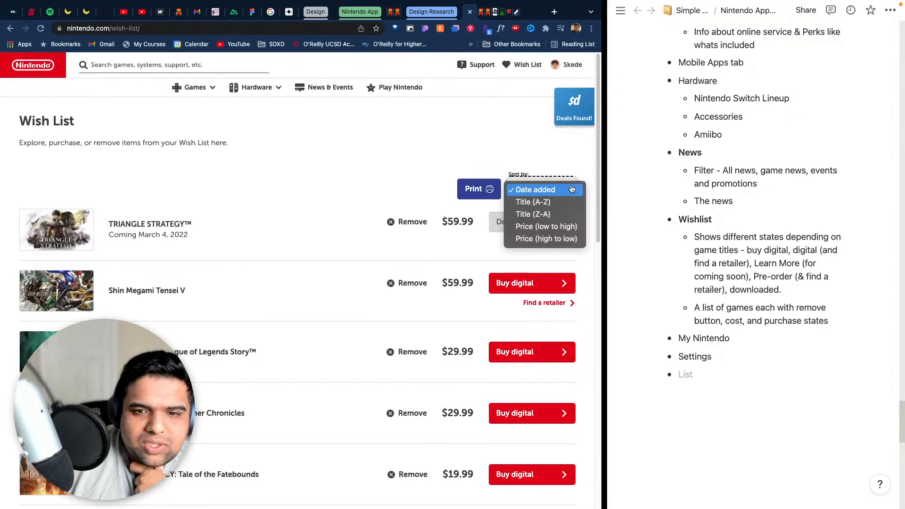
left_click(557, 158)
- Insert a "Sort filter" sub-bullet above the game-list item under Wishlist, and recheck the website's sort options
left_click(726, 230)
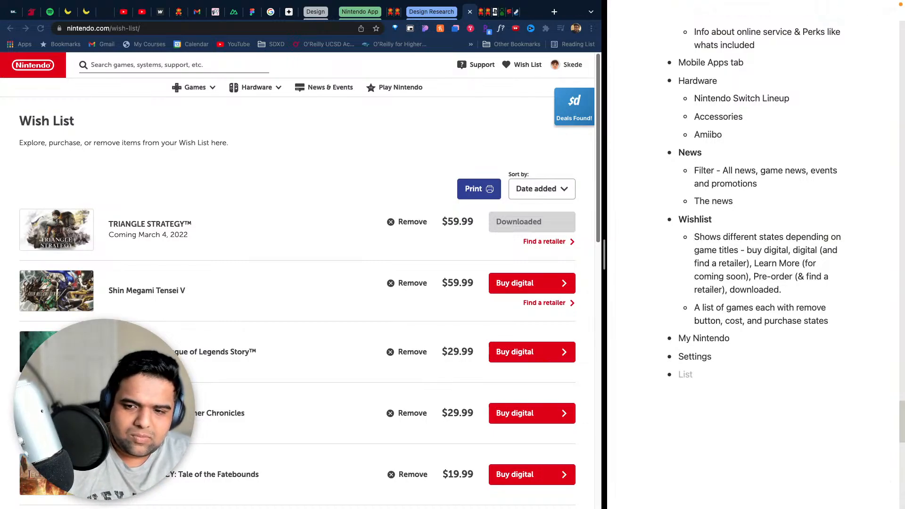
left_click(811, 288)
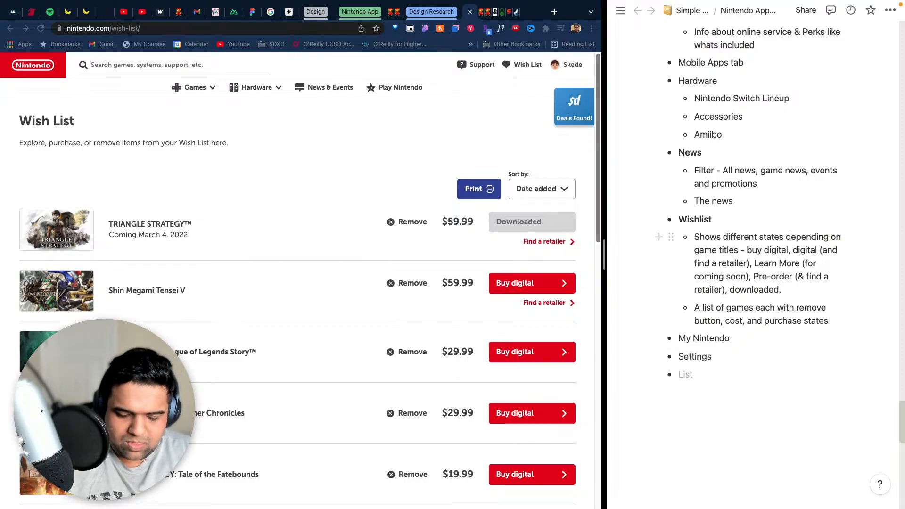
key("Return")
type("Filter")
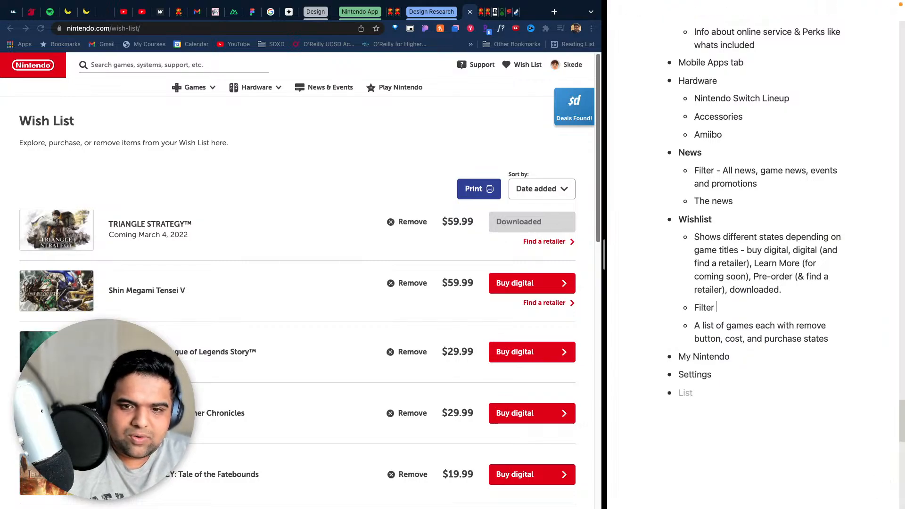
type(" for")
key("BackSpace")
key("BackSpace")
key("BackSpace")
key("BackSpace")
key("BackSpace")
key("BackSpace")
key("BackSpace")
key("BackSpace")
key("BackSpace")
key("BackSpace")
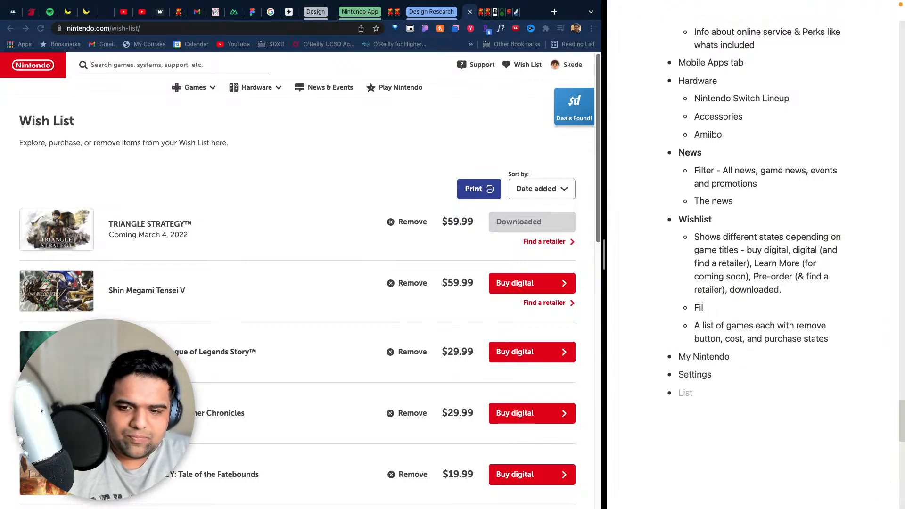
type("S")
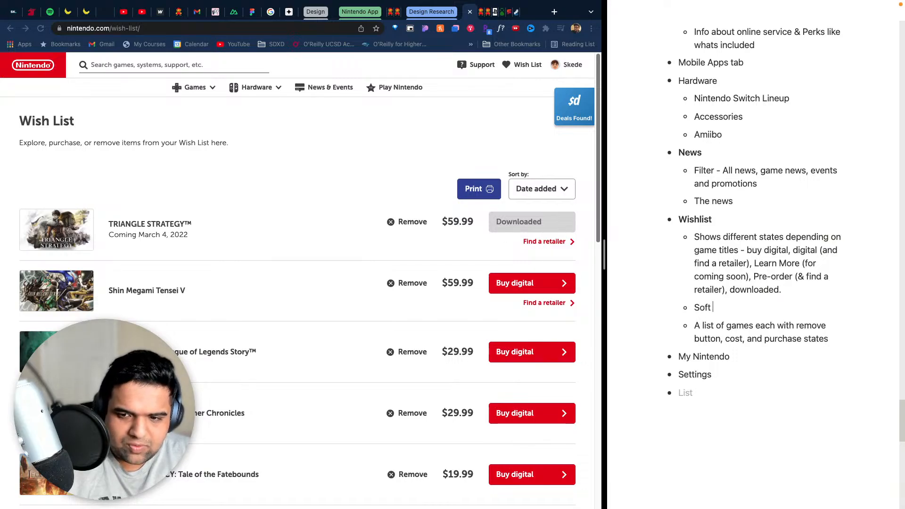
type("ort filt")
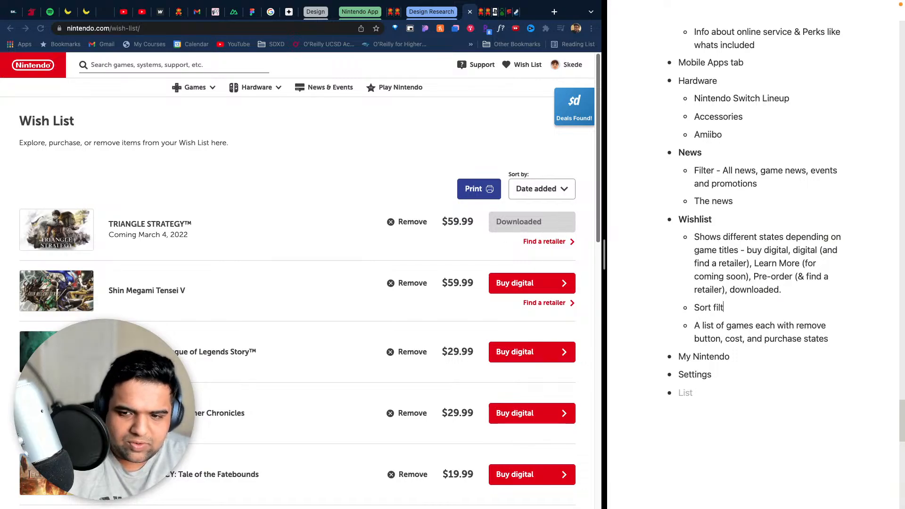
type("er")
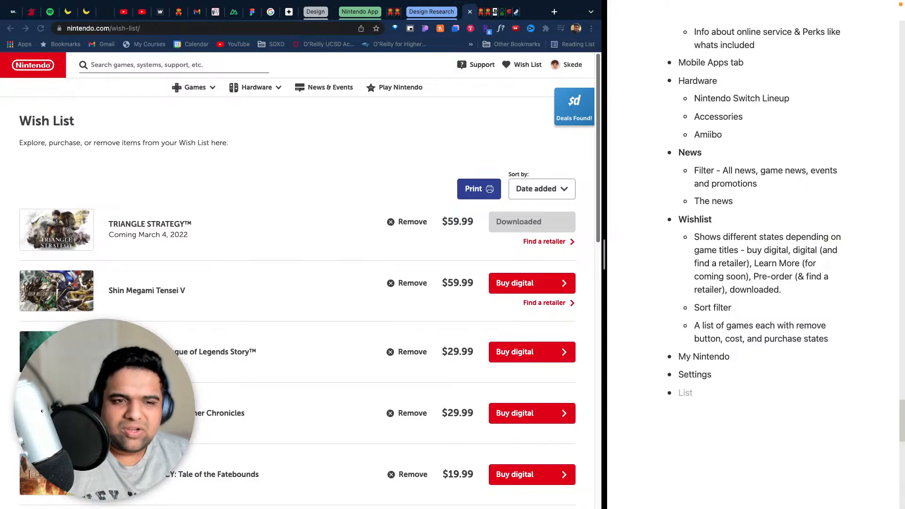
left_click(549, 179)
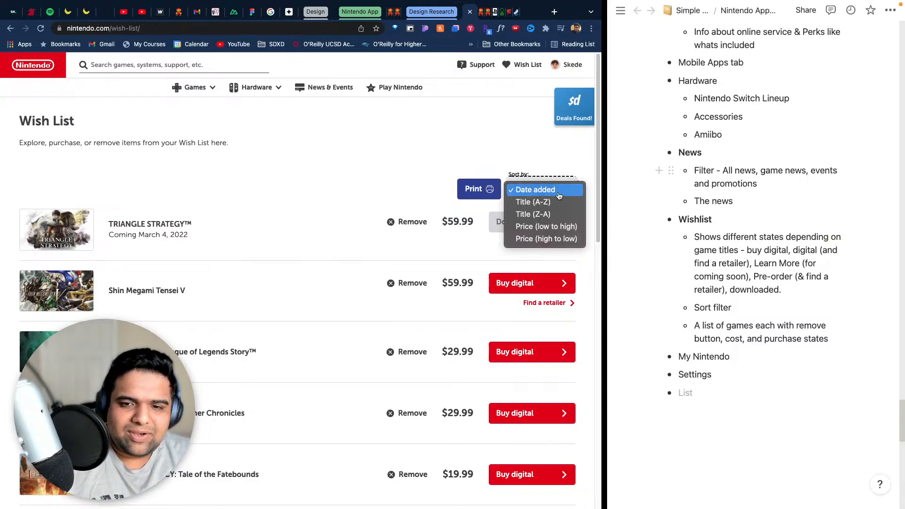
left_click(524, 120)
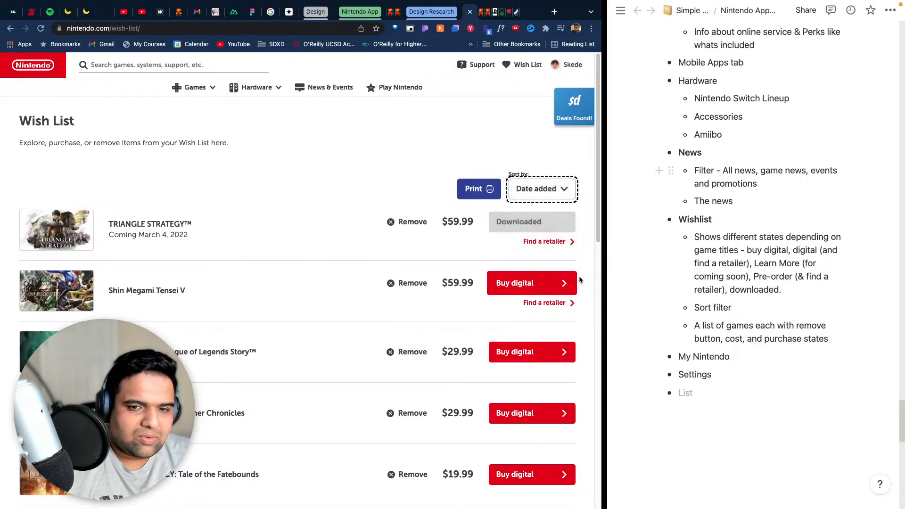
- Check the end of the wish list page and add a "See All button" sub-bullet as the last Wishlist item
scroll(471, 236, "down", 15)
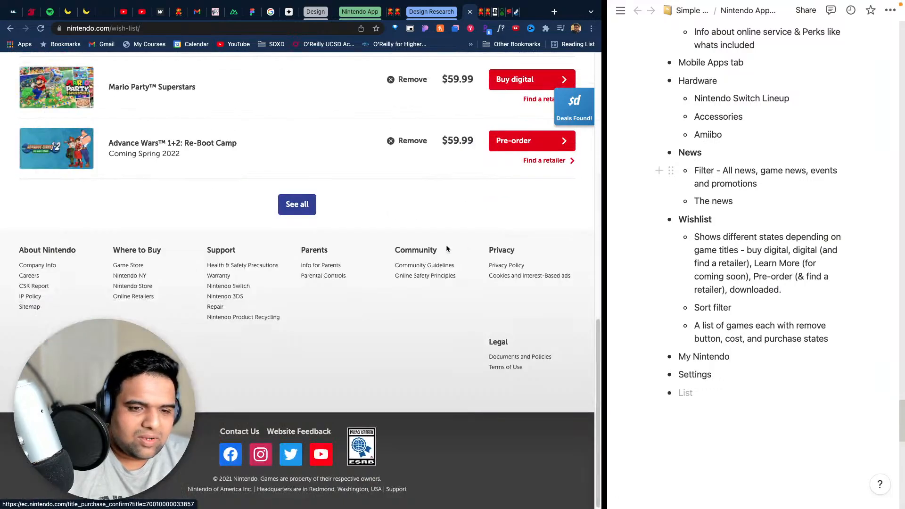
scroll(754, 235, "down", 3)
scroll(755, 236, "up", 10)
scroll(694, 283, "down", 10)
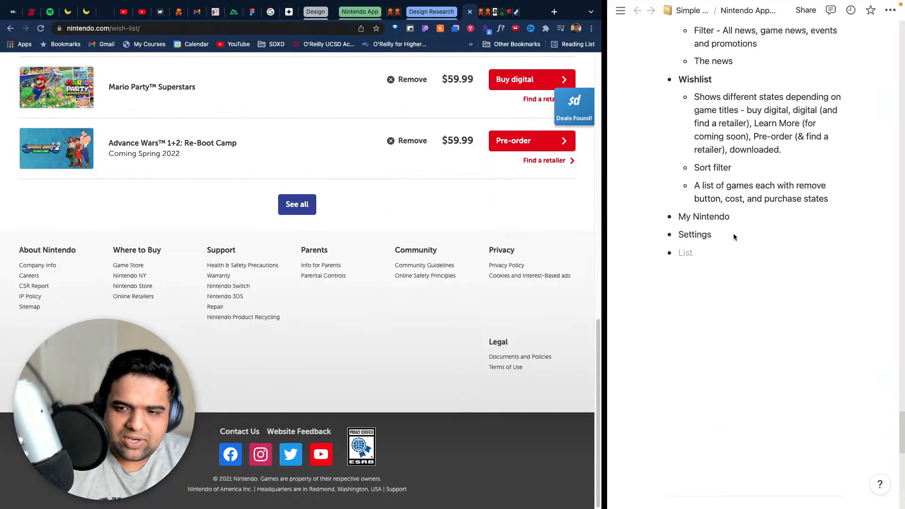
left_click(841, 197)
key("Return")
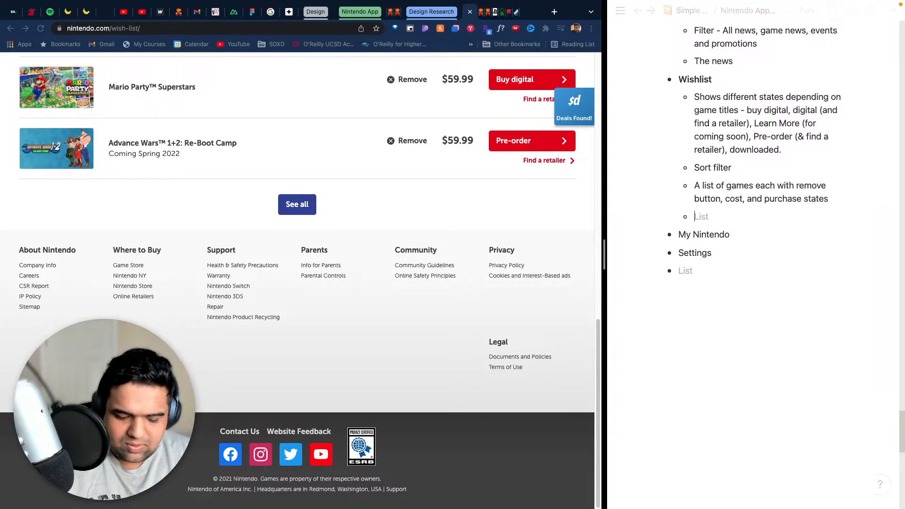
type("Seen")
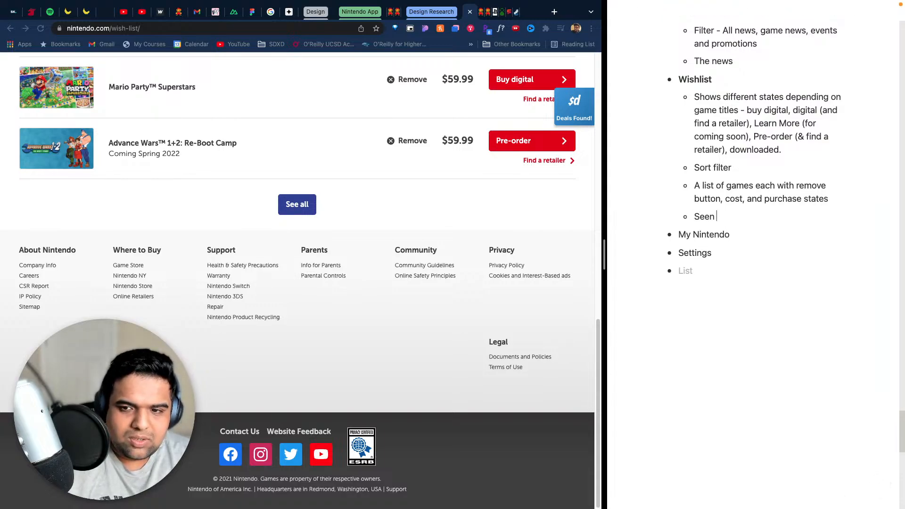
key("BackSpace")
key("BackSpace")
type("All ")
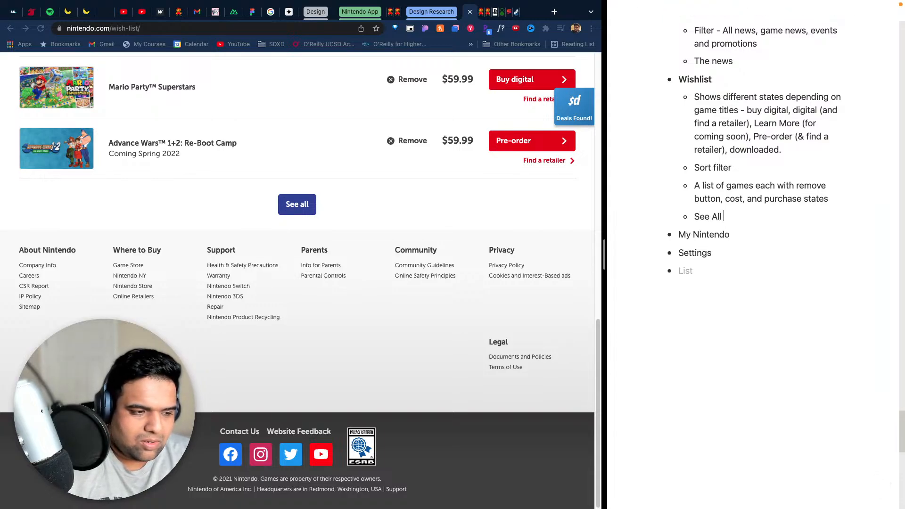
type("button")
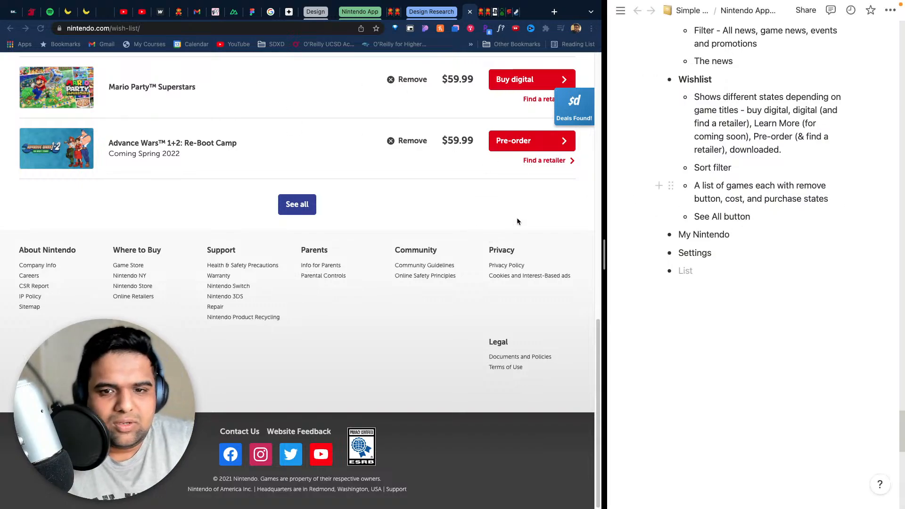
- Go to the Nintendo website's home page and look through its promotional, game and hardware sections
scroll(424, 208, "up", 15)
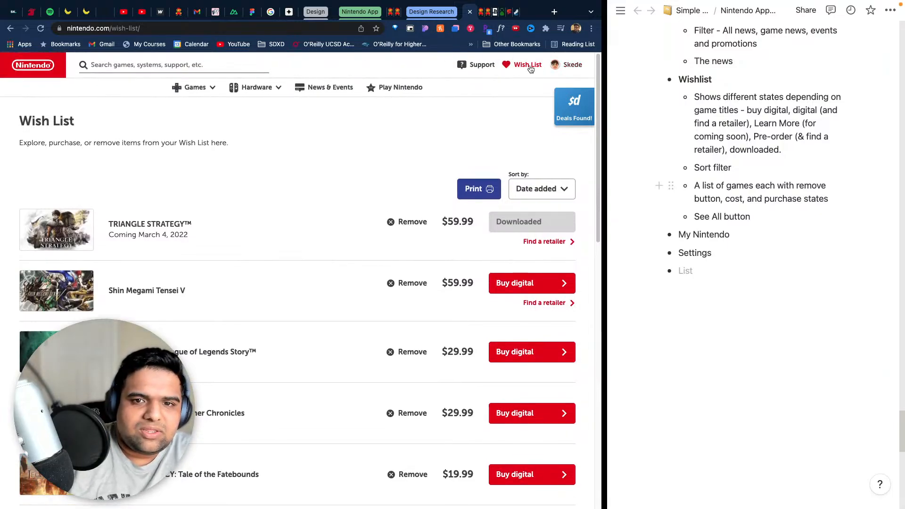
left_click(32, 74)
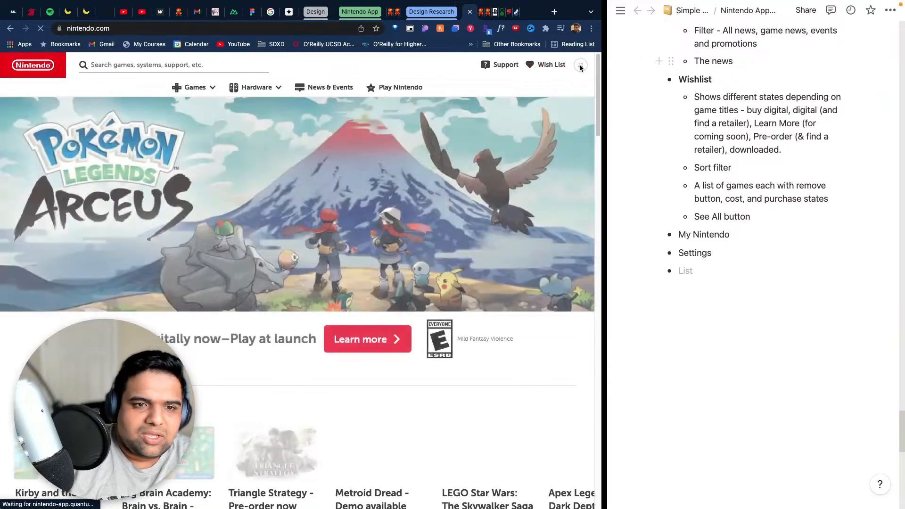
scroll(532, 212, "down", 10)
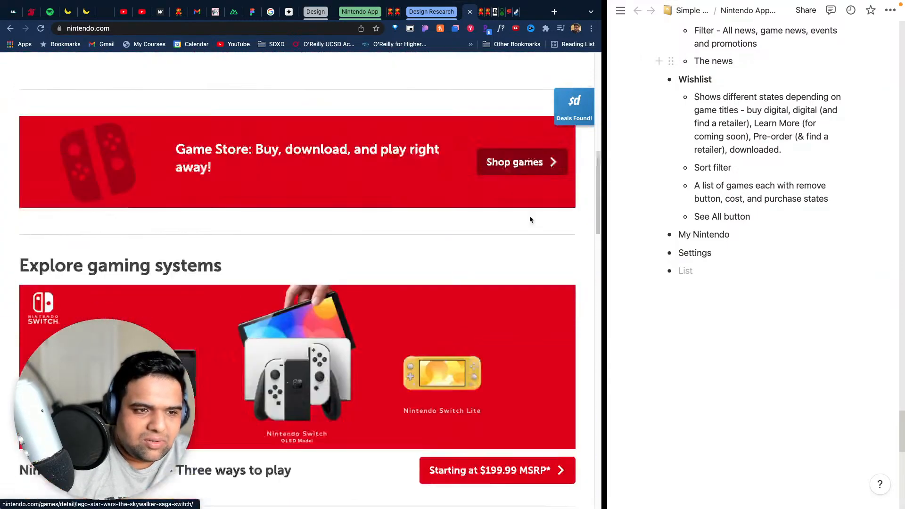
scroll(529, 217, "up", 5)
scroll(530, 215, "down", 20)
scroll(532, 214, "up", 5)
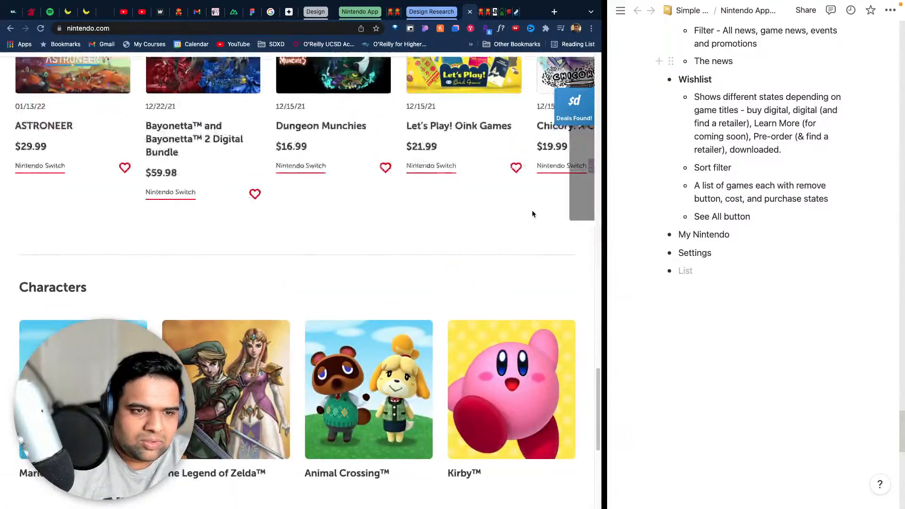
- Look through the home page's new releases, characters and news sections and check what the account panel offers
scroll(532, 213, "up", 5)
scroll(533, 210, "down", 8)
scroll(368, 196, "up", 9)
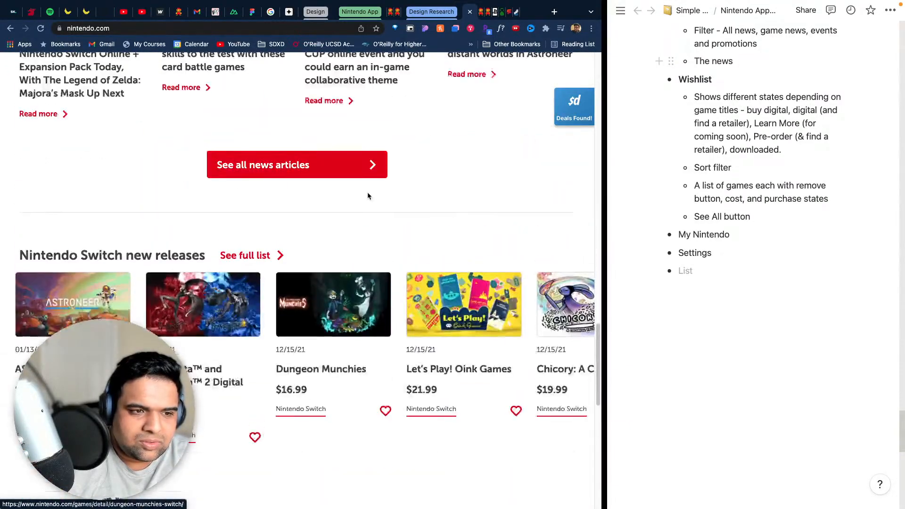
scroll(368, 196, "up", 10)
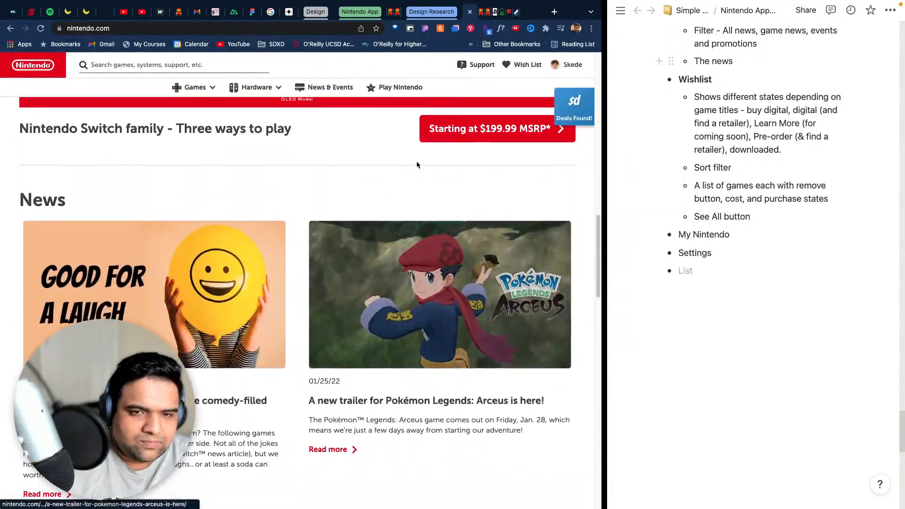
left_click(567, 65)
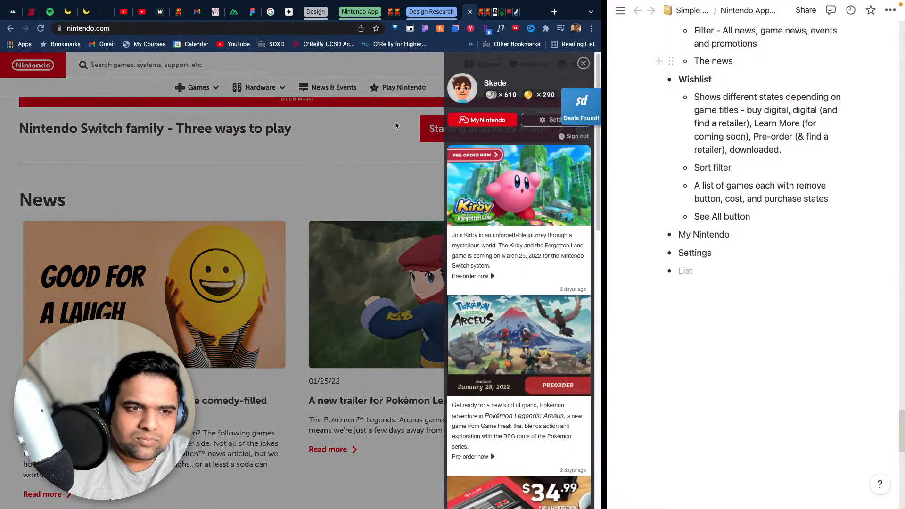
left_click(294, 152)
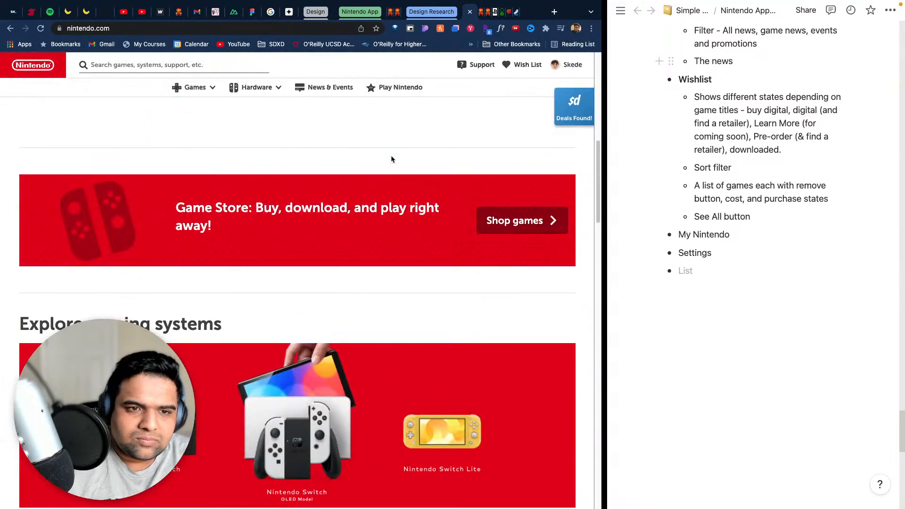
- Go to the My Nintendo site from the account panel, sign in and look over its points and news areas
left_click(568, 64)
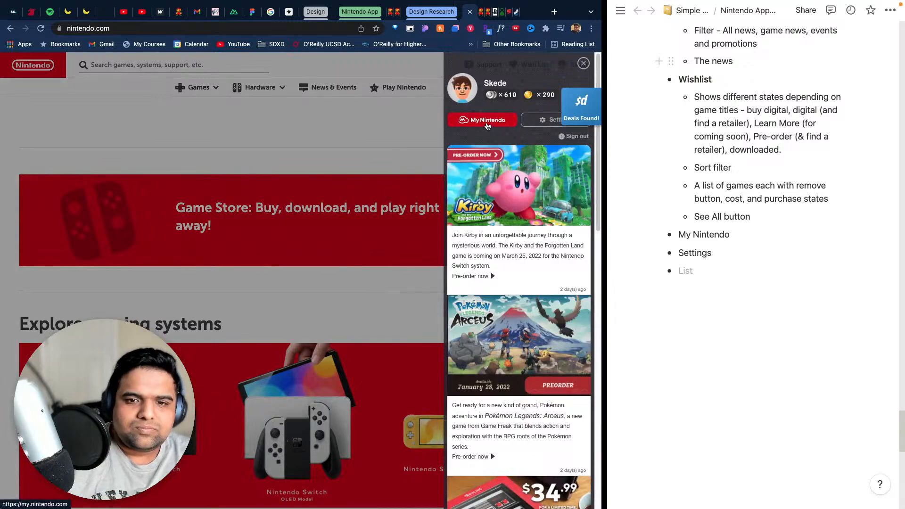
left_click(482, 120)
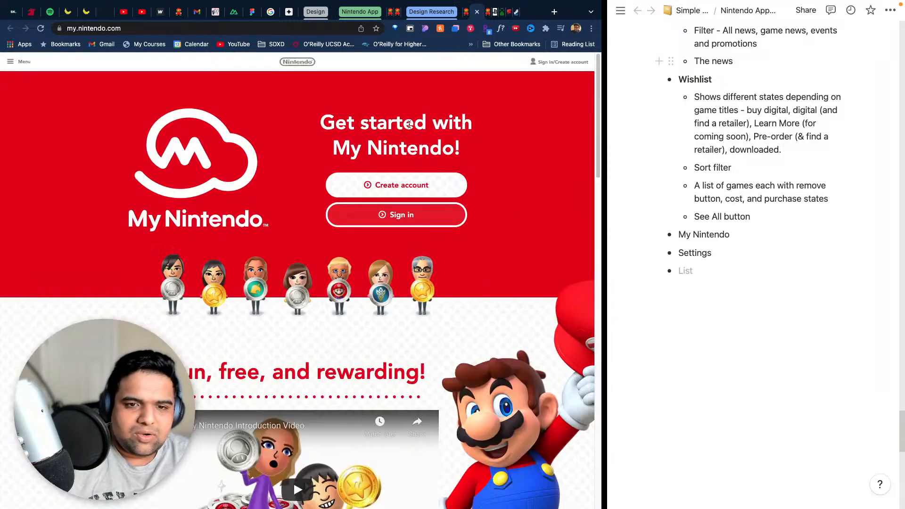
left_click(400, 213)
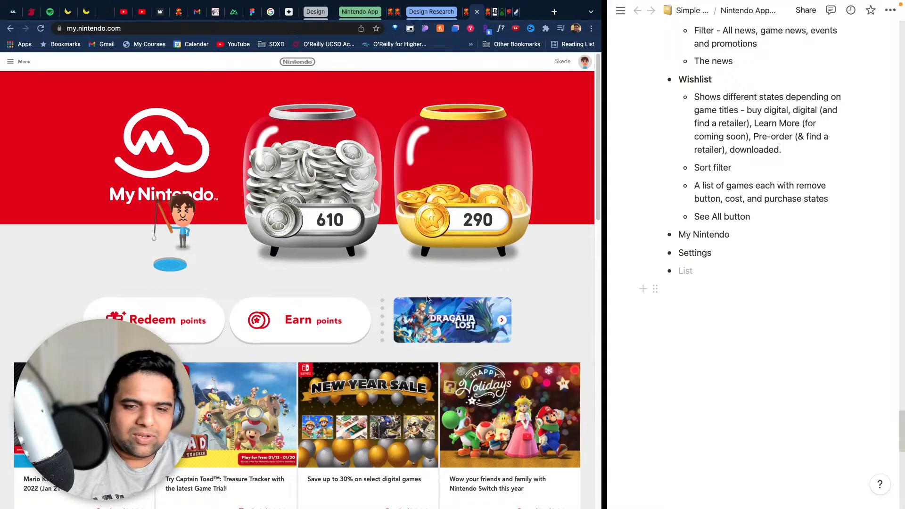
scroll(562, 320, "down", 3)
scroll(562, 312, "up", 3)
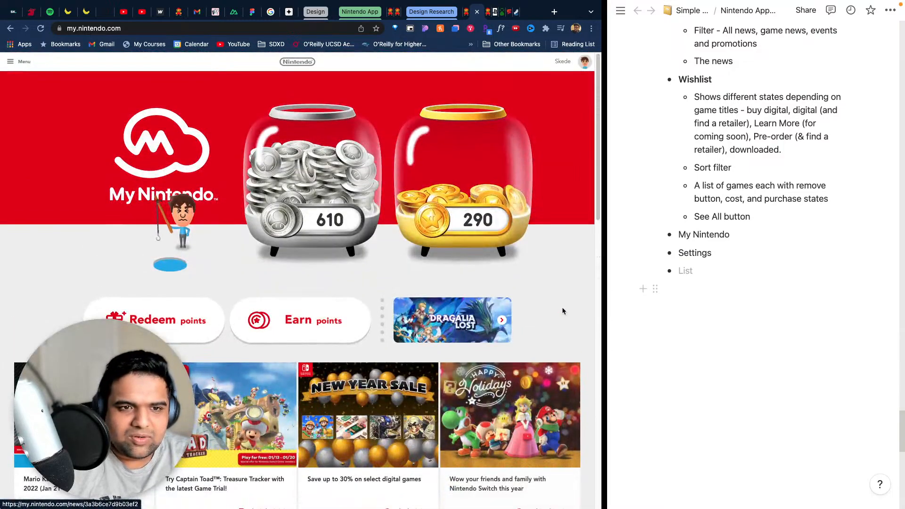
scroll(562, 307, "down", 5)
scroll(562, 306, "up", 5)
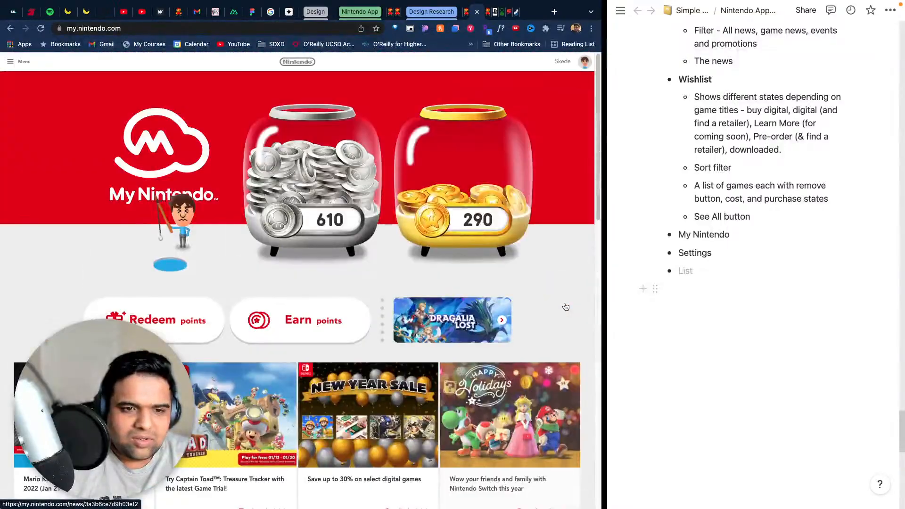
- Add "Redeem Points" and "Earn Points" as sub-bullets under My Nintendo in the notes
left_click(726, 245)
left_click(744, 232)
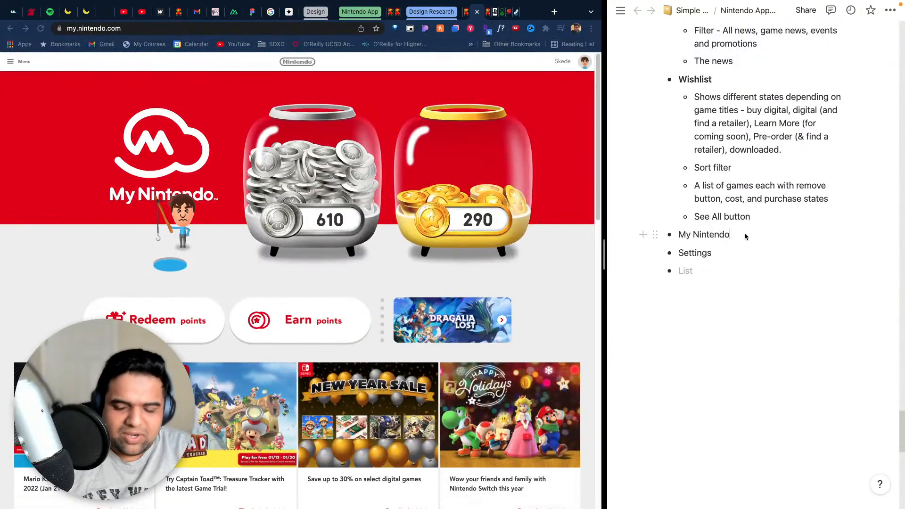
key("Return")
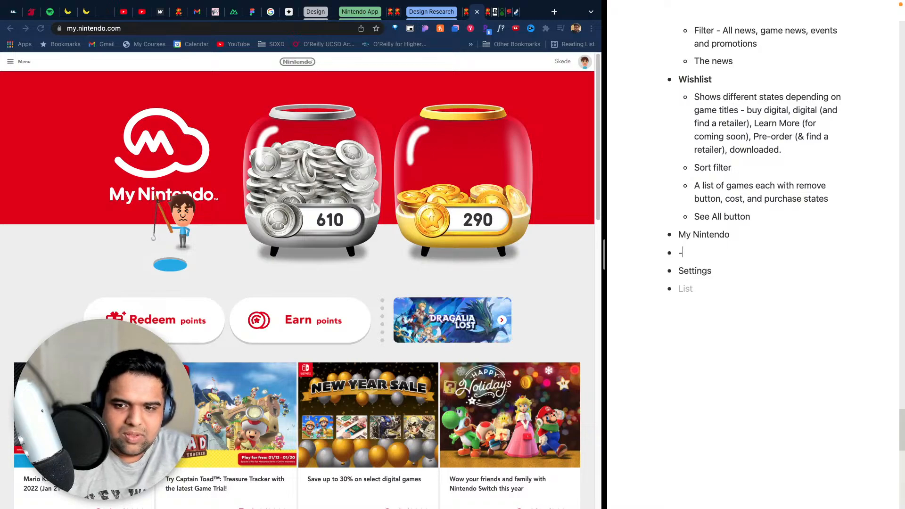
key("Tab")
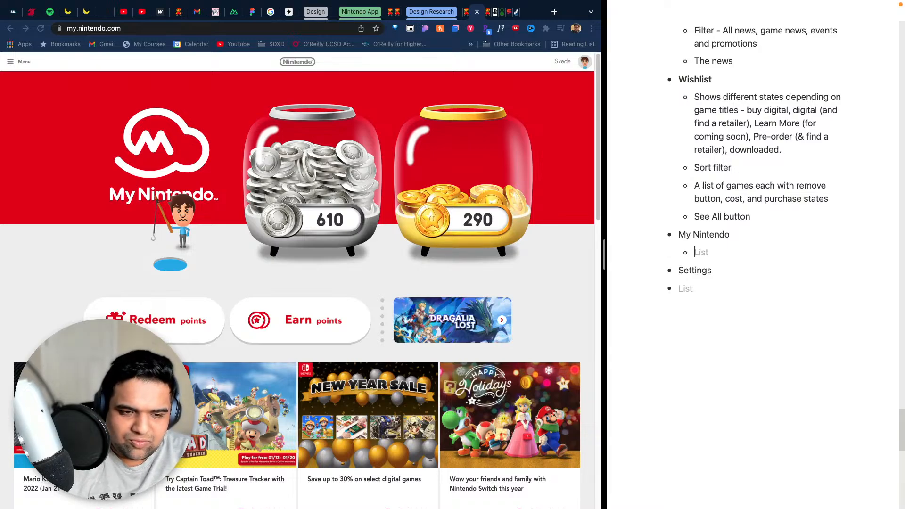
type("Redeem Po")
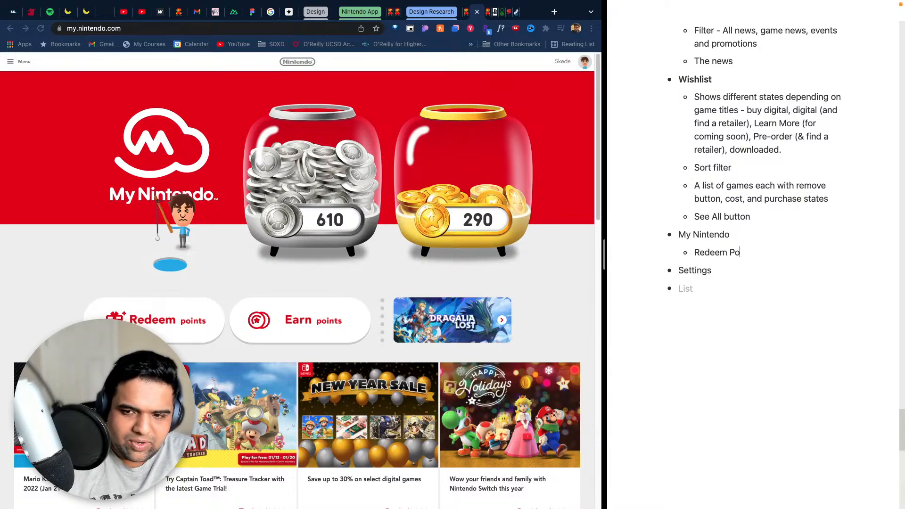
type("ints")
key("Return")
type("Earn")
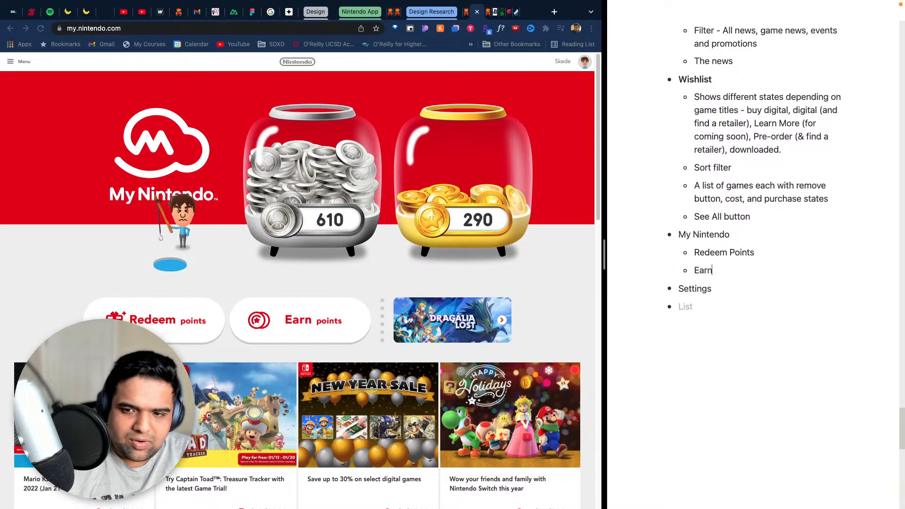
type(" Points")
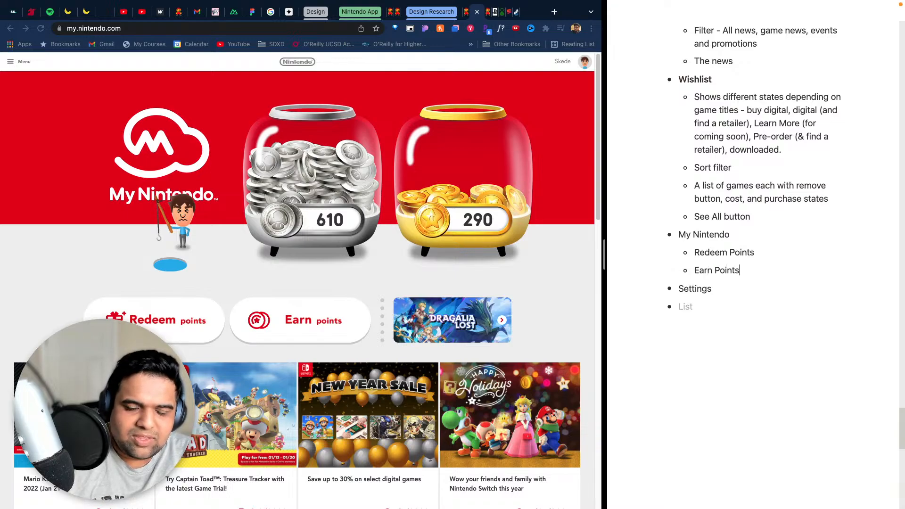
- Insert a "Platinum and gold coin you have" sub-bullet above "Redeem Points" under My Nintendo
left_click(694, 253)
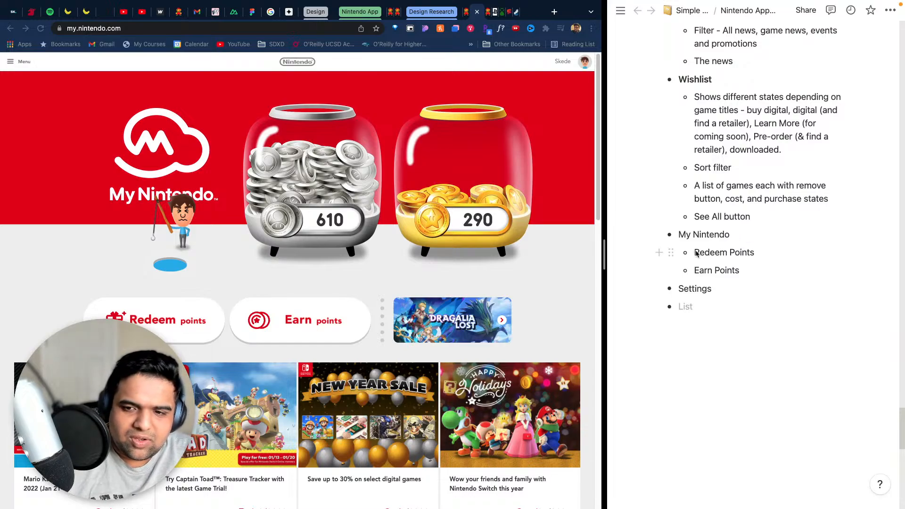
key("Return")
type("s")
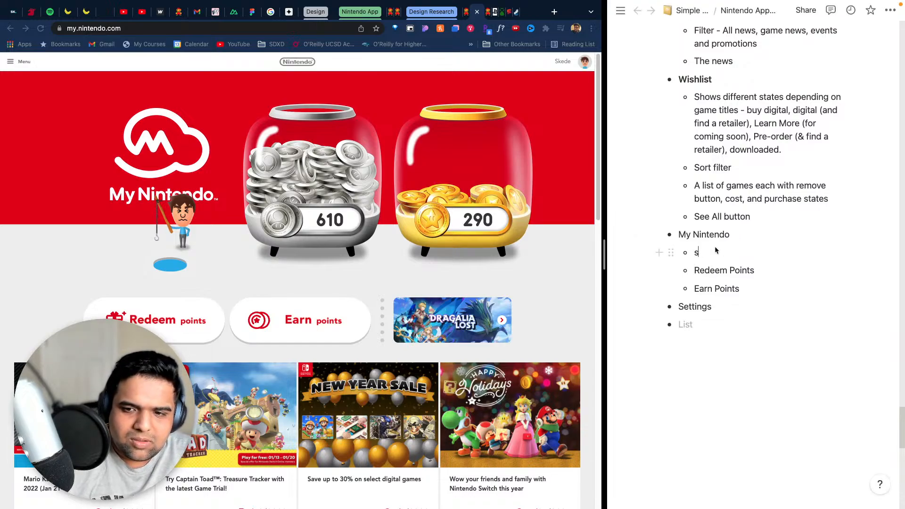
key("BackSpace")
type("Plat")
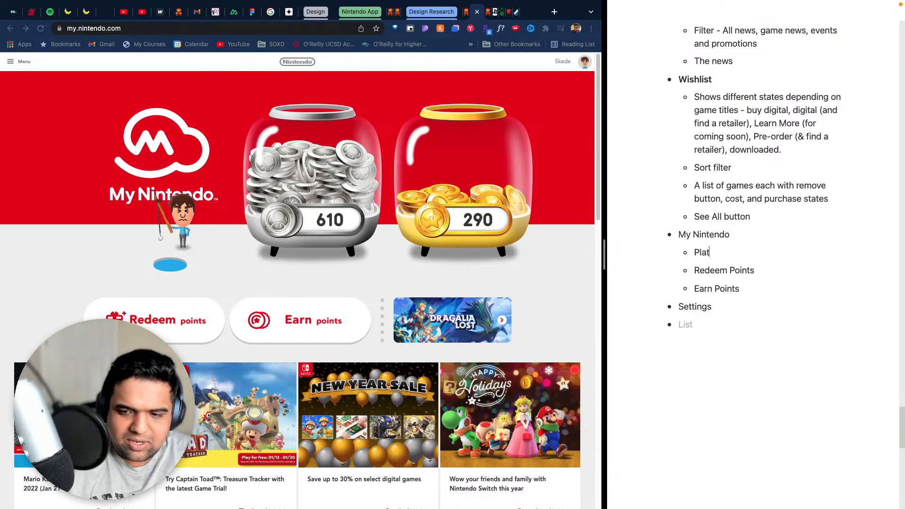
type("inum and g")
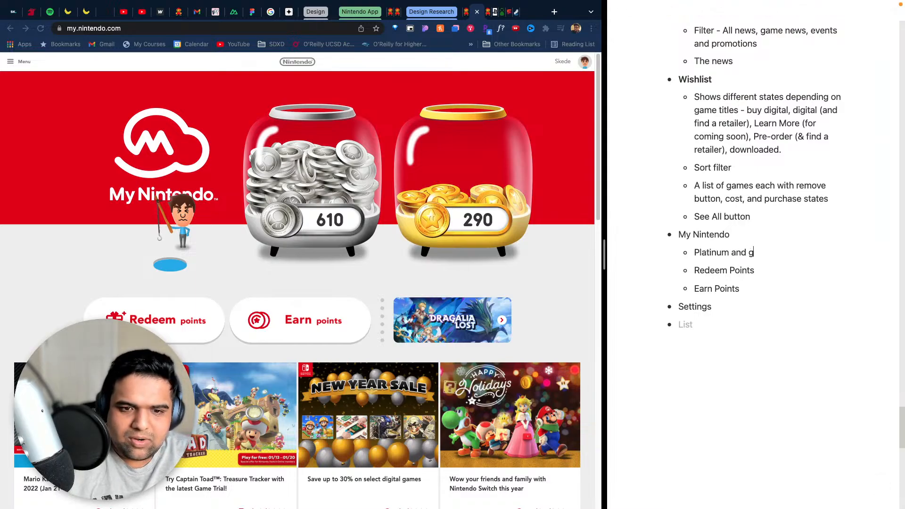
type("old coi")
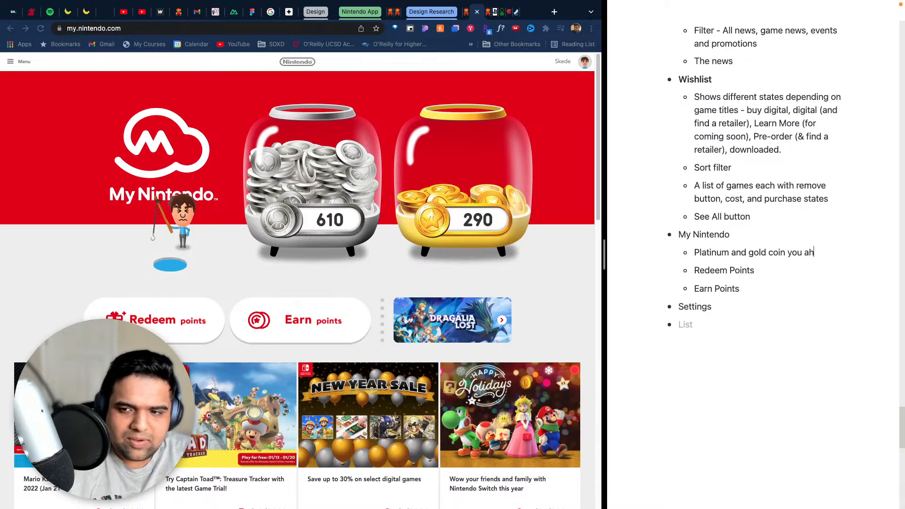
type("n you have")
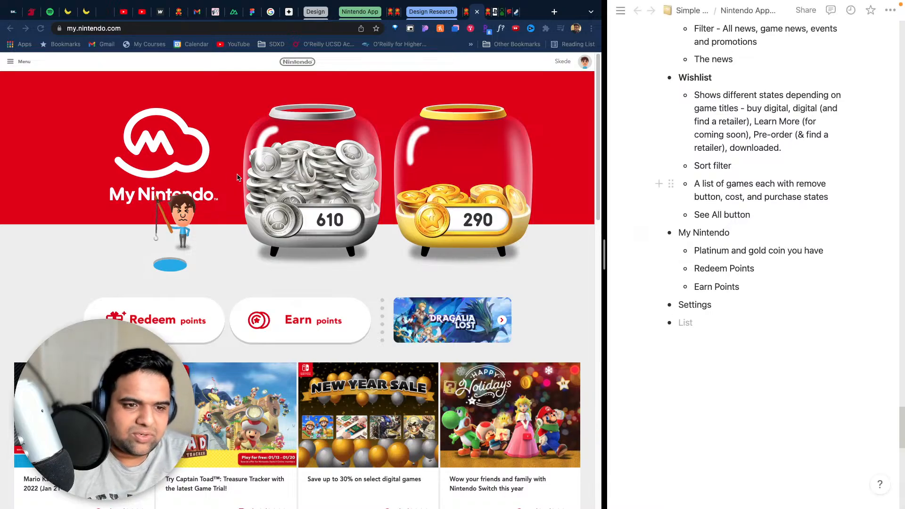
- Look through the My Nintendo page's news, smart-device apps and footer links
scroll(489, 287, "down", 10)
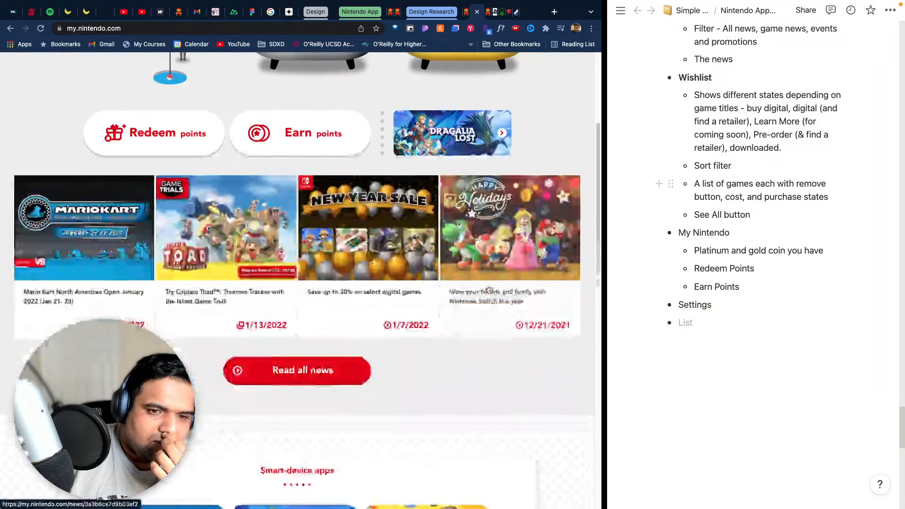
scroll(489, 286, "down", 8)
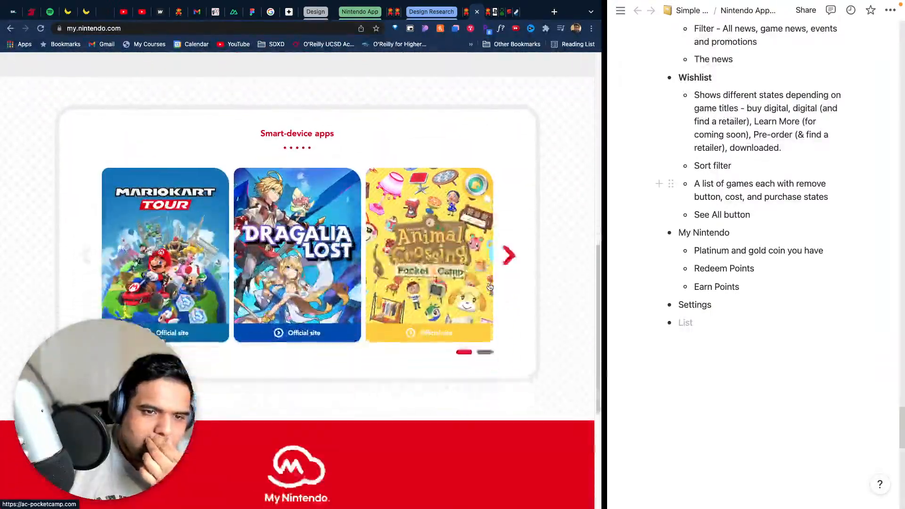
scroll(490, 283, "up", 8)
scroll(489, 276, "down", 8)
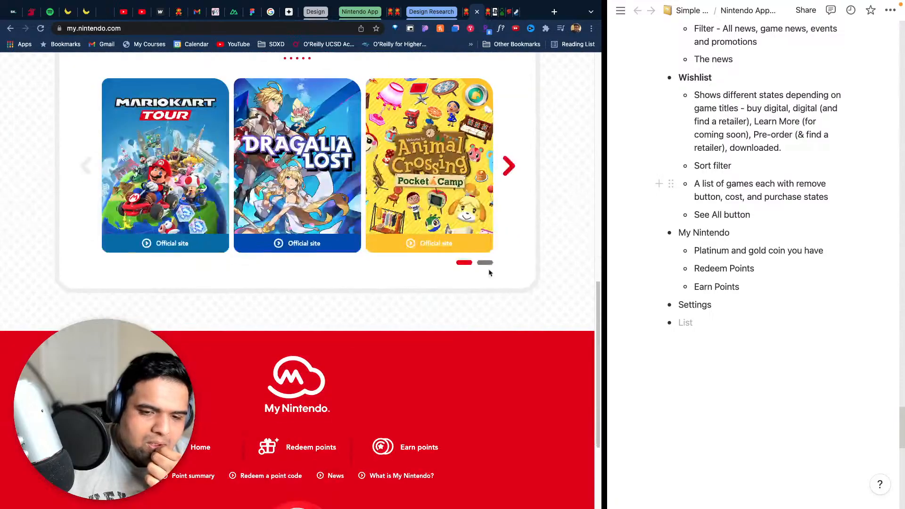
scroll(427, 309, "up", 13)
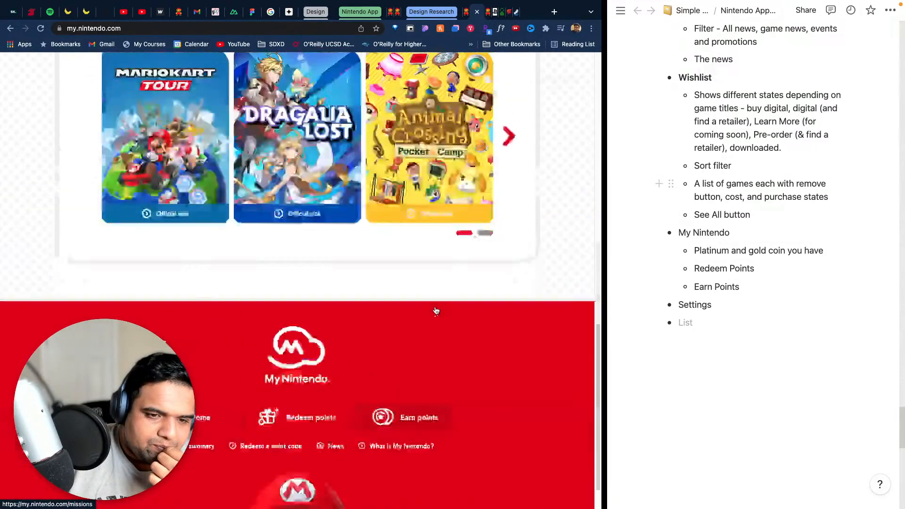
scroll(347, 278, "up", 4)
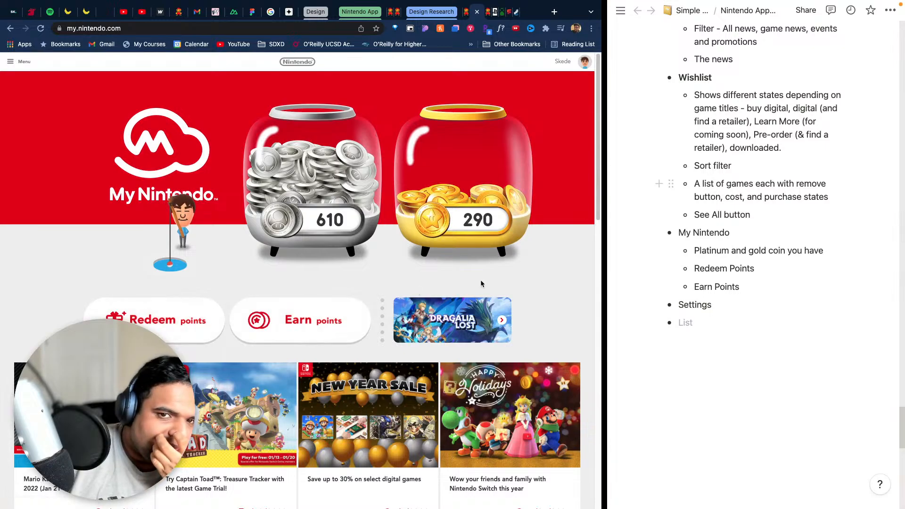
- Examine the My Nintendo account panel and its promotional posts, and close the panel
left_click(587, 61)
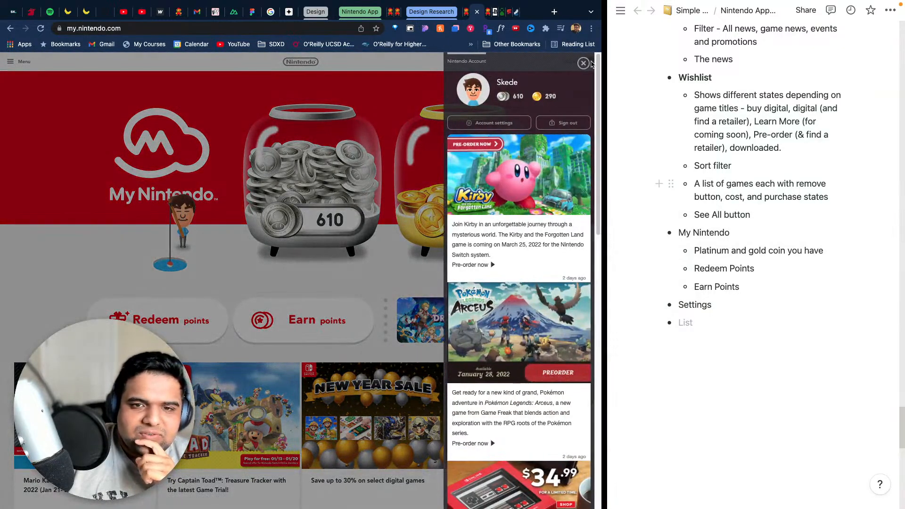
left_click(582, 65)
left_click(580, 64)
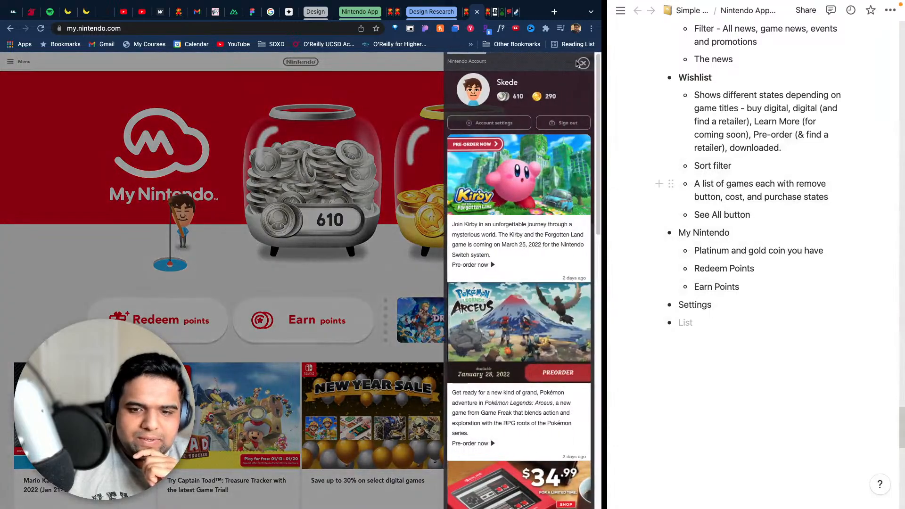
scroll(567, 227, "down", 6)
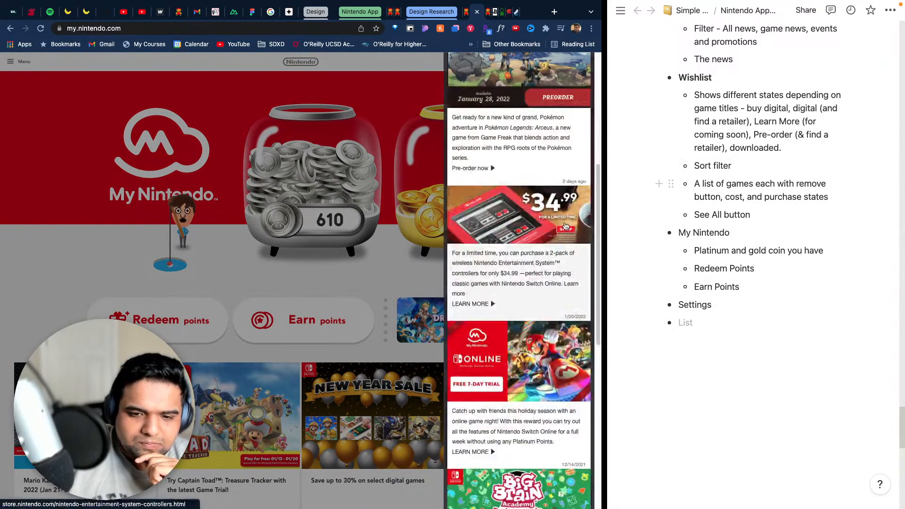
scroll(565, 224, "up", 6)
left_click(318, 184)
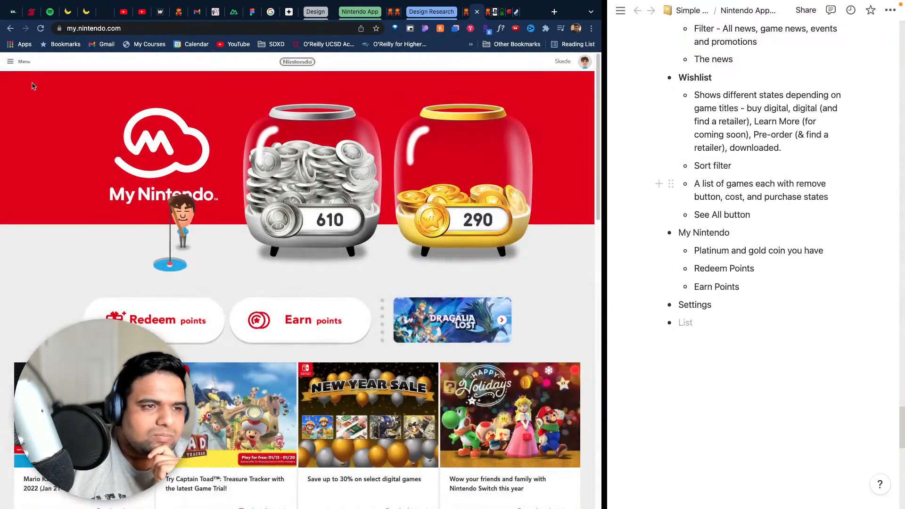
- Examine the My Nintendo site menu's entries and the account panel's settings option
left_click(9, 60)
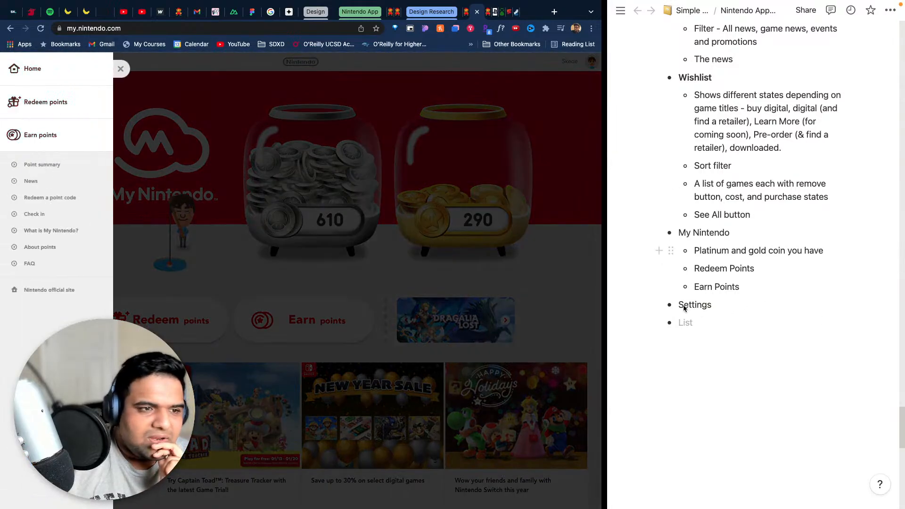
left_click(457, 220)
left_click(587, 63)
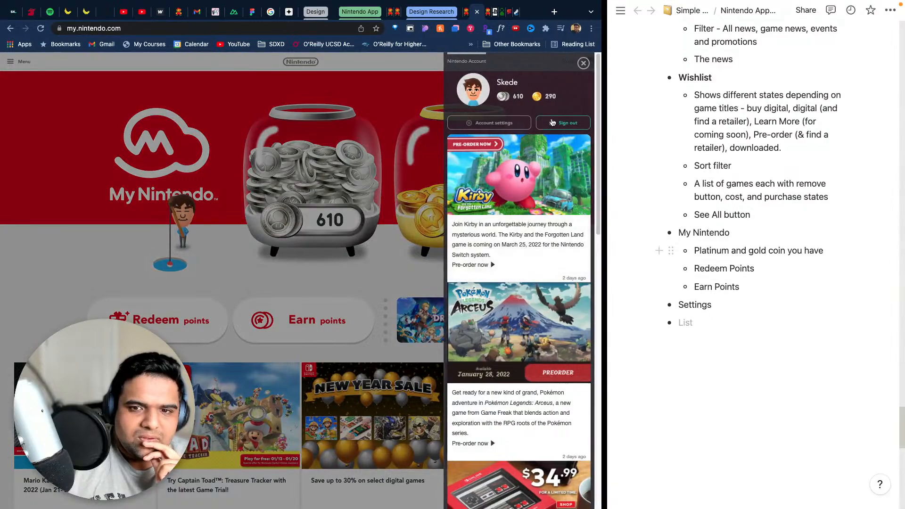
right_click(473, 120)
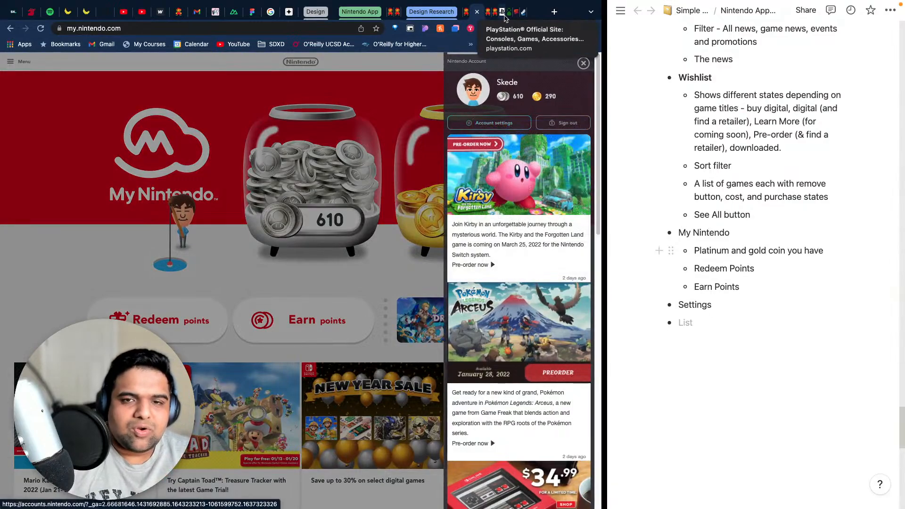
key("ctrl+Up")
left_click_drag(497, 35, 496, 1)
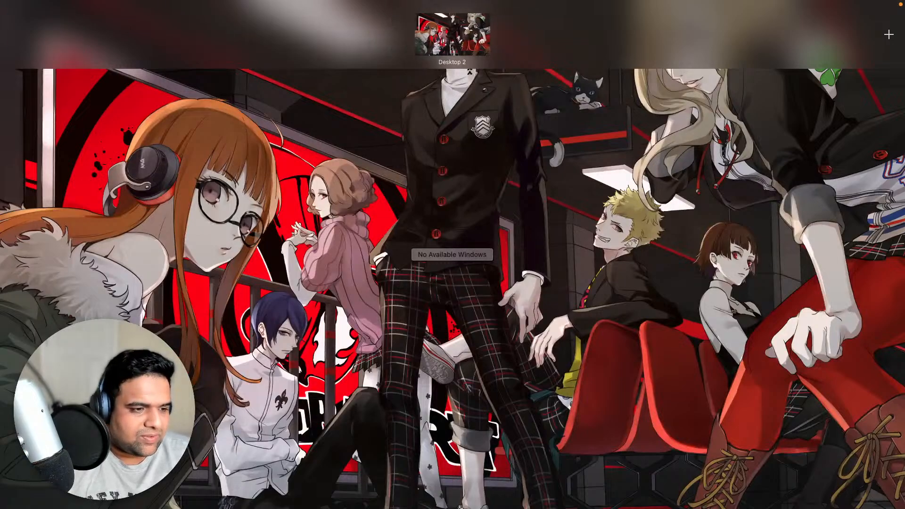
key("ctrl+Up")
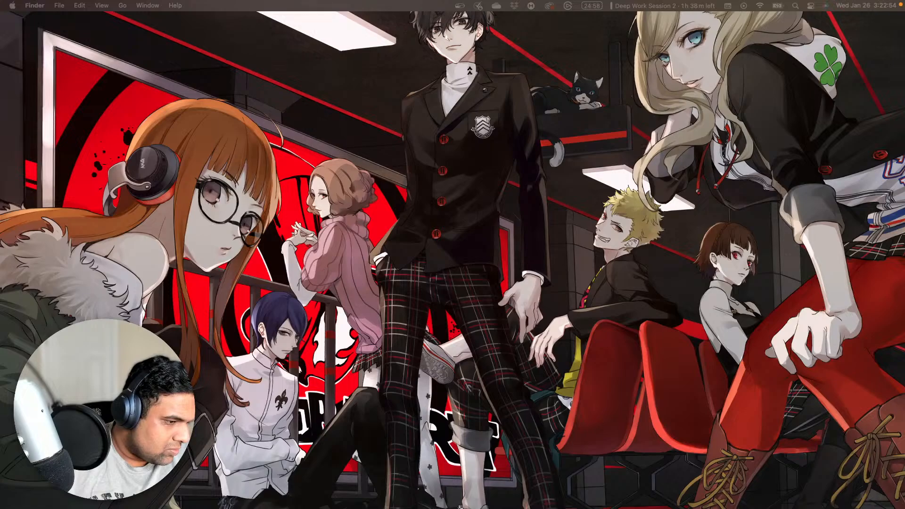
- Switch to the desktop with the browser and Notion notes and add a "User Info" sub-bullet under Settings
key("ctrl+Up")
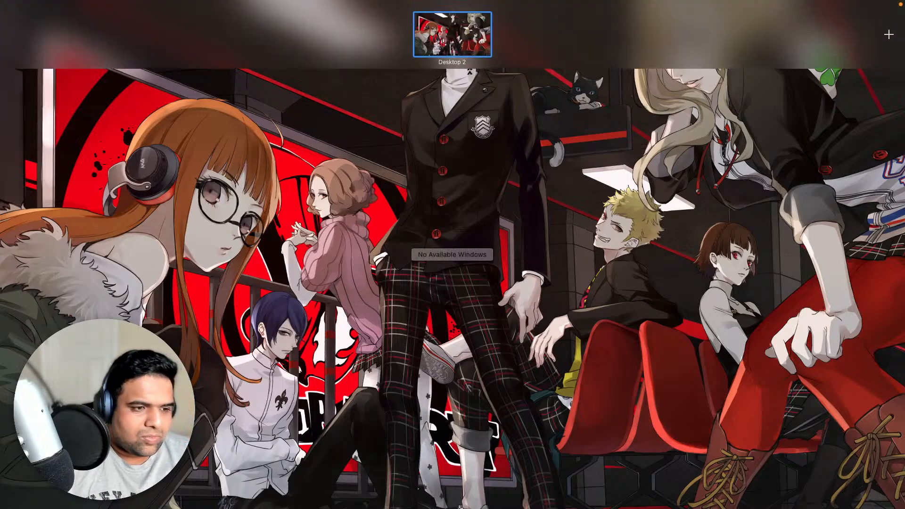
left_click_drag(2, 13, 546, 28)
left_click(498, 35)
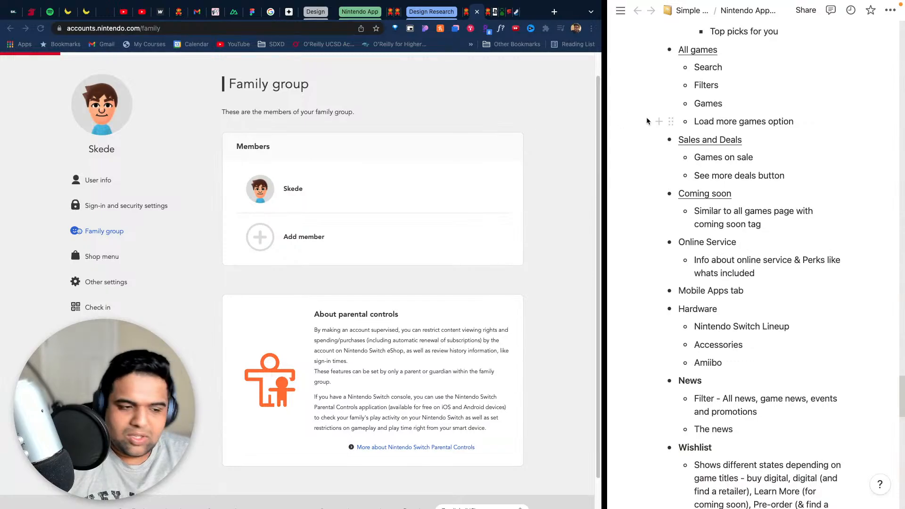
scroll(863, 334, "down", 10)
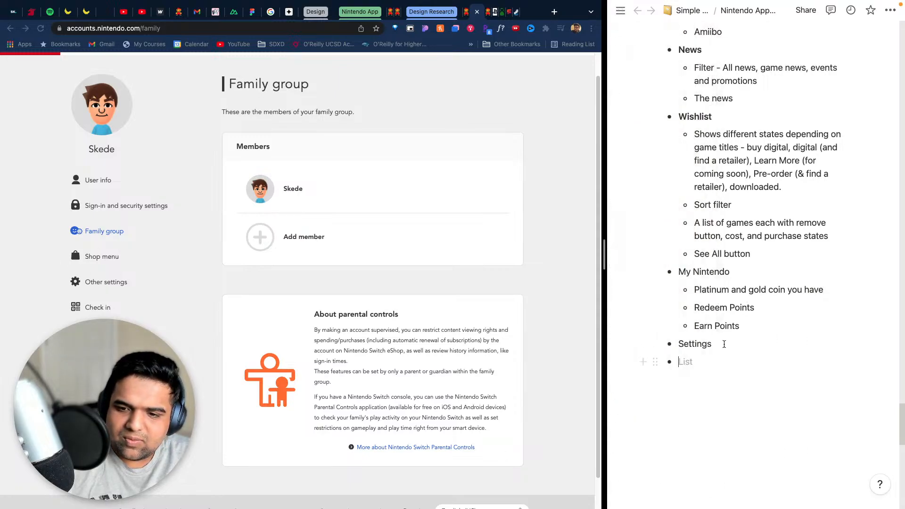
left_click(724, 345)
key("Return")
key("Tab")
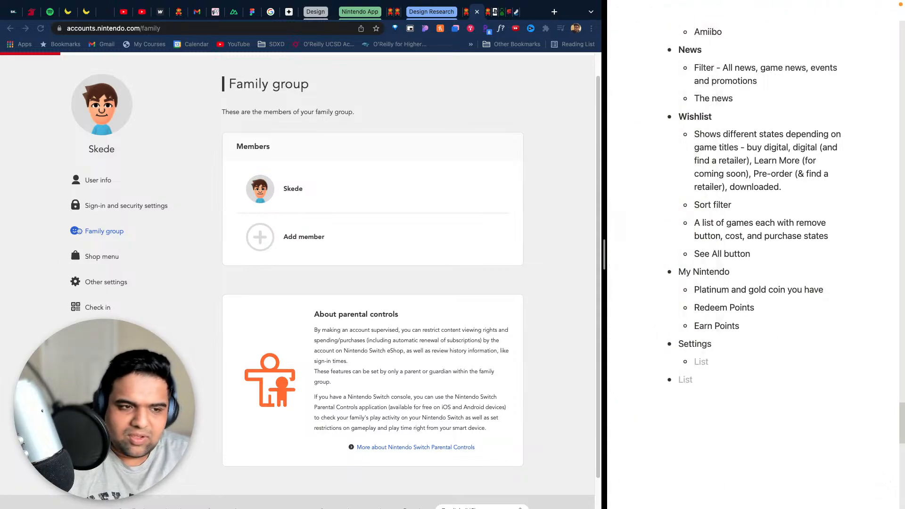
type("User")
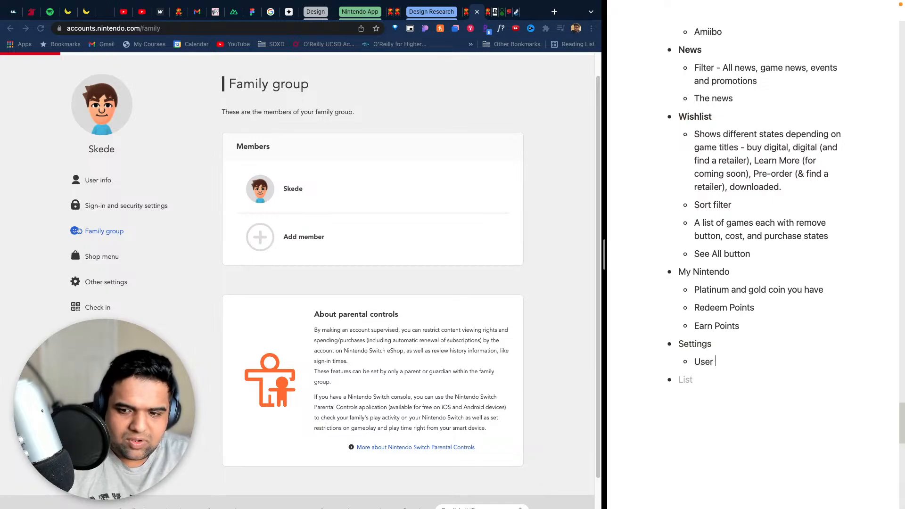
type(" Info")
key("Return")
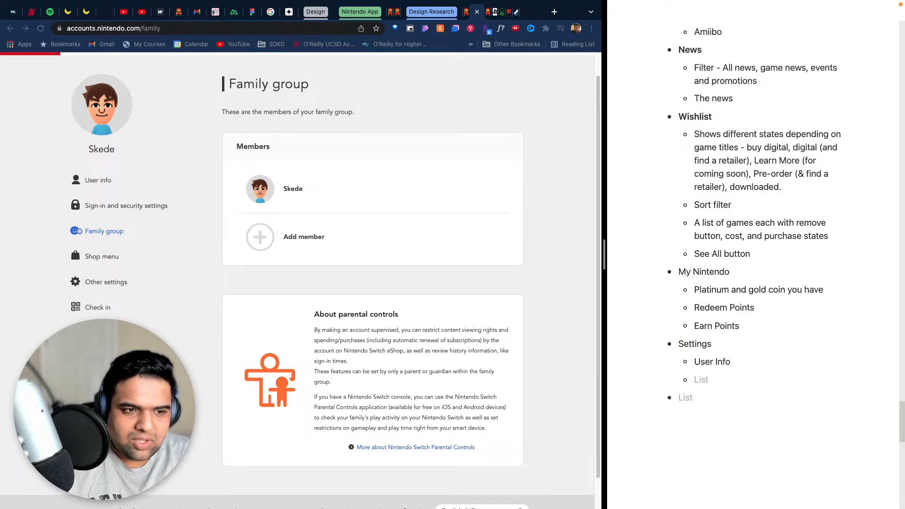
- Add the sub-bullets "Sign-in and security settings" and "Family group" below "User Info" under Settings
type("Sign-in security sett")
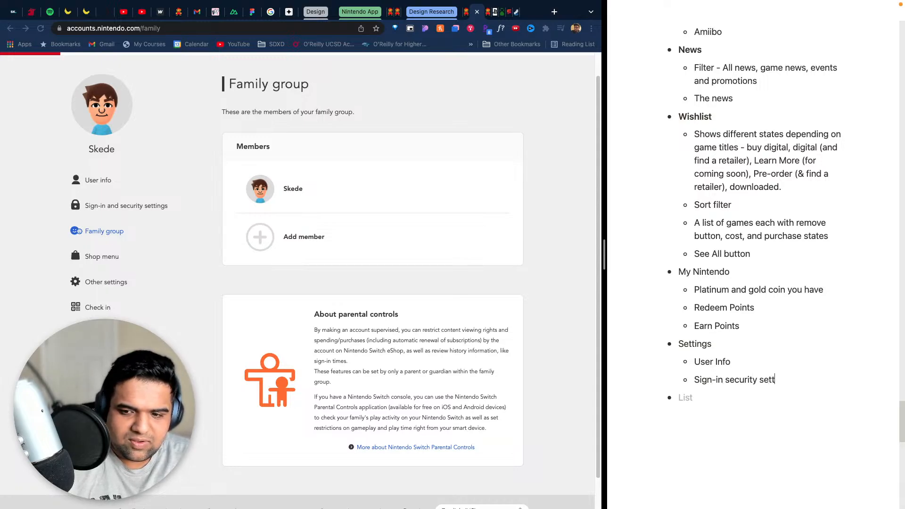
type("ings")
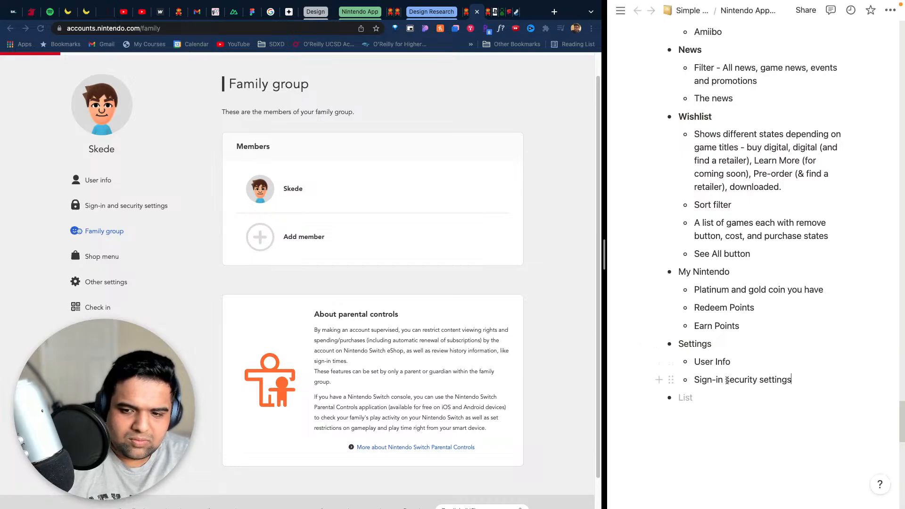
type("and")
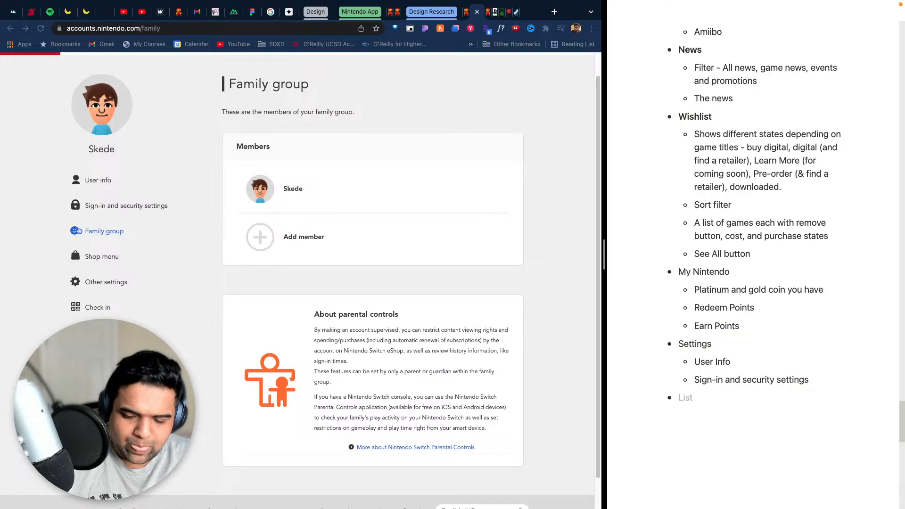
key("Return")
type("Family g")
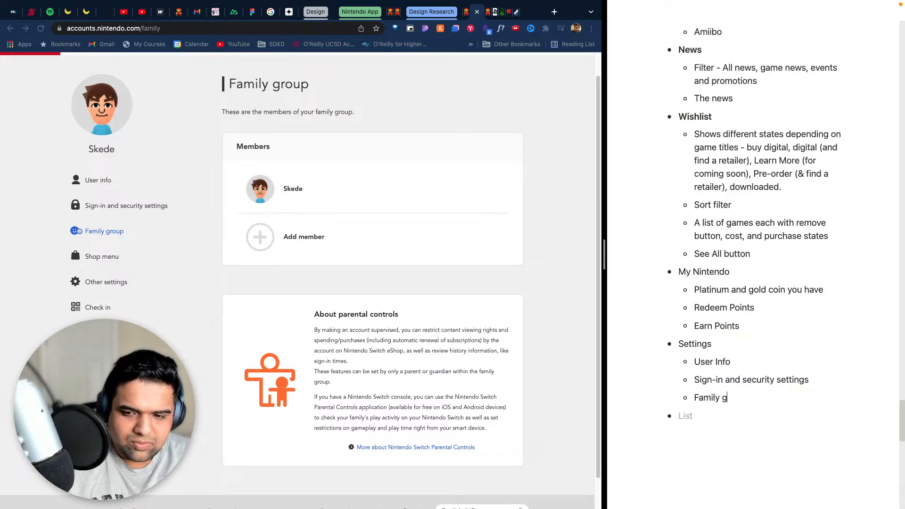
type("roup")
key("Return")
- Add the sub-bullets "Shop menu", "Other settings" and "Check in" to the end of the Settings list
type("Shop")
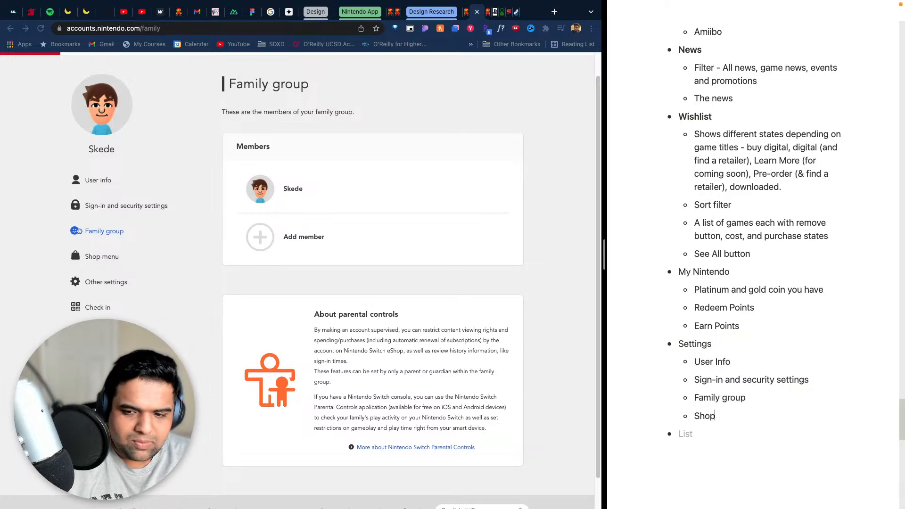
type(" menu")
key("Return")
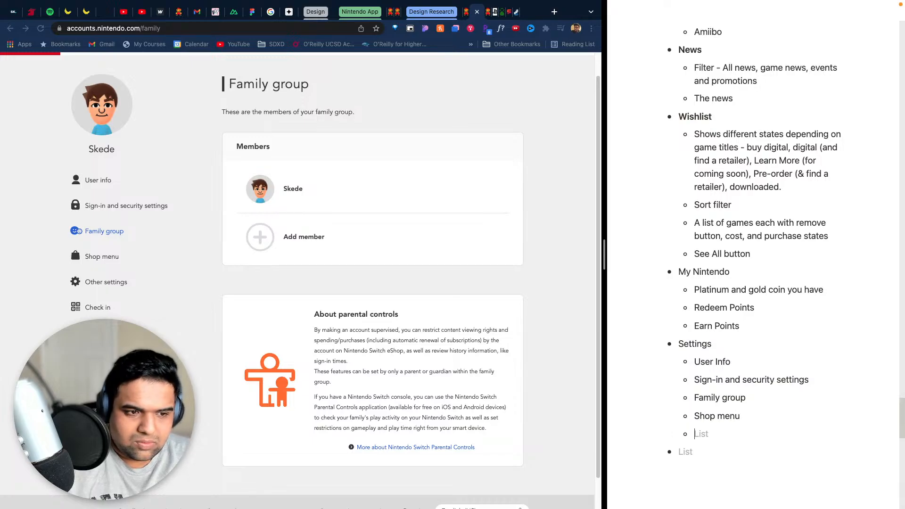
type("Other settings")
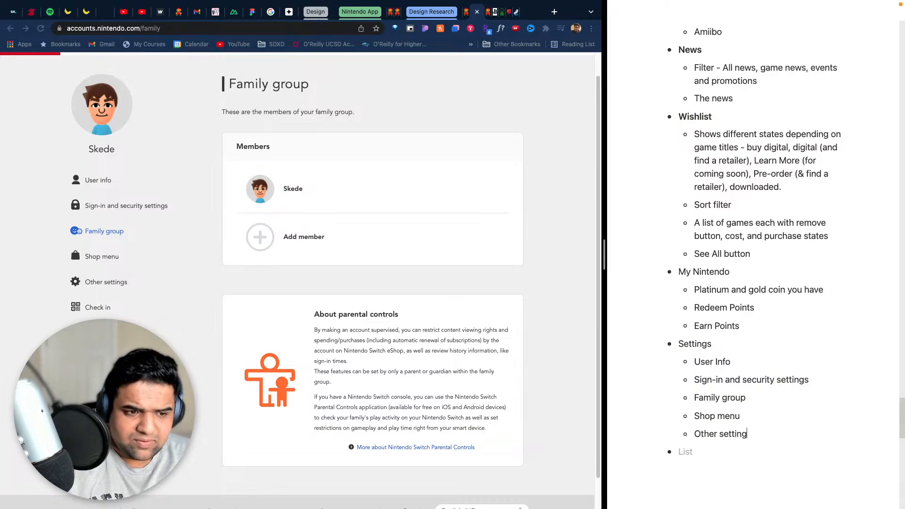
key("Return")
type("Check in")
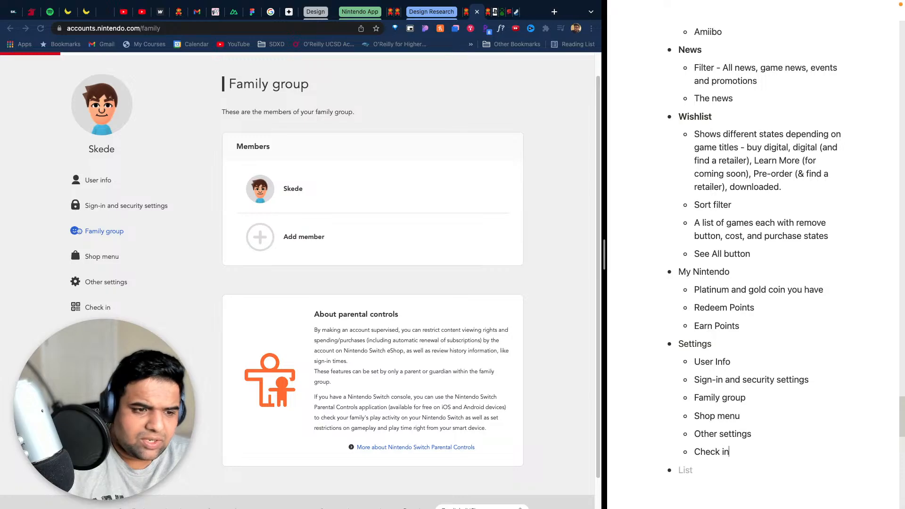
- Examine the Nintendo account's Check in page with its QR code, and open the User info page
left_click(180, 237)
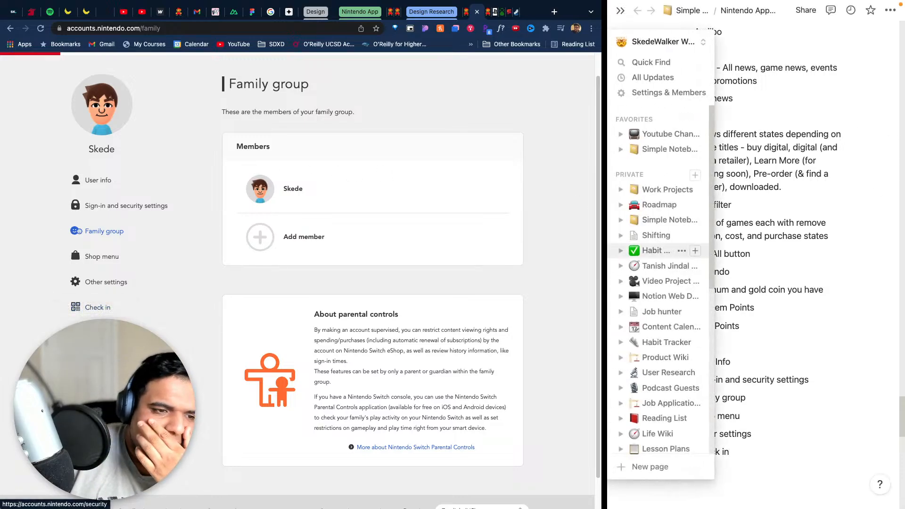
left_click(97, 307)
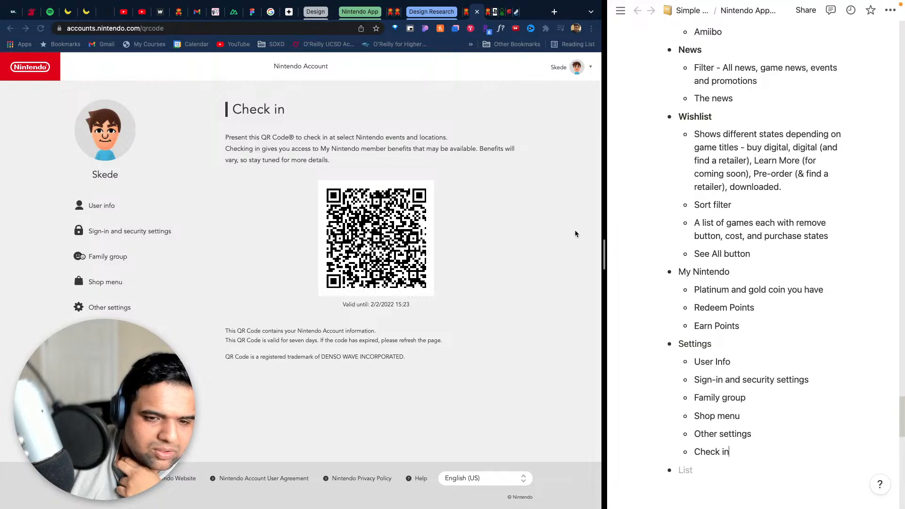
mouse_move(483, 4)
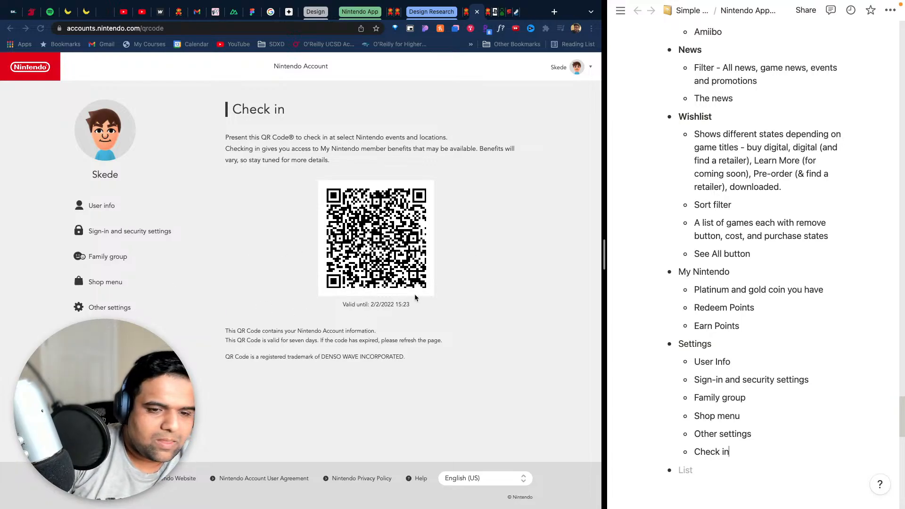
left_click(365, 223)
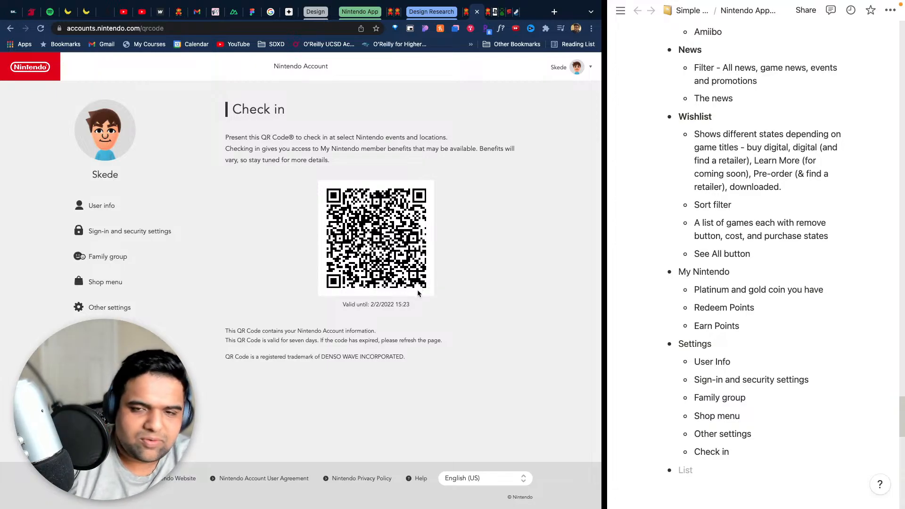
left_click(19, 70)
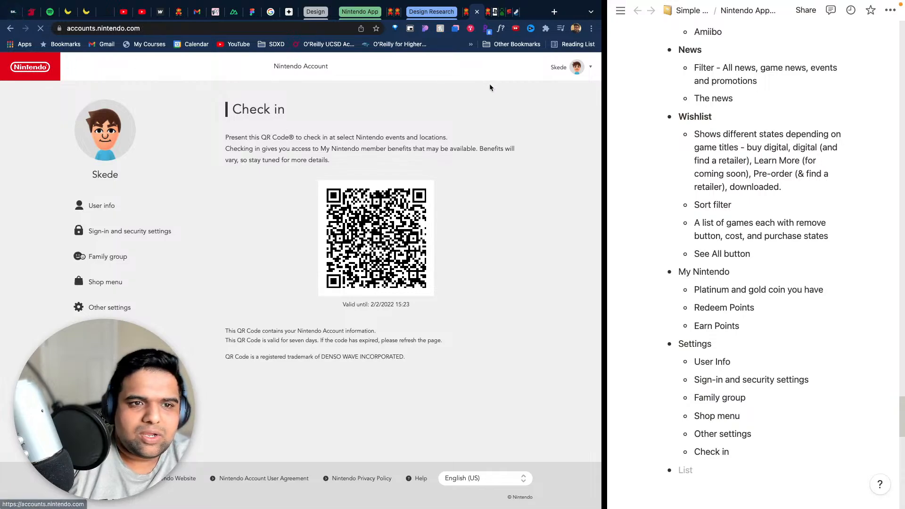
scroll(646, 247, "up", 10)
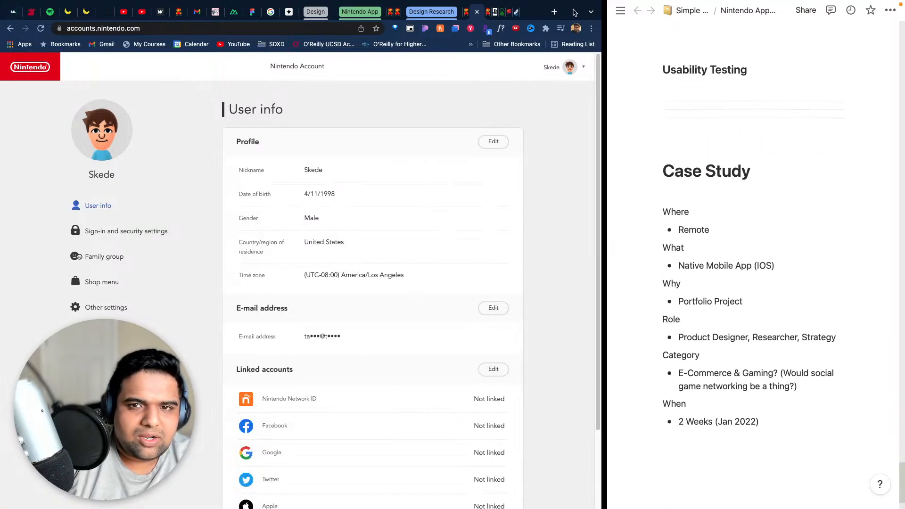
- Close the account settings page and the account panel, and look through the My Nintendo page from news to footer
left_click(476, 12)
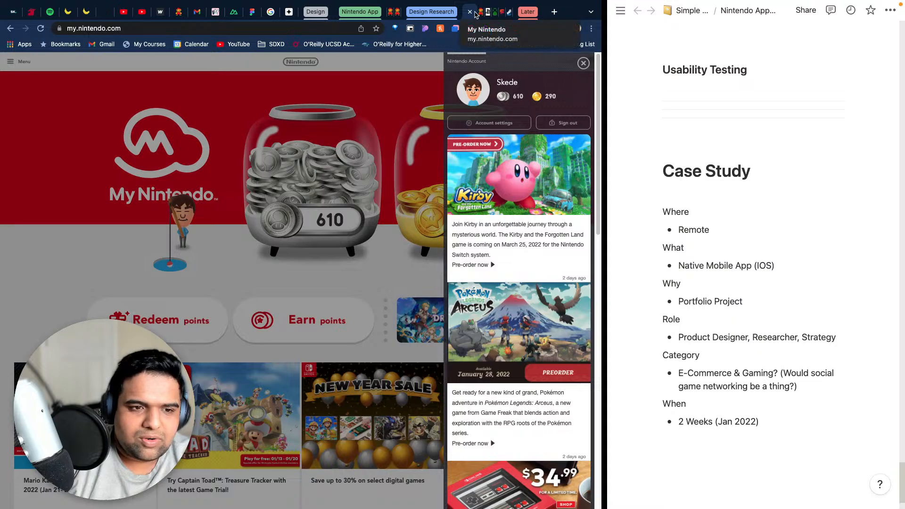
left_click(584, 63)
scroll(472, 242, "down", 5)
scroll(473, 242, "down", 10)
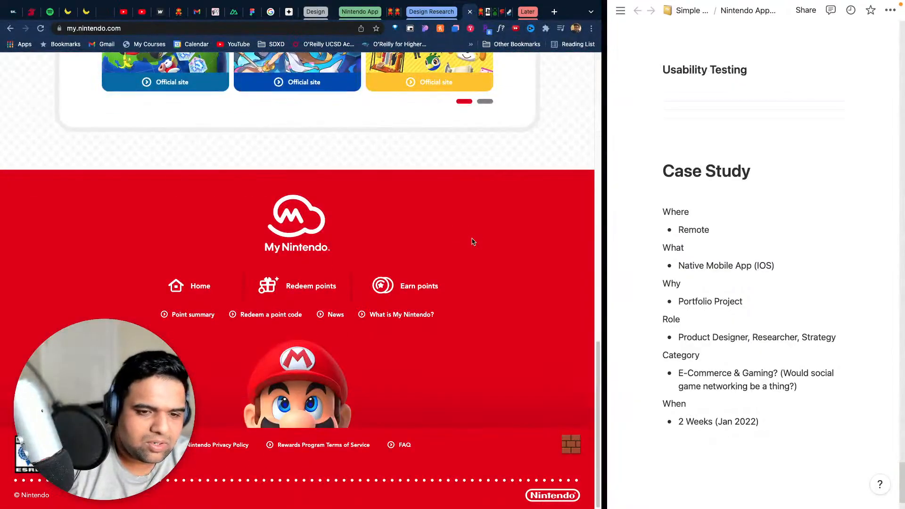
scroll(521, 274, "up", 7)
scroll(529, 274, "up", 5)
scroll(527, 267, "down", 9)
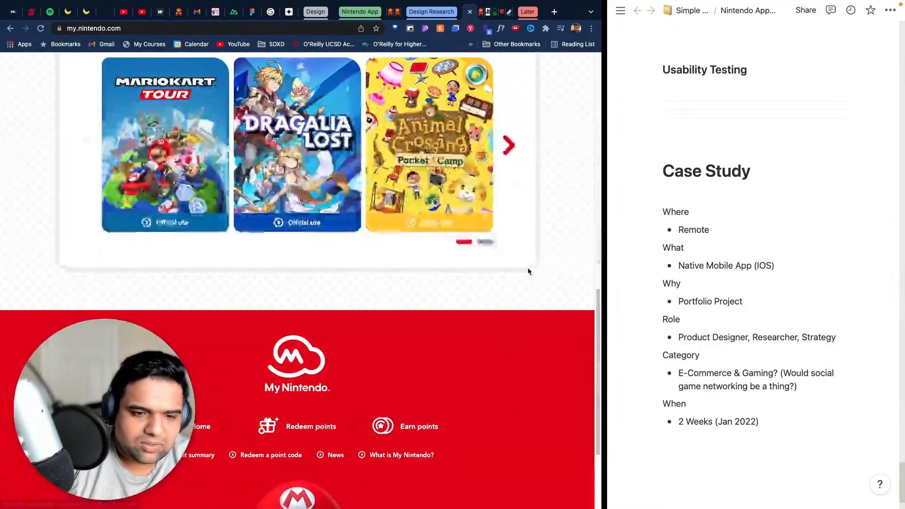
scroll(528, 267, "up", 9)
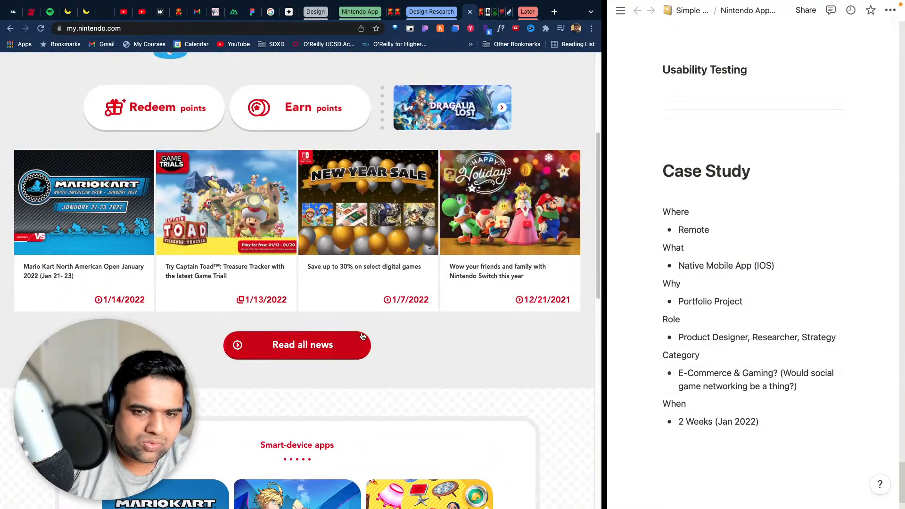
- Open the full My Nintendo news page and look through its articles and pagination
left_click(343, 346)
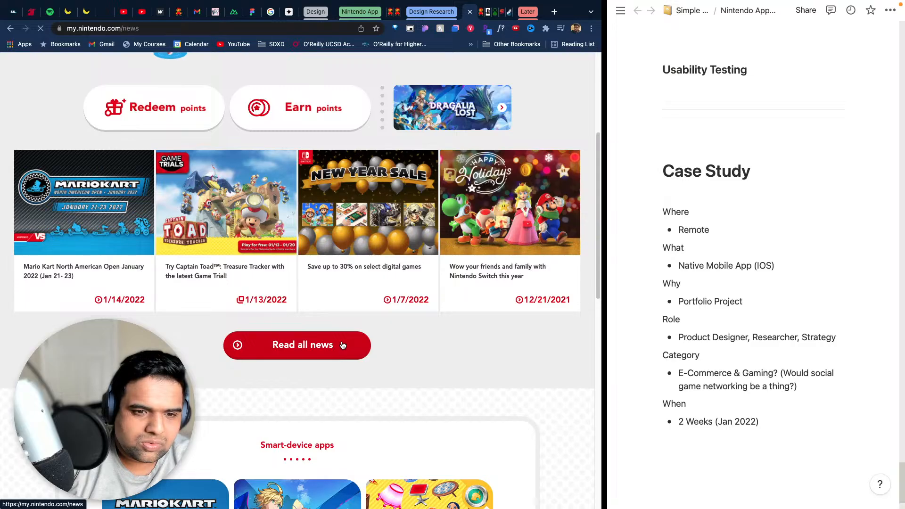
scroll(334, 347, "down", 10)
scroll(202, 176, "up", 10)
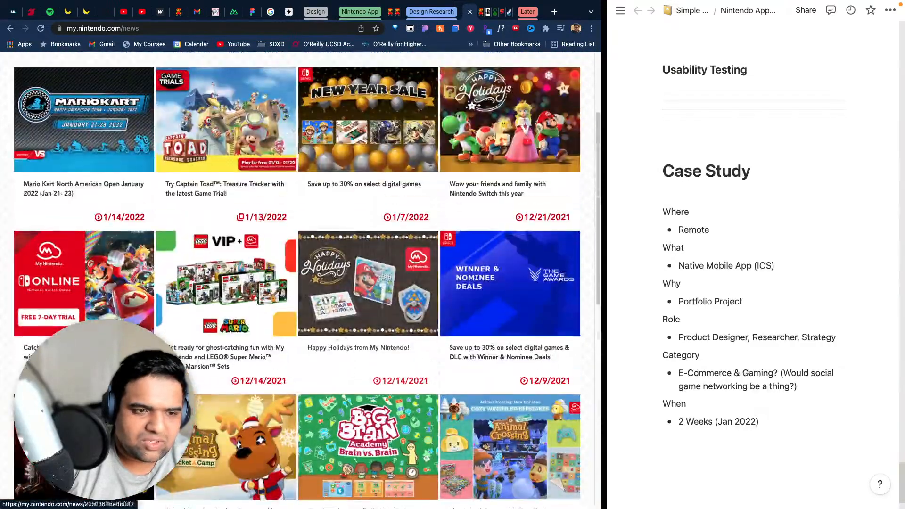
scroll(202, 176, "down", 10)
scroll(201, 176, "up", 10)
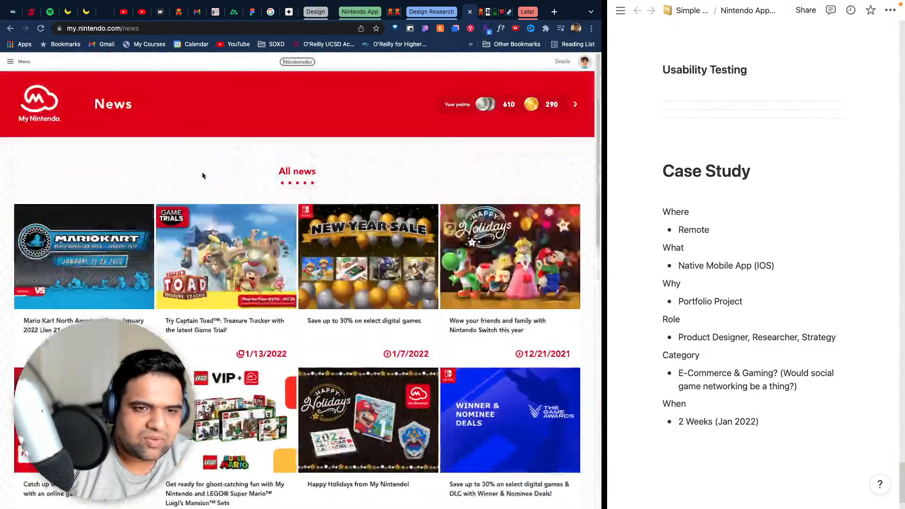
scroll(493, 367, "down", 6)
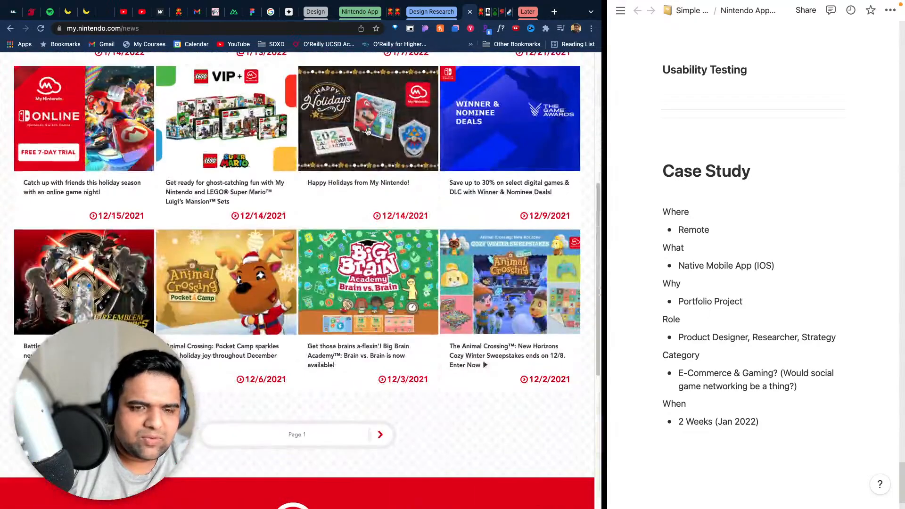
scroll(493, 366, "up", 6)
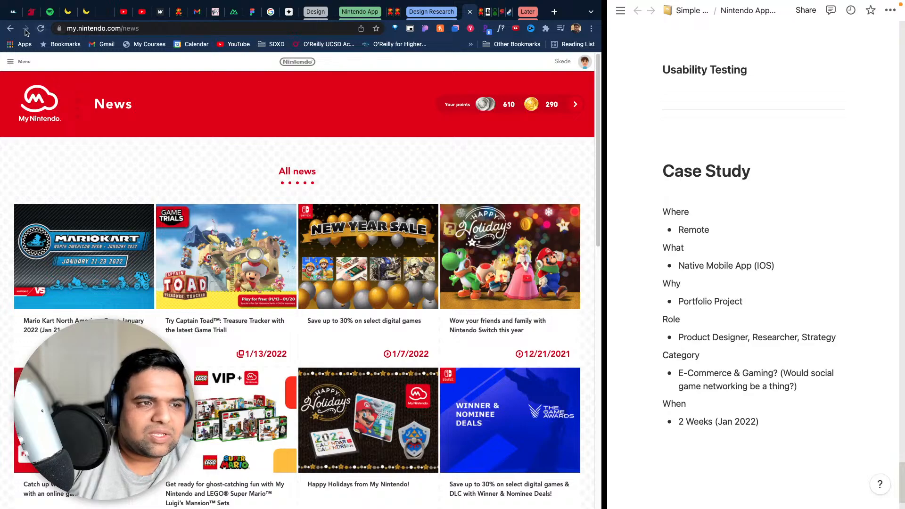
- Return to the My Nintendo home page, view the account panel, and close it
left_click(8, 29)
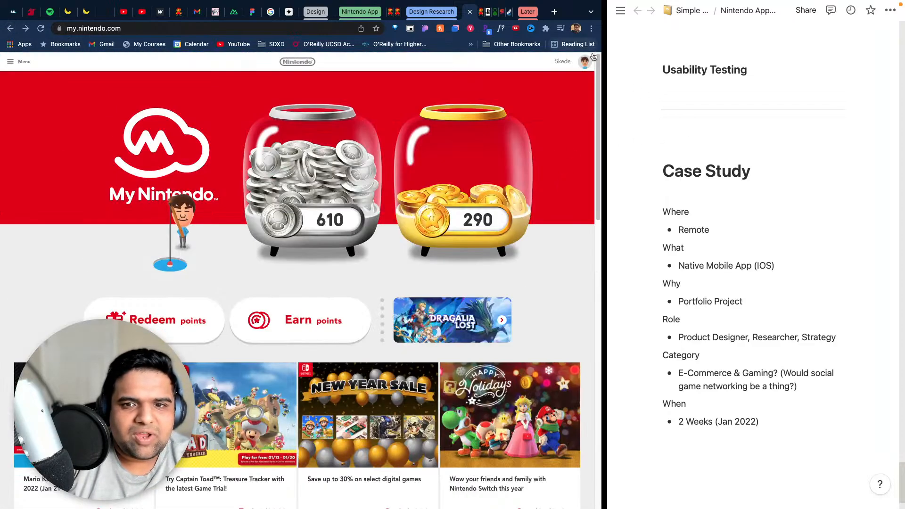
left_click(584, 63)
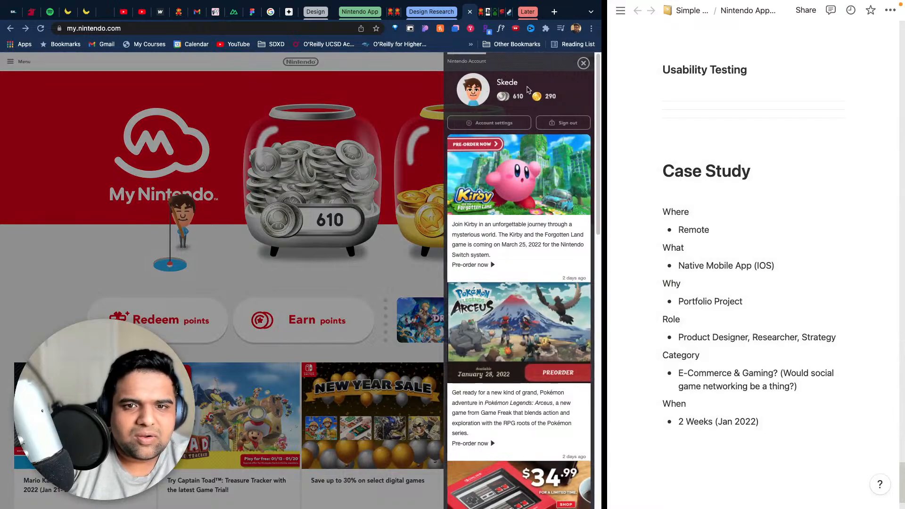
left_click(395, 98)
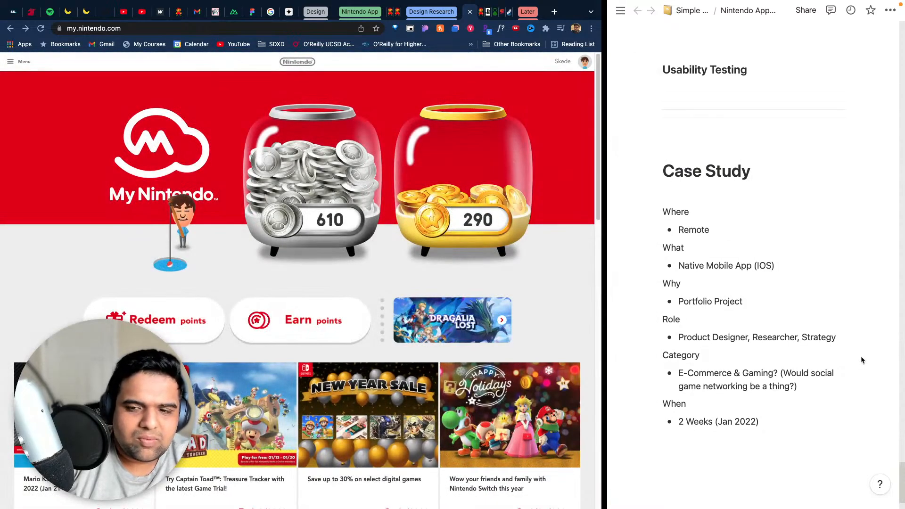
- Underline the My Nintendo bullet in the competitive analysis notes and append "(Could be profile page maybe?)" to it
scroll(861, 356, "down", 15)
scroll(802, 328, "up", 4)
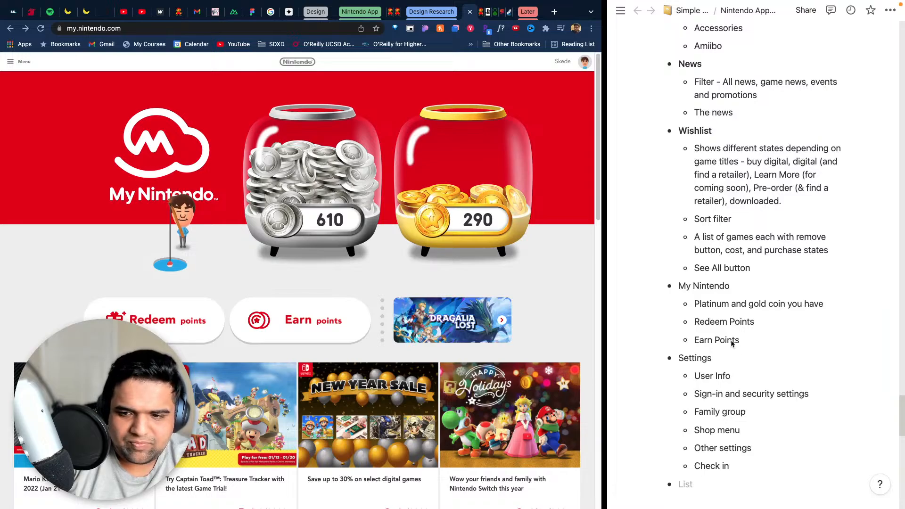
triple_click(783, 289)
key("super+u")
key("Right")
type("()")
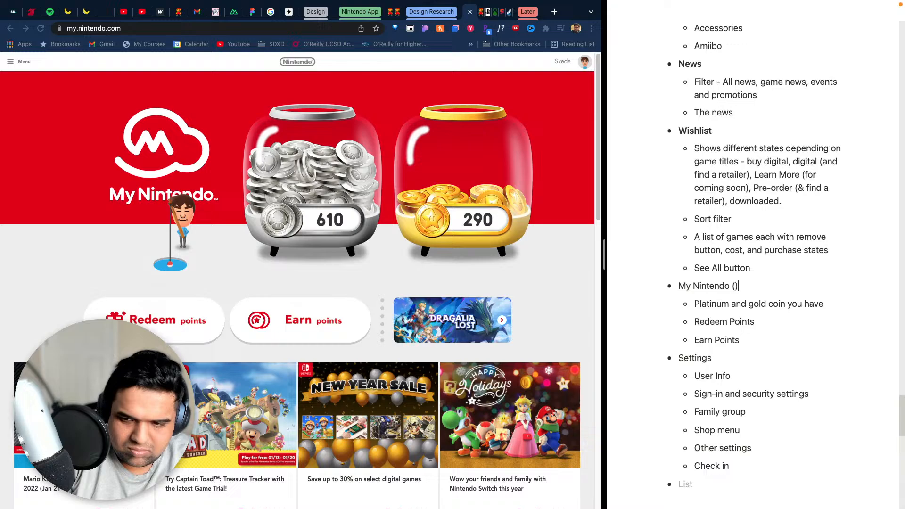
key("Left")
type("Could be ")
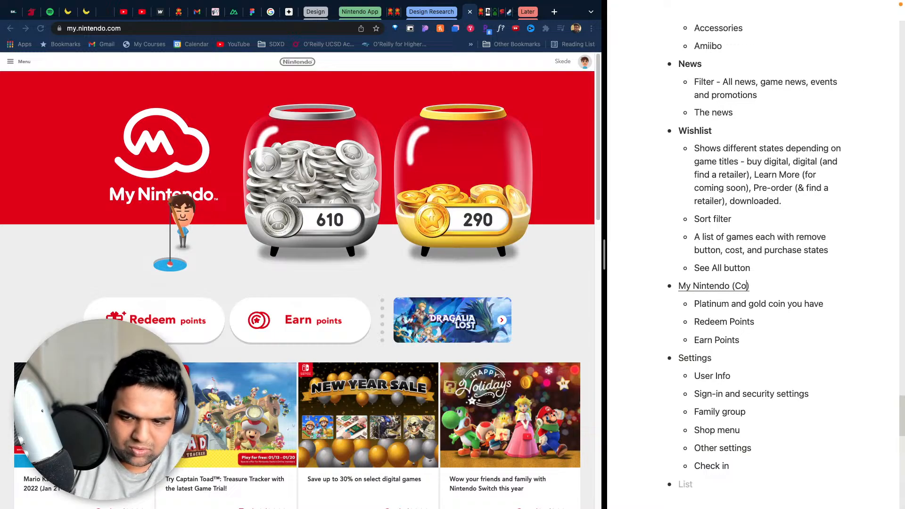
type("profile page ")
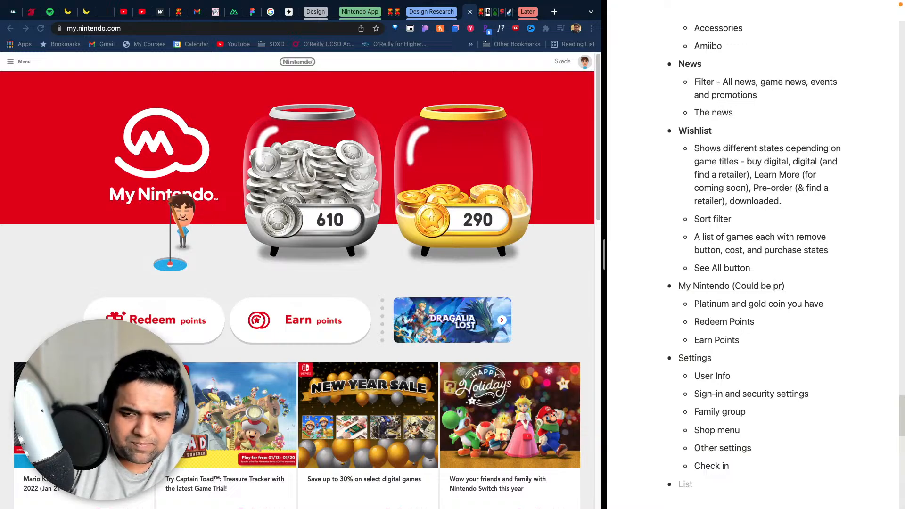
type("maybe?")
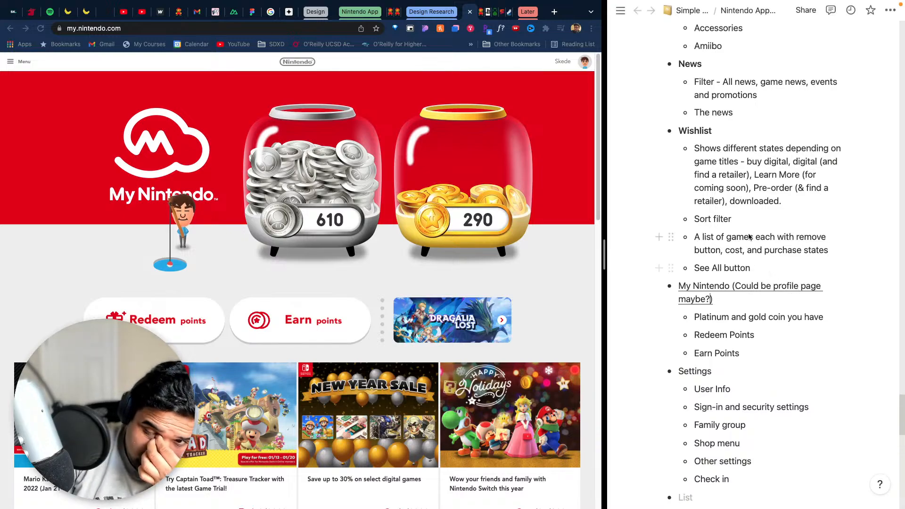
- Make the Settings bullet in the competitive analysis notes bold
left_click(729, 365)
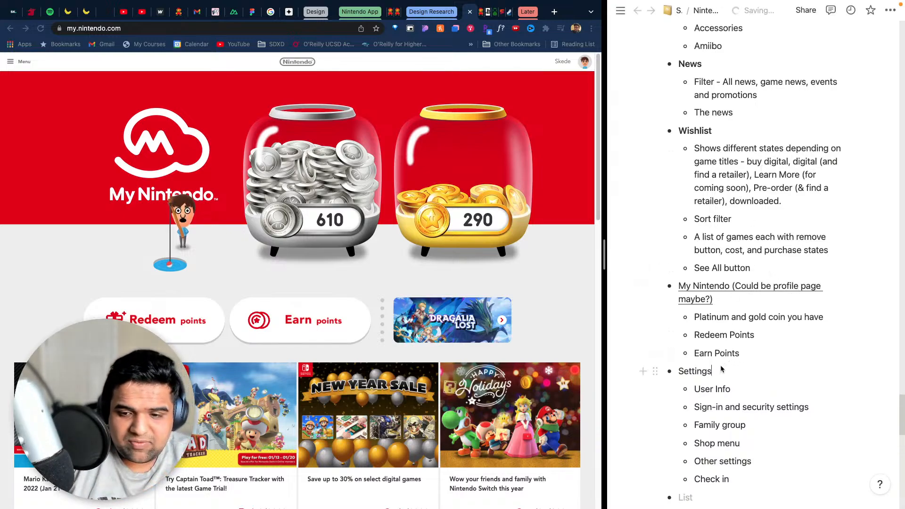
left_click_drag(714, 372, 677, 371)
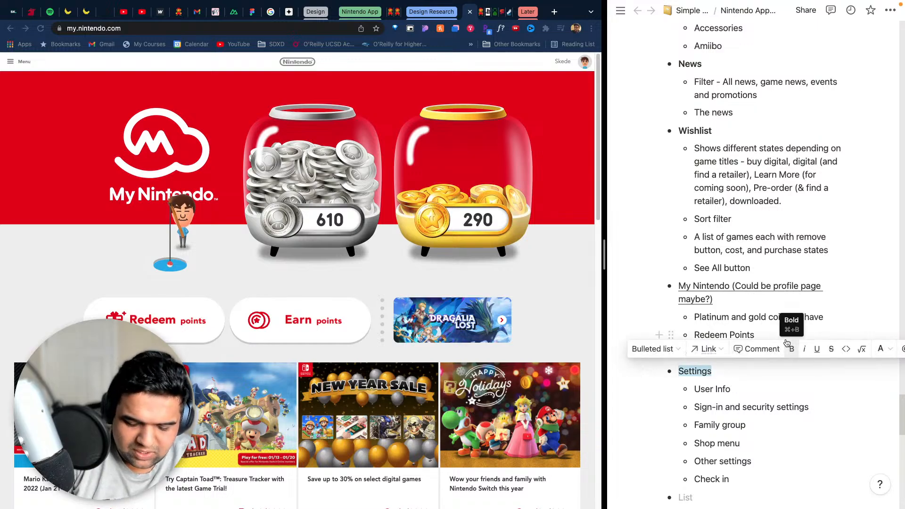
left_click(792, 349)
left_click(803, 408)
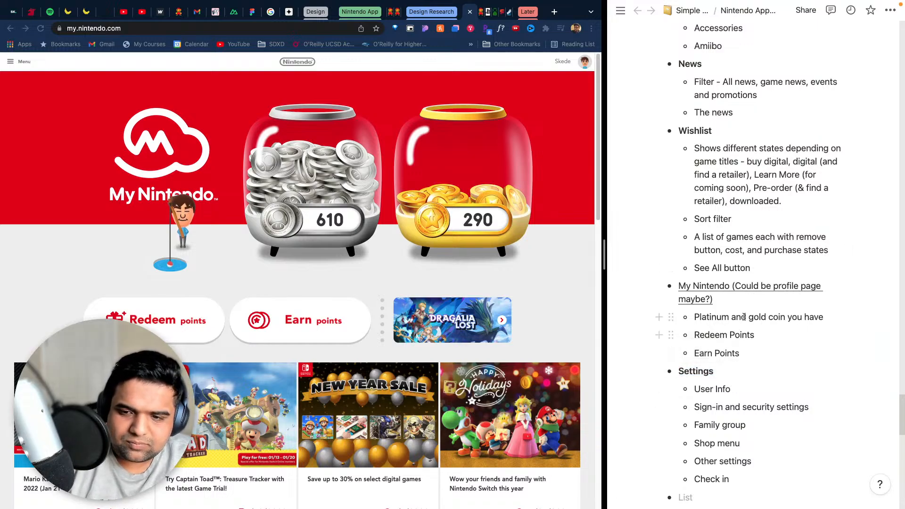
- Review the Nintendo Website - Desktop notes, from the Settings bullets up to the Games browse Page section
scroll(734, 330, "down", 10)
scroll(861, 337, "up", 6)
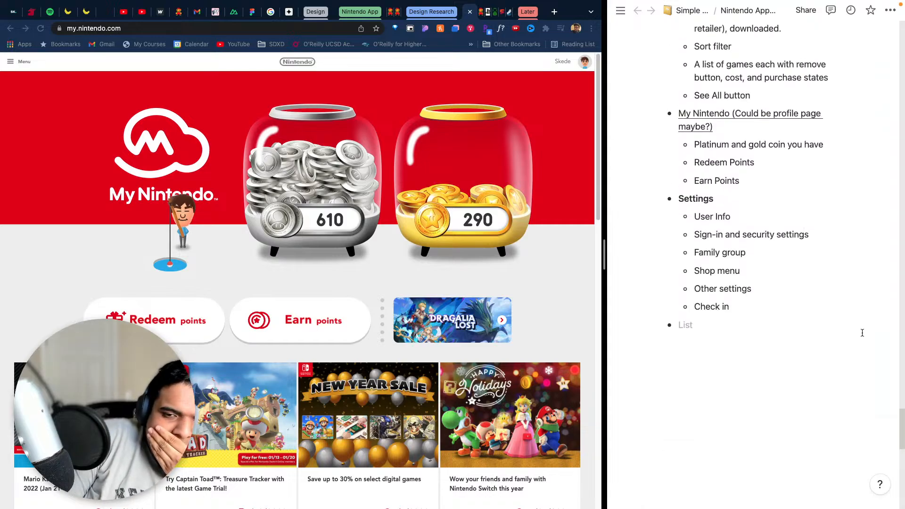
scroll(786, 319, "up", 10)
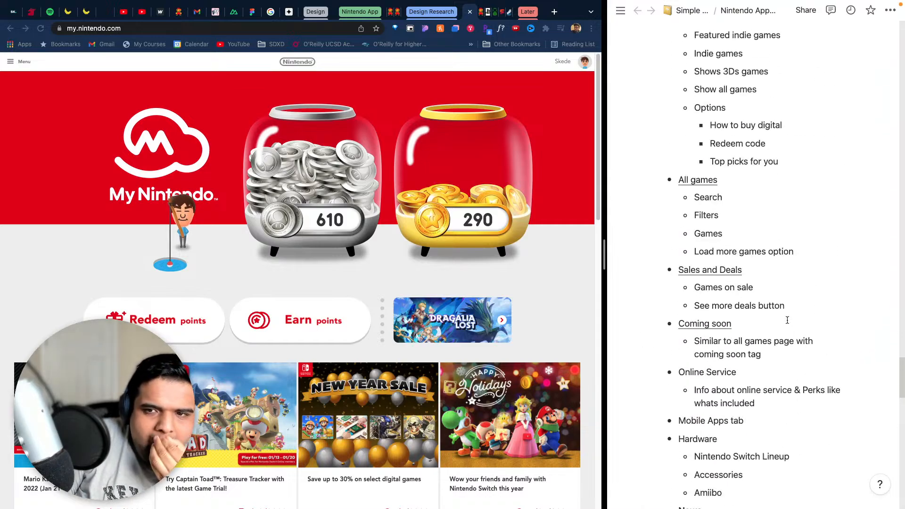
scroll(786, 320, "down", 15)
scroll(787, 320, "down", 5)
scroll(785, 318, "up", 15)
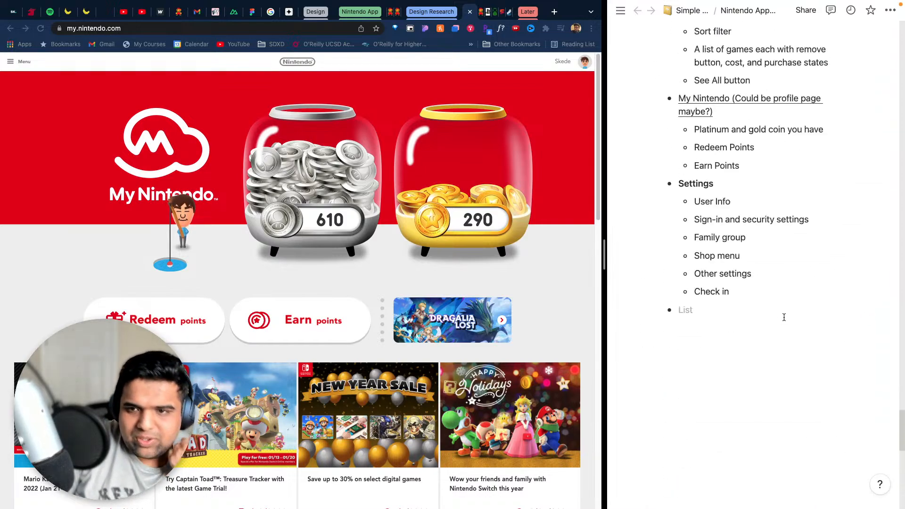
scroll(784, 317, "up", 7)
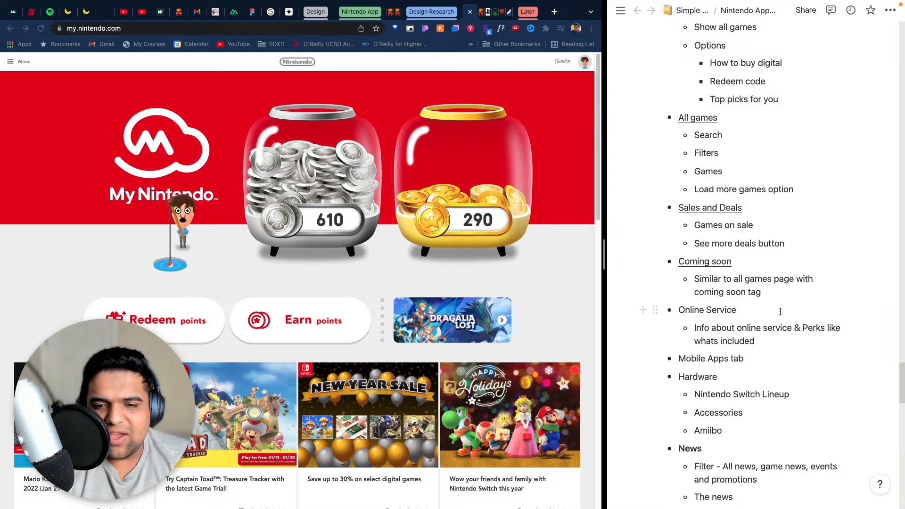
scroll(780, 312, "up", 1)
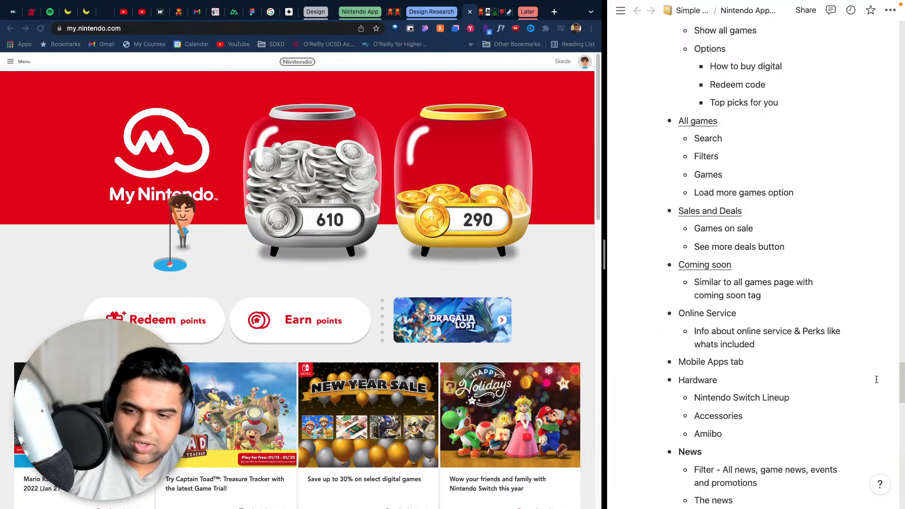
scroll(833, 338, "up", 5)
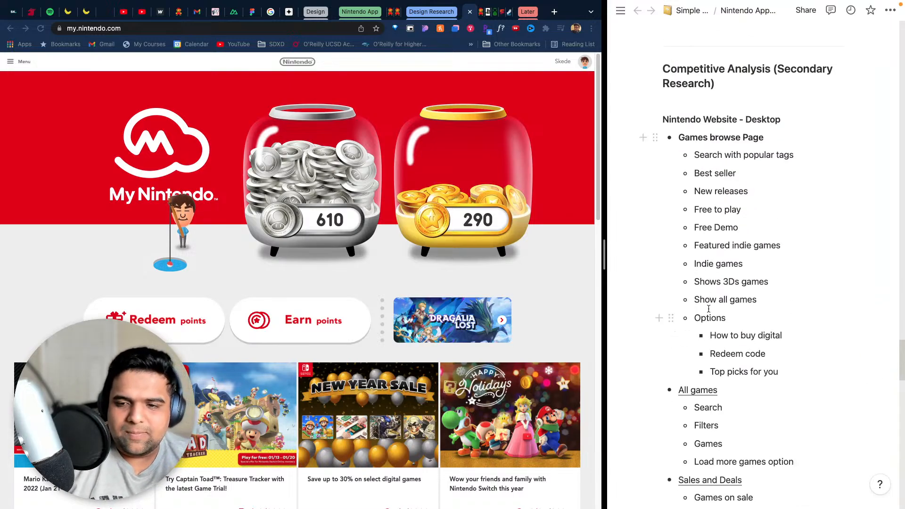
scroll(706, 302, "down", 10)
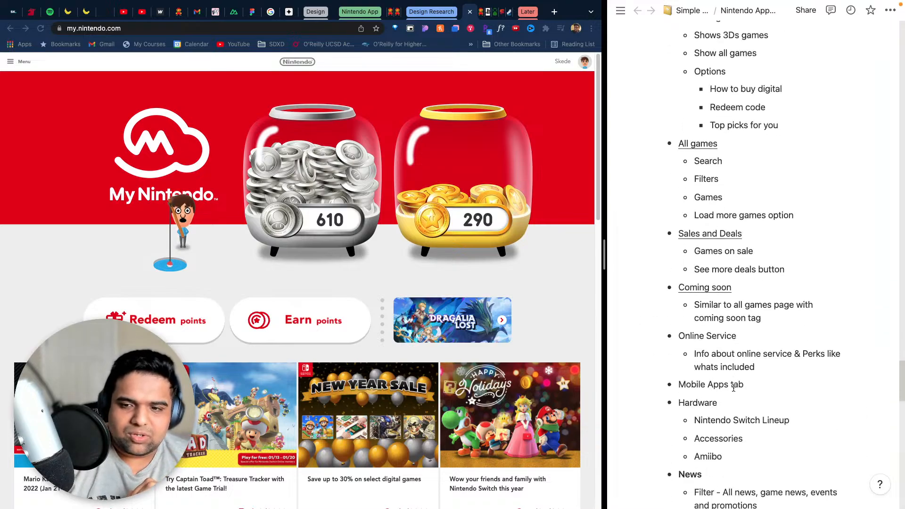
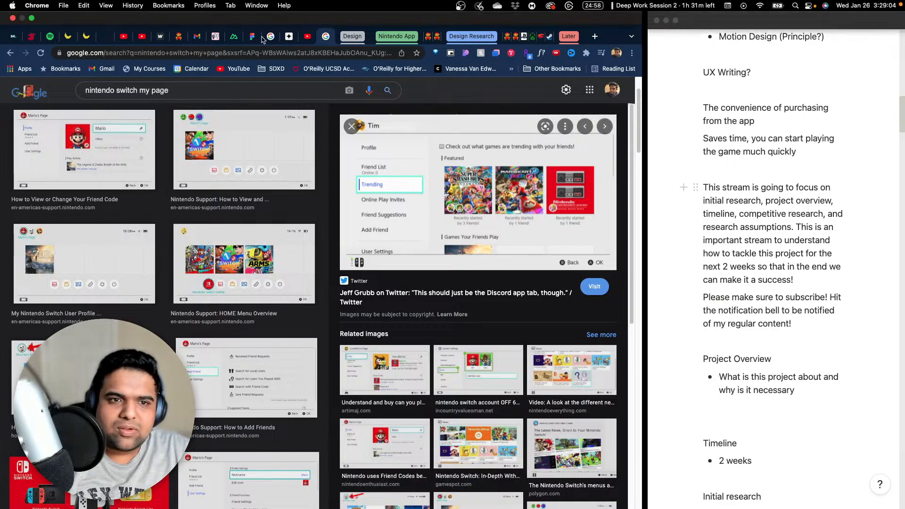
- Check the live stream's dashboard and return to the Nintendo Switch image search results
left_click(308, 36)
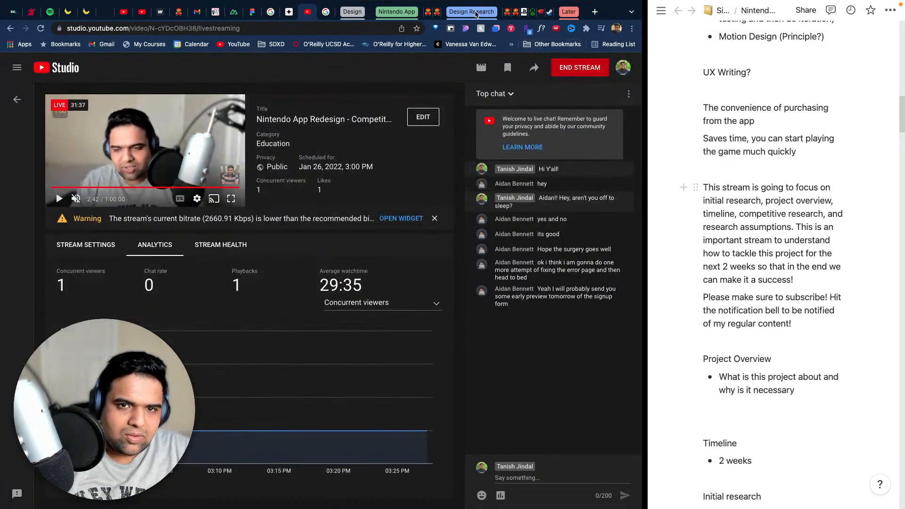
left_click(324, 12)
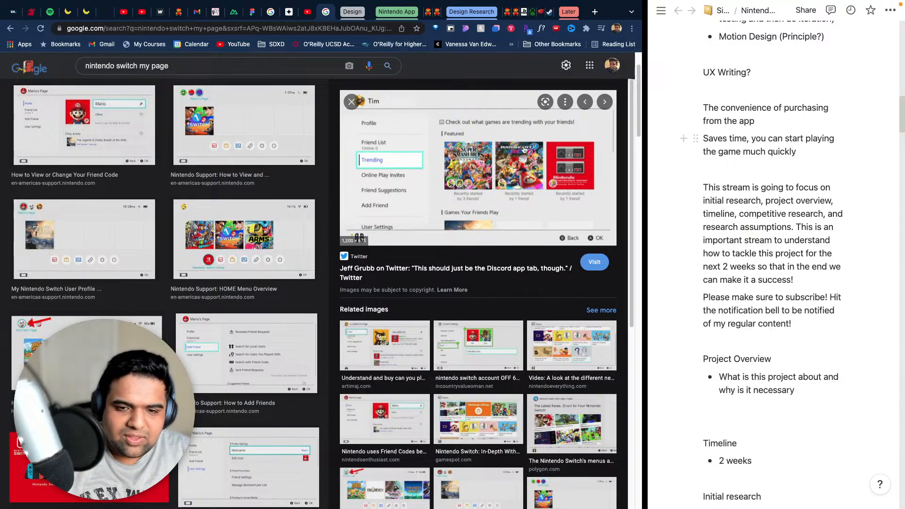
- Copy the "Nintendo Website - Desktop" heading from the Competitive Analysis section of the notes
scroll(809, 454, "down", 15)
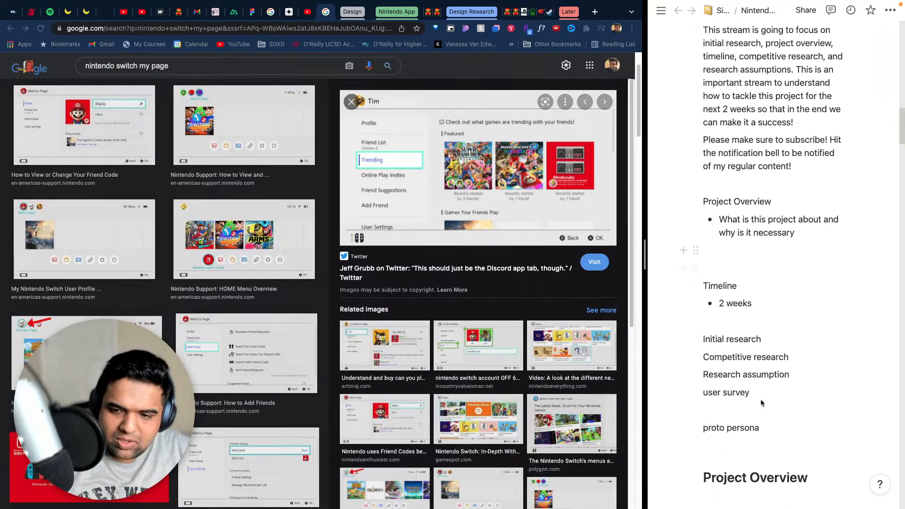
scroll(785, 304, "up", 8)
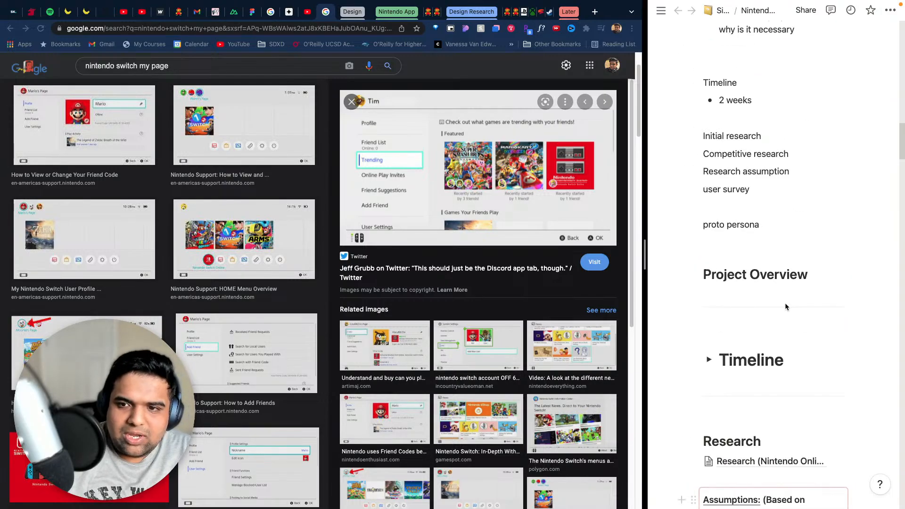
scroll(786, 304, "down", 20)
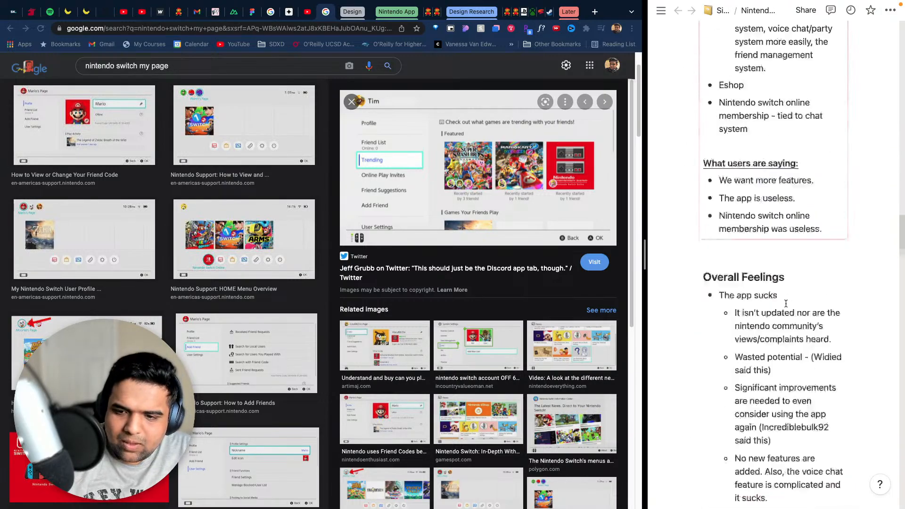
scroll(786, 304, "down", 2)
scroll(786, 304, "up", 15)
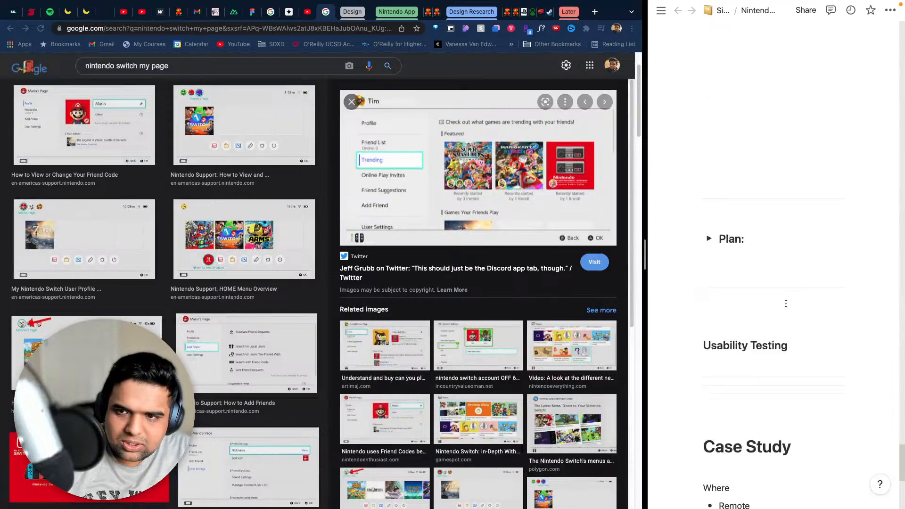
scroll(786, 303, "up", 14)
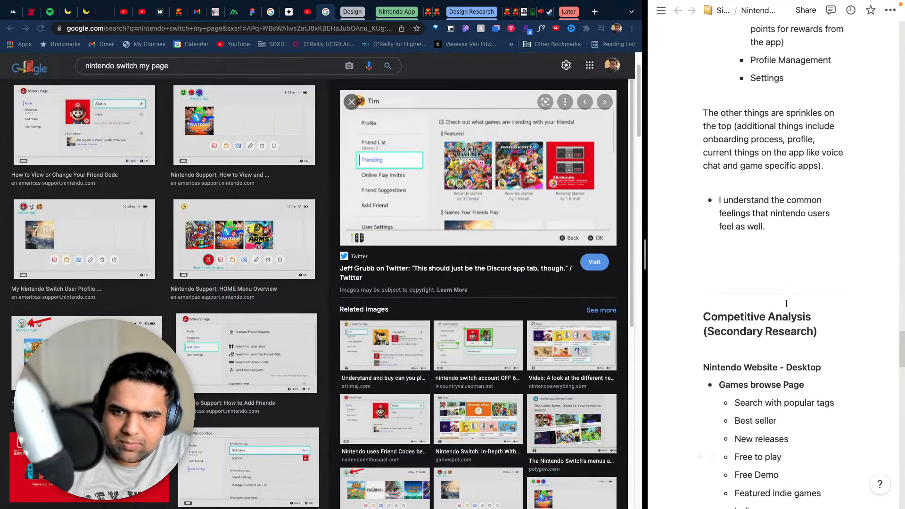
left_click_drag(827, 338, 700, 337)
left_click(725, 338)
left_click_drag(826, 338, 698, 335)
key("super+c")
- Replace the empty bullet after the Settings list's "Check in" item with a blank line for a new section
scroll(825, 347, "down", 20)
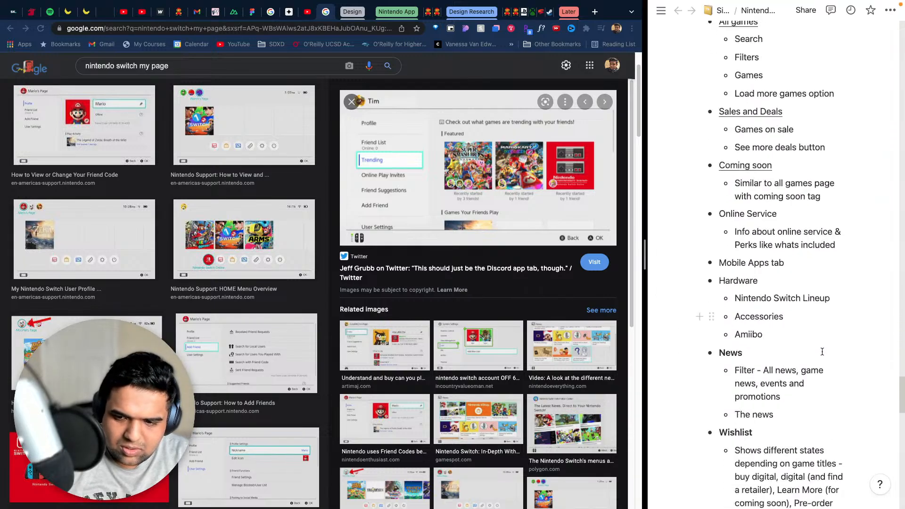
left_click(738, 191)
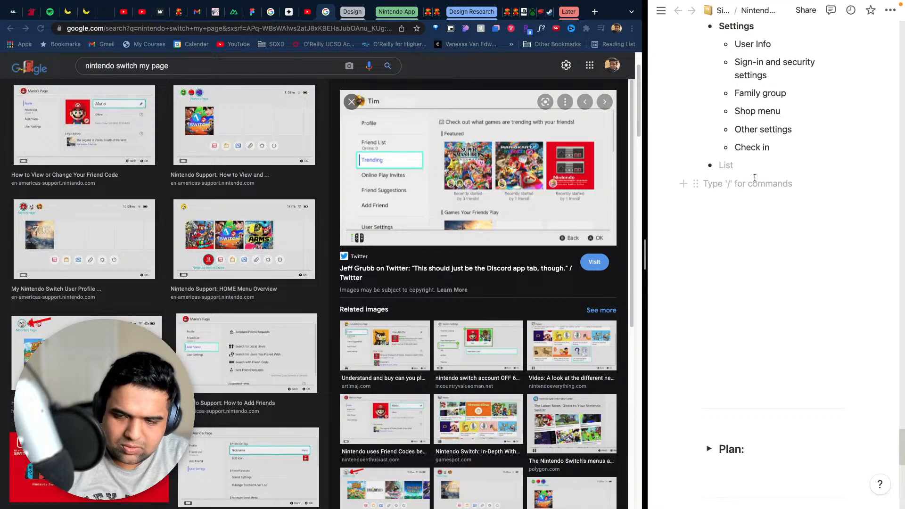
key("BackSpace")
key("BackSpace")
key("Return")
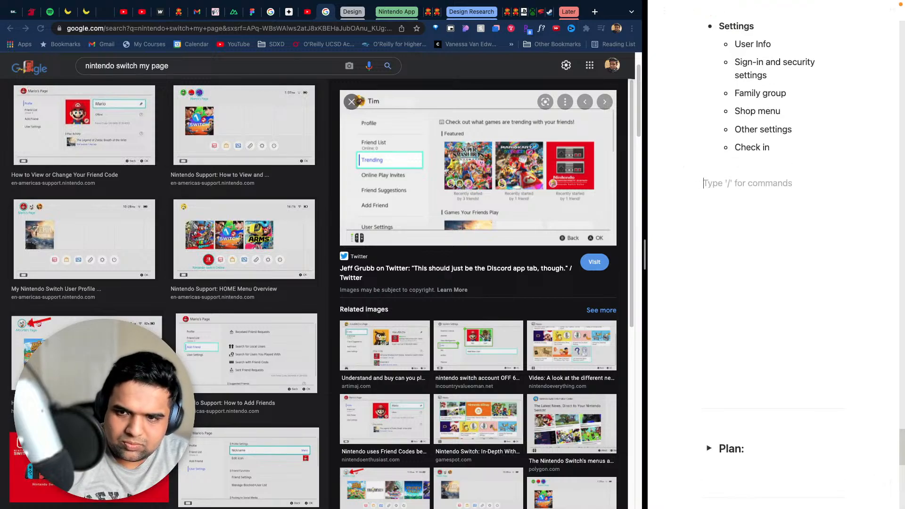
- Paste the copied heading below the Settings list and reword it to "Nintendo Switch"
key("super+v")
key("BackSpace")
key("BackSpace")
key("BackSpace")
key("BackSpace")
key("BackSpace")
key("BackSpace")
key("BackSpace")
key("BackSpace")
key("BackSpace")
key("BackSpace")
key("BackSpace")
key("BackSpace")
key("BackSpace")
key("BackSpace")
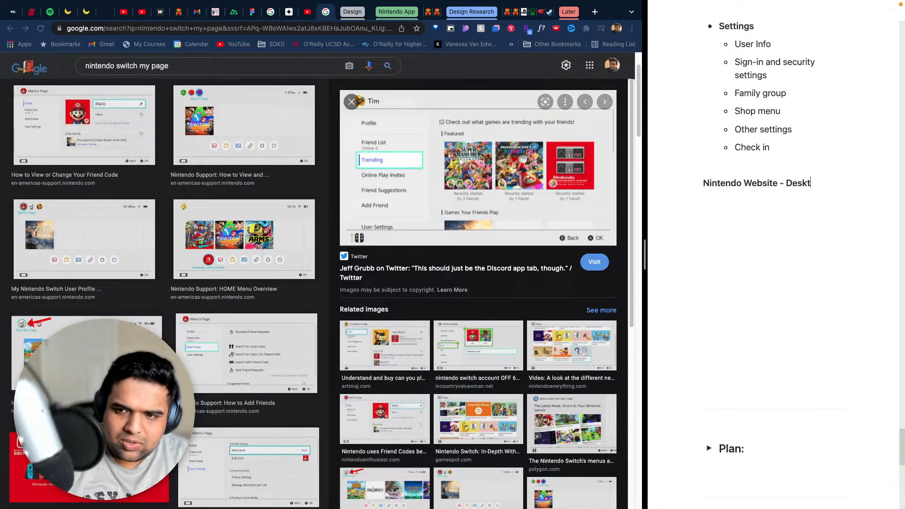
key("BackSpace")
key("BackSpace")
key("BackSpace")
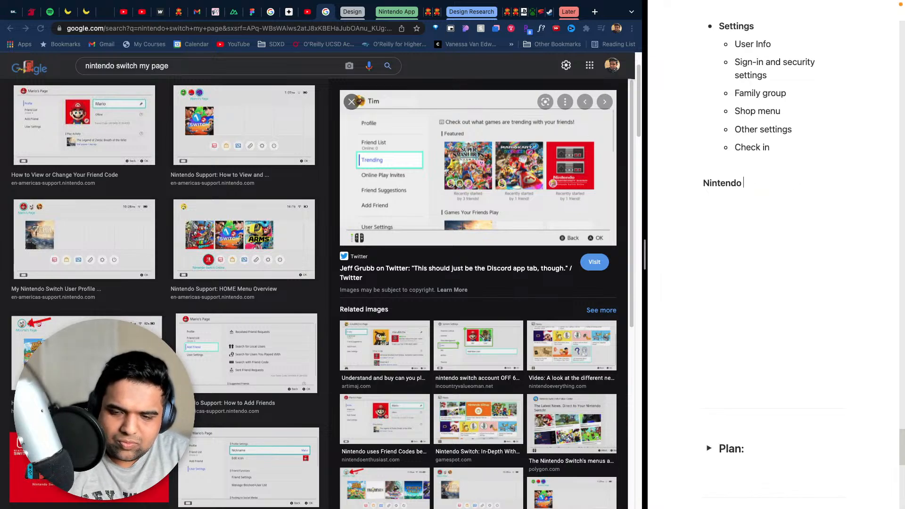
type("Switch")
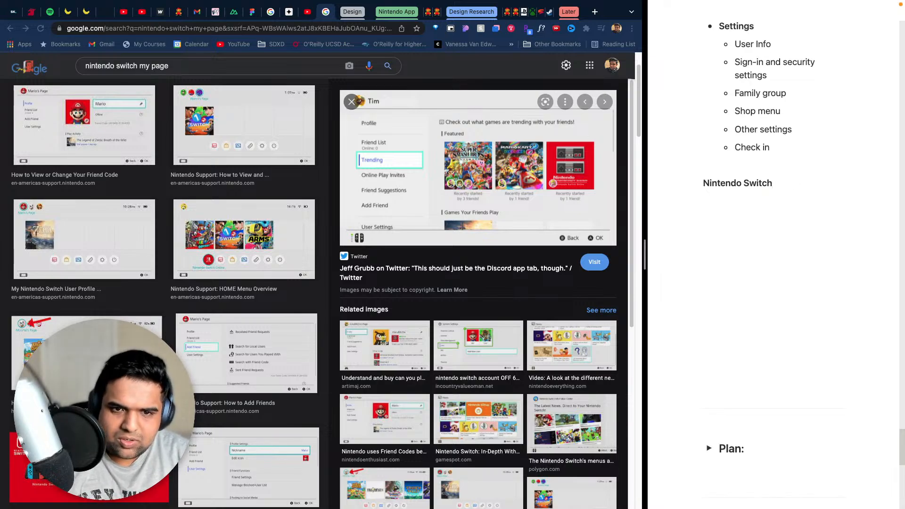
- Add a "Player's page" bullet under the Nintendo Switch heading with a nested "Profile" bullet
key("Return")
type("- ")
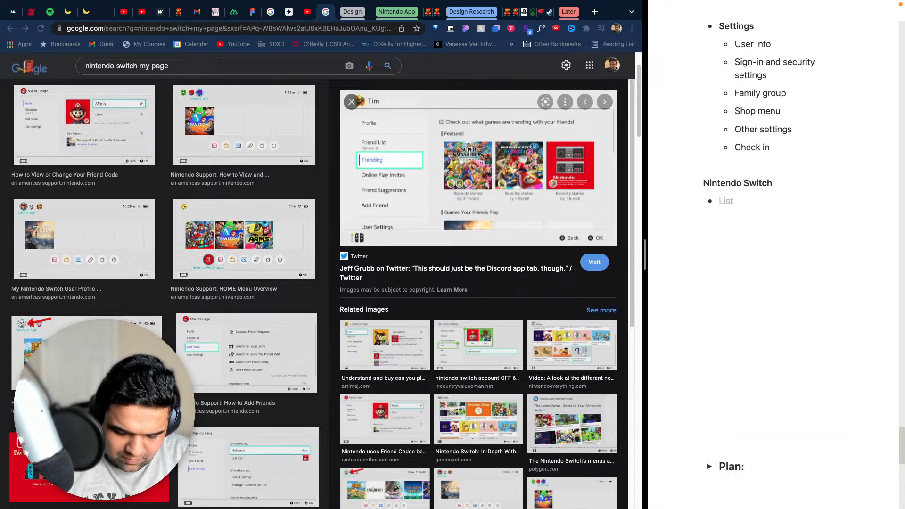
type("Play3er")
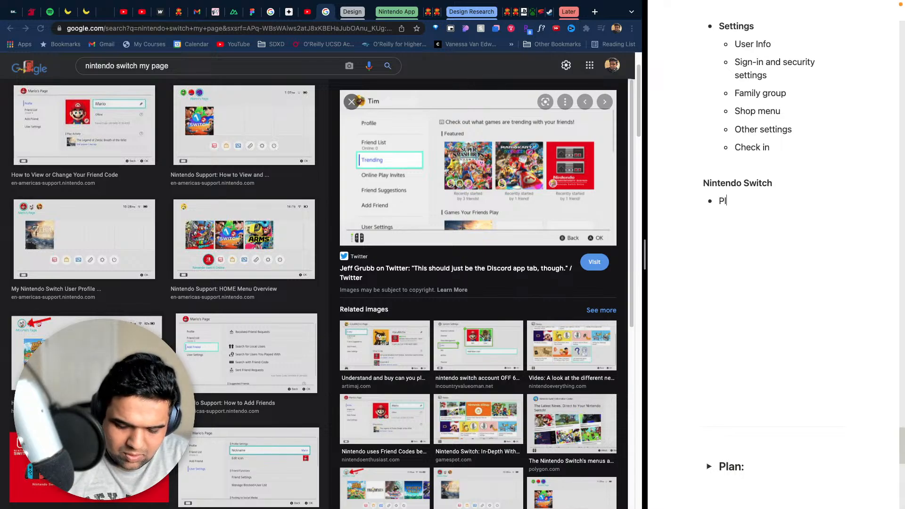
key("BackSpace")
key("BackSpace")
type("e")
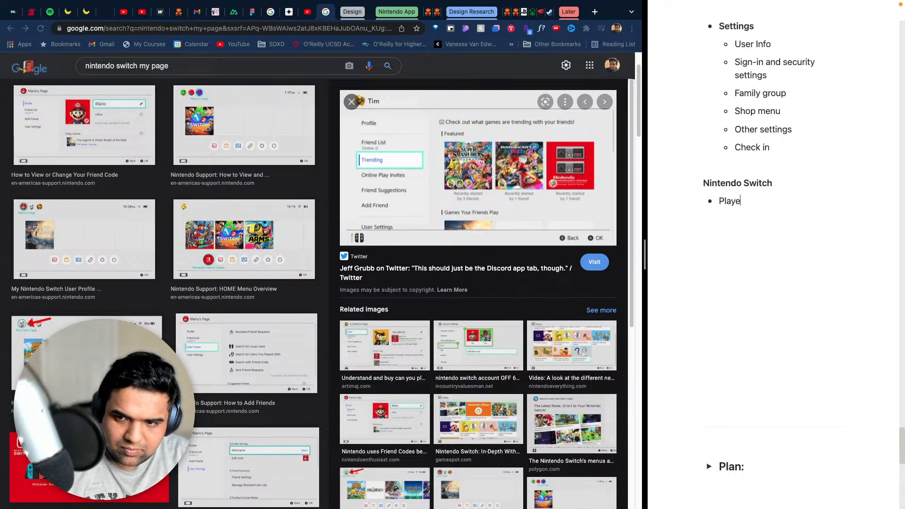
type("r's page")
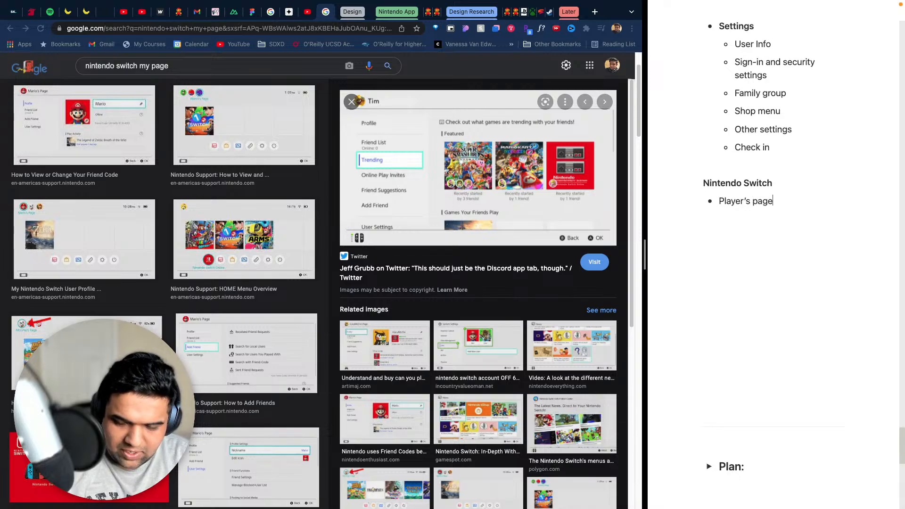
key("Return")
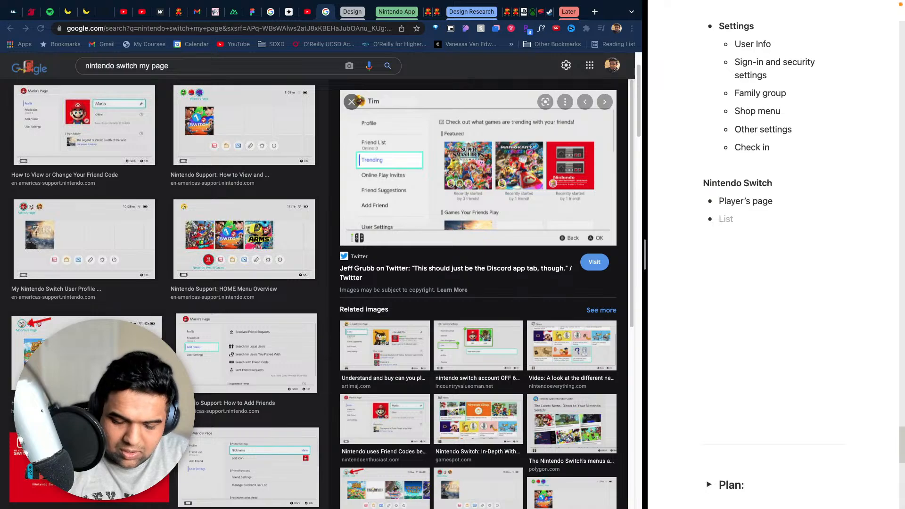
key("Tab")
type("Profile")
key("Return")
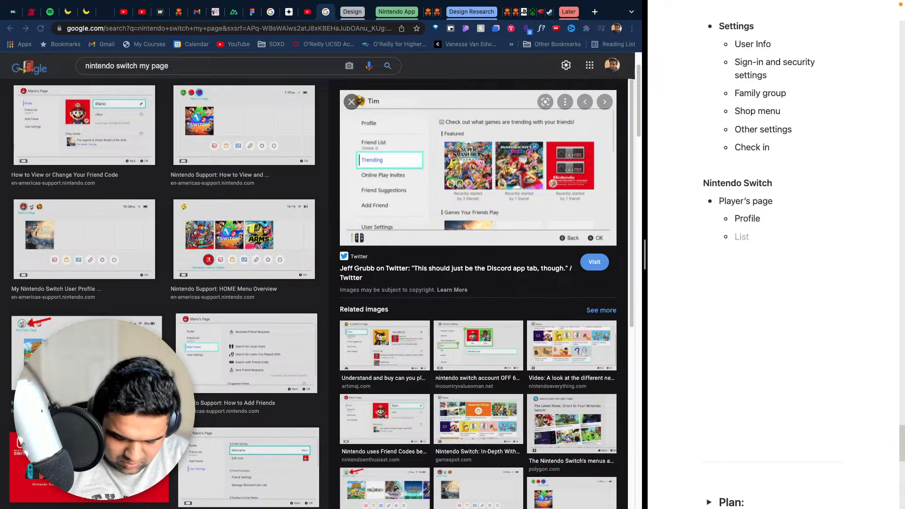
type("Raj")
key("BackSpace")
key("BackSpace")
key("BackSpace")
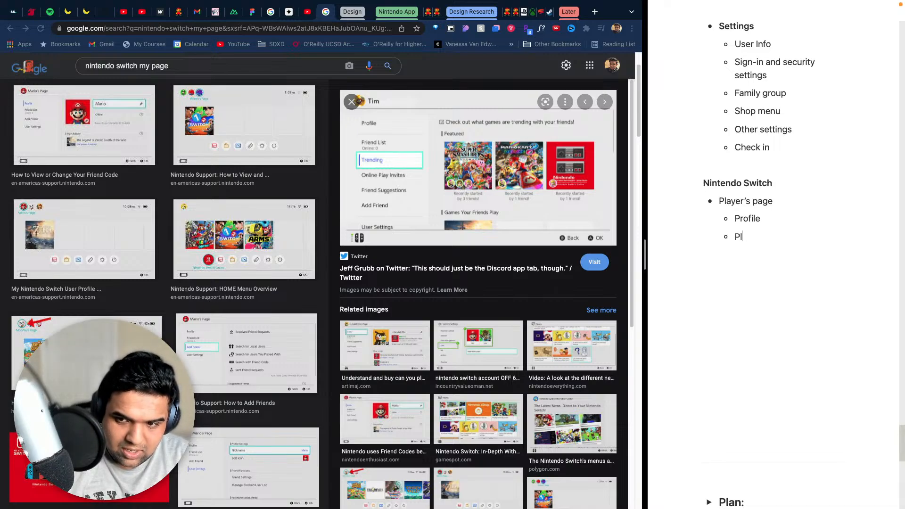
key("BackSpace")
key("BackSpace")
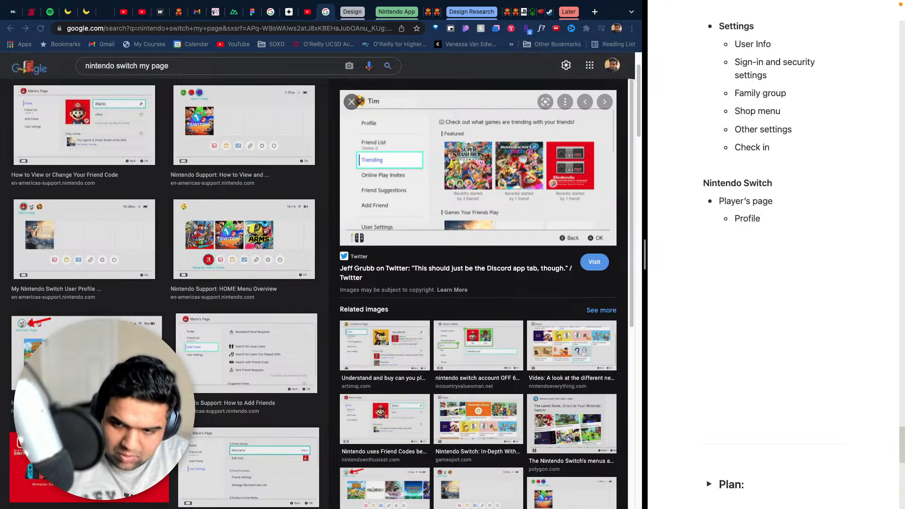
- Add the bullets "Name" and "Status" nested under Profile
key("Return")
key("Tab")
type("Name")
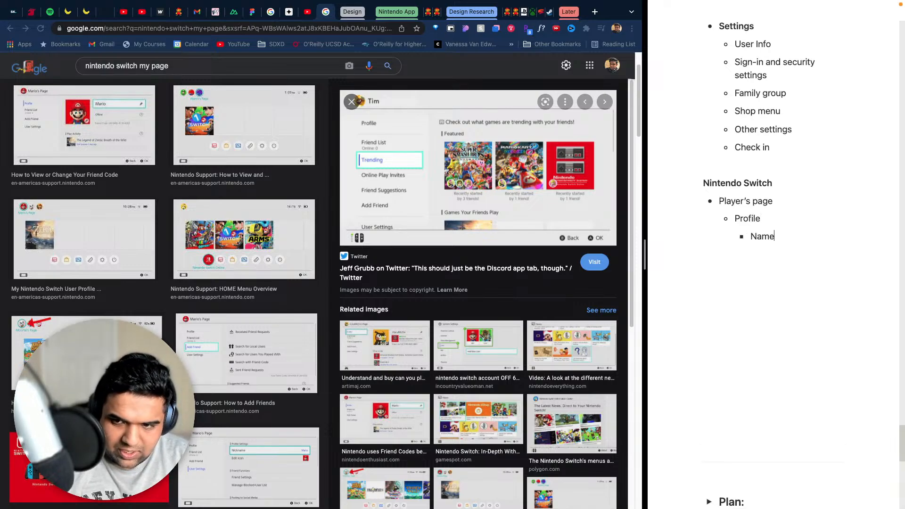
key("Return")
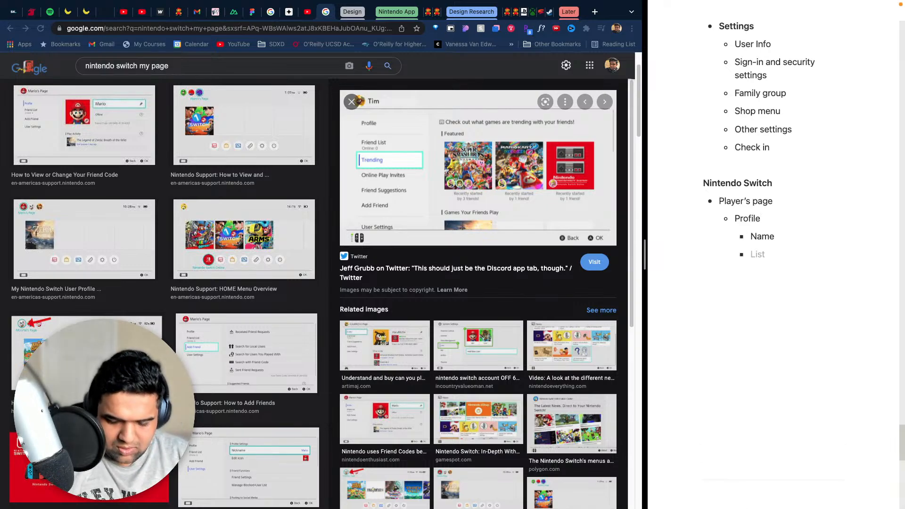
type("Swta")
key("BackSpace")
key("BackSpace")
key("BackSpace")
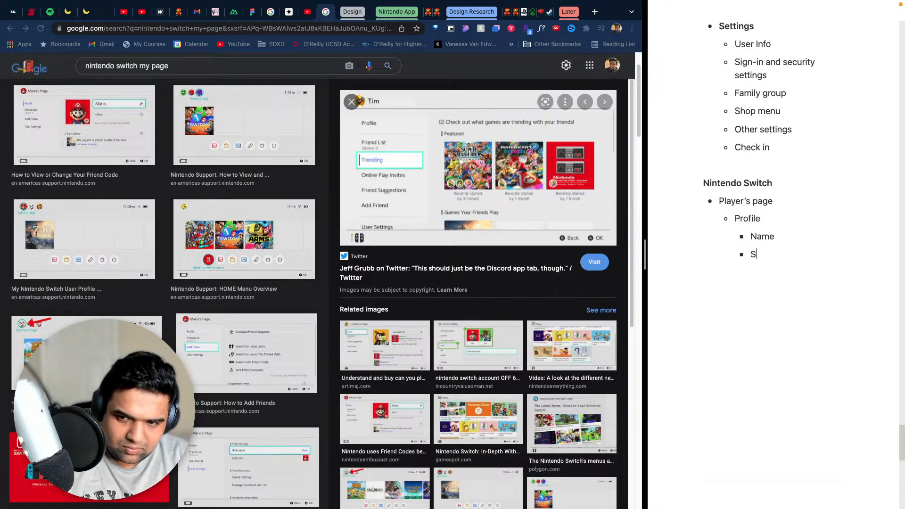
type("tatus")
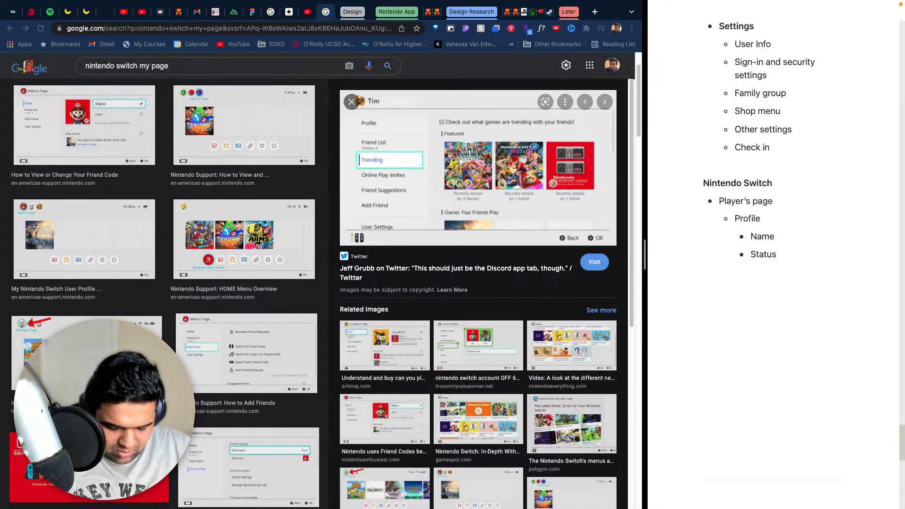
- Add the bullets "Friend Code" and "Play Activity" below Status in the Profile list
key("Return")
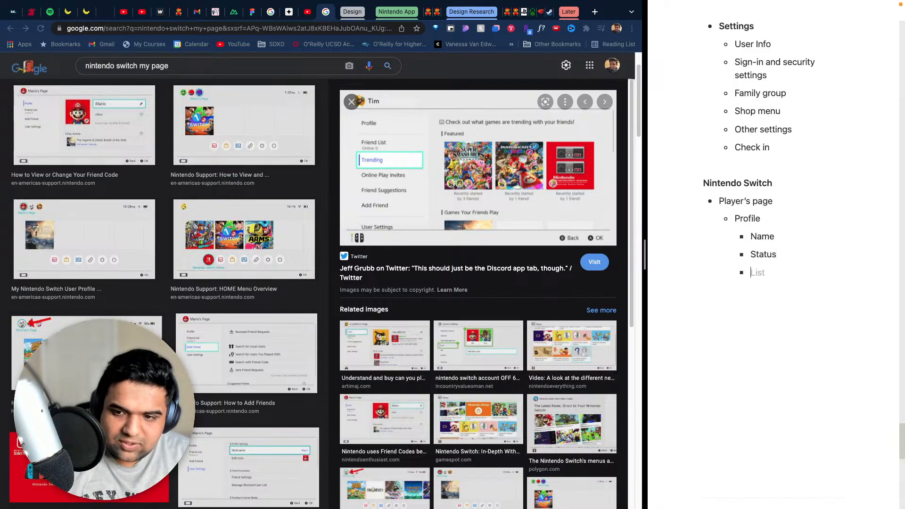
type("Friend Codew")
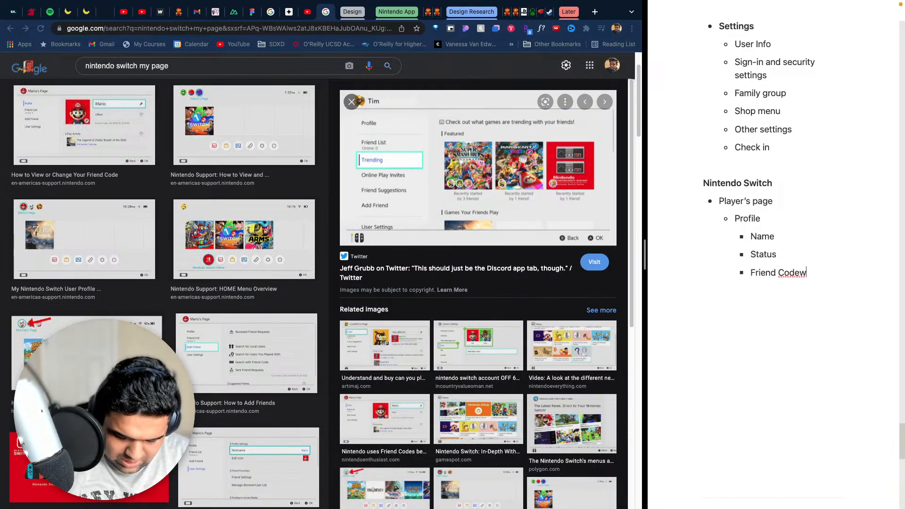
key("Return")
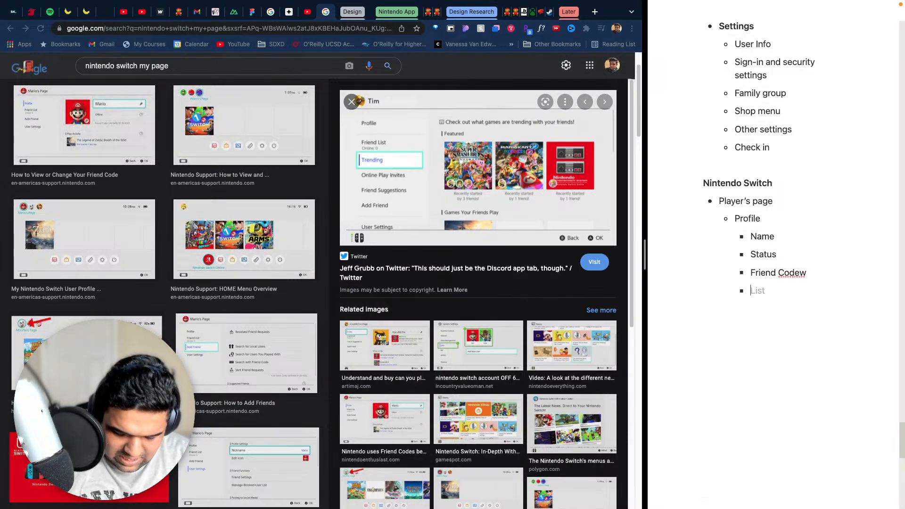
type("Play Ac")
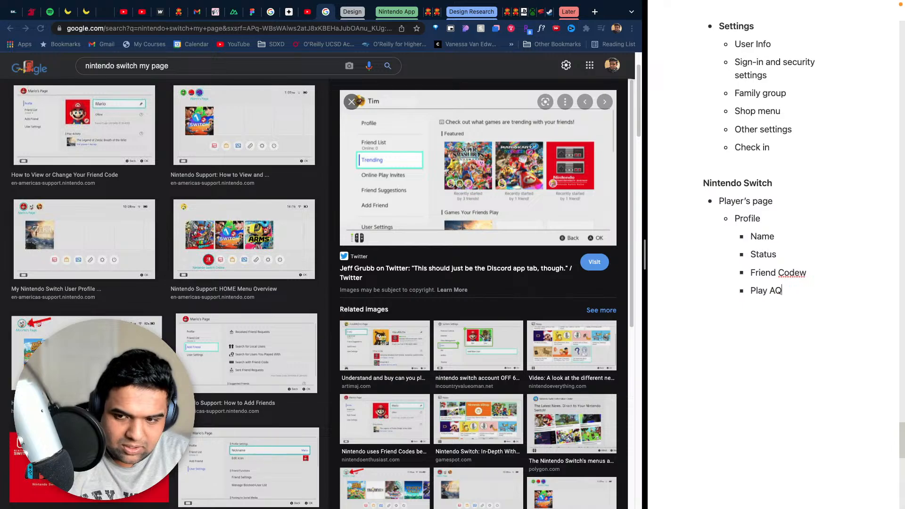
type("tivity")
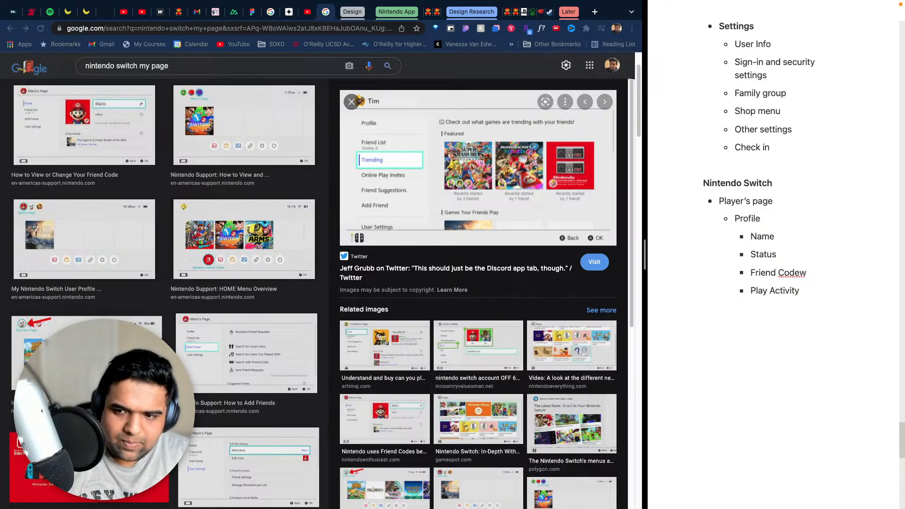
key("BackSpace")
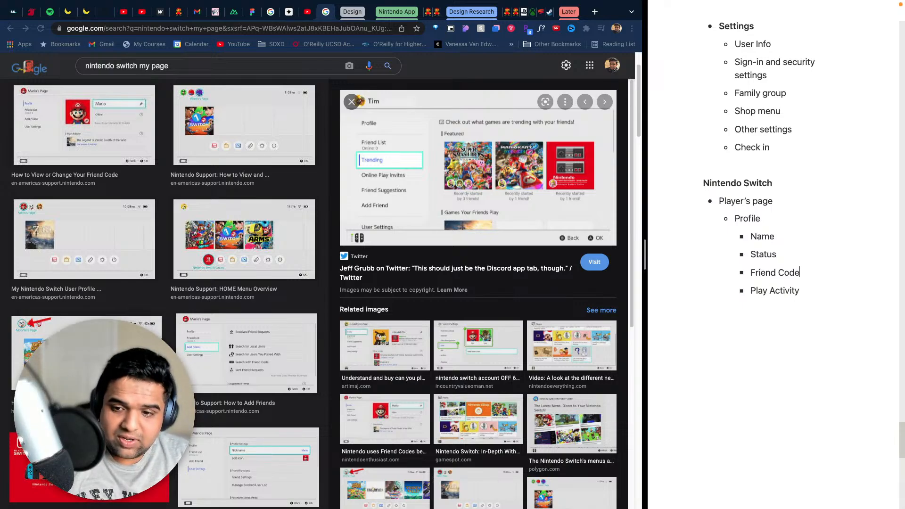
- Add a "Friend List" bullet after the Profile sub-items, at the same level as Profile
key("Return")
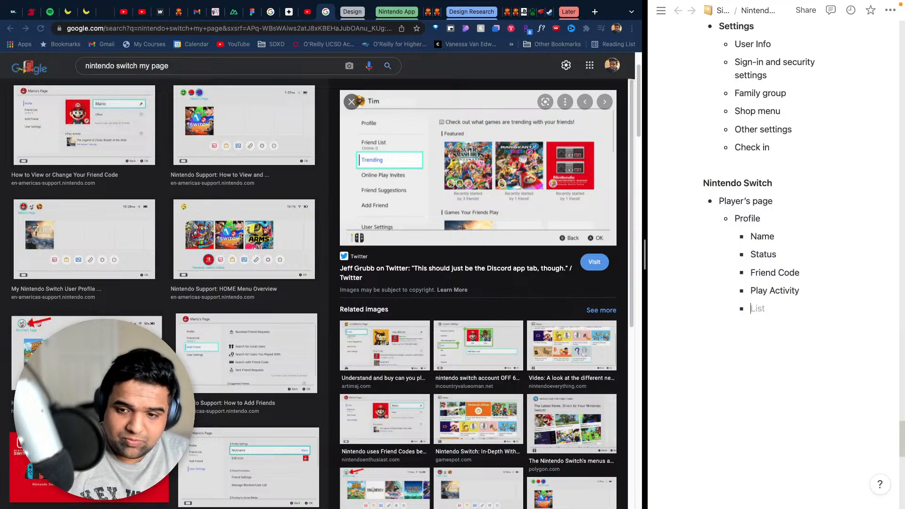
key("BackSpace")
key("BackSpace")
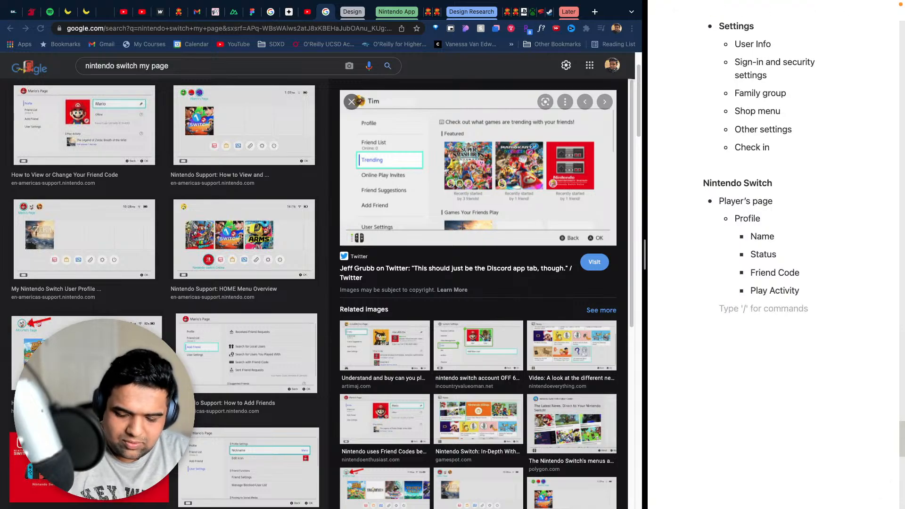
type("-")
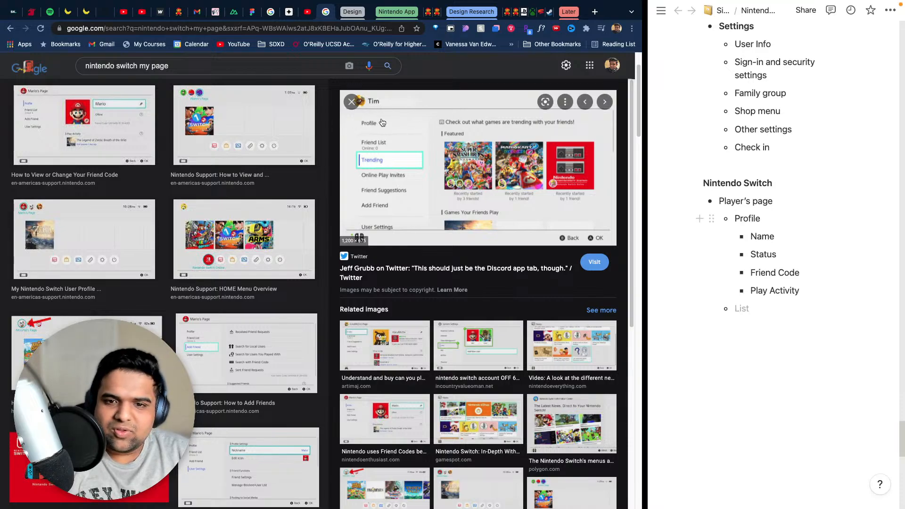
left_click(773, 311)
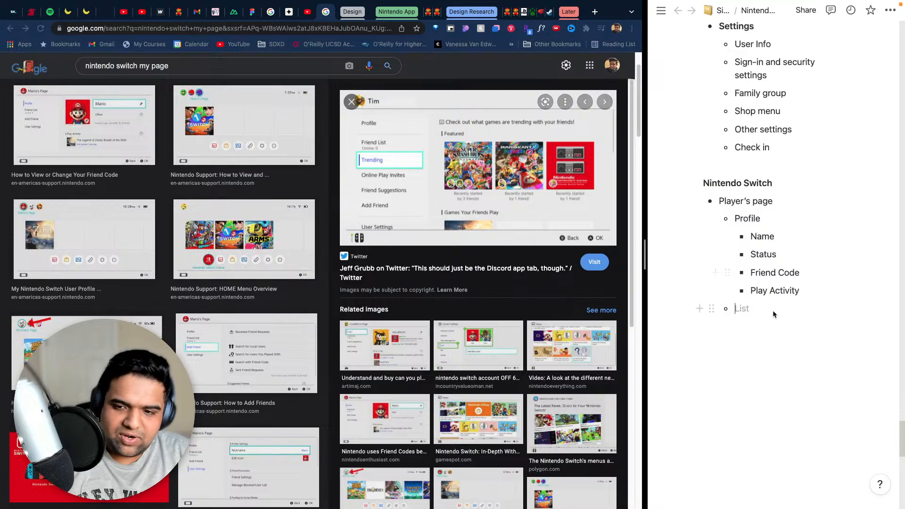
type("Firne")
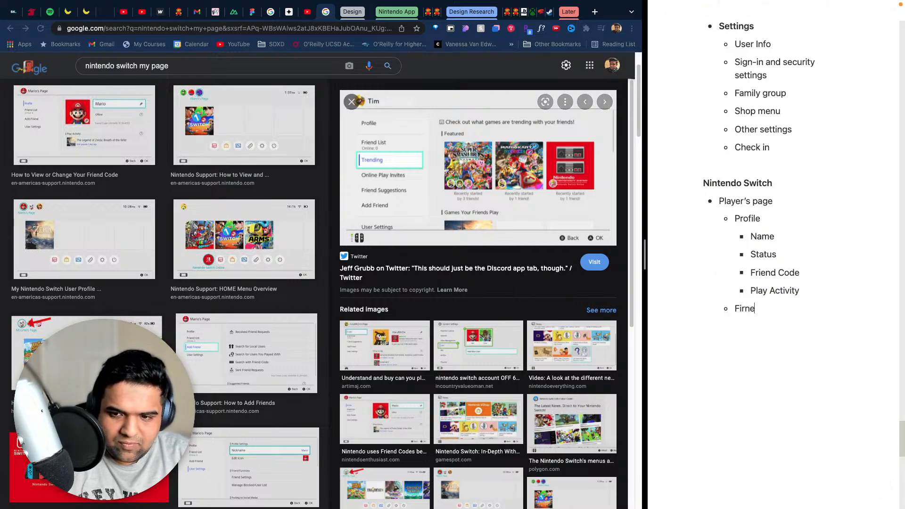
key("BackSpace")
key("BackSpace")
type("riends ")
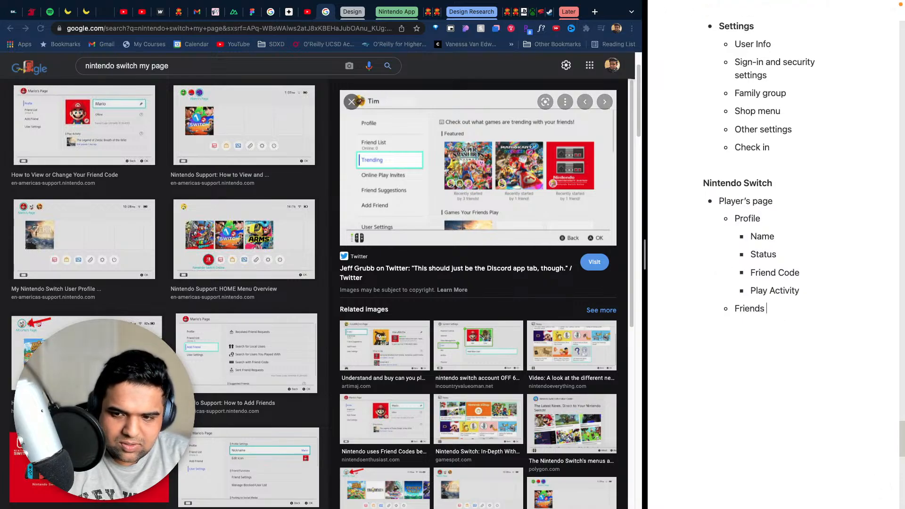
type("list")
key("BackSpace")
key("BackSpace")
key("BackSpace")
key("BackSpace")
key("BackSpace")
key("BackSpace")
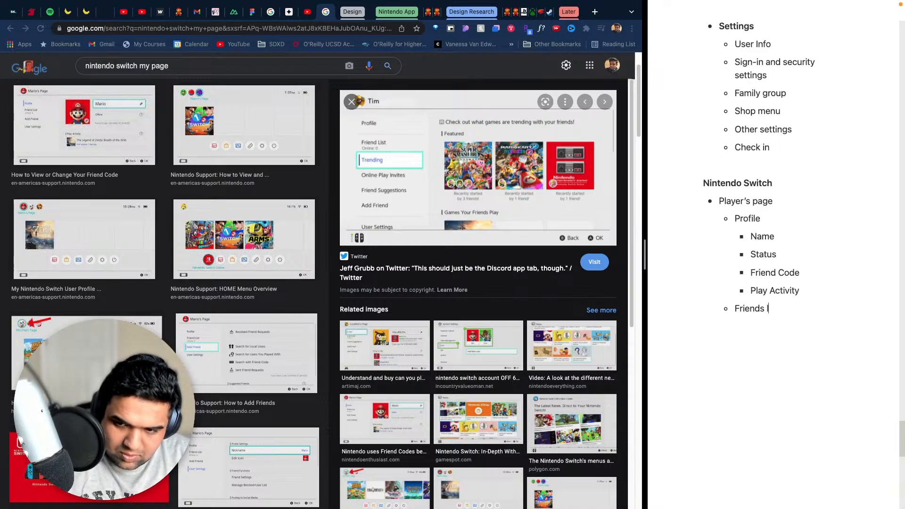
type("List")
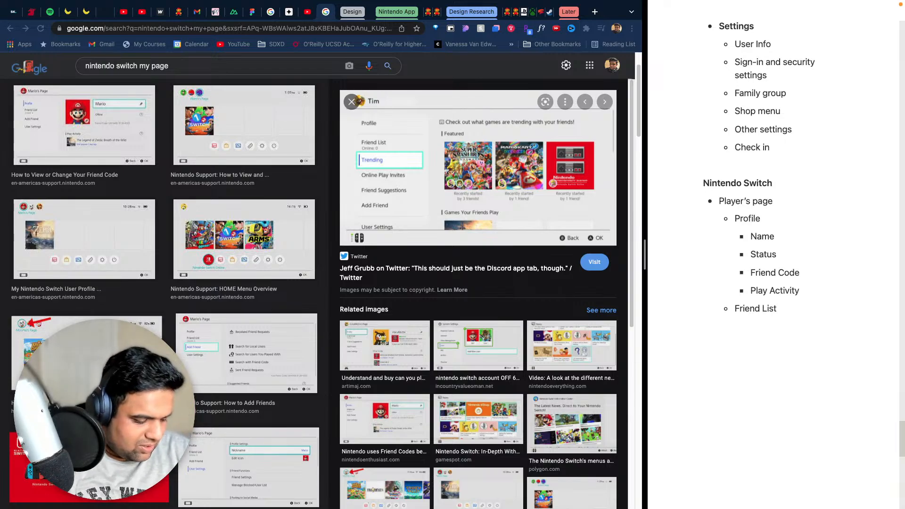
- Append "(Shows online number)" to the Friend List bullet
type("()Shows on")
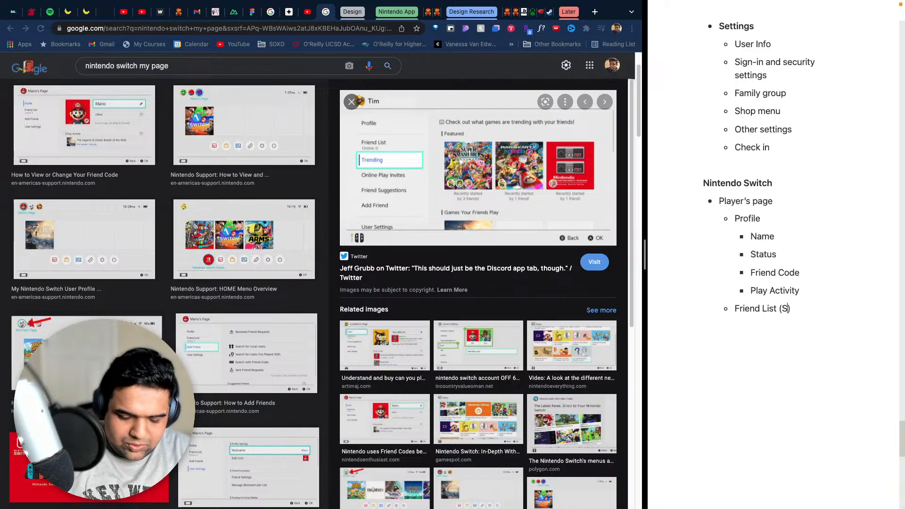
type("line")
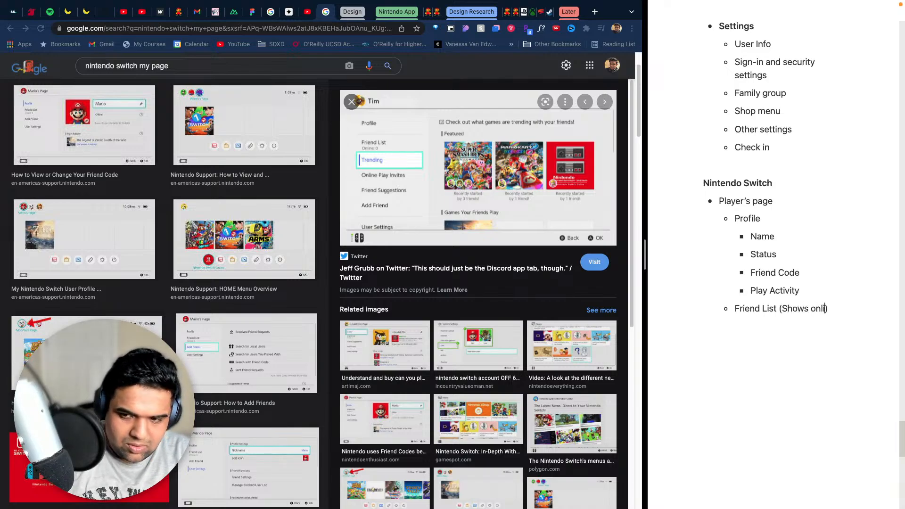
type(" number")
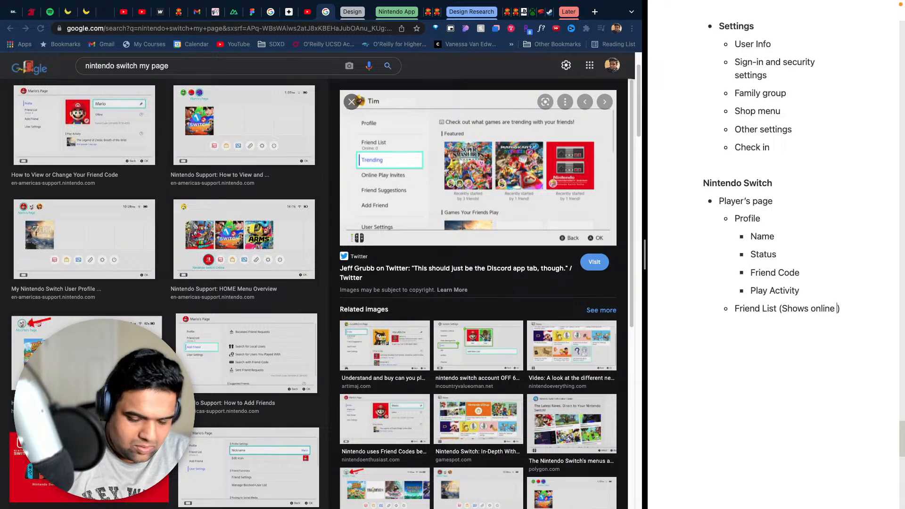
- Nest a bullet under Friend List noting friends' pic, name, and when they were last active (or offline)
key("Return")
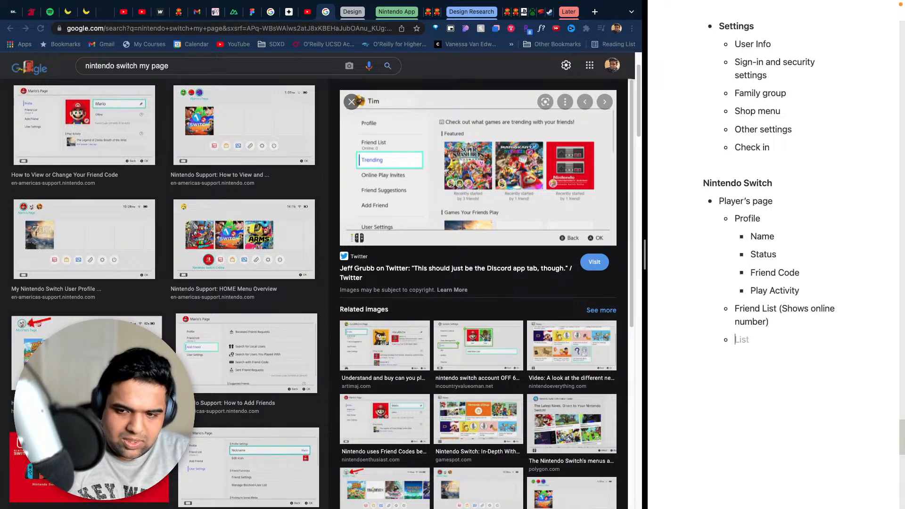
key("Tab")
type("Friends")
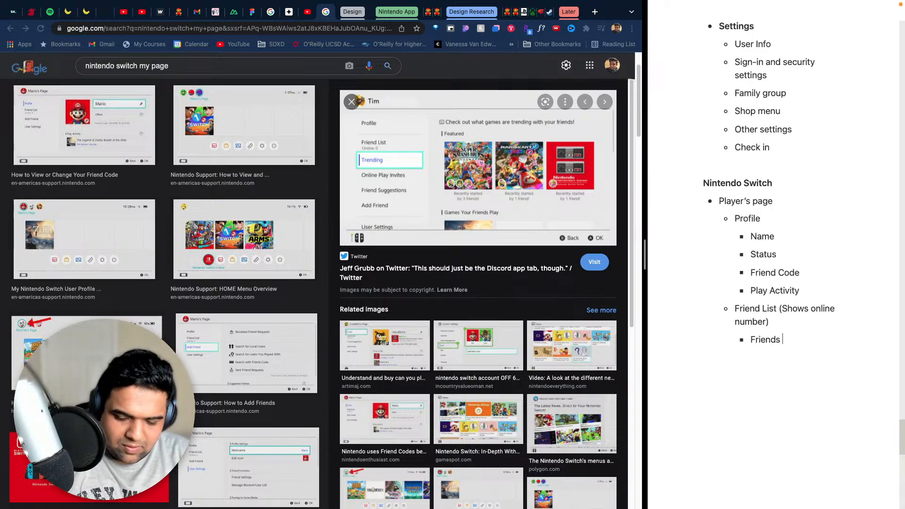
type(" pic,")
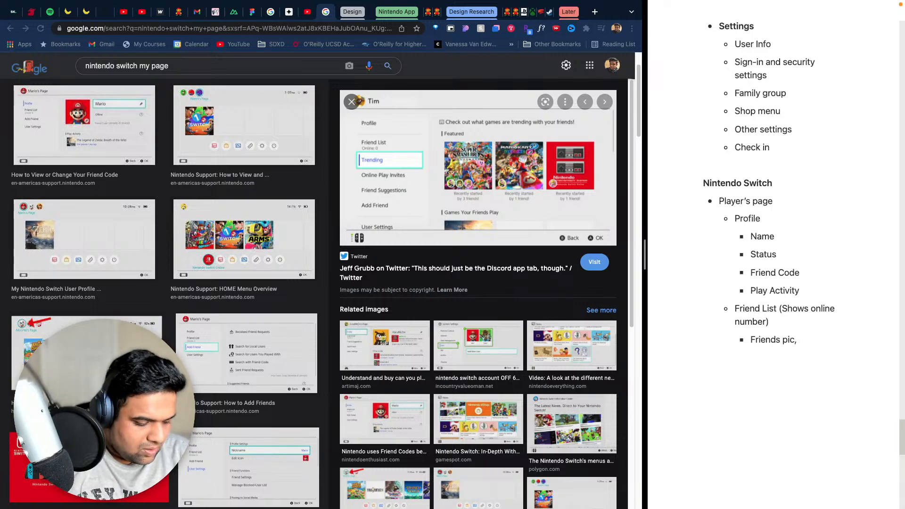
type(" name,")
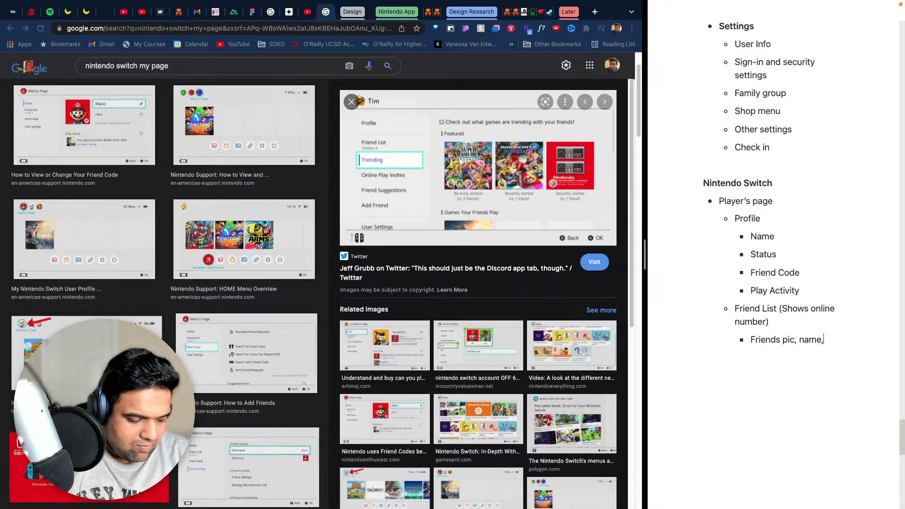
type(" and we")
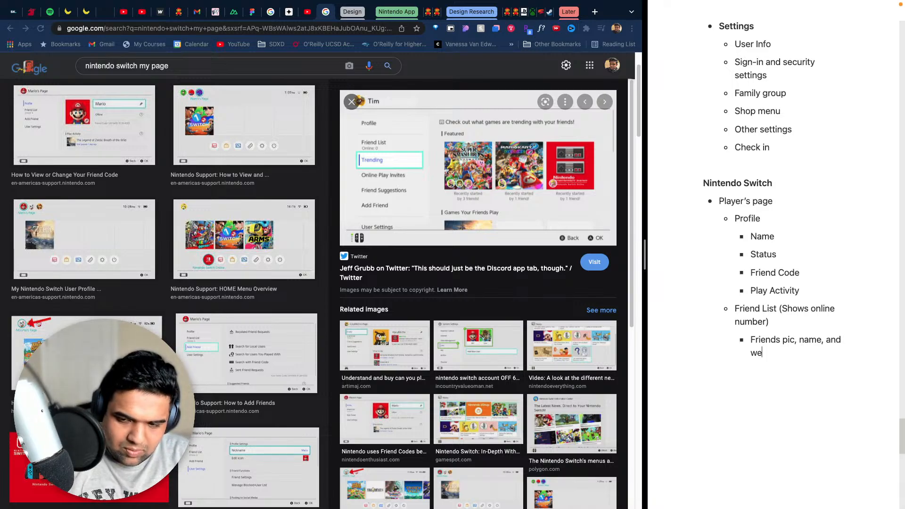
key("BackSpace")
type("hen tehy we")
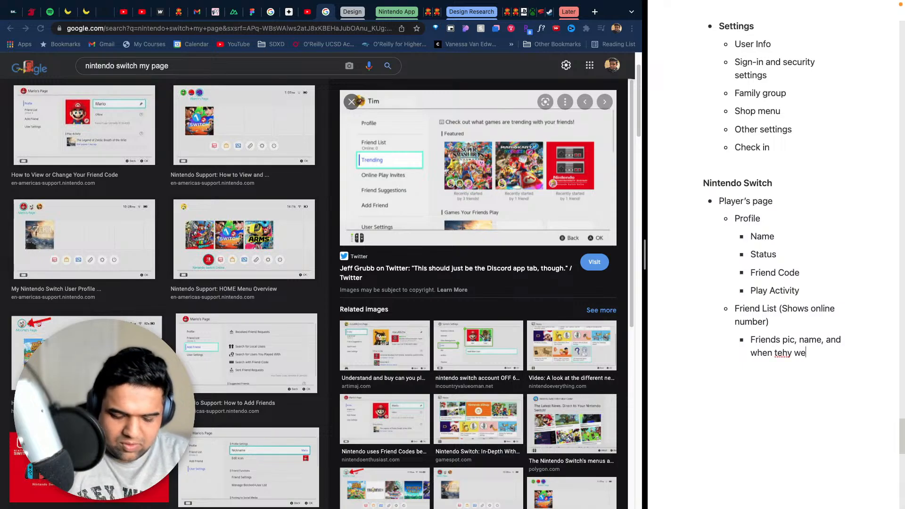
type("re last activ")
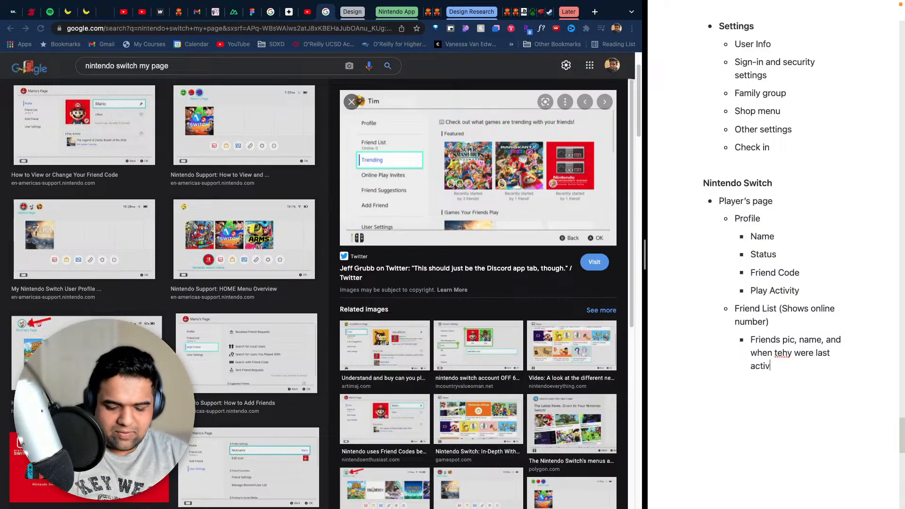
type("e ()")
key("Left")
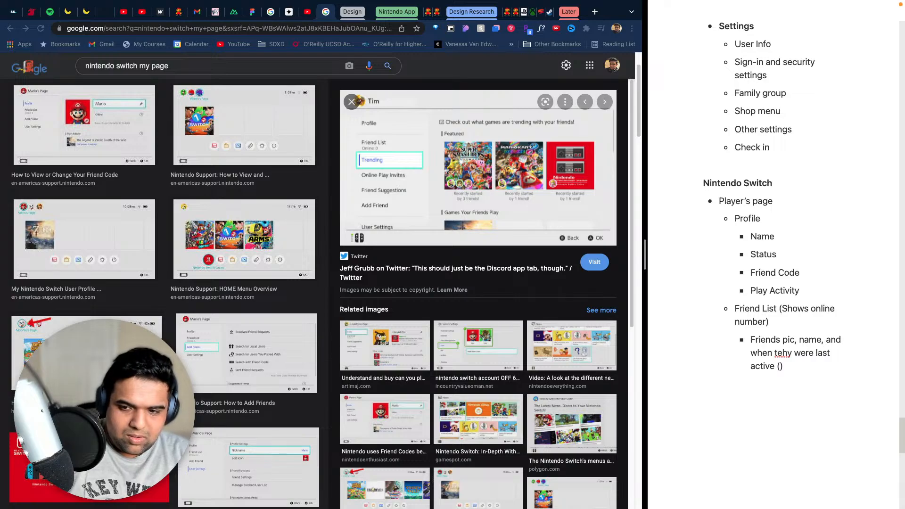
type("or offline")
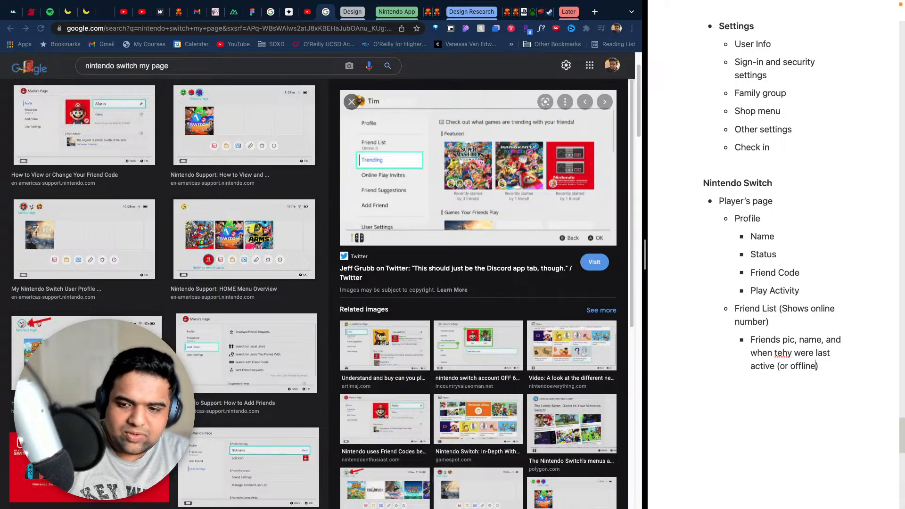
- Correct the misspelled word in the nested Friend List note to "they"
left_click(787, 353)
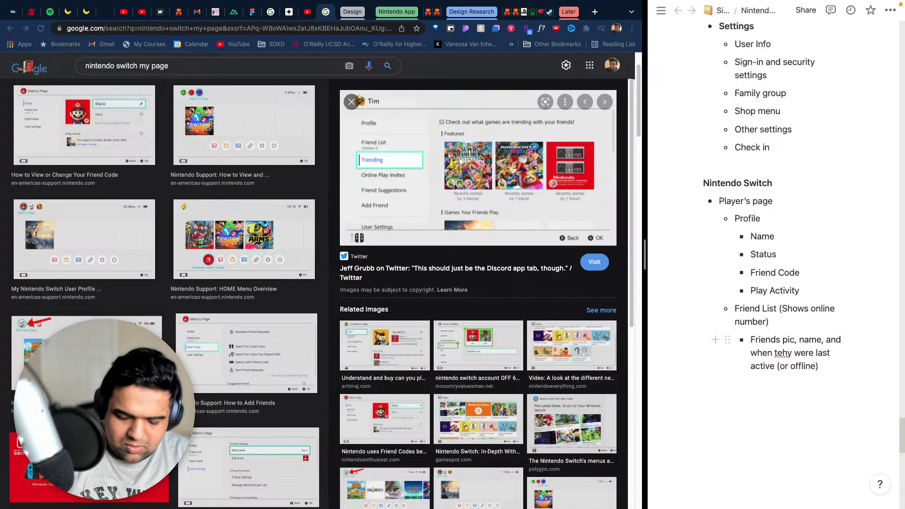
key("BackSpace")
key("BackSpace")
type("he")
left_click(831, 365)
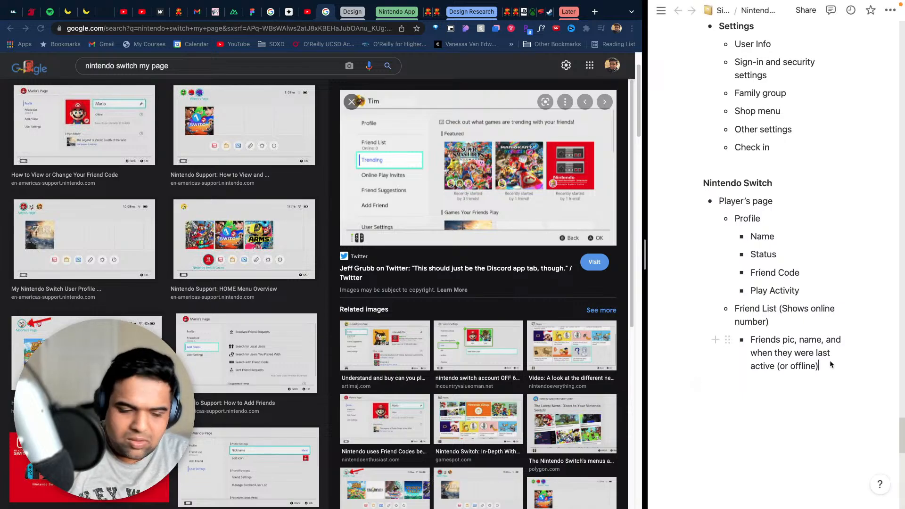
- Add a "Trending" bullet below the Friend List note, at the same level as Friend List
key("Return")
key("BackSpace")
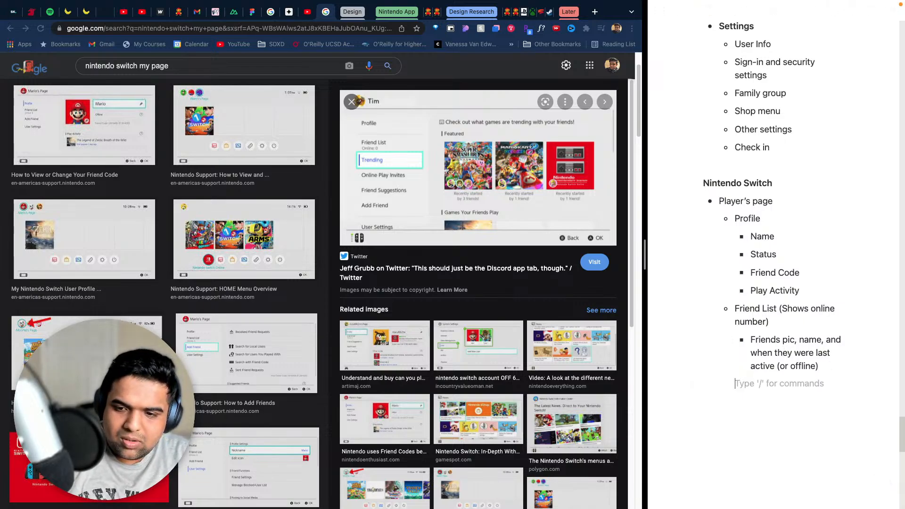
key("BackSpace")
type("-")
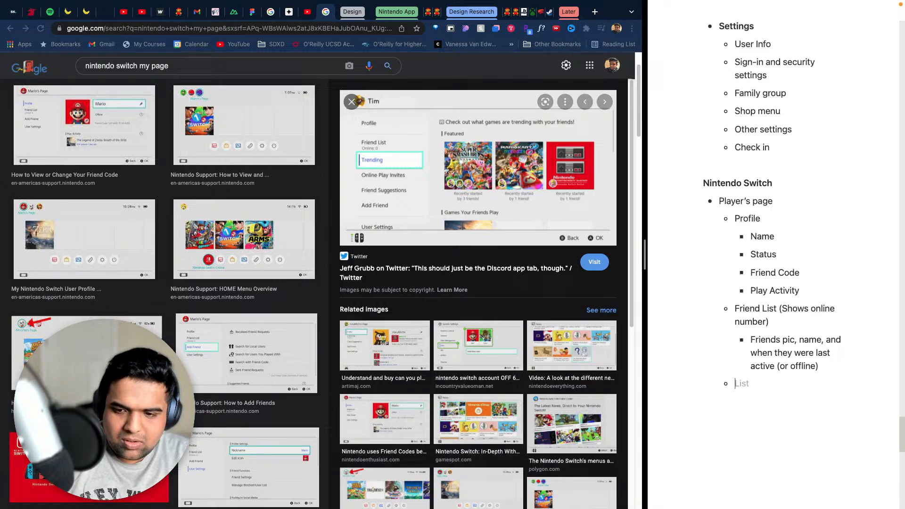
key("Tab")
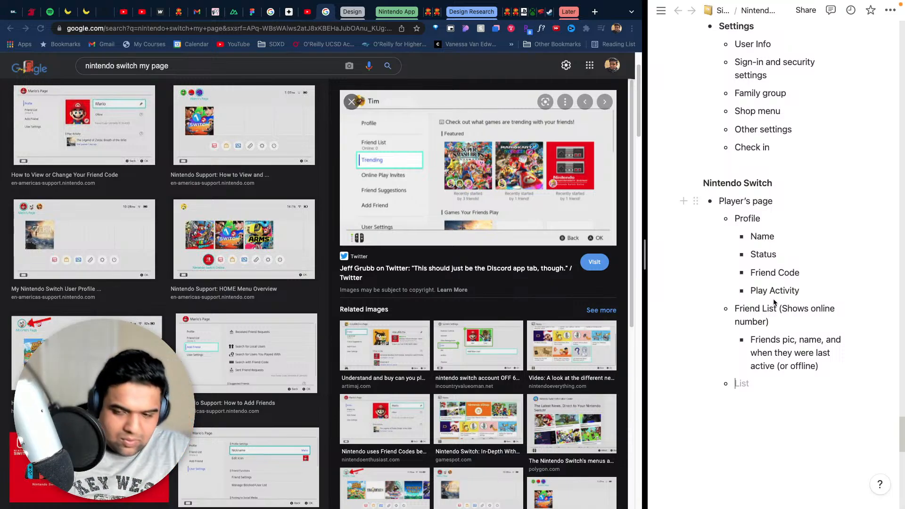
type("Trending sho")
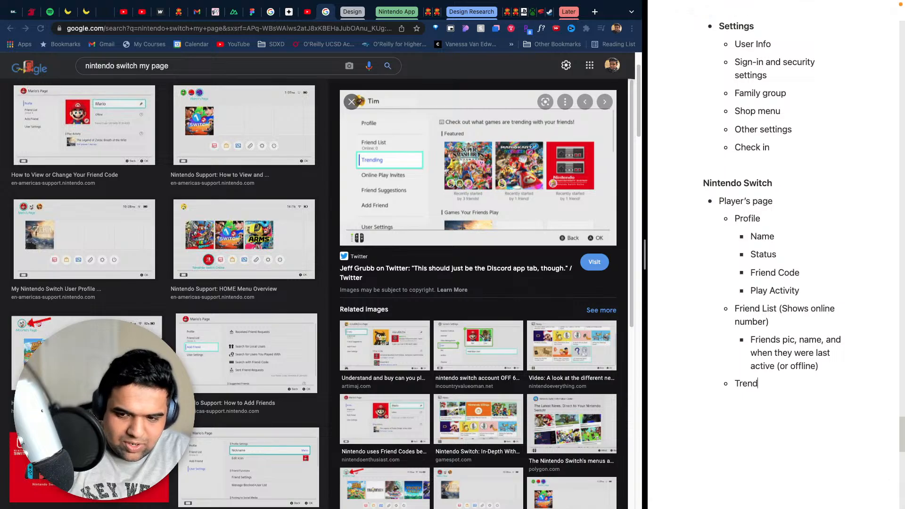
key("BackSpace")
key("BackSpace")
key("BackSpace")
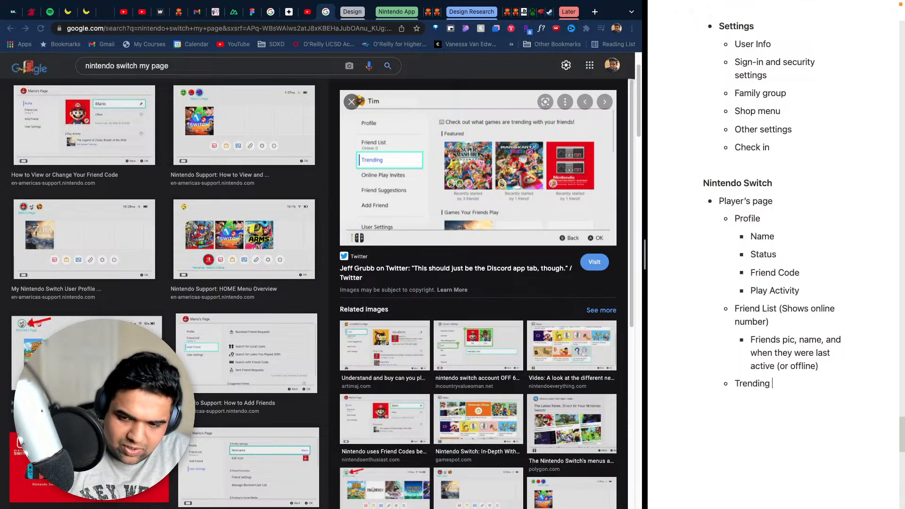
- Add a "Featured" bullet nested under Trending
key("Return")
key("Tab")
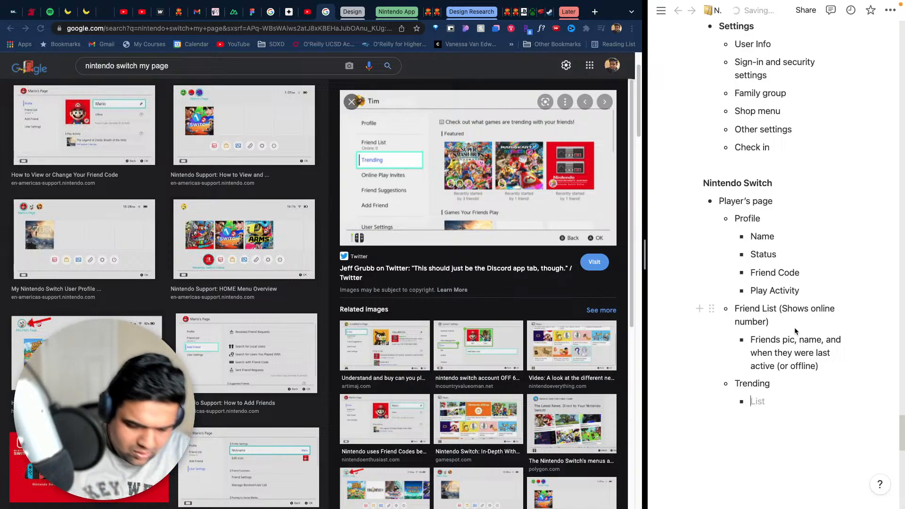
type("Featu")
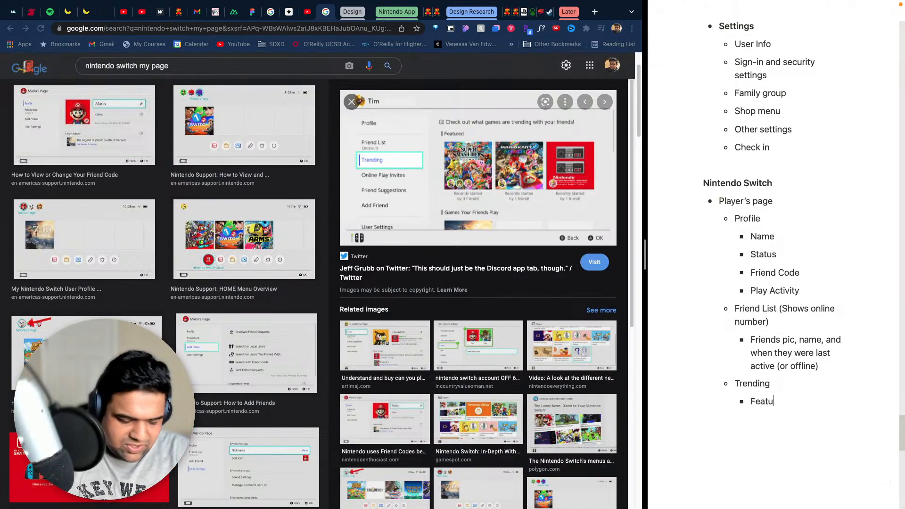
type("redv")
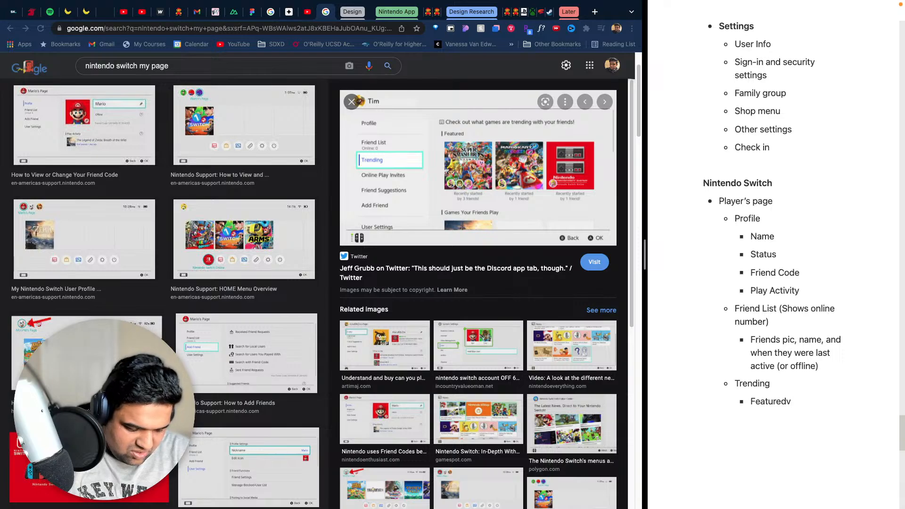
key("BackSpace")
type(" ()")
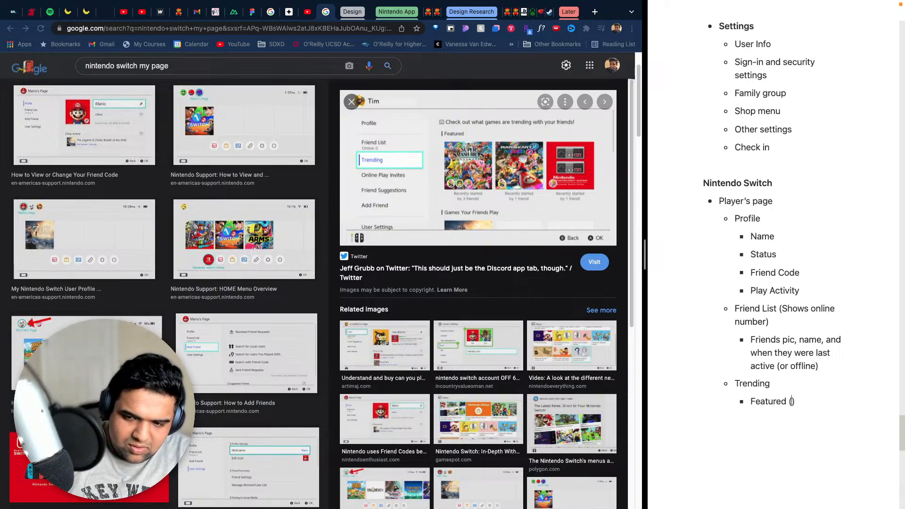
key("BackSpace")
key("BackSpace")
key("BackSpace")
- Add the bullet "Games your friends play" below Featured in the Trending list
key("Return")
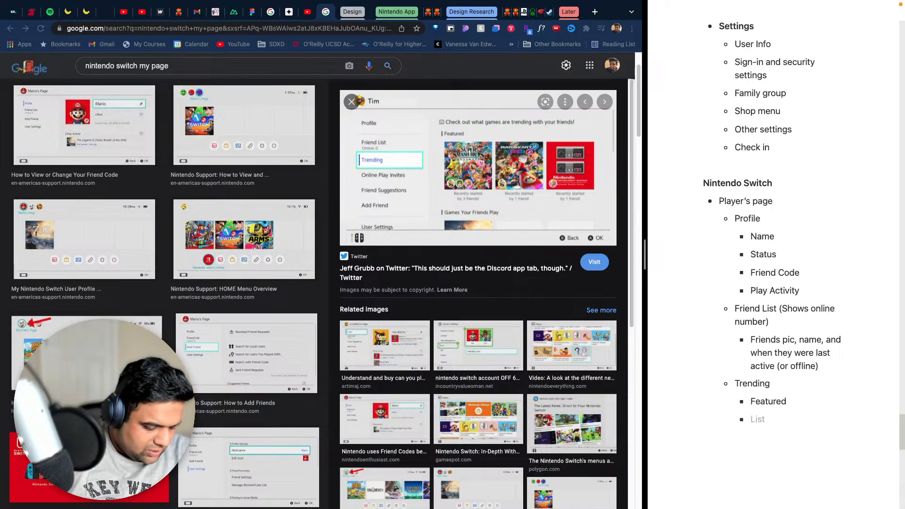
type("Games yo")
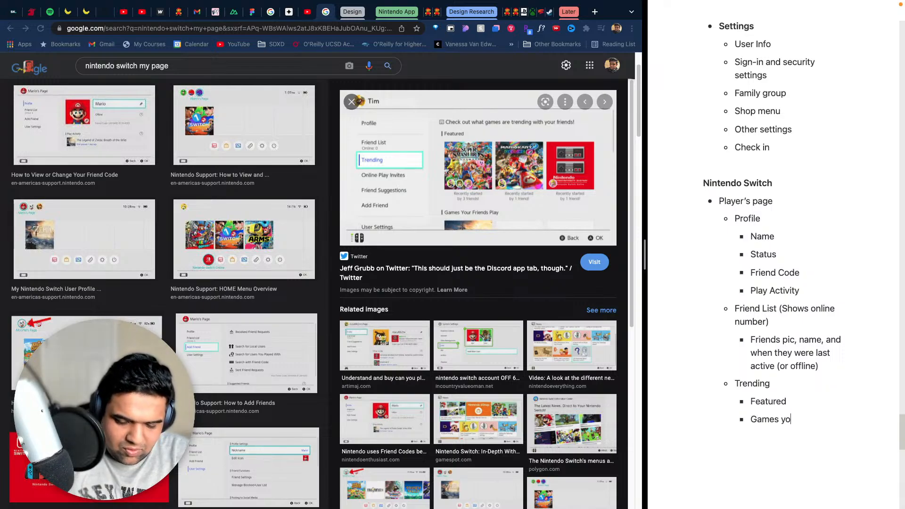
type("ur friends l")
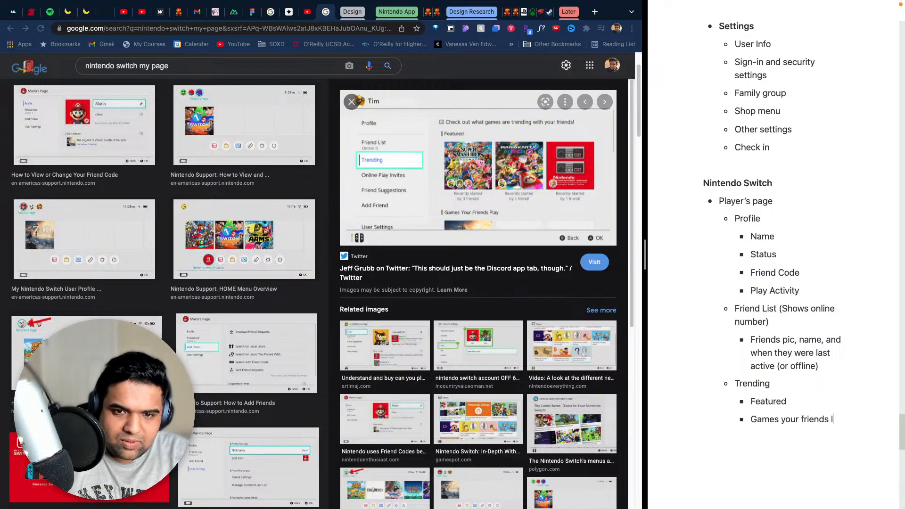
key("BackSpace")
type("play")
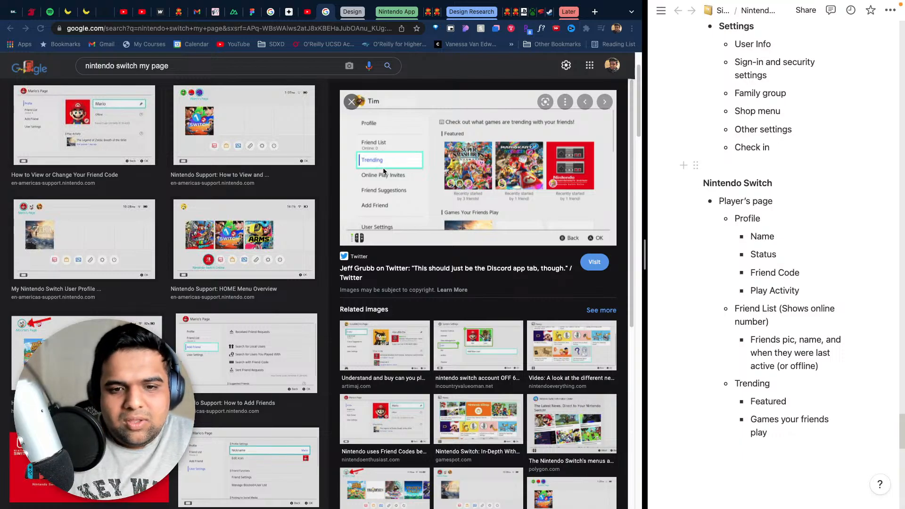
- Open the related image of a player's Profile page, and add an "Online Play Invites" bullet to the notes at the same level as Trending
left_click(376, 351)
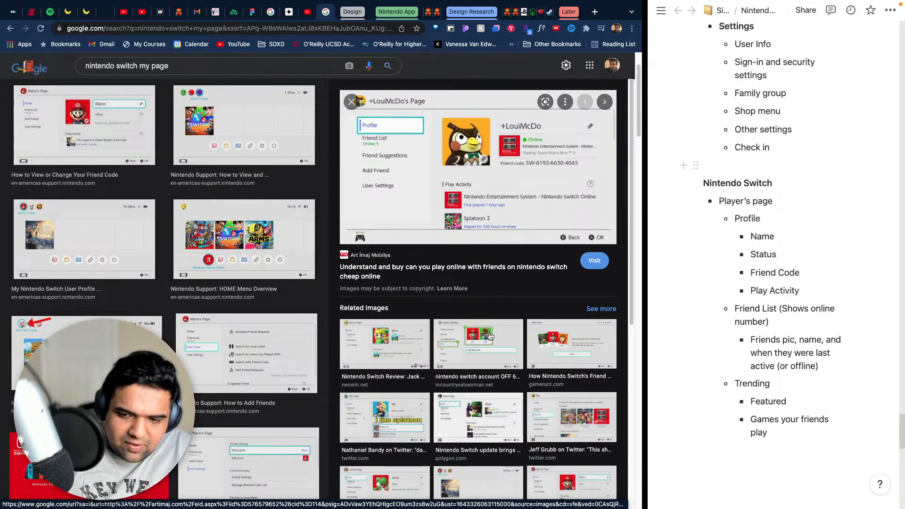
left_click(849, 442)
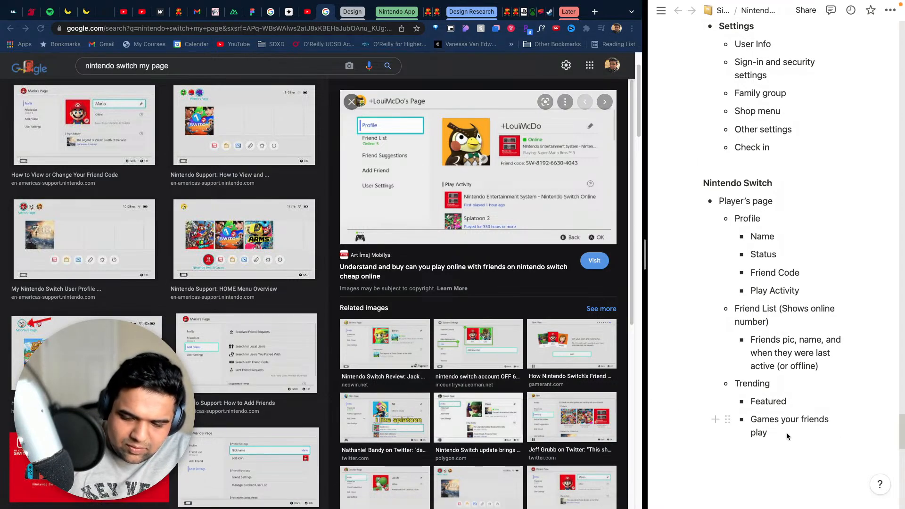
key("Return")
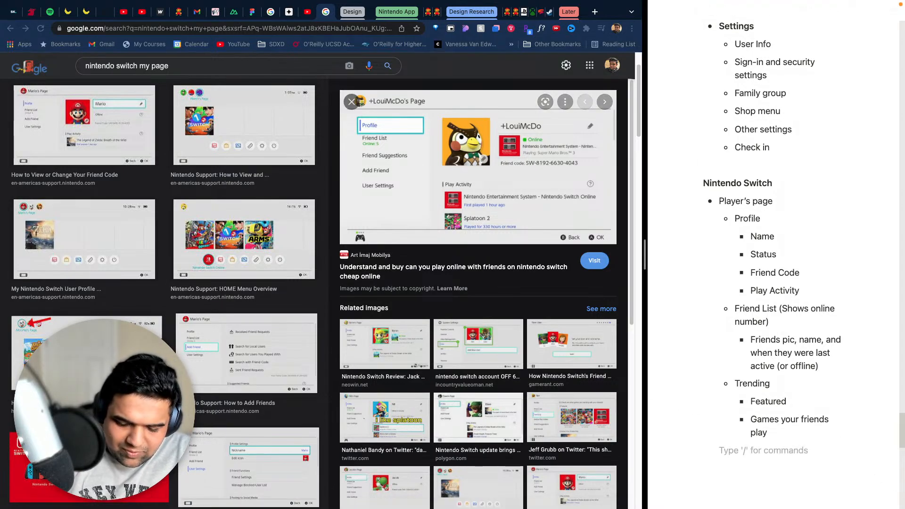
type("- ")
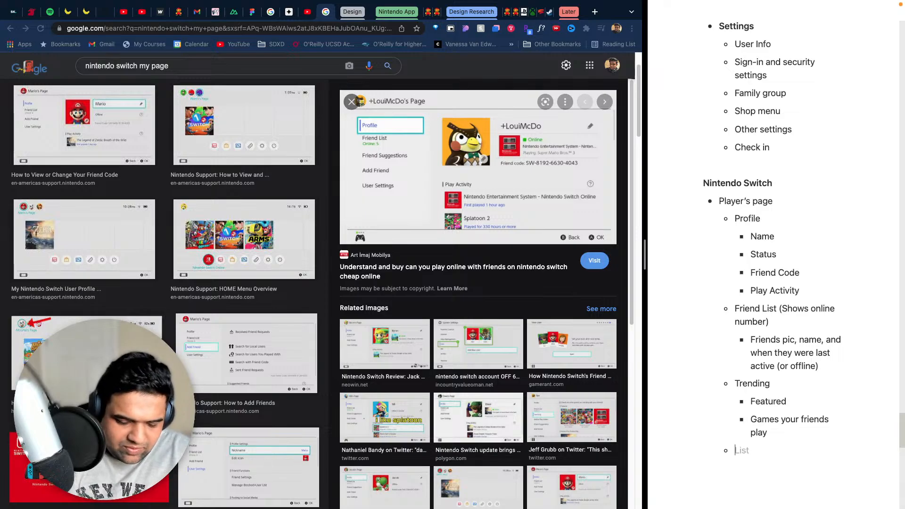
type("Online Play")
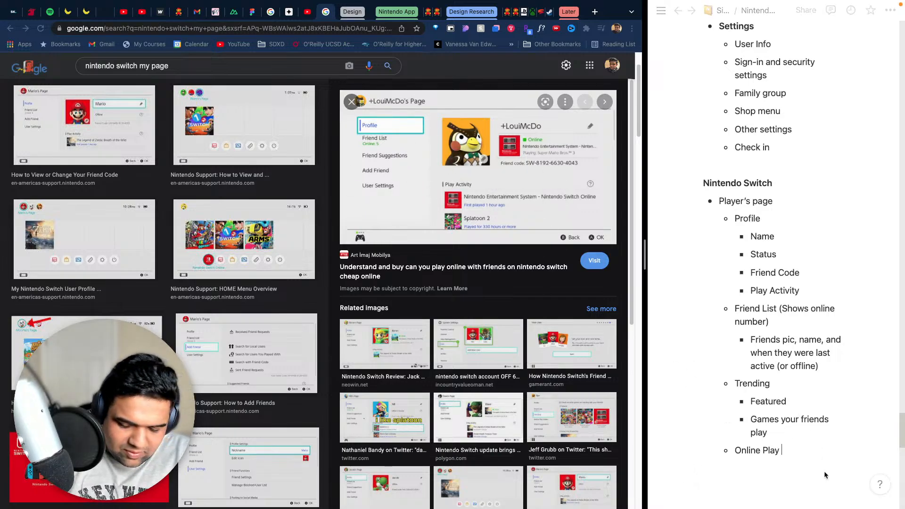
type("Invites")
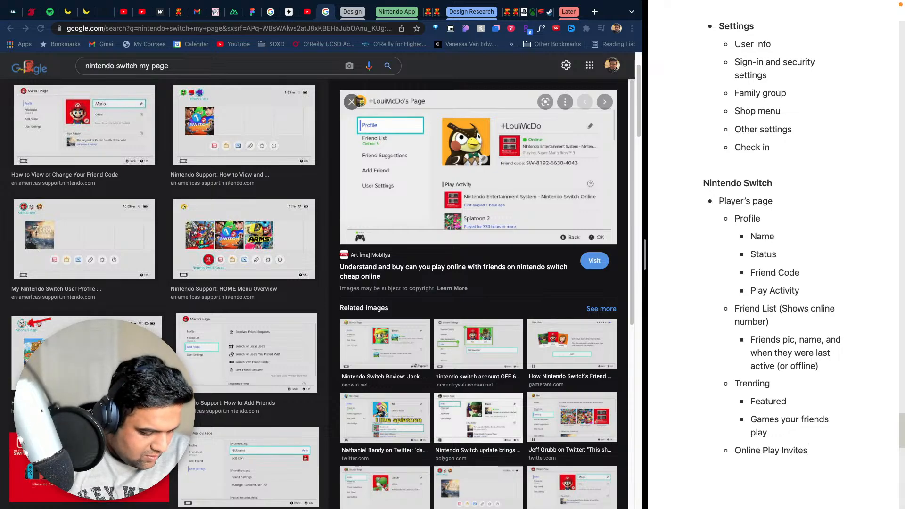
- Add a "Friend Suggestions" bullet below Online Play Invites at the same level
key("Return")
type("Fr")
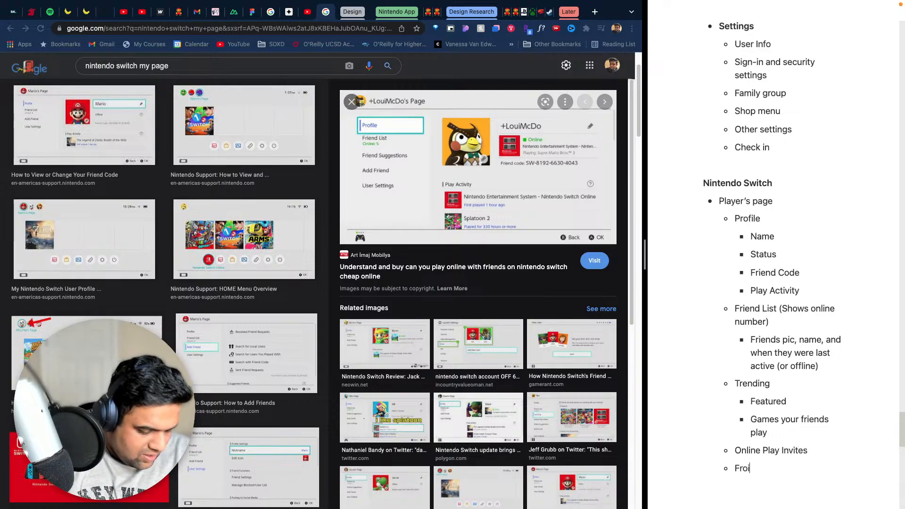
type("ien")
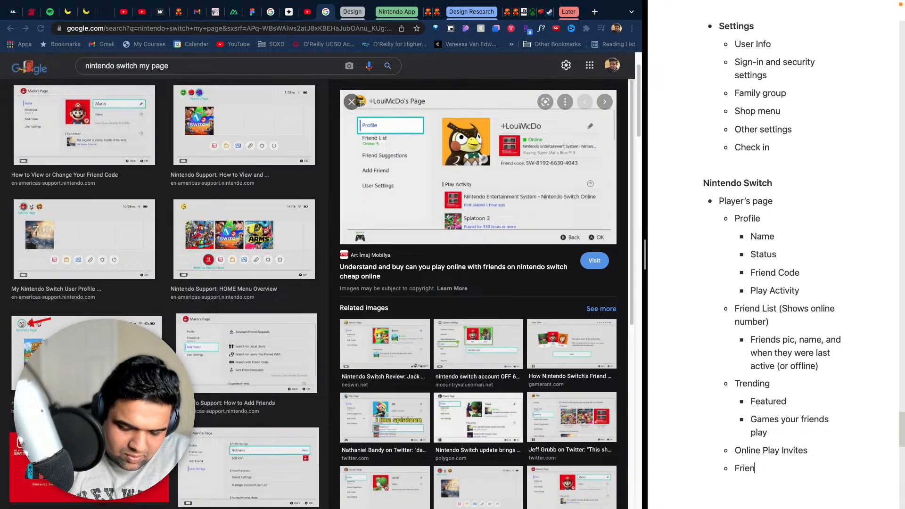
type("d Suggestions")
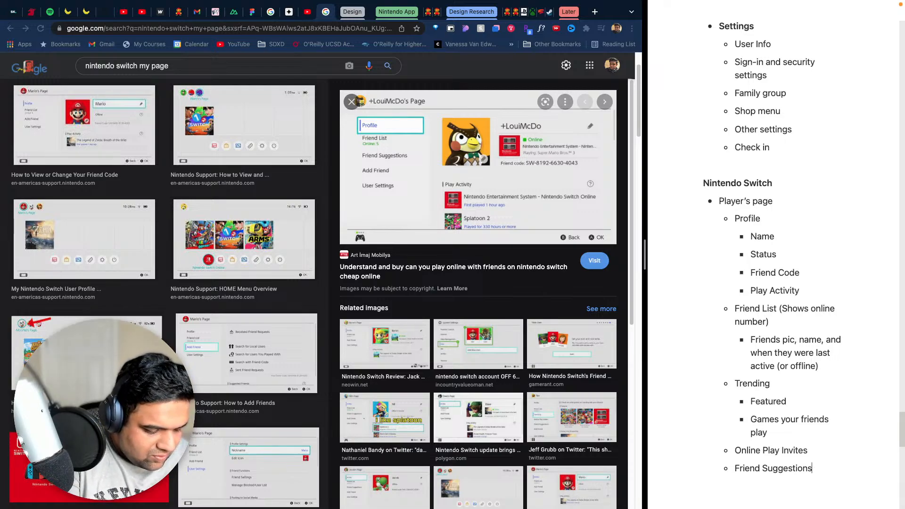
- Add the bullet "Shows different ways to add friends" nested under Friend Suggestions
key("Return")
key("Tab")
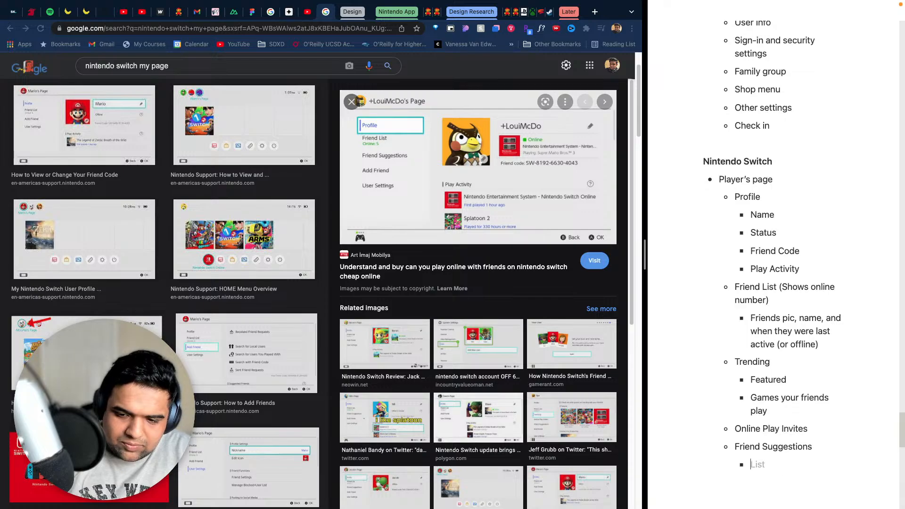
type("Shoes")
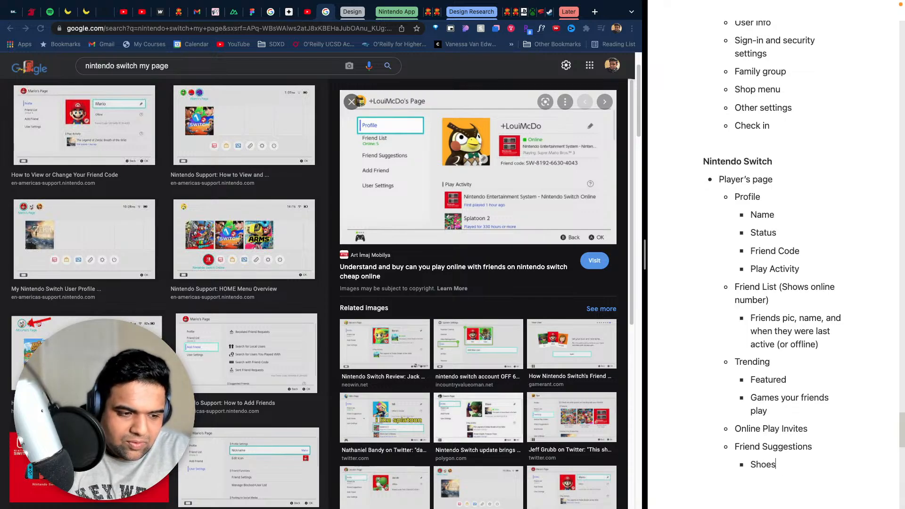
key("BackSpace")
key("BackSpace")
type("w")
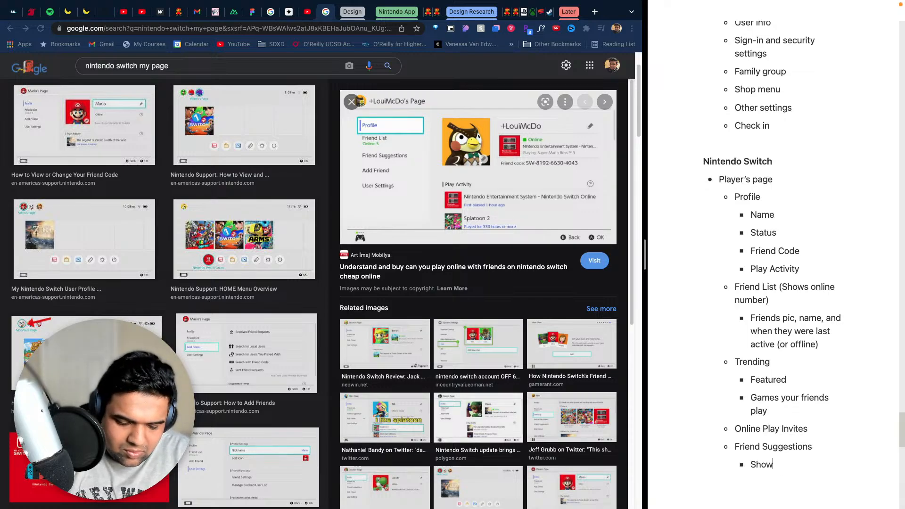
type("s different w")
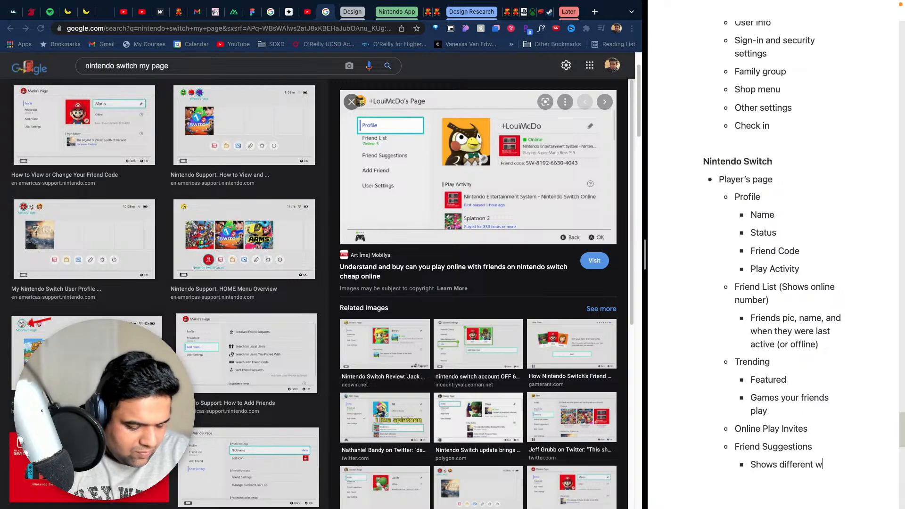
type("ays to ad")
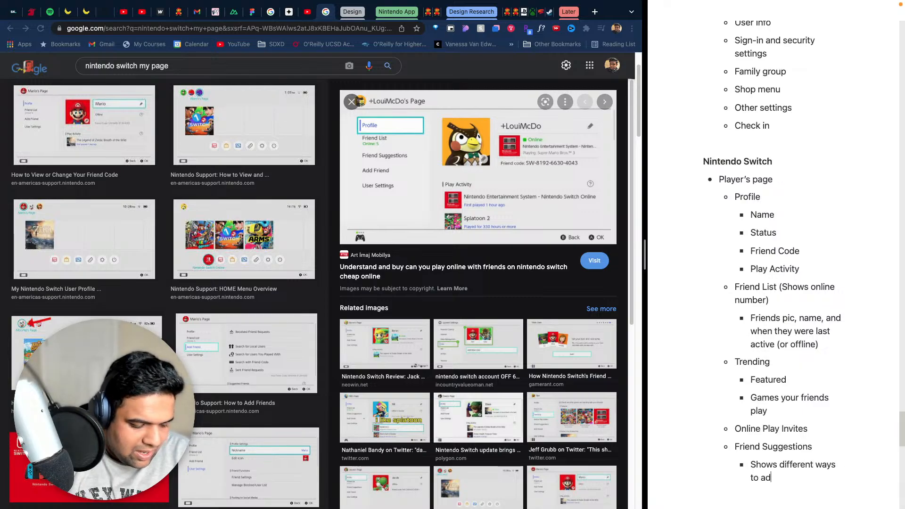
type("d friends")
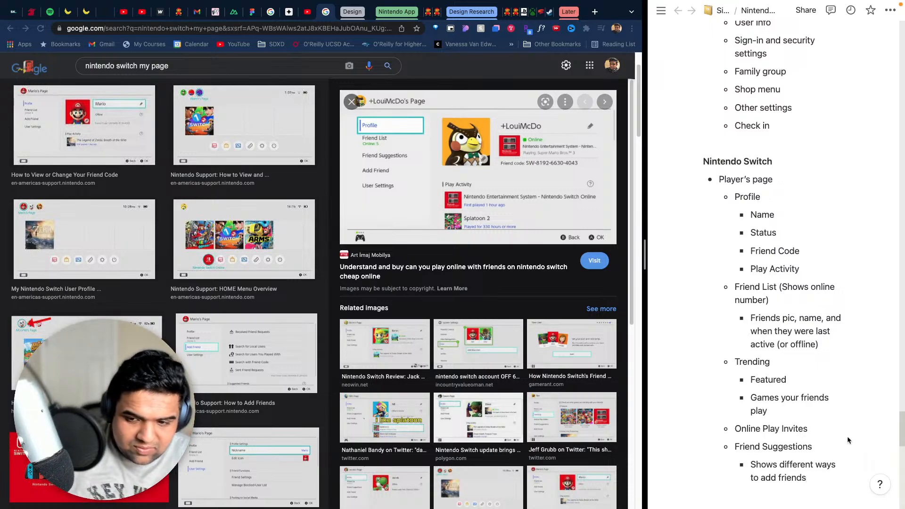
- Add an "Add Friends" bullet below the Friend Suggestions note, at the same level as Friend Suggestions
left_click(808, 477)
key("Return")
key("BackSpace")
key("BackSpace")
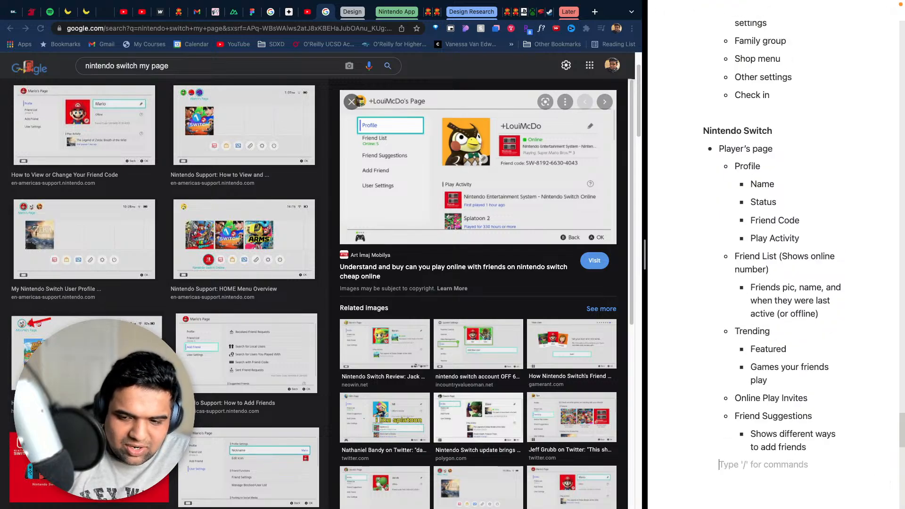
type("-")
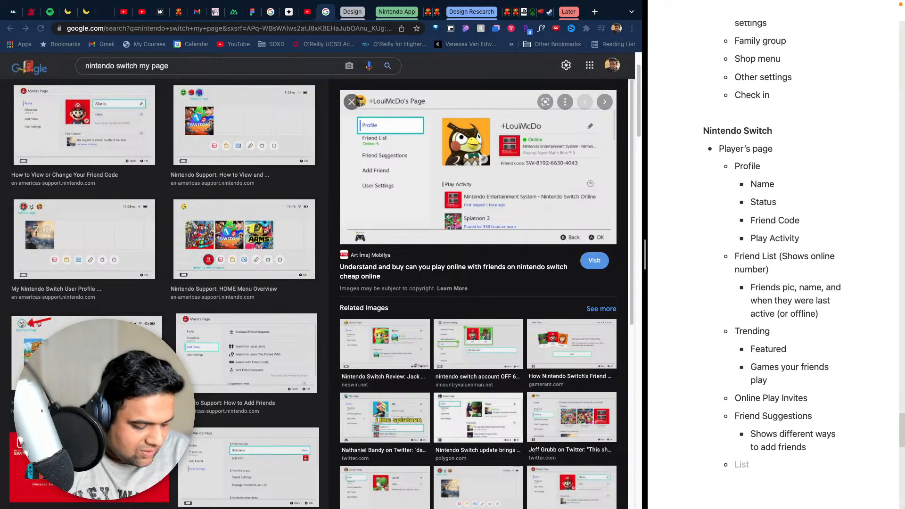
type("Add Frue")
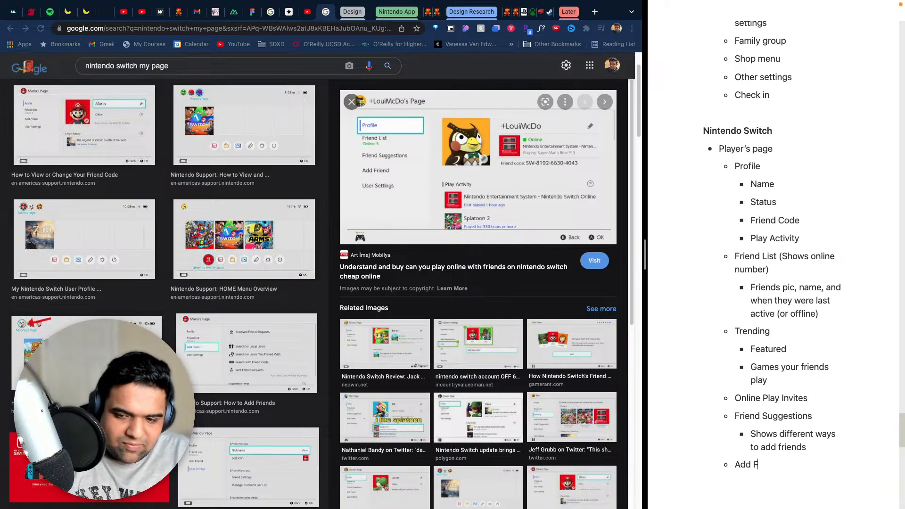
key("BackSpace")
key("BackSpace")
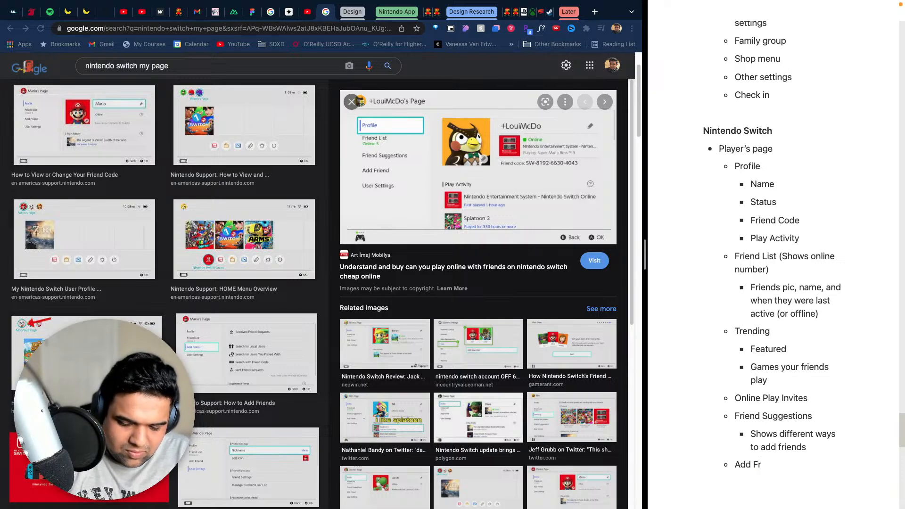
type("iends")
- Add the bullet "Received Friend Requests" nested under Add Friends, without a trailing apostrophe
key("Return")
key("Tab")
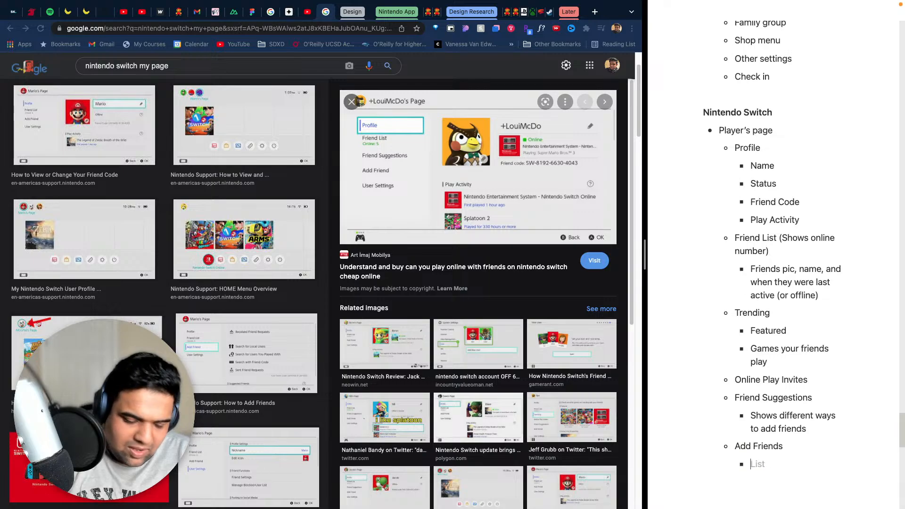
type("Re")
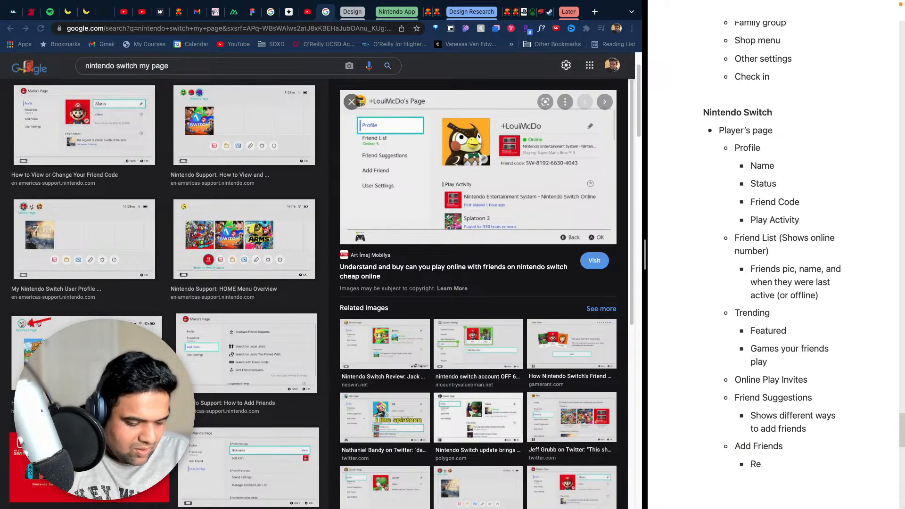
type("ceived")
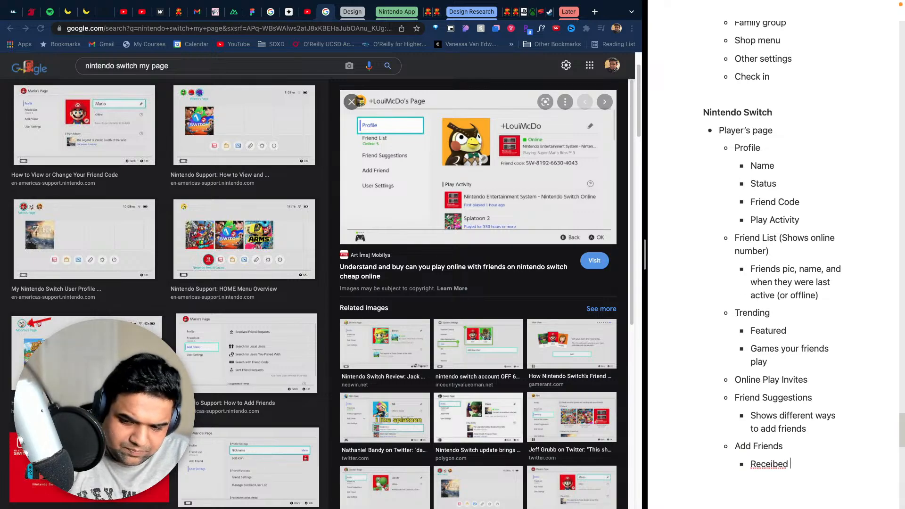
type(" Fr")
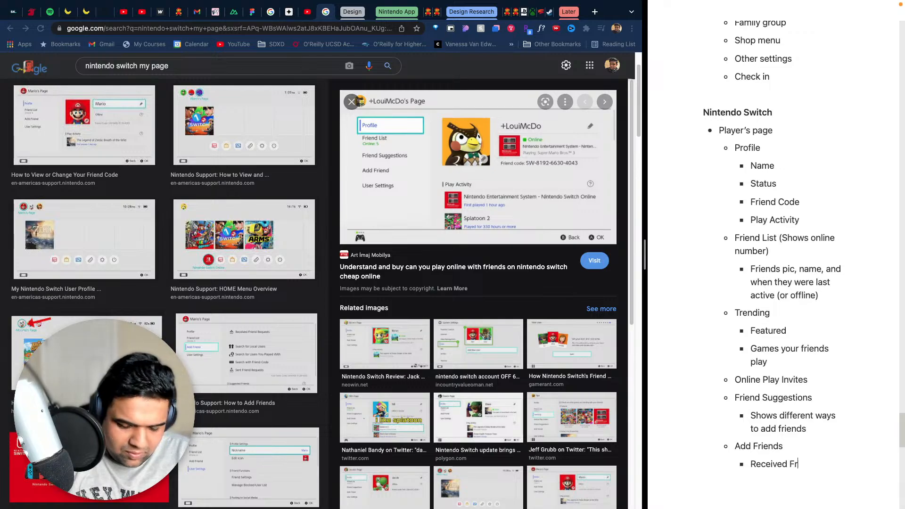
type("iend Requests'")
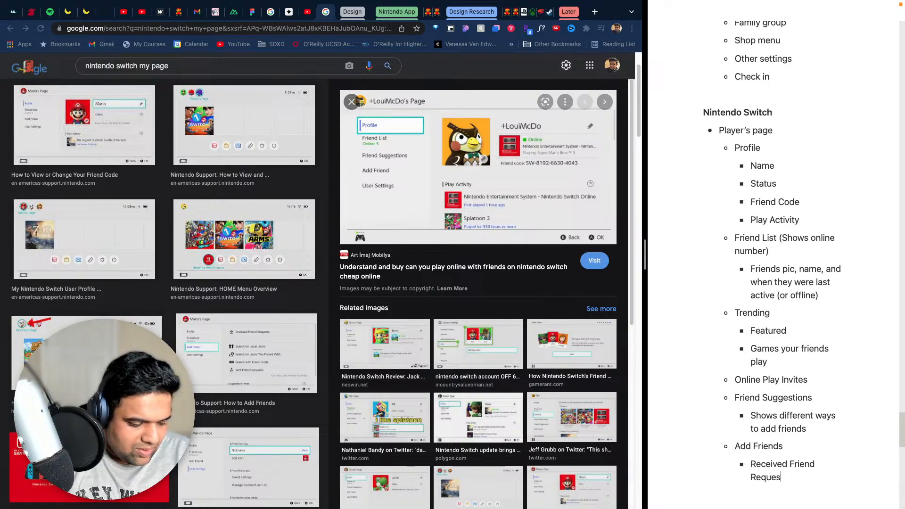
key("Return")
key("BackSpace")
key("BackSpace")
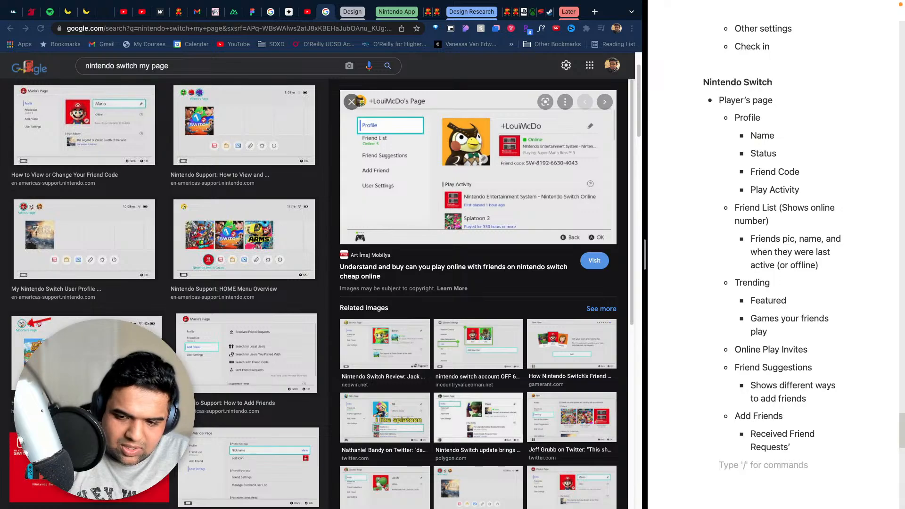
- Add the bullet "Search for Local Users" below Received Friend Requests in the Add Friends list
key("Return")
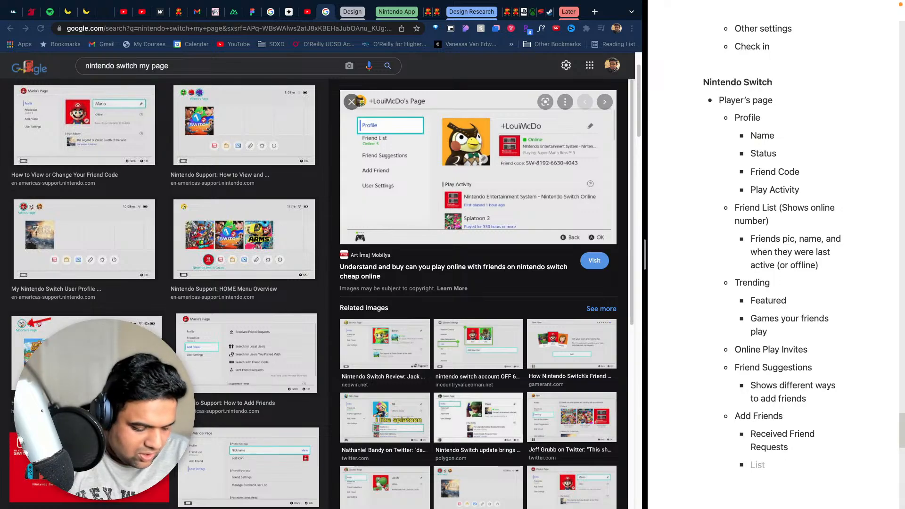
type("Search fo")
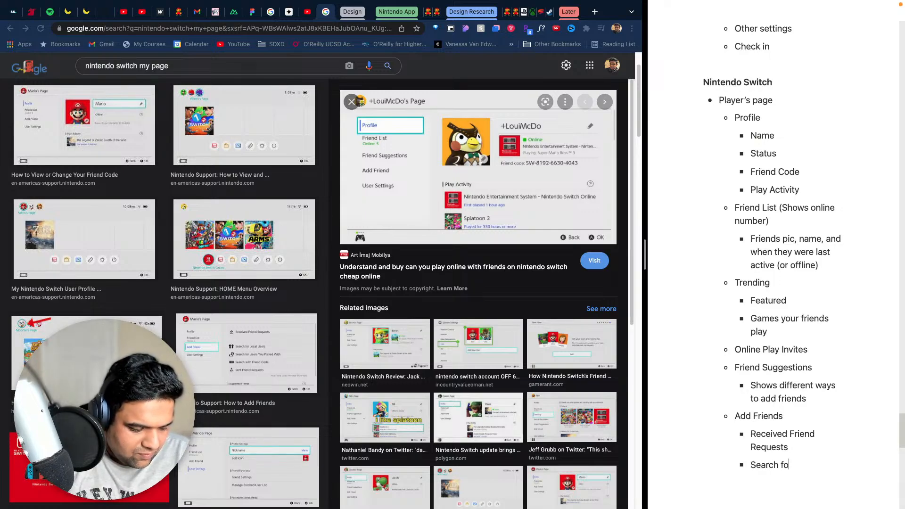
type("r Local")
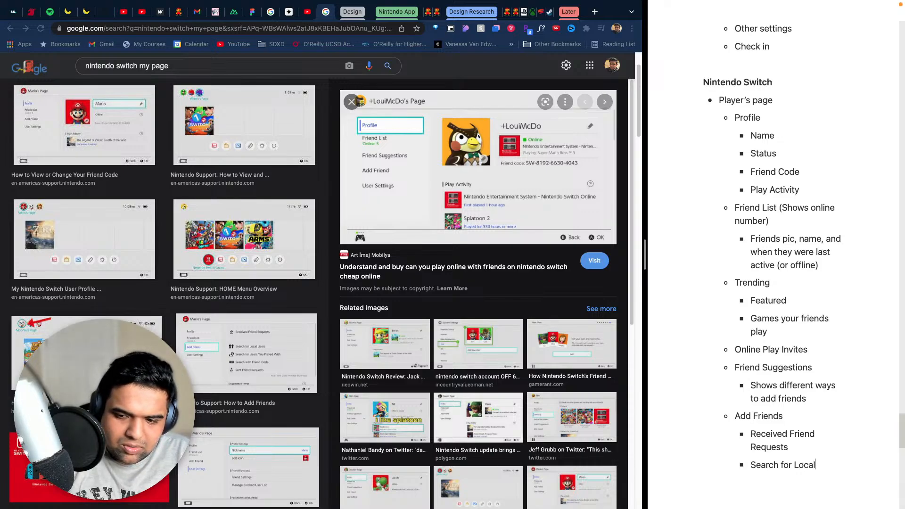
type(" Users")
- Add the bullet "Search for Users you Played With" below Search for Local Users in the Add Friends list
key("Return")
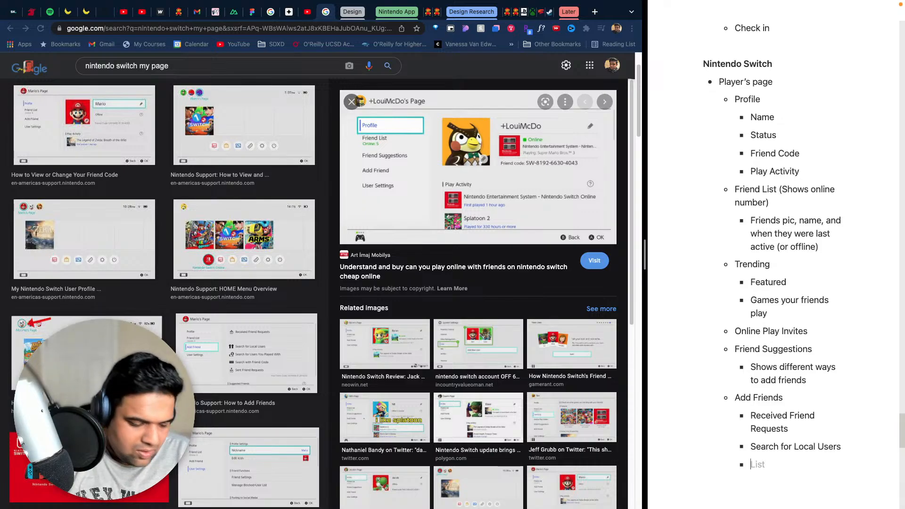
type("Search for ")
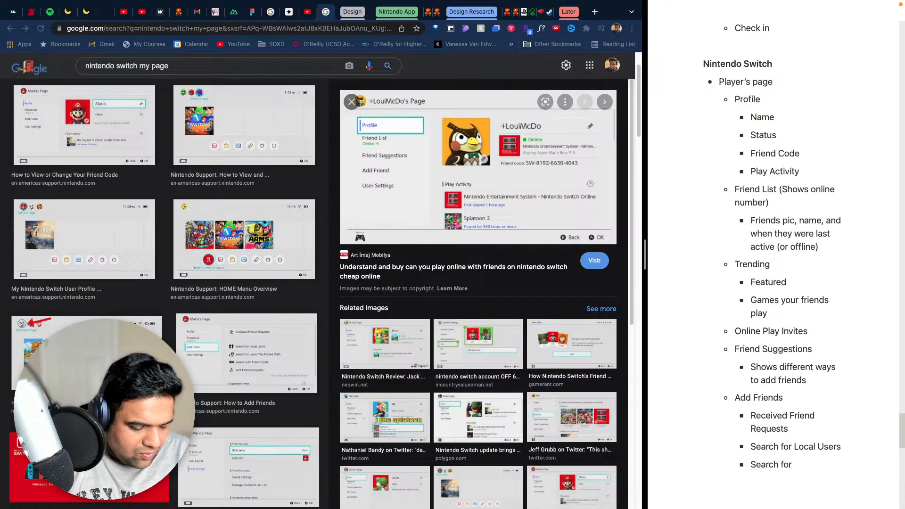
type("Users you")
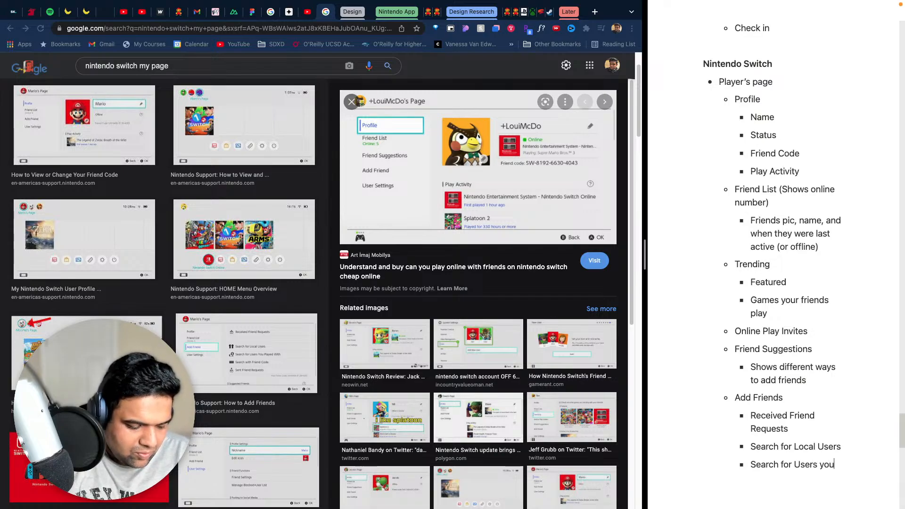
type(" Played with")
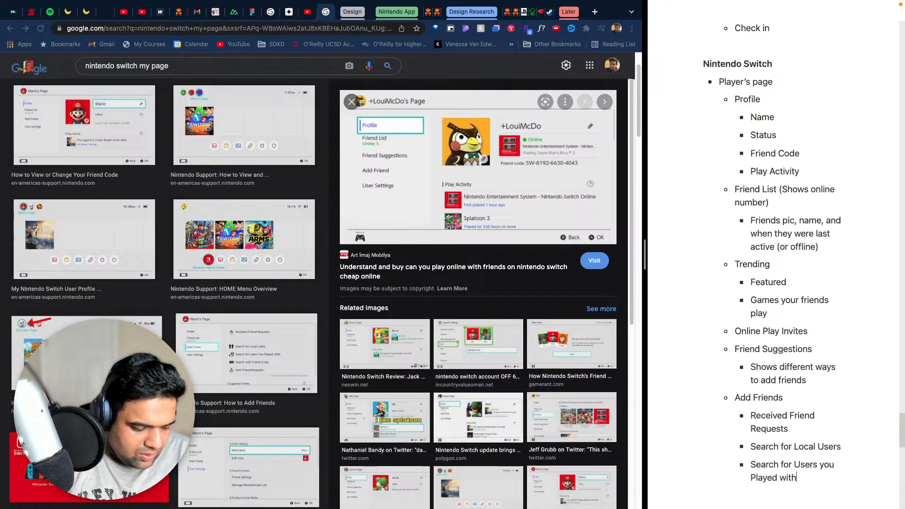
key("BackSpace")
key("BackSpace")
type("With")
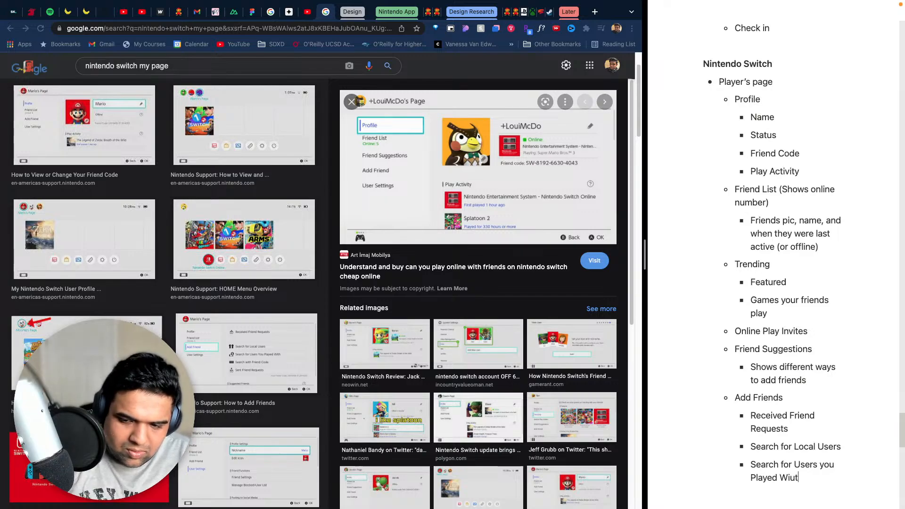
- Add the bullet "Search with Friend Code" below Search for Users you Played With in the Add Friends list
key("Return")
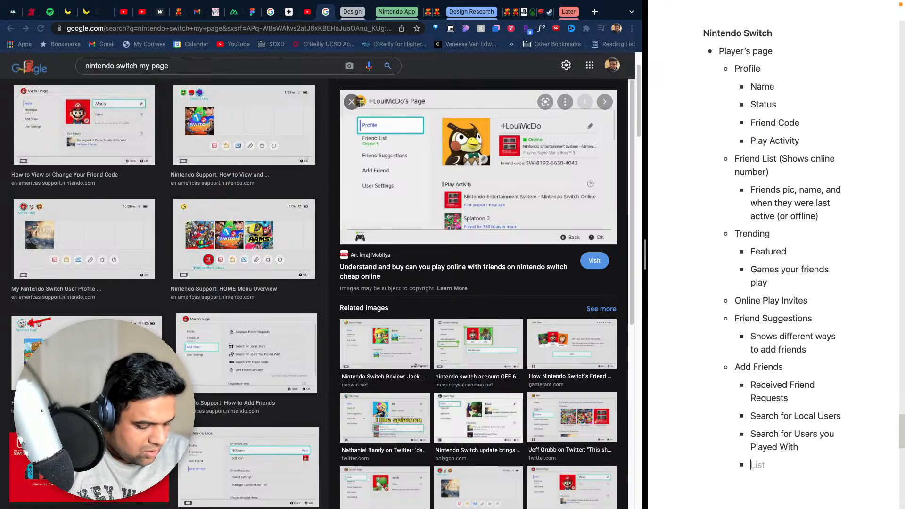
type("Search ")
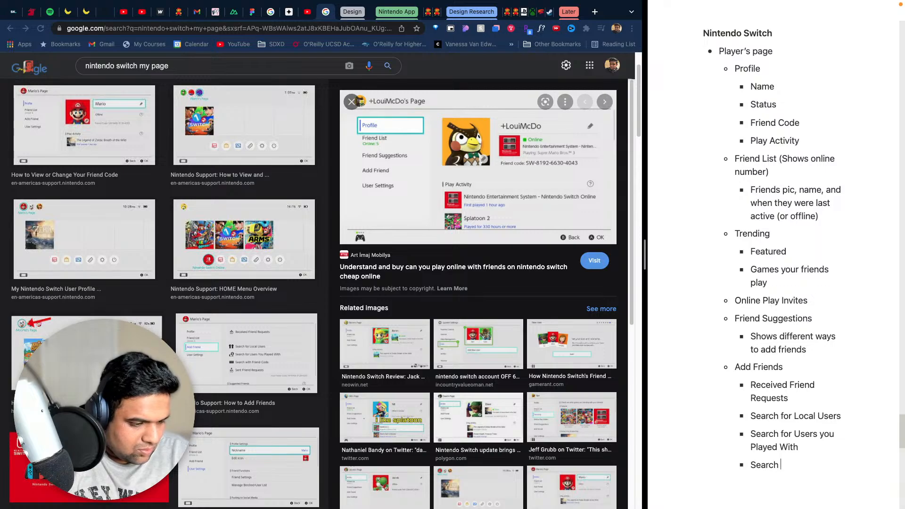
type("with ")
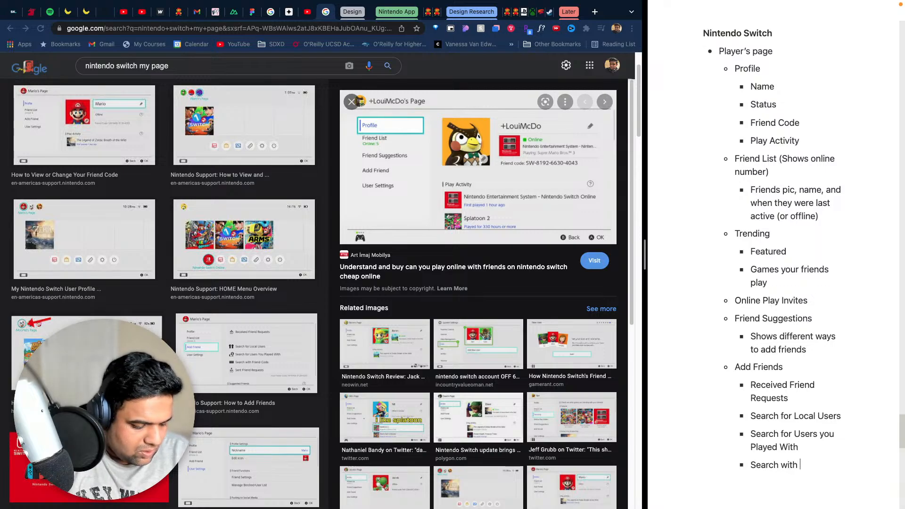
type("Friend")
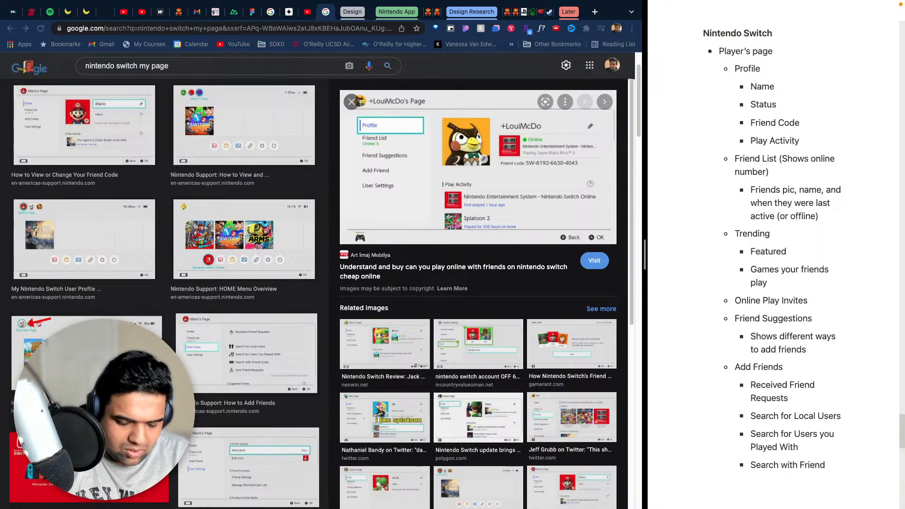
type(" Code")
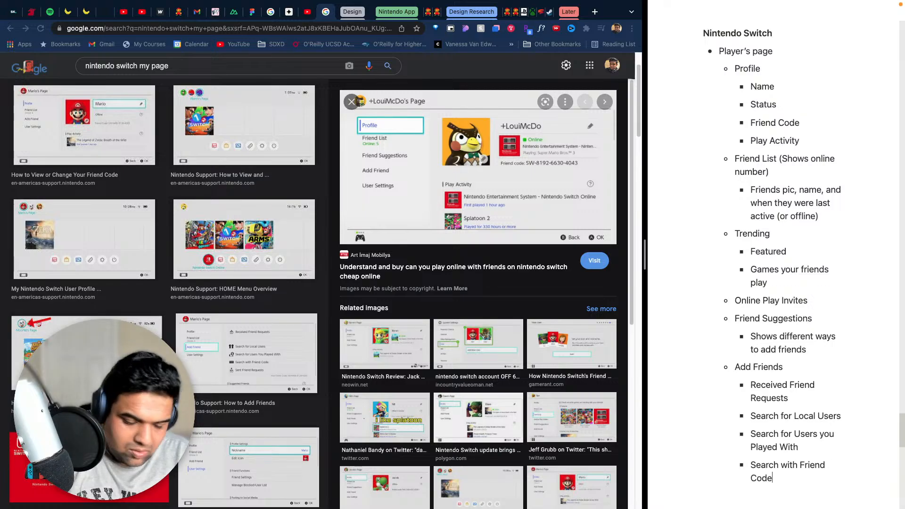
- Add the bullet "Send Friend Requests" nested under Search with Friend Code
key("Return")
type("Send F")
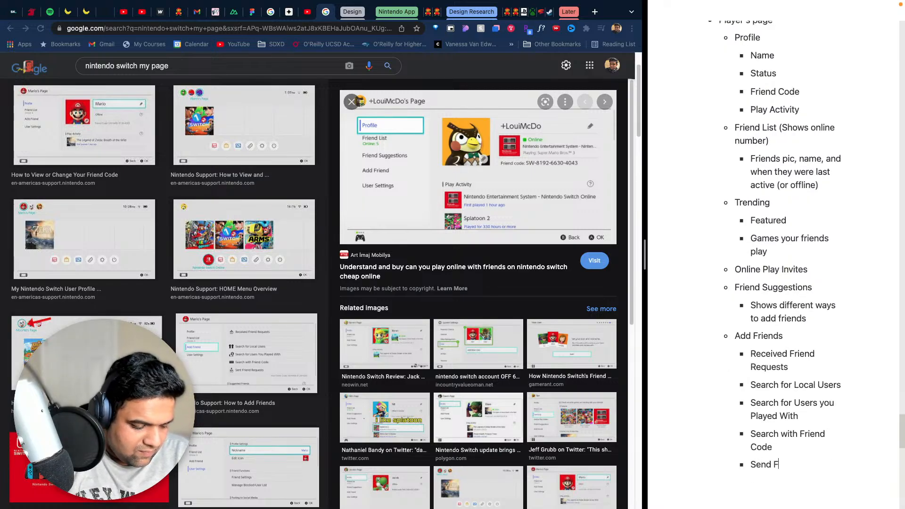
type("riend Re")
key("Tab")
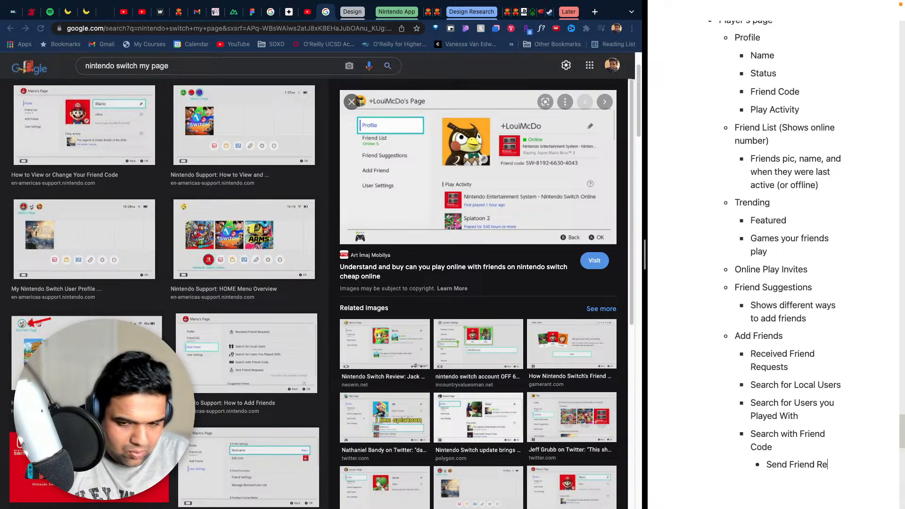
type("quests")
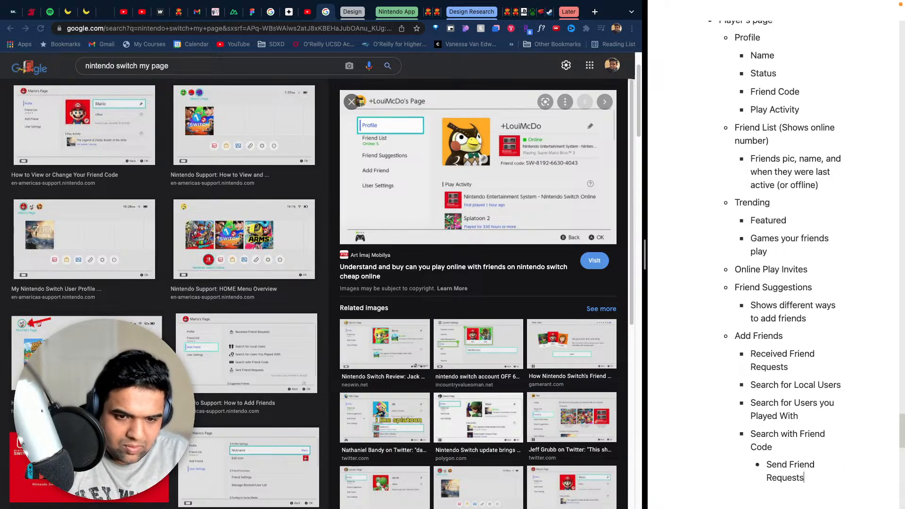
key("Return")
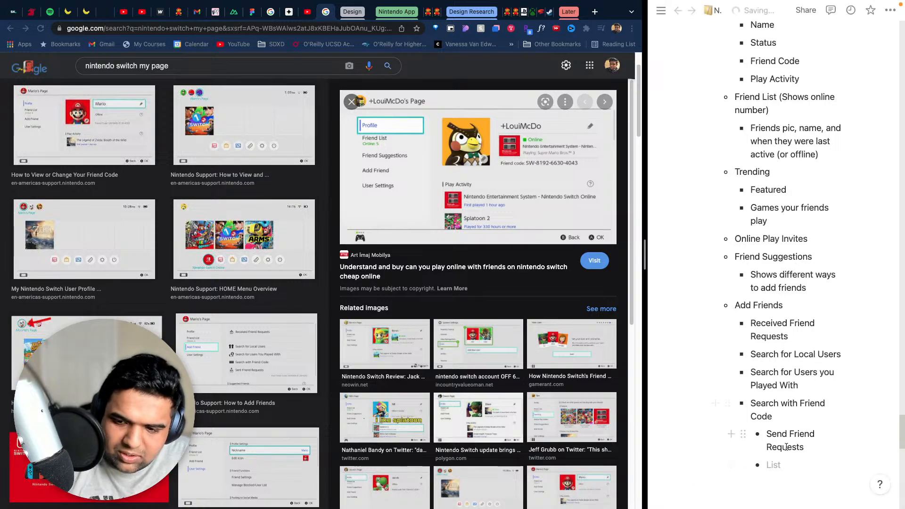
- Rework the nested Send Friend Requests bullet so it sits at the same level as Search with Friend Code
left_click_drag(806, 447, 774, 435)
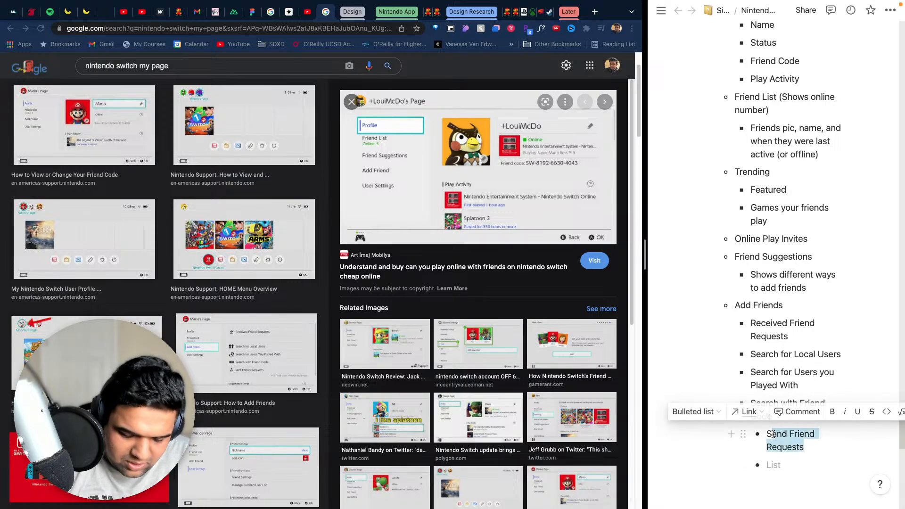
key("BackSpace")
key("BackSpace")
key("BackSpace")
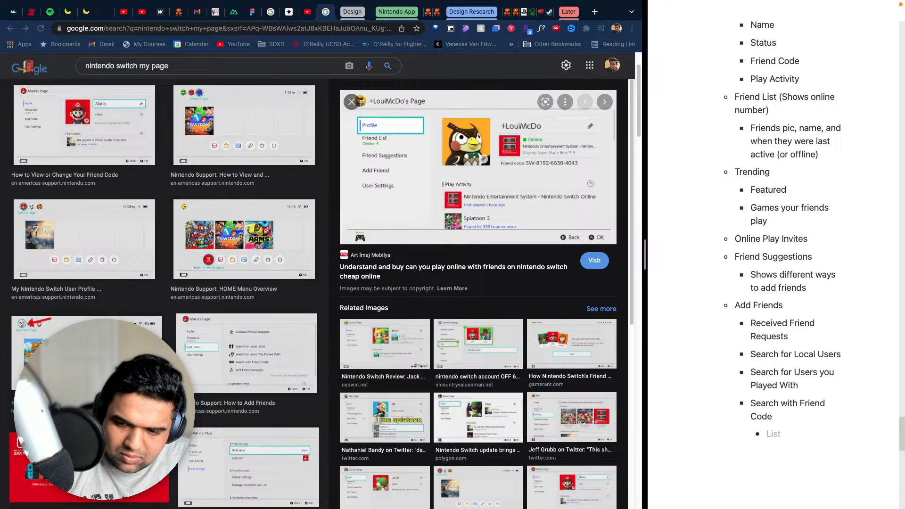
key("BackSpace")
type("e")
key("BackSpace")
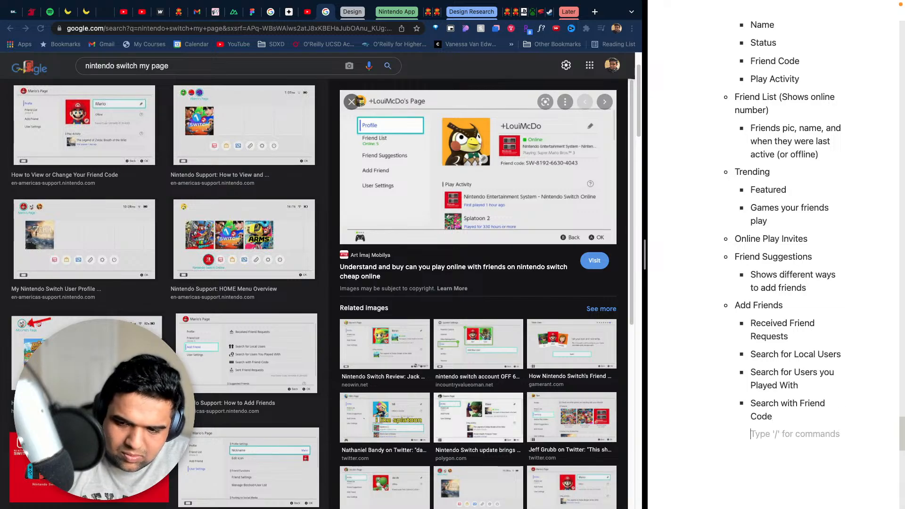
key("shift+Tab")
key("shift+Tab")
key("shift+Tab")
key("ctrl+z")
key("ctrl+z")
key("ctrl+z")
key("ctrl+z")
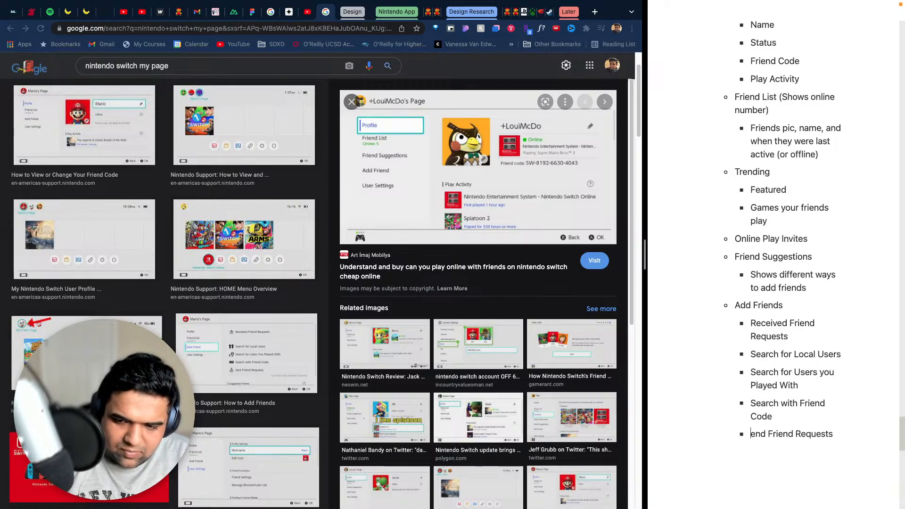
type("S")
key("Return")
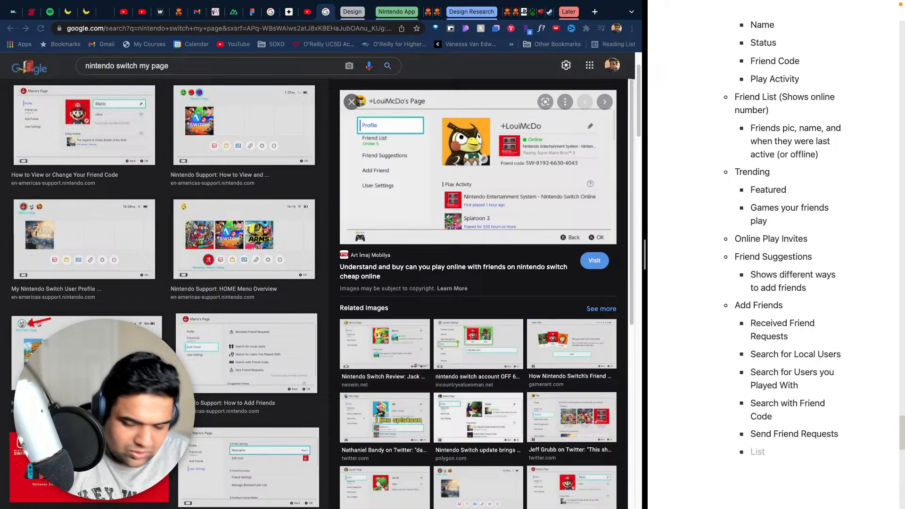
- Add the bullet text "Shows your friend code at bottom in small text." below Send Friend Requests
type("Shows y")
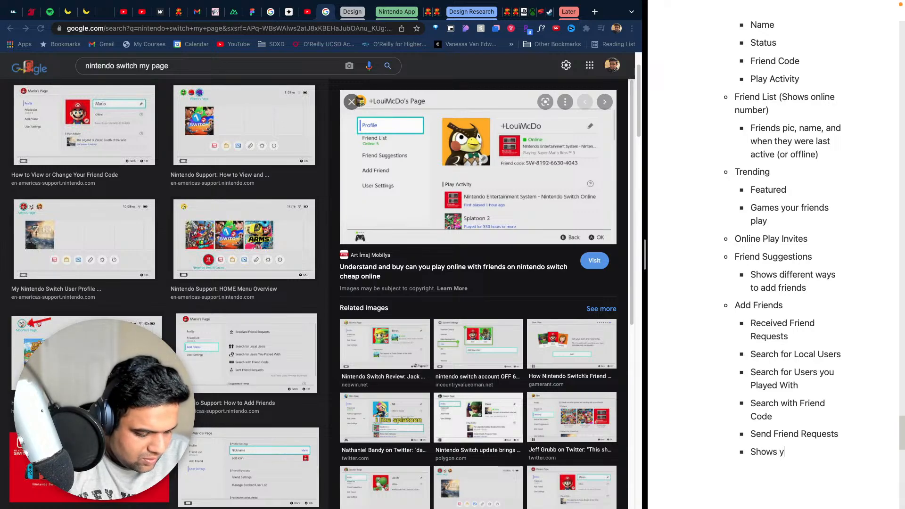
type("our friend code")
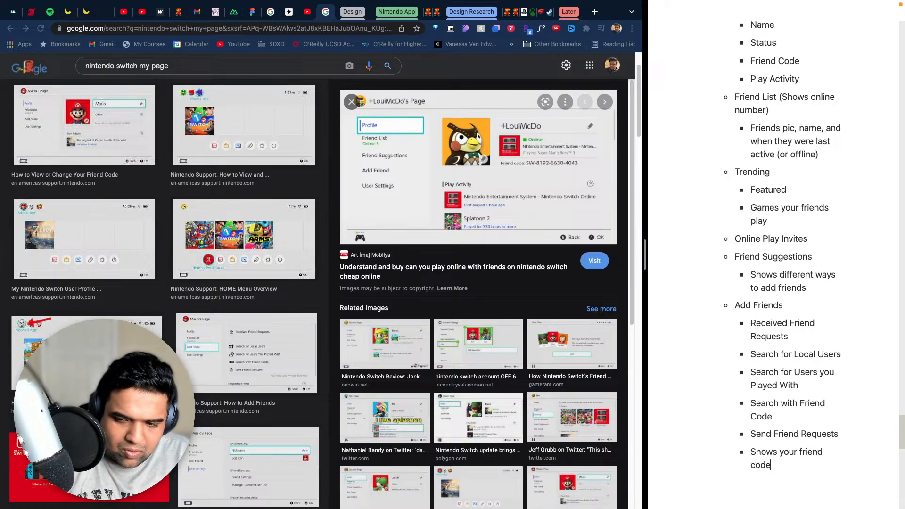
type(" at")
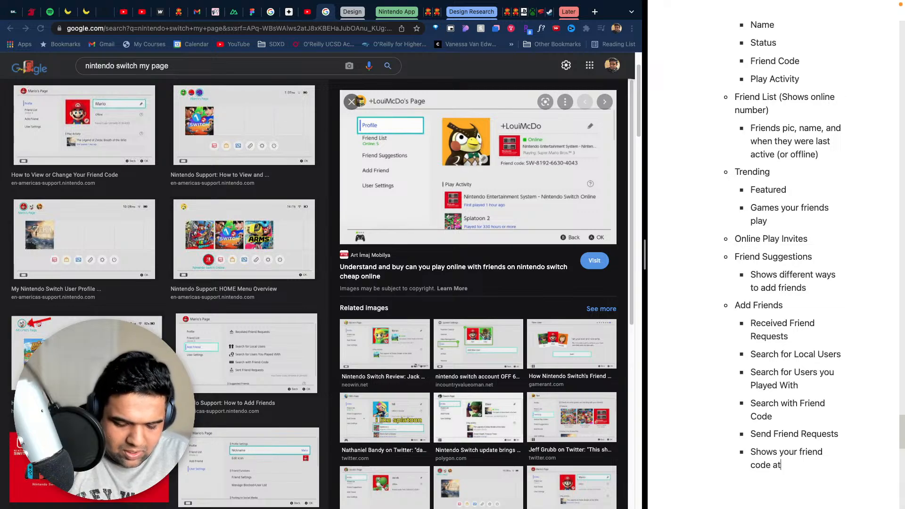
type(" bottom in s")
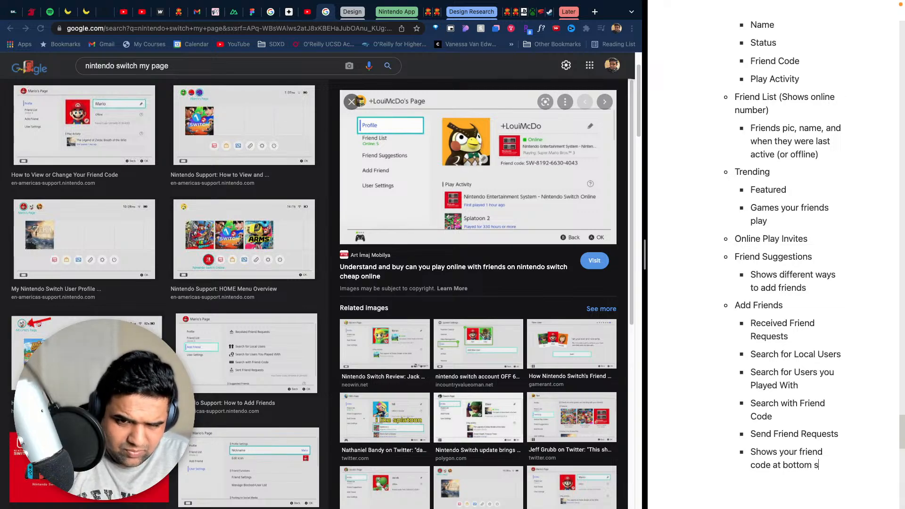
type("mall ")
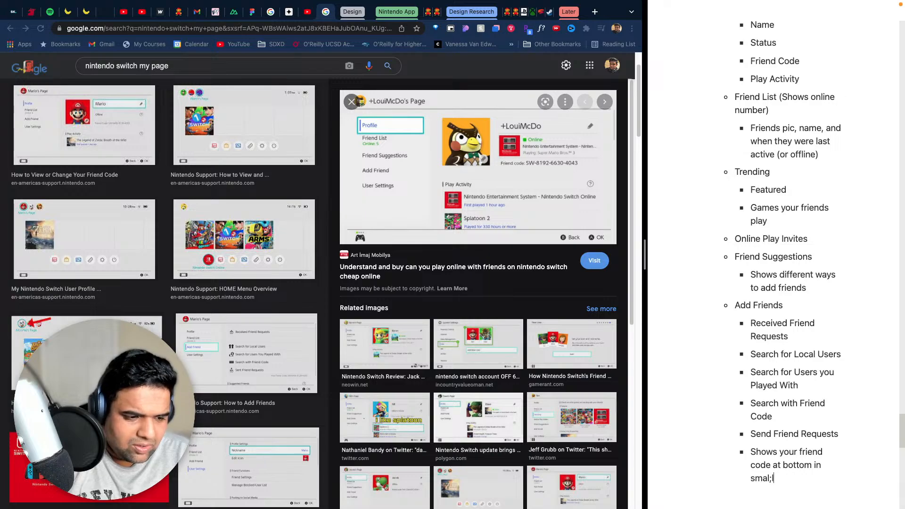
type("text.")
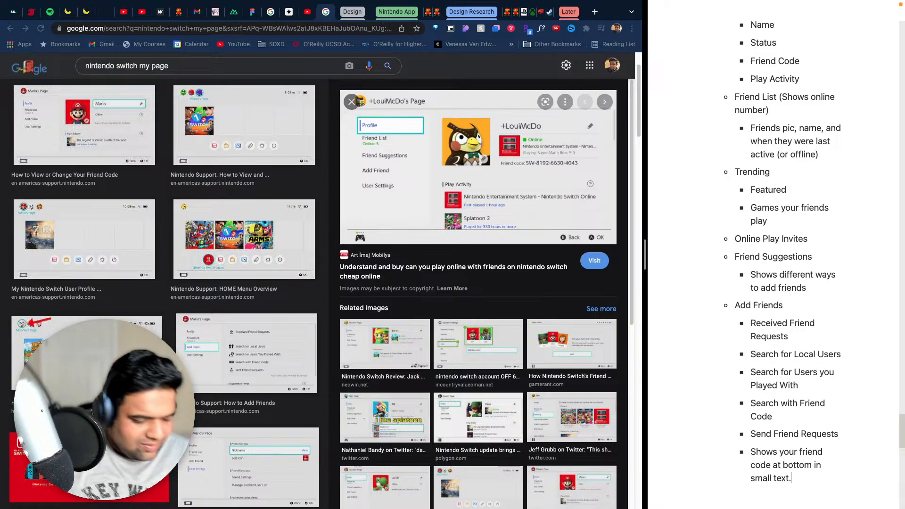
- Start an empty bullet below the friend code note, at the same level as Add Friends
key("Return")
key("BackSpace")
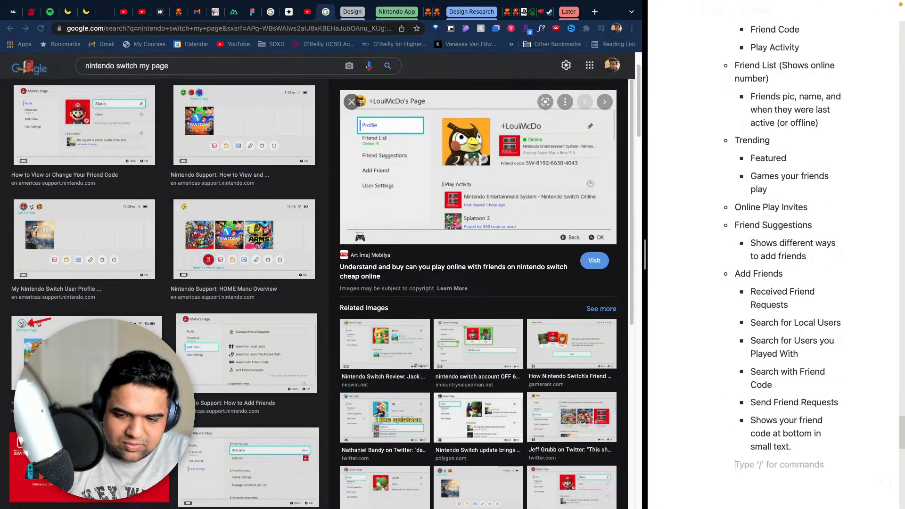
key("shift+Tab")
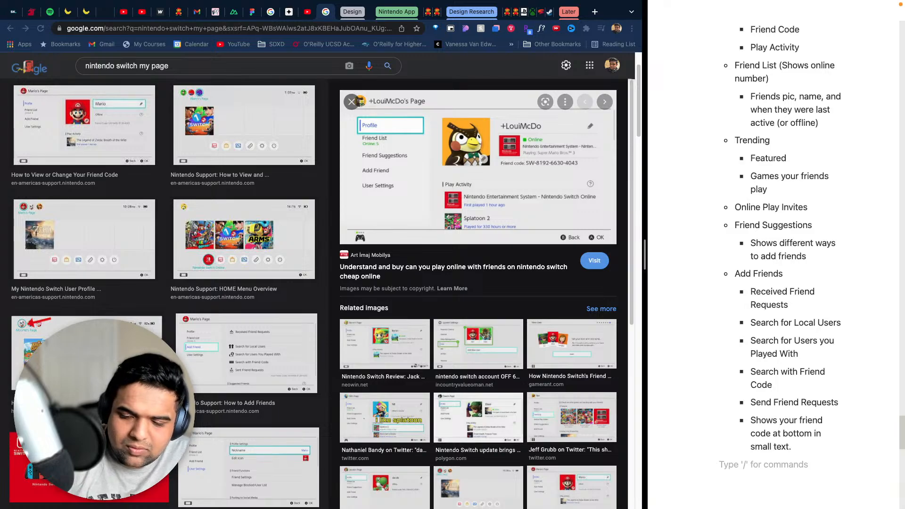
key("BackSpace")
key("BackSpace")
key("Return")
key("BackSpace")
key("BackSpace")
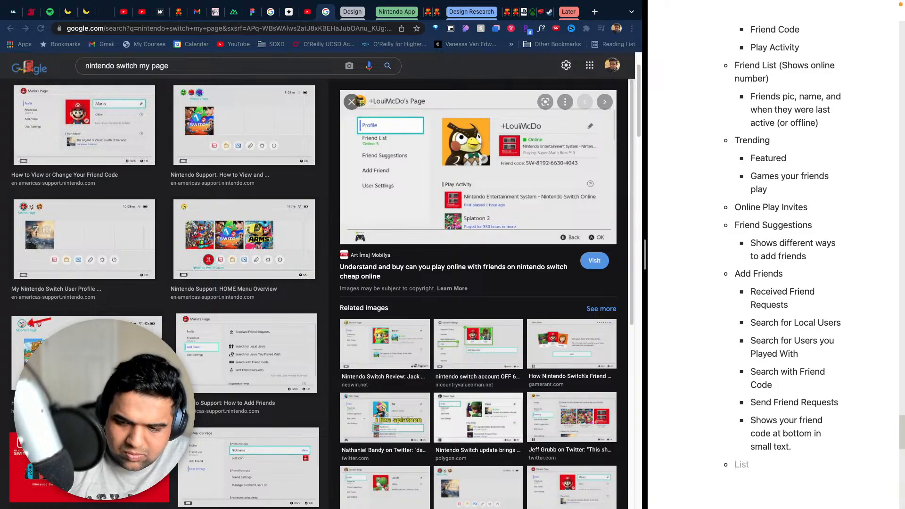
- Review the Nintendo Switch notes and fill the empty bullet below the Add Friends list with "User Settings"
scroll(782, 391, "up", 6)
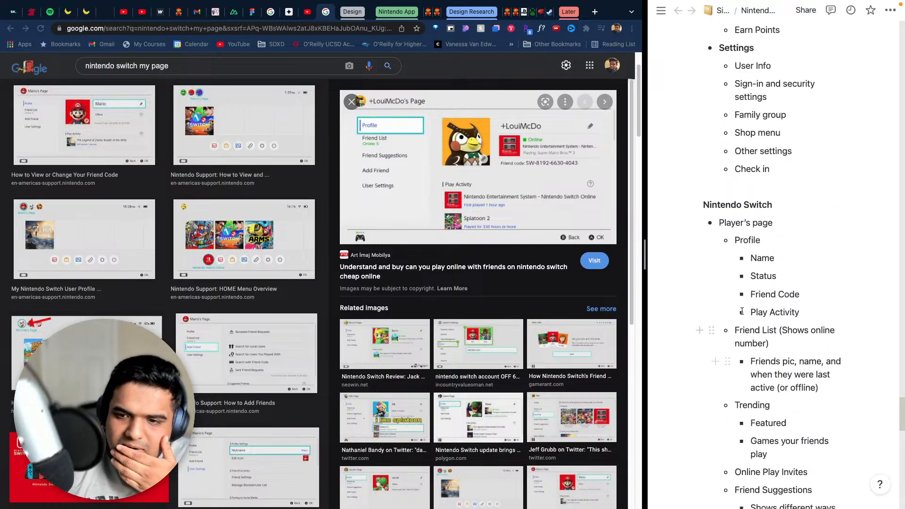
mouse_move(708, 333)
left_mouse_down()
mouse_move(705, 324)
mouse_move(731, 355)
mouse_move(729, 335)
mouse_move(715, 337)
left_mouse_up()
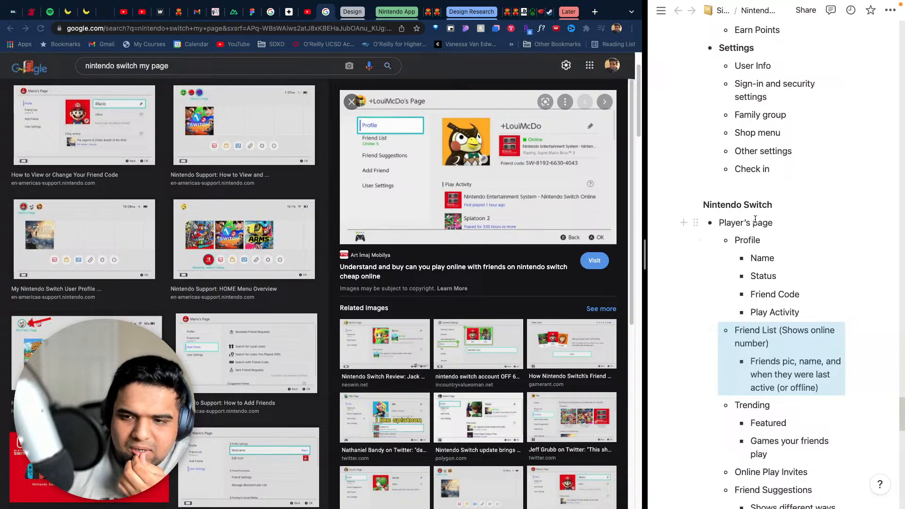
scroll(736, 355, "down", 3)
scroll(737, 355, "down", 9)
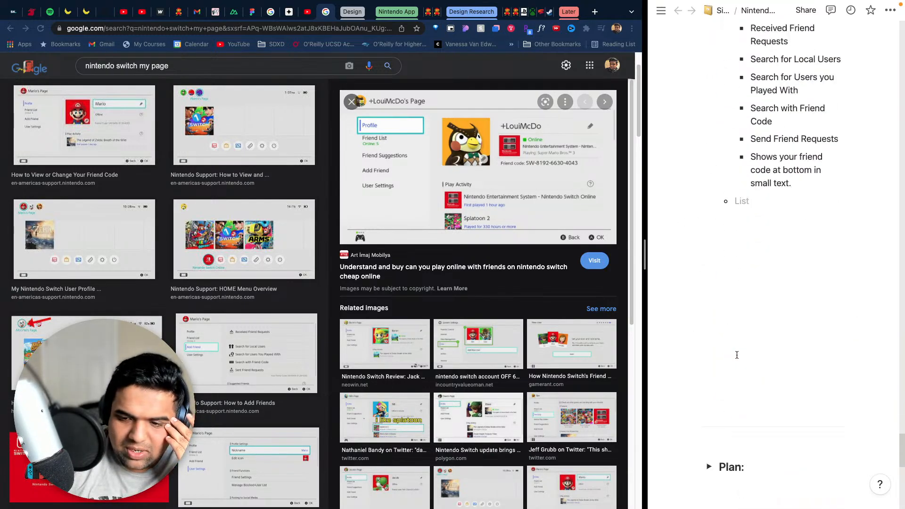
scroll(745, 349, "up", 2)
left_click(754, 277)
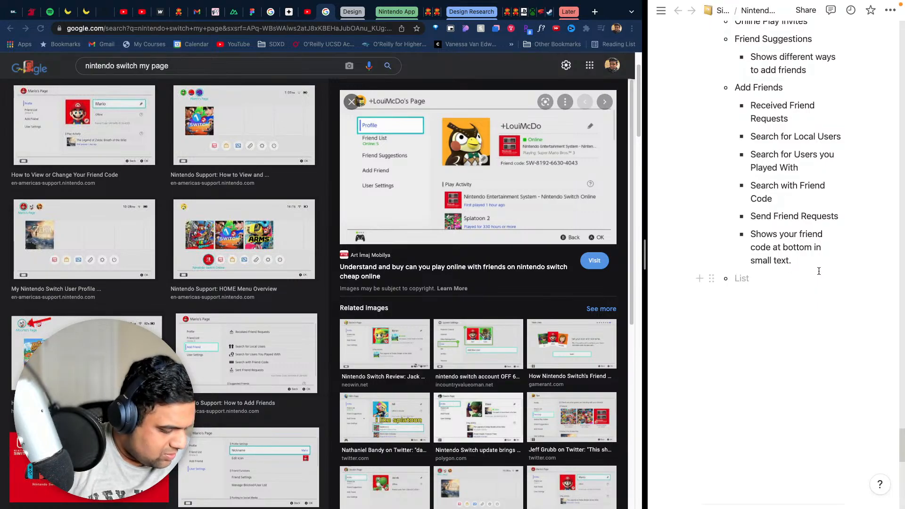
type("User Se")
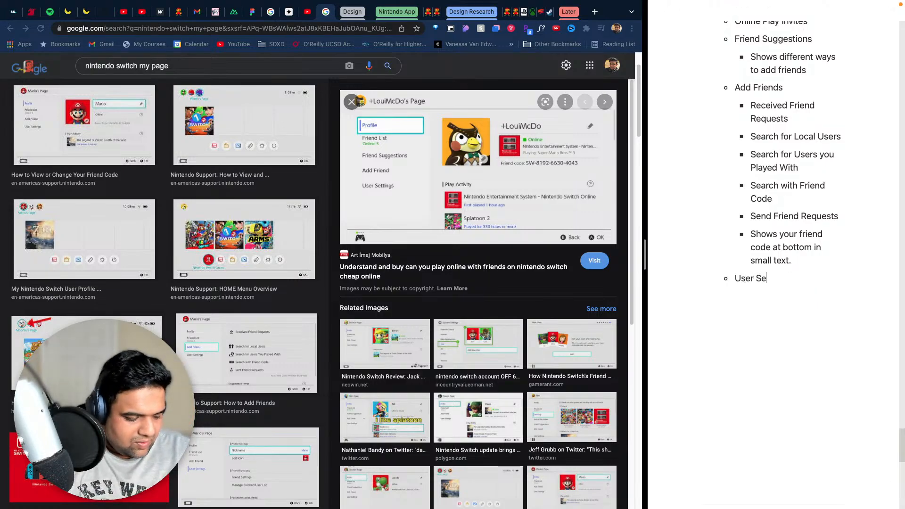
type("ttings")
- Add the bullets "Nickname" and "Edit Icon" nested under User Settings
key("Return")
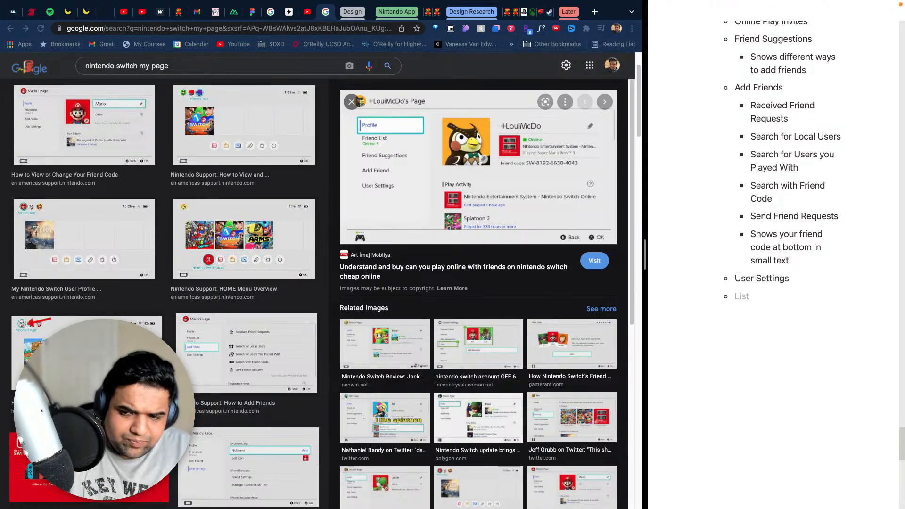
key("Tab")
type("Nickname")
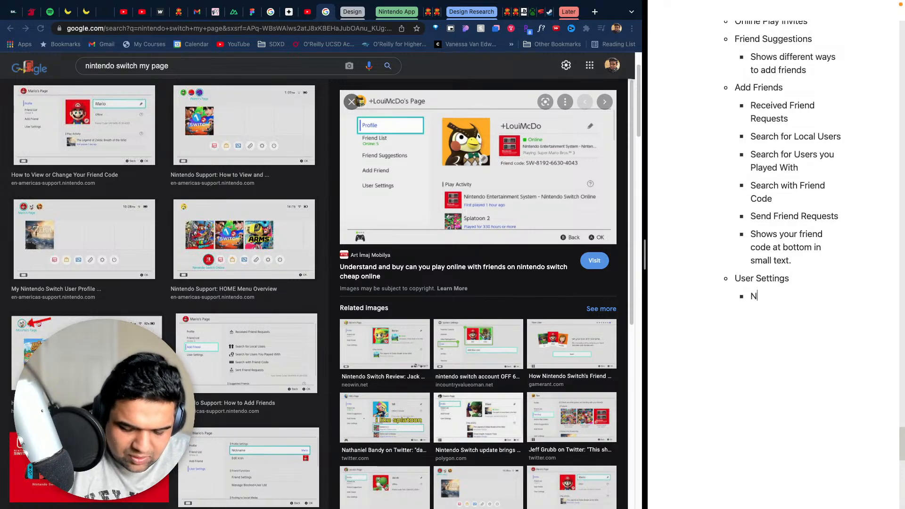
key("Return")
type("Edit Icon")
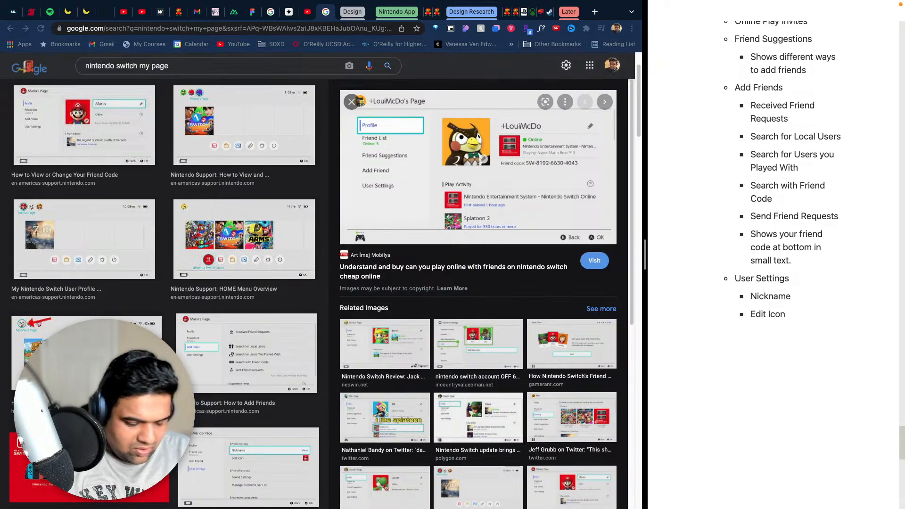
- Add the bullet "Play Activity Settings" below Edit Icon in the User Settings list
key("Return")
key("BackSpace")
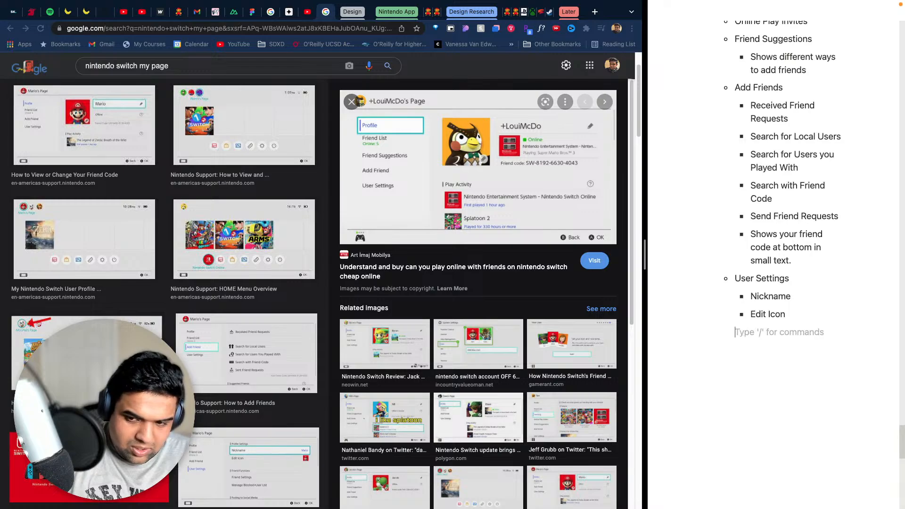
type("- L")
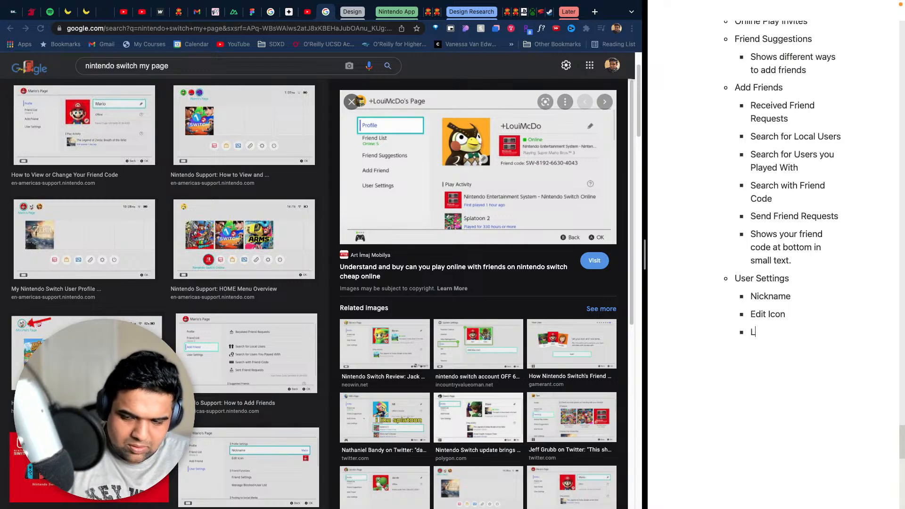
key("BackSpace")
type("Play Act")
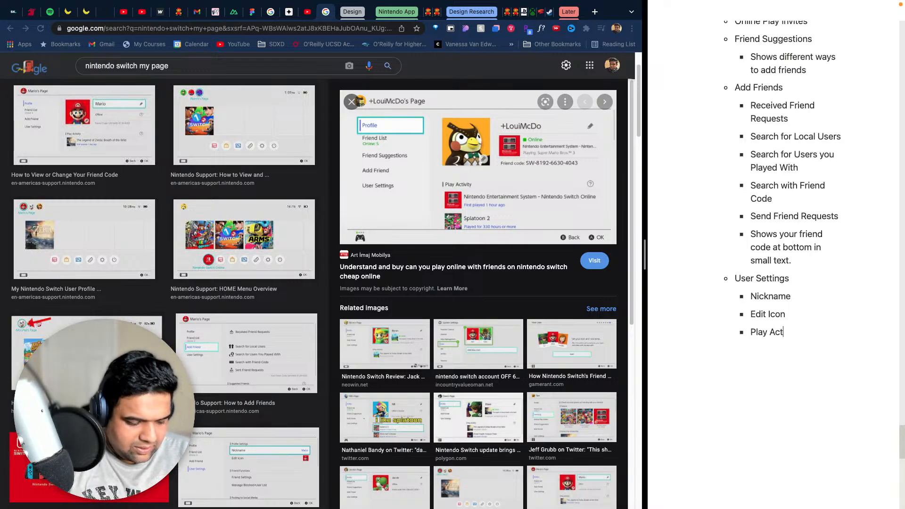
type("ivity Settings")
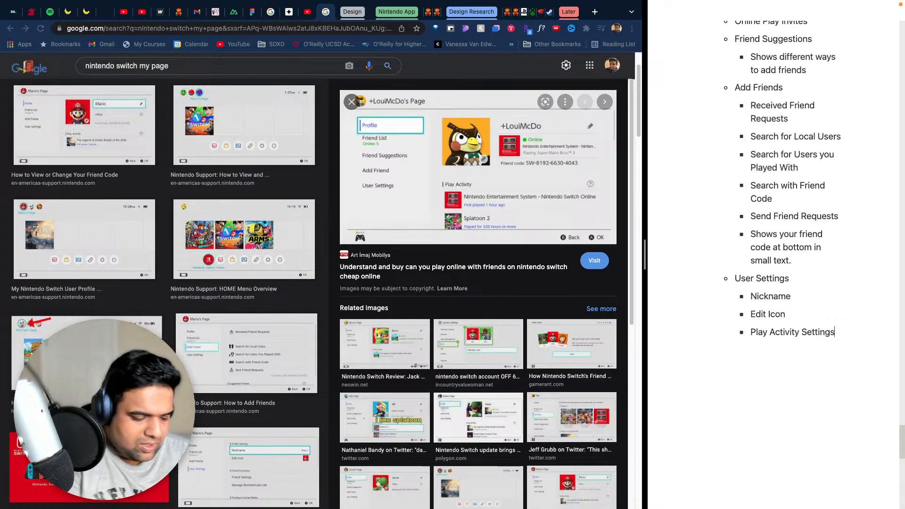
key("Return")
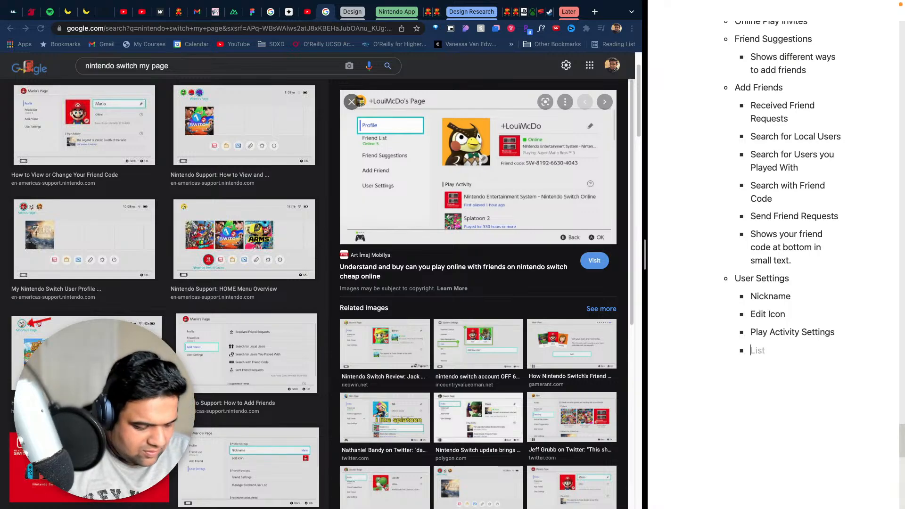
key("Tab")
type("Display")
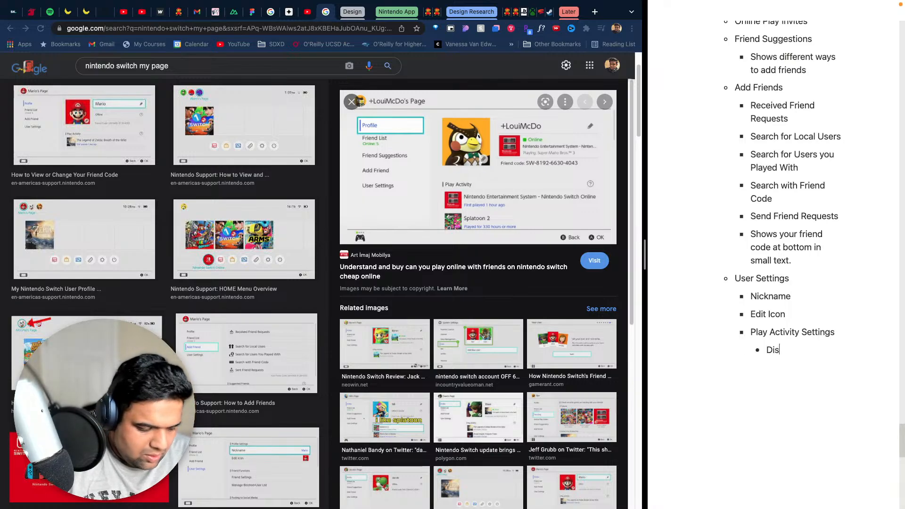
key("BackSpace")
key("BackSpace")
key("BackSpace")
key("BackSpace")
key("BackSpace")
key("BackSpace")
key("BackSpace")
key("BackSpace")
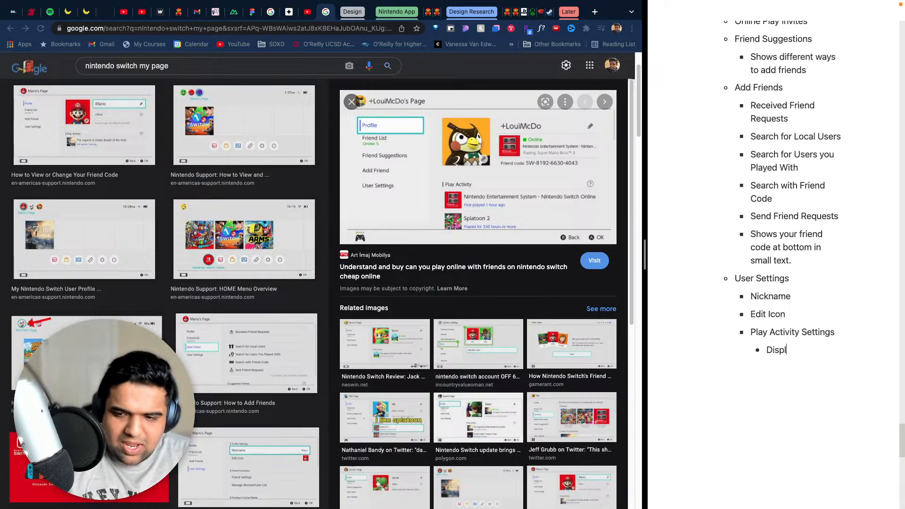
key("BackSpace")
key("BackSpace")
key("BackSpace")
key("BackSpace")
key("BackSpace")
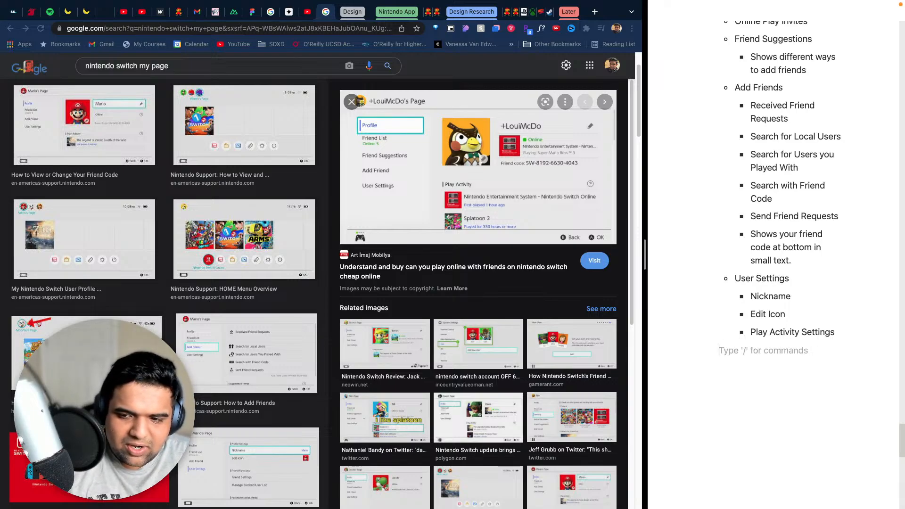
- Add the bullet "Nintendo acct)" below Play Activity Settings in the User Settings list
key("Return")
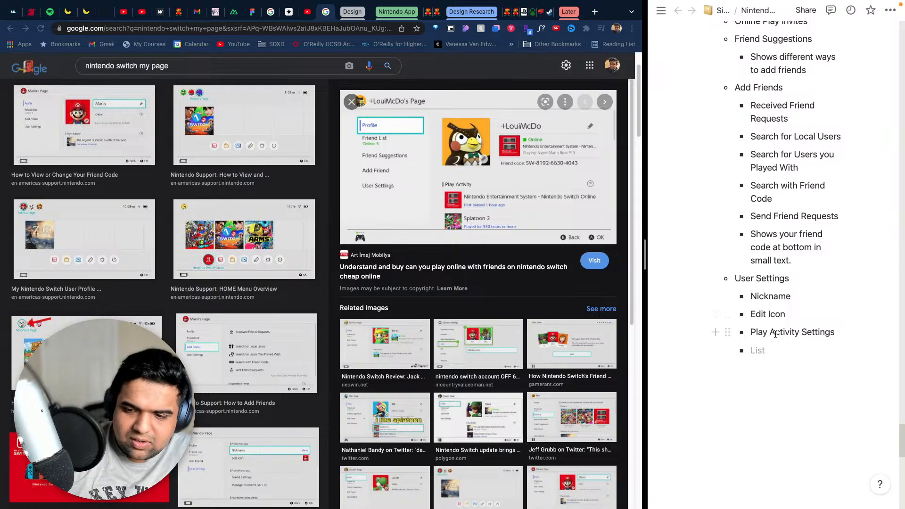
type("Ninten")
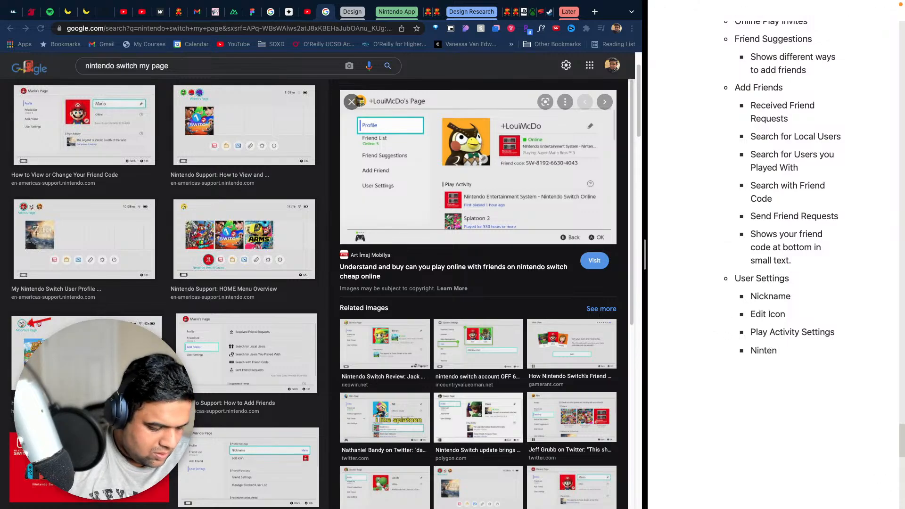
type("do acct")
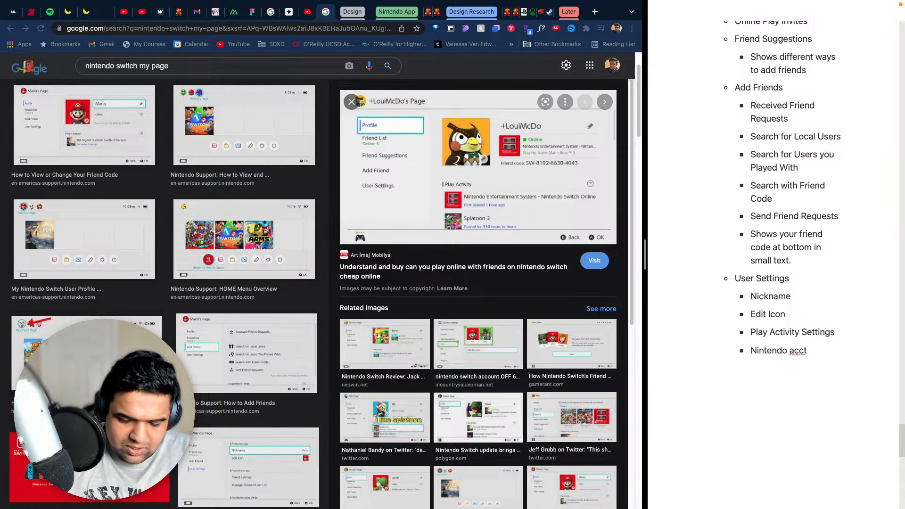
type(" a)")
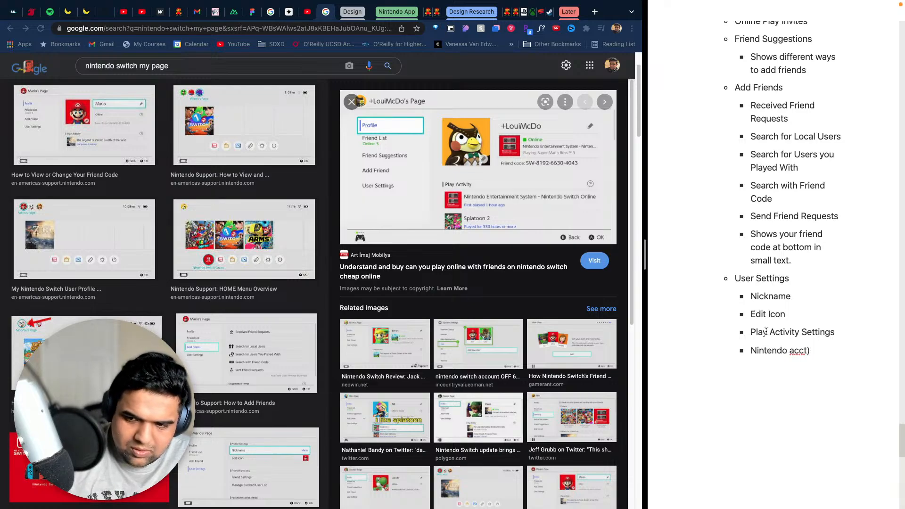
- Insert "at row top" before the closing parenthesis of the Nintendo acct bullet
left_click(807, 351)
type("a")
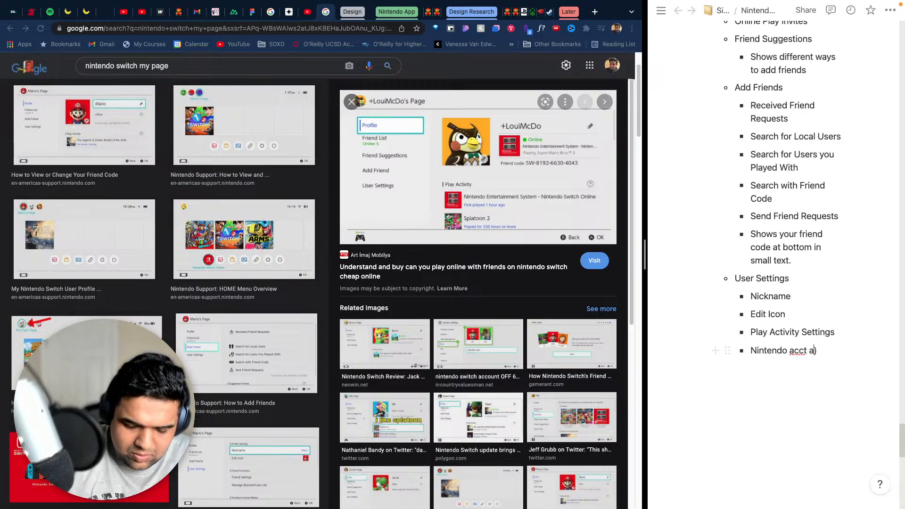
type("t top")
key("BackSpace")
key("BackSpace")
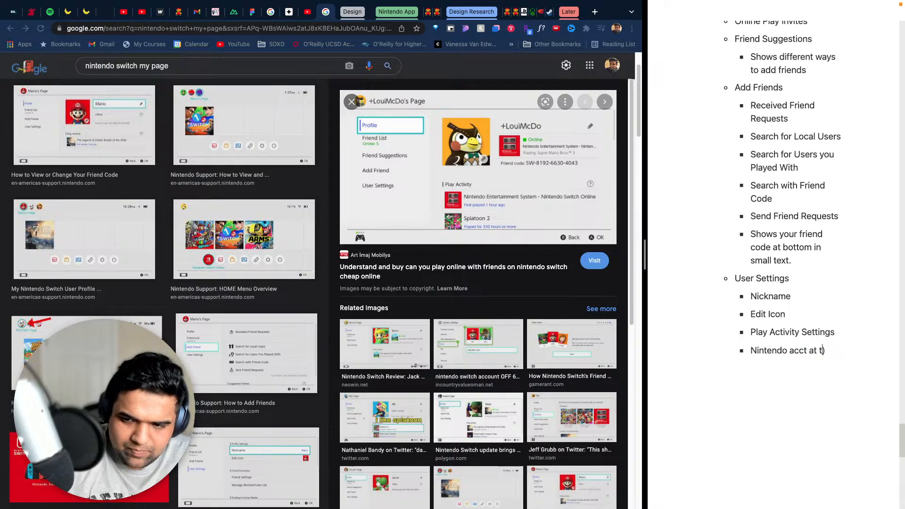
key("BackSpace")
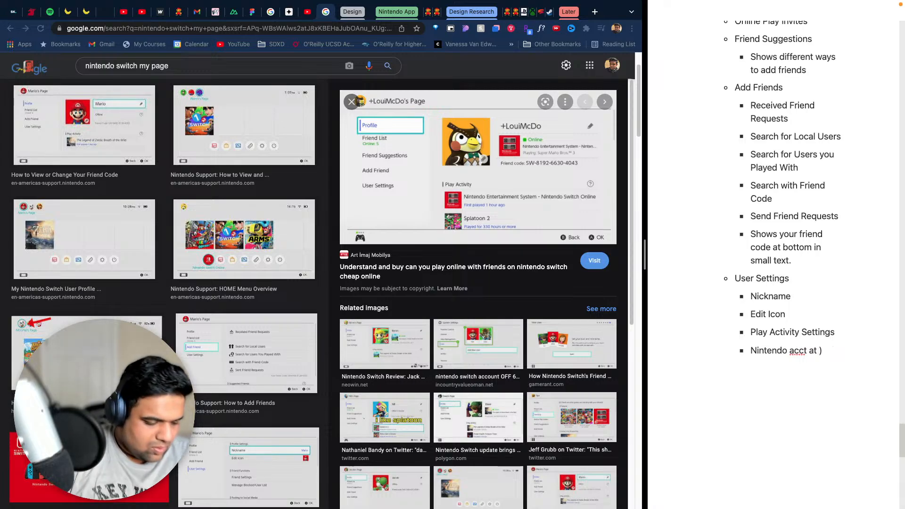
type("colu")
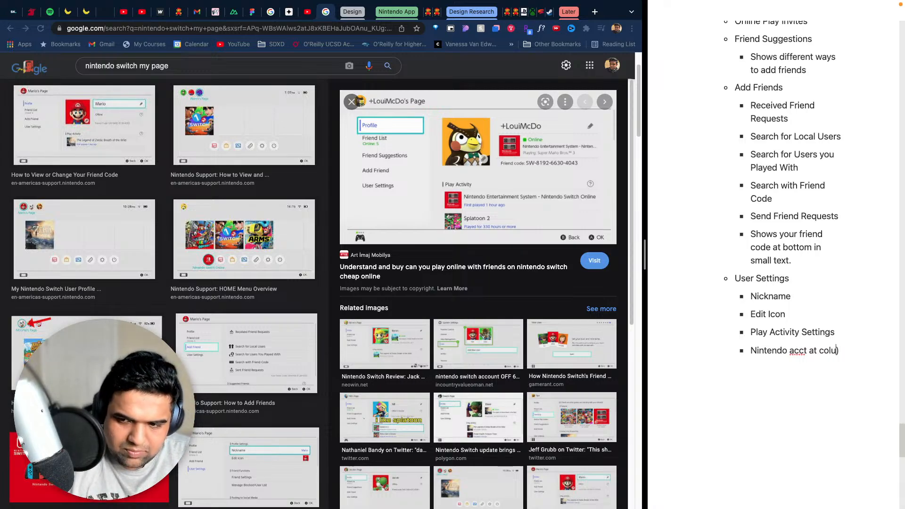
type("mn to")
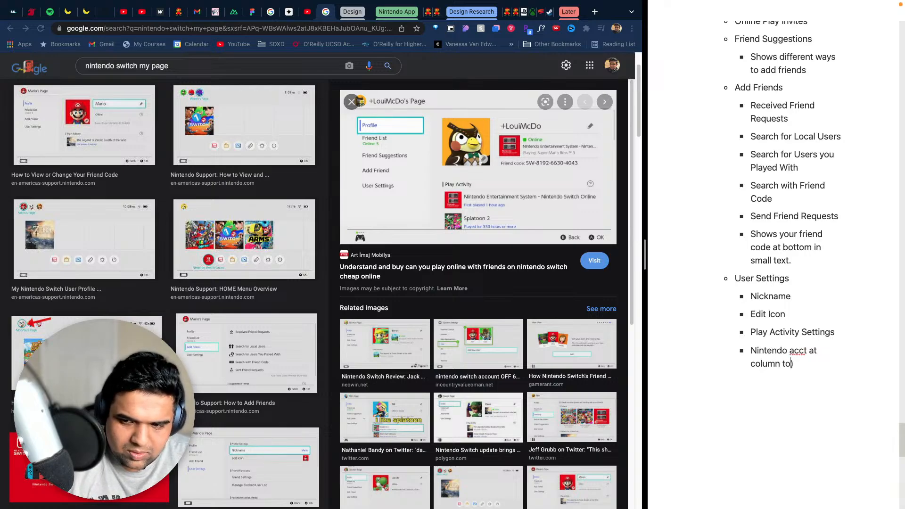
key("BackSpace")
key("BackSpace")
key("BackSpace")
key("BackSpace")
key("BackSpace")
key("BackSpace")
key("BackSpace")
key("BackSpace")
key("BackSpace")
type("ro")
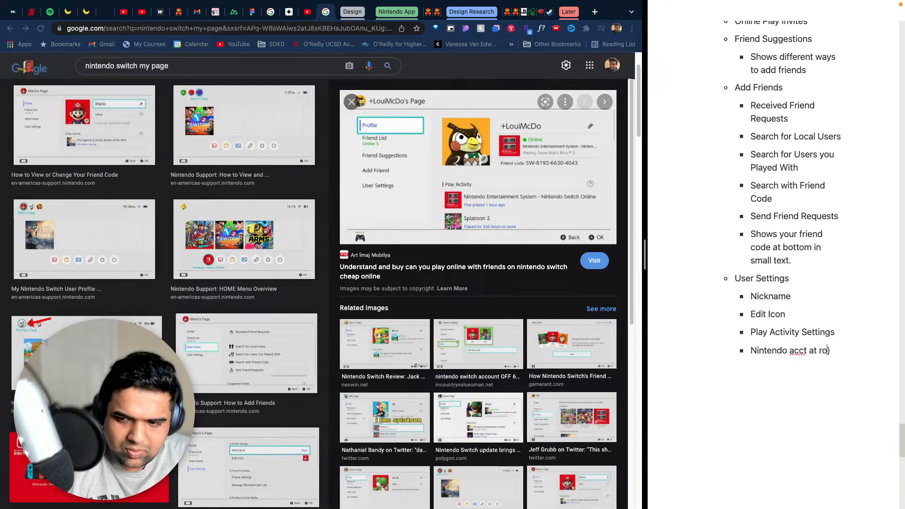
type("w top")
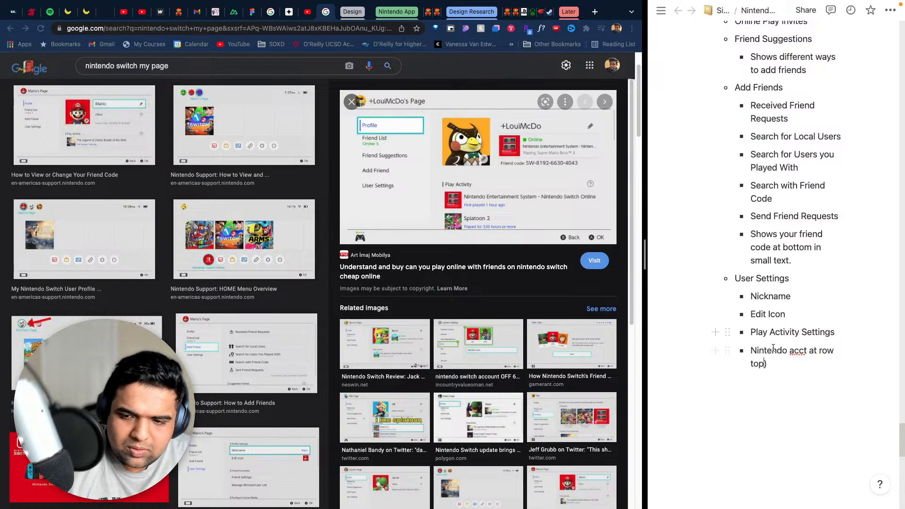
- Add an opening parenthesis before "Nintendo acct at row top)" and put "Check your Account Information" in front of it
left_click(751, 350)
type("(")
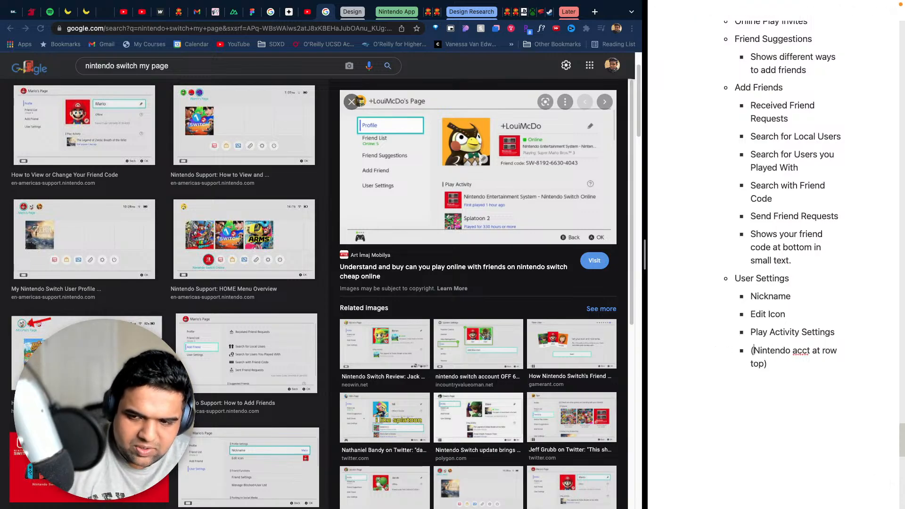
key("Left")
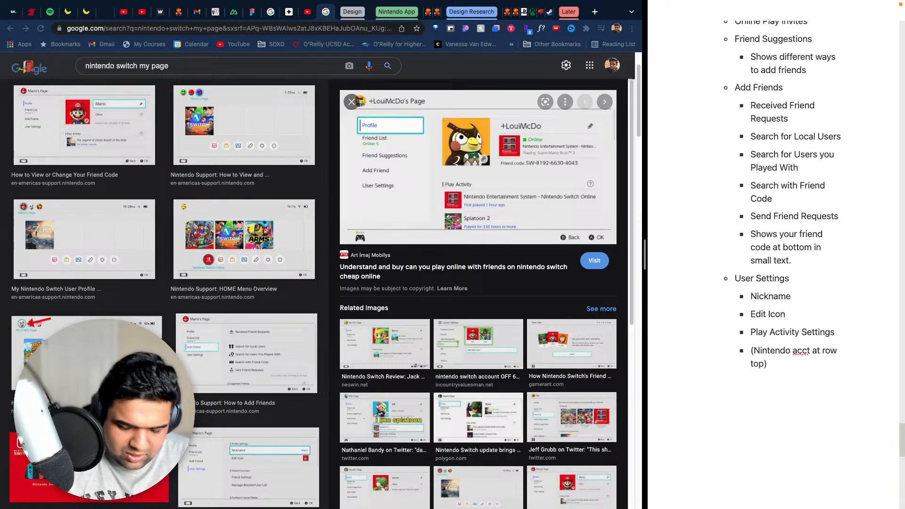
type("Check yo")
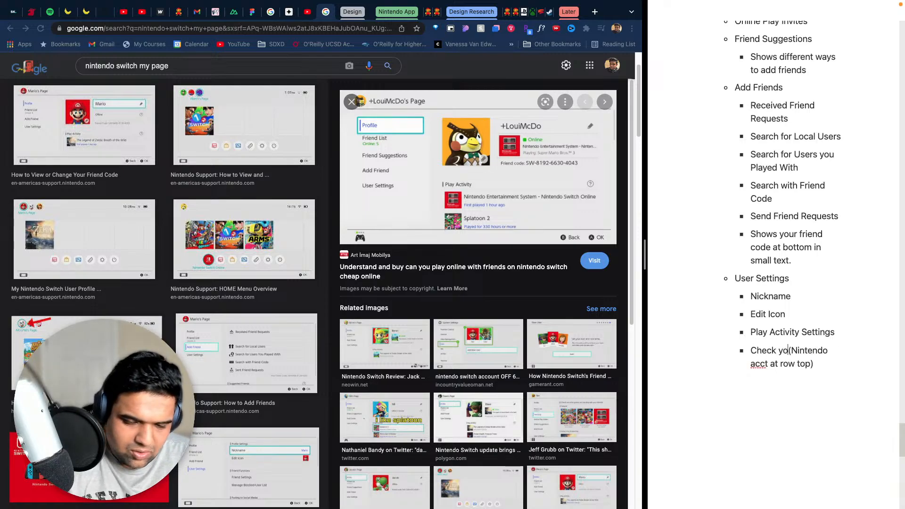
type("ur ")
type("Account In")
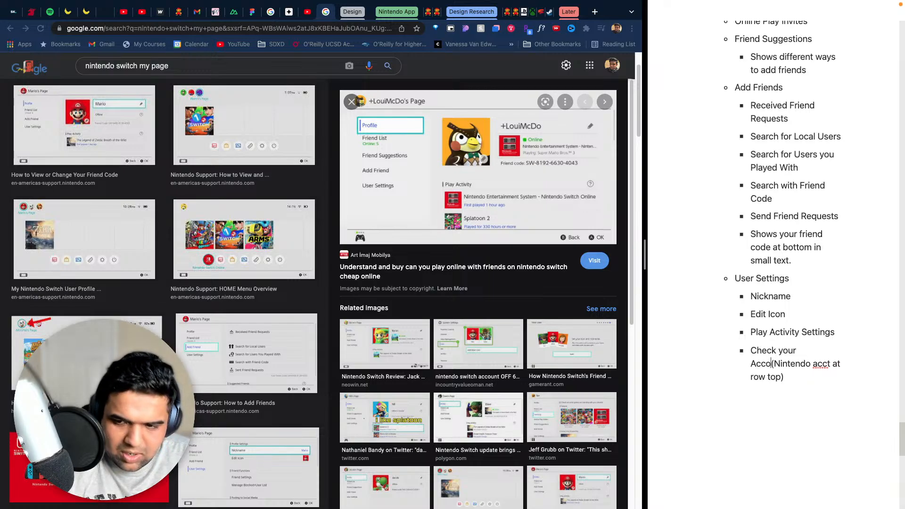
type("formation")
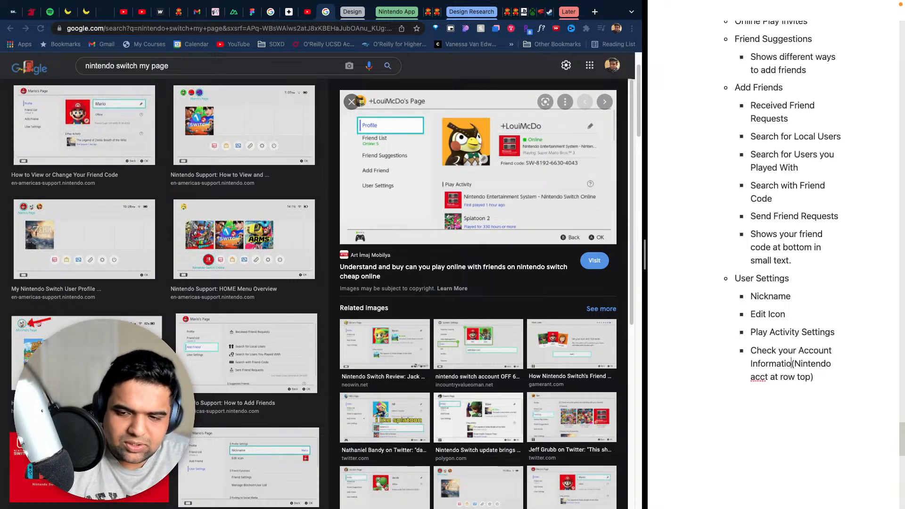
key("Left")
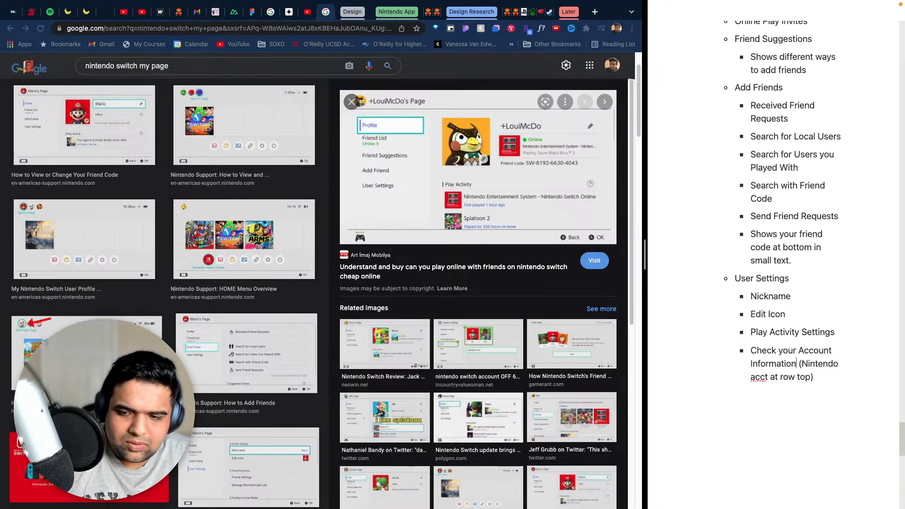
key("shift+Left")
key("shift+Up")
key("shift+Left")
key("shift+Left")
key("shift+Left")
key("shift+Left")
key("shift+Left")
key("shift+Left")
key("shift+Left")
key("shift+Left")
key("shift+Left")
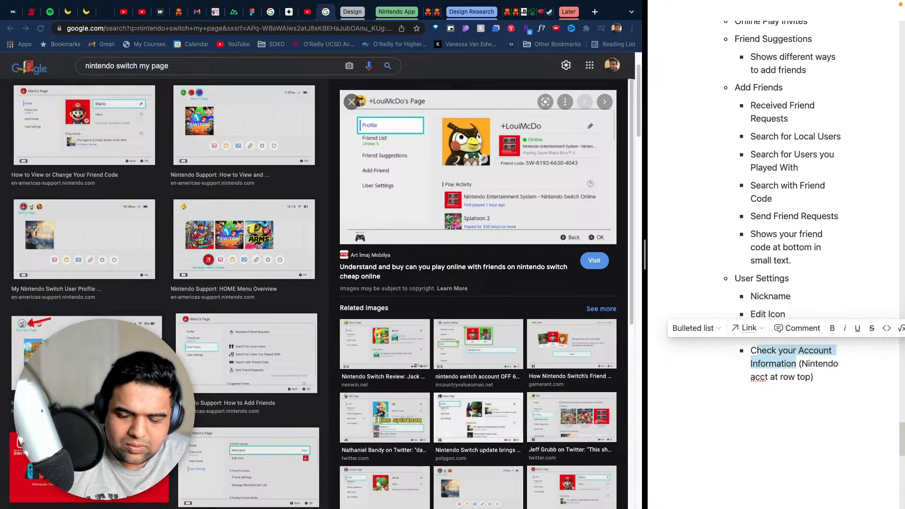
left_click(836, 390)
- Duplicate the "Check your Account Information (Nintendo acct at row top)" text as a new bullet directly below it
left_click_drag(820, 378, 751, 349)
key("ctrl+c")
left_click(822, 378)
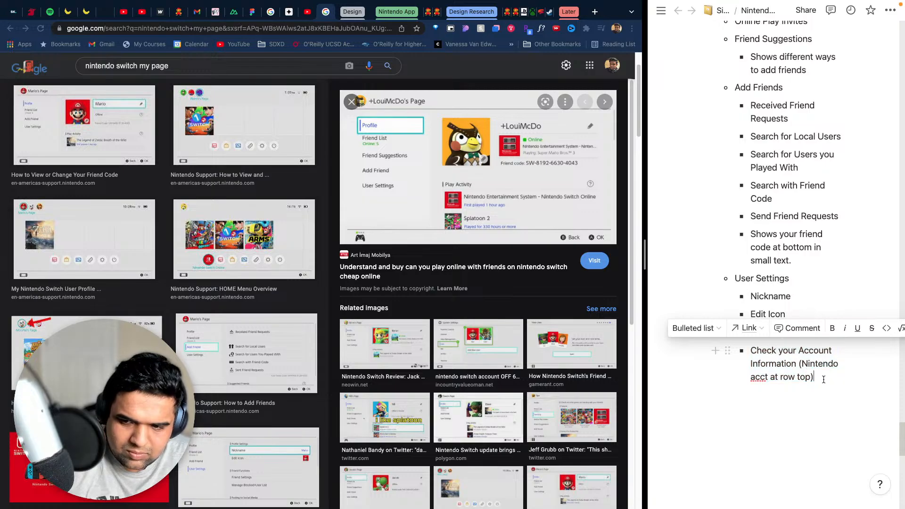
key("Return")
key("ctrl+v")
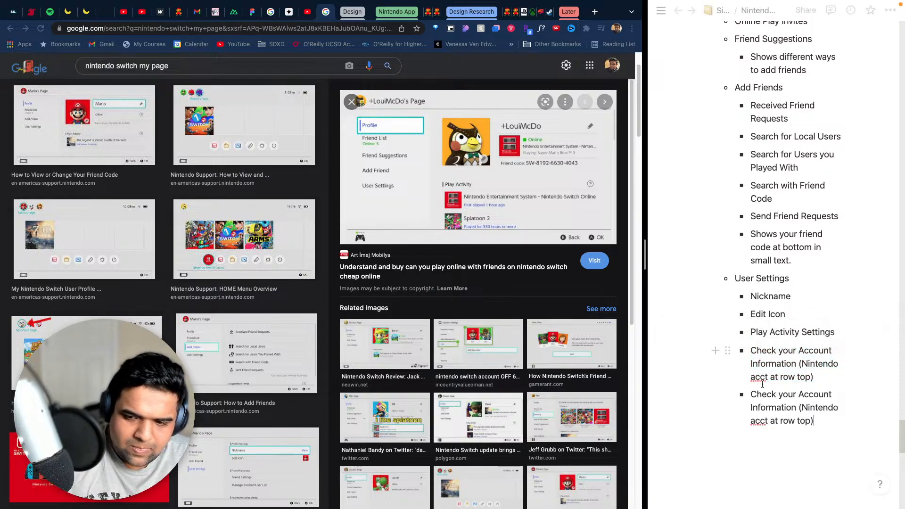
- In the duplicated bullet, replace "Check your Account Information" with "Display QR Code to Check in"
left_click_drag(797, 409, 756, 397)
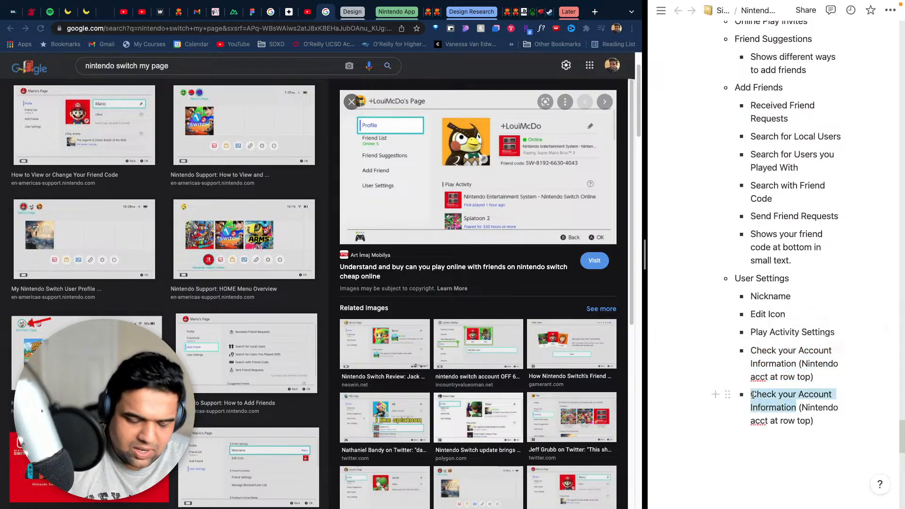
type("Display Q")
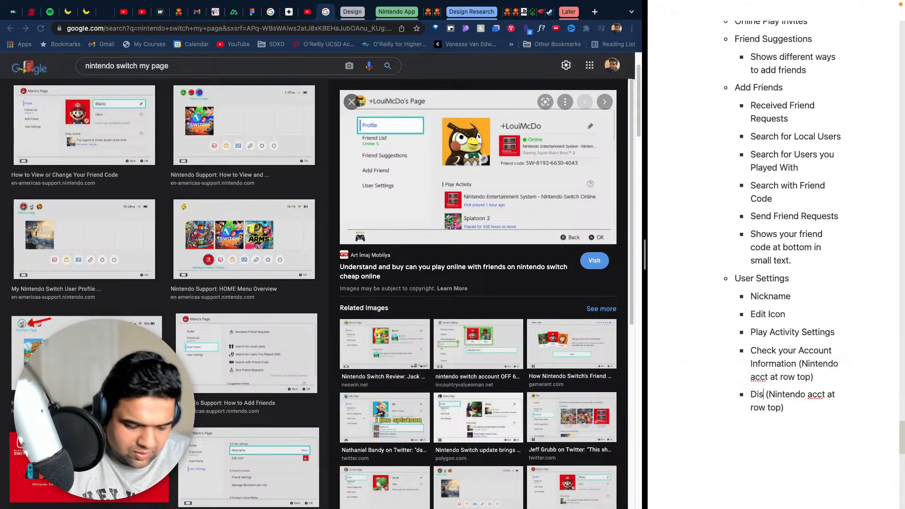
type("R Code")
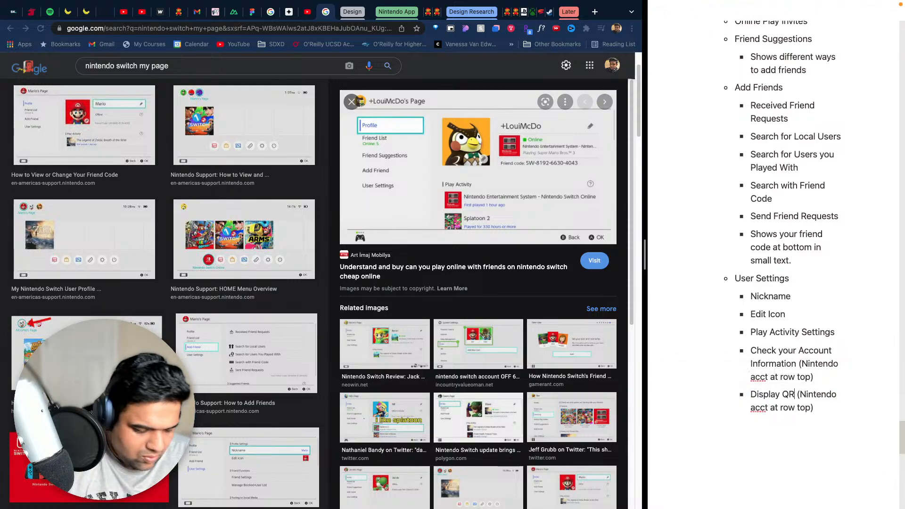
type(" to Check in")
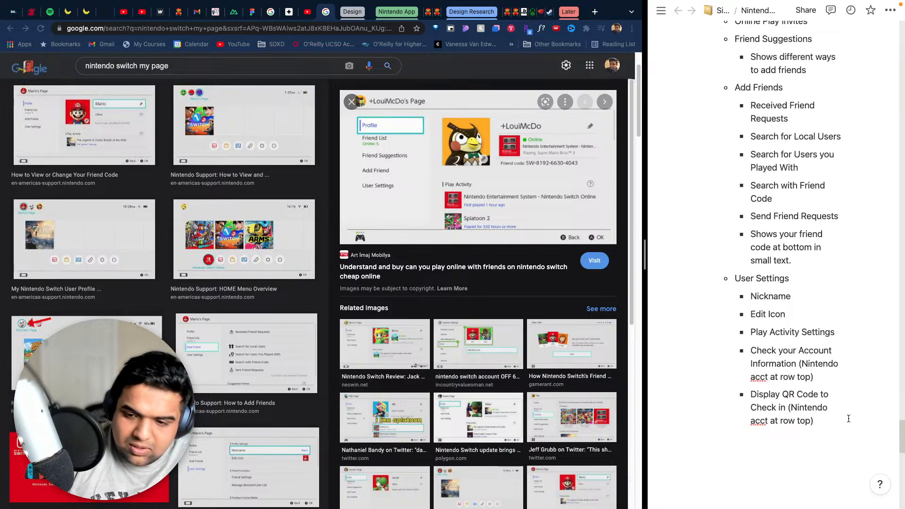
- Duplicate the "Display QR Code to Check in (Nintendo acct at row top)" text as a new bullet directly below it
key("Return")
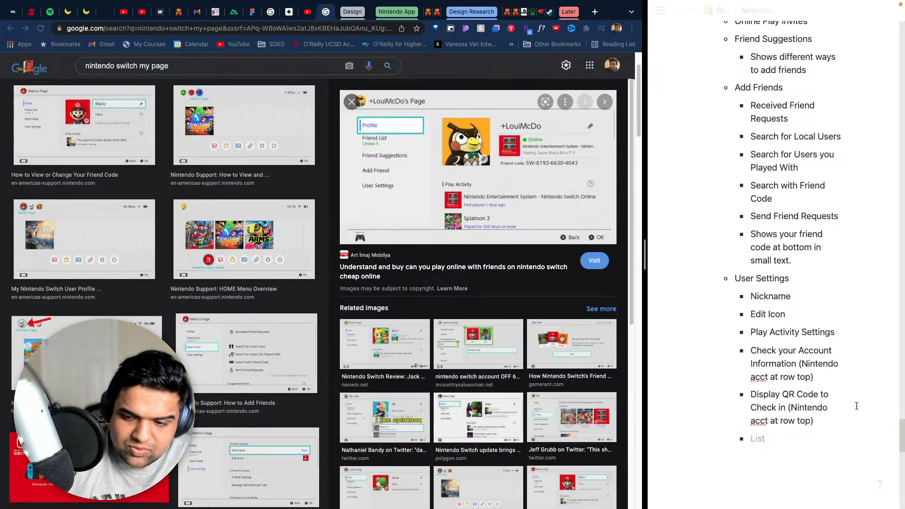
left_click_drag(822, 418, 752, 398)
key("super+c")
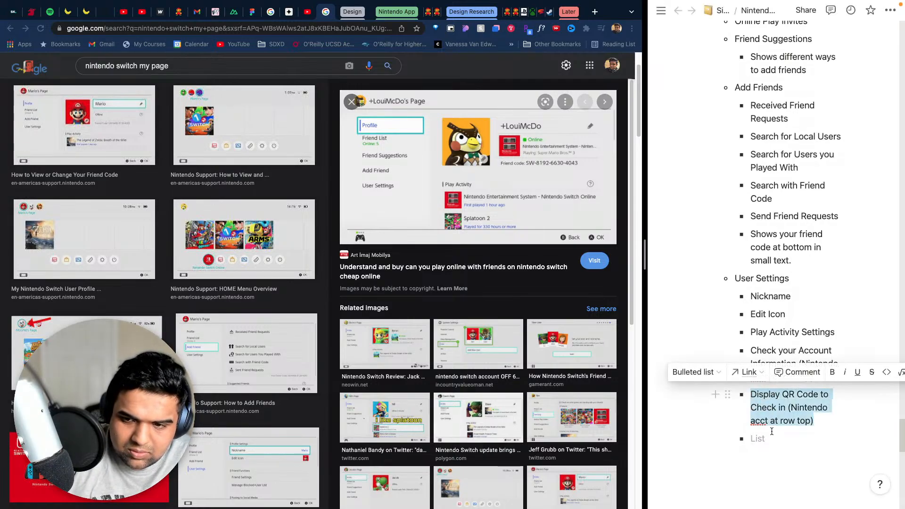
left_click(764, 439)
key("super+v")
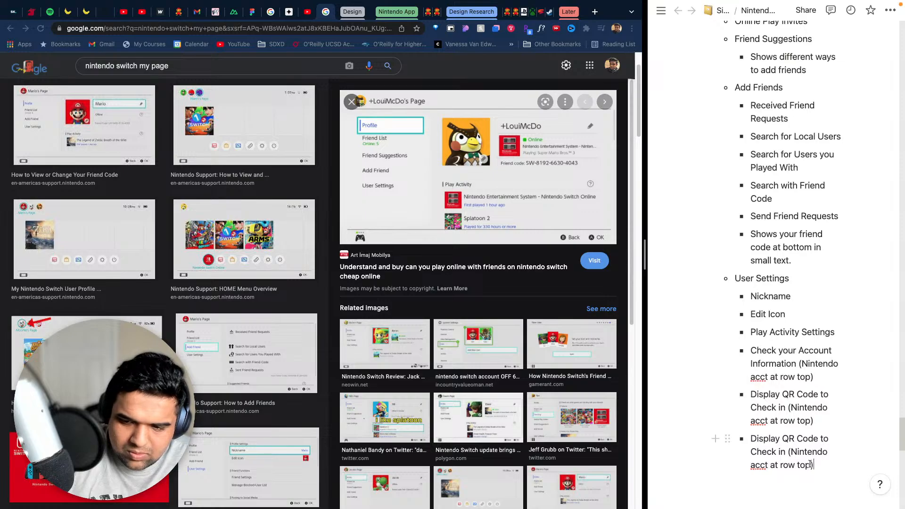
- Change the parenthetical note in the last User Settings bullet to "(Nintendo switch online at row top)"
scroll(821, 462, "down", 2)
left_click_drag(811, 448, 751, 446)
type("switch o")
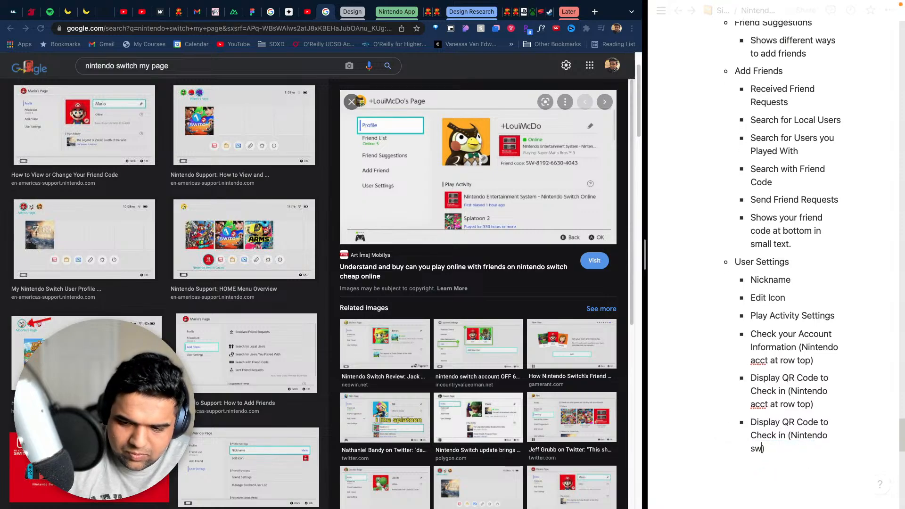
type("nline at ro")
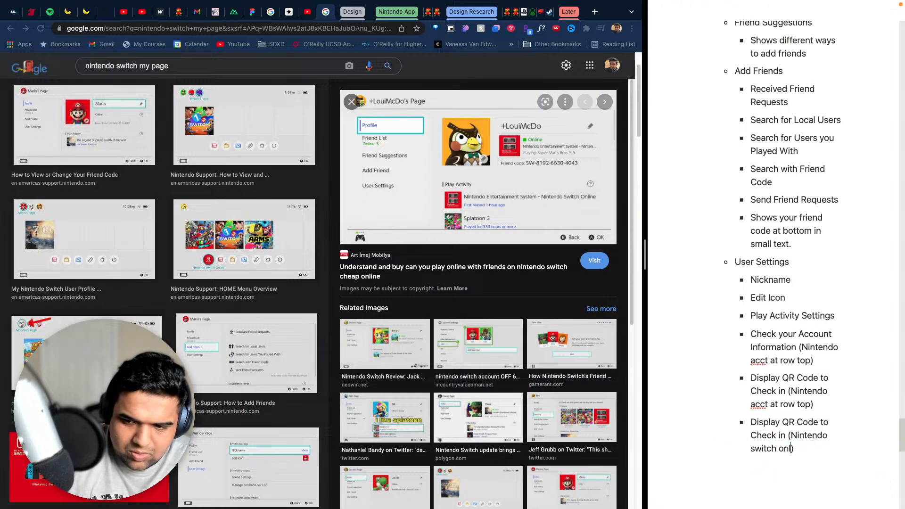
type("w top")
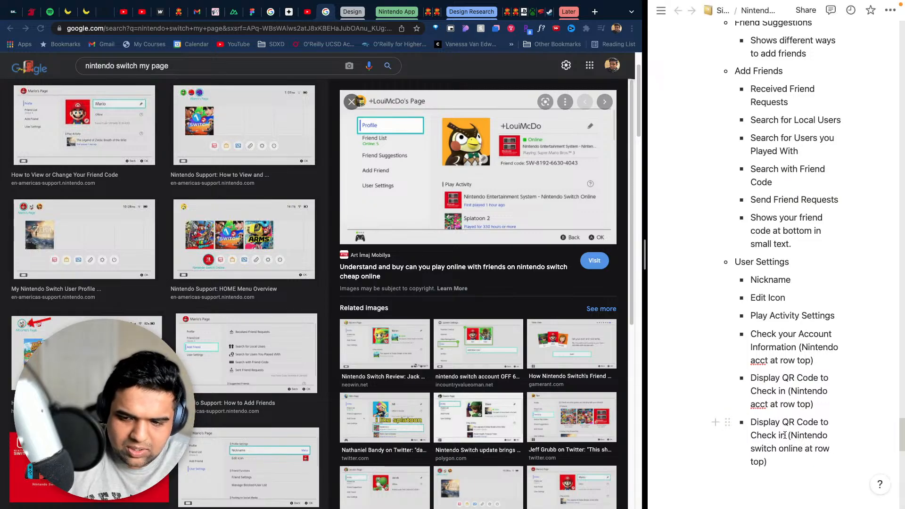
- In the last User Settings bullet, replace "Display QR Code to Check in" with "Check your subscriptions", keeping the parenthetical note
left_click_drag(785, 436, 754, 423)
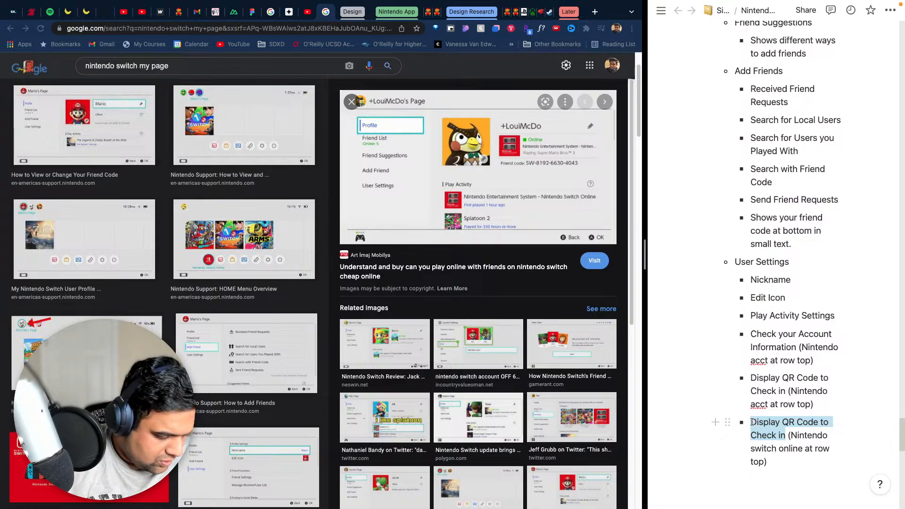
type("Check yo")
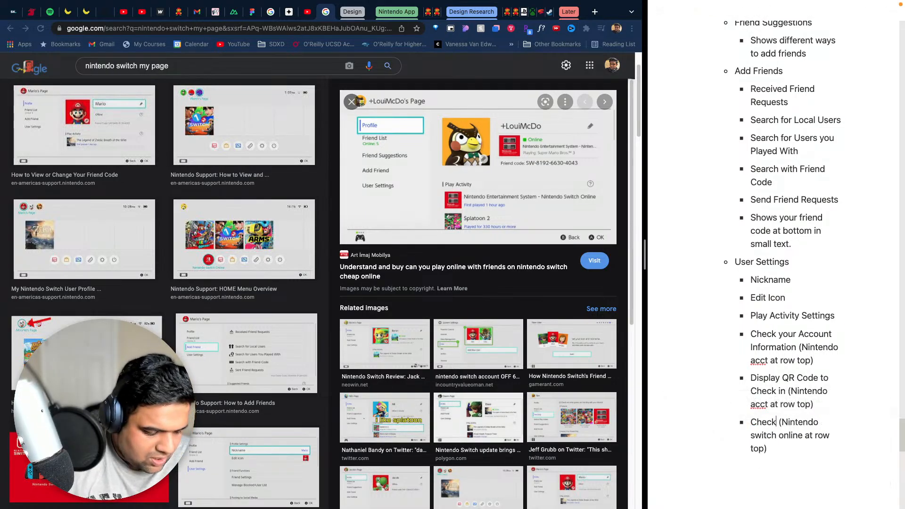
type("ur subscripti")
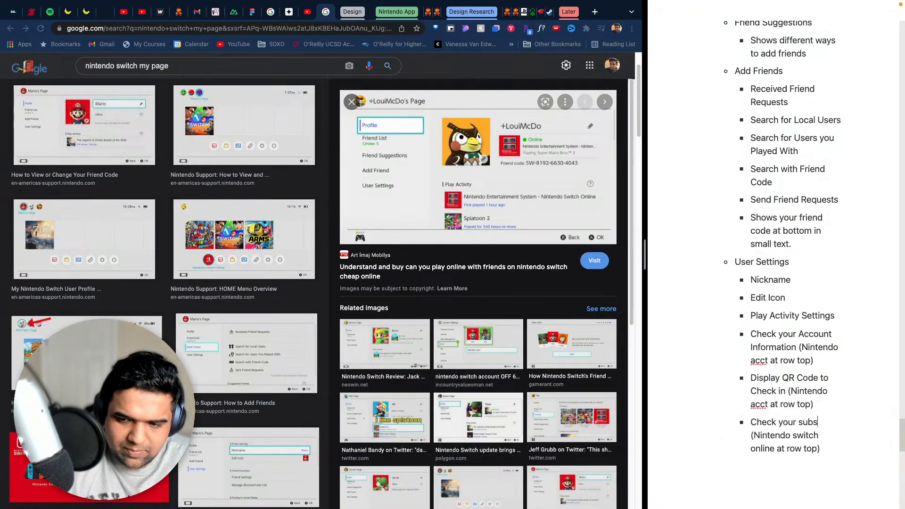
type("ons")
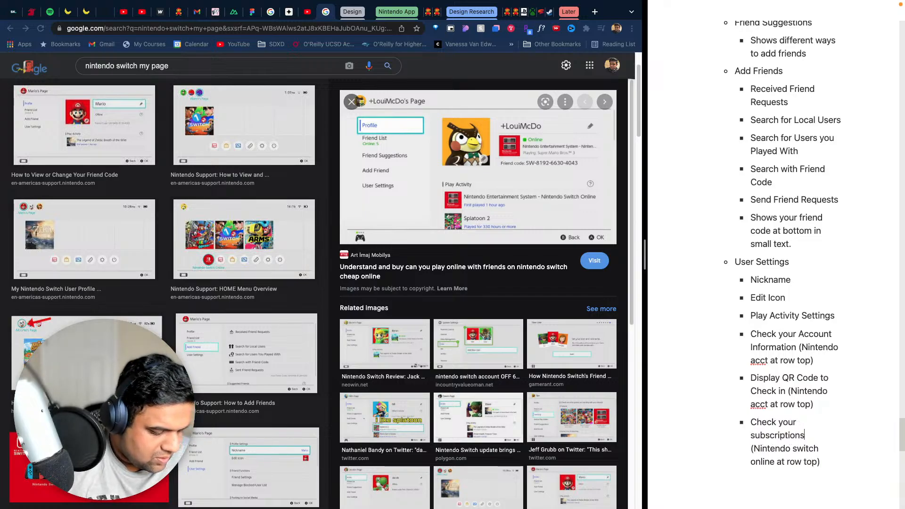
- Capitalize "Your" and "Subscriptions" in the last User Settings bullet so it reads "Check Your Subscriptions"
left_click(754, 437)
key("BackSpace")
type("S")
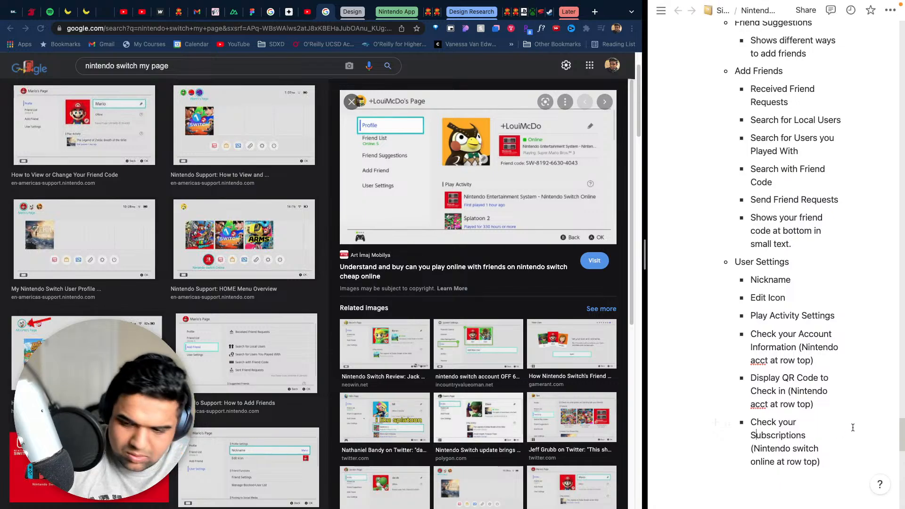
left_click(784, 422)
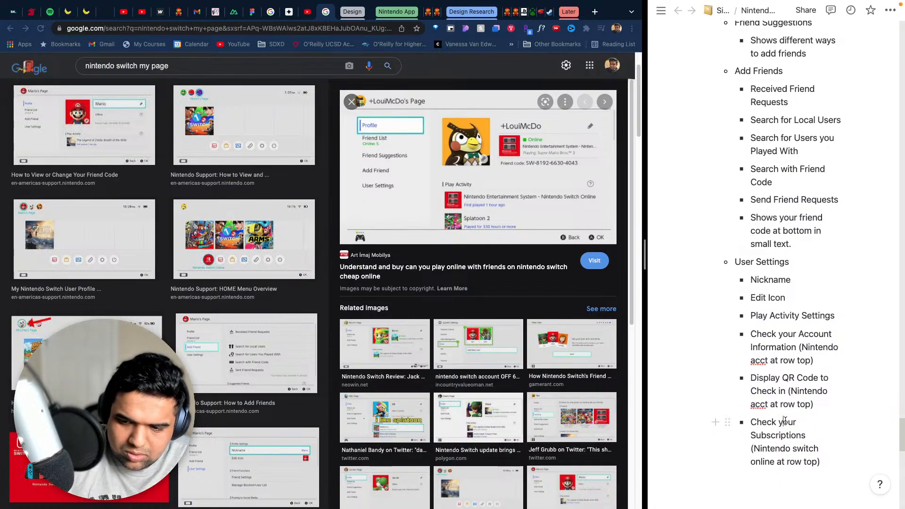
key("BackSpace")
type("Y")
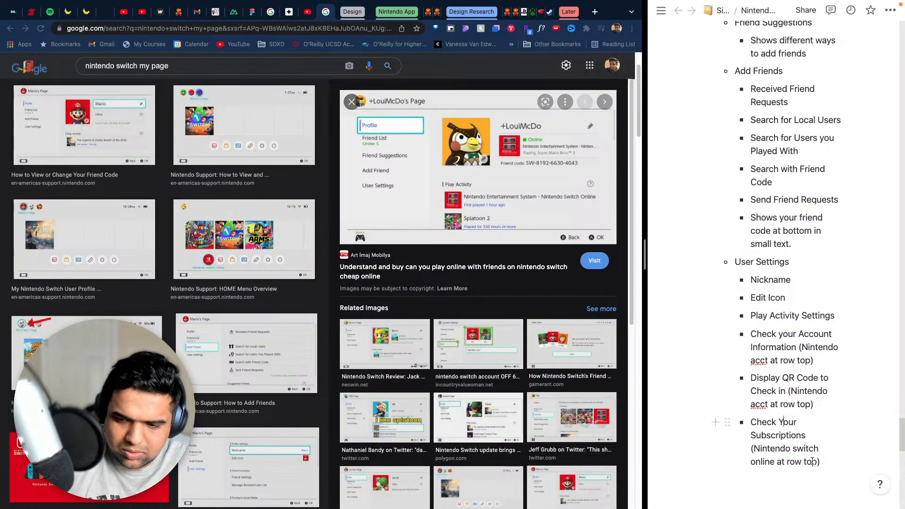
- Add a bullet below "Check Your Subscriptions" reading "Nintendo eshop settings (", leaving the parenthesis open
scroll(822, 393, "down", 3)
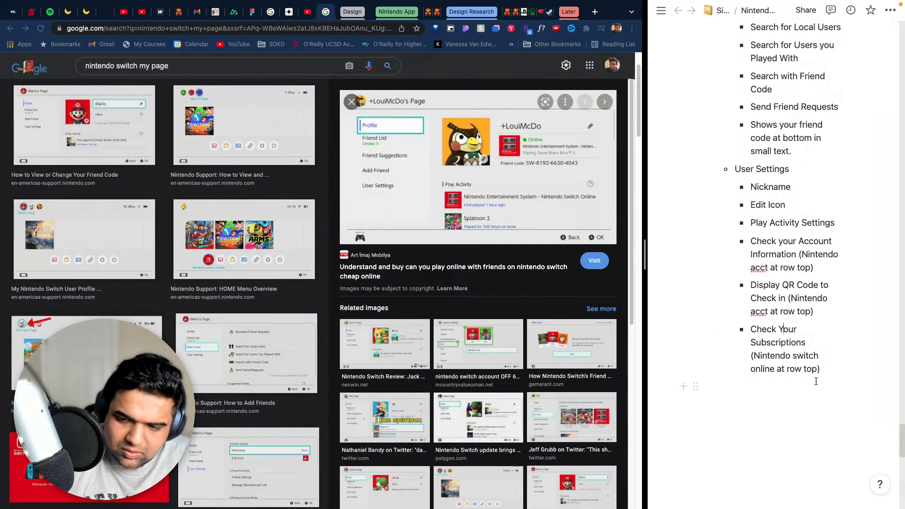
left_click(824, 367)
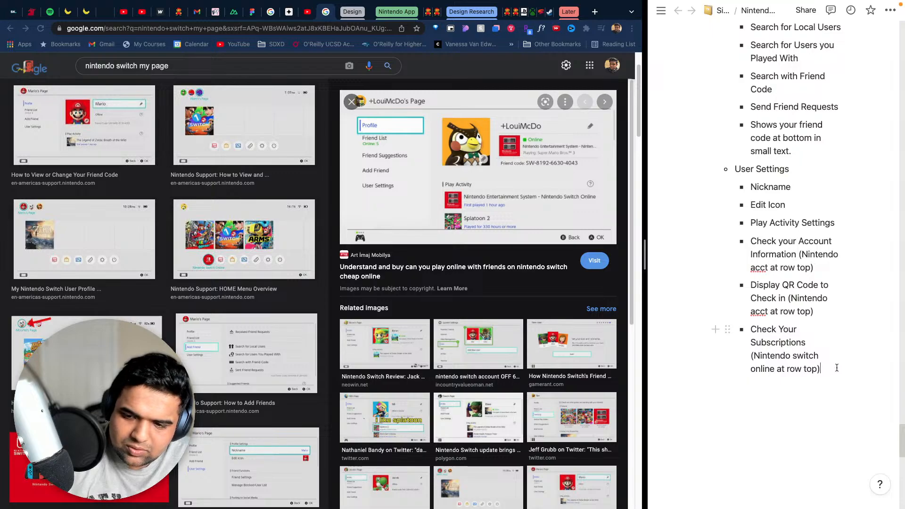
key("Return")
type("Nintendo esho")
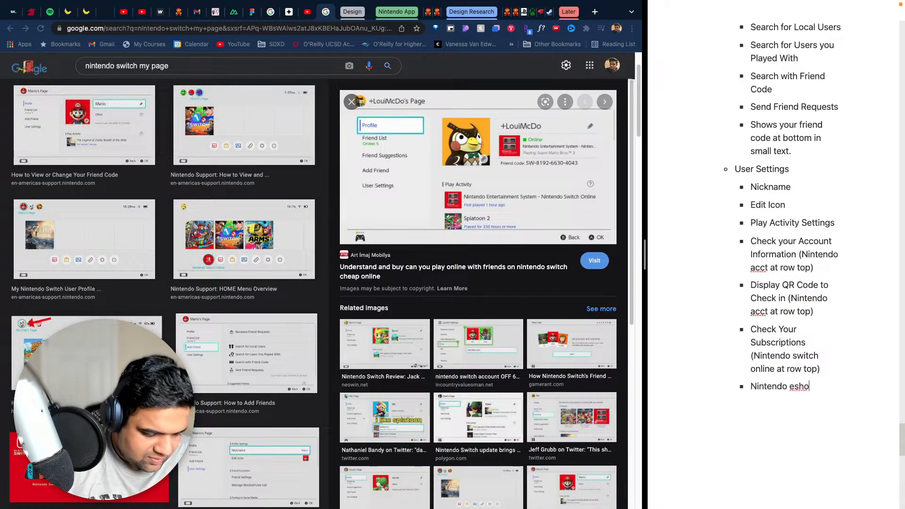
type("p s")
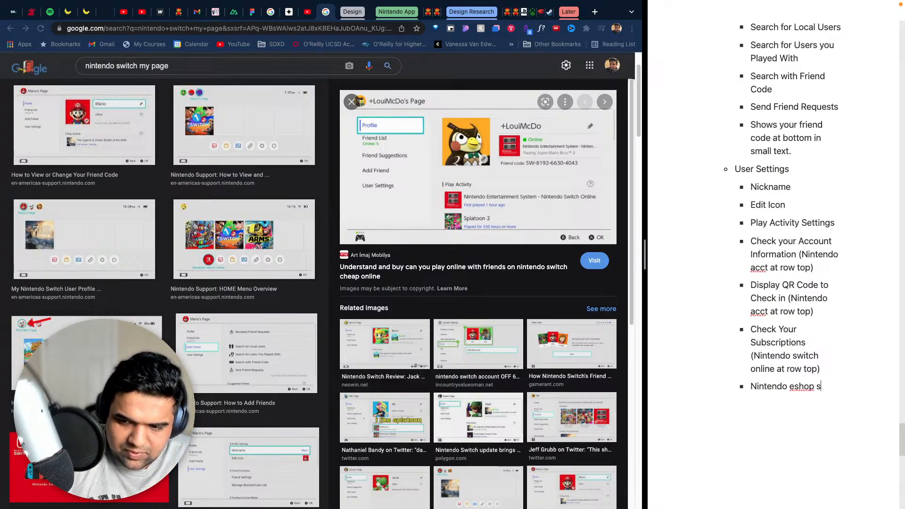
type("ettins")
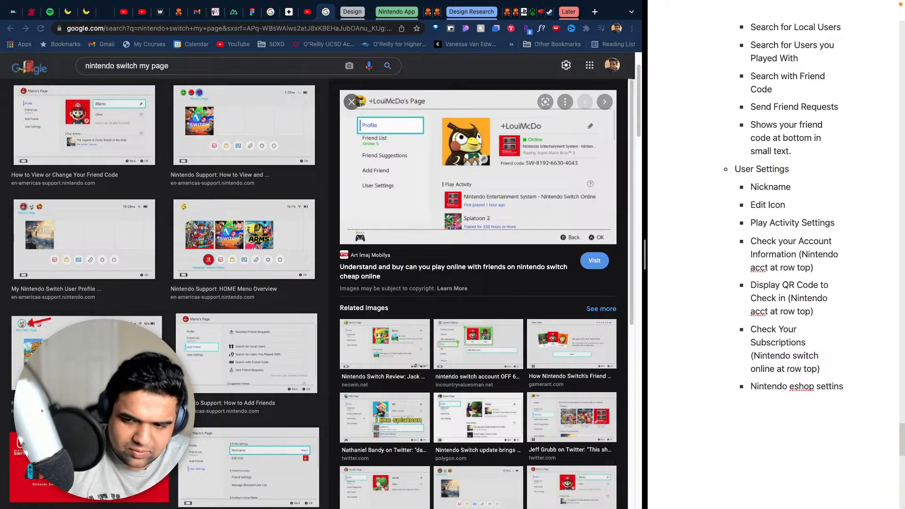
key("BackSpace")
type("gs")
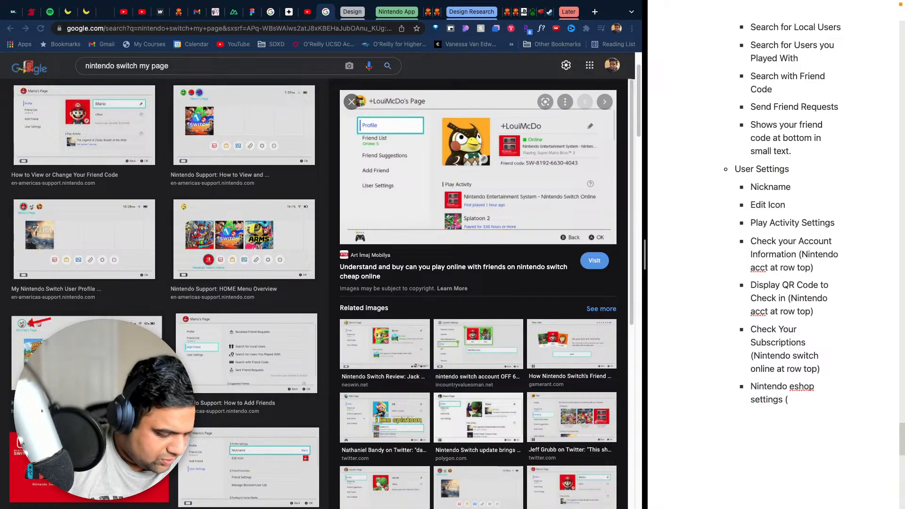
type(" (")
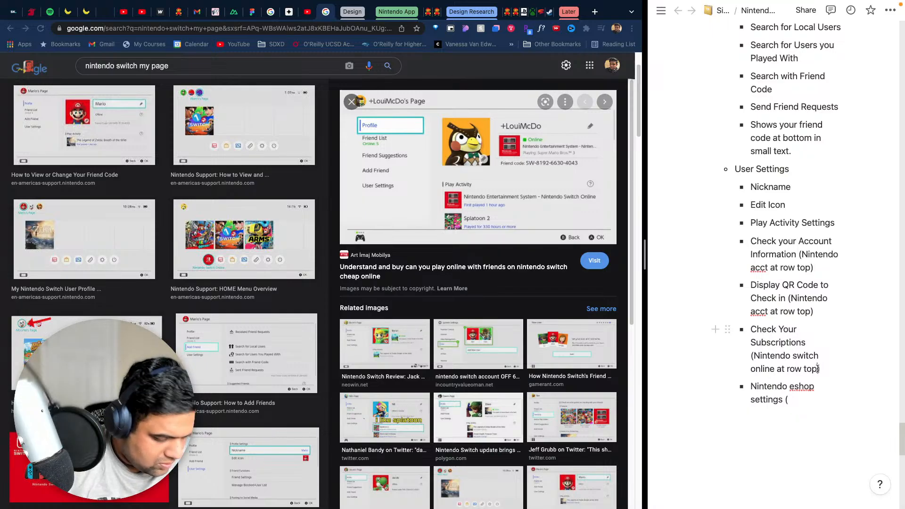
- Copy the note "Nintendo switch online at row top" into the eshop settings bullet and change "switch online" to "eShop"
left_click_drag(818, 369, 754, 356)
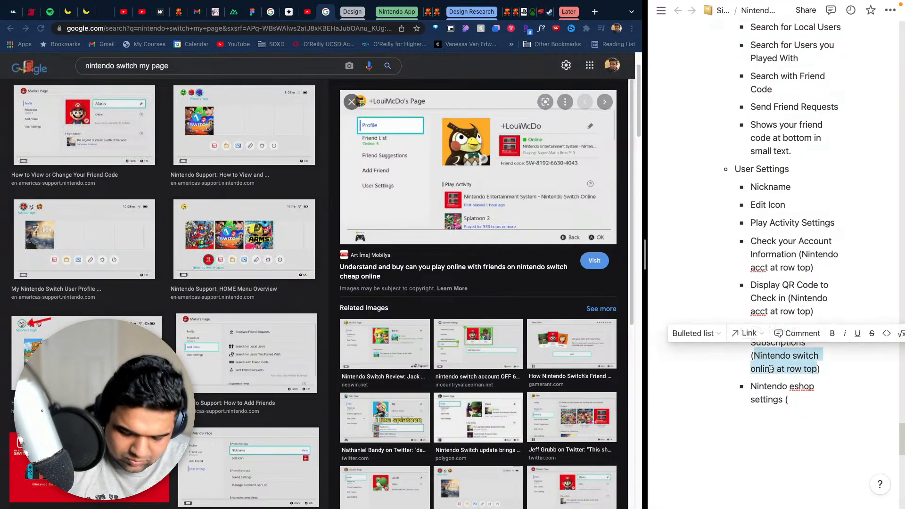
key("ctrl+c")
left_click(789, 400)
key("ctrl+v")
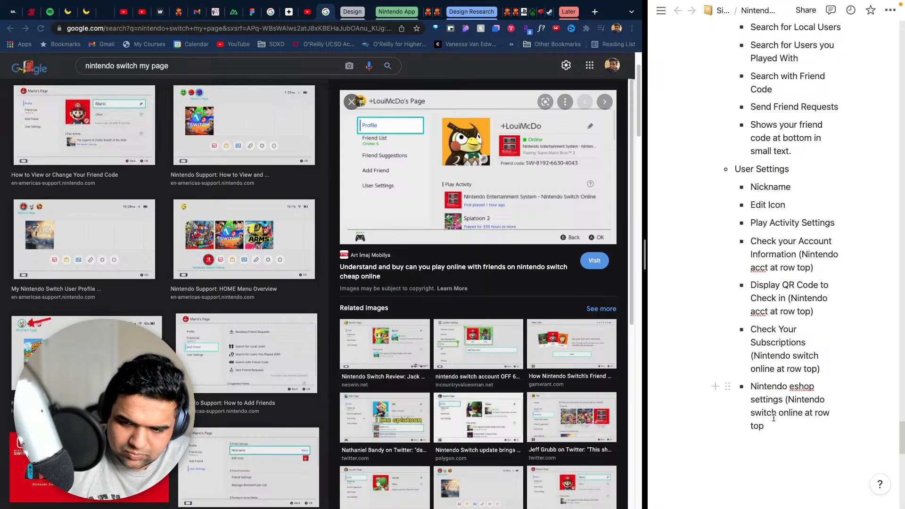
left_click_drag(779, 415, 753, 411)
type("eShop")
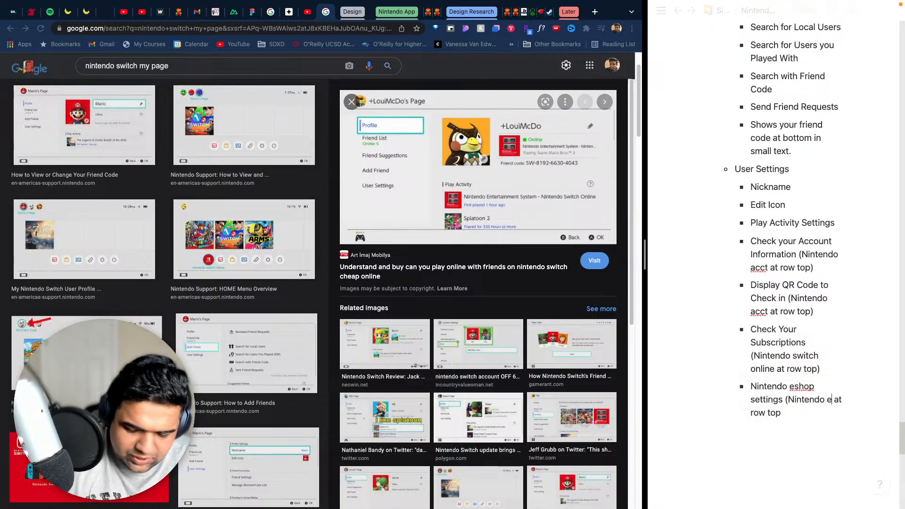
- Try to correct the capitalization of "eshop" at the start of the eshop settings bullet
left_click(799, 389)
key("BackSpace")
type("H")
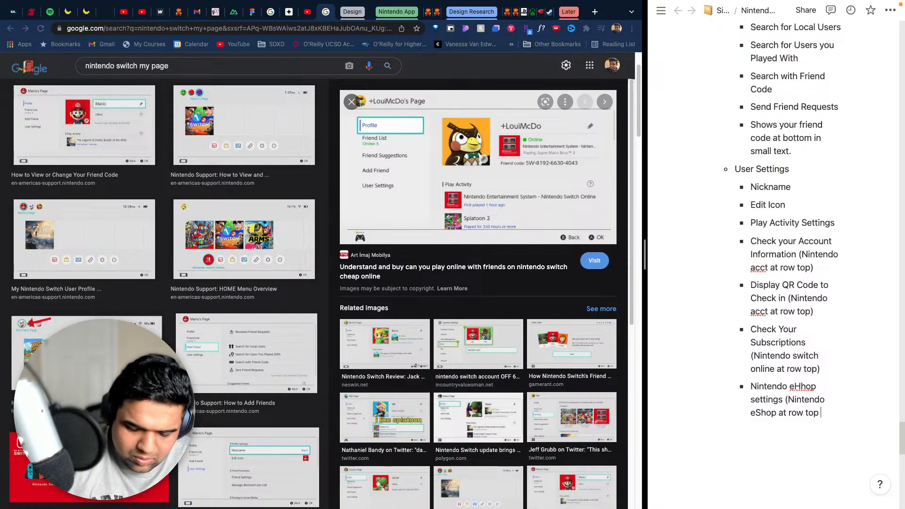
type("and some tex")
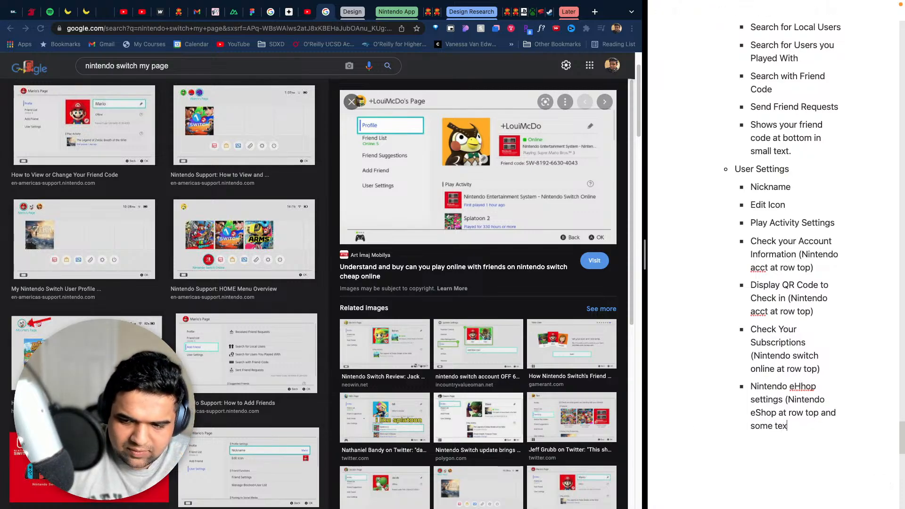
type("t)")
- Complete the eShop note with "and some text)" and start a new bullet below it
key("Return")
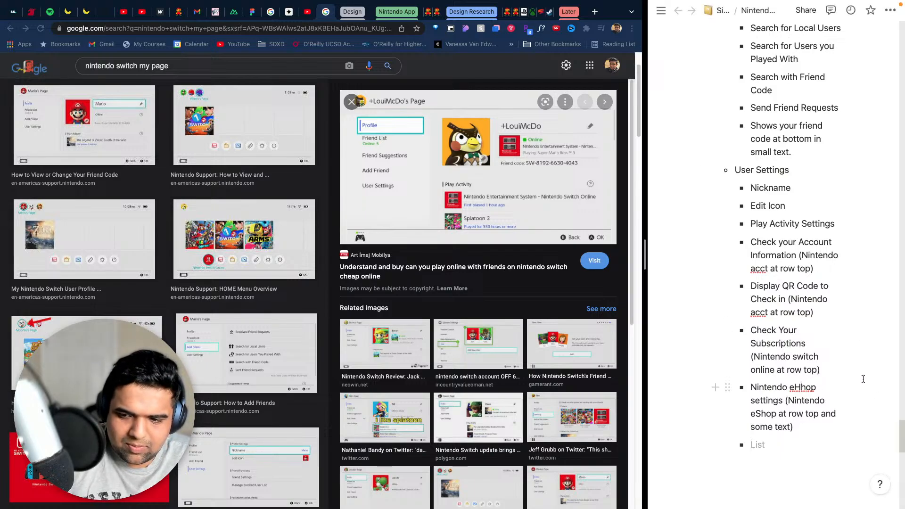
- Correct the misspelled "eHhop" to "eShop" in the eShop settings bullet and return to the empty bullet
key("BackSpace")
type("S")
left_click(883, 437)
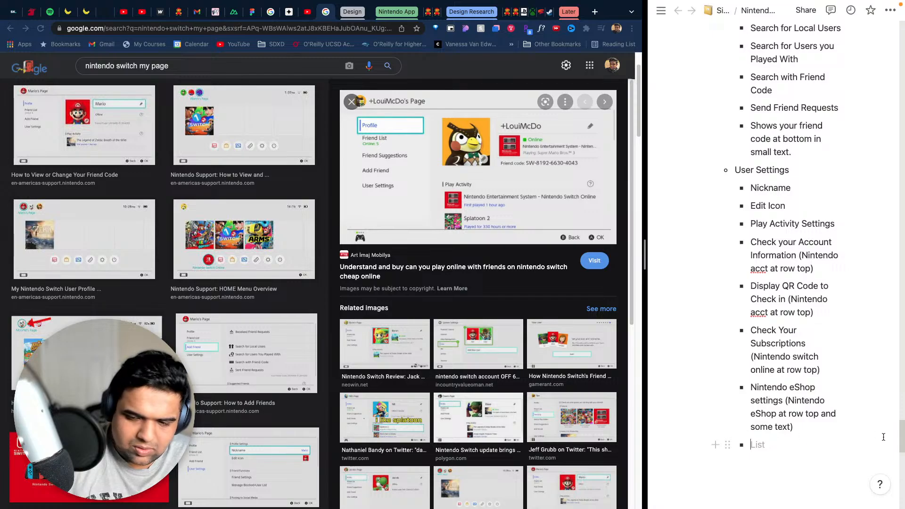
- Enter "Update Download Progress" in the empty bullet, with each word capitalized
type("Upd")
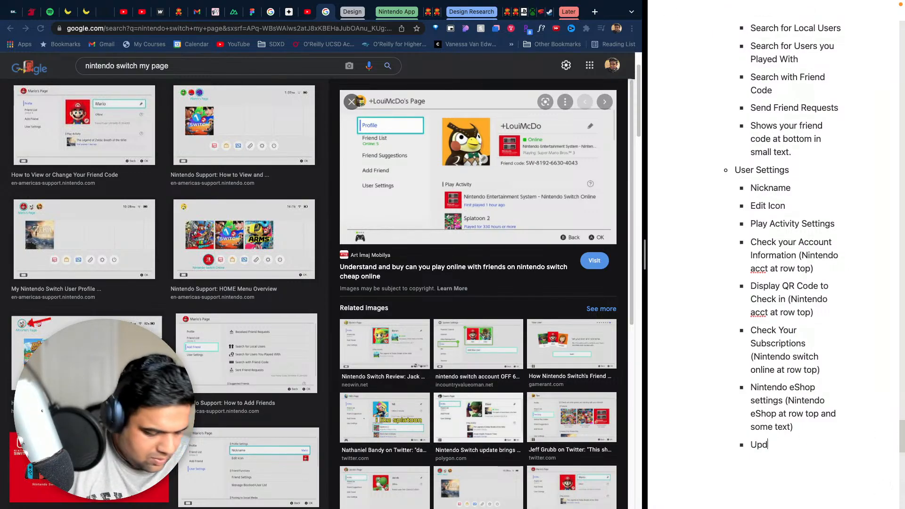
type("ate download")
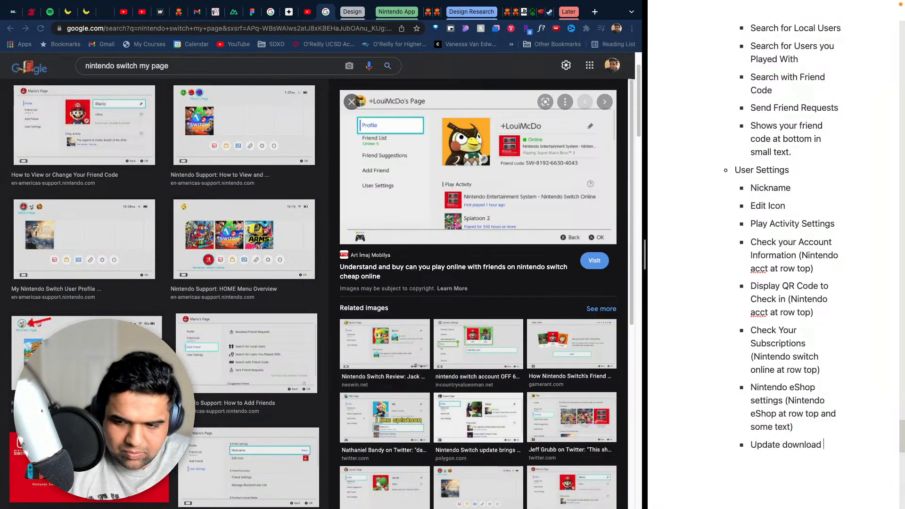
key("BackSpace")
key("BackSpace")
key("BackSpace")
key("BackSpace")
key("BackSpace")
key("BackSpace")
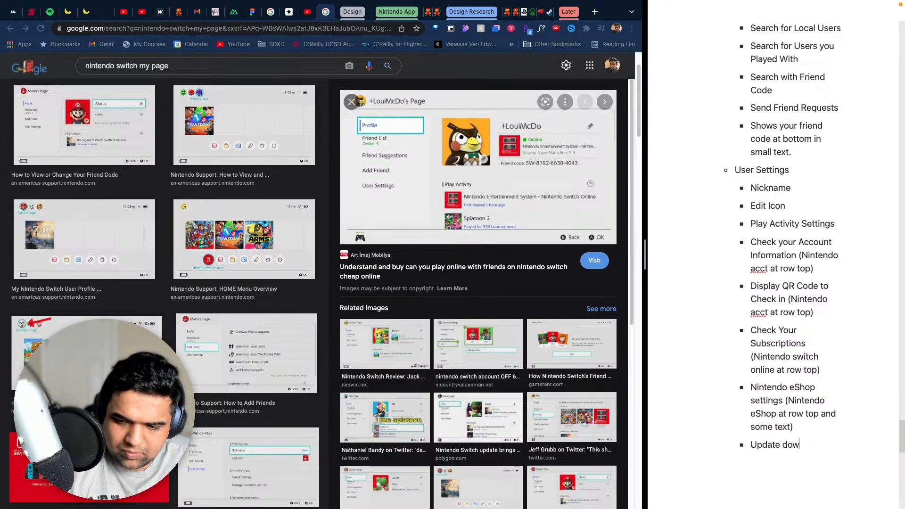
key("BackSpace")
key("BackSpace")
key("BackSpace")
type("Download ")
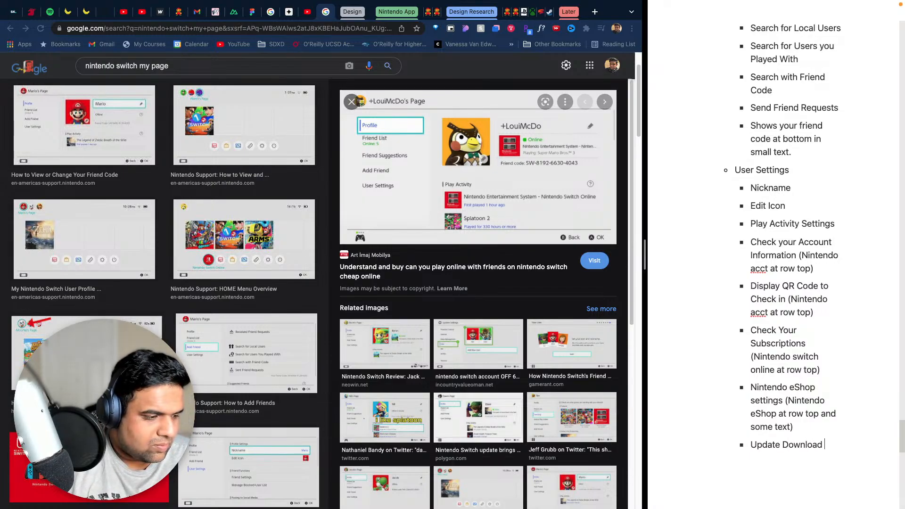
type("Progress")
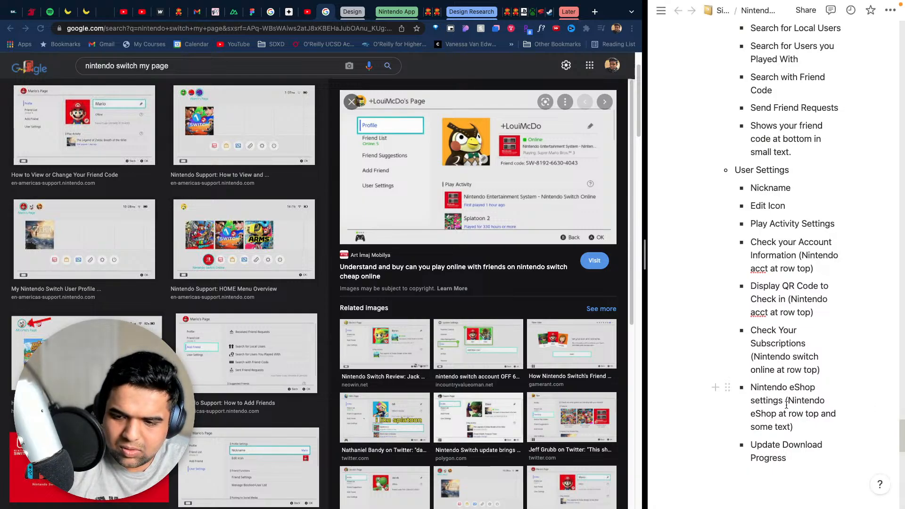
- Copy the eShop row note onto the end of "Update Download Progress" so that it ends with " (Nintendo eShop at row top)"
left_click_drag(786, 400, 819, 415)
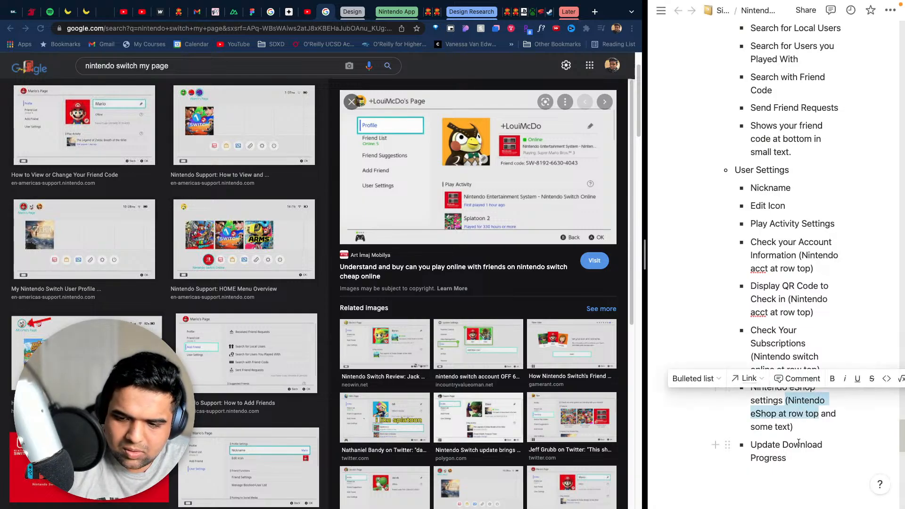
key("ctrl+c")
left_click(787, 457)
key("ctrl+v")
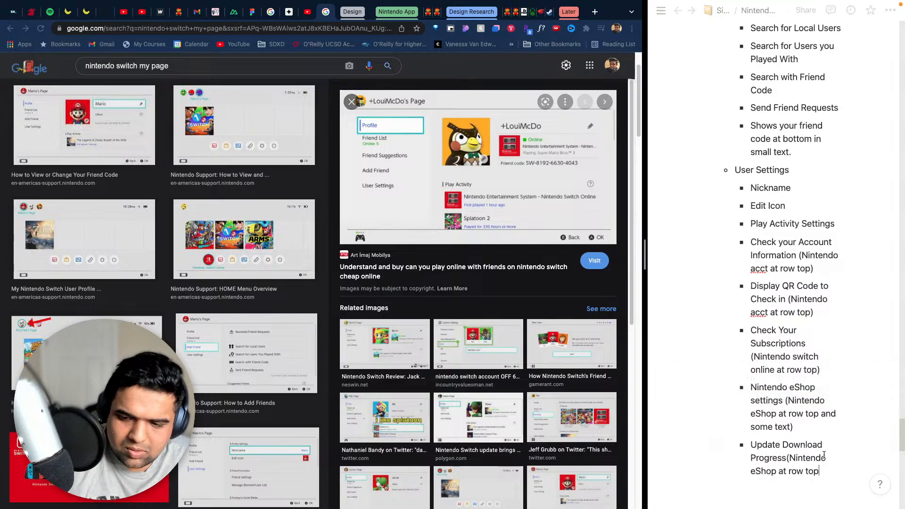
left_click(788, 458)
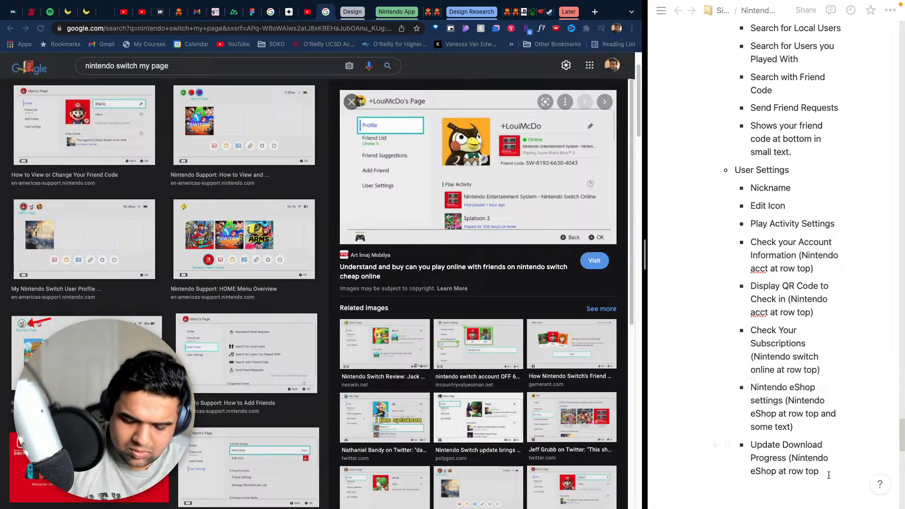
type(")")
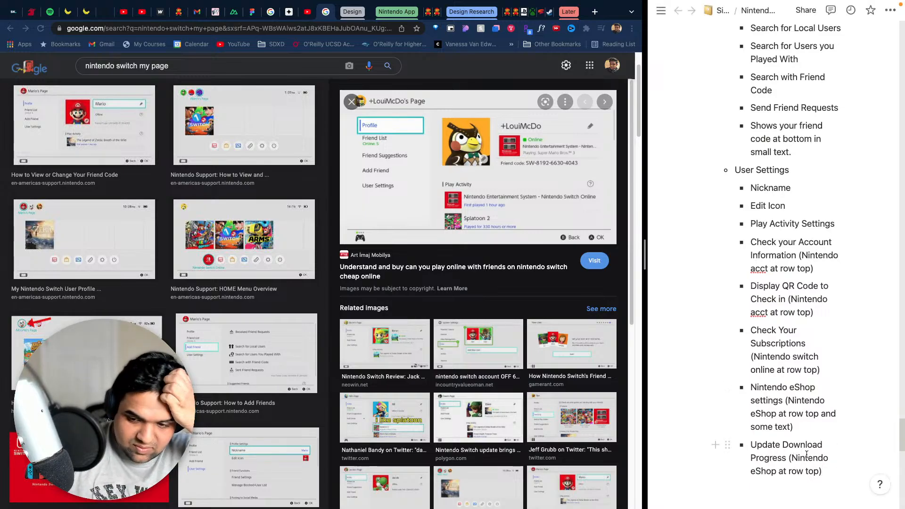
- Add a "Friends Settings" bullet below "Update Download Progress" and start another empty bullet
left_click_drag(824, 471, 752, 440)
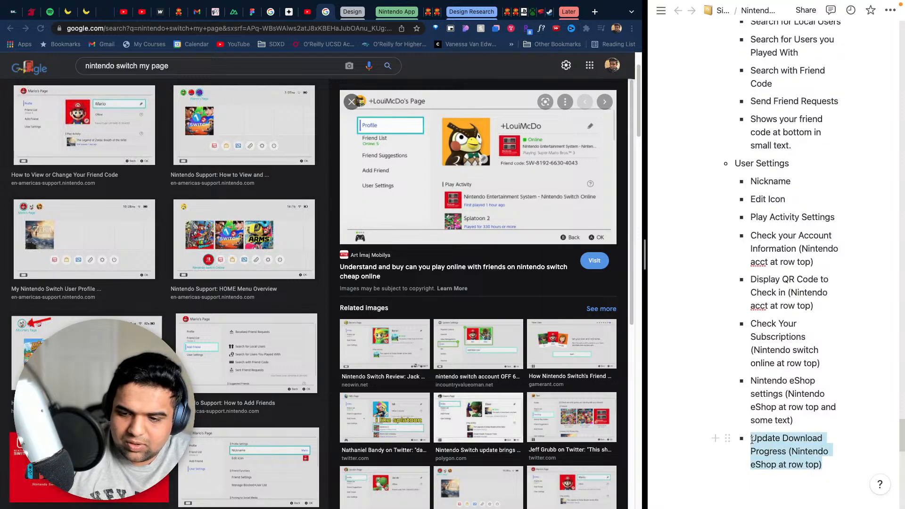
left_click(896, 462)
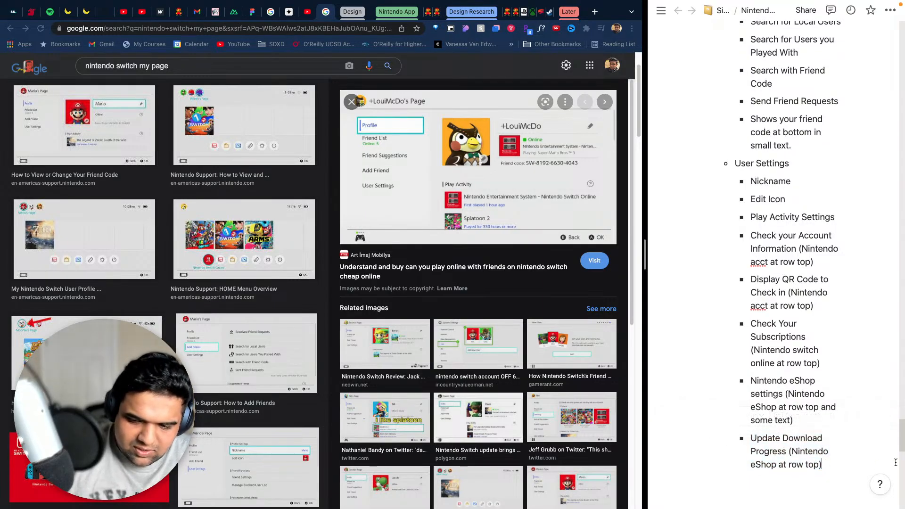
key("Return")
type("F")
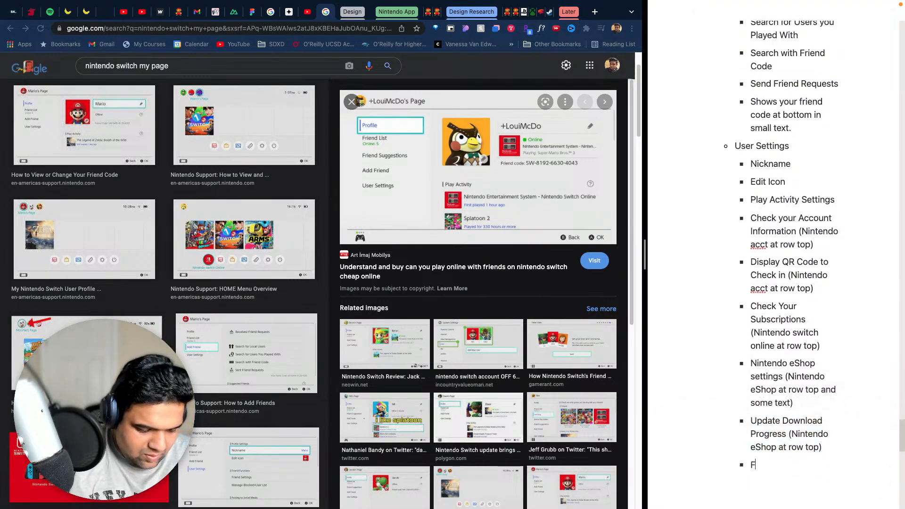
type("riends Set")
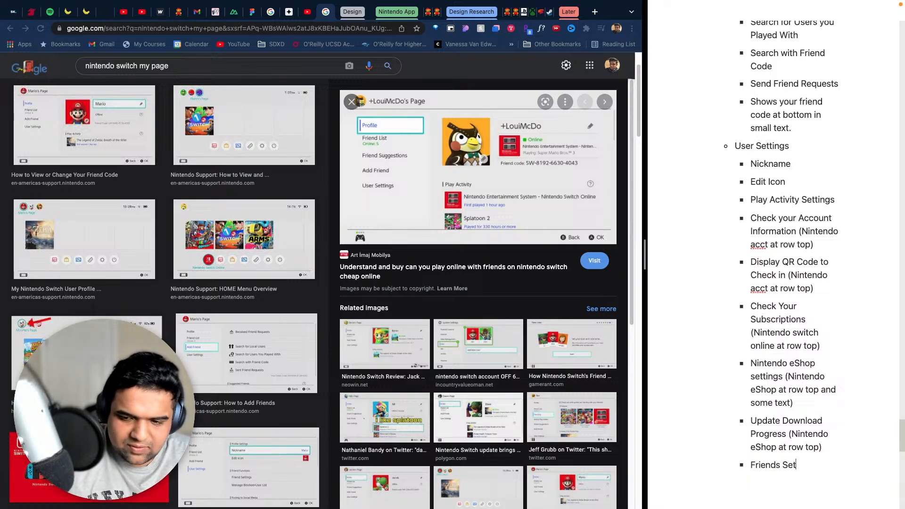
type("tings")
key("Return")
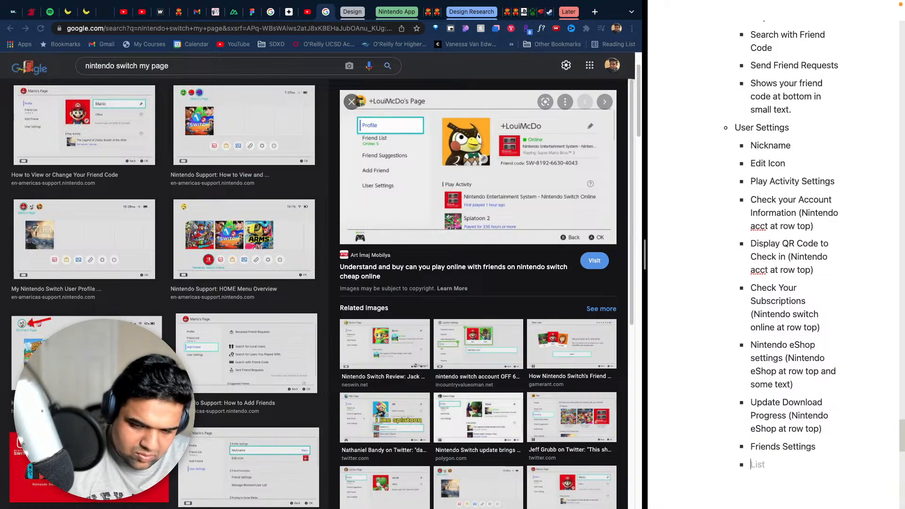
- Enter "Manage Blocked-User List" in the empty bullet below "Friends Settings", with only the first letter of "User" capitalized
type("Ma")
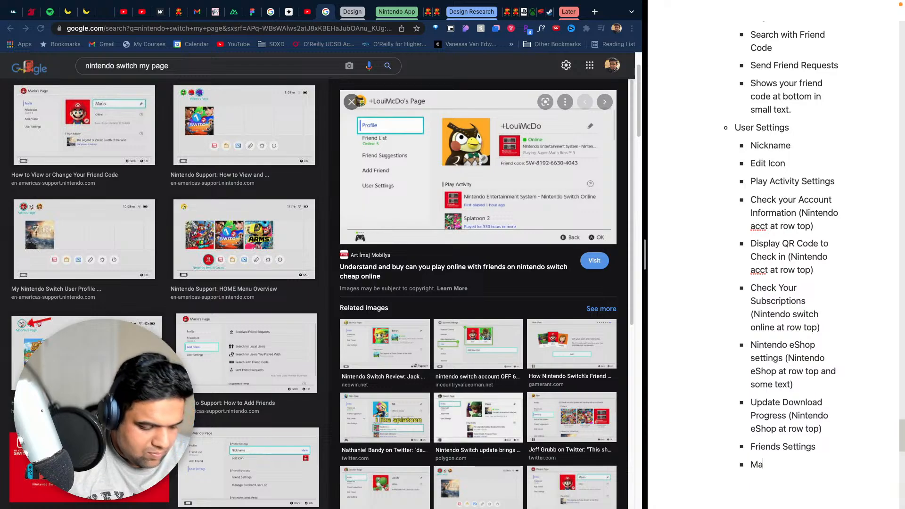
type("nage Blocke")
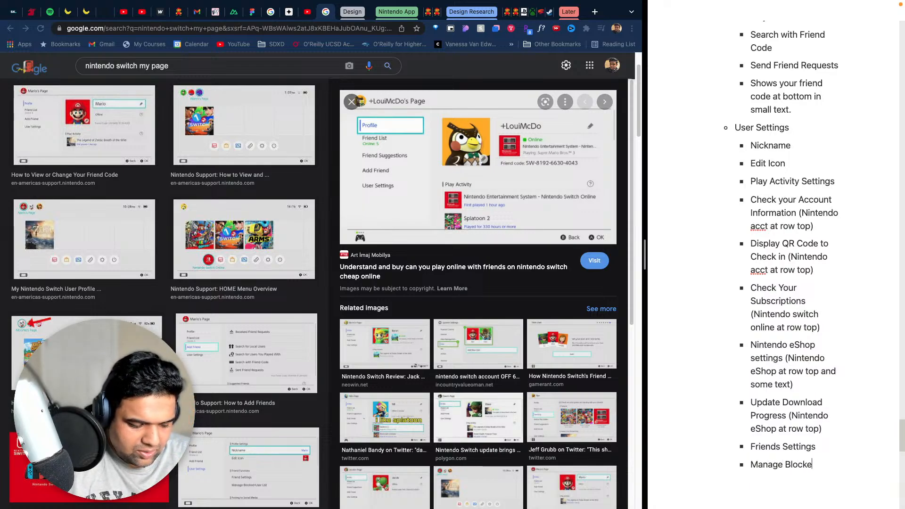
type("d-USe")
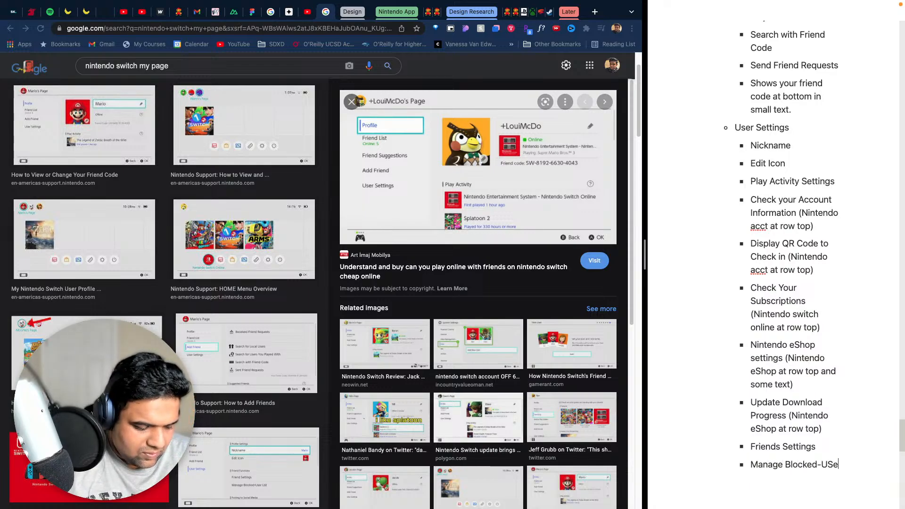
type("r List")
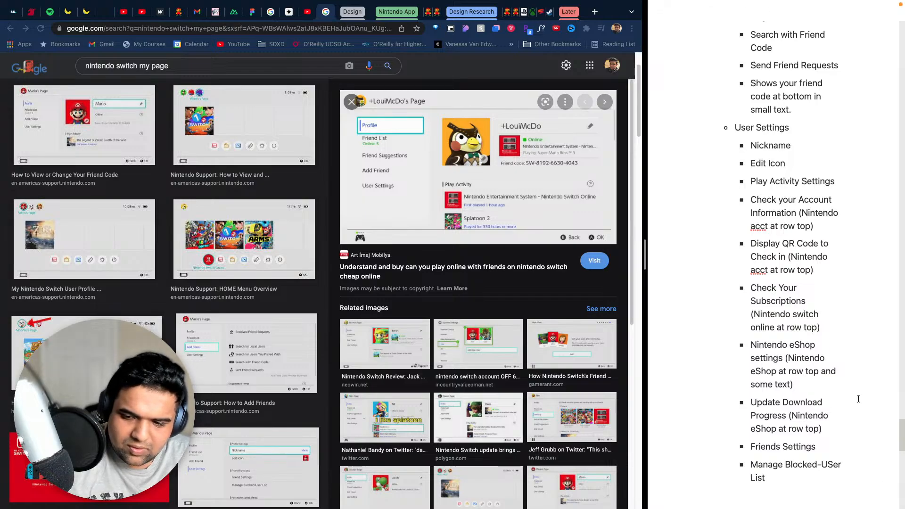
left_click(837, 463)
key("Left")
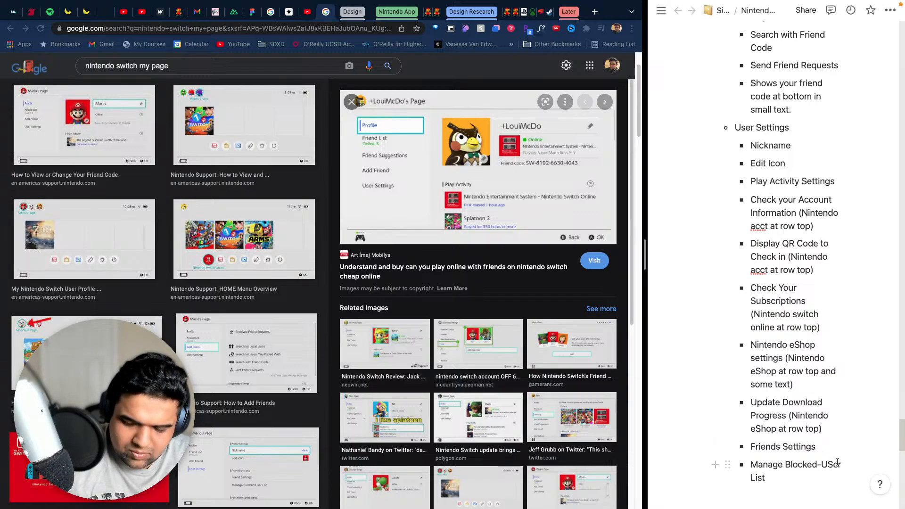
key("BackSpace")
type("s")
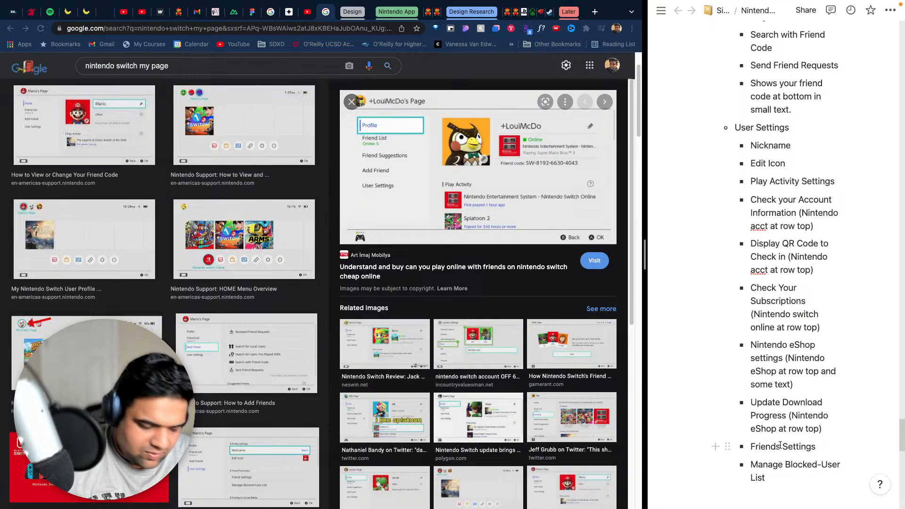
- Add a "Friend Functions" bullet above "Friends Settings" and nest "Friends Settings" and "Manage Blocked-User List" under it
left_click(780, 445)
key("alt+Left")
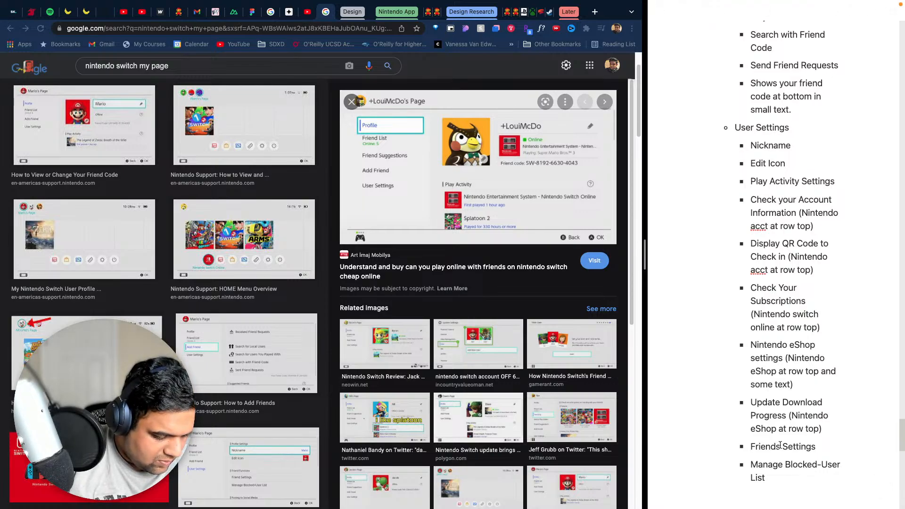
type("Friend ")
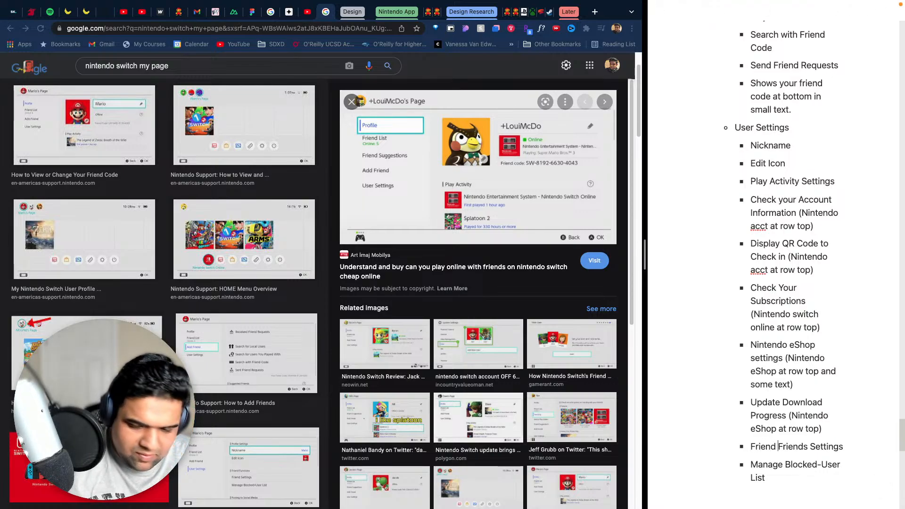
type("Functions")
key("Return")
key("Tab")
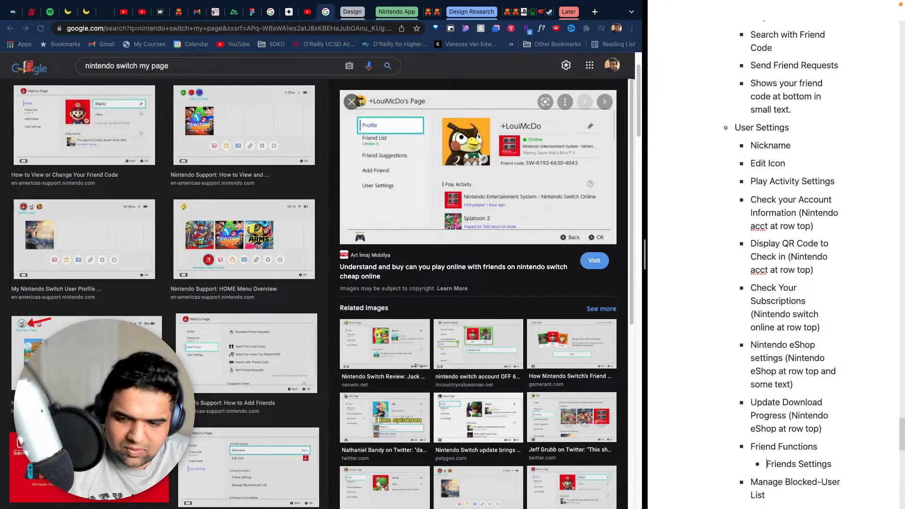
left_click(752, 483)
key("Tab")
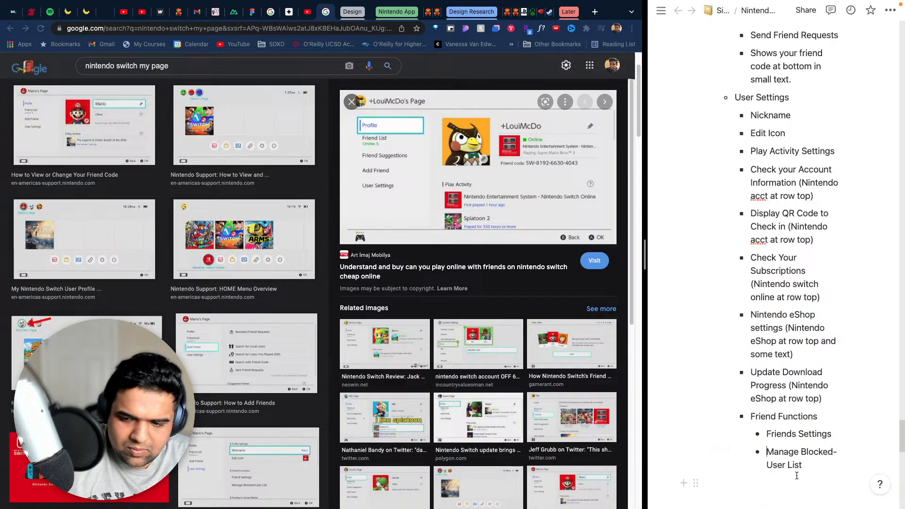
- Move "Nintendo eShop at row top" out of the eShop settings bullet into its own bullet above, with the settings bullet nested under it
scroll(792, 385, "up", 1)
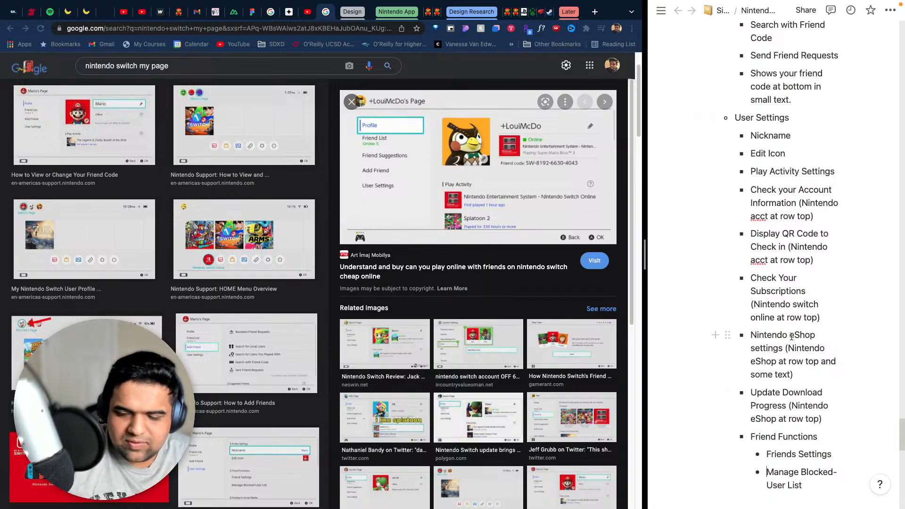
left_click_drag(821, 361, 799, 351)
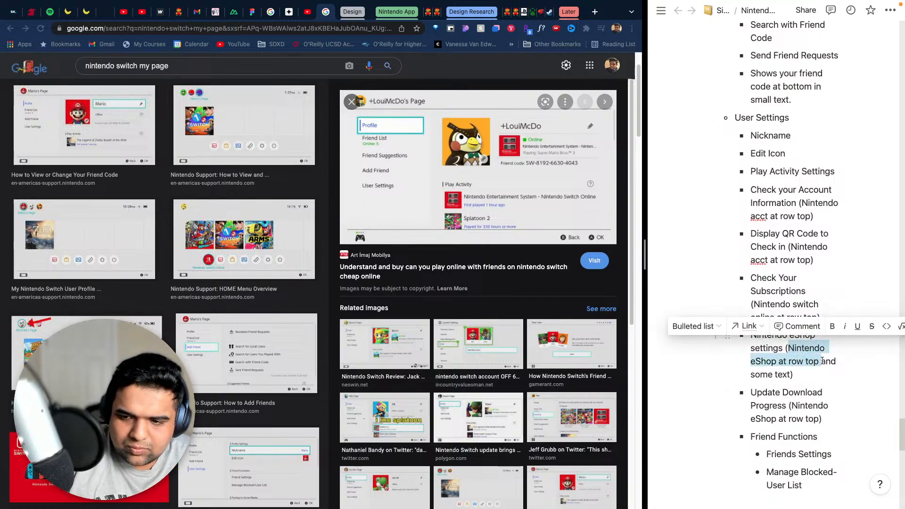
key("BackSpace")
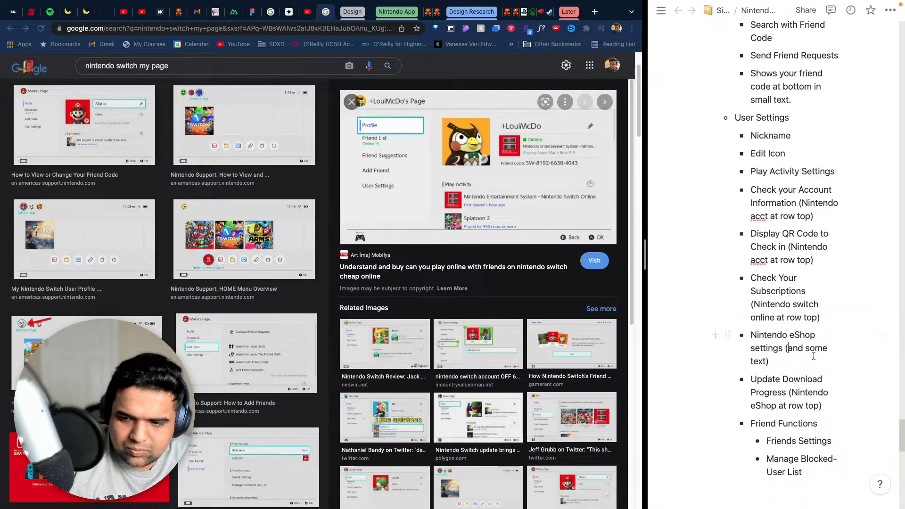
key("Escape")
left_click(752, 335)
type("Nintendo eShop at row top")
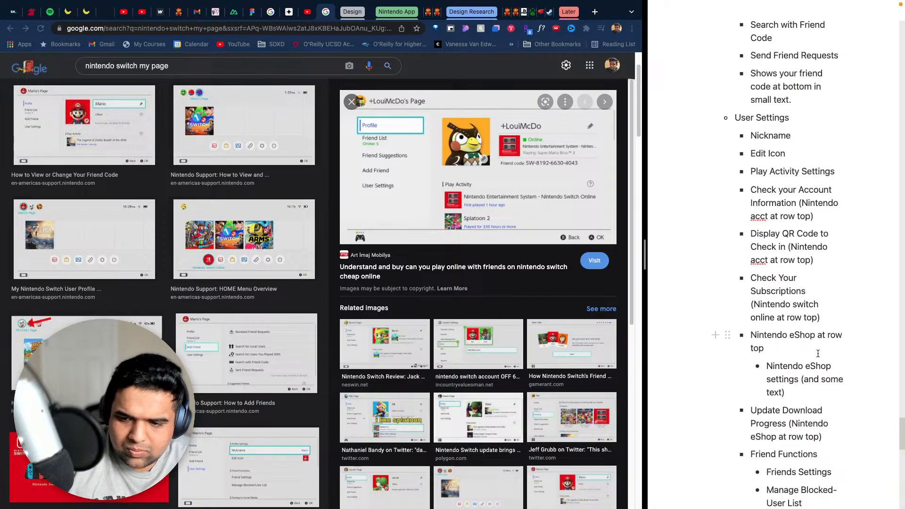
- Nest "Update Download Progress" under the Nintendo eShop bullet, removing its parenthetical note and "at row top" from the parent bullet
key("Down")
key("Down")
key("Down")
key("Tab")
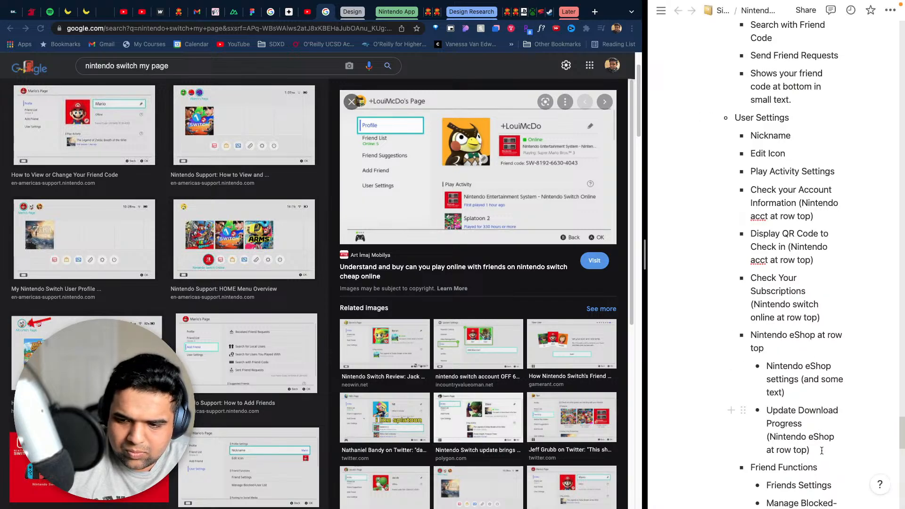
left_click_drag(823, 451, 766, 434)
key("BackSpace")
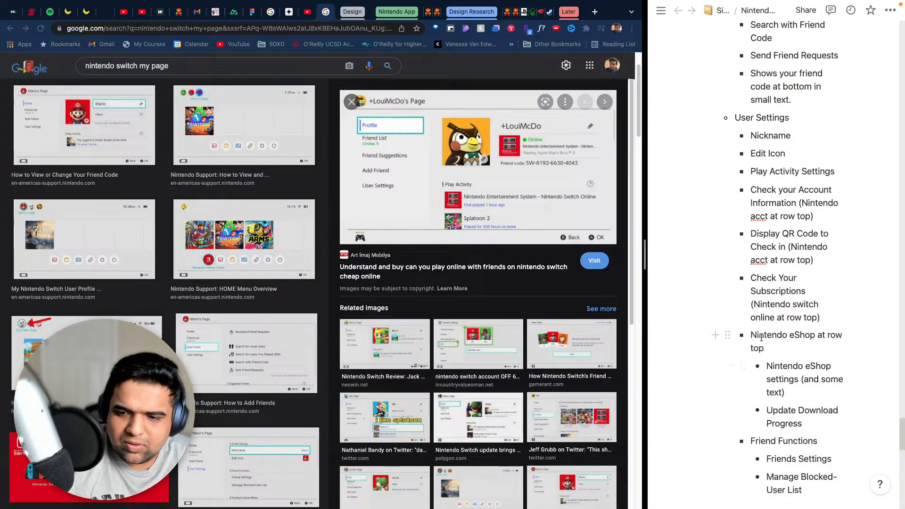
left_click_drag(766, 349, 821, 330)
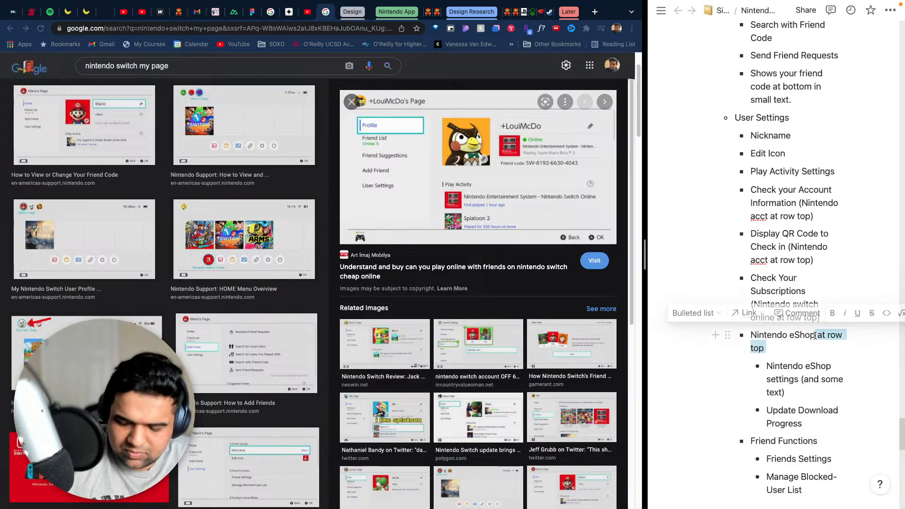
key("BackSpace")
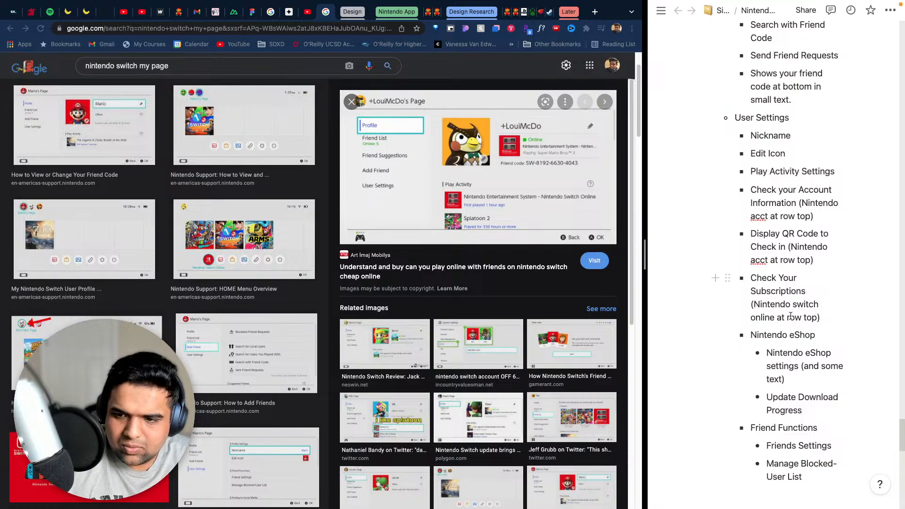
- Move "Nintendo switch online" into its own bullet, strip the note's remainder from "Check Your Subscriptions", and nest that bullet under it
left_click_drag(774, 317, 803, 289)
key("BackSpace")
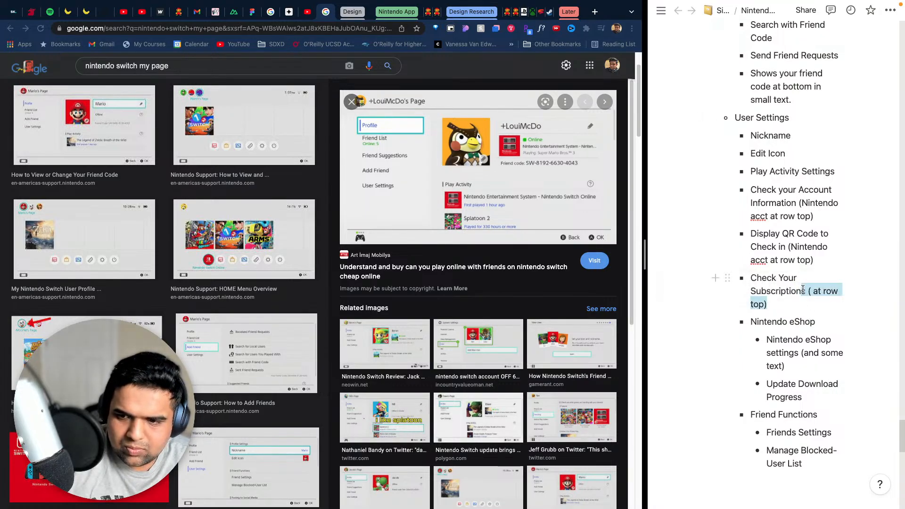
key("BackSpace")
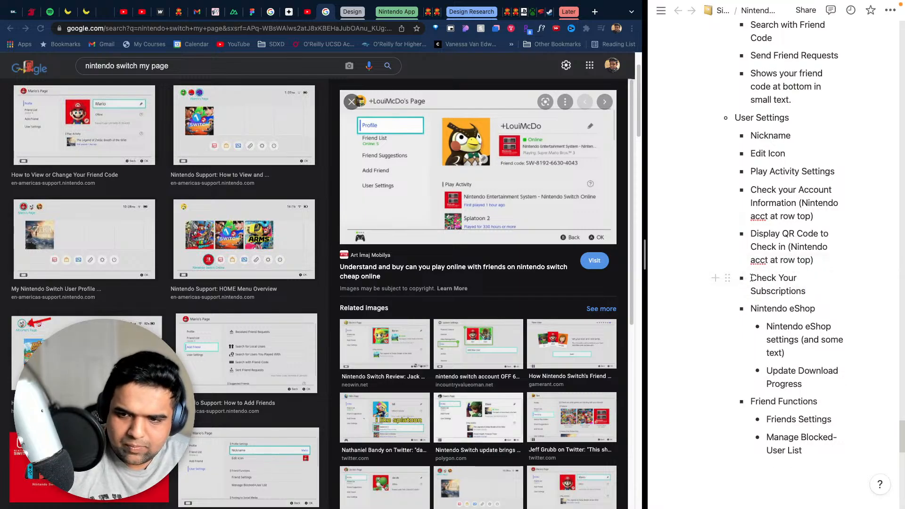
left_click(751, 278)
type("Nintendo switch online")
key("Return")
key("Tab")
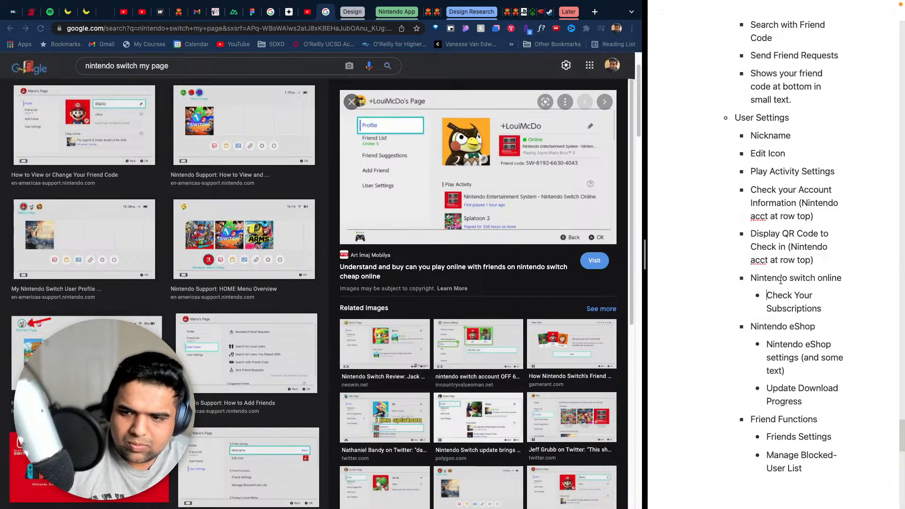
- Capitalize the new parent bullet's words so that it reads "Nintendo Switch Online"
left_click(825, 279)
key("BackSpace")
type("O")
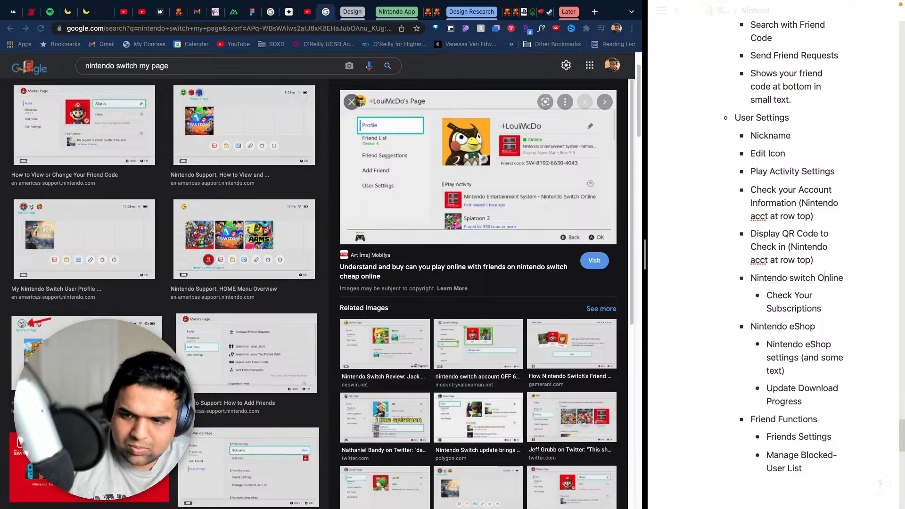
left_click(794, 279)
key("BackSpace")
type("S")
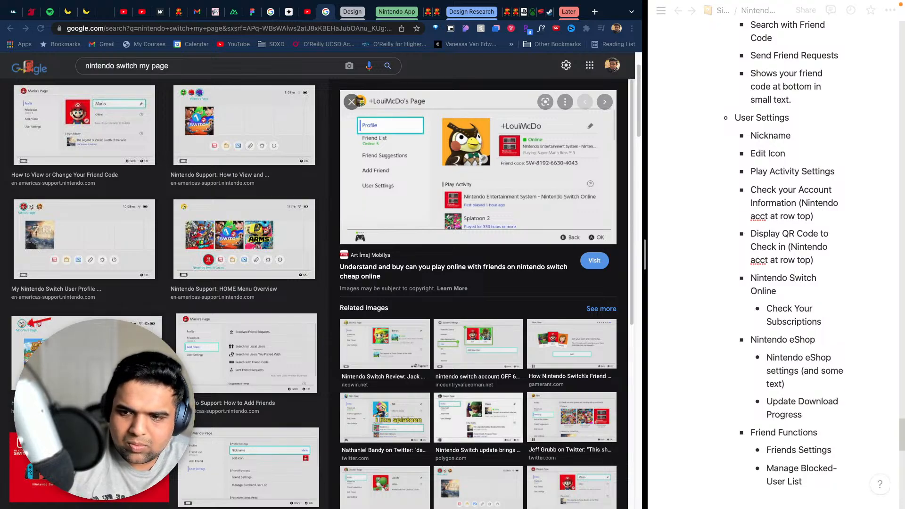
- Move "Nintendo acct" from the QR code bullet's note into a parent bullet above "Check your Account Information", nesting that bullet and removing the rest of the note
left_click_drag(767, 261, 784, 246)
key("BackSpace")
key("BackSpace")
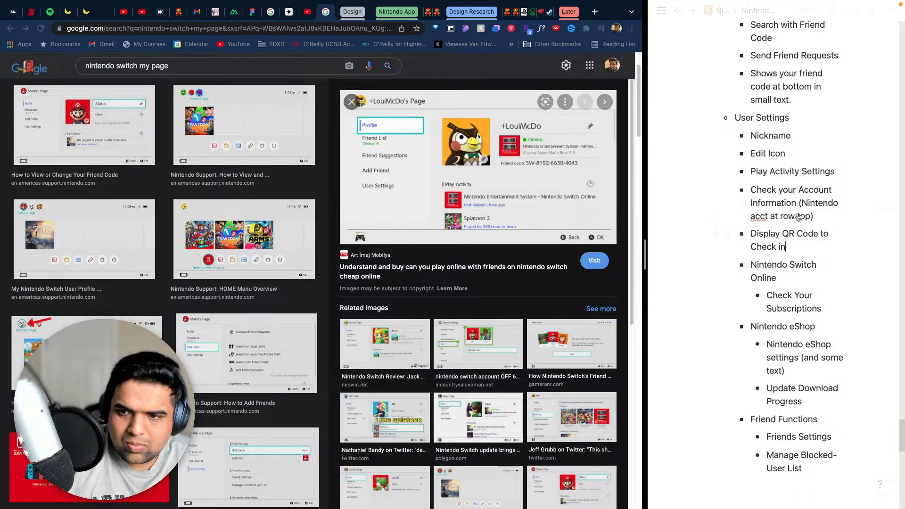
left_click(749, 189)
type("Nintendo acct")
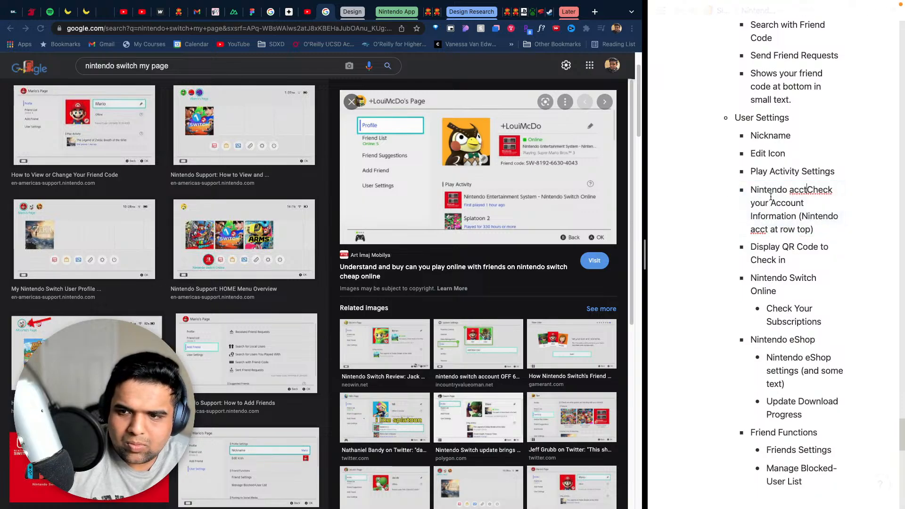
key("Return")
key("Tab")
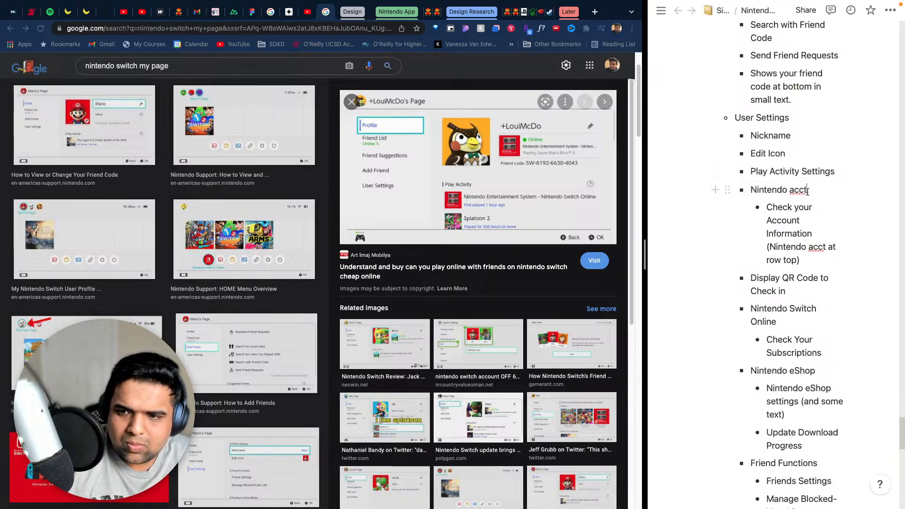
- Reword the "Nintendo acct" parent bullet as "Nintendo Account with email"
left_click_drag(808, 191, 788, 191)
type("Acc")
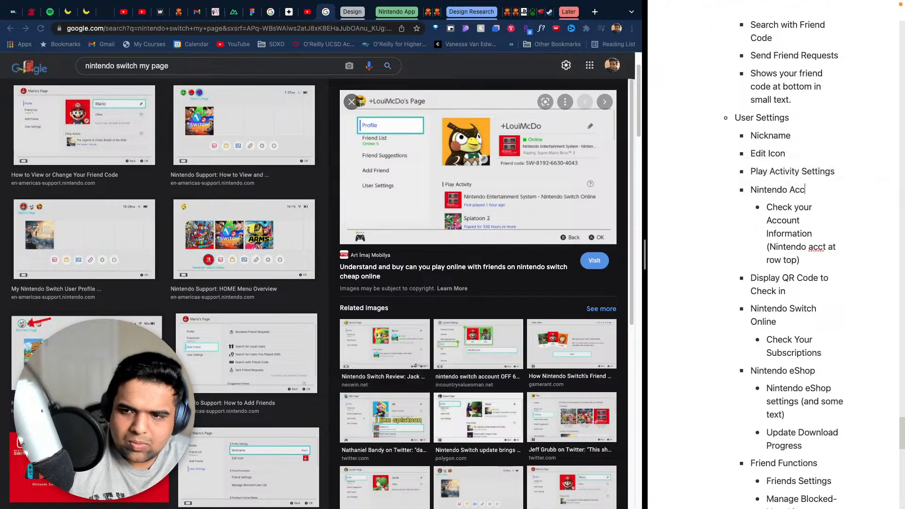
type("ount with")
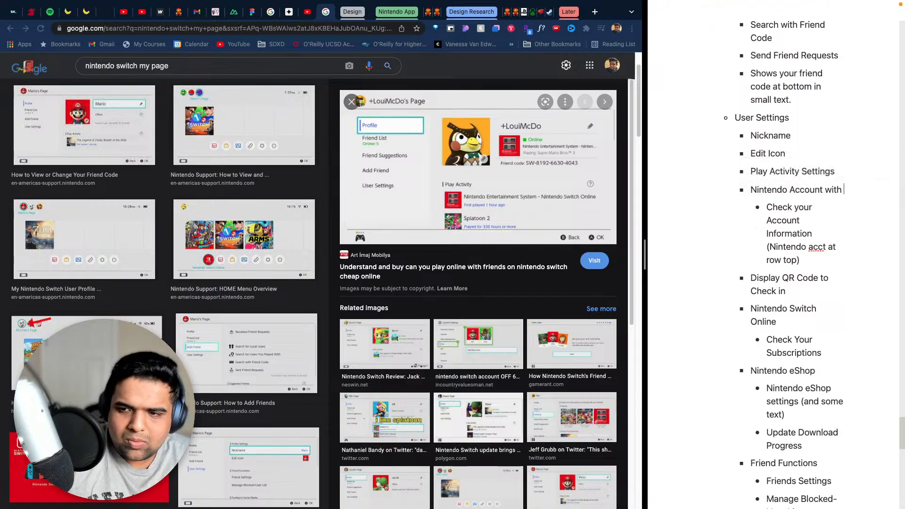
type(" email")
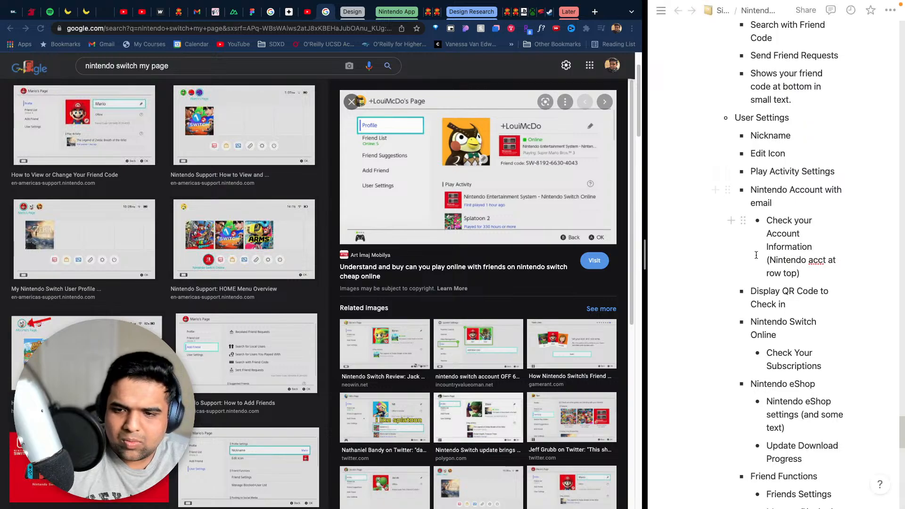
- Nest "Display QR Code to Check in" under "Nintendo Account with email", keeping "Nintendo Switch Online" at the parent level
left_click(750, 291)
key("Tab")
key("Tab")
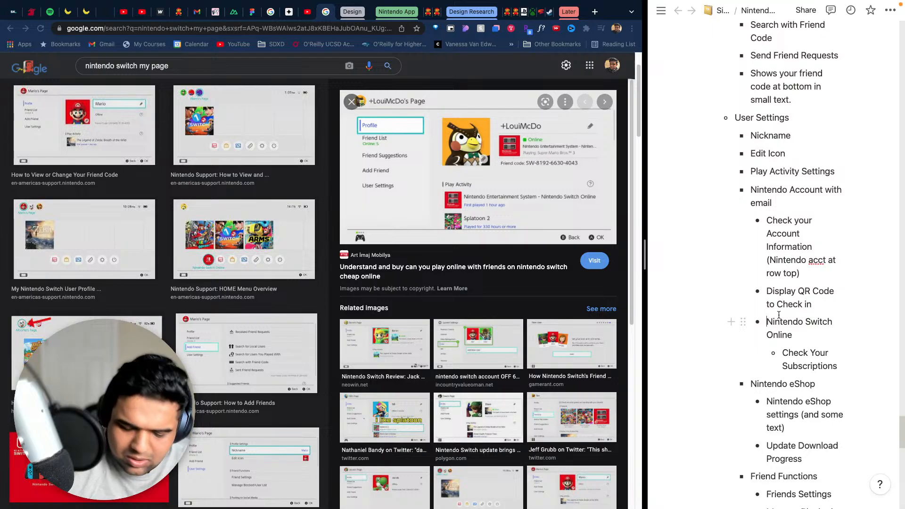
key("shift+Tab")
- Add an "Album" bullet after the Friend Functions group, at the same level as "Friend Functions"
scroll(785, 392, "down", 3)
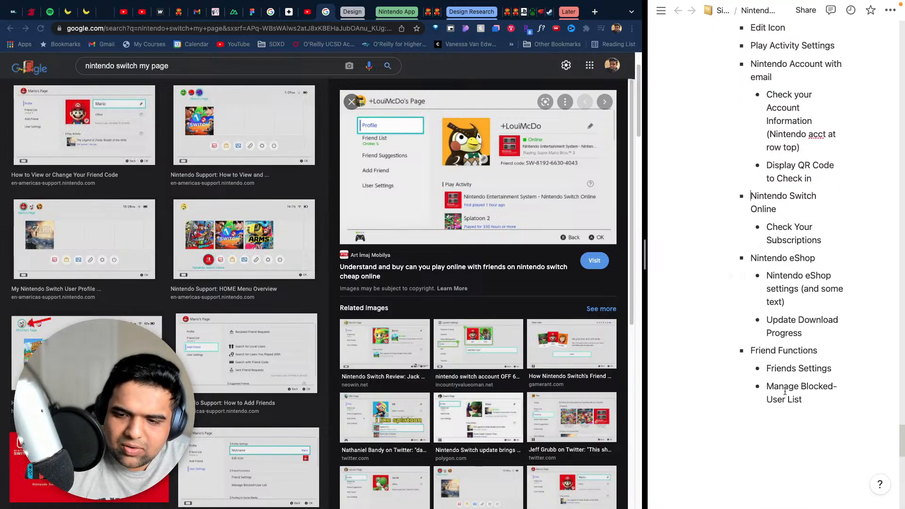
scroll(784, 391, "up", 4)
scroll(789, 371, "down", 4)
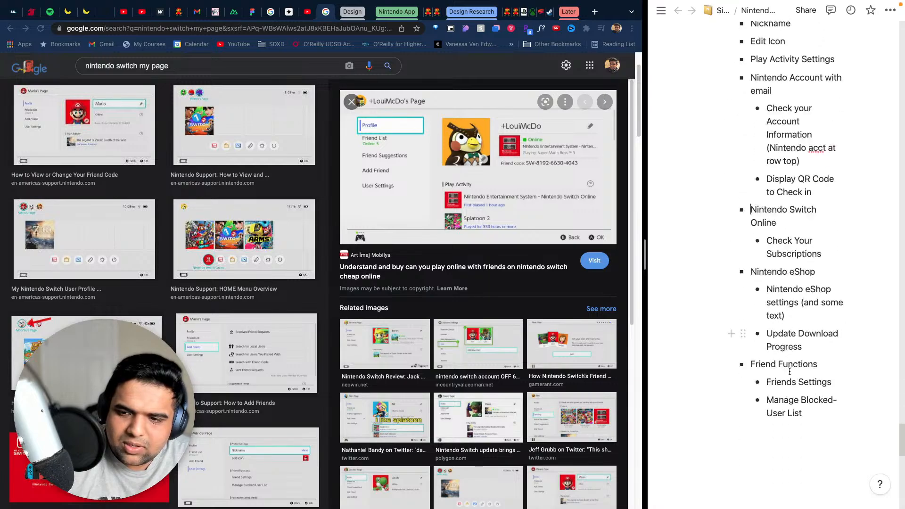
scroll(790, 372, "down", 2)
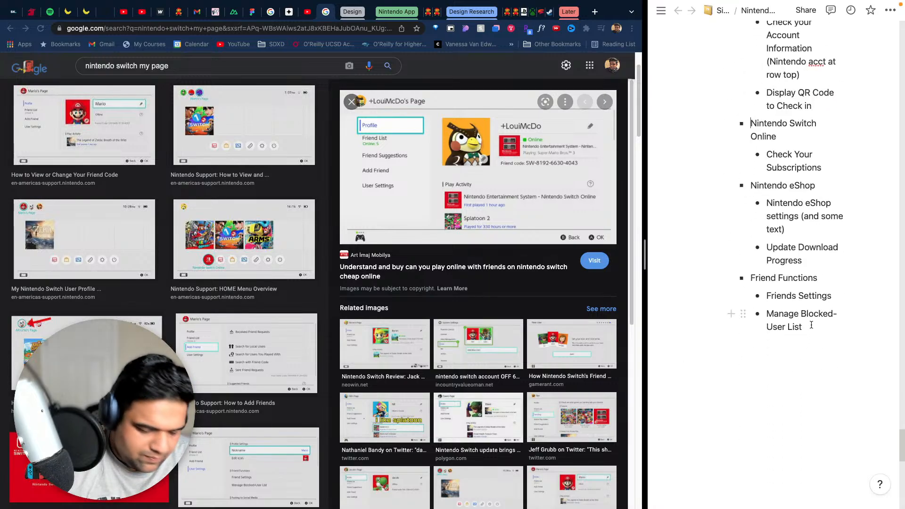
left_click(807, 324)
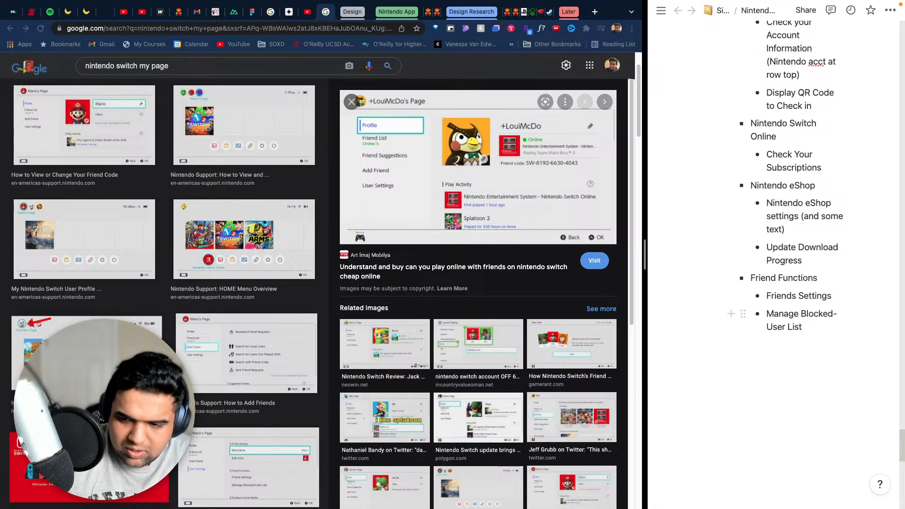
key("Return")
key("BackSpace")
key("BackSpace")
type("-")
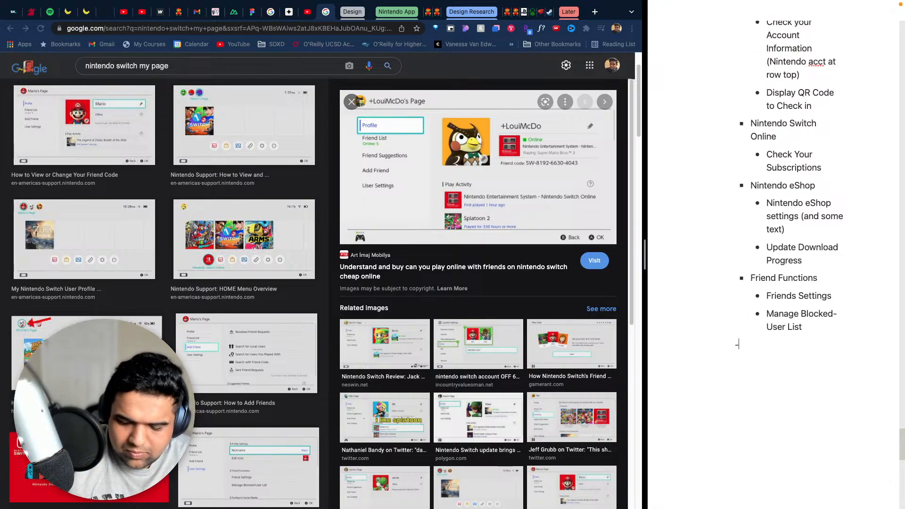
type(" Albu")
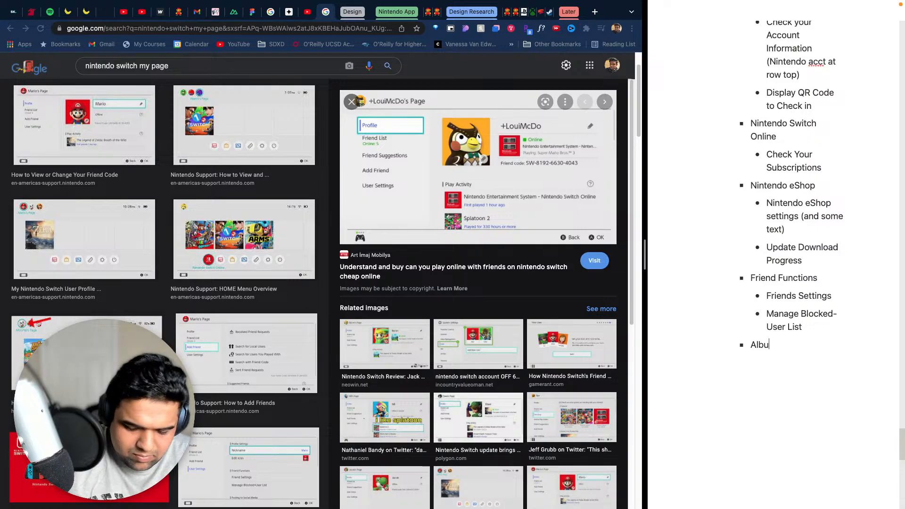
type("m")
- Add a "User Support" bullet with "Number for Customer Support" nested below it, and nest "Posting to Social Media" under "Album"
key("Return")
type("User S")
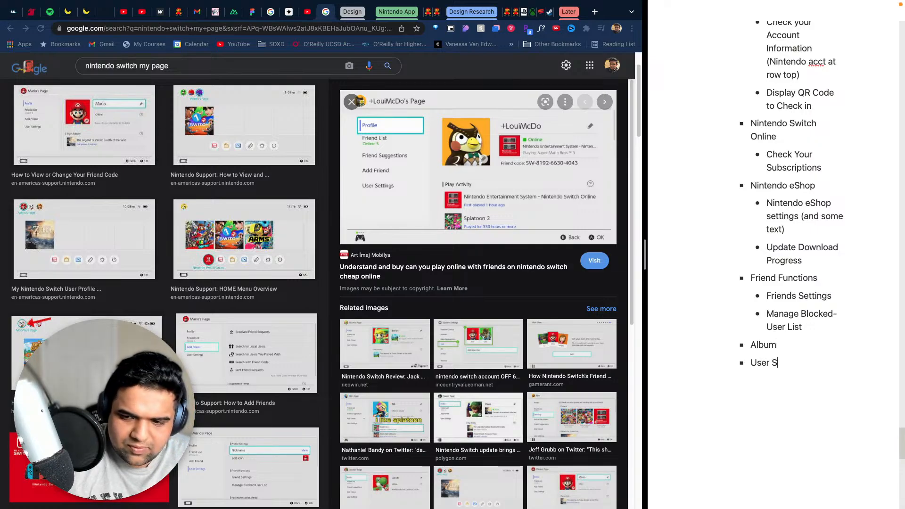
type("upport")
key("Return")
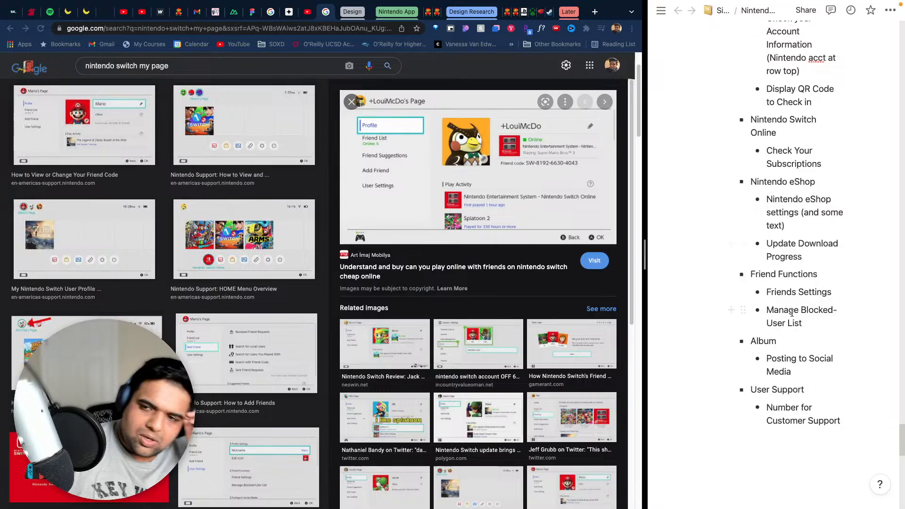
scroll(792, 313, "up", 6)
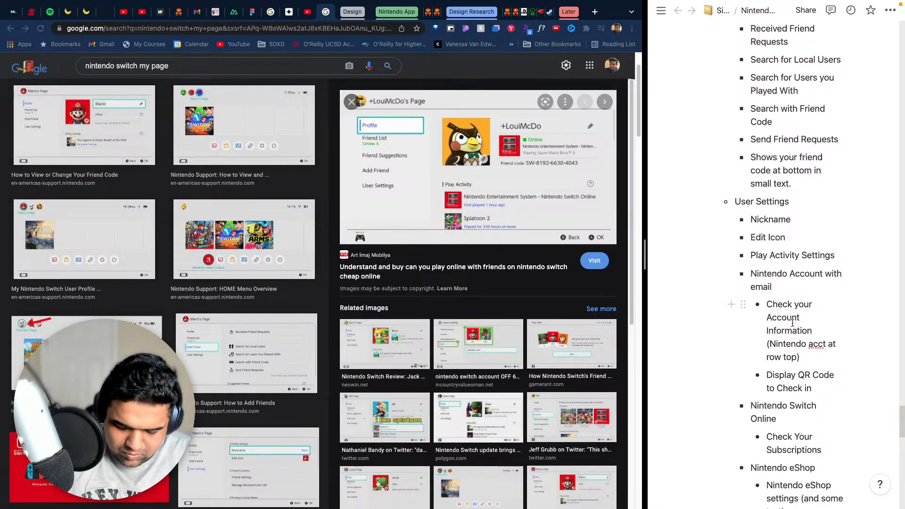
scroll(792, 322, "down", 9)
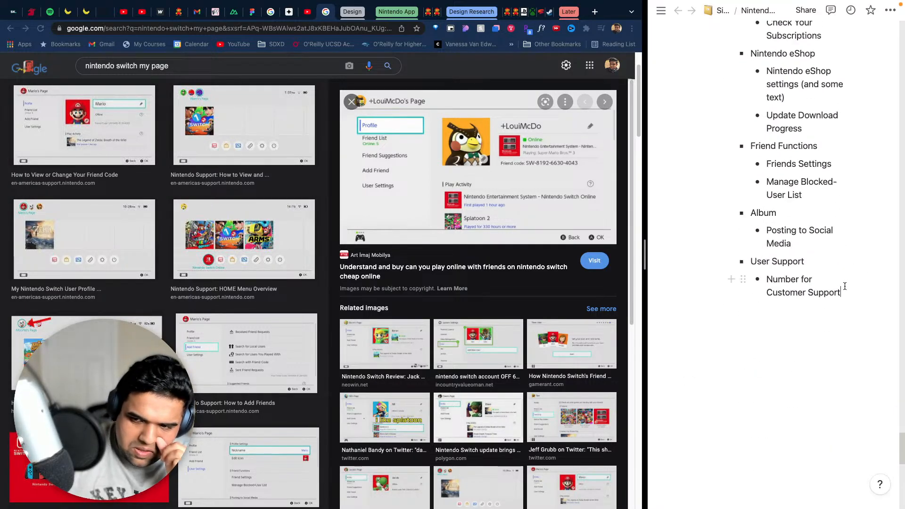
key("Return")
key("Return")
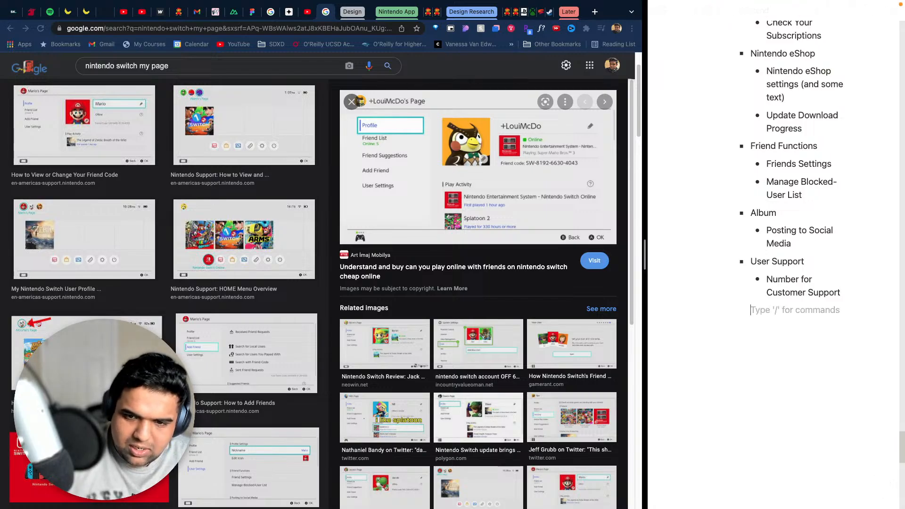
- Preview the Nintendo Support "HOME Menu Overview" image from the image search results
scroll(507, 142, "down", 4)
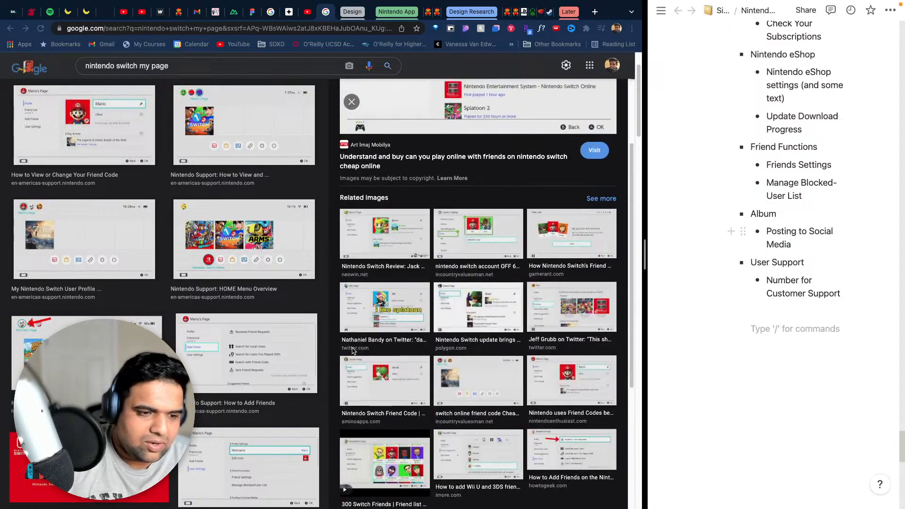
left_click(106, 353)
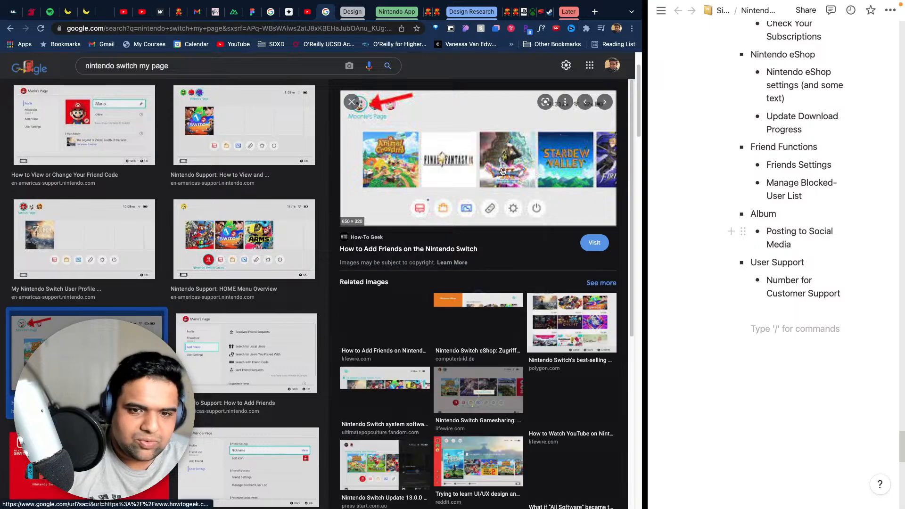
left_click(226, 248)
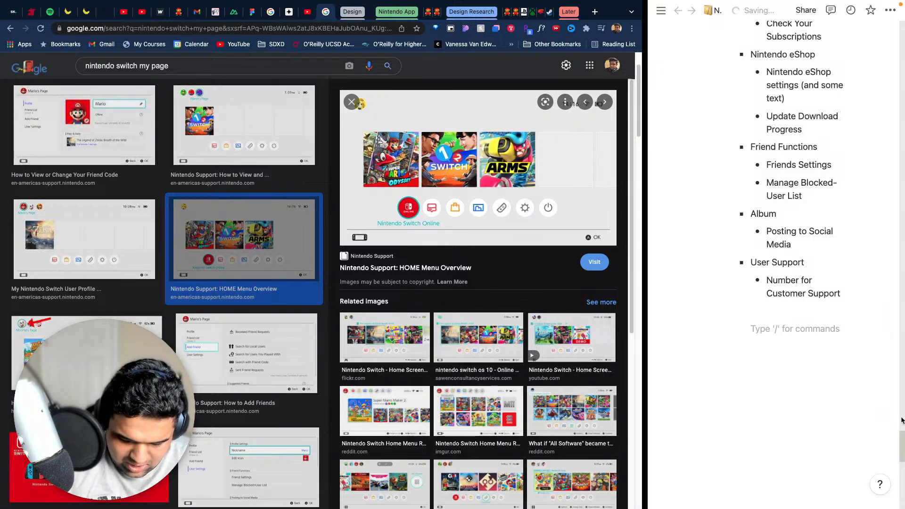
- Outdent the empty line below the User Support group to the outermost level of the notes
left_click(785, 328)
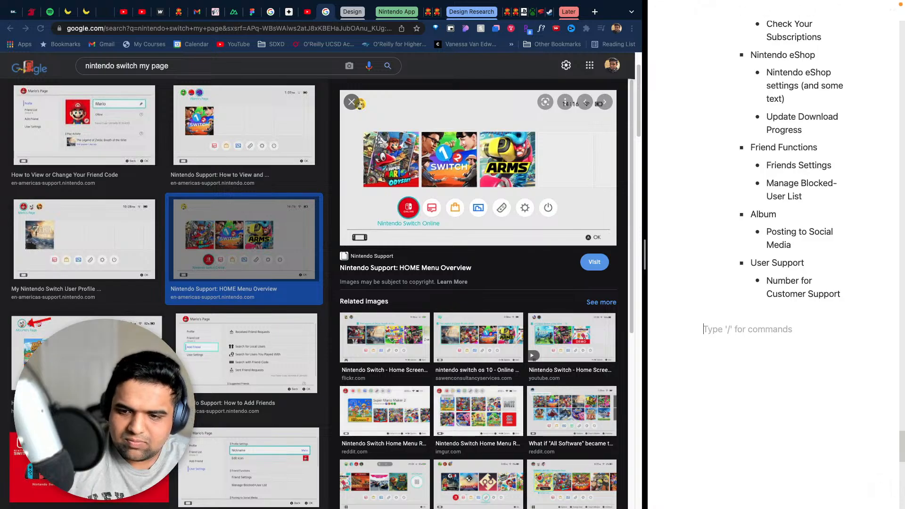
key("BackSpace")
key("Return")
key("shift+Tab")
key("shift+Tab")
key("shift+Tab")
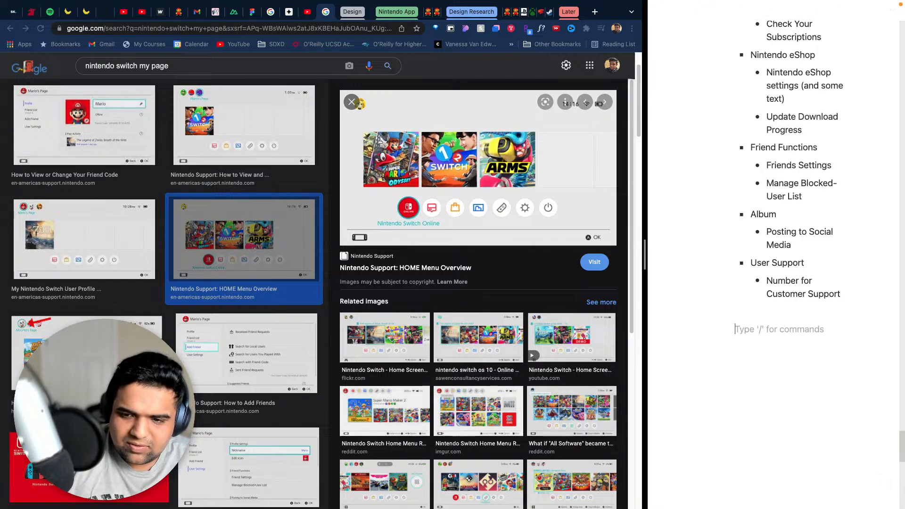
key("BackSpace")
key("Return")
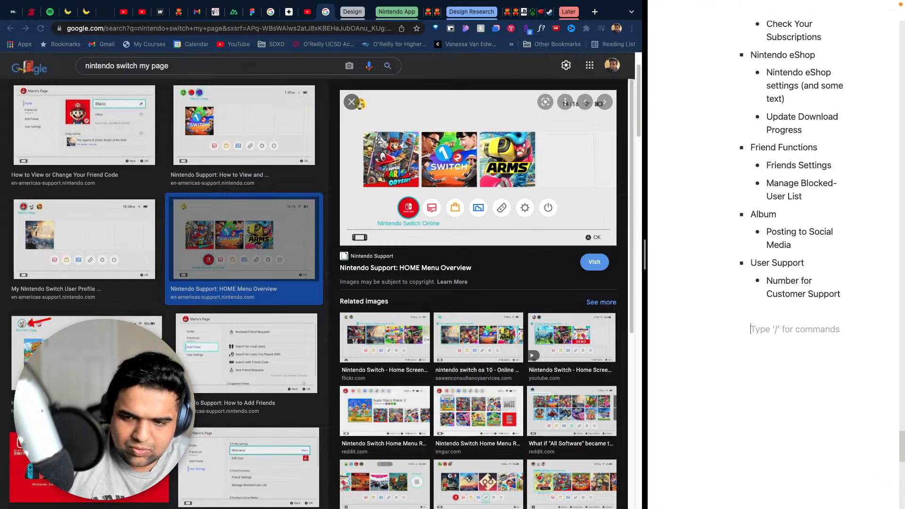
key("shift+Tab")
key("shift+Tab")
key("shift+Tab")
- Add a top-level bullet reading "Nintendo Switch Online tab" on the empty line
type("- Nintend")
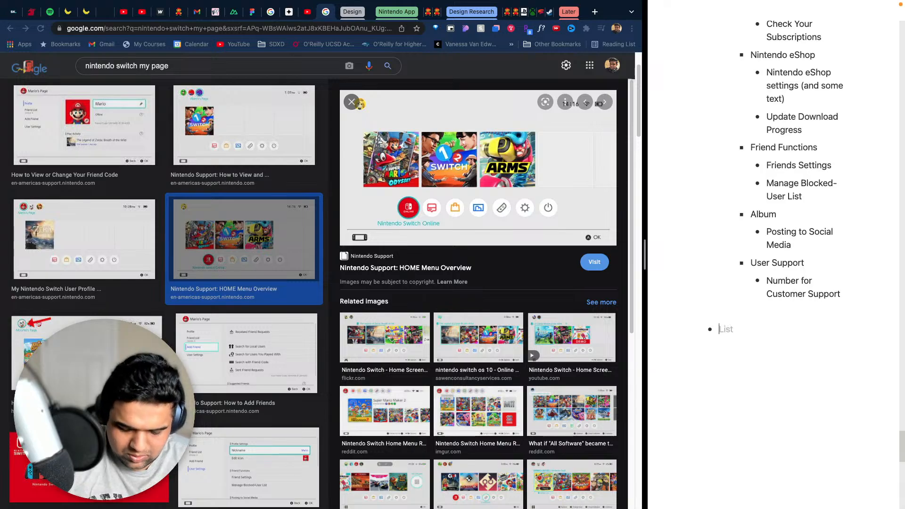
type("o S")
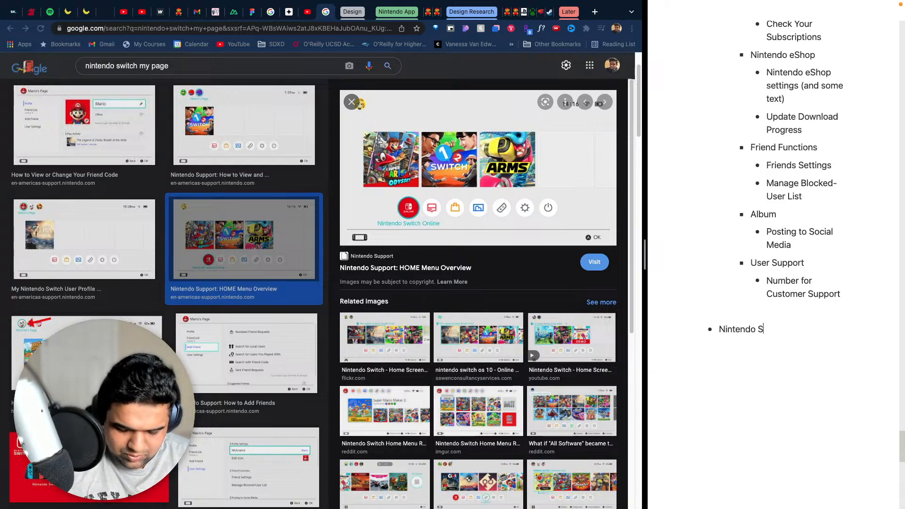
type("witvh Online")
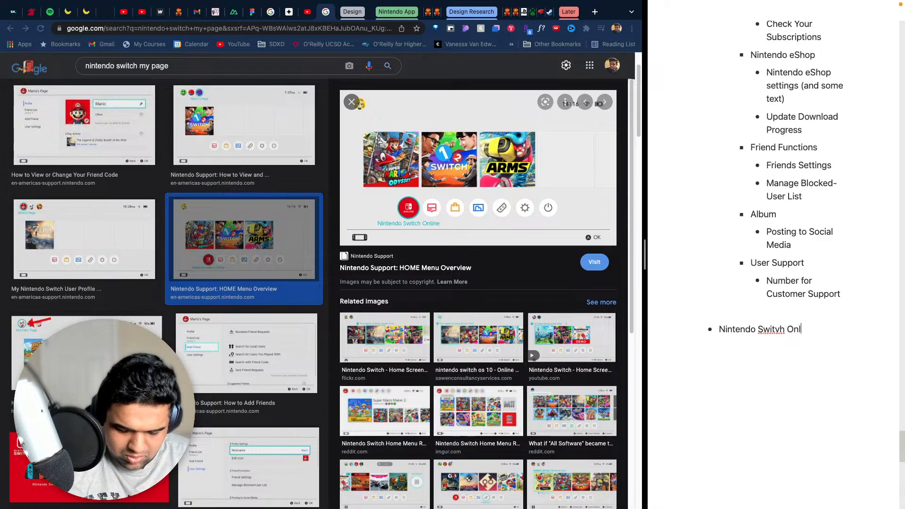
key("BackSpace")
key("BackSpace")
key("BackSpace")
key("BackSpace")
key("BackSpace")
key("BackSpace")
key("BackSpace")
key("BackSpace")
key("BackSpace")
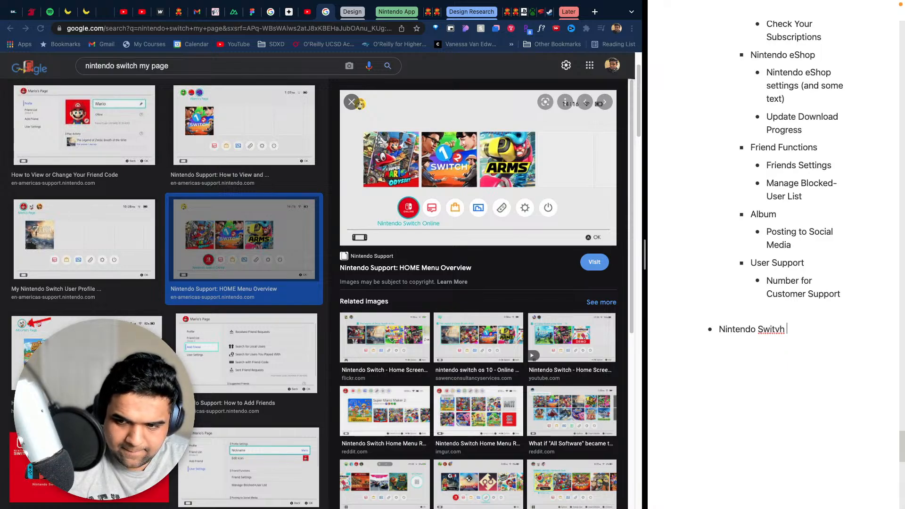
type("c")
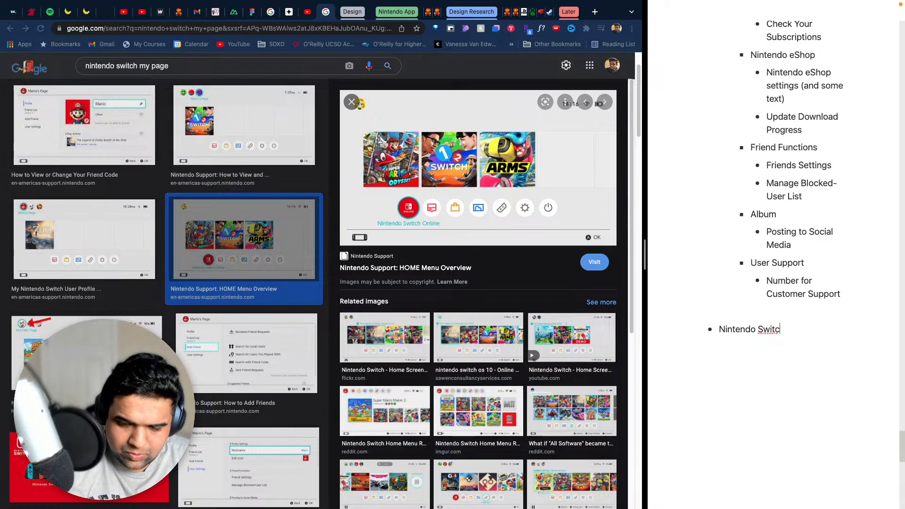
type("h Opn")
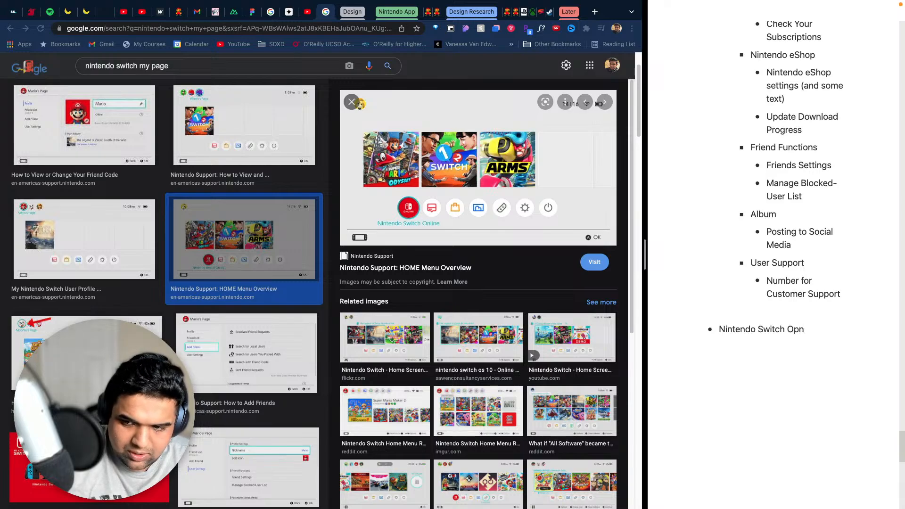
key("BackSpace")
key("BackSpace")
type("nline t")
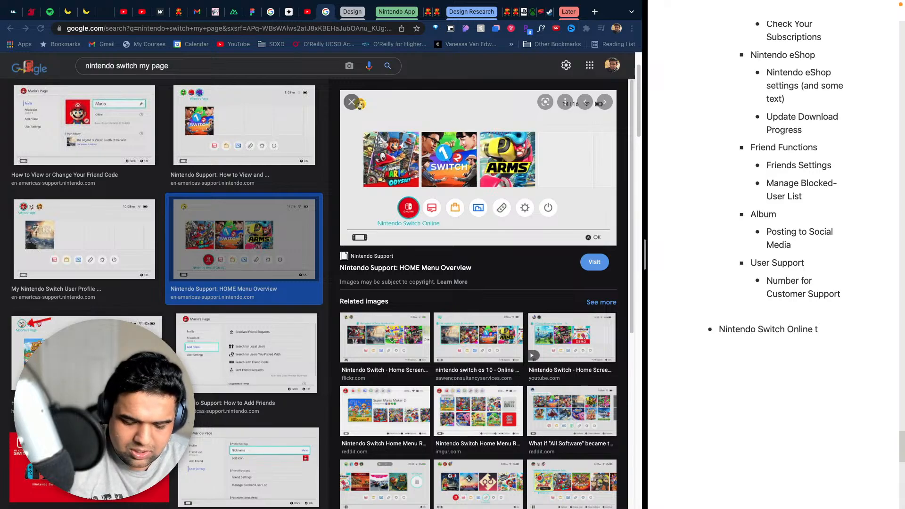
type("ab")
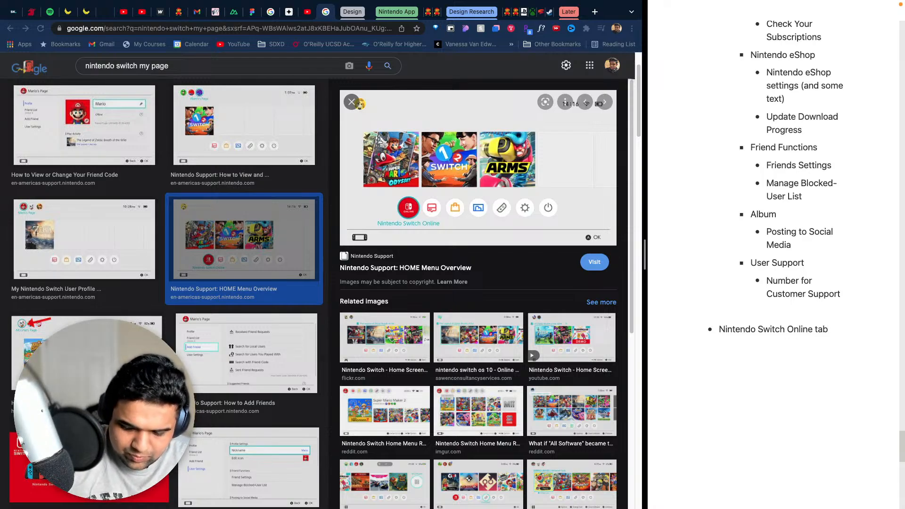
- Nest the bullet "Whats available in nintendo switch online" under "Nintendo Switch Online tab", correcting the spelling of "available"
key("Return")
key("Tab")
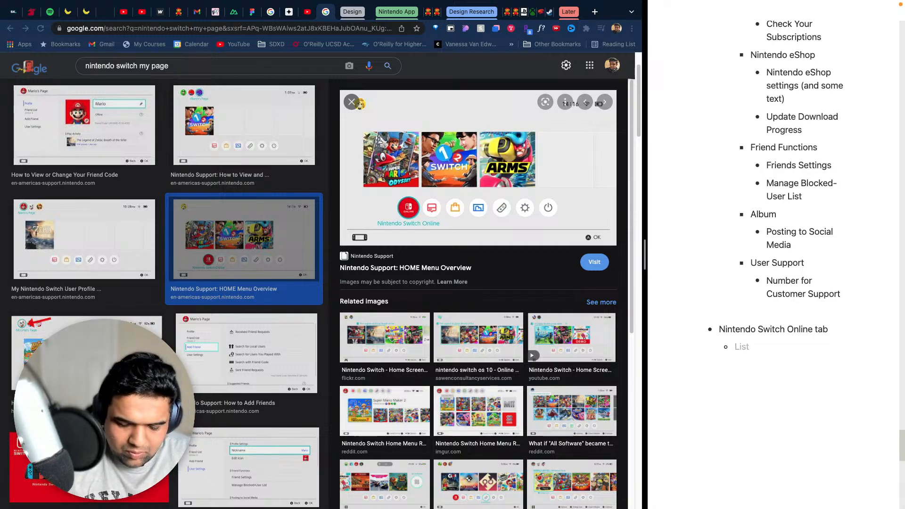
type("Whats avai")
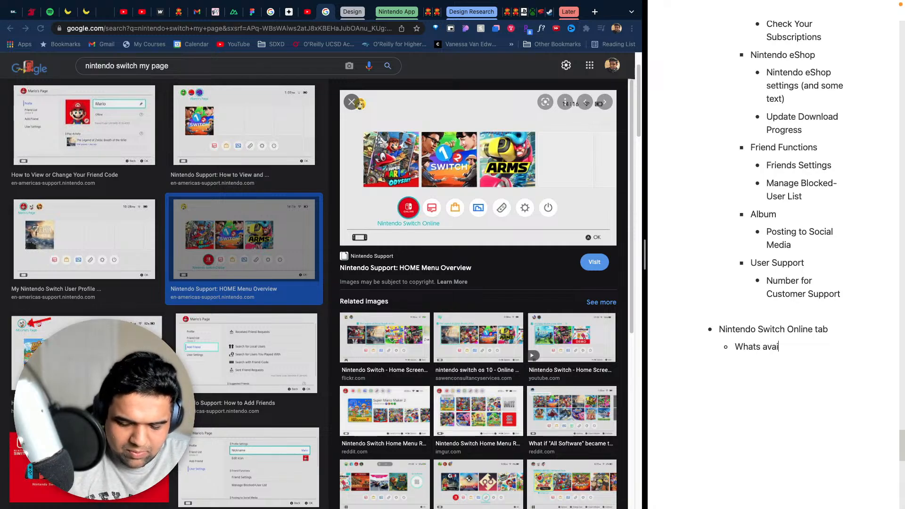
type("lble in ni")
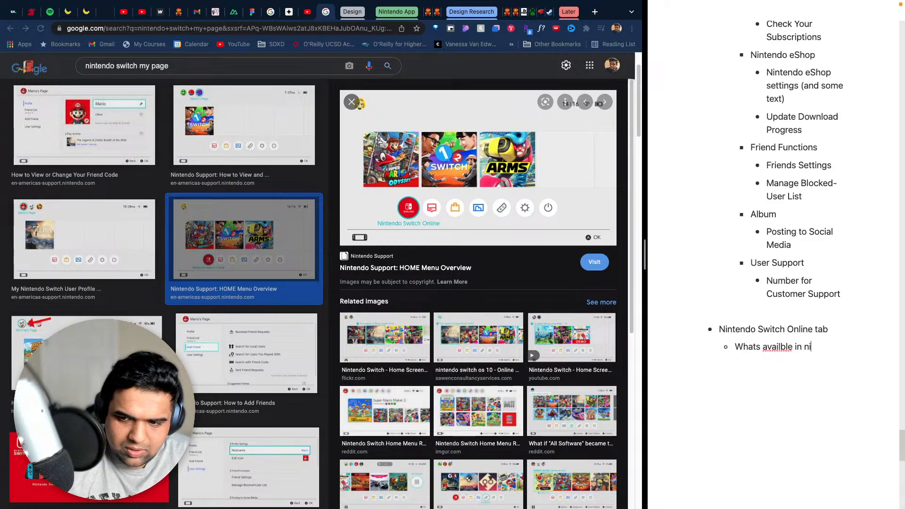
type("ntendo switch ")
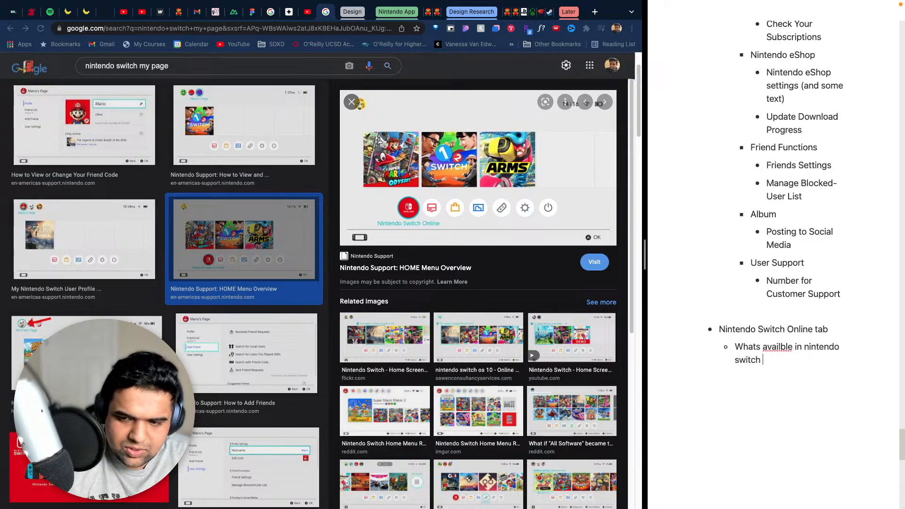
type("online")
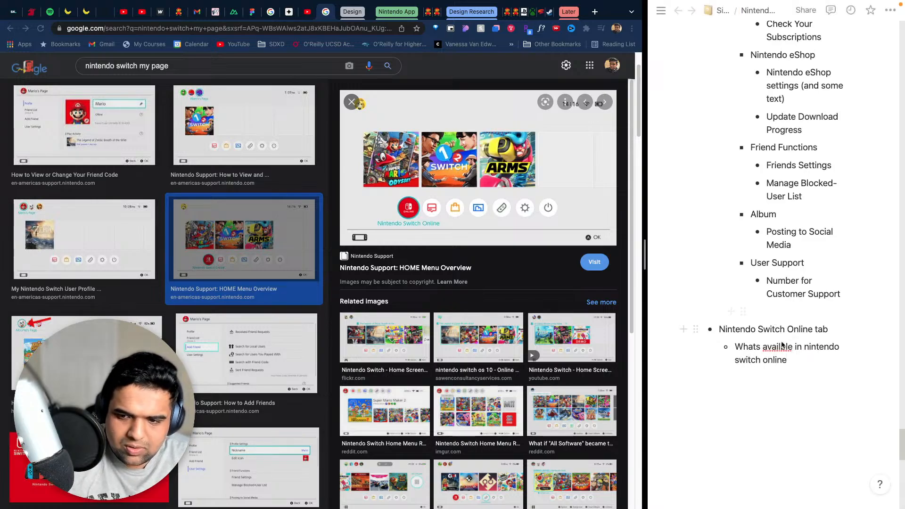
right_click(779, 349)
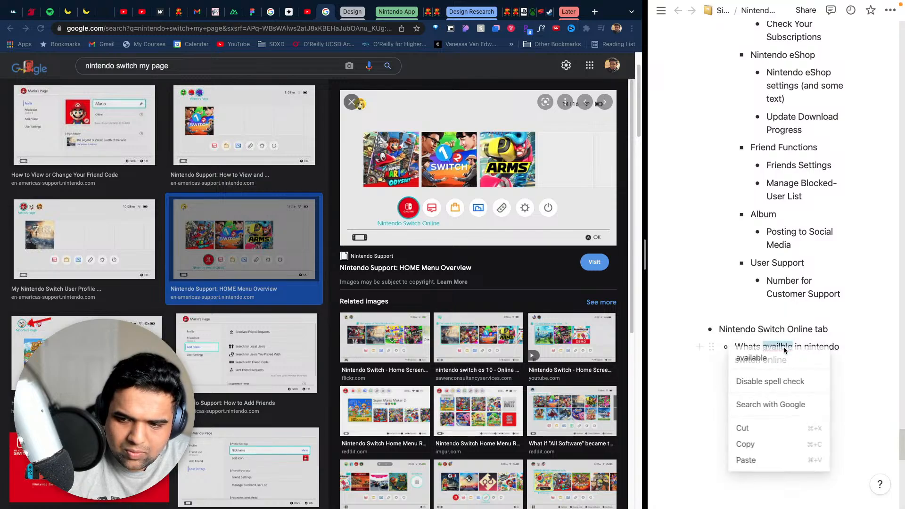
left_click(824, 358)
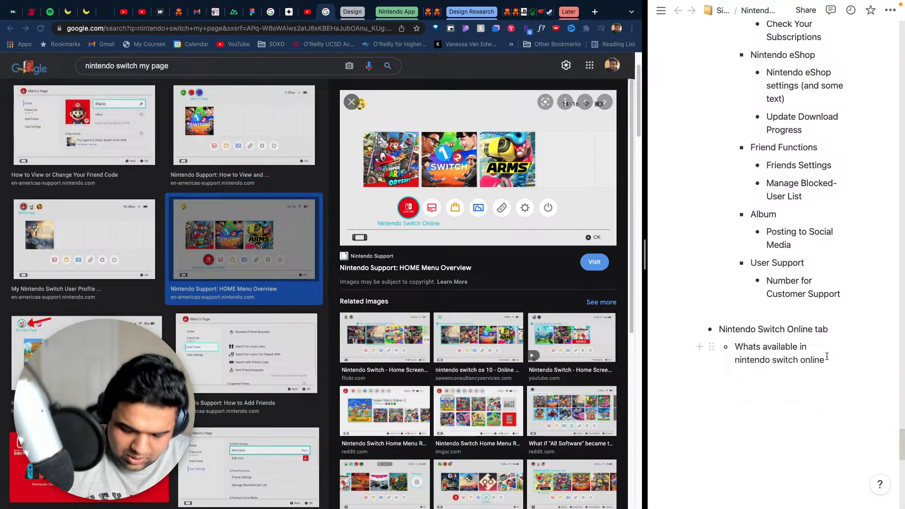
- Add a second nested bullet, "Member options & support", under "Nintendo Switch Online tab"
key("Return")
type("Mem")
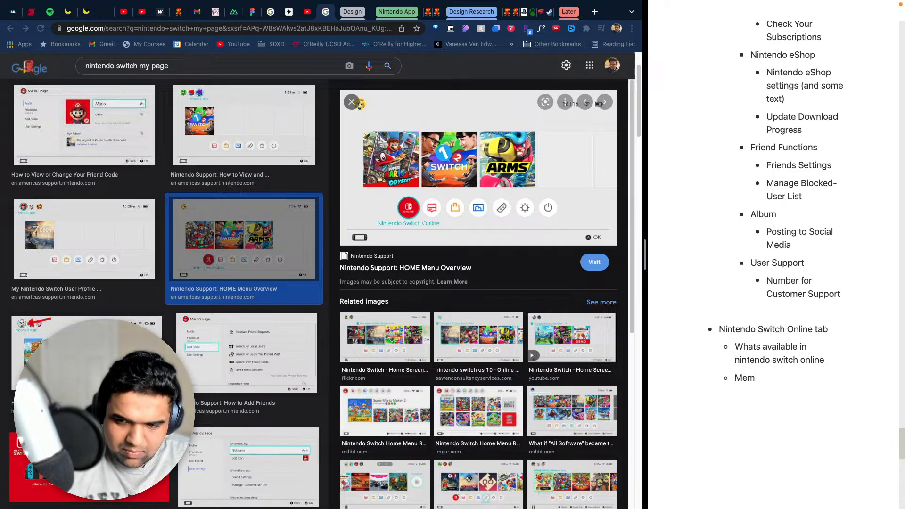
type("ber options")
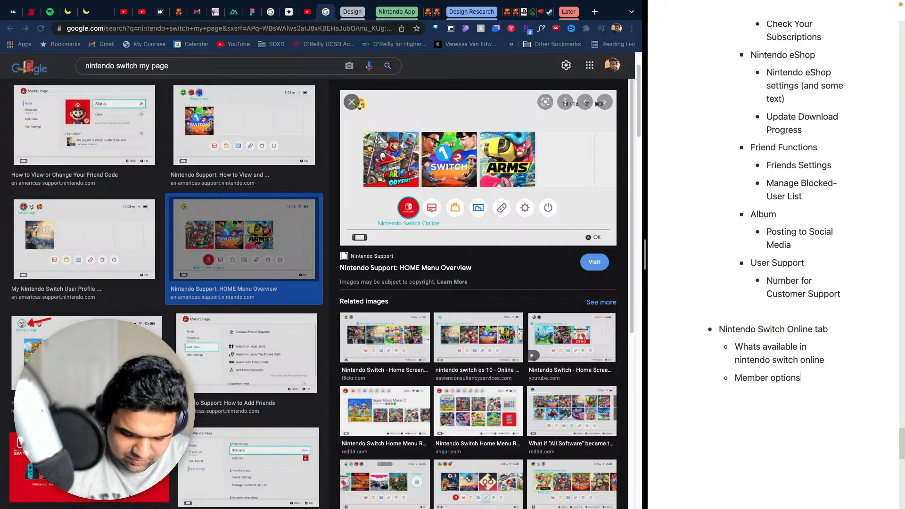
type(" & su")
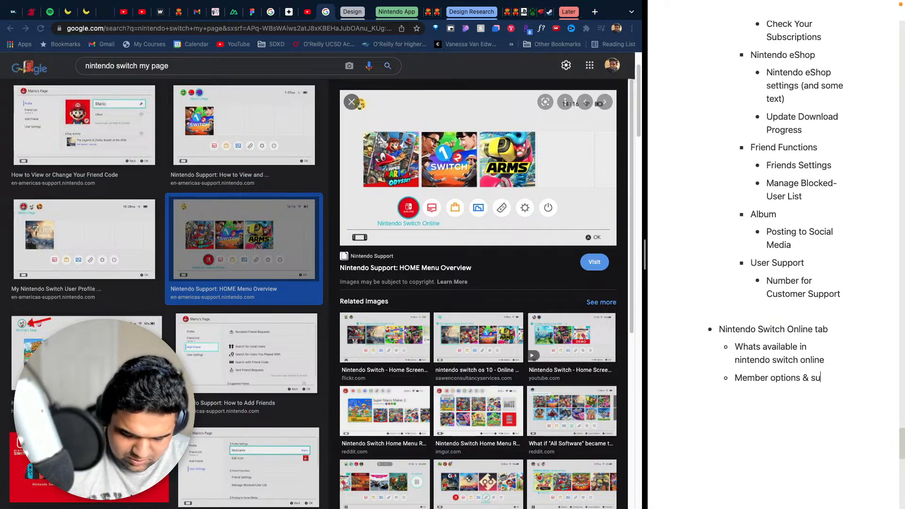
type("pport")
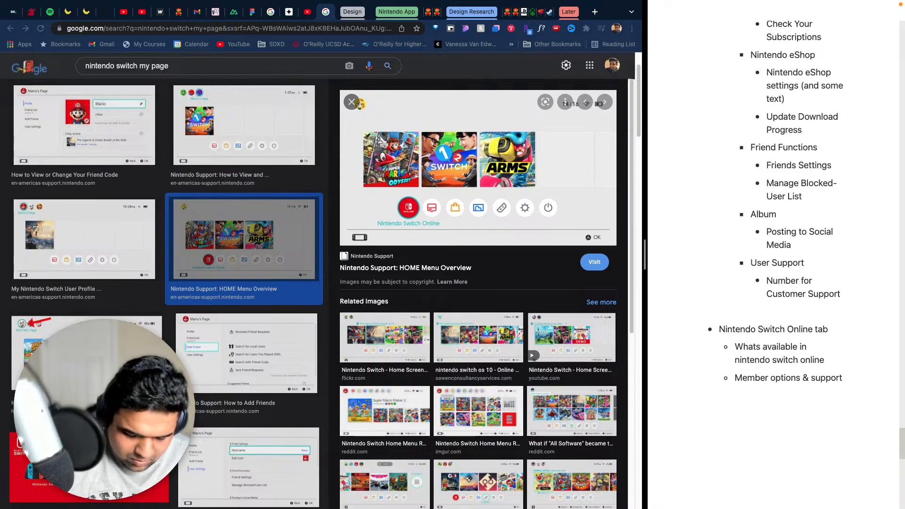
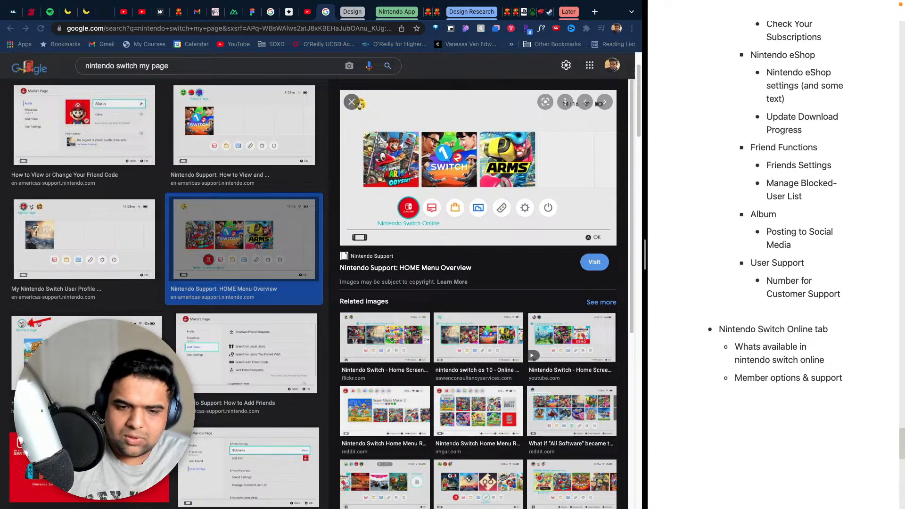
- Preview the related image "Nintendo Switch Home Menu Remake" to see the order of the home menu icons
scroll(843, 394, "down", 4)
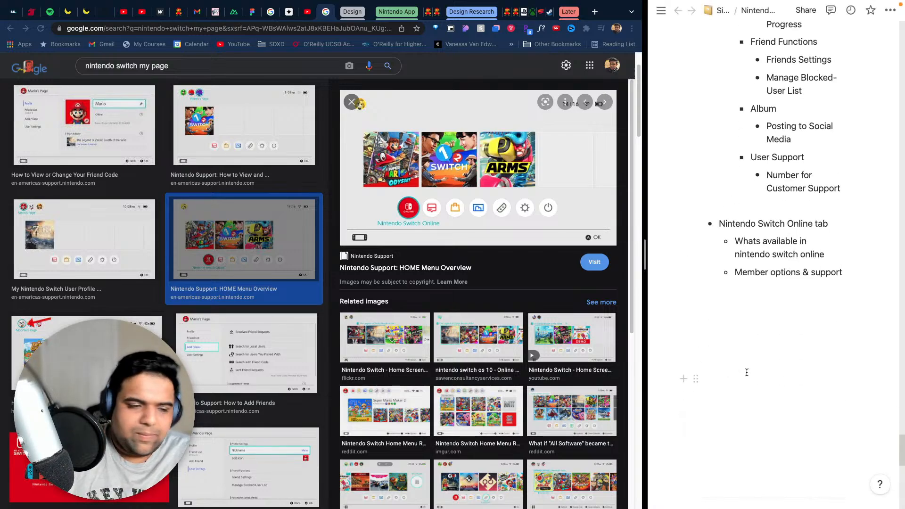
scroll(480, 315, "down", 1)
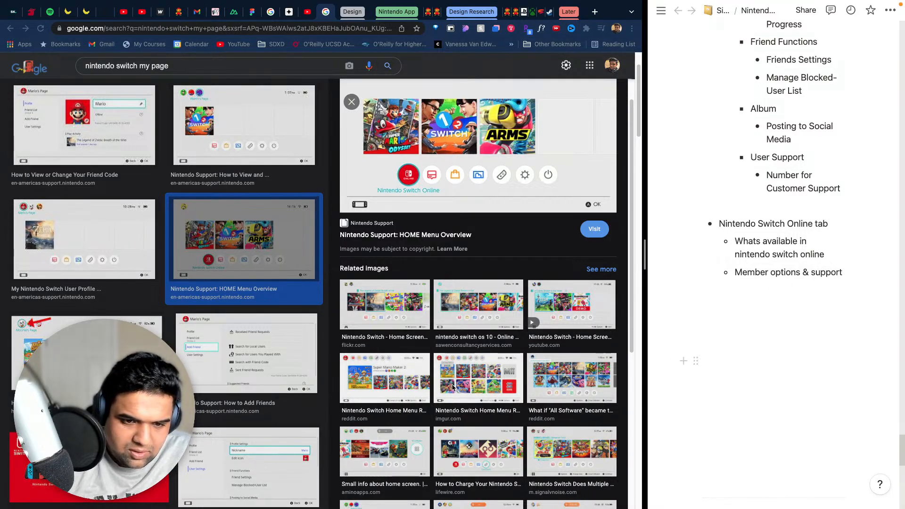
left_click(382, 381)
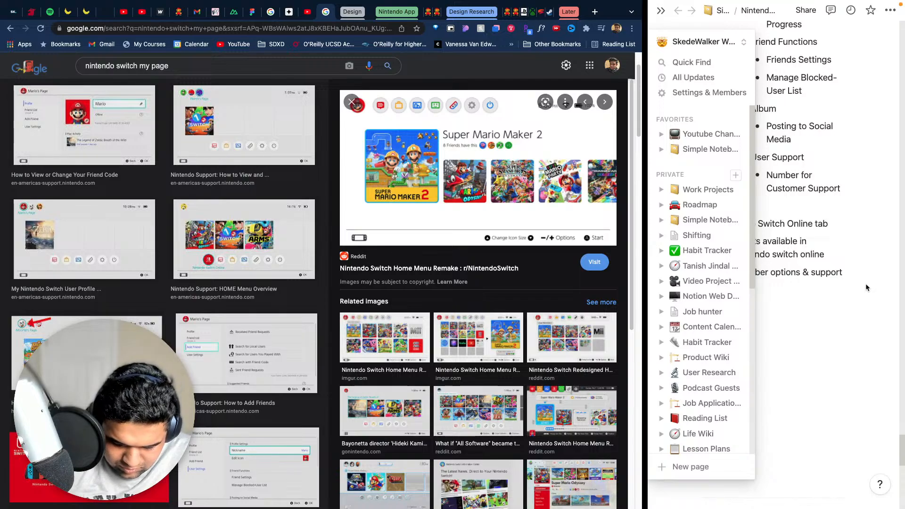
- Add a top-level bullet reading "News" below "Member options & support" in the notes
left_click(840, 276)
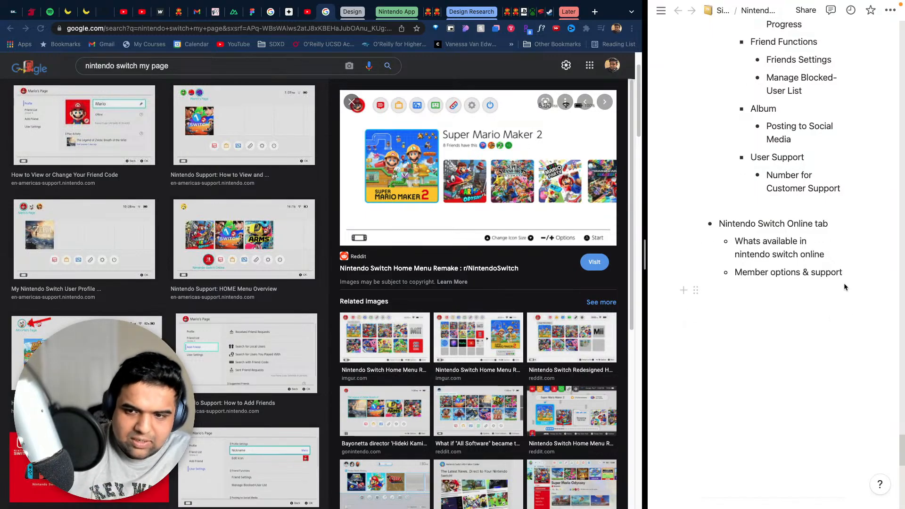
key("Return")
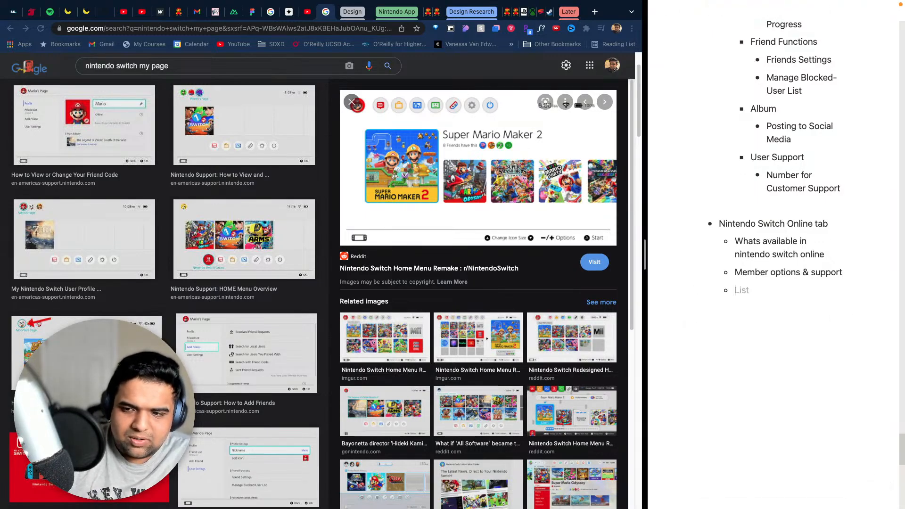
key("BackSpace")
type("- N")
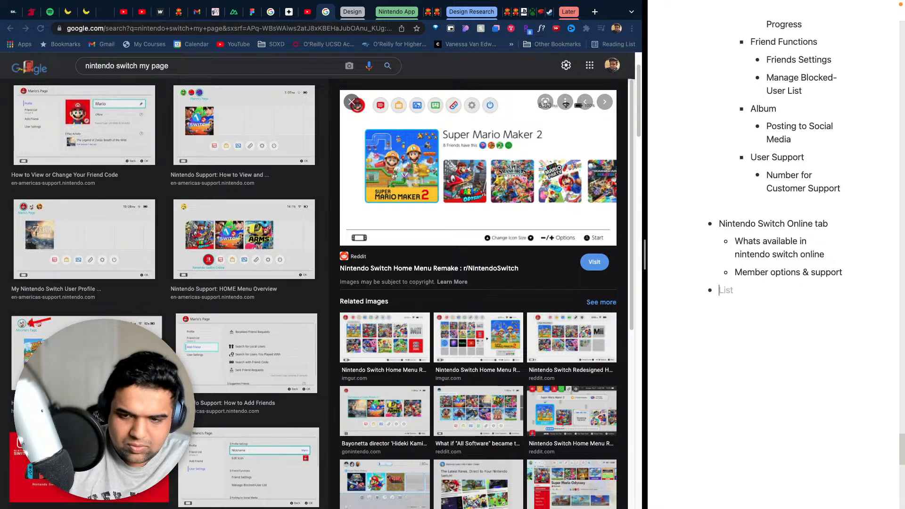
type("ews")
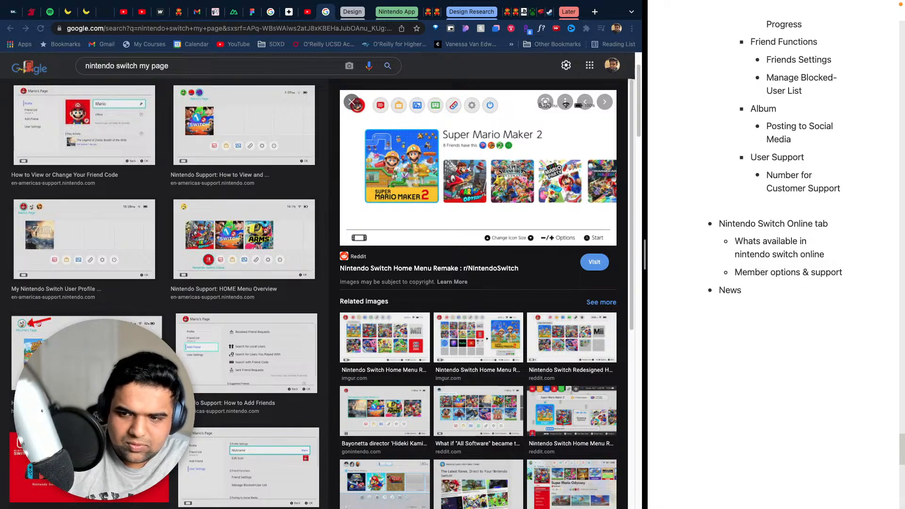
- Insert an empty line at the outermost level between "Member options & support" and the "News" bullet
left_click(842, 274)
key("shift+Return")
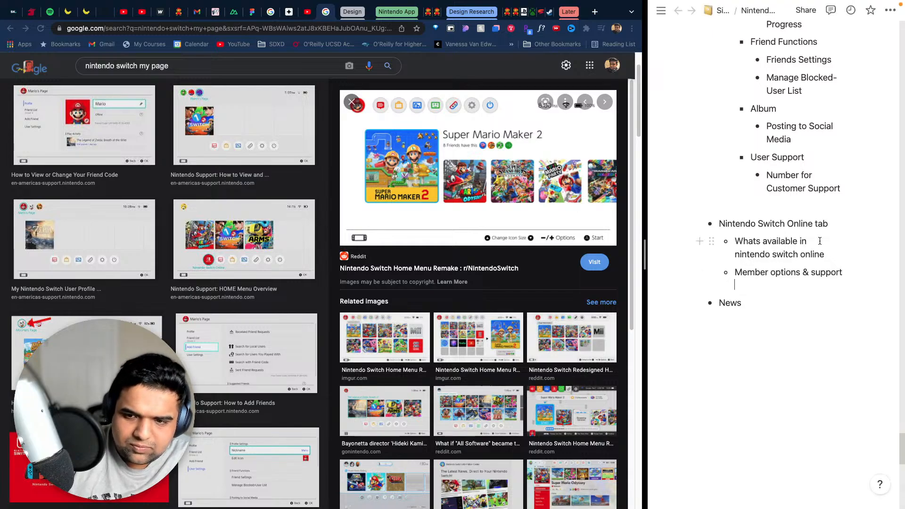
key("BackSpace")
key("Return")
key("Return")
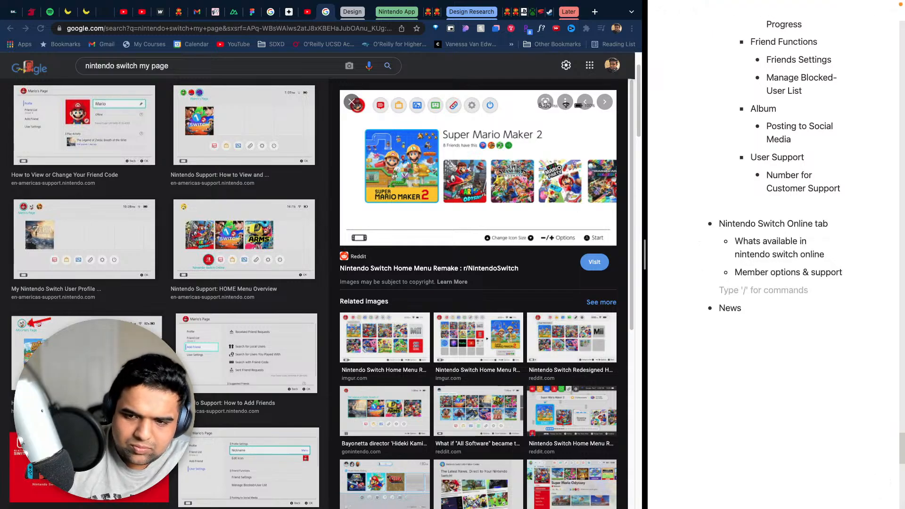
key("BackSpace")
key("Return")
key("Return")
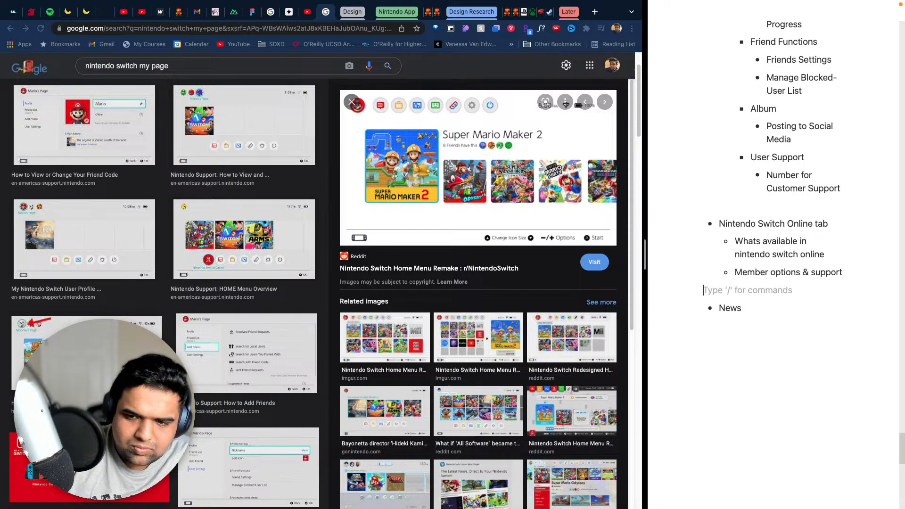
- Add a nested bullet reading "Find Channels option" under the top-level "News" bullet
key("Return")
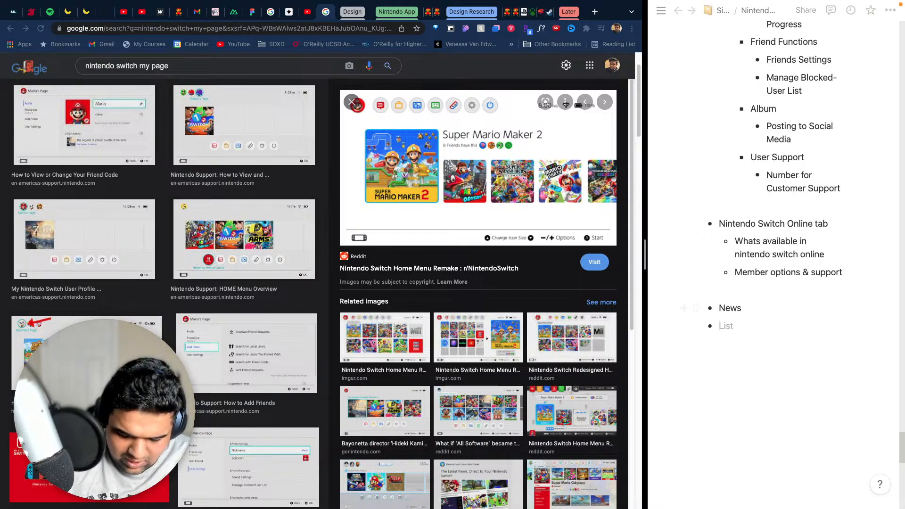
key("Tab")
key("BackSpace")
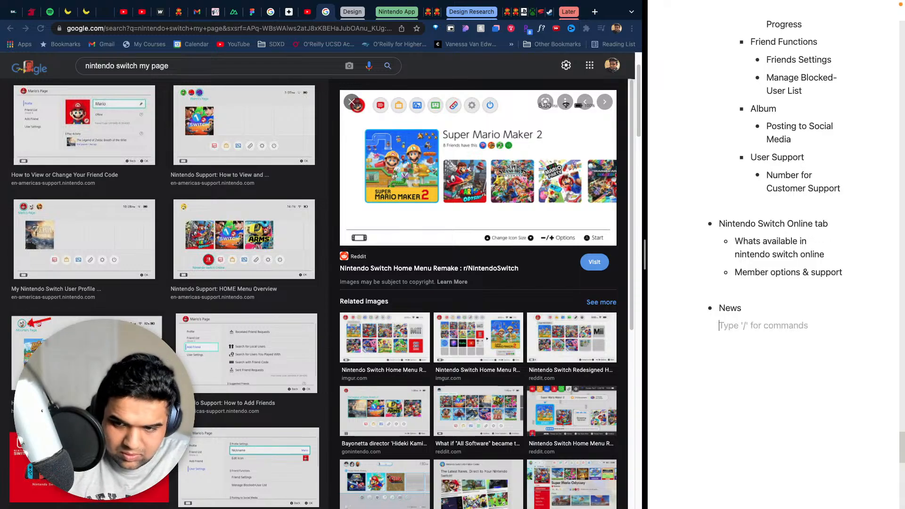
type("- ")
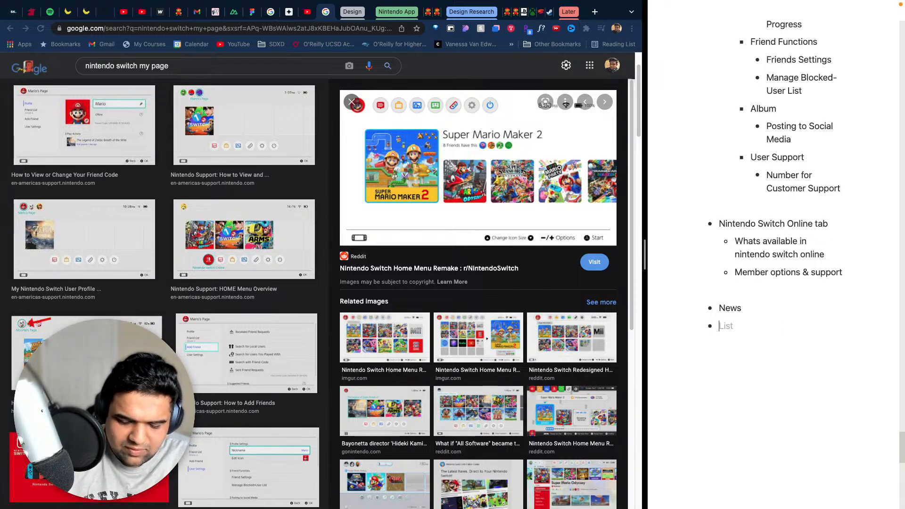
type("Find")
key("Tab")
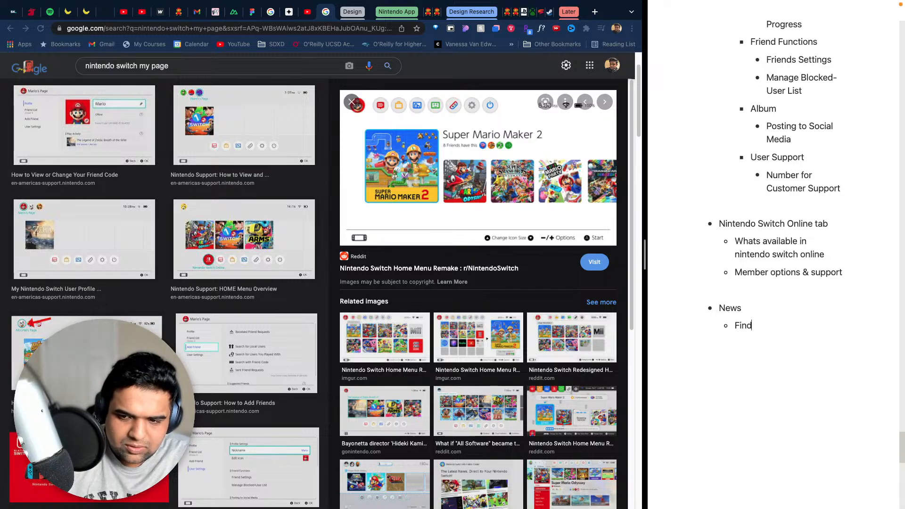
type("Chann")
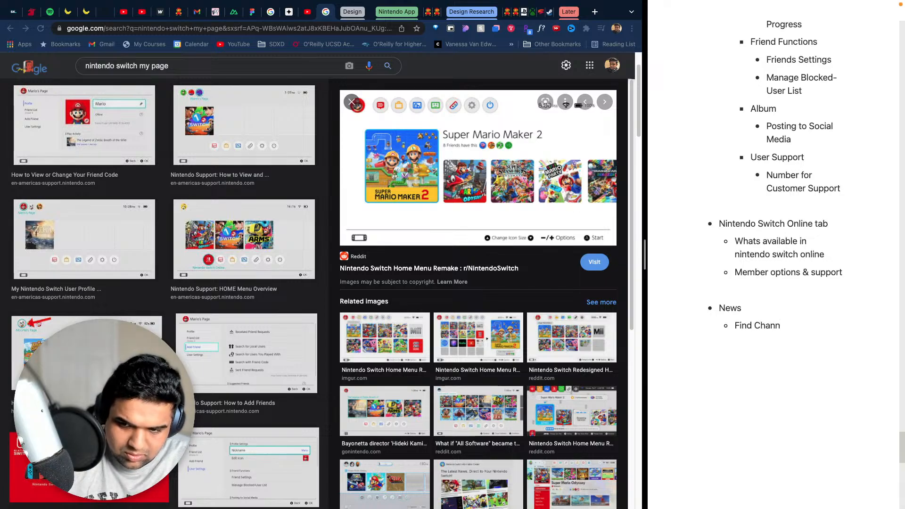
type("els op")
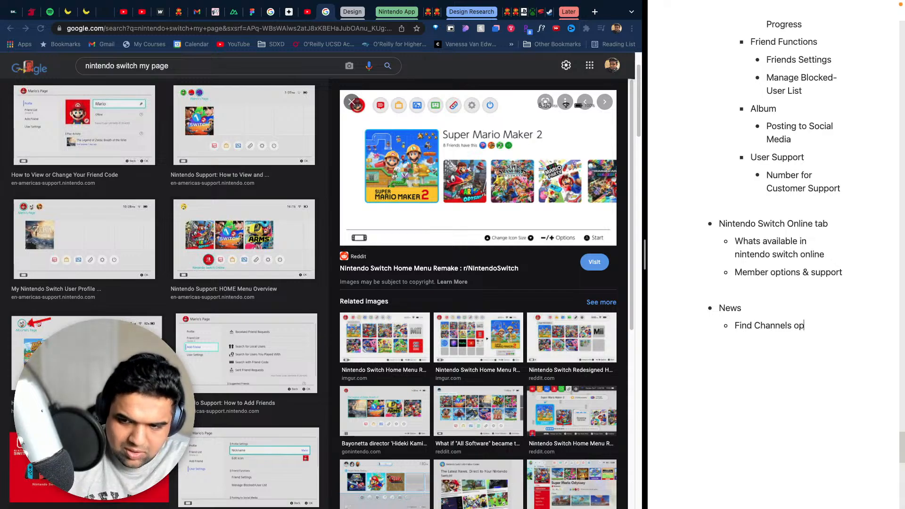
type("tion")
- Add a second nested bullet, "News", with the sub-bullets "Featured" and "Latest" beneath it
key("Return")
type("N")
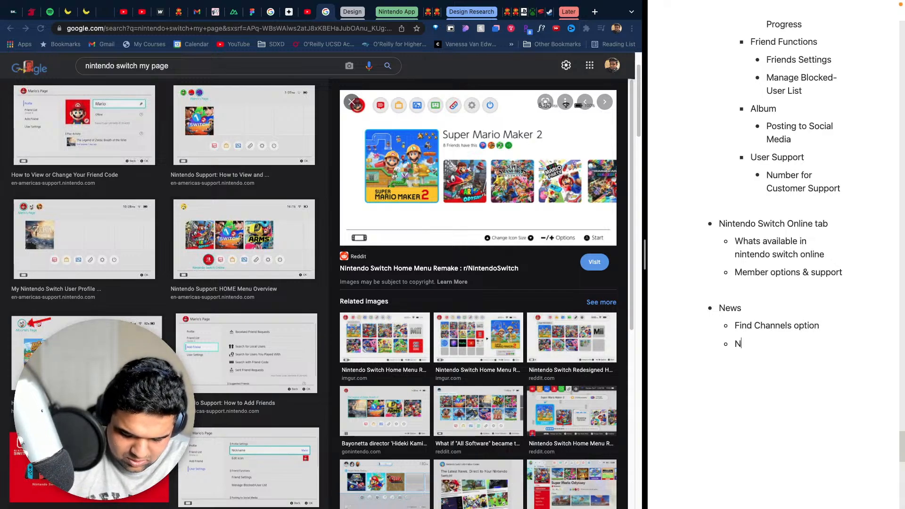
type("ews")
key("Return")
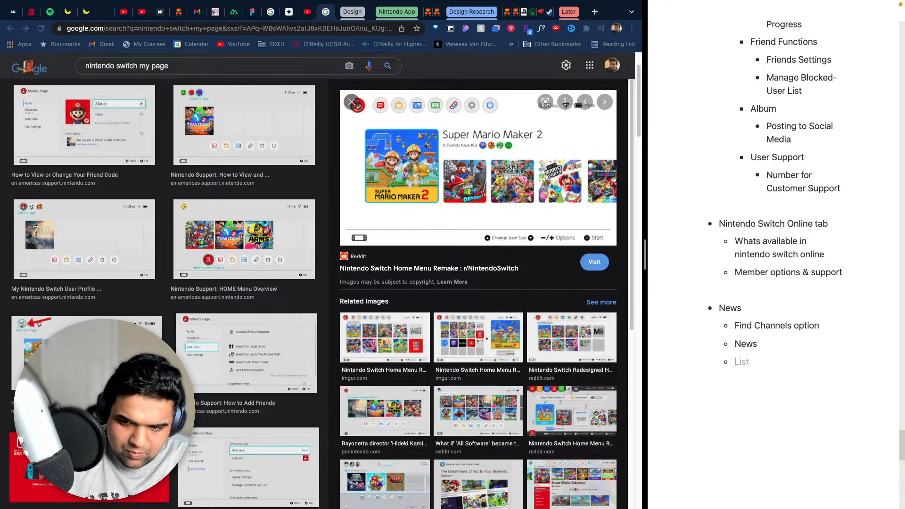
key("Tab")
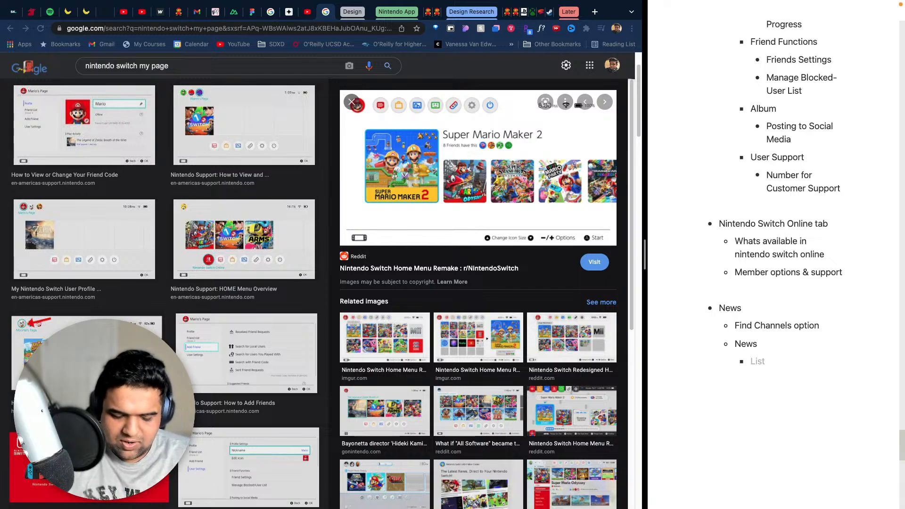
type("Featured")
key("Return")
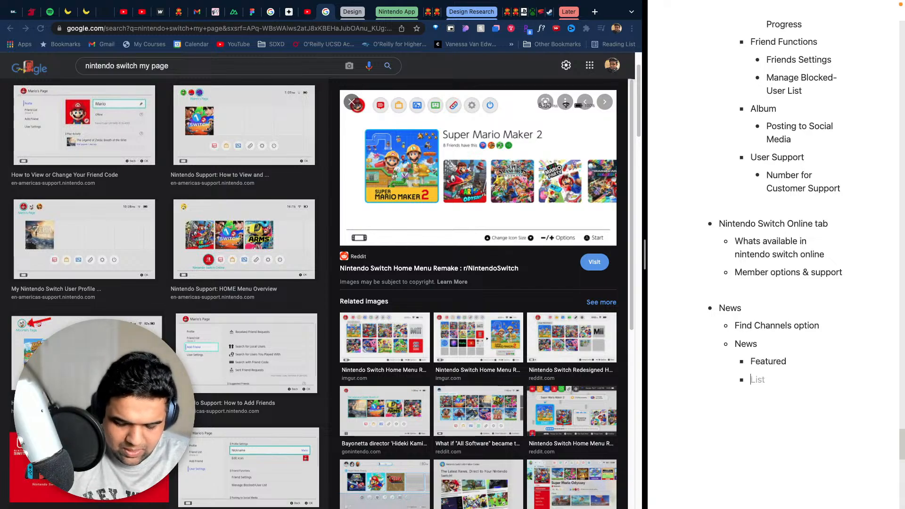
type("Latest")
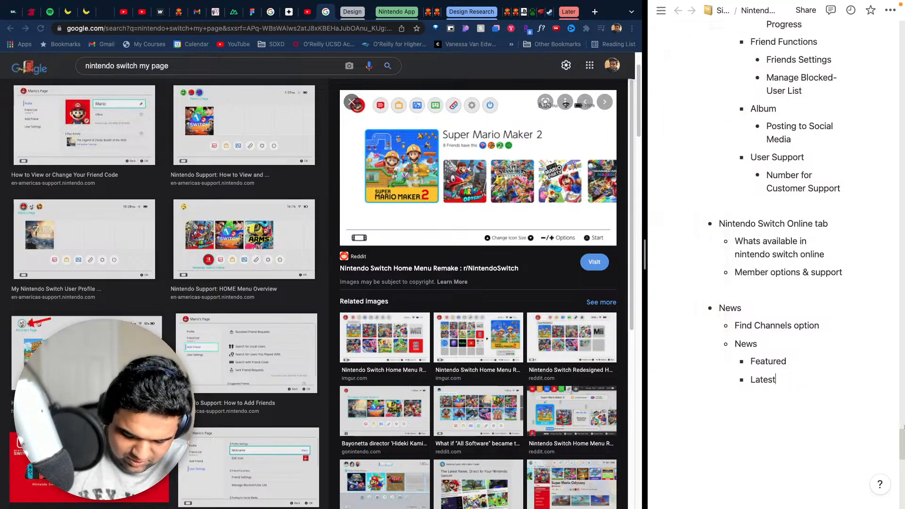
- Create an empty bullet below "Latest", outdented to the same level as "Find Channels option"
scroll(720, 278, "up", 2)
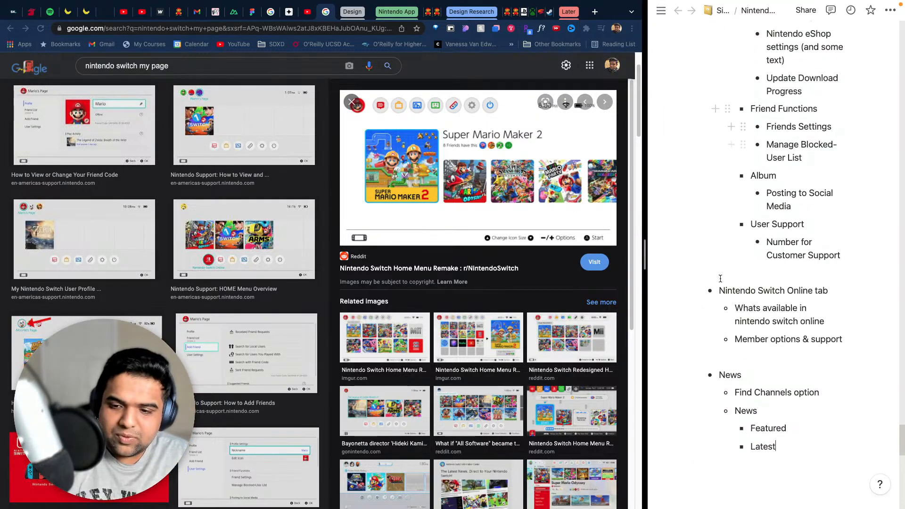
scroll(772, 467, "down", 1)
key("Return")
key("Return")
key("Return")
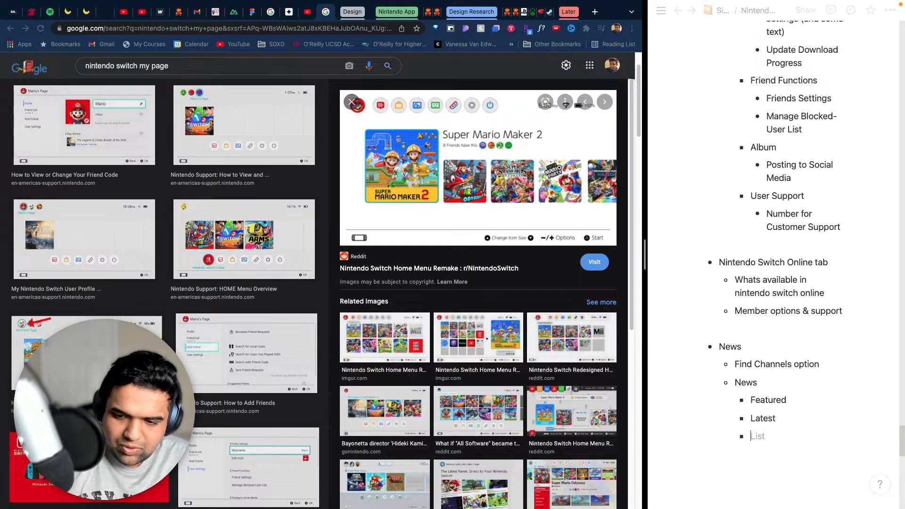
key("BackSpace")
key("BackSpace")
key("BackSpace")
key("BackSpace")
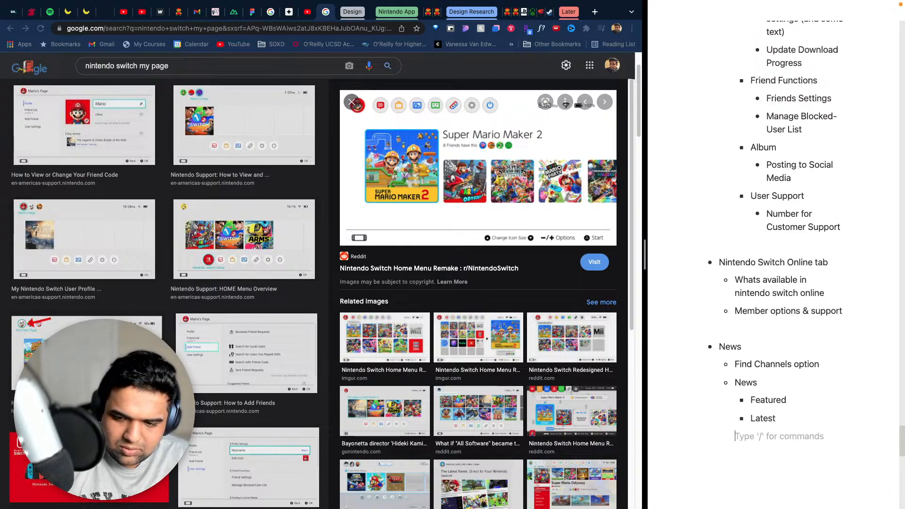
type("- ")
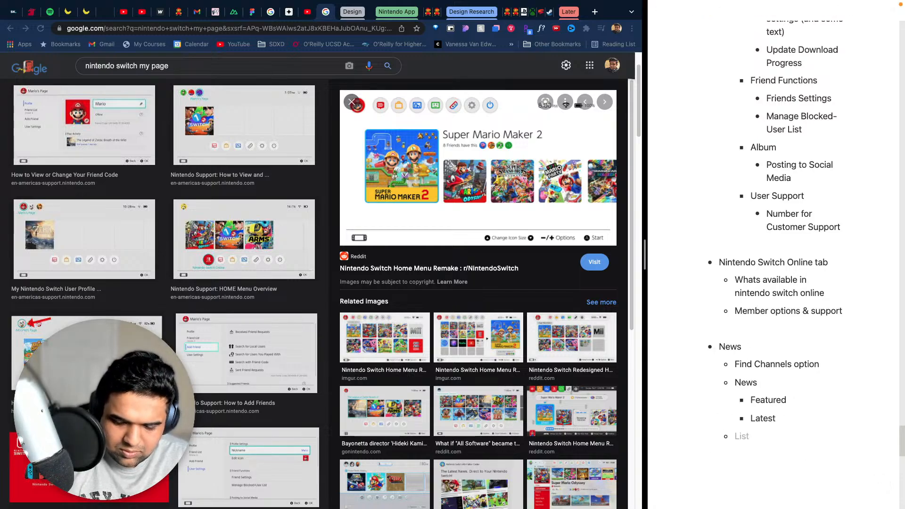
type("Lets me check")
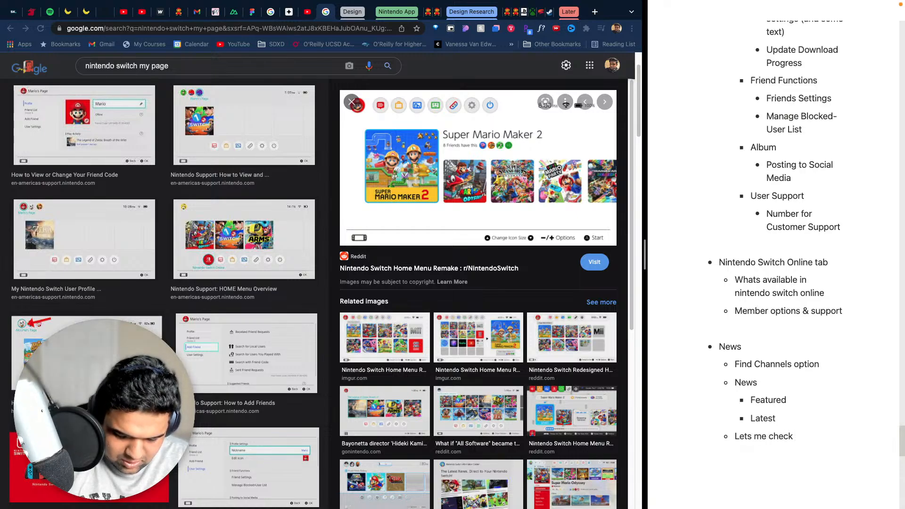
type(" channel lis")
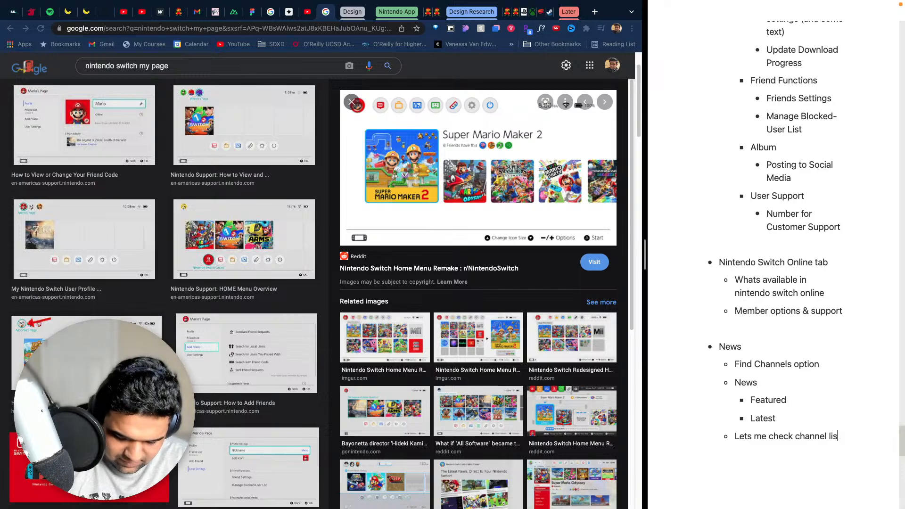
type("t, bookm")
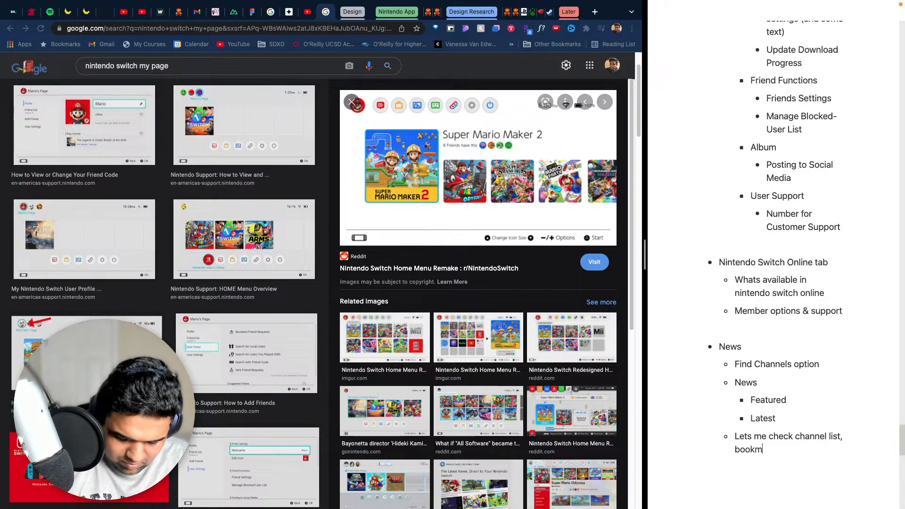
type("ark list, ba")
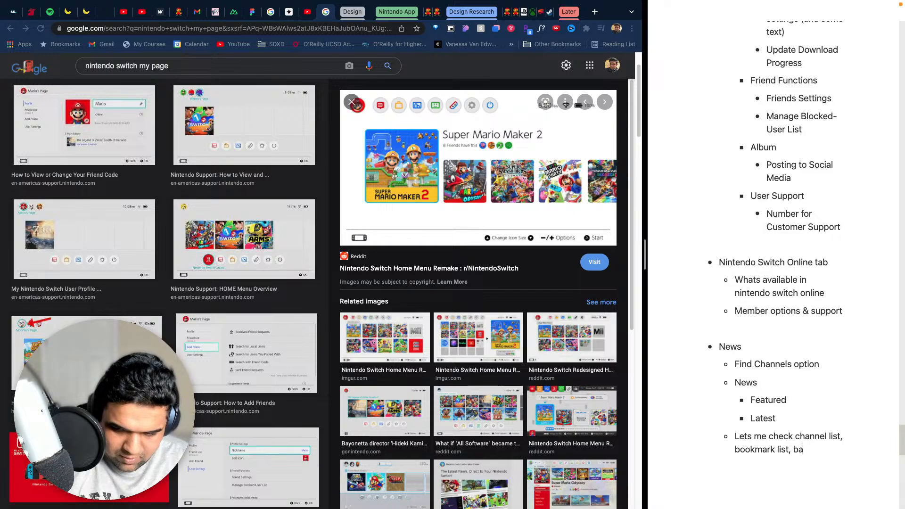
- Fill the empty bullet with "Lets me check channel list, bookmark list"
key("BackSpace")
key("BackSpace")
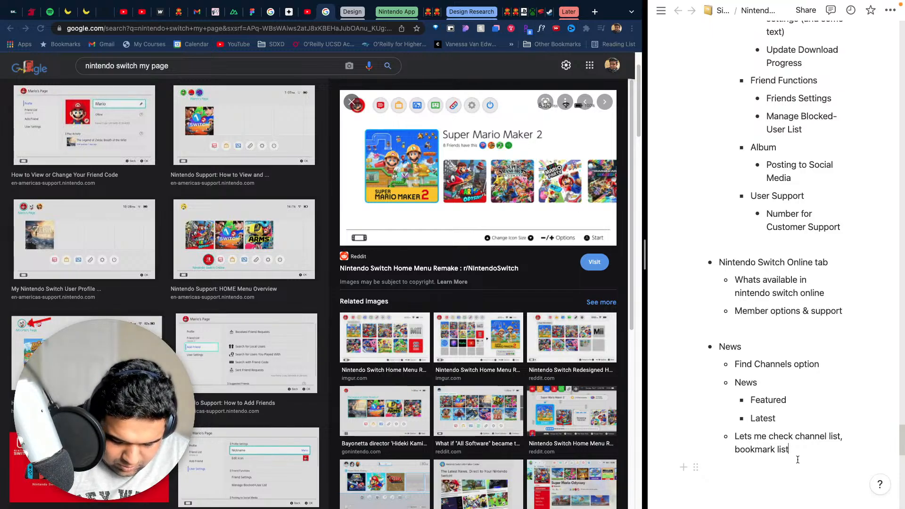
- Start another bullet below the channel list note and preview the Nintendo Support HOME Menu Overview image
key("Return")
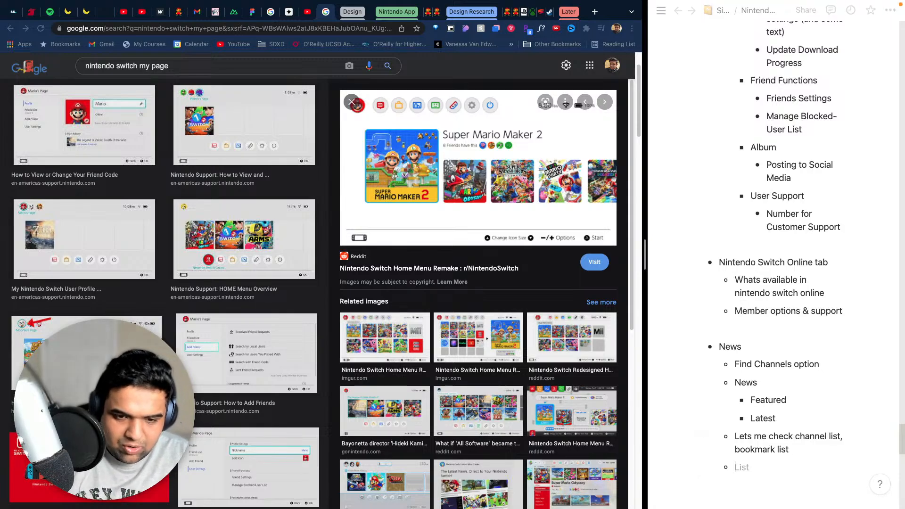
left_click(220, 145)
left_click(232, 246)
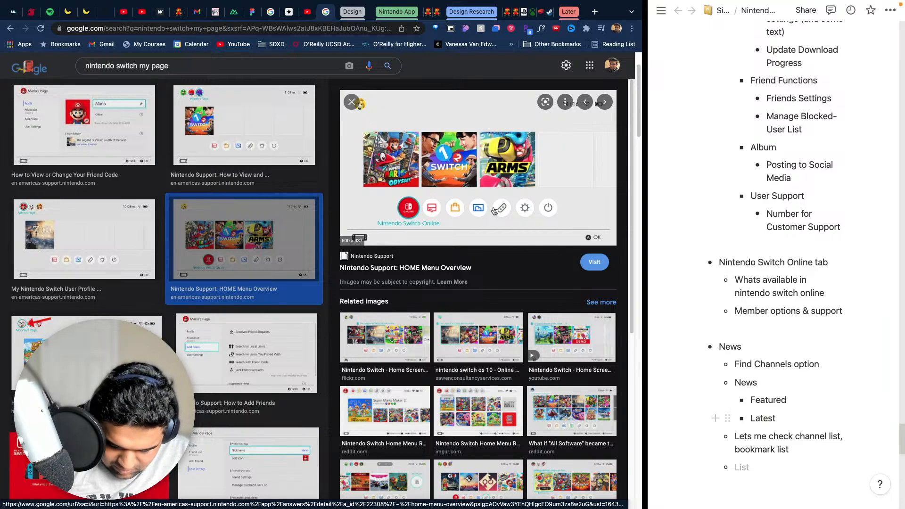
- Remove the empty nested bullet under the News notes and start a new top-level bullet "Album", separated by a blank line
left_click(764, 471)
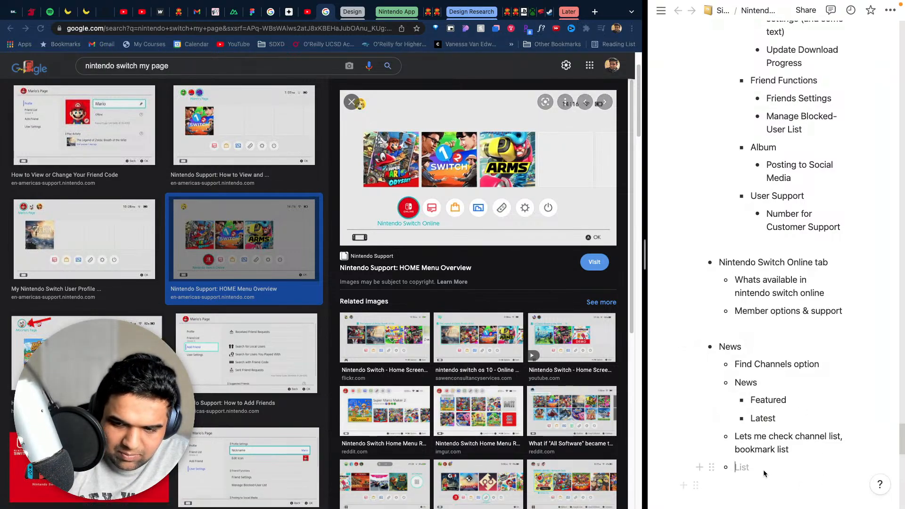
key("BackSpace")
key("BackSpace")
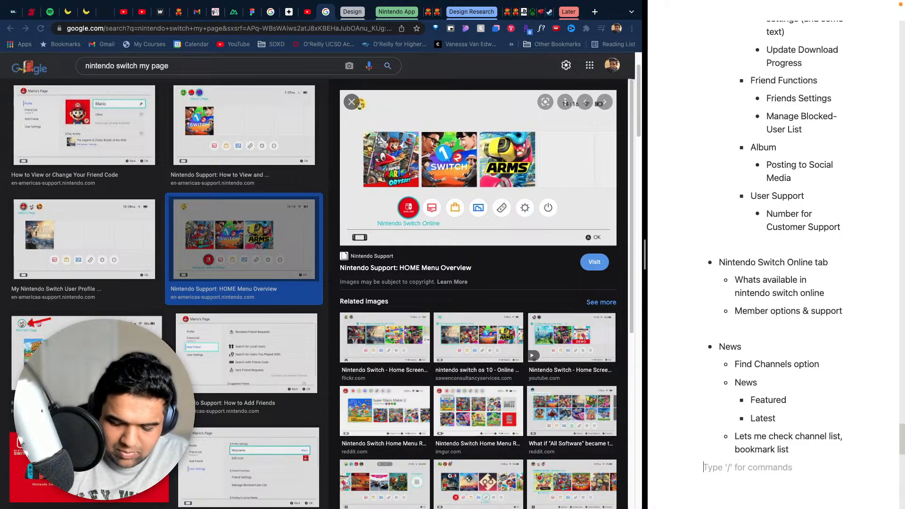
key("Return")
type("- A")
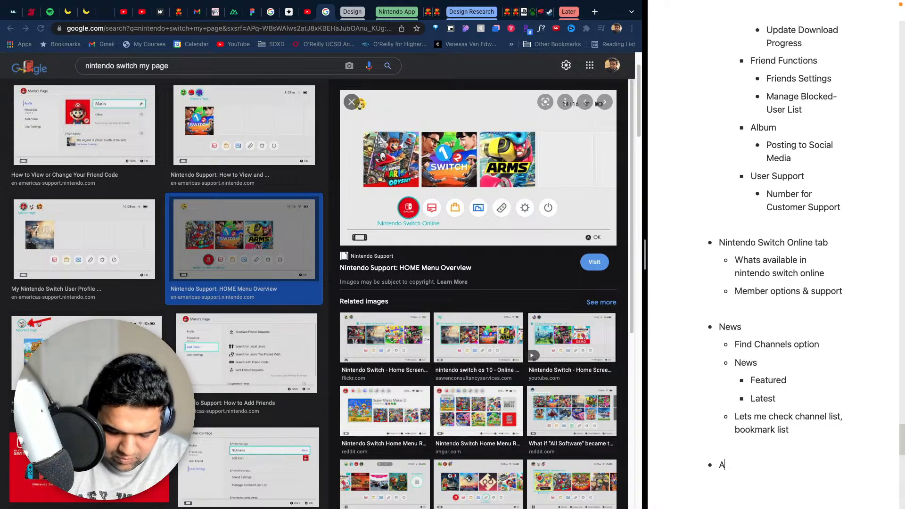
type("lbum")
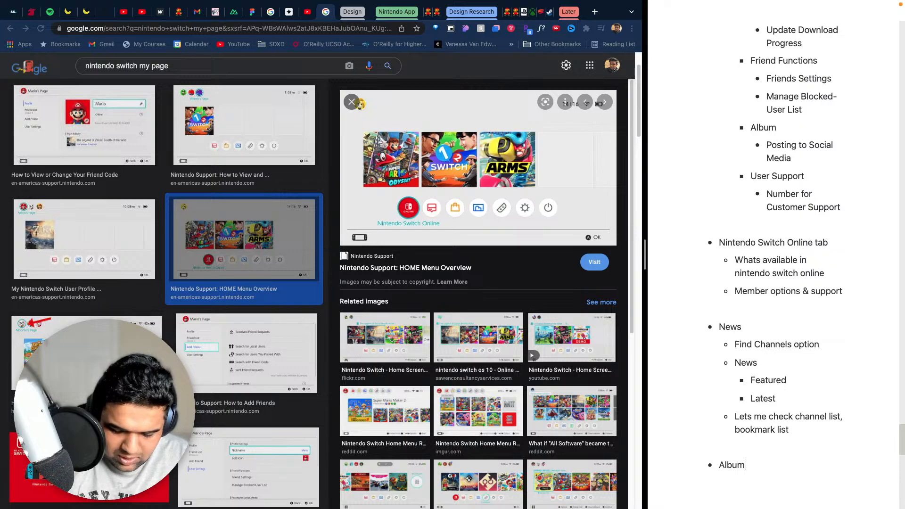
- Add the nested bullet "Screenshots & Videos" under "Album"
key("Return")
type("-")
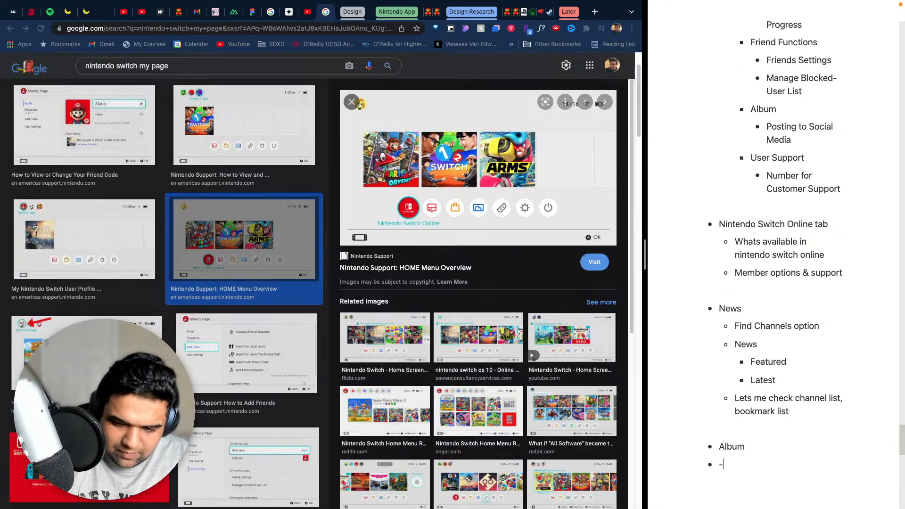
key("BackSpace")
key("Tab")
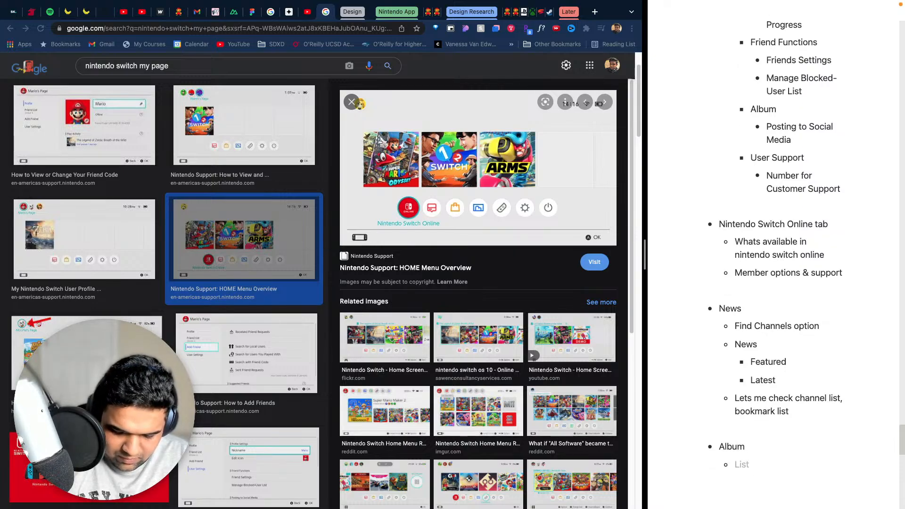
type("Screenshot")
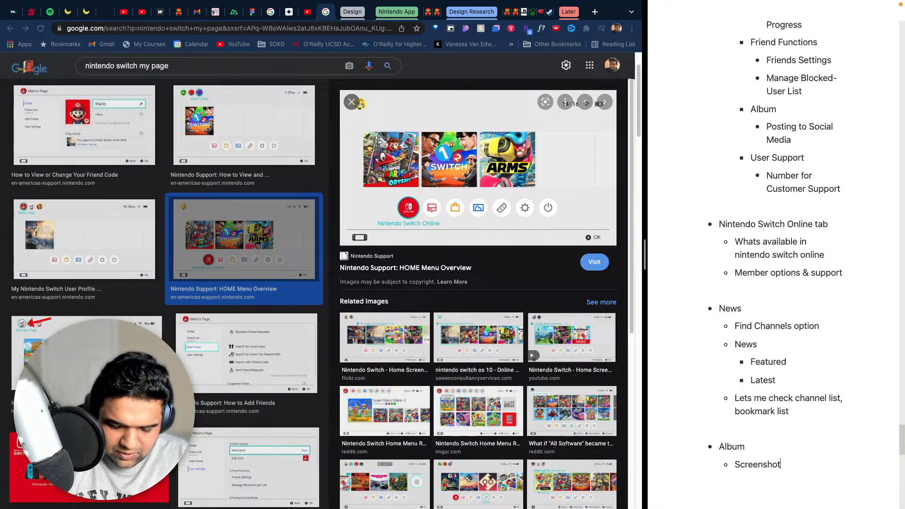
type("s & Videos")
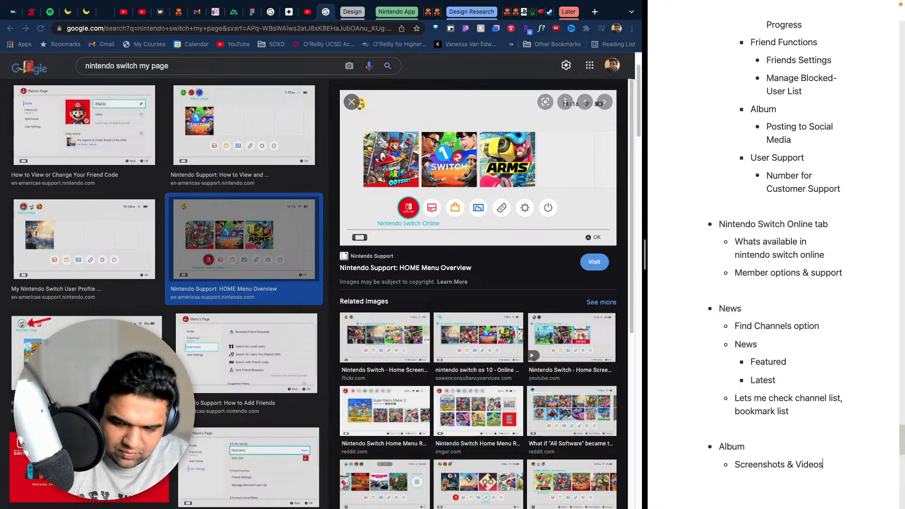
- Add a second nested bullet under "Album" reading "Filter & Delete Option"
key("Return")
type("Filter")
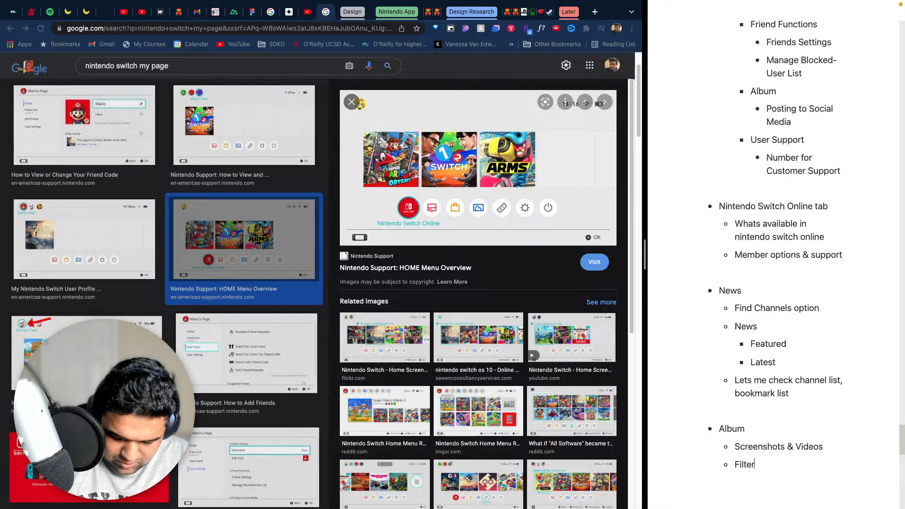
type(" Option")
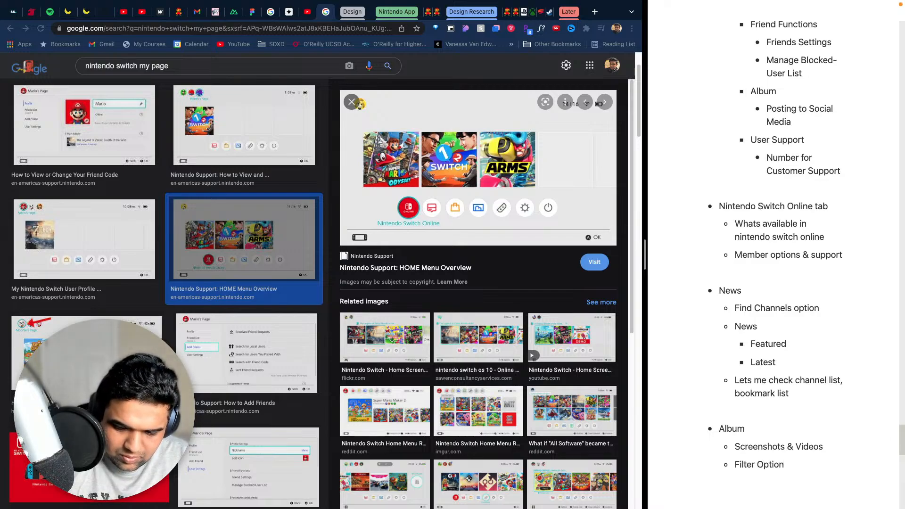
key("BackSpace")
key("BackSpace")
key("BackSpace")
key("BackSpace")
key("BackSpace")
key("BackSpace")
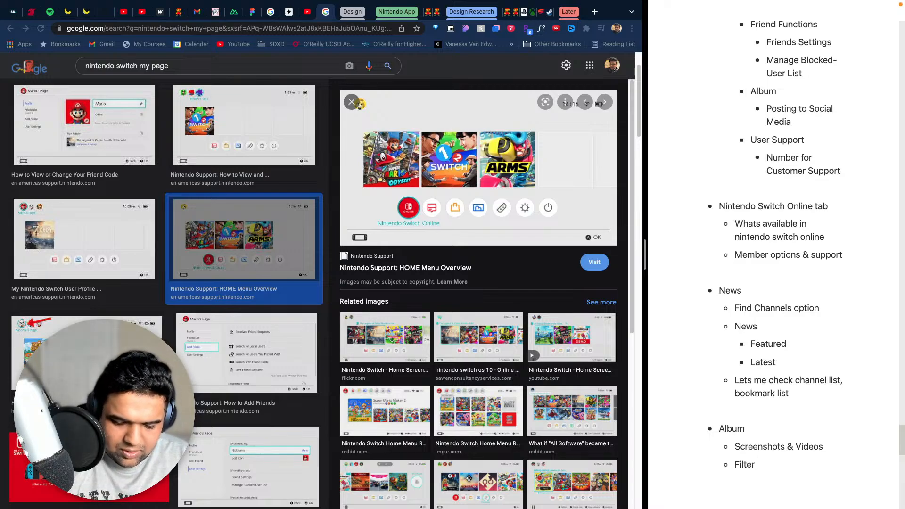
type("& Delet")
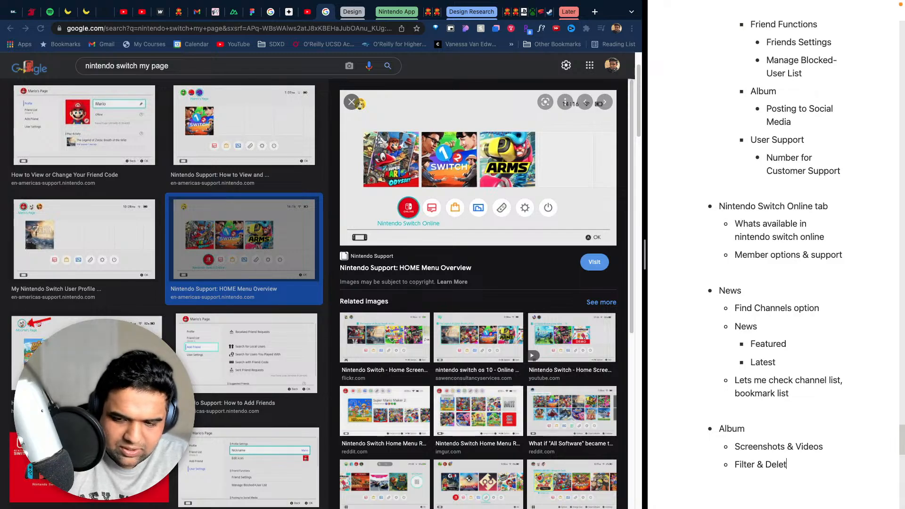
type("e Option")
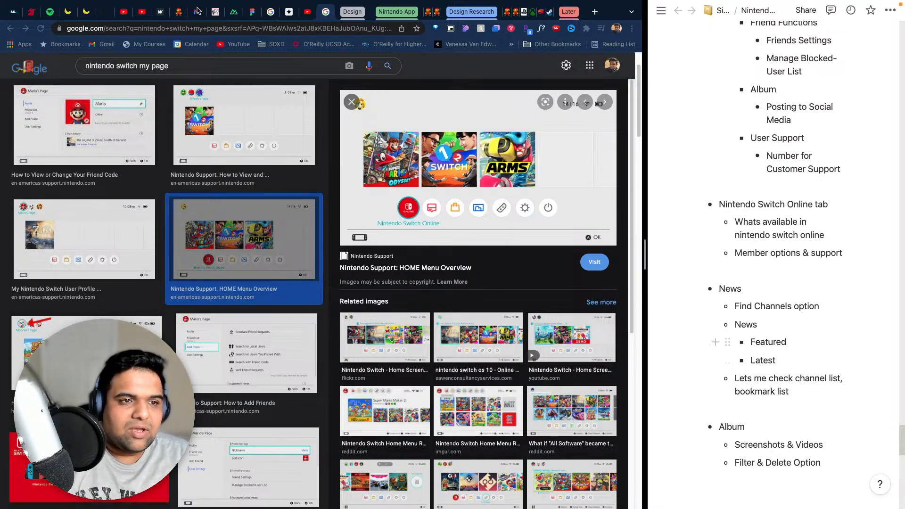
- Change the image search to "nintendo switch eshop" and run it
left_click_drag(168, 66, 113, 65)
type("switch e")
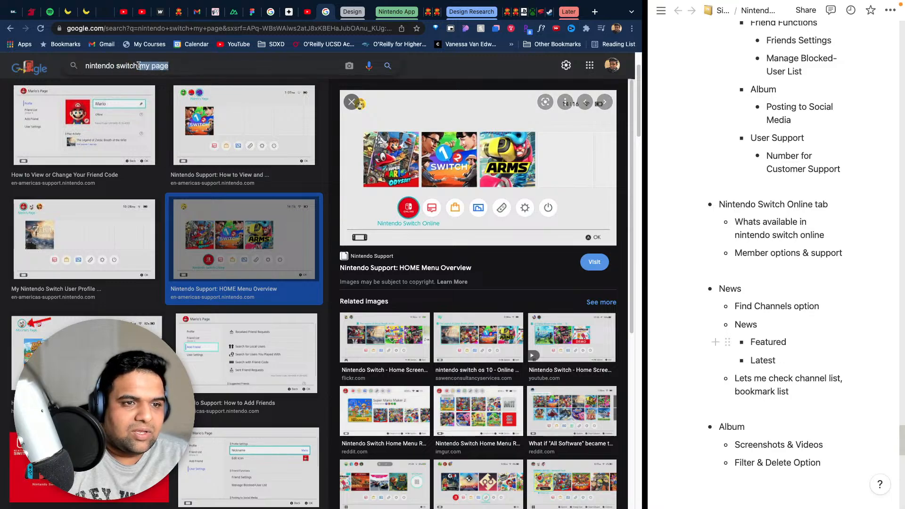
type("shop")
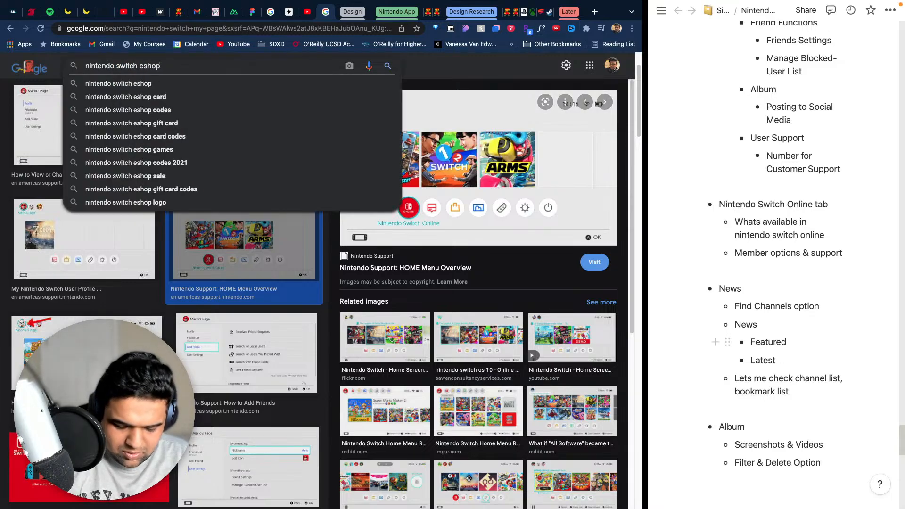
key("Return")
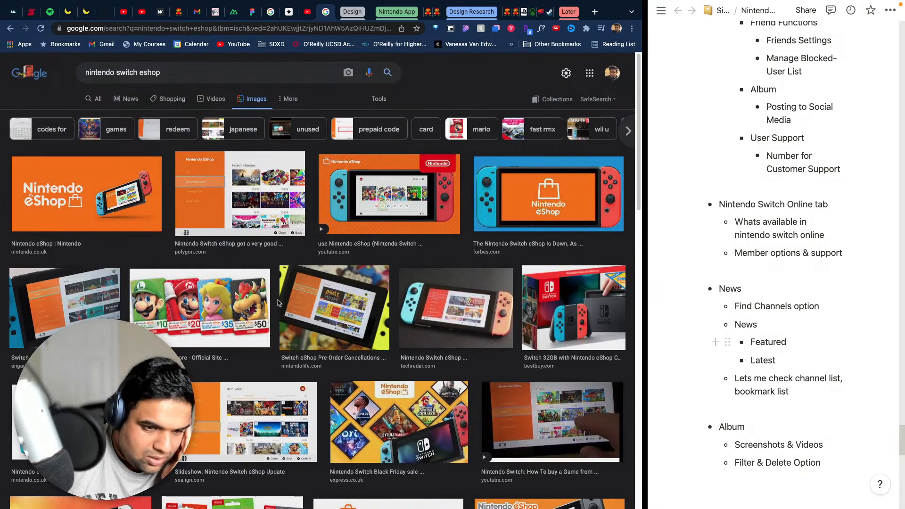
- Preview the eShop screenshots showing the Best Sellers, Discover and Coming Soon pages to examine the store's menu sections
left_click(258, 408)
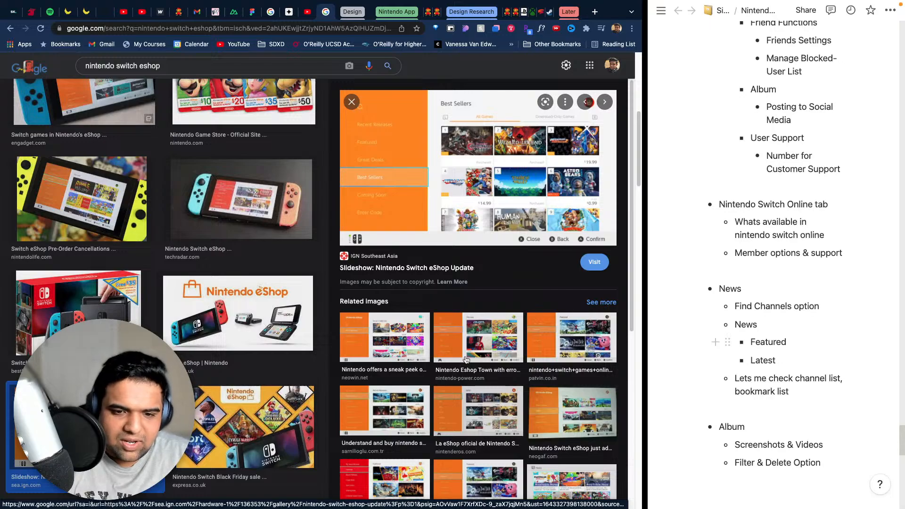
left_click(474, 343)
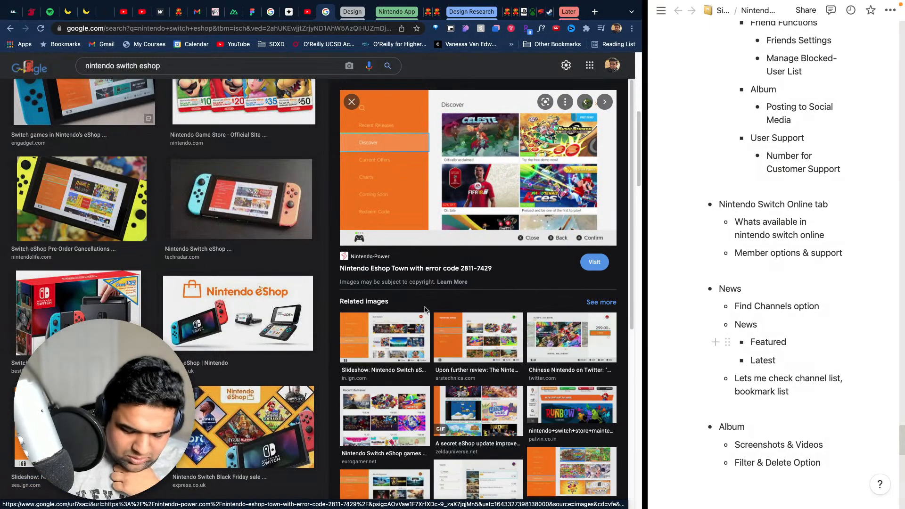
scroll(444, 335, "down", 5)
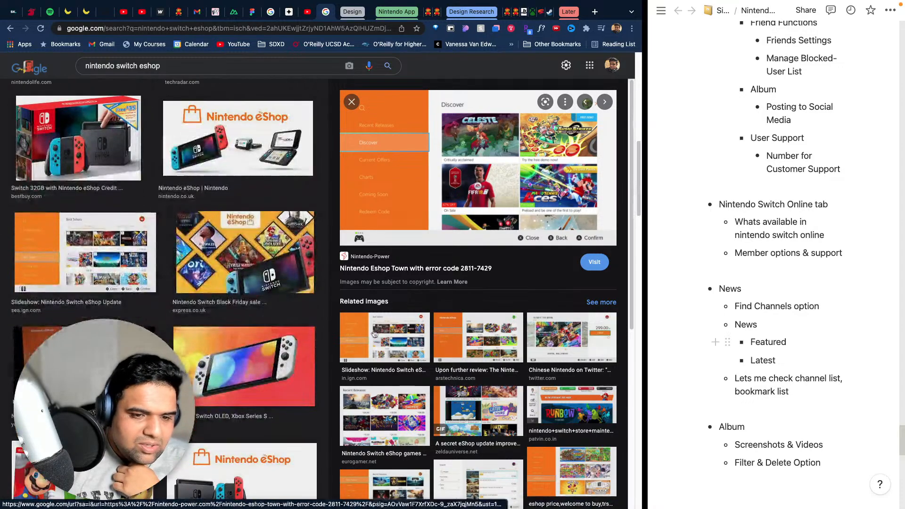
left_click(581, 396)
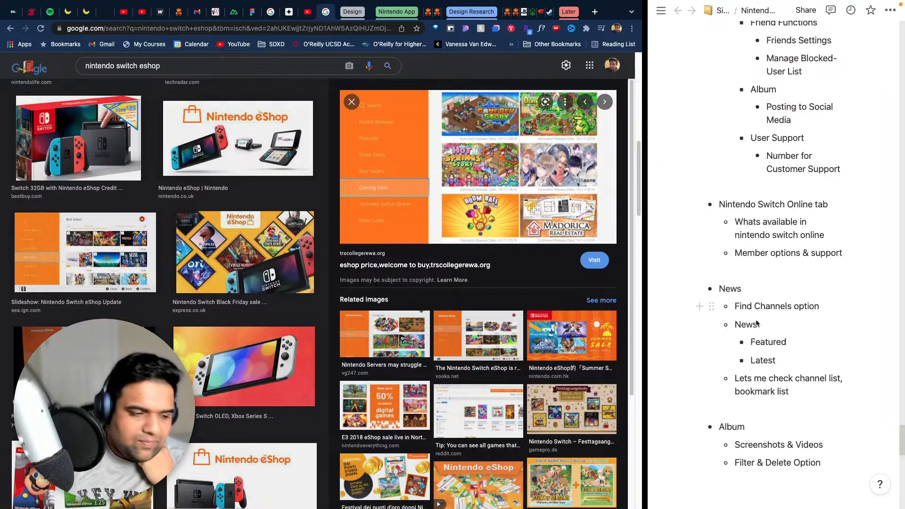
- Add a new top-level bullet "Nintendo eShop" below the Album notes, separated by a blank line
left_click(843, 469)
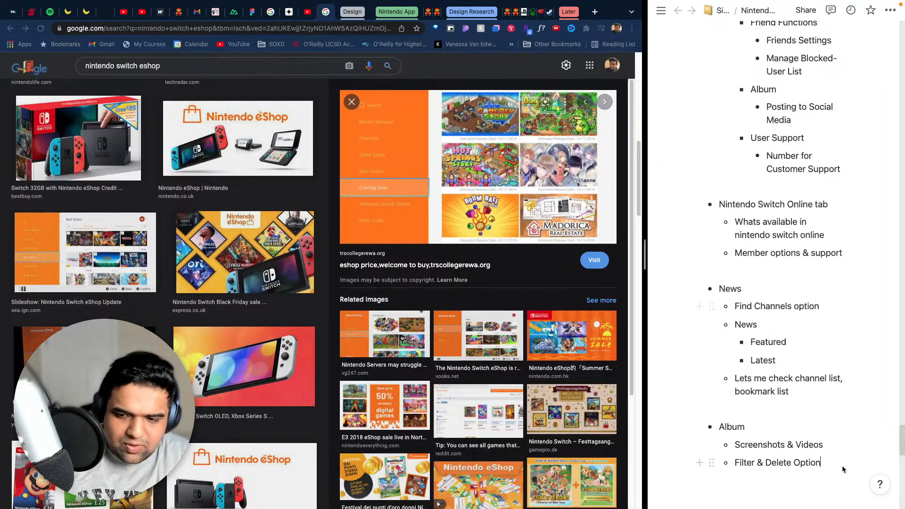
key("Return")
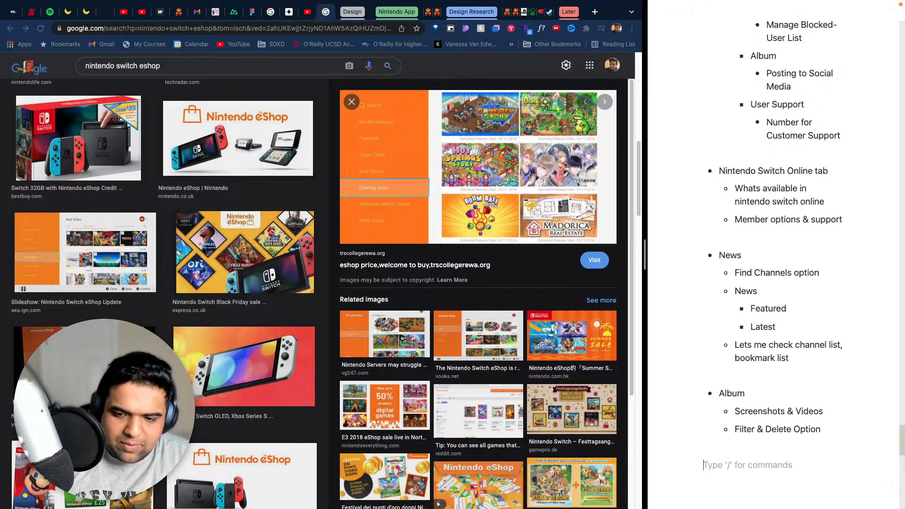
type("-")
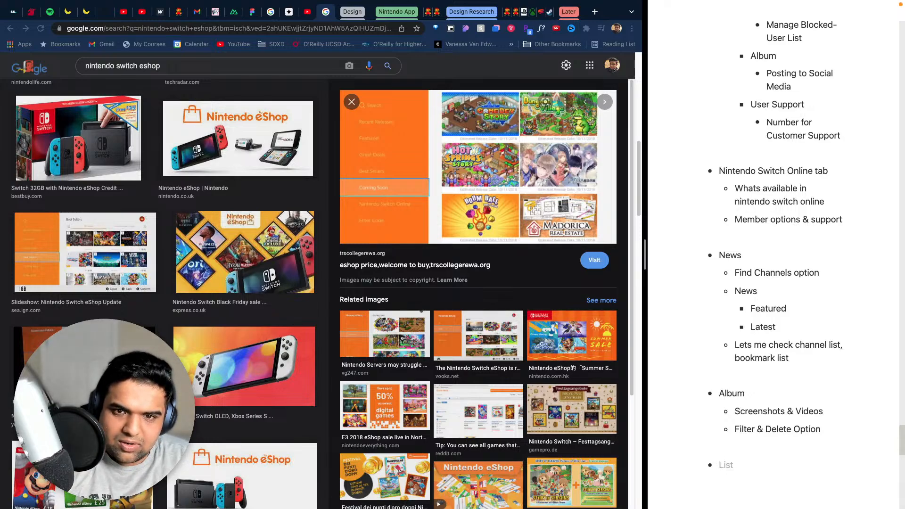
type("Nintendo")
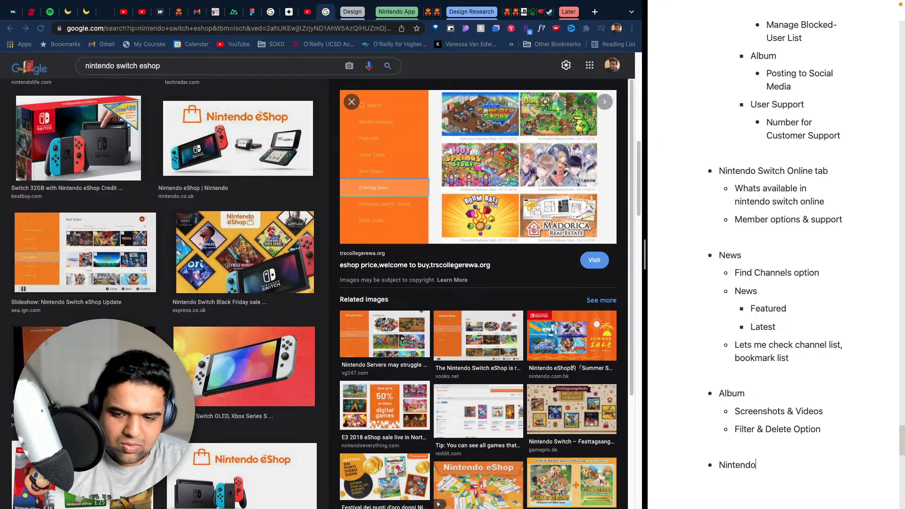
type(" eShop")
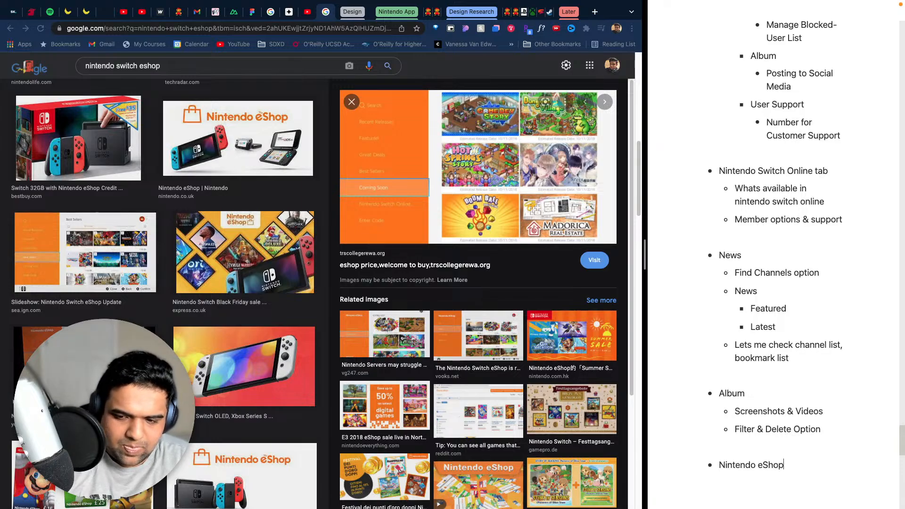
- Add the nested bullet "Search" under "Nintendo eShop", with the sub-bullet "Search by keyword" beneath it
key("Return")
key("Tab")
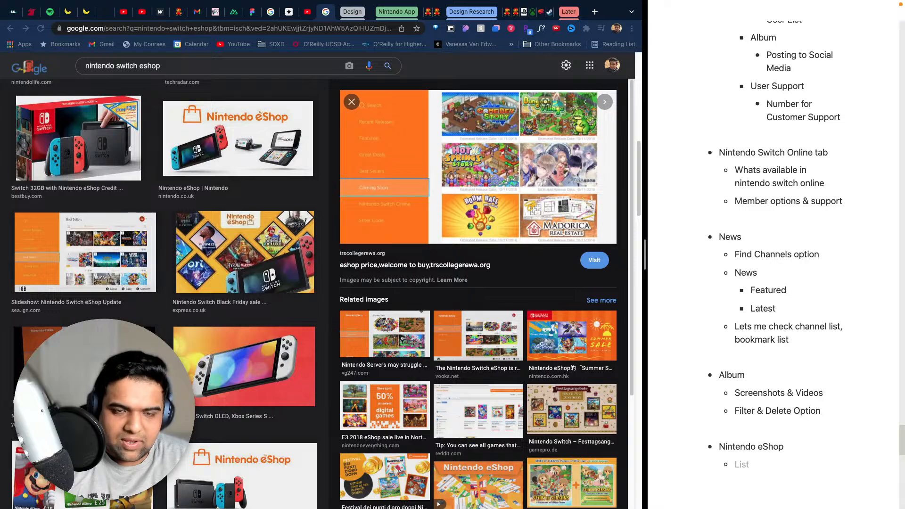
type("Search")
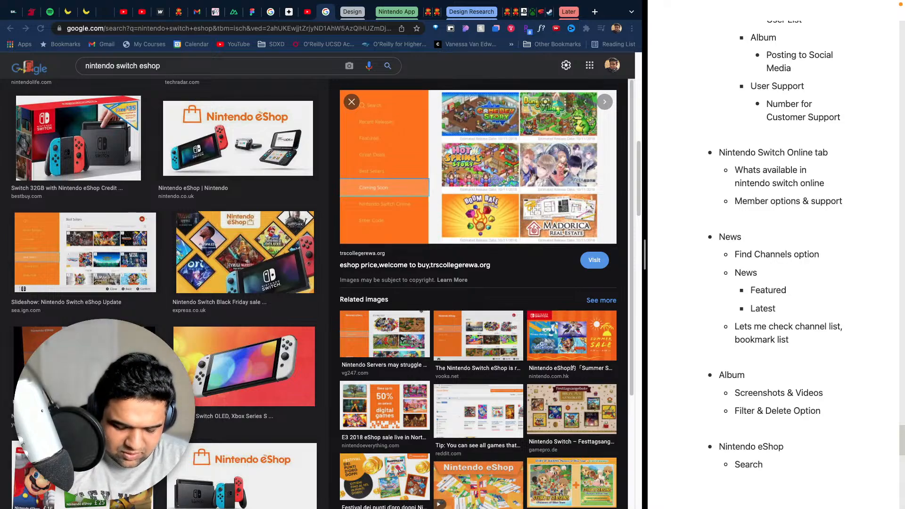
key("Return")
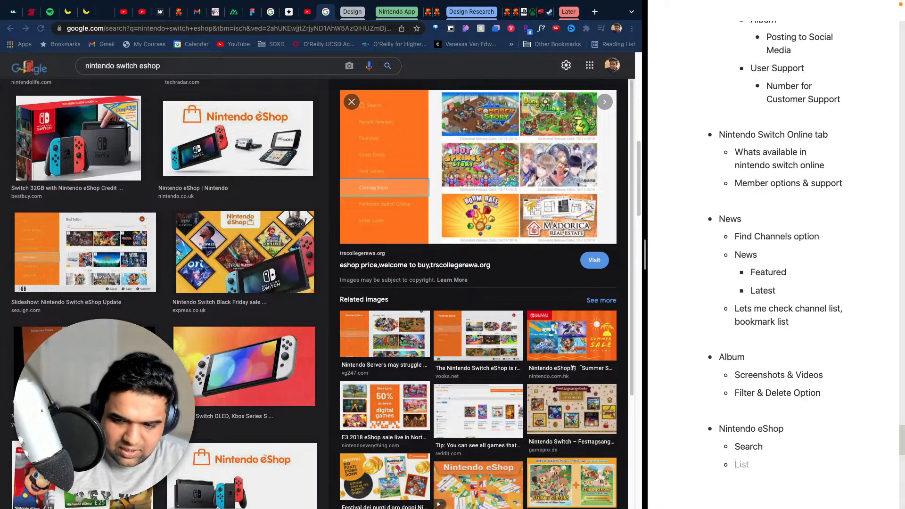
key("Tab")
type("Search")
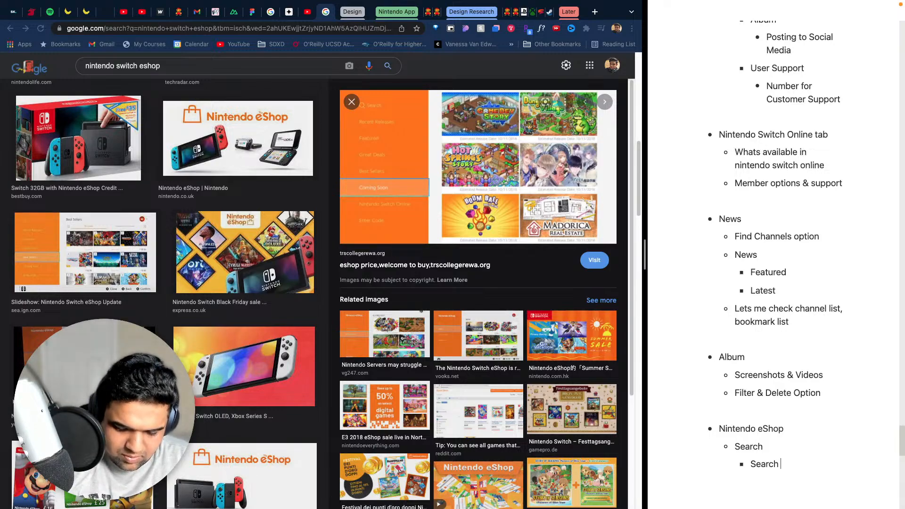
type(" by keyword")
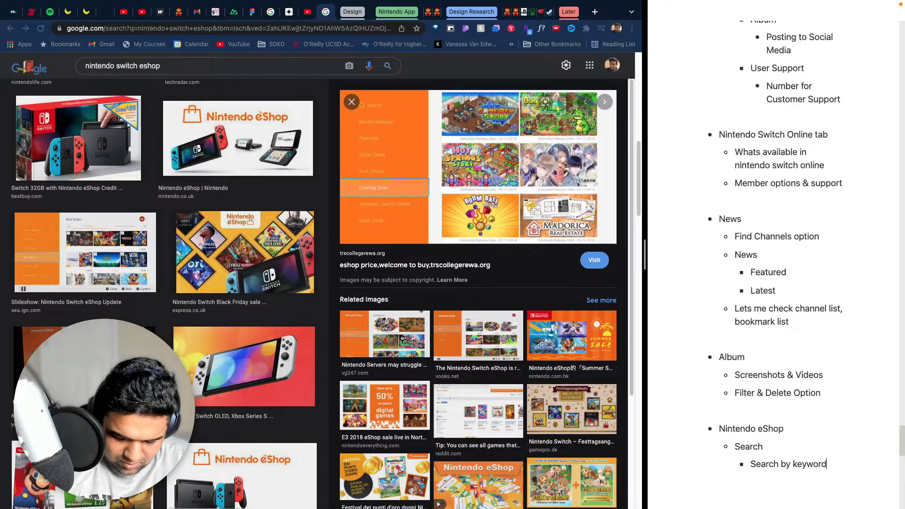
- Add a sub-bullet under "Search" reading "Filter Option (genre, price range)", below "Search by keyword"
key("Return")
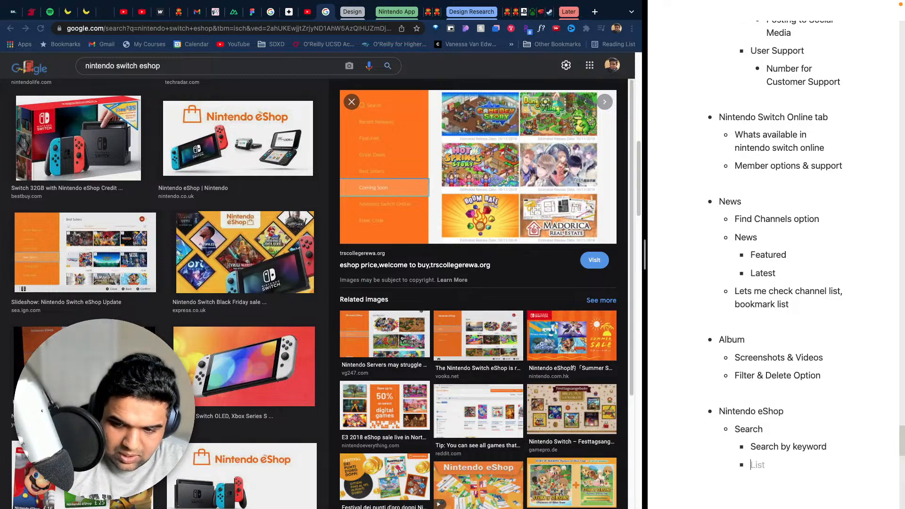
type("F")
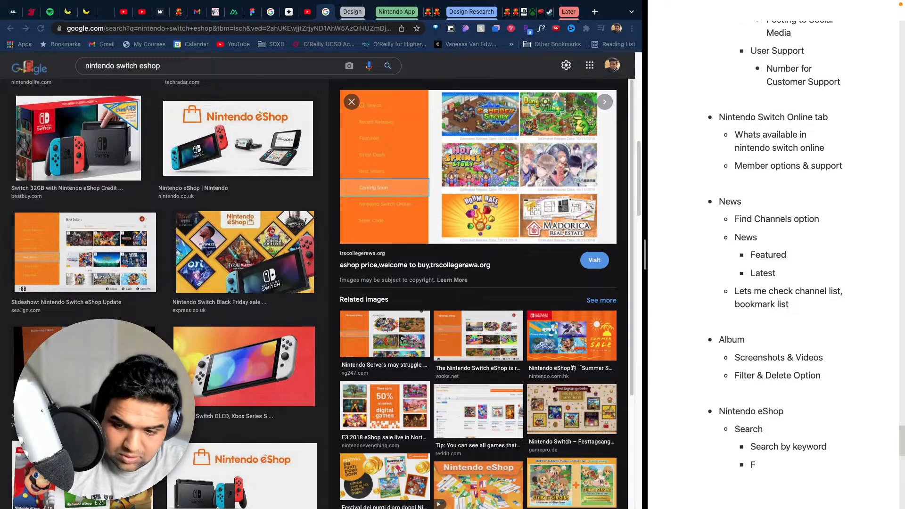
type("ilter O")
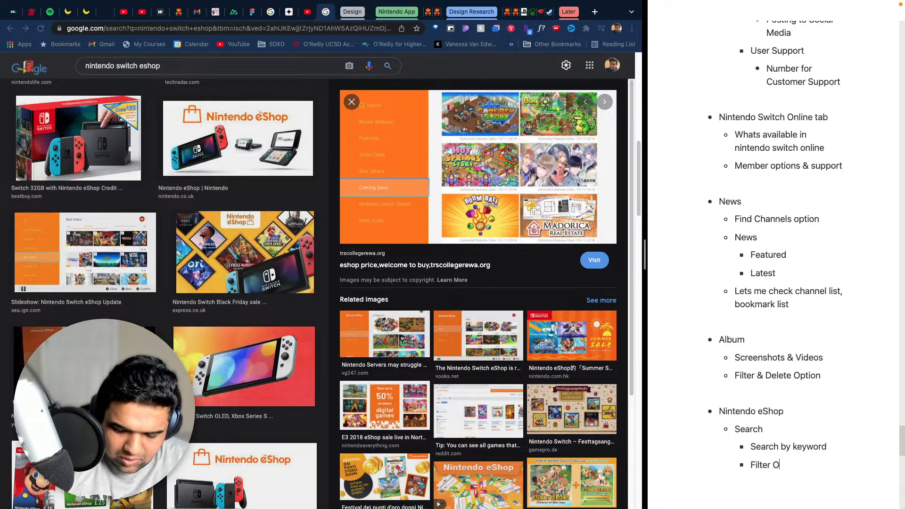
type("ption ()")
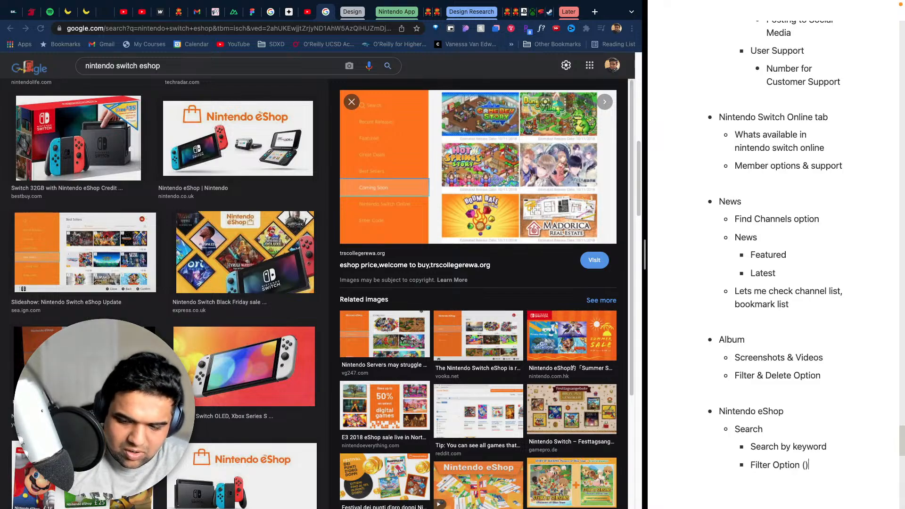
type("genre, pri")
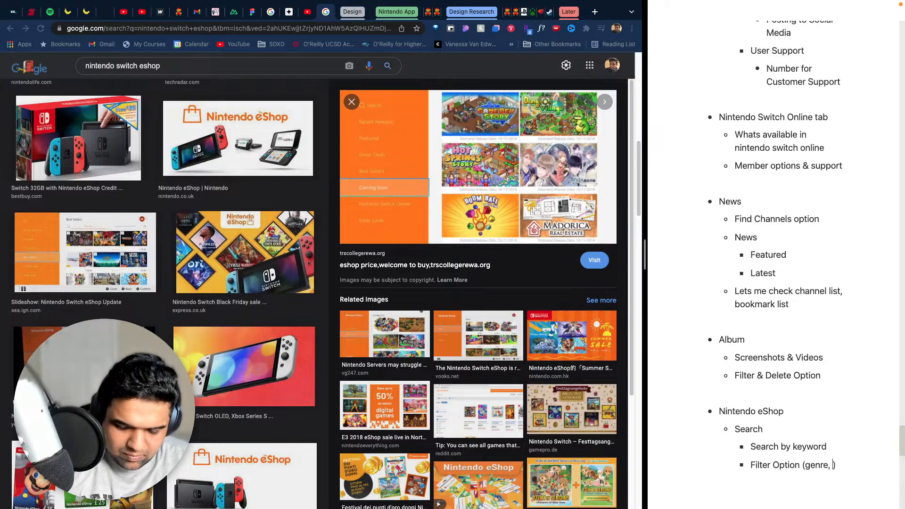
type("ce range, d")
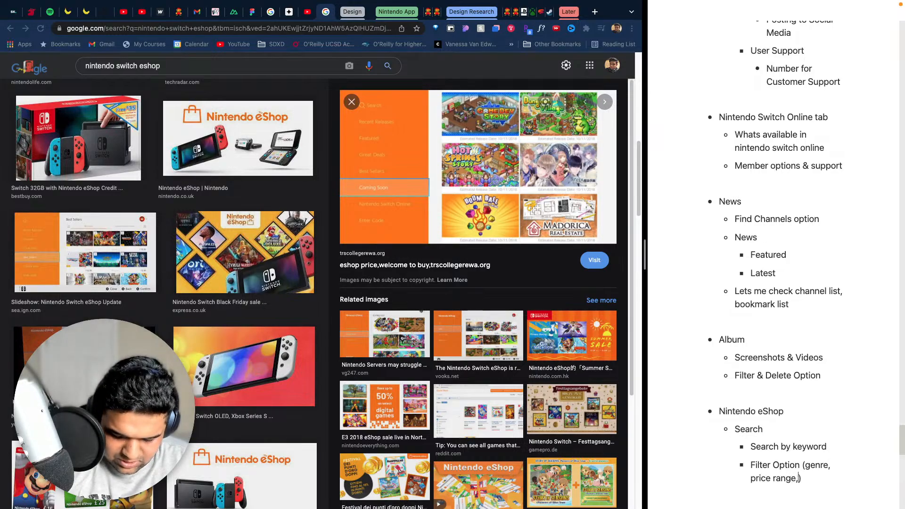
type("ames wit")
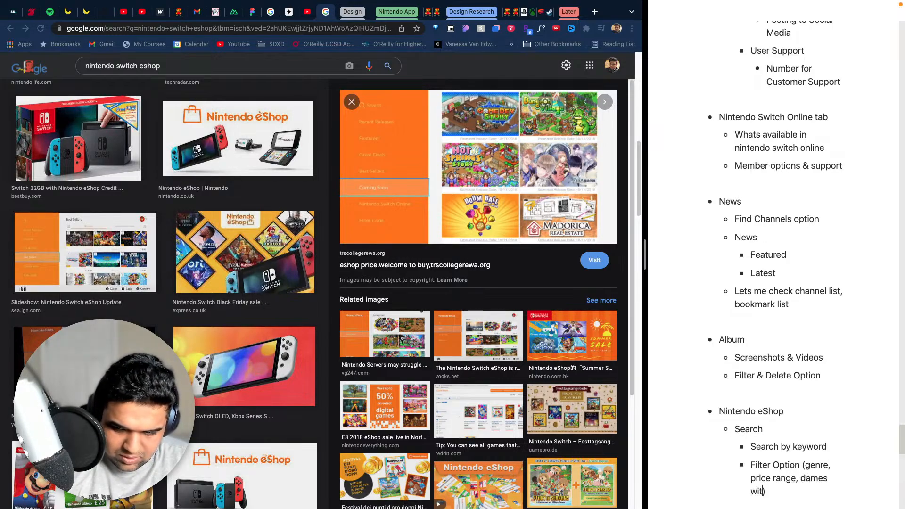
- Extend the parenthesised list in the "Filter Option" sub-bullet with "games with demos, downloadable content"
key("BackSpace")
key("BackSpace")
key("BackSpace")
key("BackSpace")
key("BackSpace")
key("BackSpace")
key("BackSpace")
key("BackSpace")
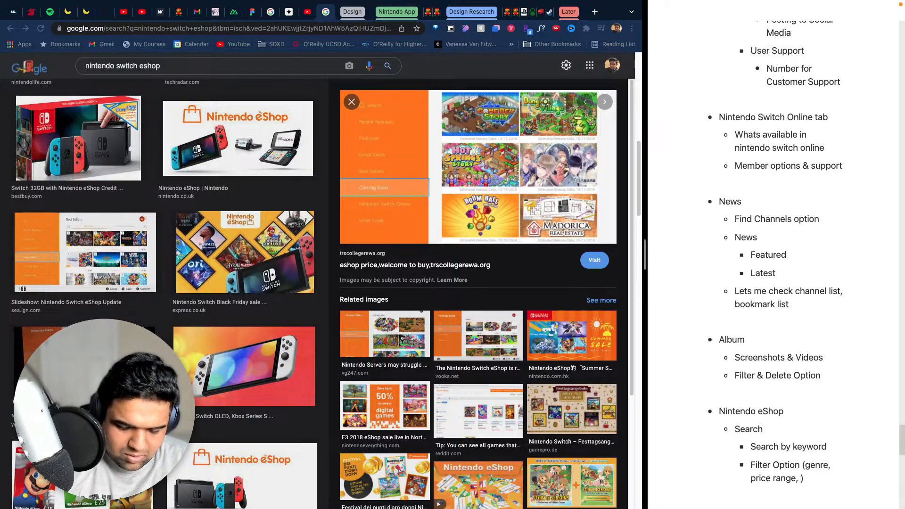
type("games")
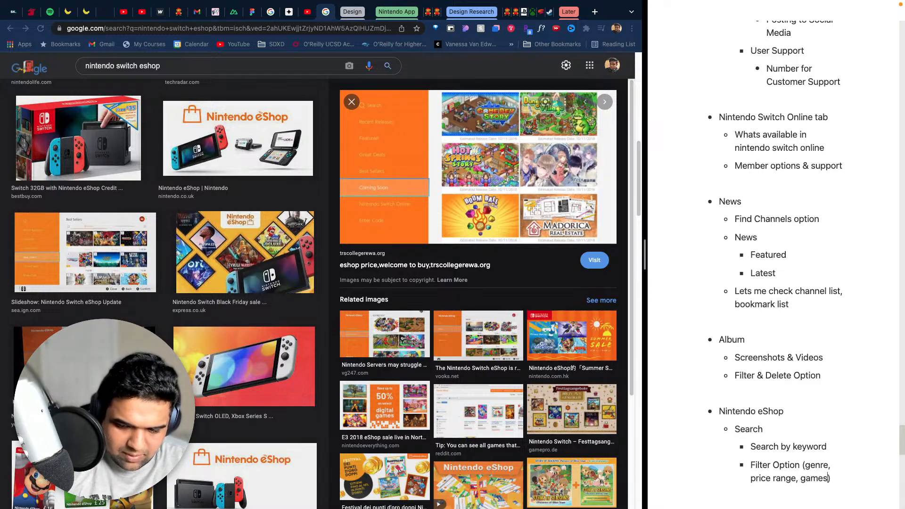
type(" with demos, ")
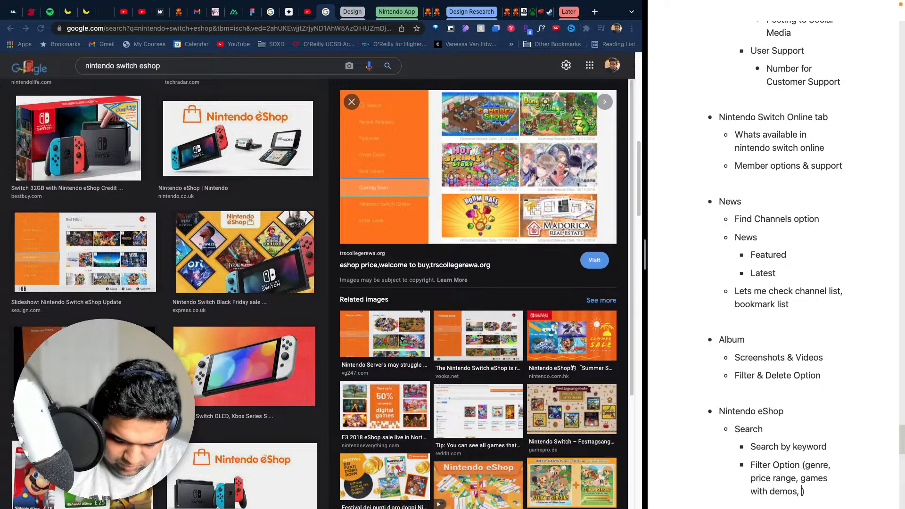
type("downloadabl")
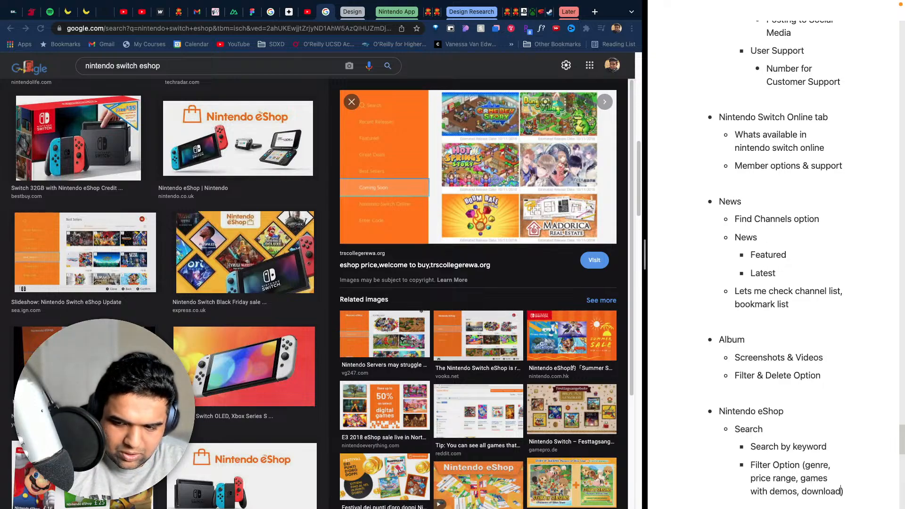
type("e")
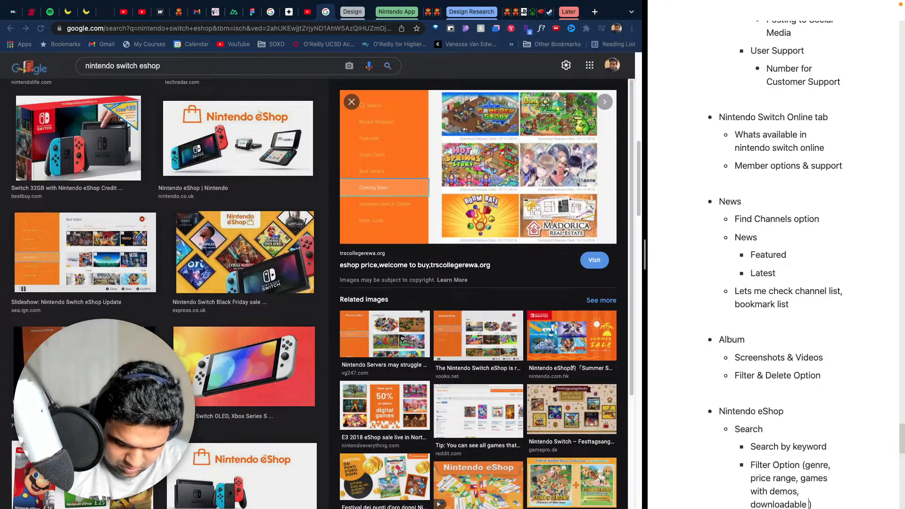
type(" content")
key("Return")
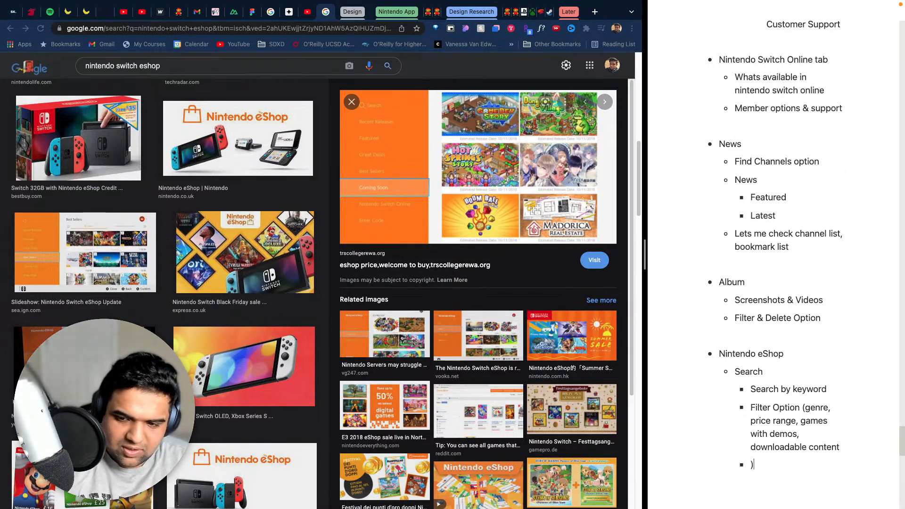
key("BackSpace")
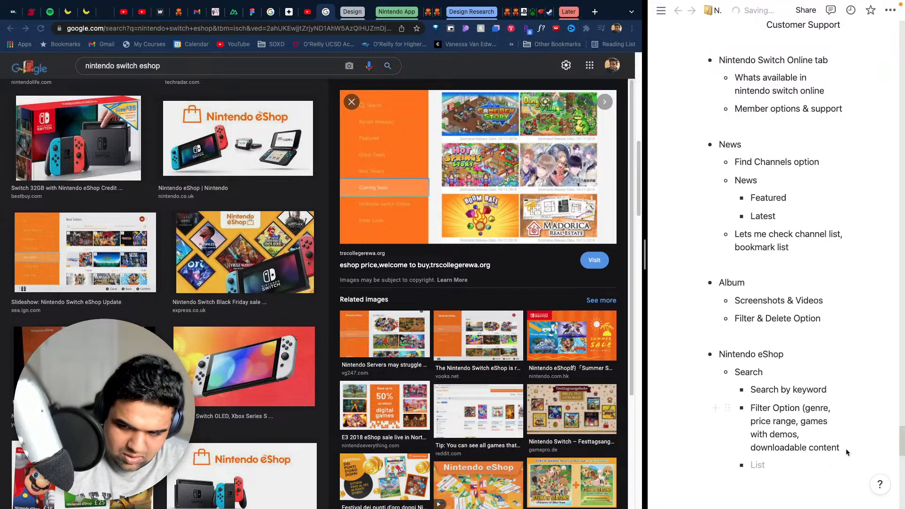
type(")")
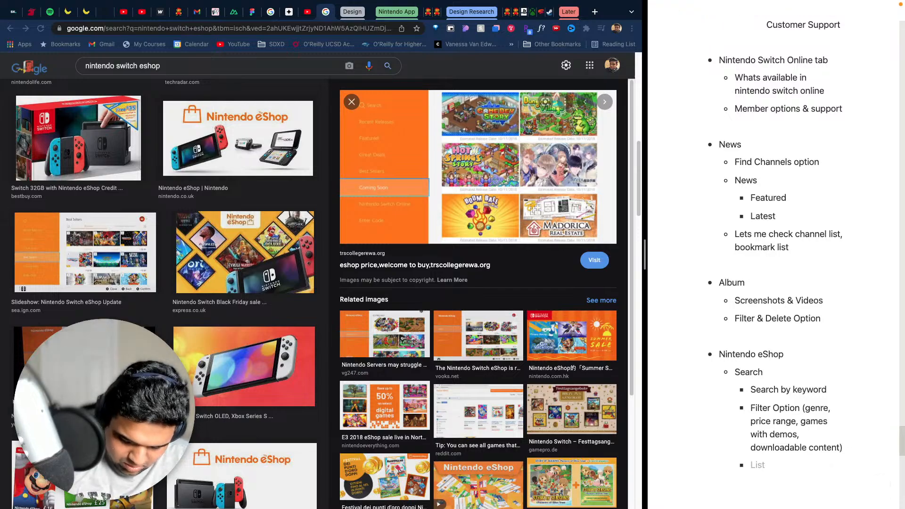
- Remove the empty bullet and append ", and other search filters" inside the parentheses of the "Filter Option" sub-bullet
key("BackSpace")
key("BackSpace")
key("BackSpace")
key("BackSpace")
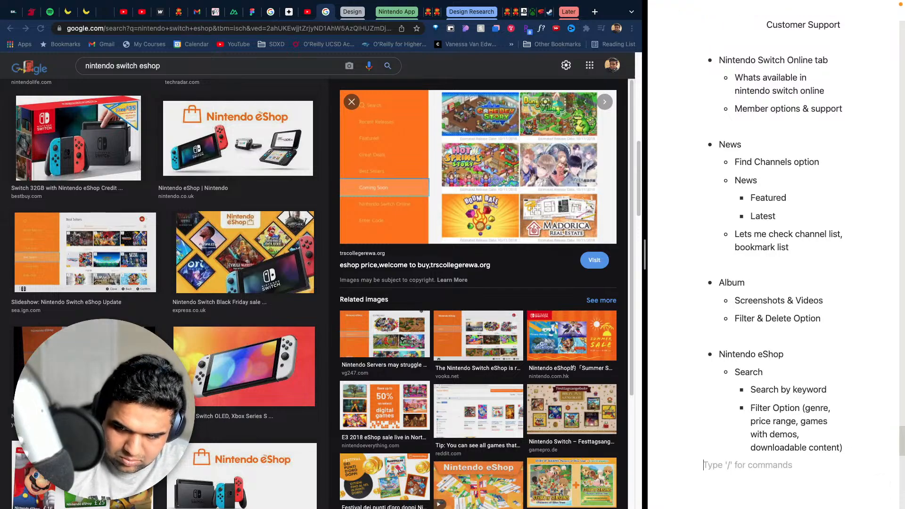
type(", a")
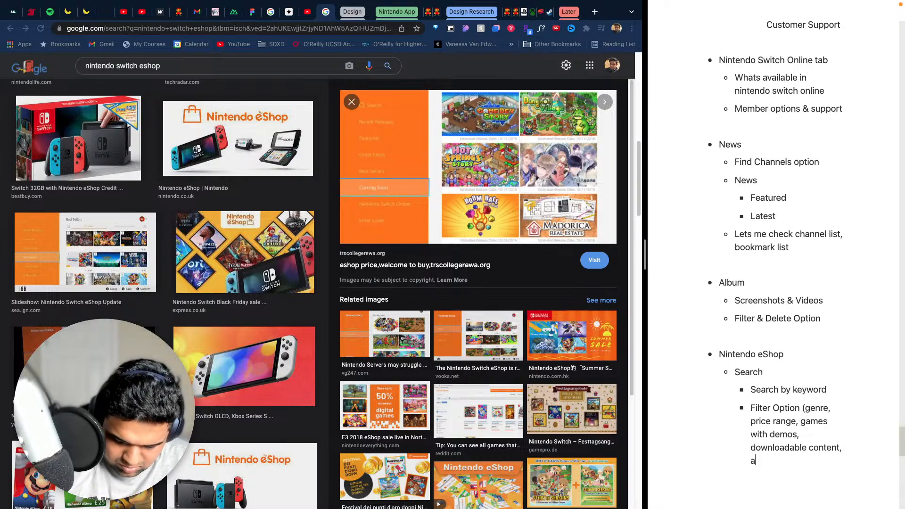
type("nd other sear")
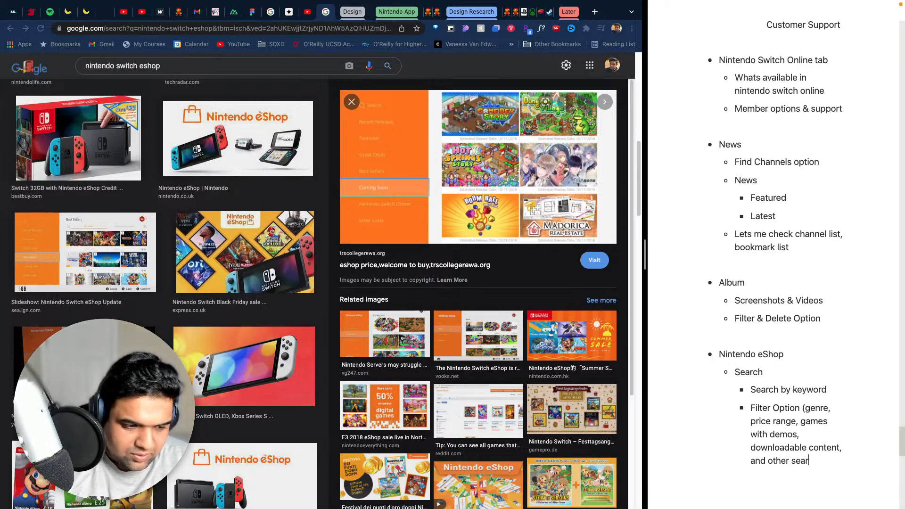
type("ch filters")
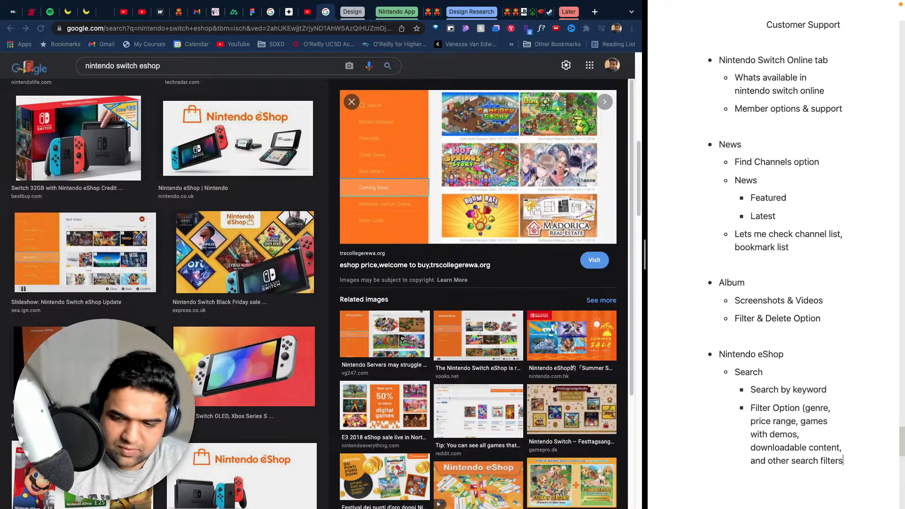
type(")")
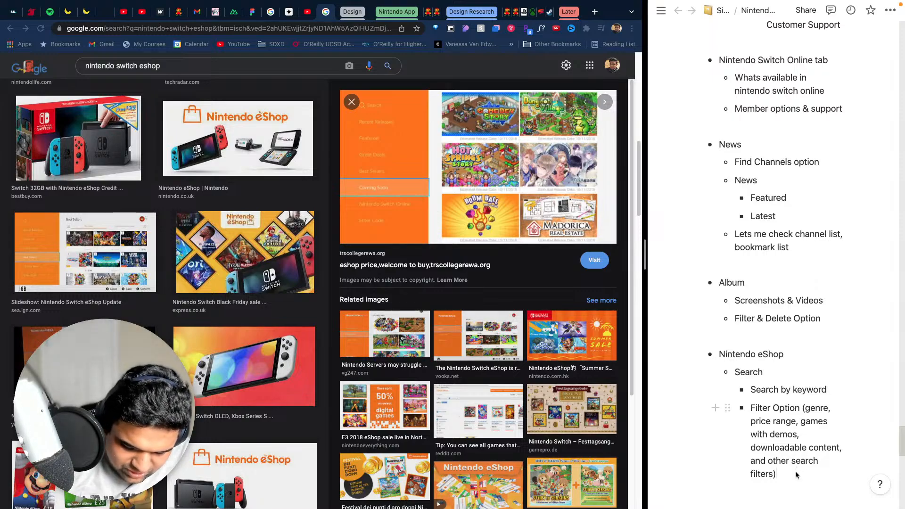
- Insert the nested bullet "My page - Account Information" as the first item under "Nintendo eShop", above "Search"
left_click(785, 355)
key("Return")
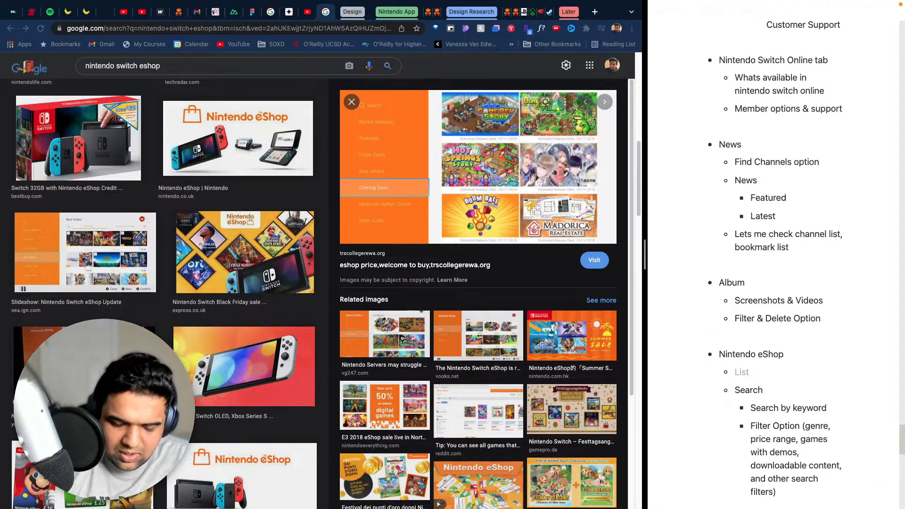
type("My page")
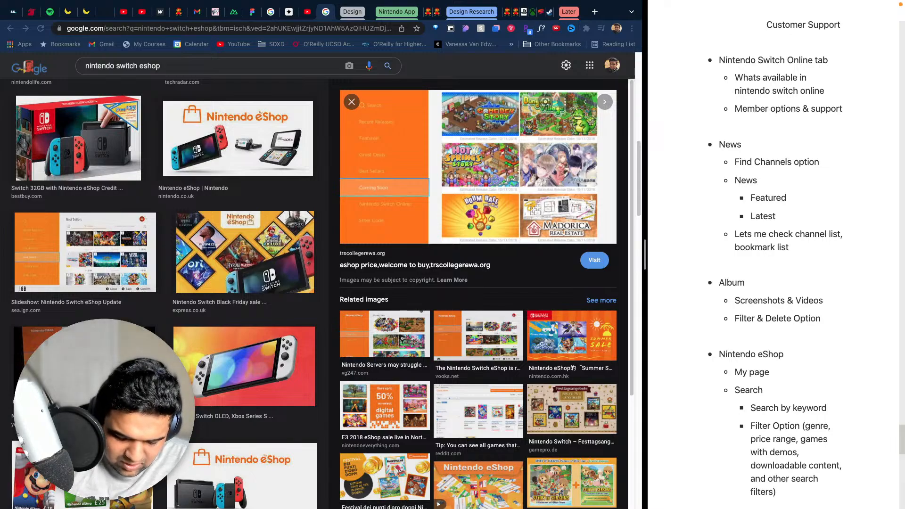
type(" - ")
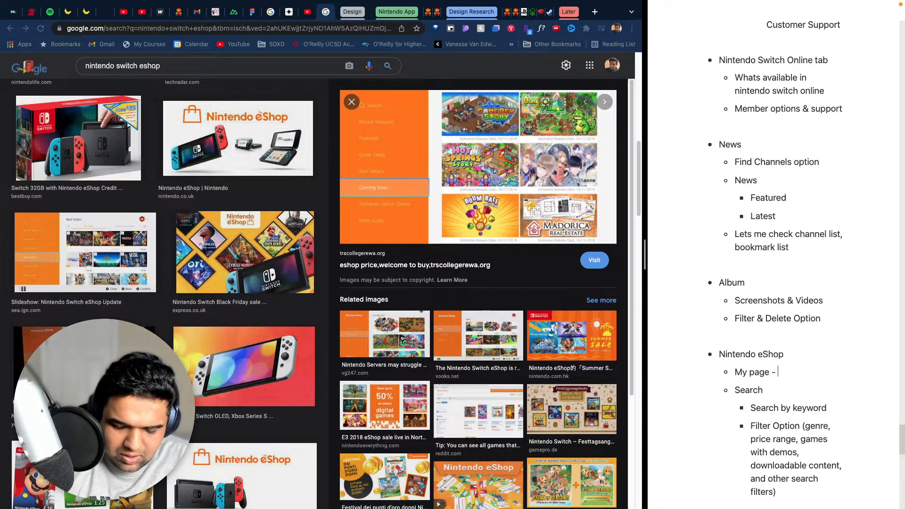
type("Account ")
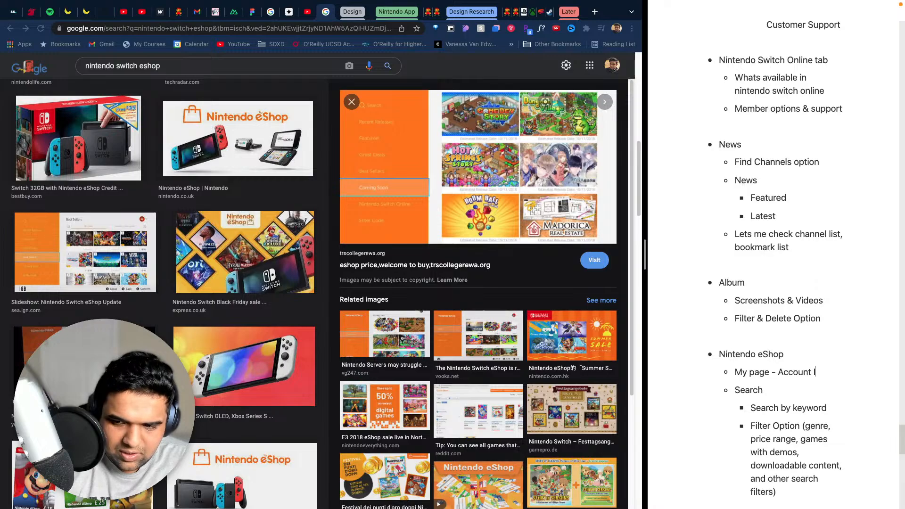
type("Informati")
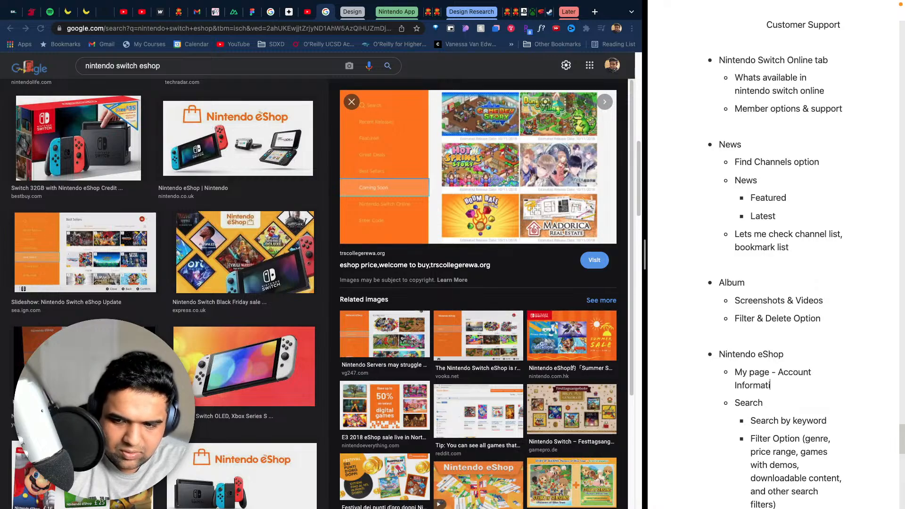
type("on")
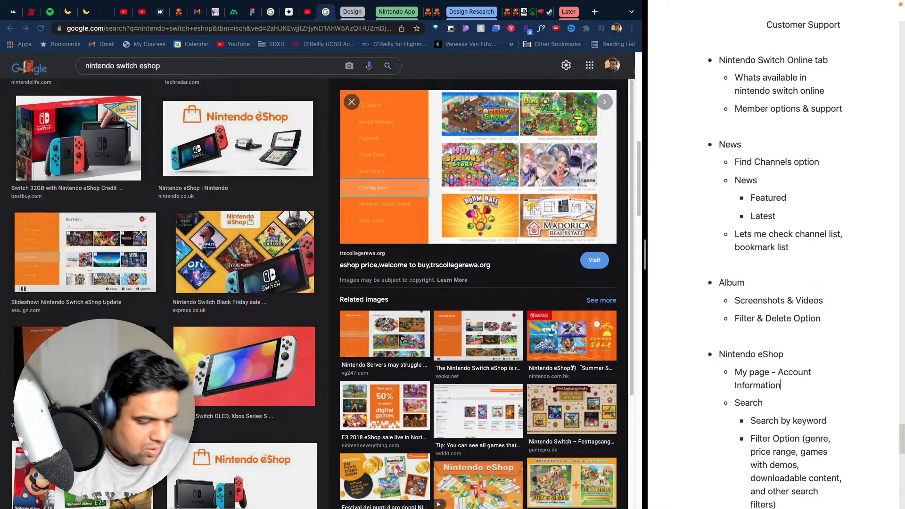
mouse_move(653, 276)
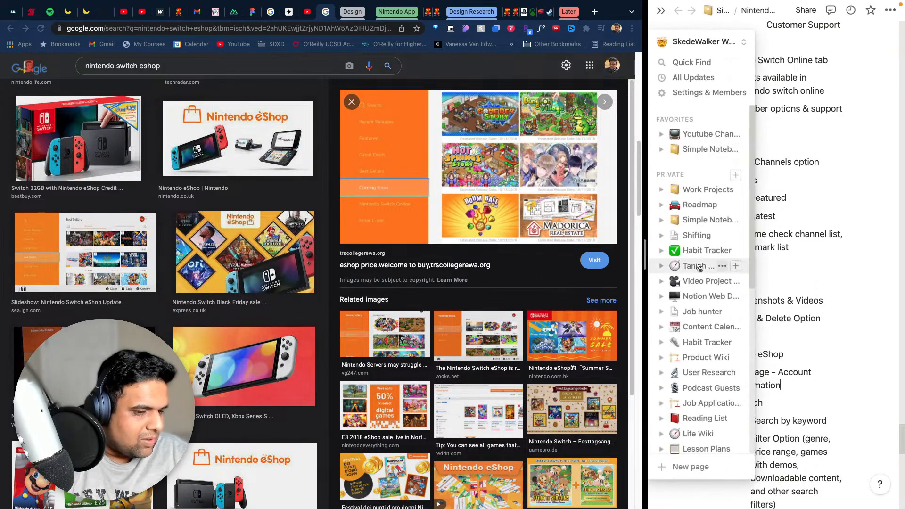
key("ctrl+Left")
key("ctrl+Right")
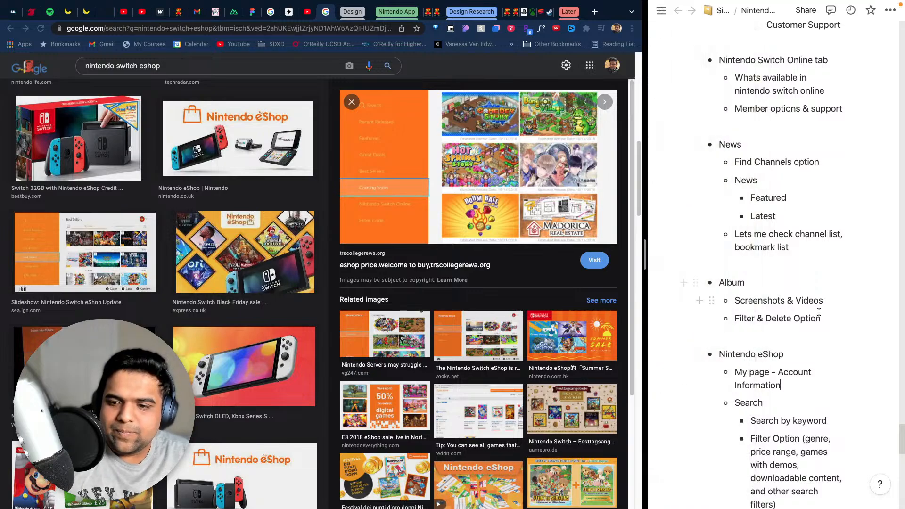
- Add the nested sub-bullet "User Name" beneath "My page - Account Information" in the Nintendo eShop notes
scroll(820, 400, "down", 5)
scroll(822, 283, "up", 1)
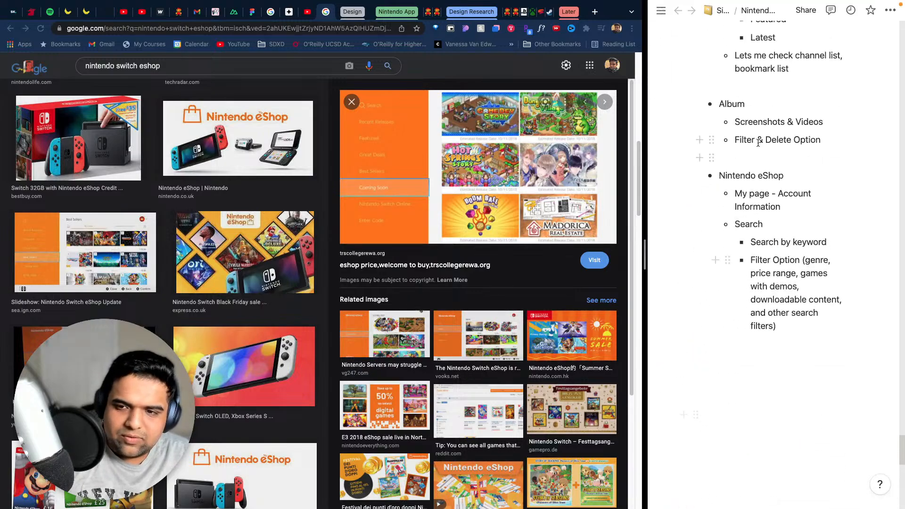
left_click(821, 194)
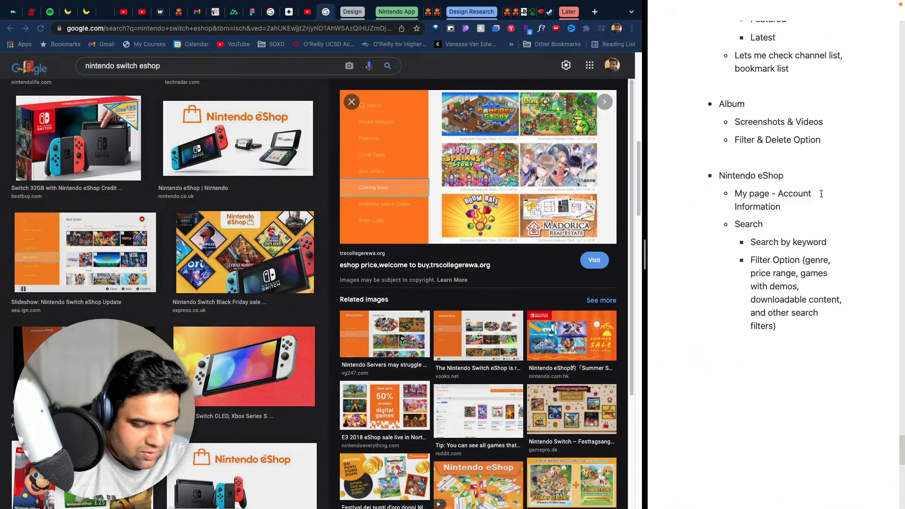
key("BackSpace")
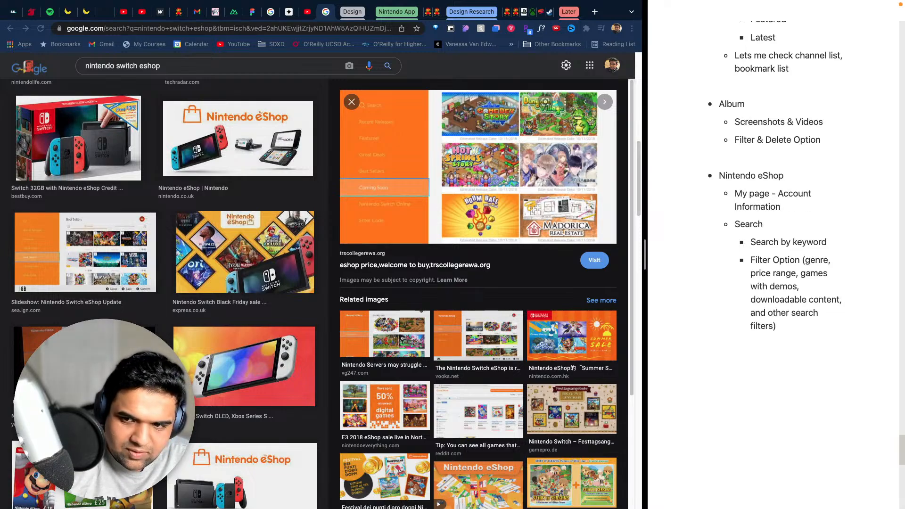
key("BackSpace")
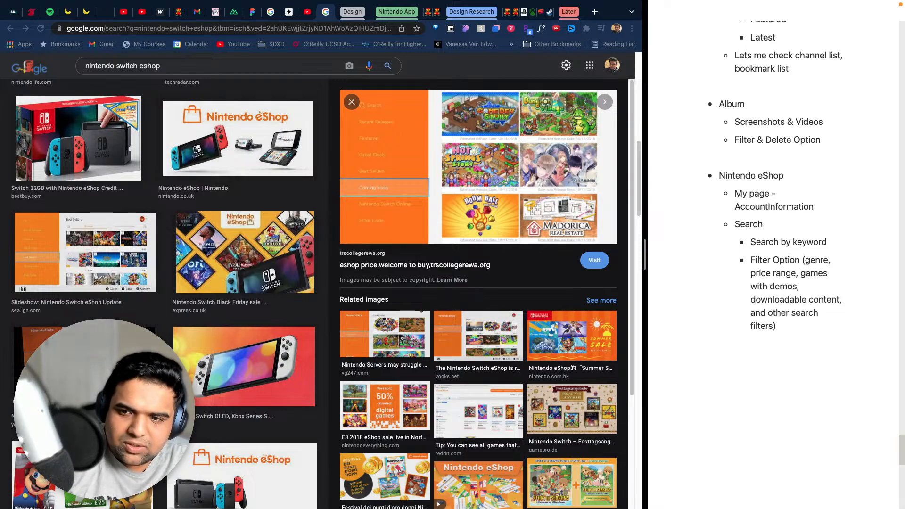
key("Return")
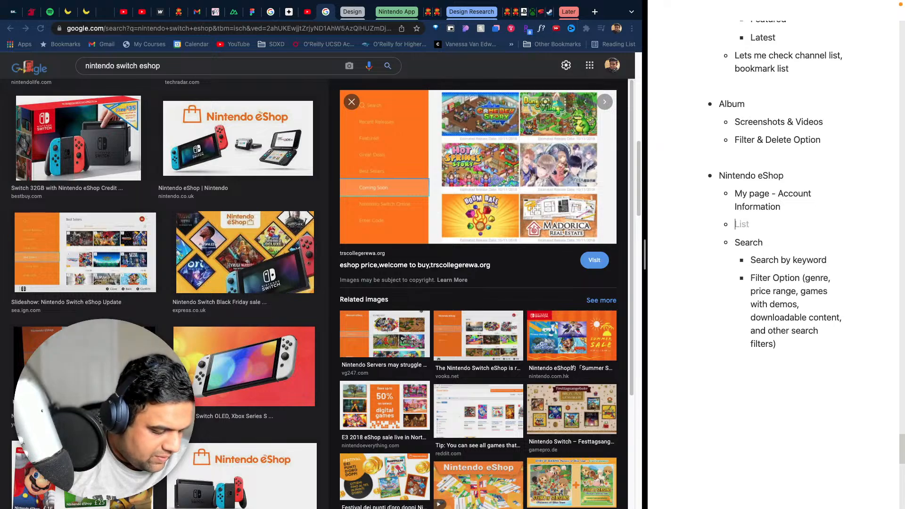
key("Tab")
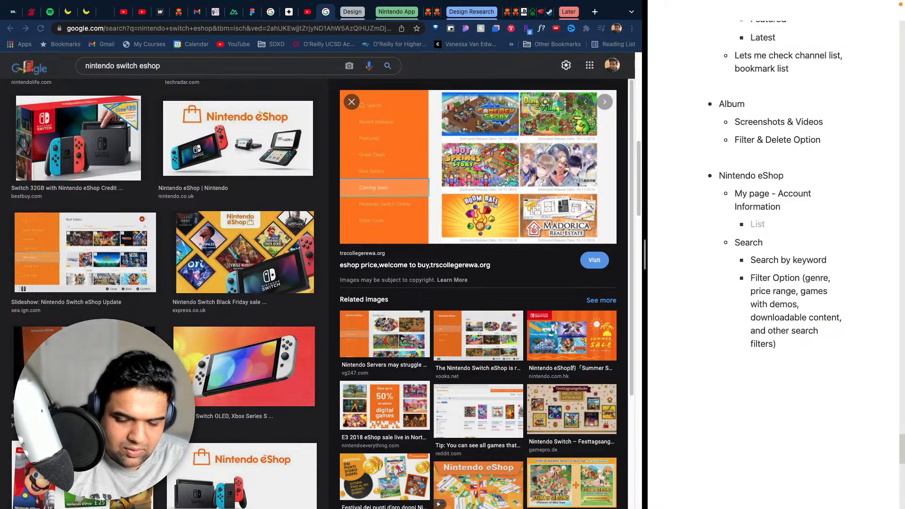
type("User Name")
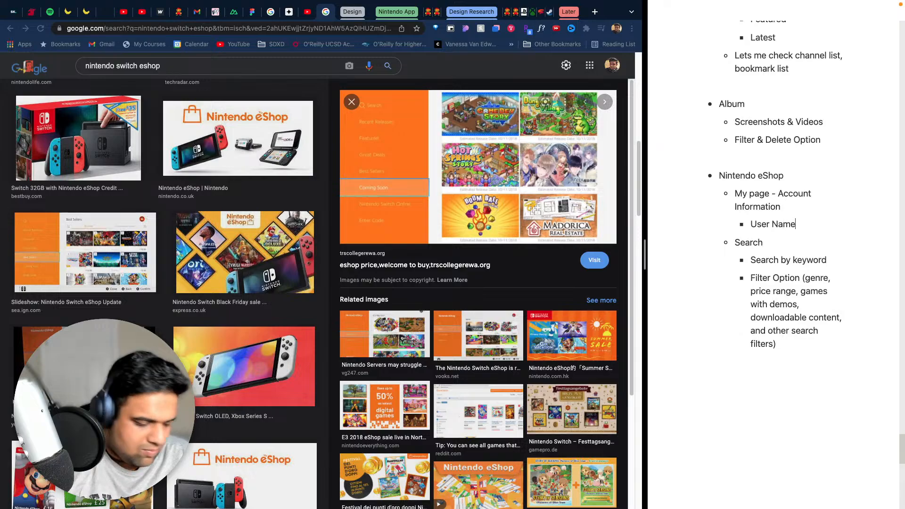
type(" + ")
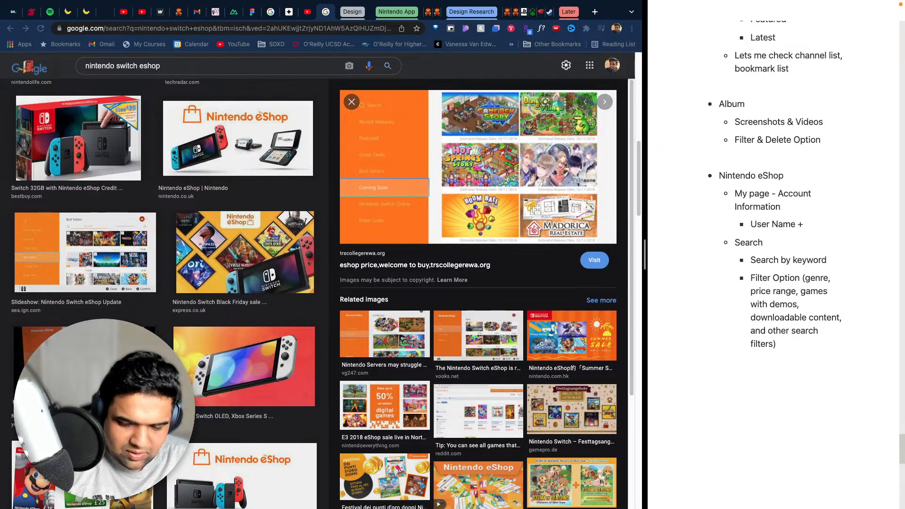
type("Email")
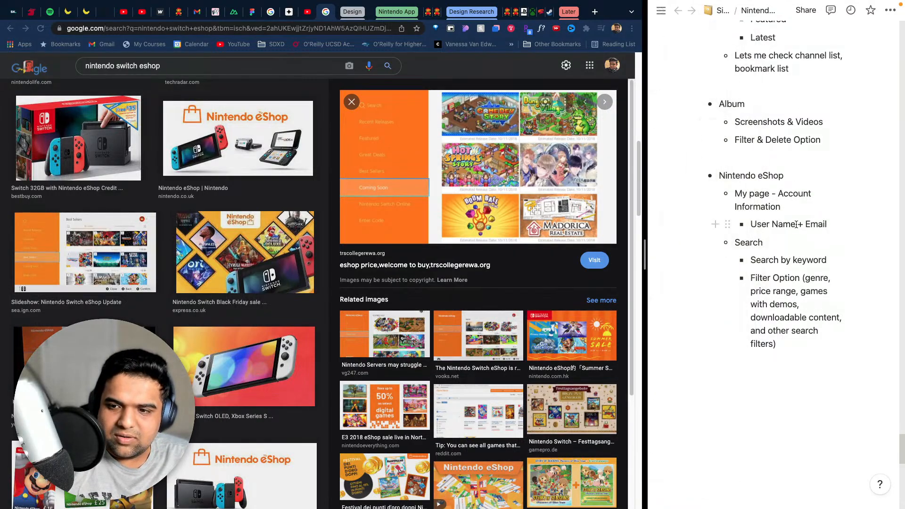
- Change the "User Name" sub-bullet under "My page - Account Information" to read "User's Name + Email"
left_click(769, 223)
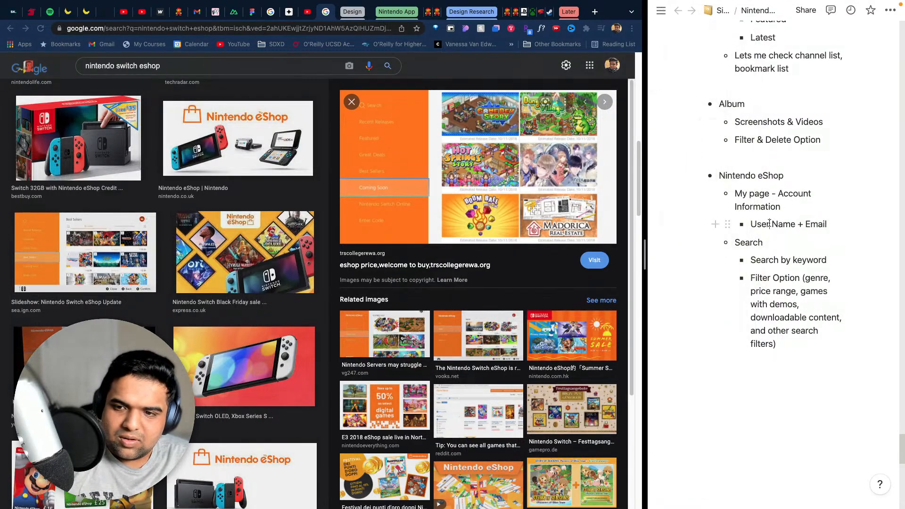
type("'s")
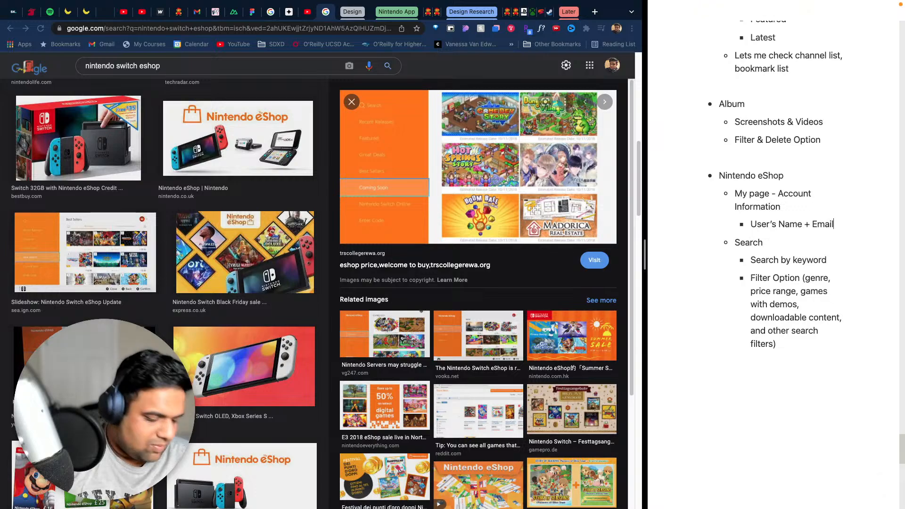
- Add the nested bullet "Available Funds" one level beneath "User's Name + Email" in the Nintendo eShop notes
key("Return")
key("Tab")
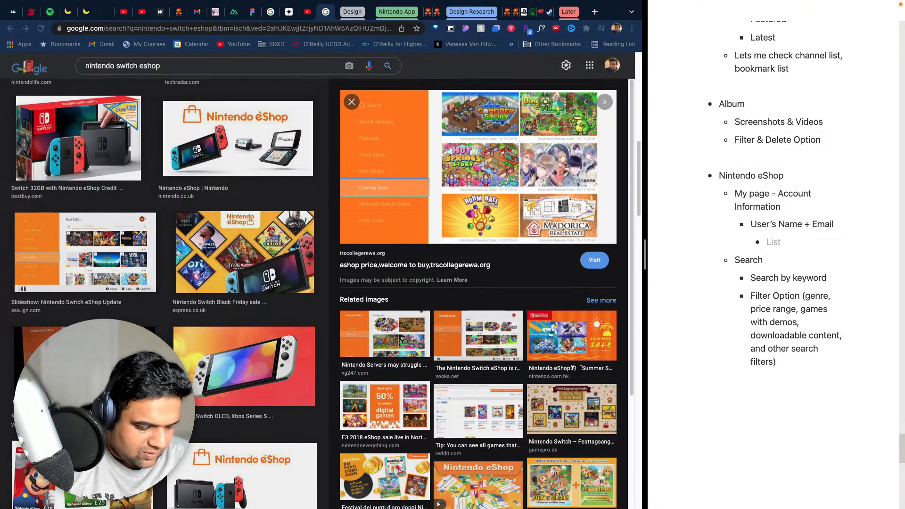
type("Avail")
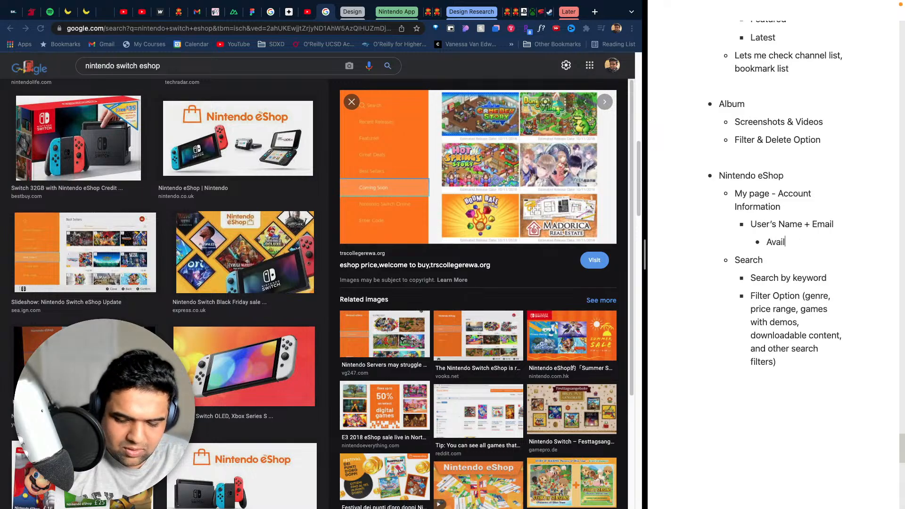
type("avl")
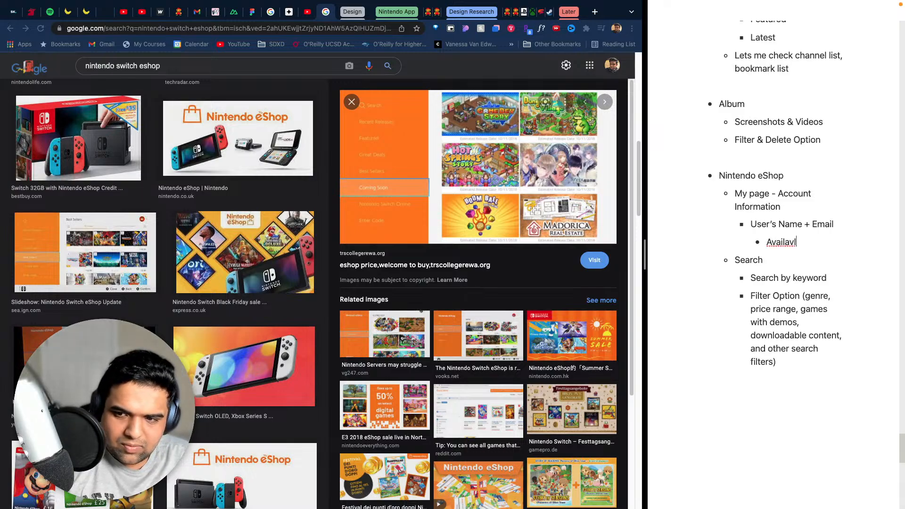
key("BackSpace")
key("BackSpace")
type("ble Fun")
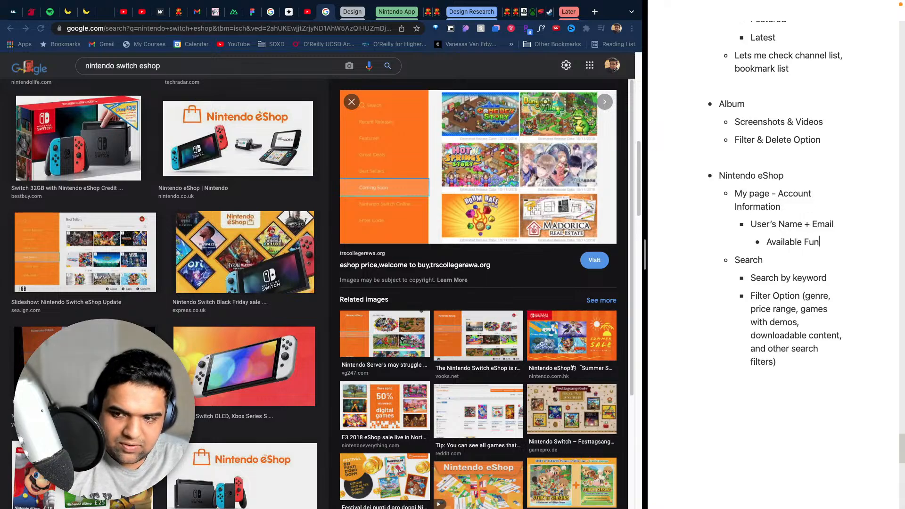
type("ds")
- Add the bullet "Available Gold Points" below "Available Funds" at the same level
key("Return")
type("Ava")
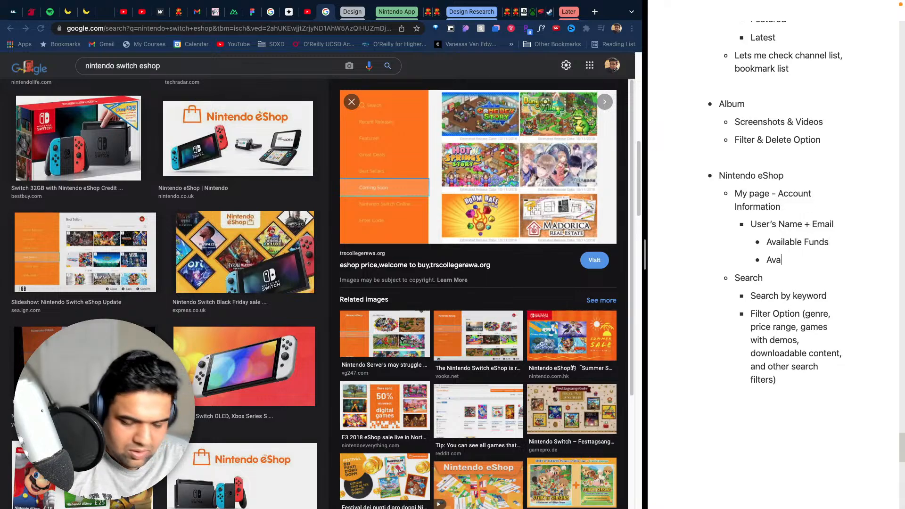
type("ilablanl")
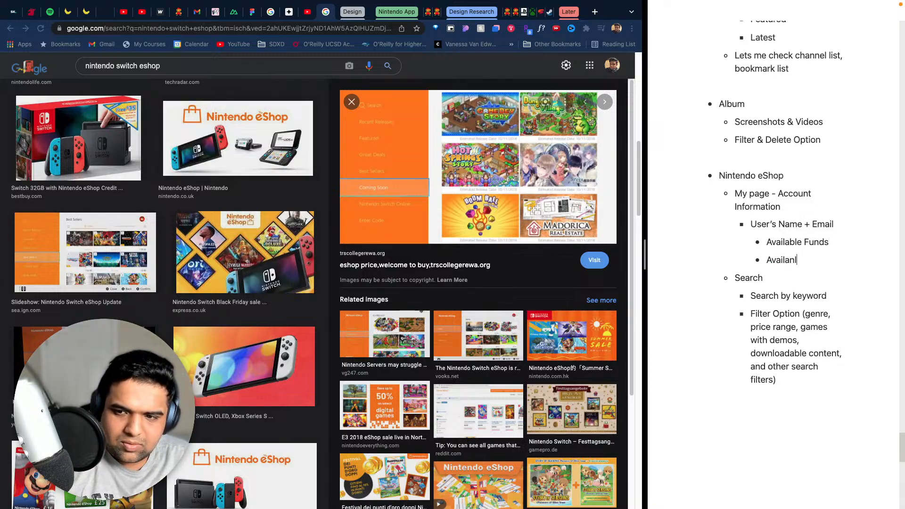
key("BackSpace")
type("ble")
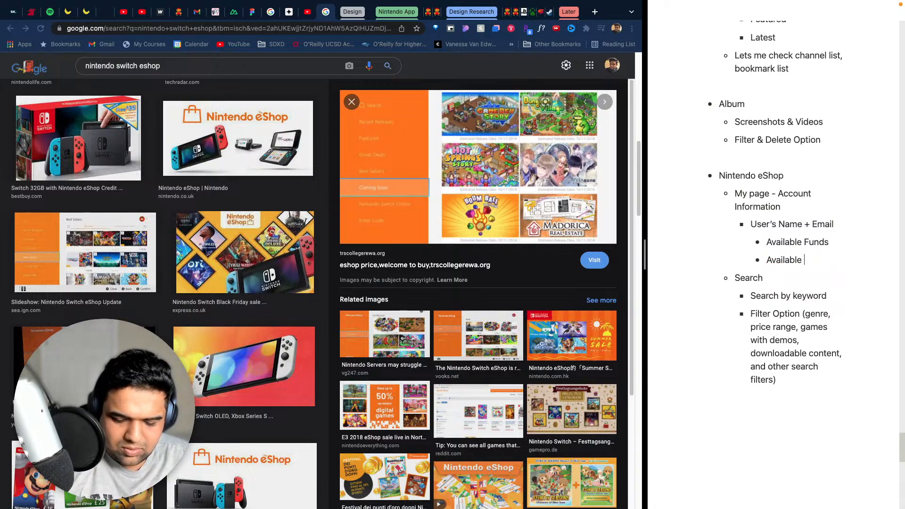
type(" Gold Points")
- Add the bullets "Credit Card Info" and "Paypal Account" below "Available Gold Points"
key("Return")
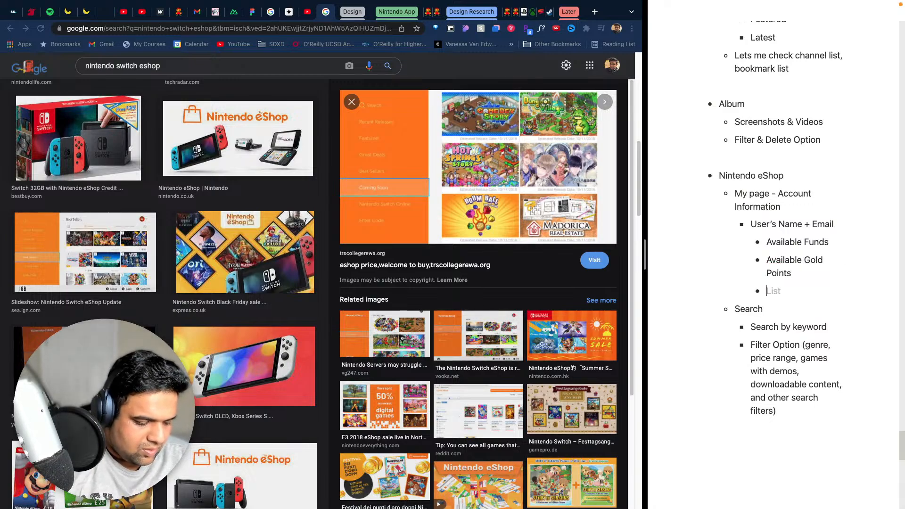
type("Credit ")
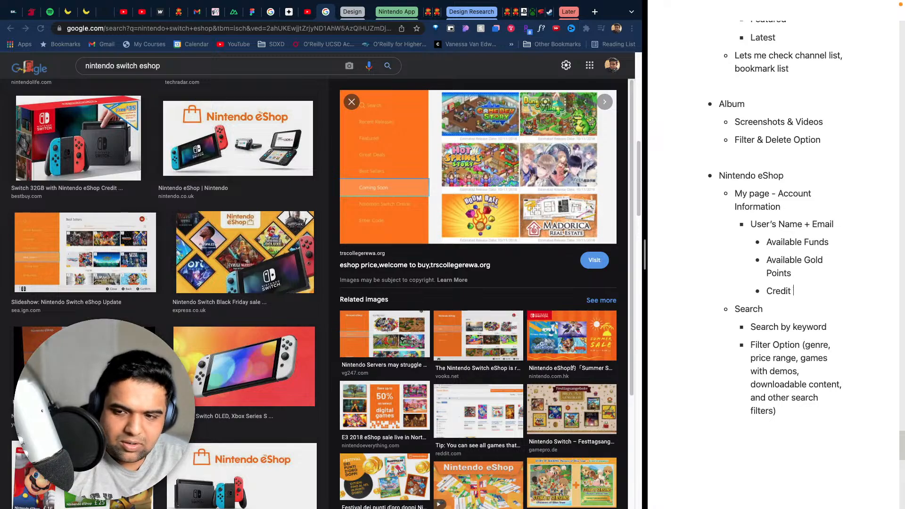
type("Card Info")
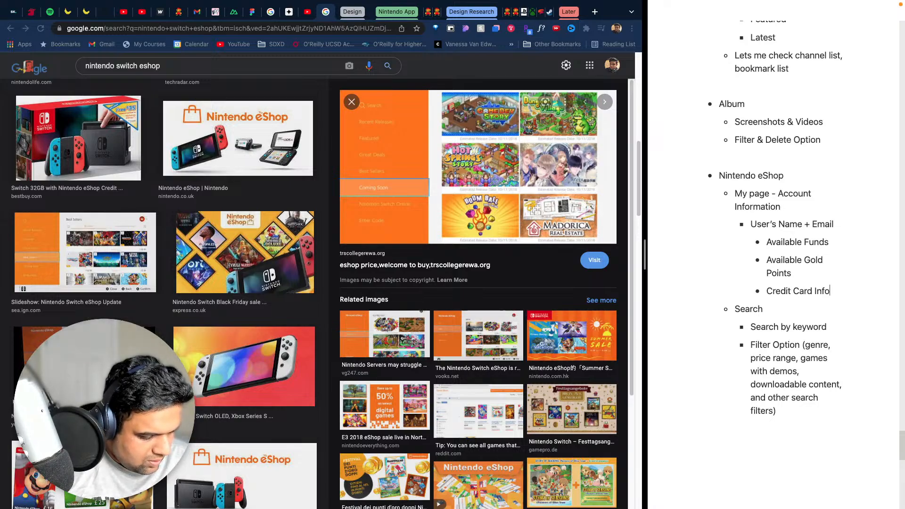
key("Return")
type("Pa")
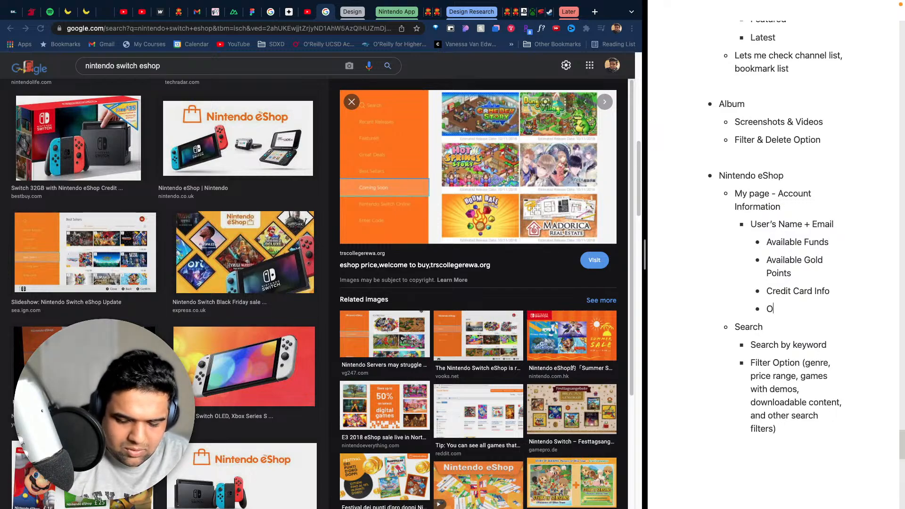
type("ypa")
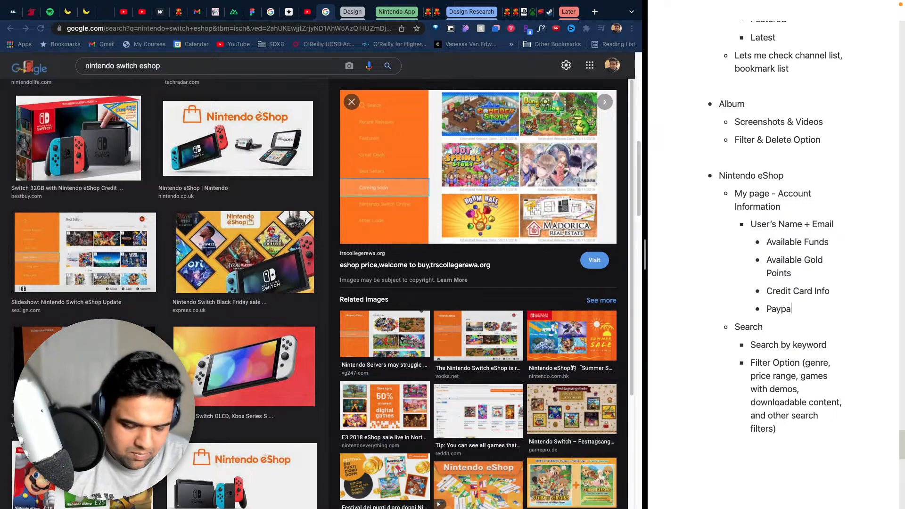
type("l Account")
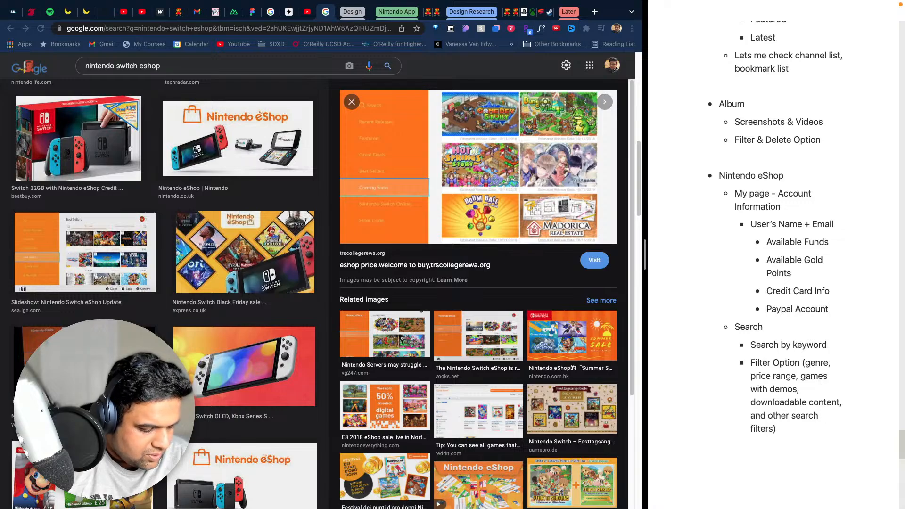
- Add the bullet "Payment Method for automatic renewal / pre-orders" below "Paypal Account"
key("Return")
type("Pau")
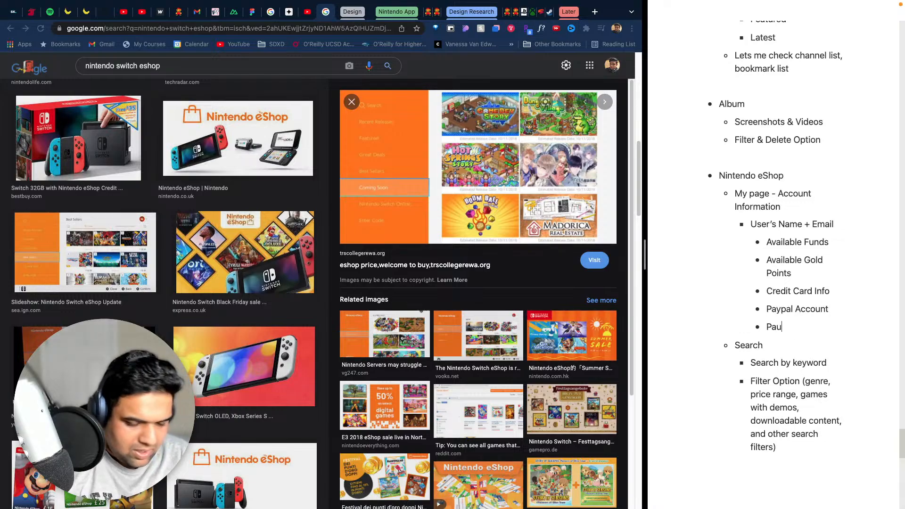
key("BackSpace")
type("yment ")
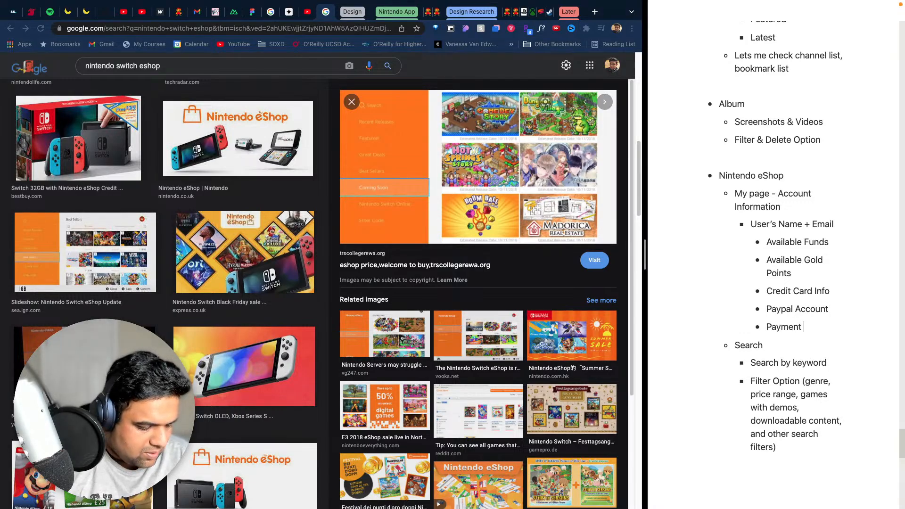
type("Methods")
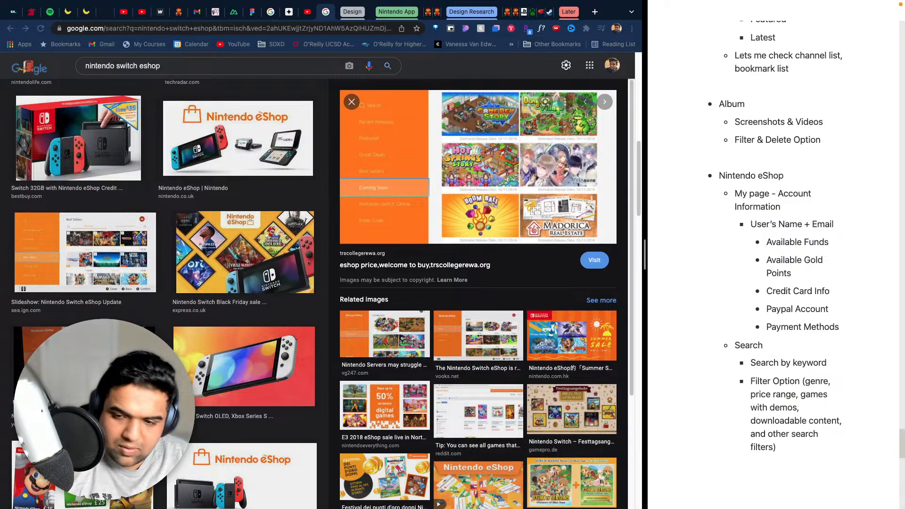
key("BackSpace")
type("for ")
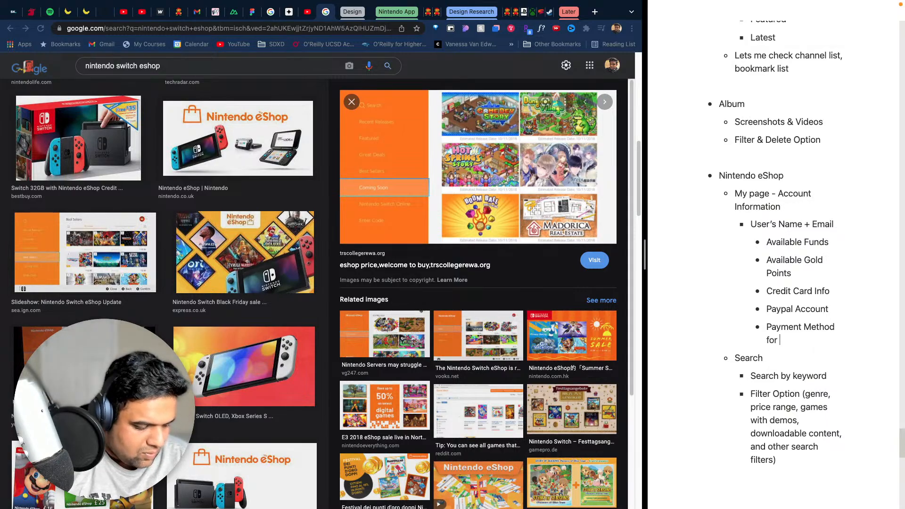
type("automatic ")
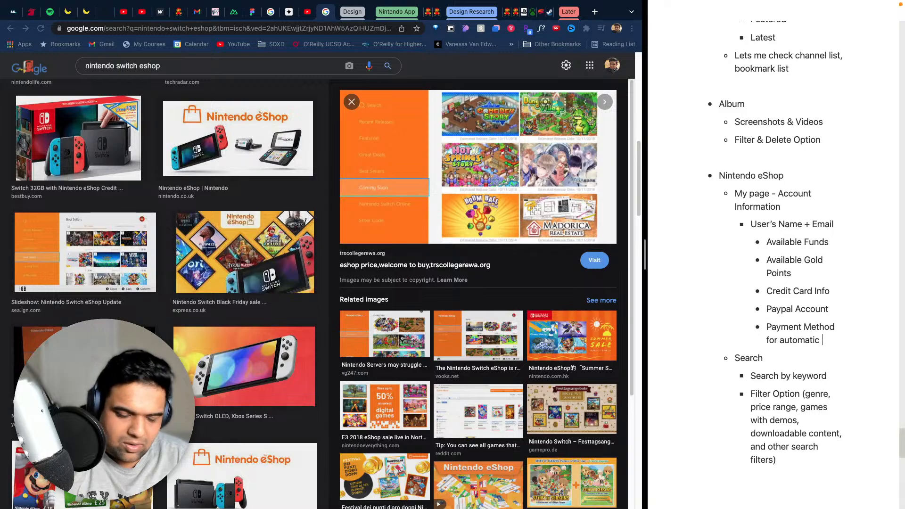
type("re")
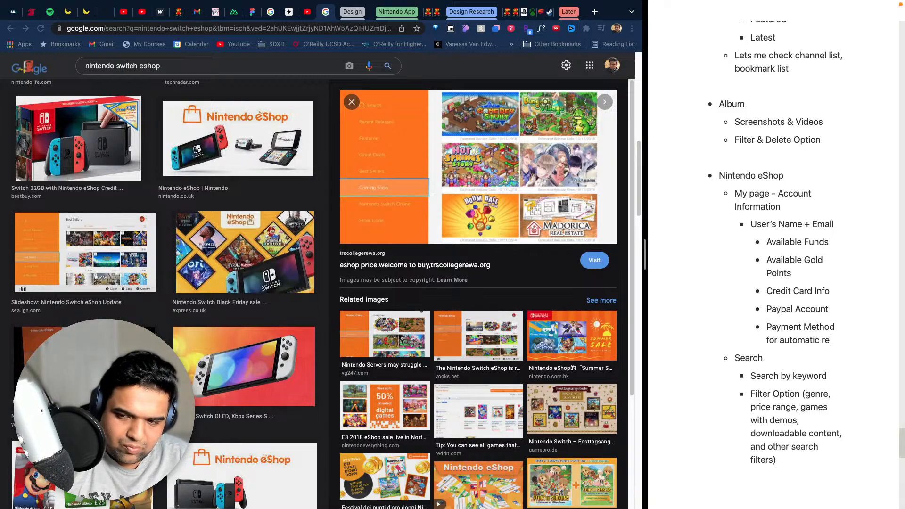
type("newal")
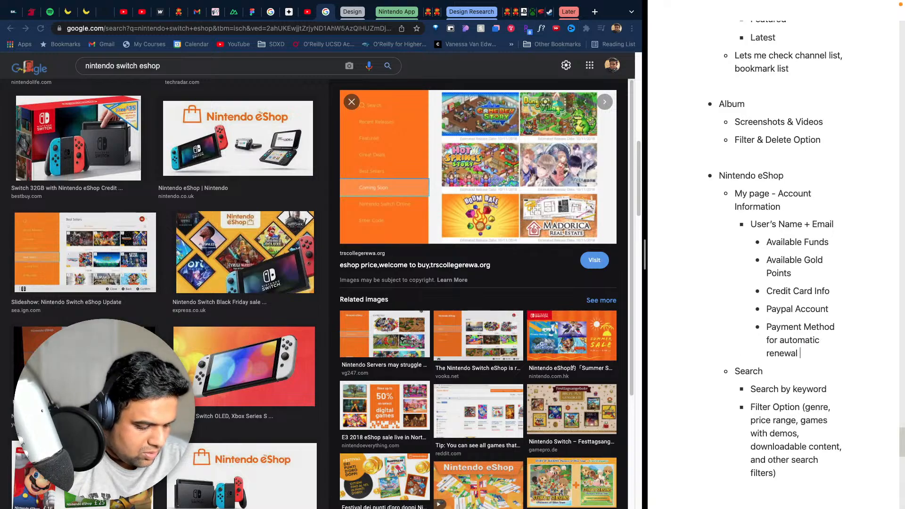
type(" / pre")
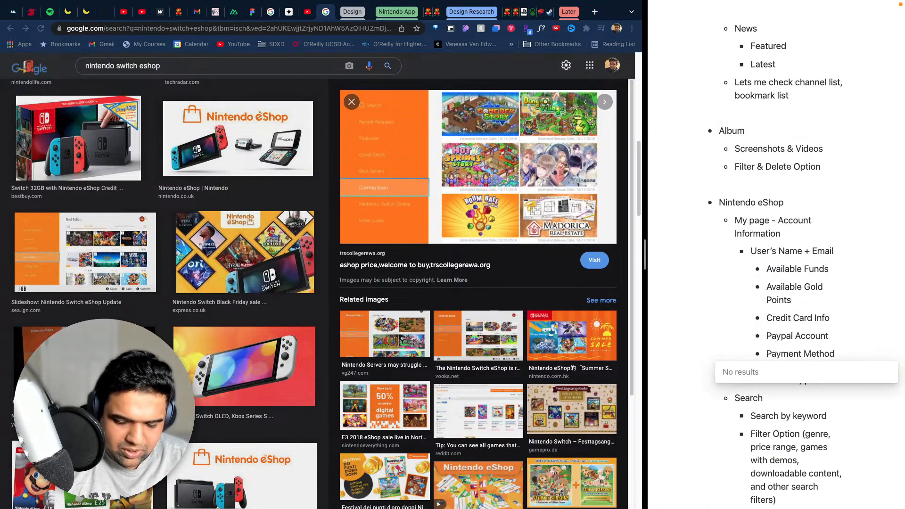
type("-ordersL")
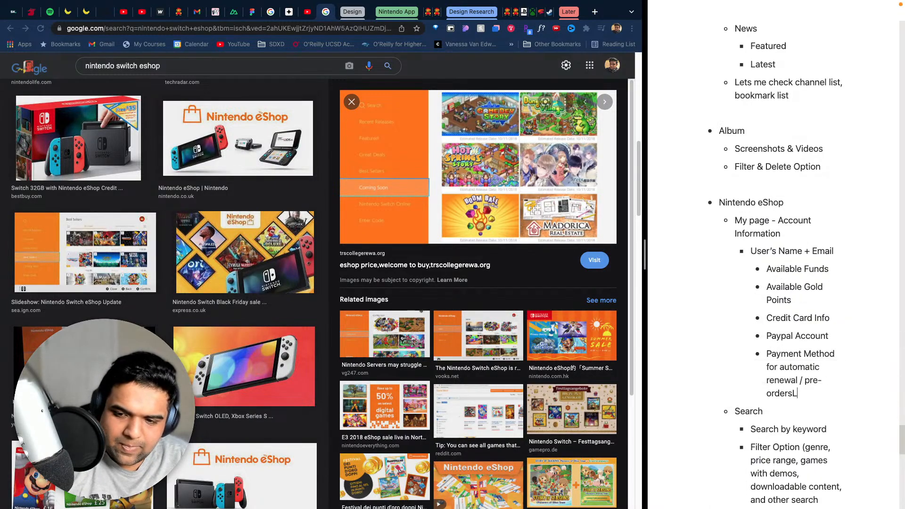
key("BackSpace")
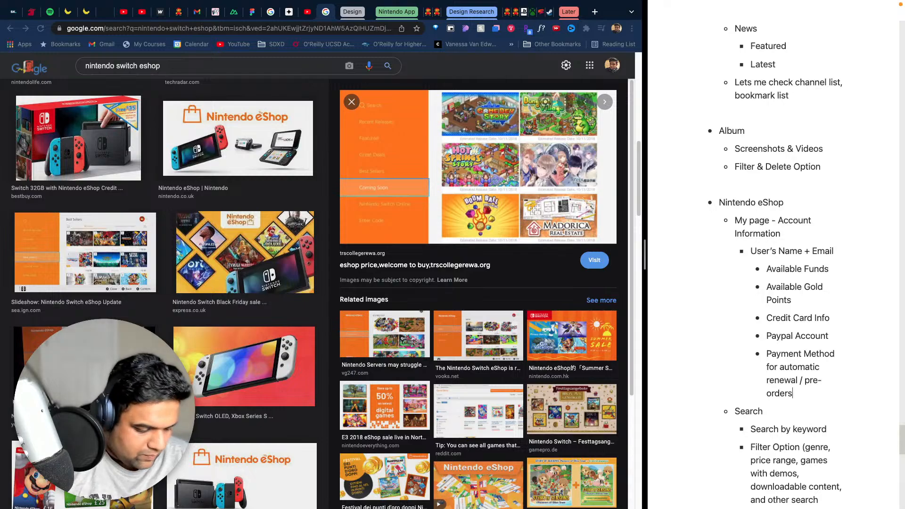
- Add the bullet "Location Settings" below the payment method bullet in the account information list
key("Return")
type("L")
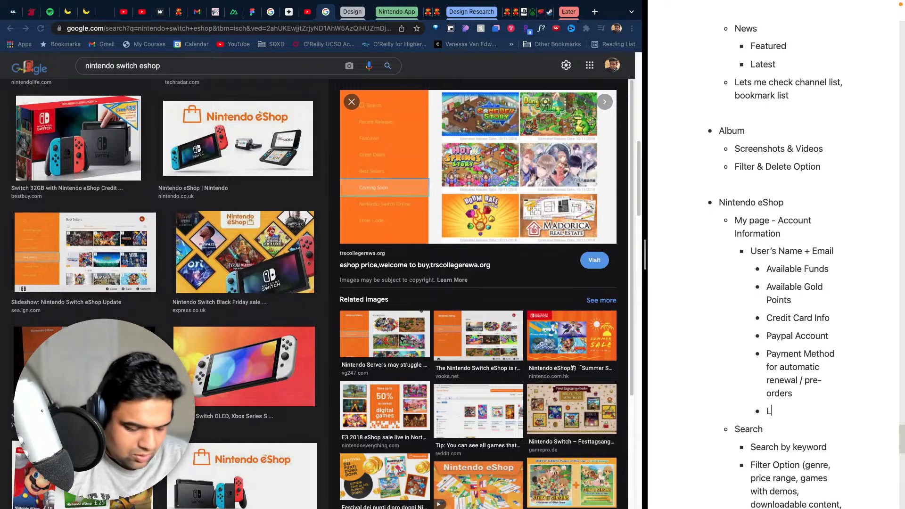
type("ocation Settings")
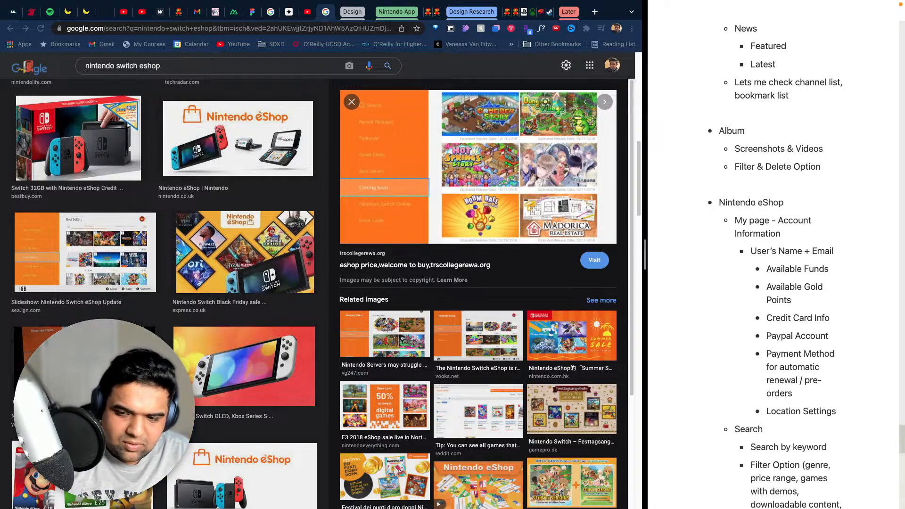
- Add the bullet "Password-Entry Settings" below "Location Settings"
key("Return")
type("Pas")
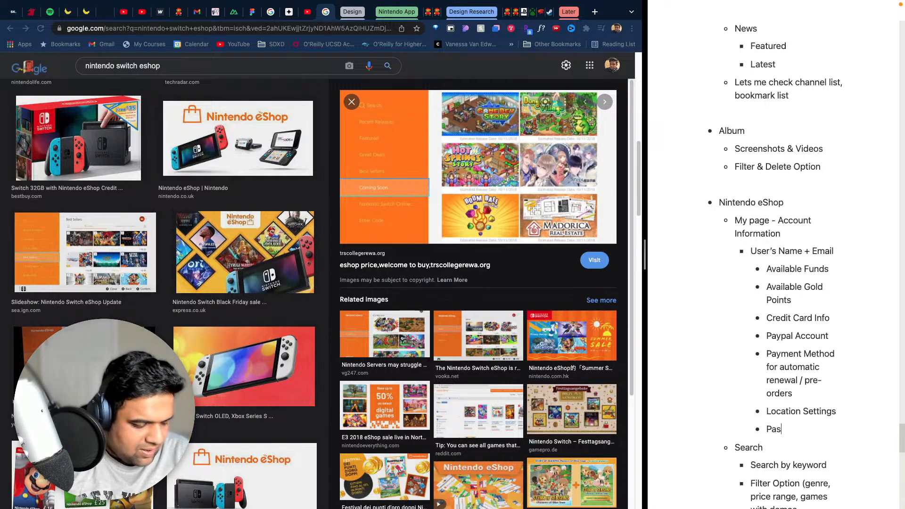
type("sword Ed En")
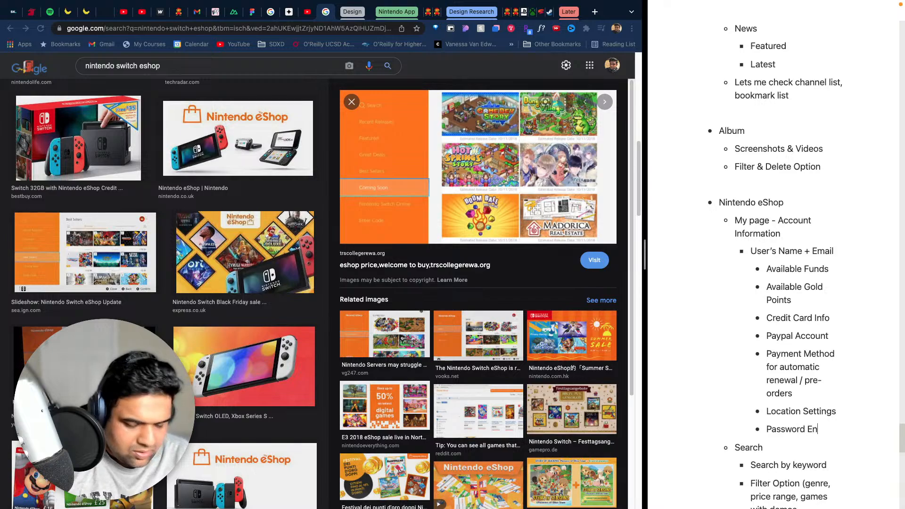
key("BackSpace")
key("BackSpace")
key("BackSpace")
type("-Ent")
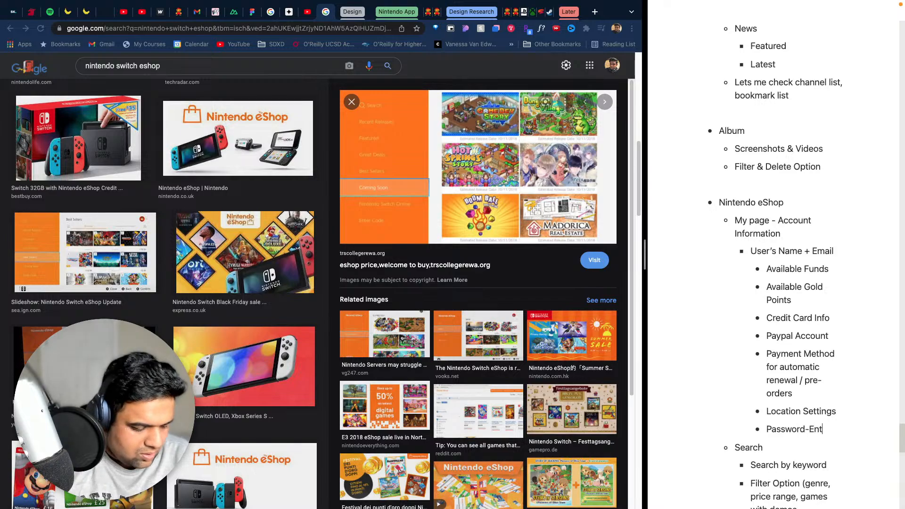
type("ry Settings")
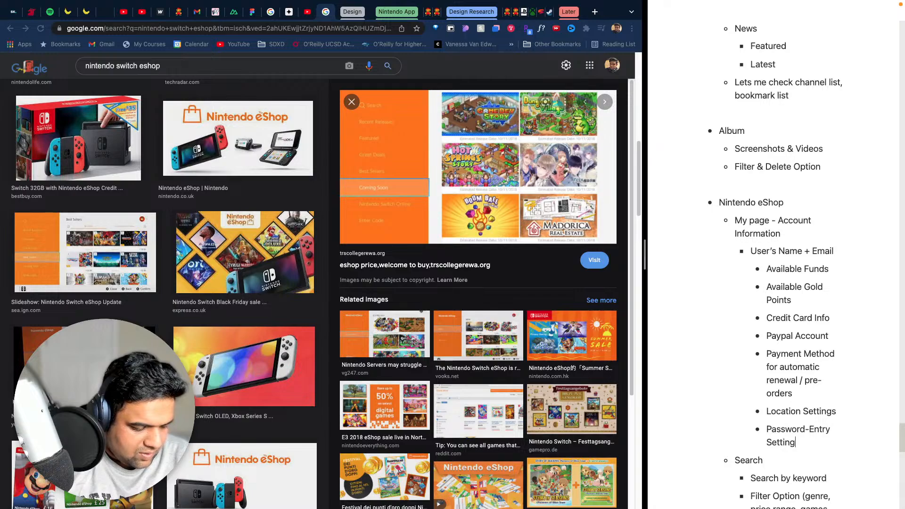
- Add the bullet "Primary Console" below "Password-Entry Settings" in the account information list
key("Return")
type("Primary")
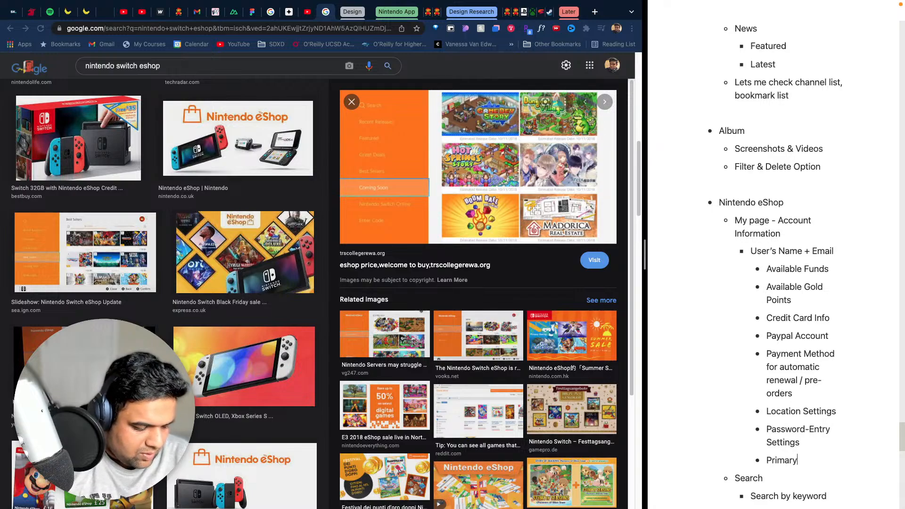
type(" DConso")
key("BackSpace")
key("BackSpace")
key("BackSpace")
key("BackSpace")
key("BackSpace")
key("BackSpace")
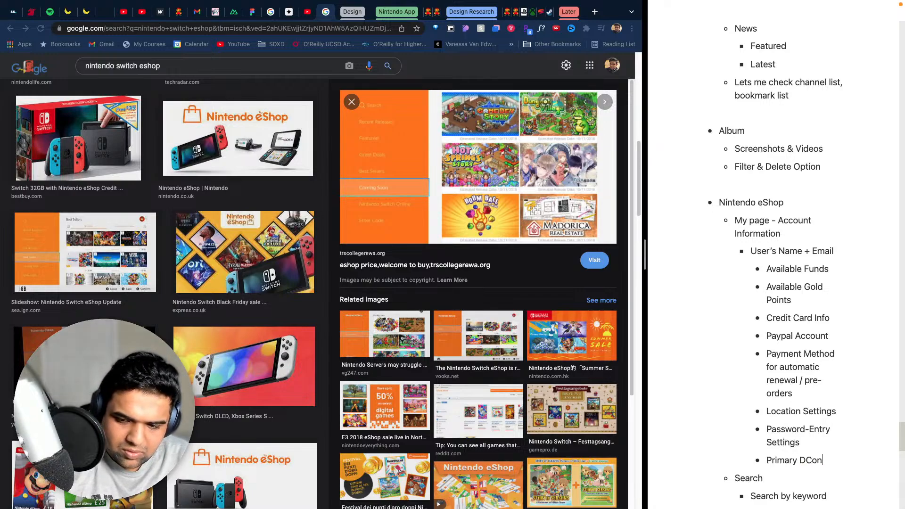
type("Console")
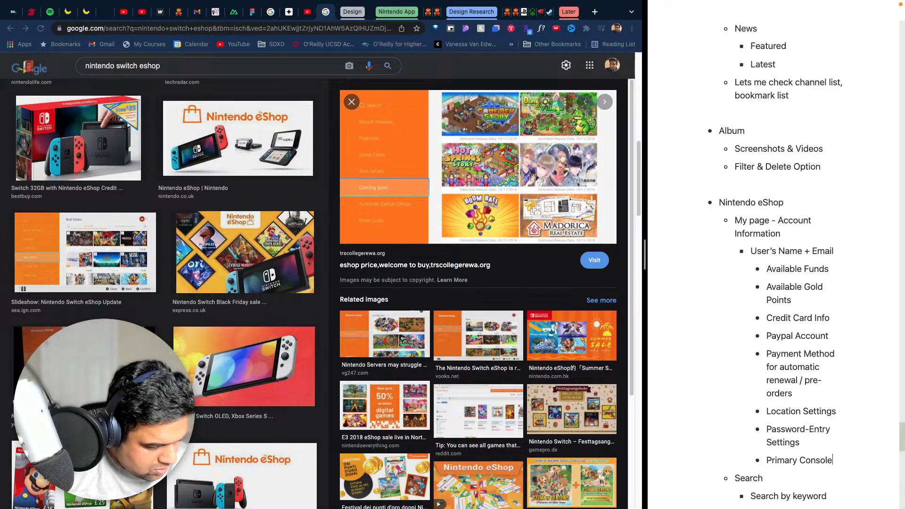
- Add the bullet "Google Analytics Preferences" below "Primary Console"
key("Return")
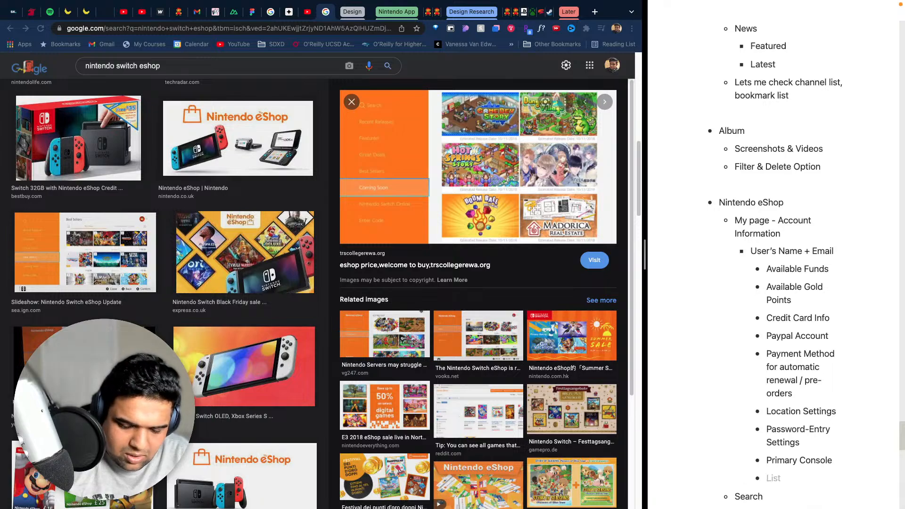
type("Google Ana")
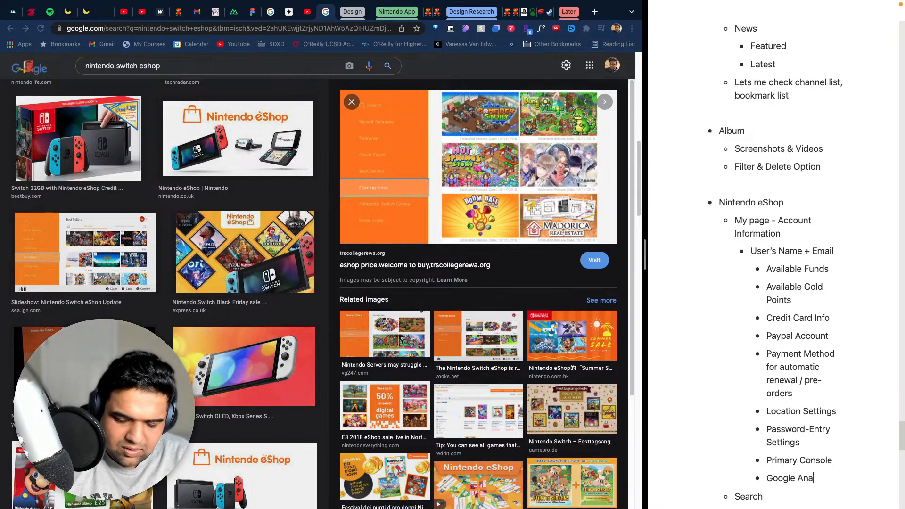
type("lytics Pre")
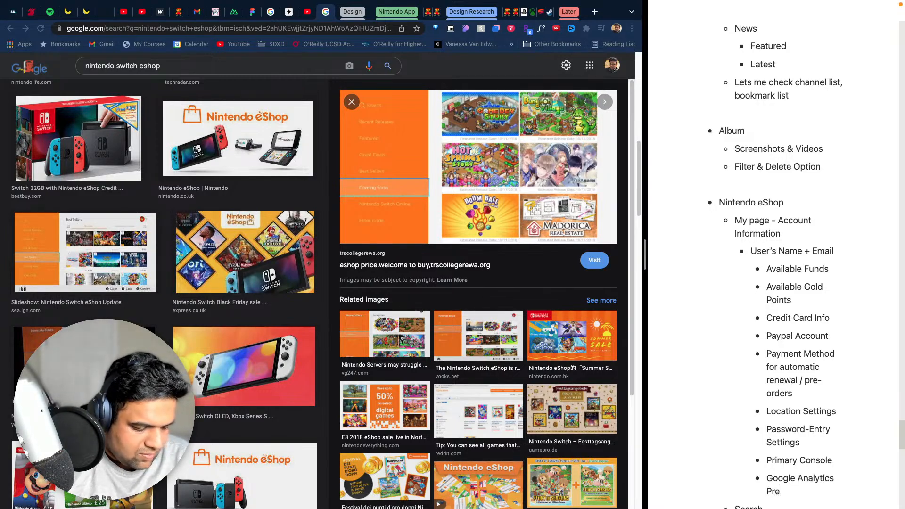
type("derences")
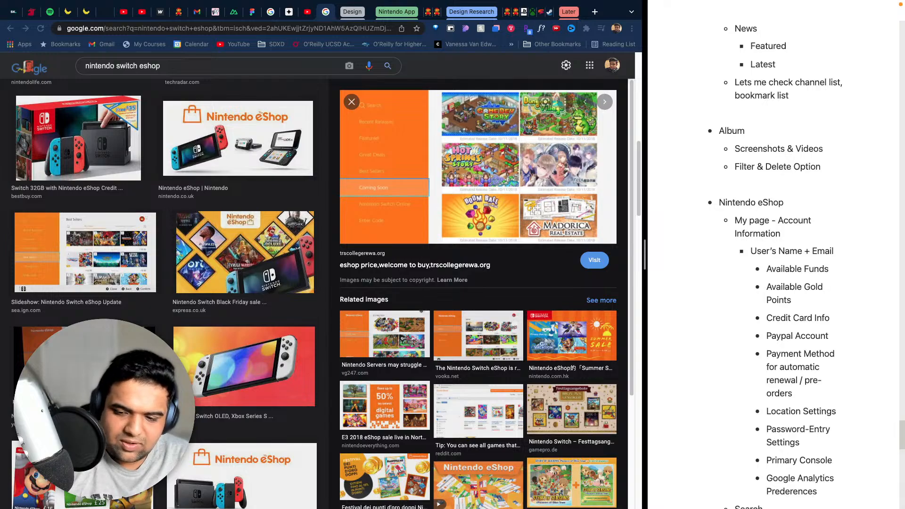
key("BackSpace")
key("BackSpace")
key("BackSpace")
key("BackSpace")
key("BackSpace")
key("BackSpace")
key("BackSpace")
key("BackSpace")
type("fe")
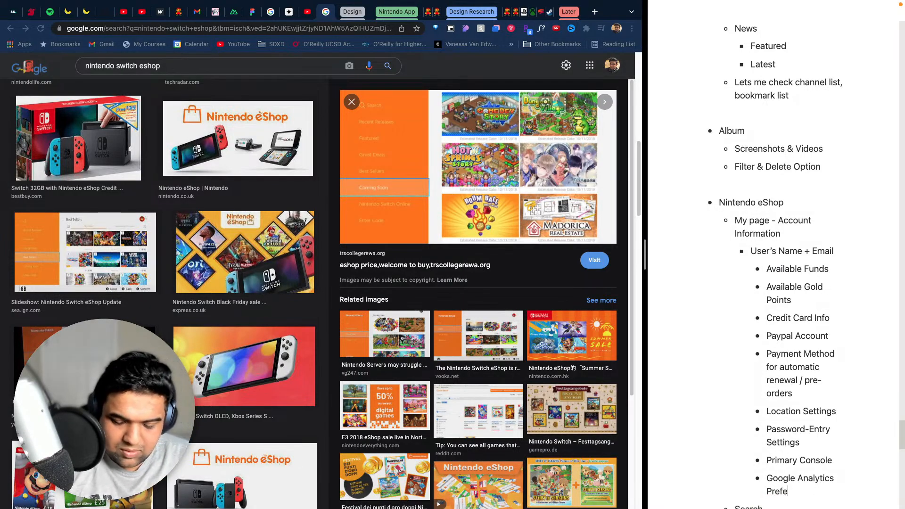
type("rences")
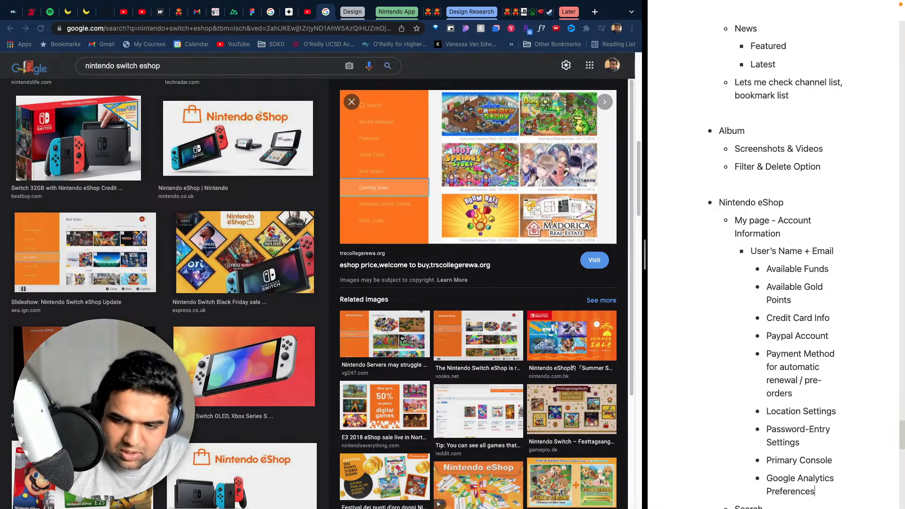
- Add the bullet "Wishlist" after "Google Analytics Preferences", at the same level as "User's Name + Email"
scroll(837, 312, "down", 4)
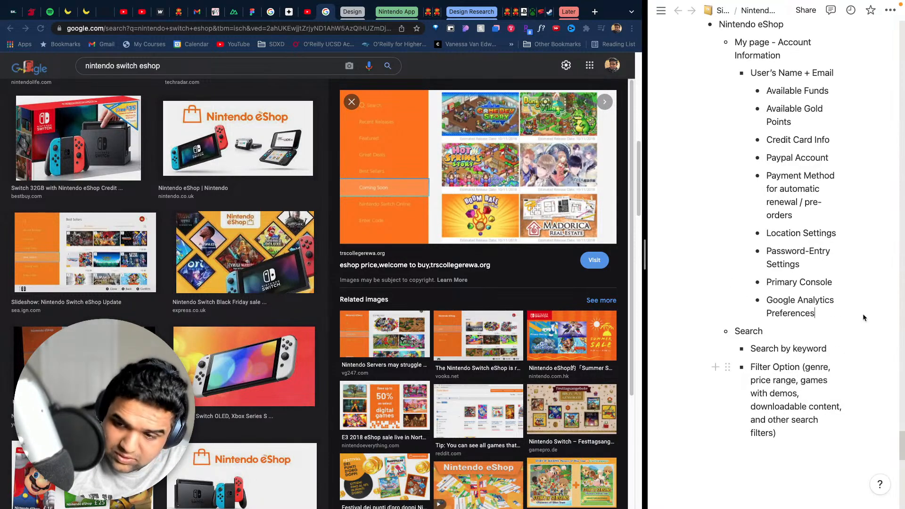
scroll(802, 363, "up", 3)
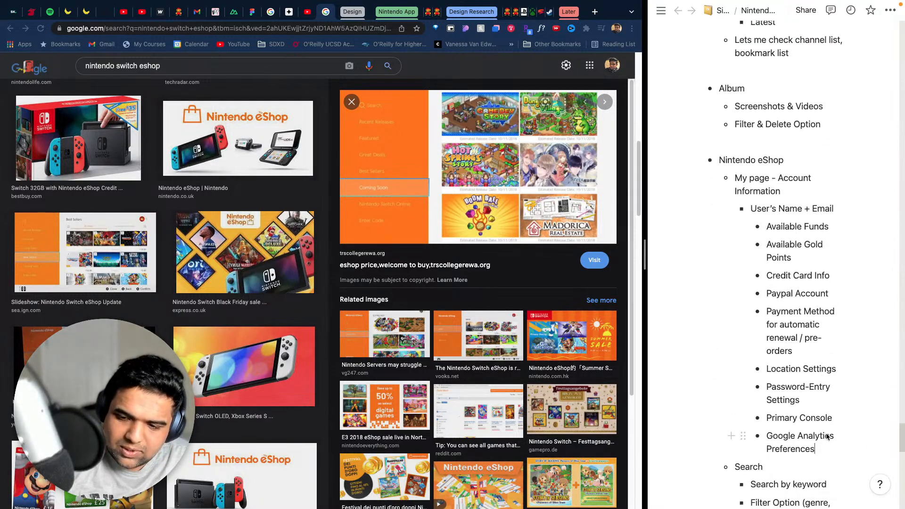
left_click(828, 447)
key("Return")
key("BackSpace")
key("BackSpace")
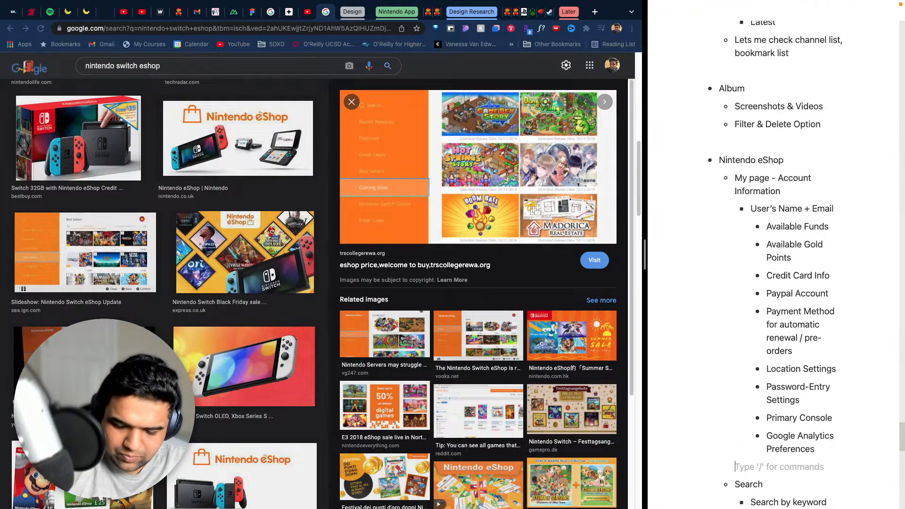
type("- ")
type("Wishlist")
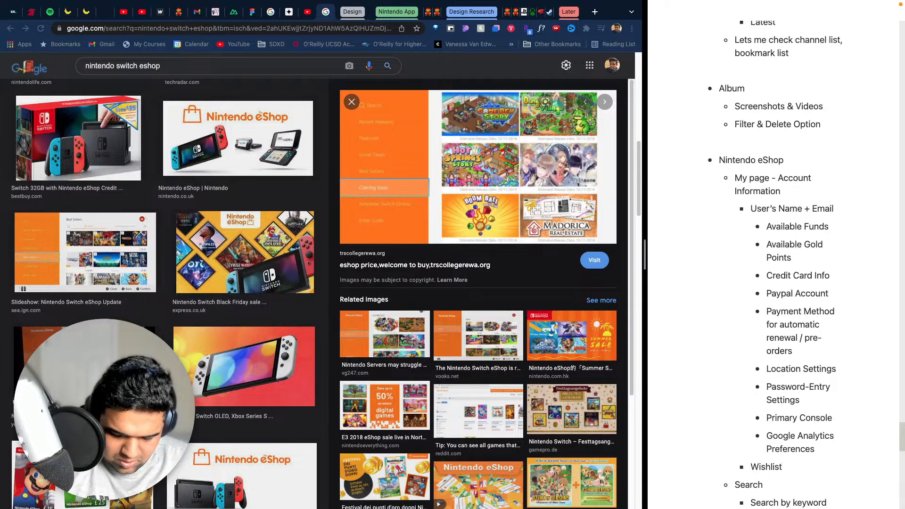
- Add the nested bullet "Game name, photo, price, delete" under "Wishlist"
key("Return")
key("Tab")
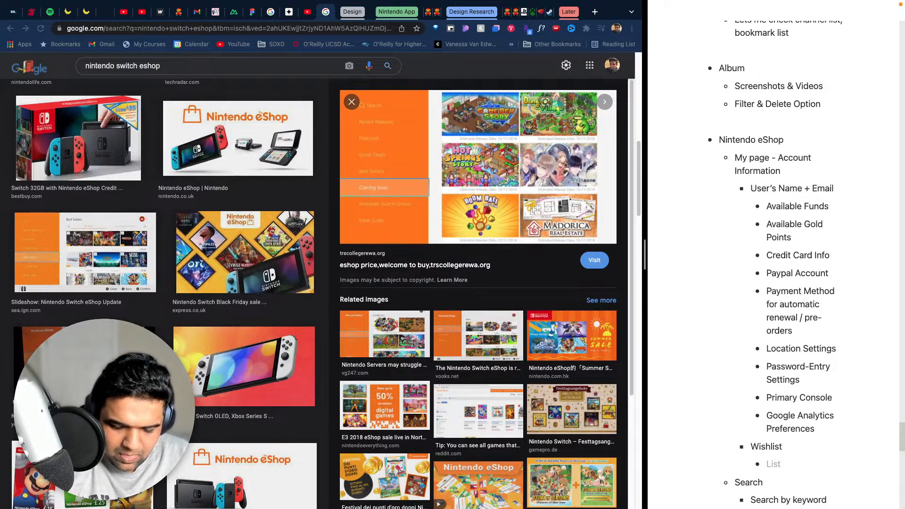
type("Game name,")
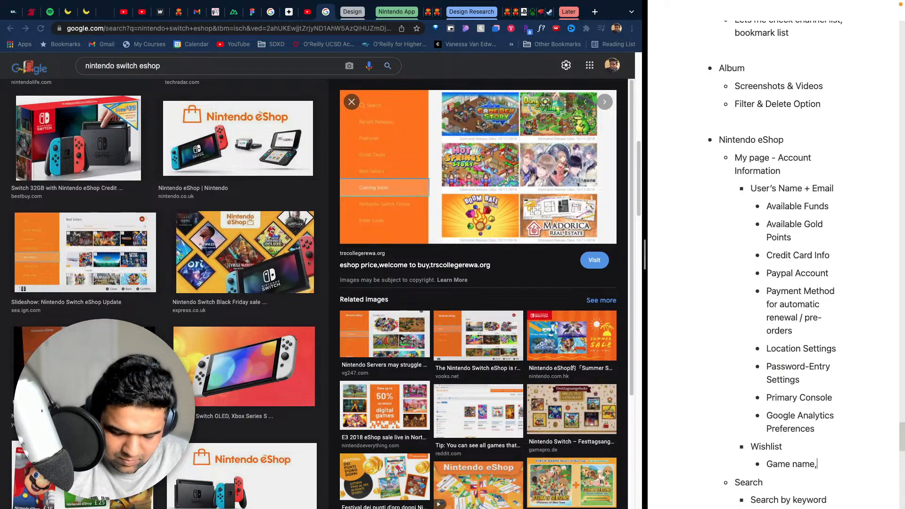
type(" photo, ")
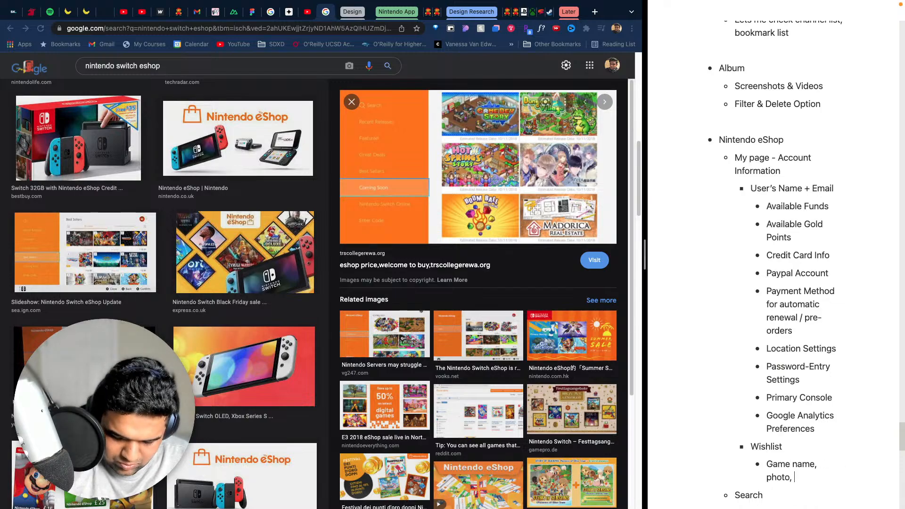
type("price, ")
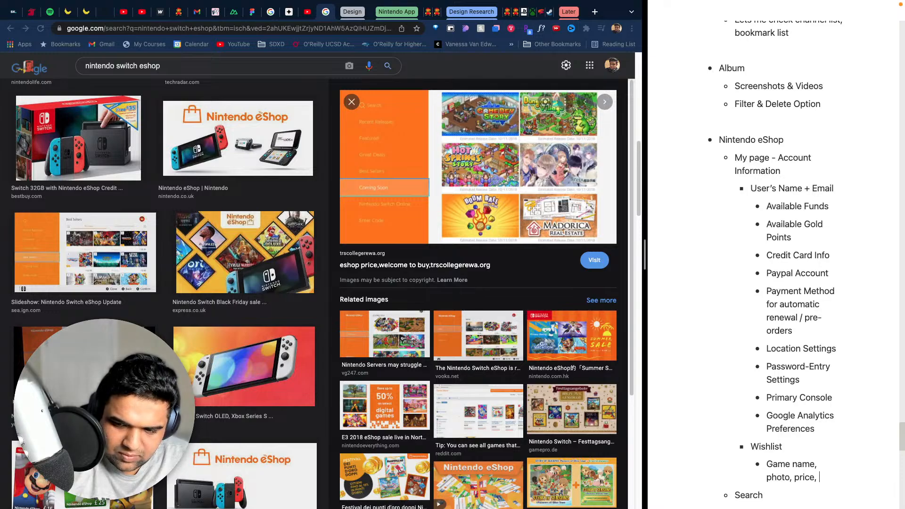
type("delete")
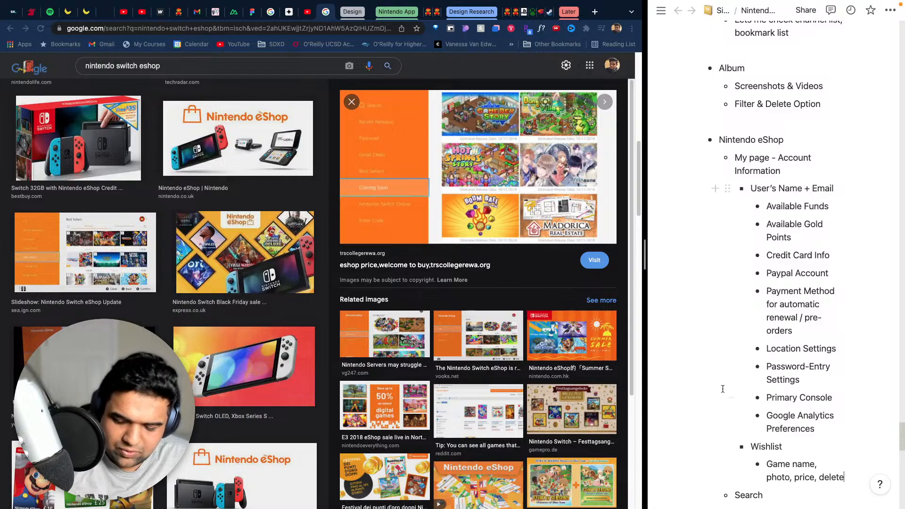
- Add the bullet "Redownload Option" at the same level as "Wishlist", below its nested item
key("Return")
key("BackSpace")
key("BackSpace")
type("- ")
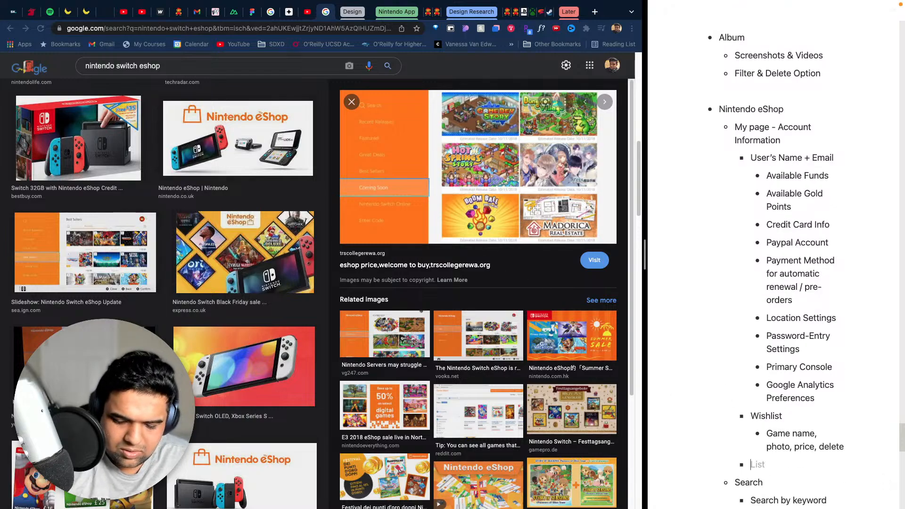
type("Redownl")
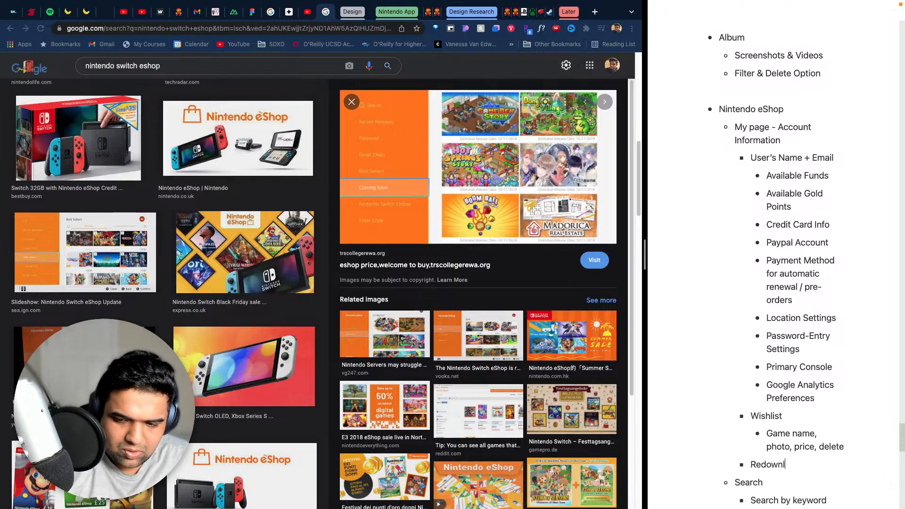
type("oad Option")
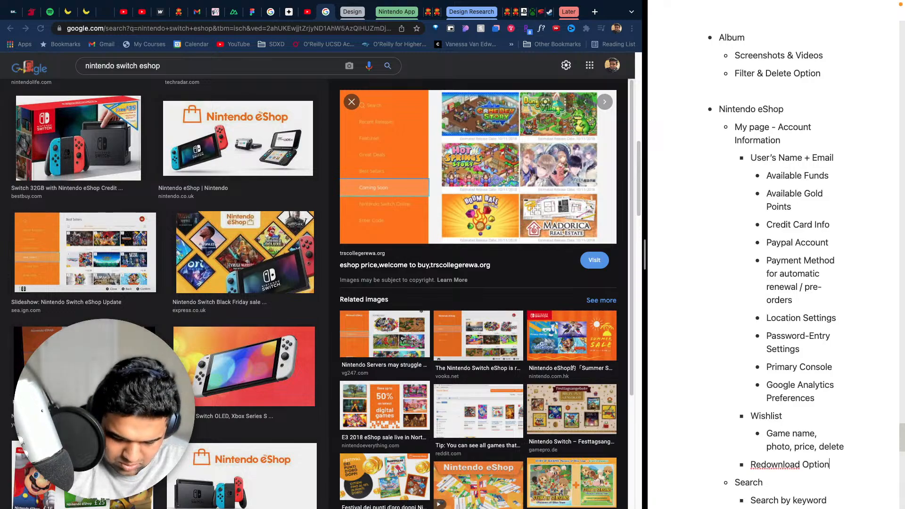
- Add the bullet "Nintendo Switch Online" below "Redownload Option"
key("Return")
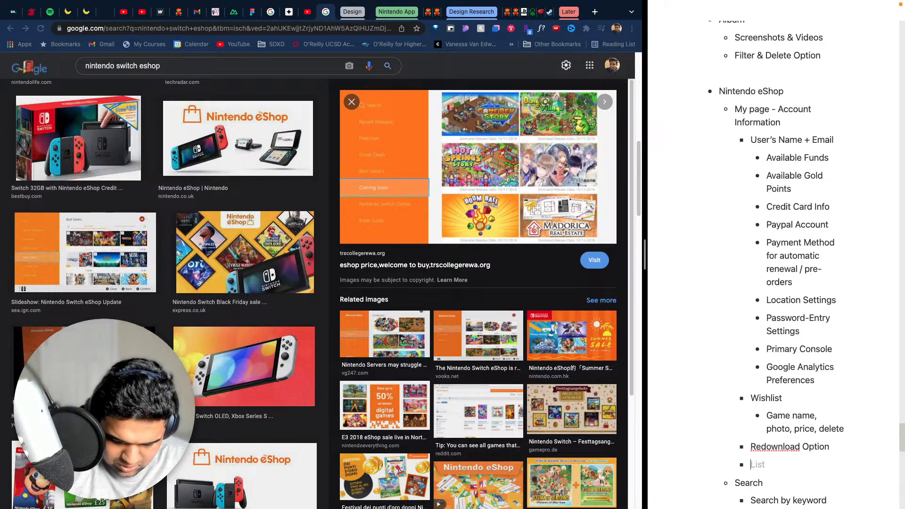
type("Ninten d")
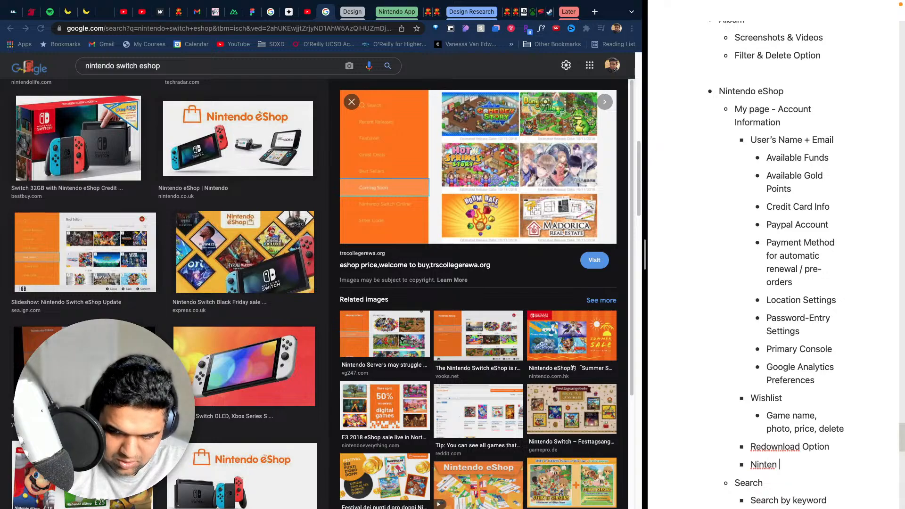
key("BackSpace")
key("BackSpace")
type("do Switvh")
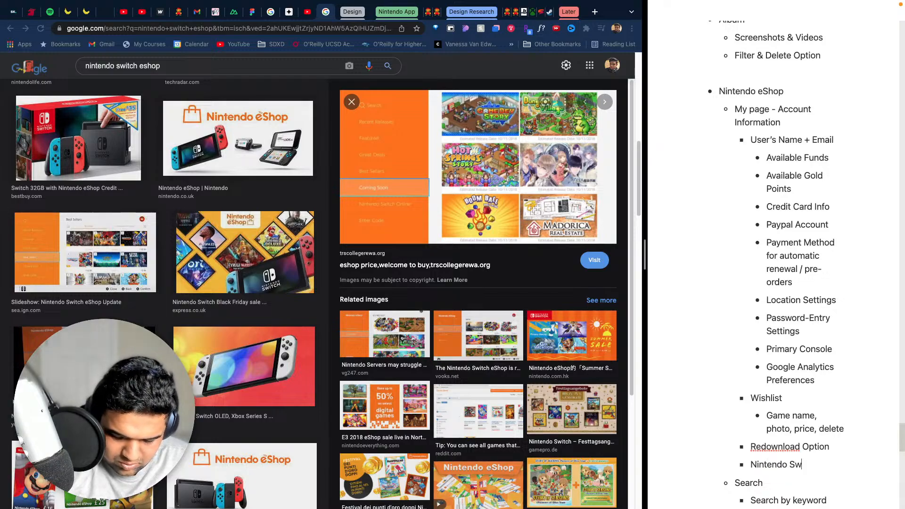
key("BackSpace")
key("BackSpace")
type("ch")
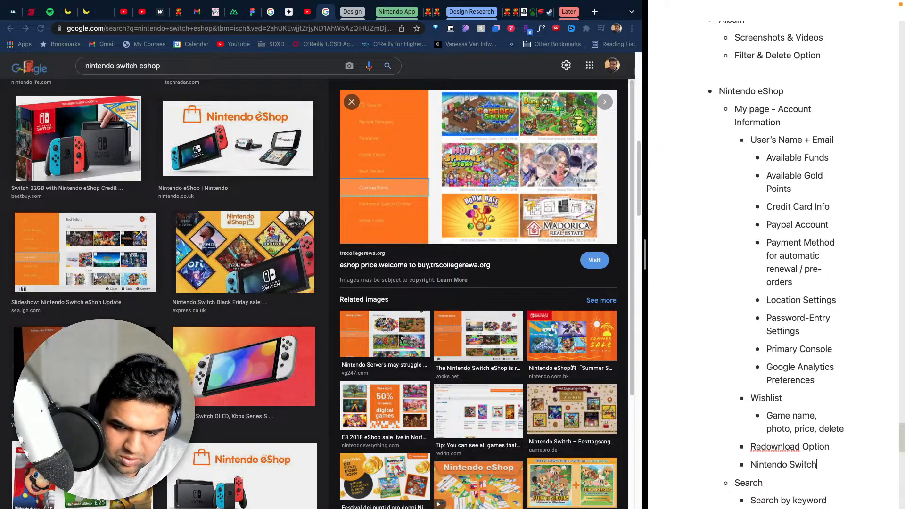
type(" Online")
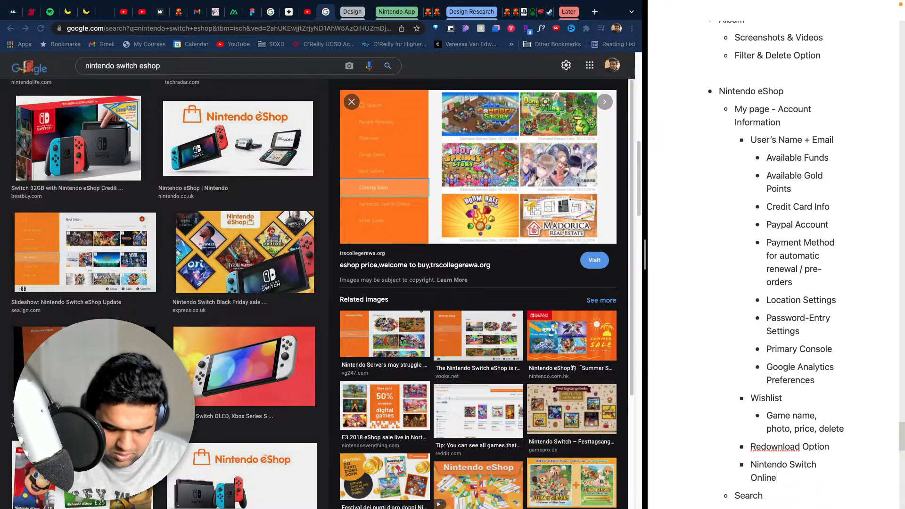
- Add the bullets "Your Subscriptions" and "Your Pre-orders" below "Nintendo Switch Online"
key("Return")
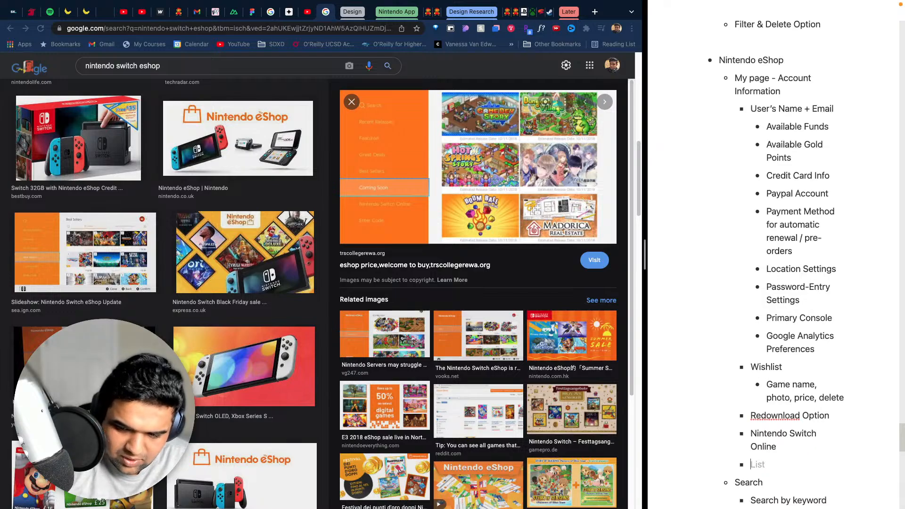
type("Your ")
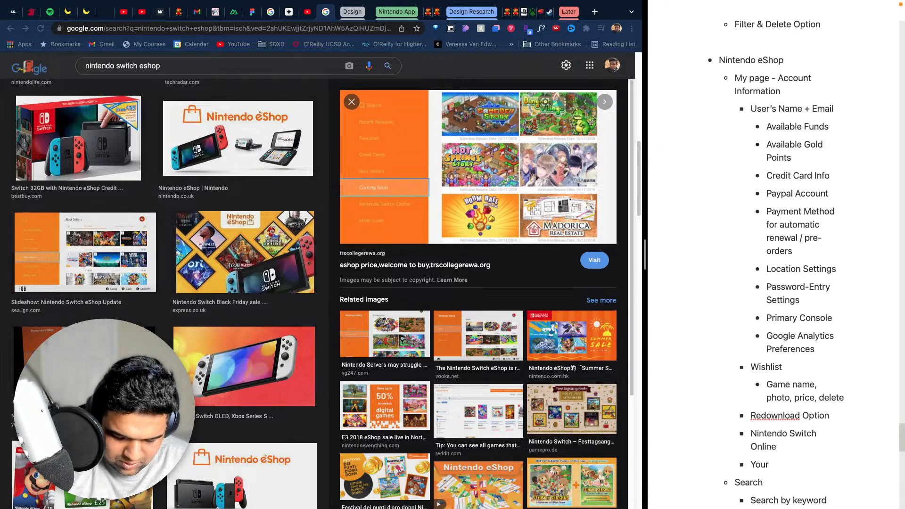
type("Subscrip")
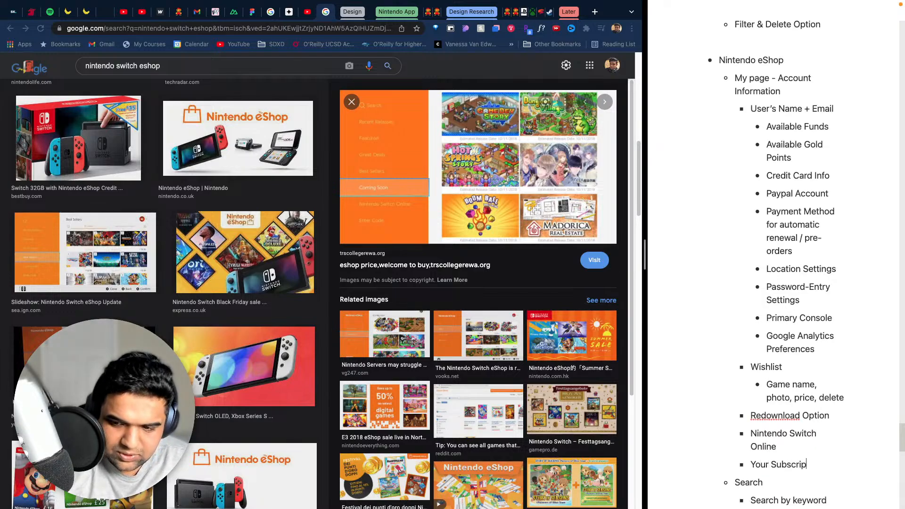
type("tions")
key("Return")
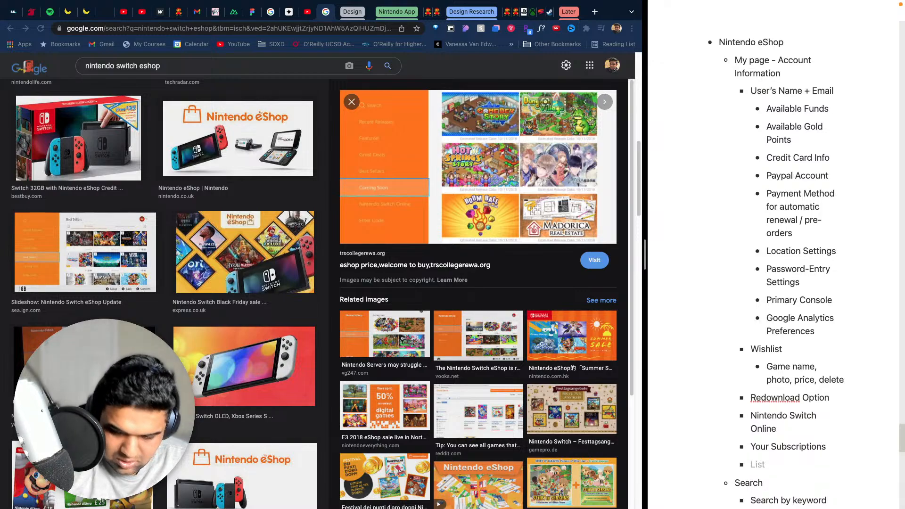
type("Your ")
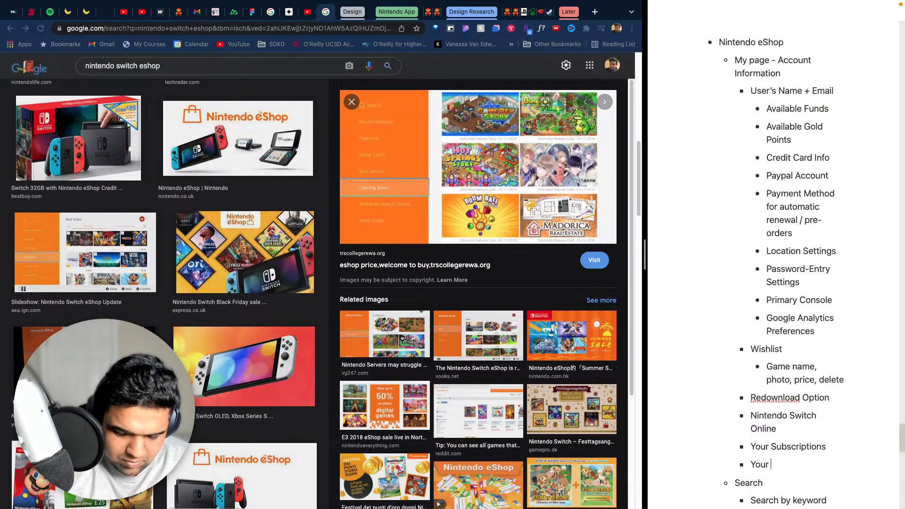
type("Pre-orders")
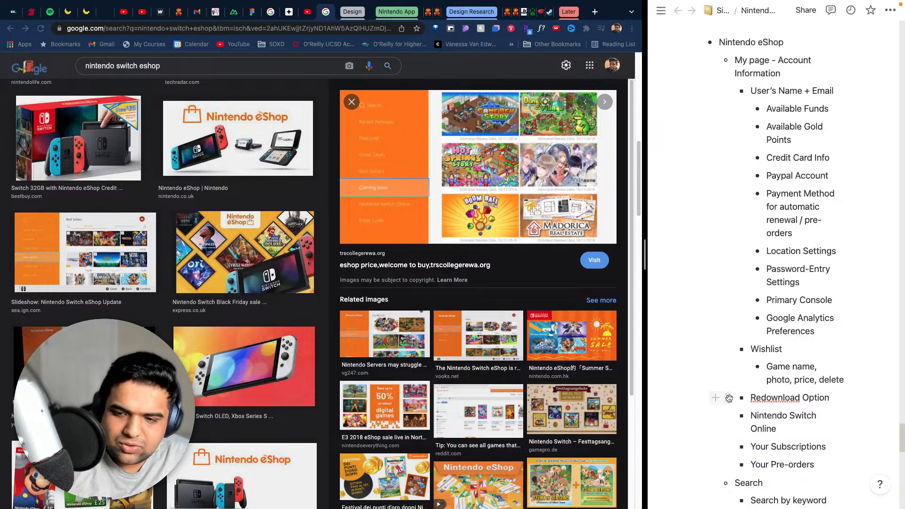
- Add the bullet "Featured" below the Search section's filter item, at the same level as "Search"
scroll(788, 412, "down", 4)
scroll(788, 412, "down", 1)
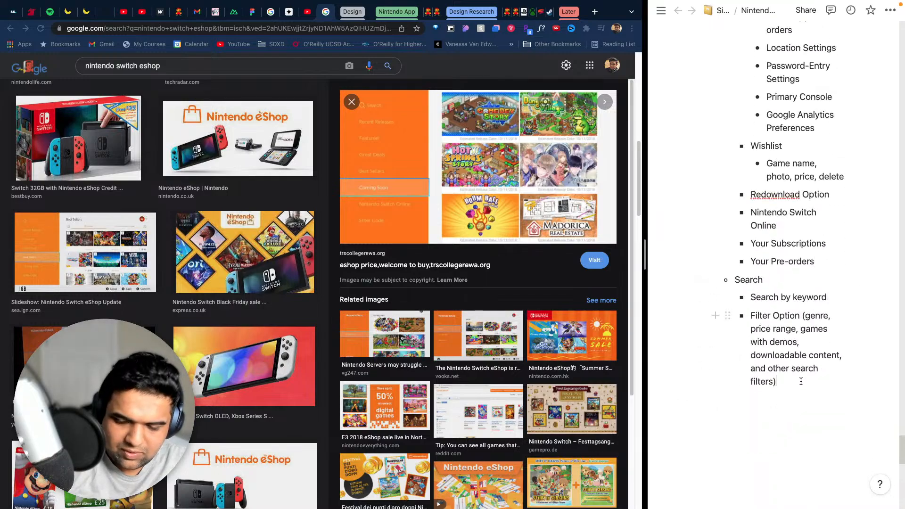
key("Return")
key("Return")
key("shift+Tab")
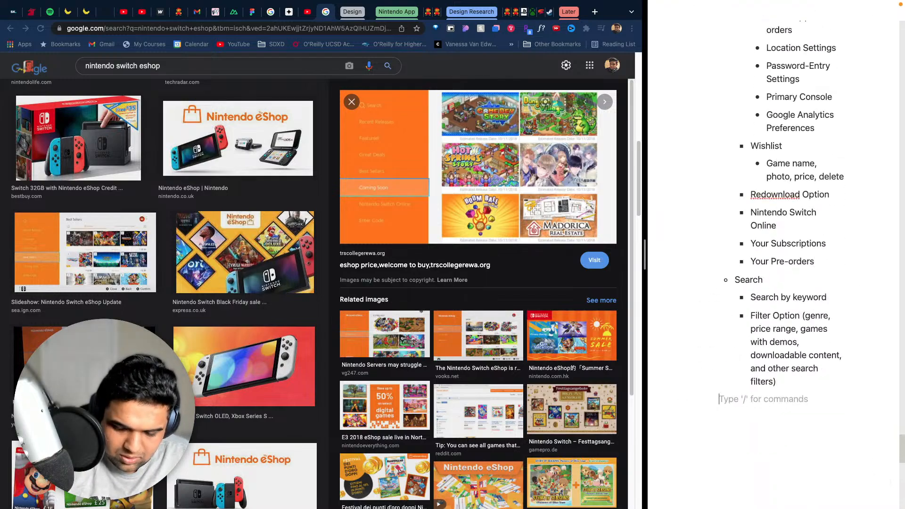
type("- ")
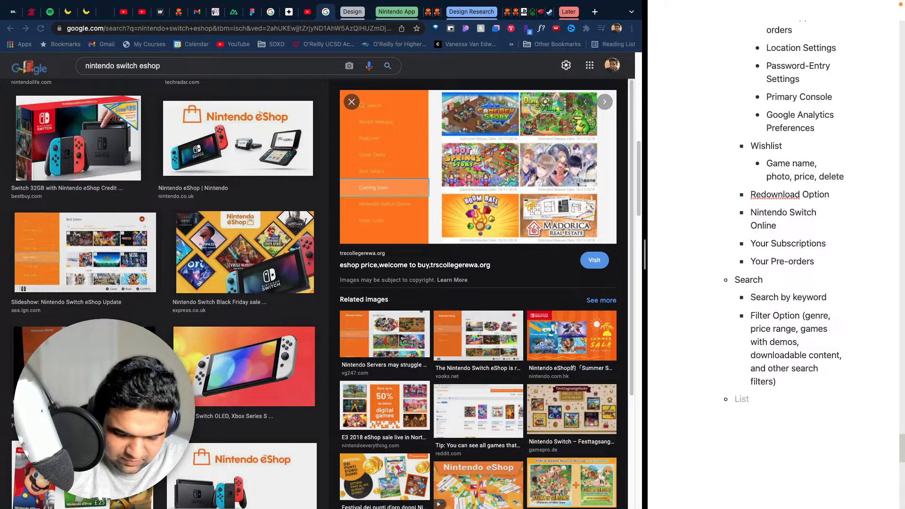
type("Featured")
key("Return")
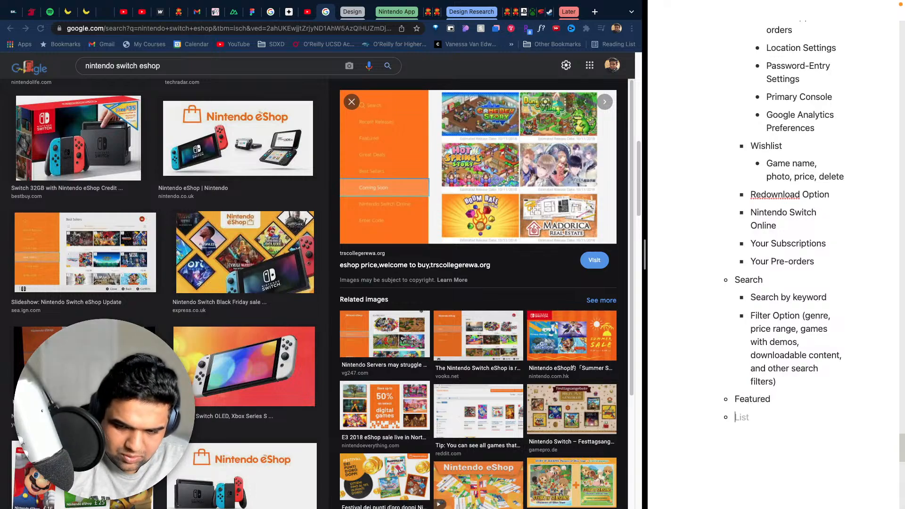
- Add the bullets "Recent Releases" and "Great Deals" below "Featured"
type("Recent R")
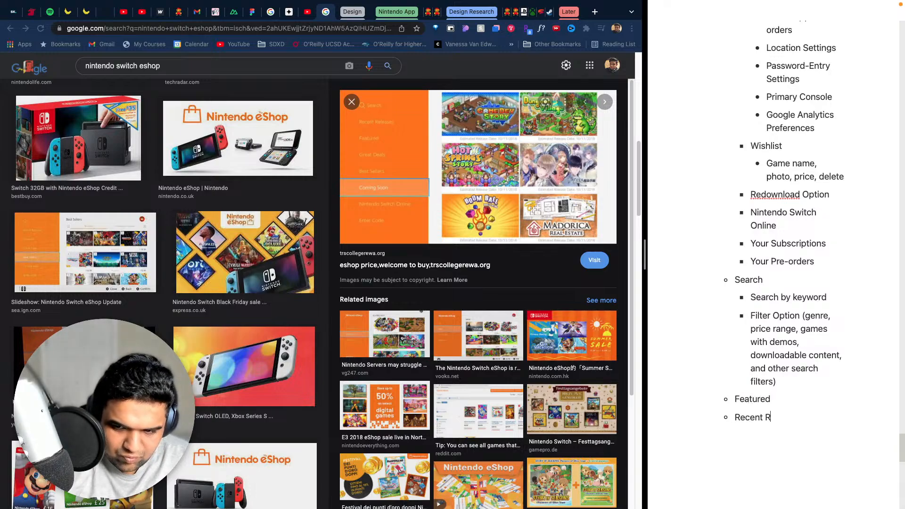
type("eleases")
key("Return")
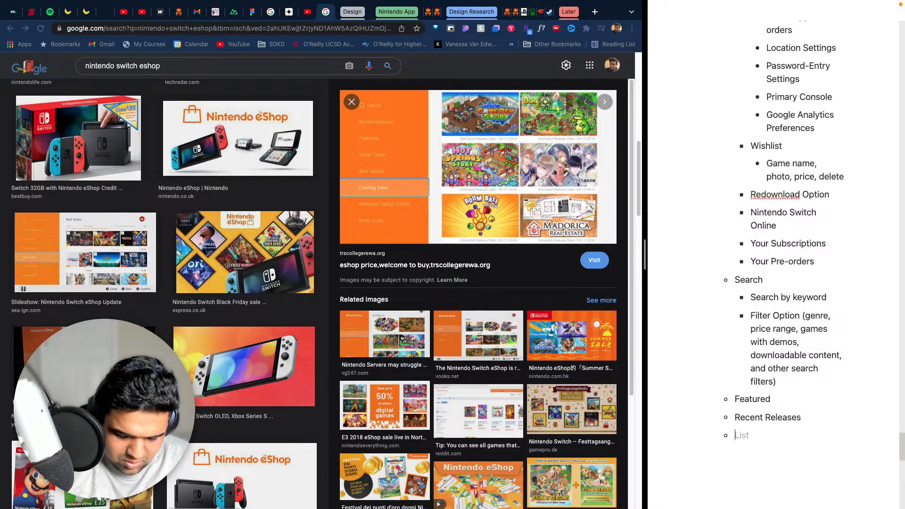
type("Great D")
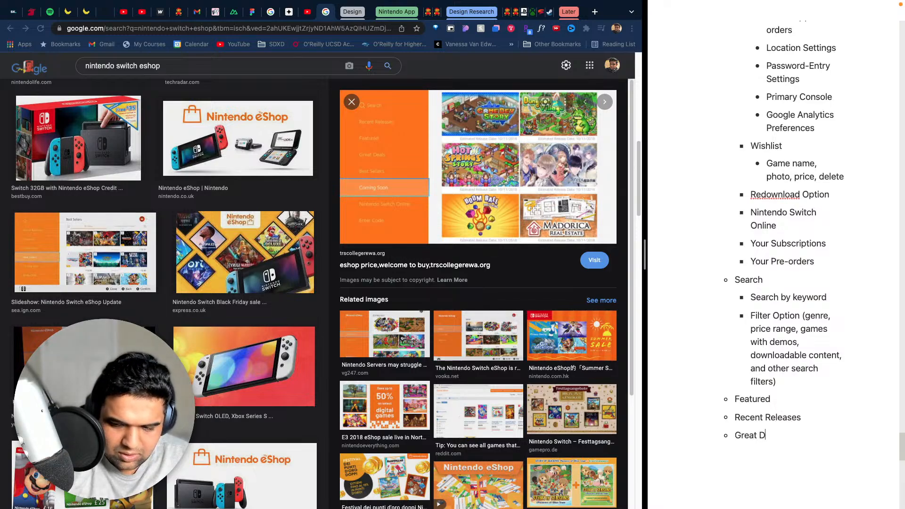
type("eals")
key("Return")
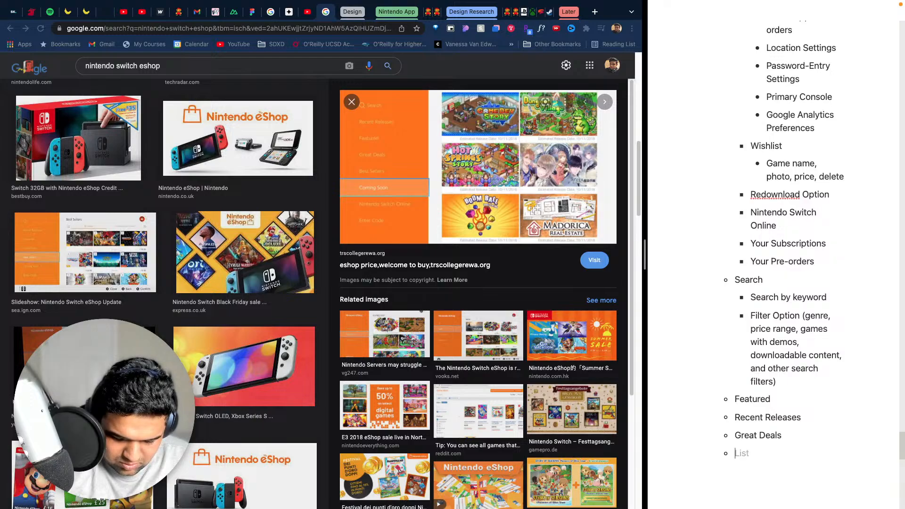
- Add the bullets "Best Sellers" and "Coming Soon" below "Great Deals"
type("Best S")
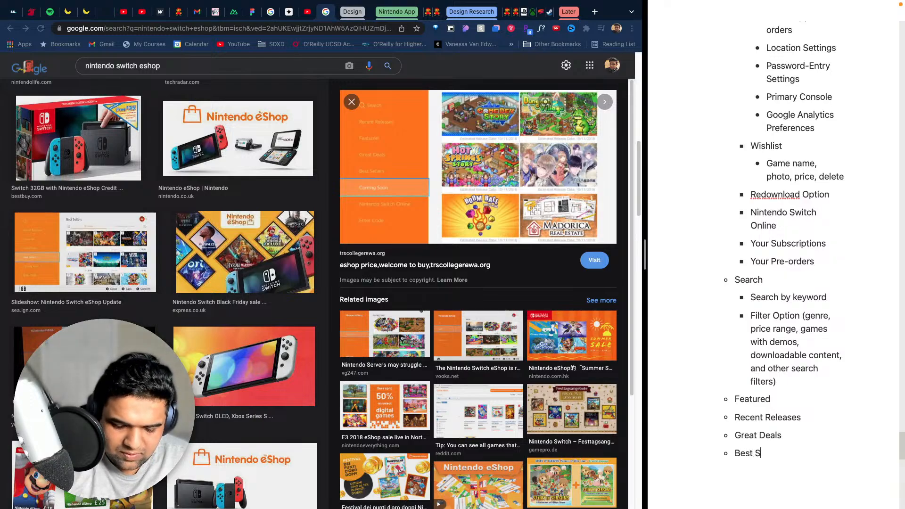
type("ellers")
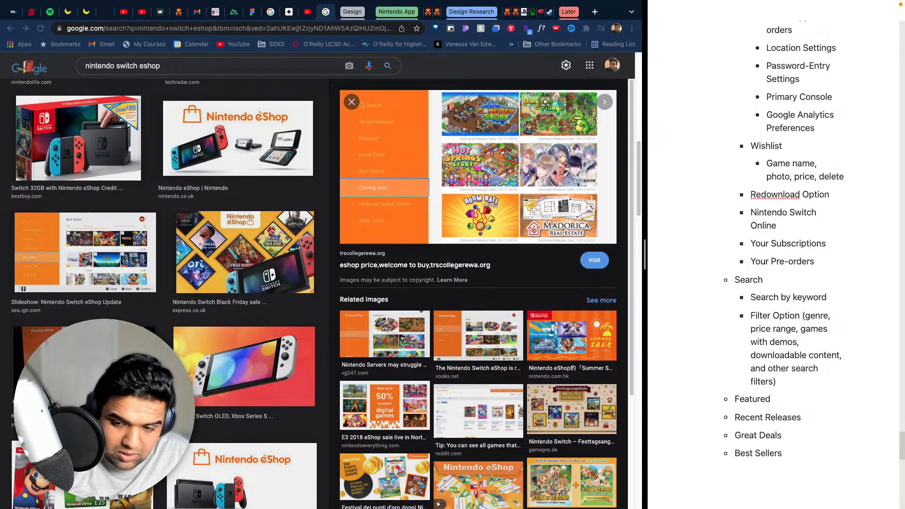
key("Return")
type("Comign s")
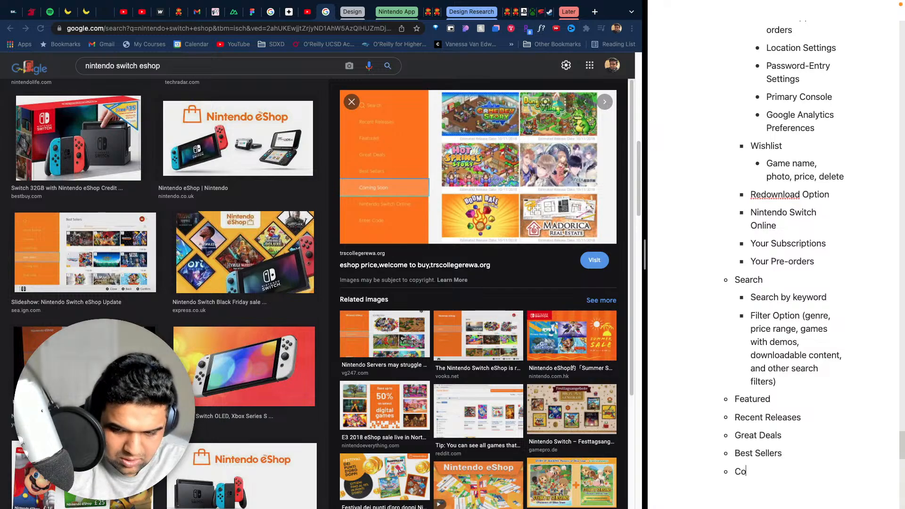
key("BackSpace")
key("BackSpace")
key("BackSpace")
key("BackSpace")
type("ng Soon")
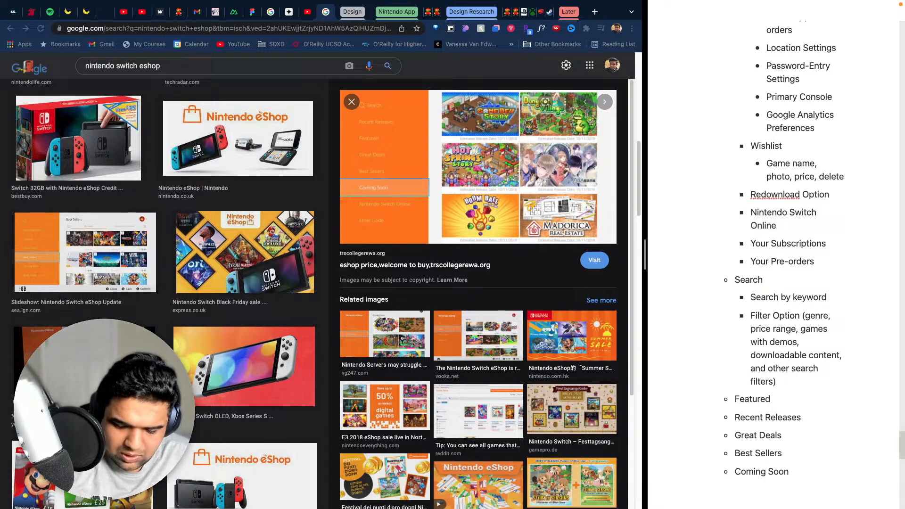
- Add the bullet "Nintendo Switch Online" below "Coming Soon" in the eShop list
key("Return")
type("Nintendo ")
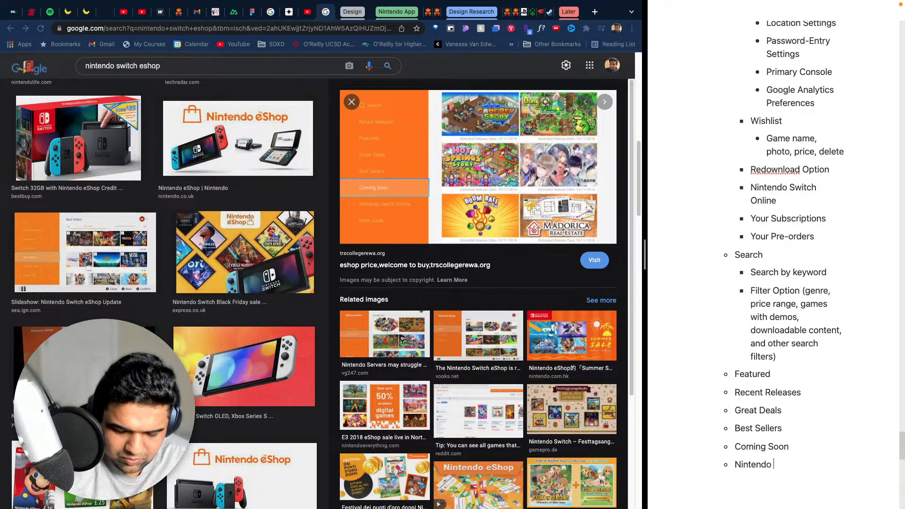
type("Swi")
key("BackSpace")
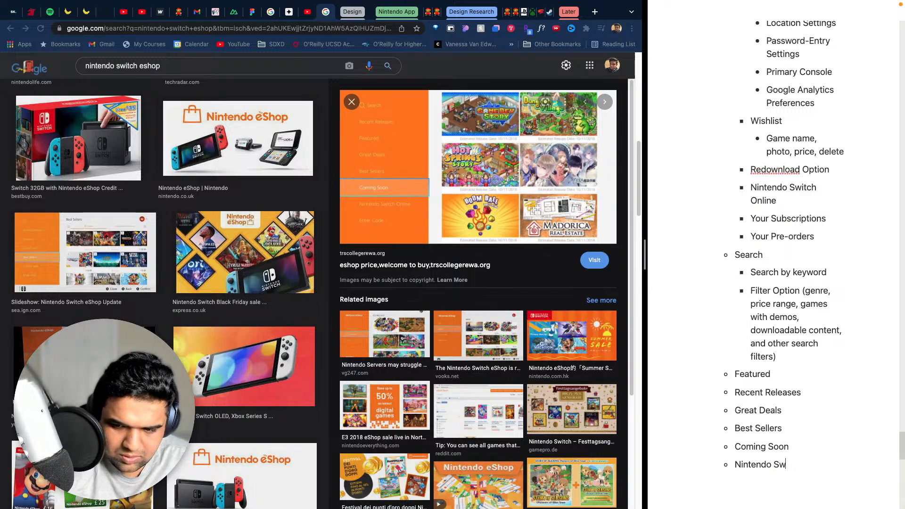
type("itch Onli")
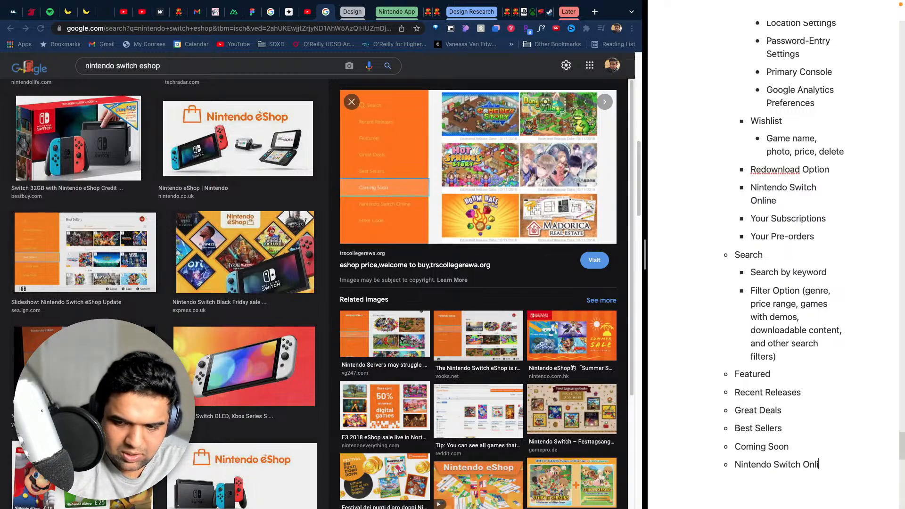
type("ne")
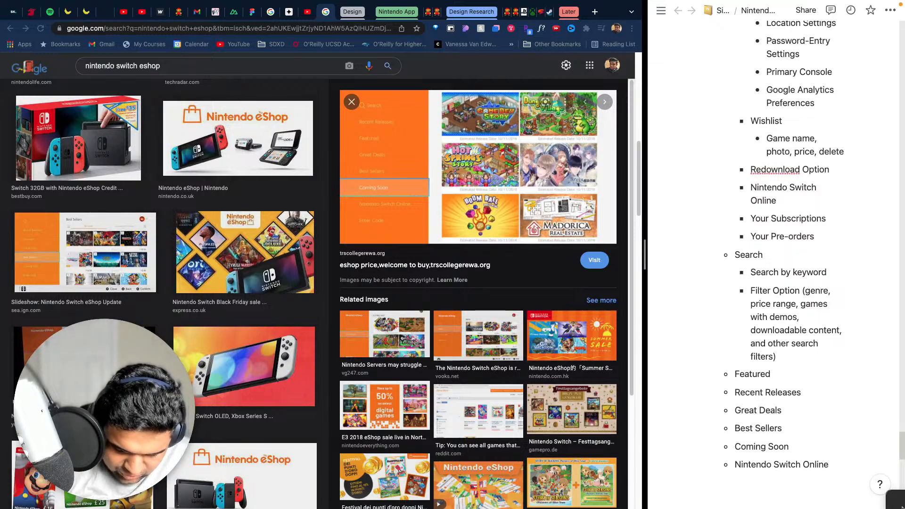
- Add the bullet "Enter Code" below "Nintendo Switch Online", at the same level
key("Return")
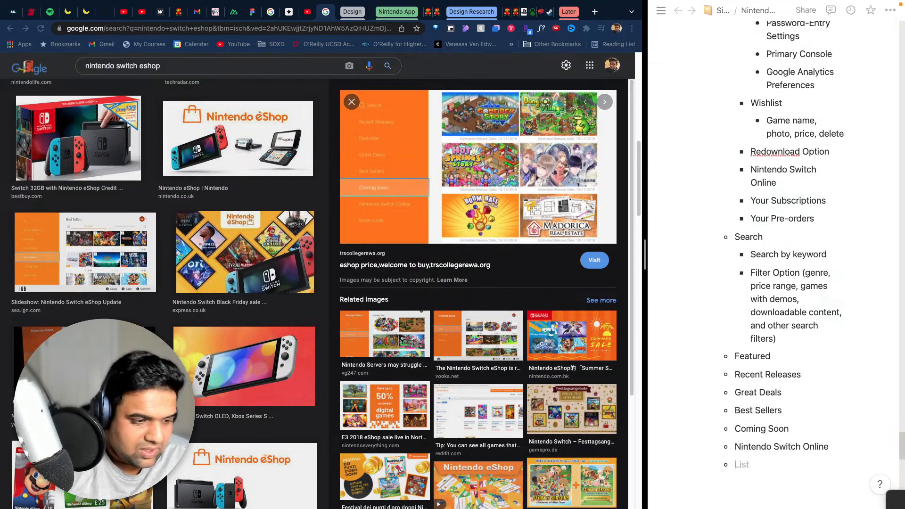
type("Enter ")
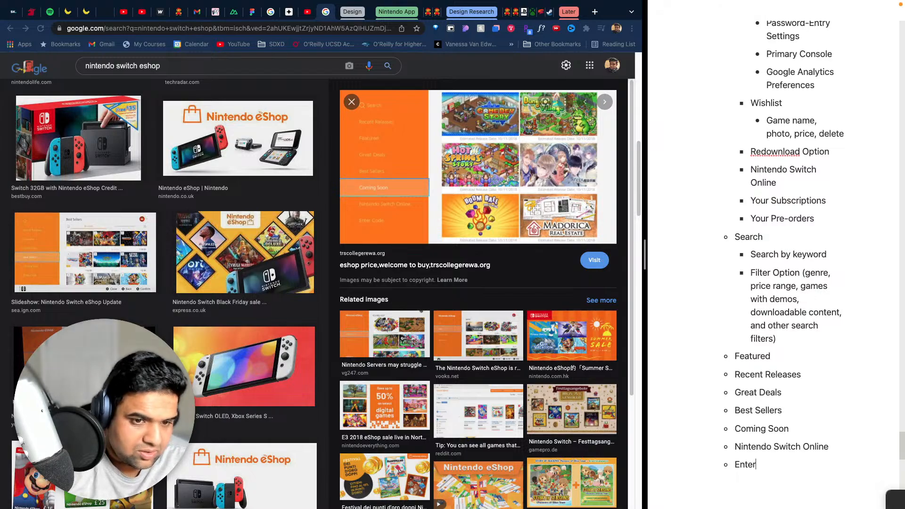
type("Code")
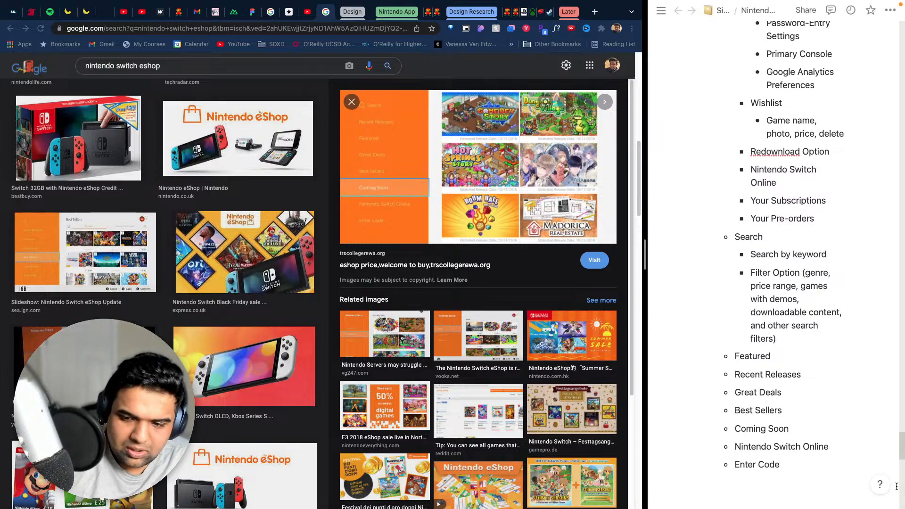
- Add the bullet "When on game page:" below "Enter Code", at the same level
key("Return")
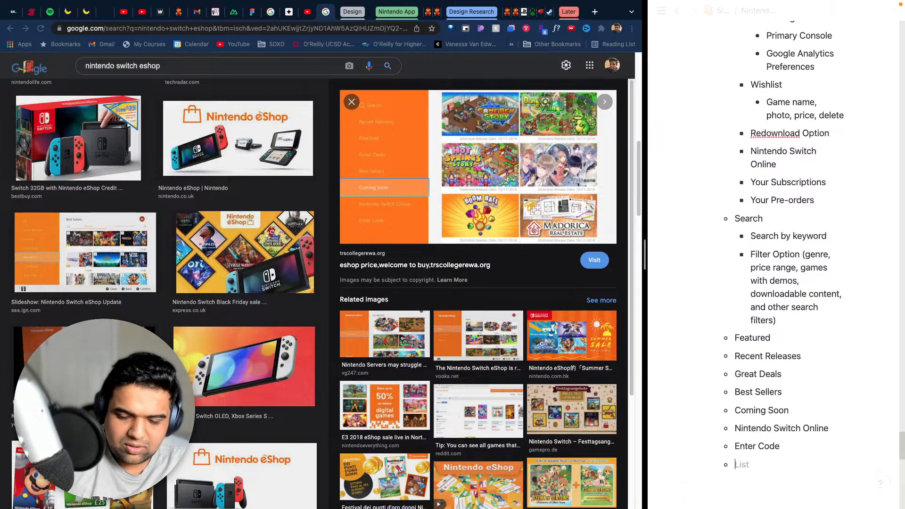
key("BackSpace")
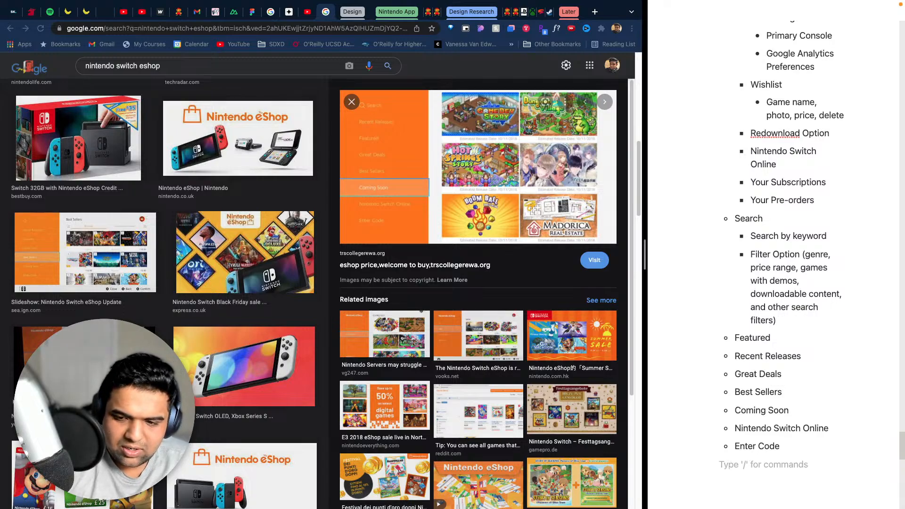
key("BackSpace")
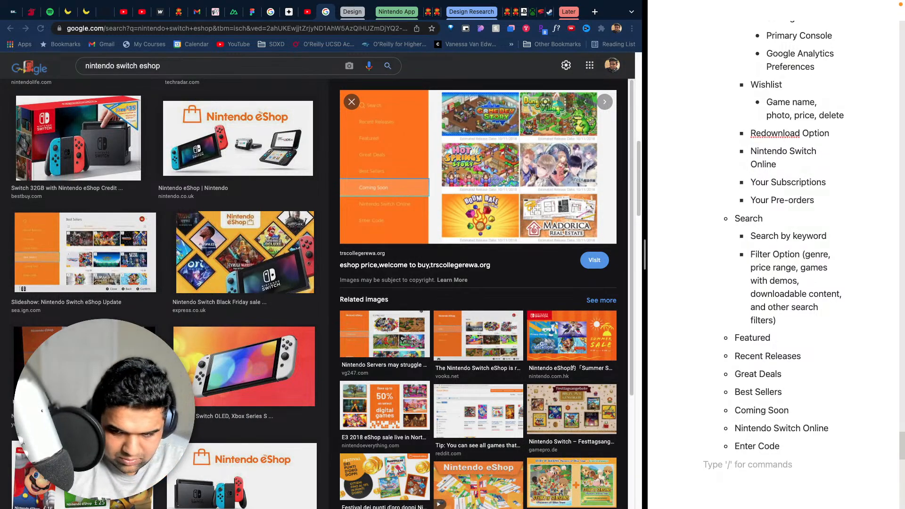
key("Tab")
type("- ")
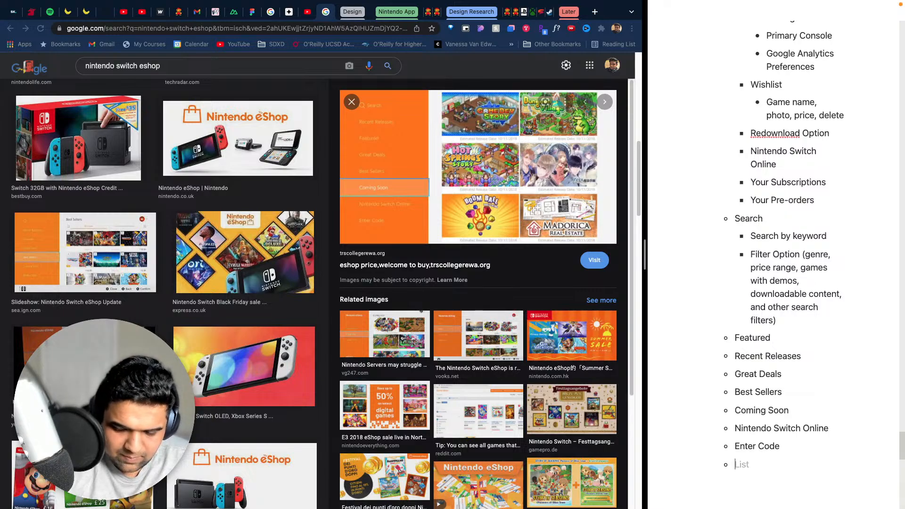
type("E")
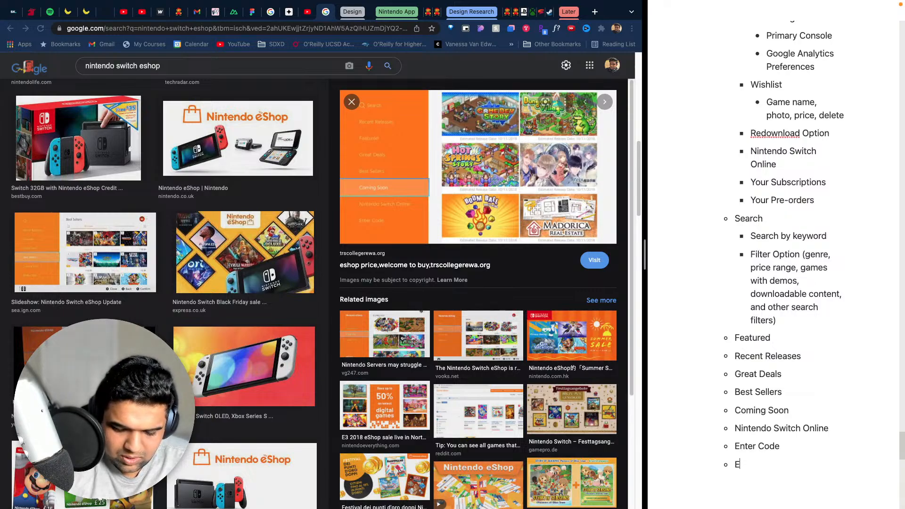
key("BackSpace")
type("When ")
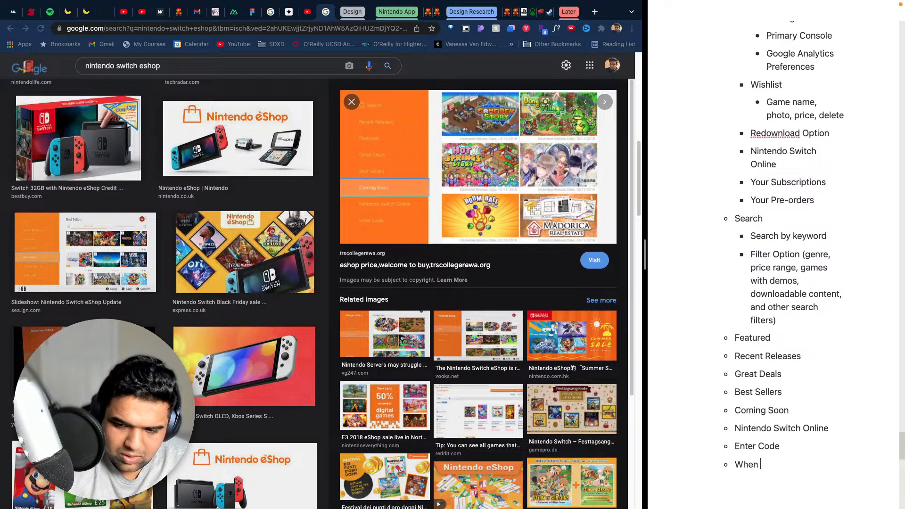
type("on game pa")
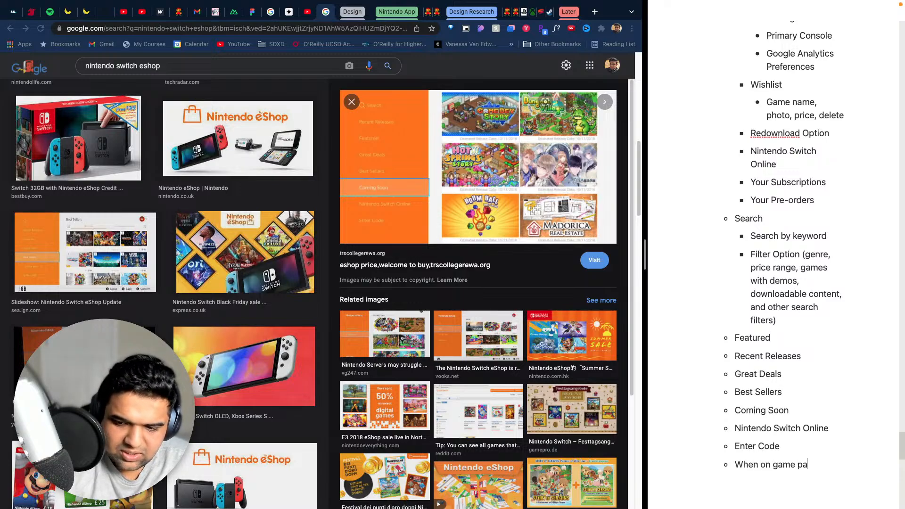
type("ge:")
key("Return")
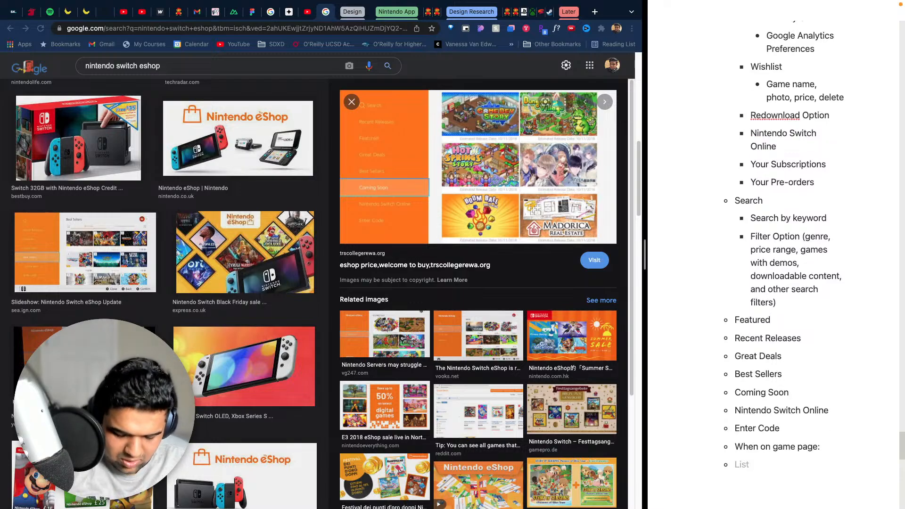
- Add the nested bullet "Name + Developer / Publisher" under "When on game page:", with spaces around the slash
key("Tab")
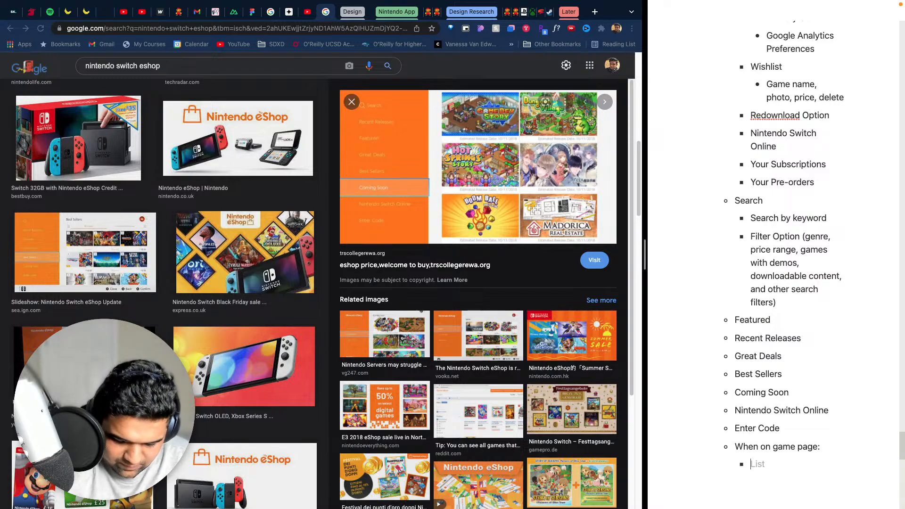
type("Name")
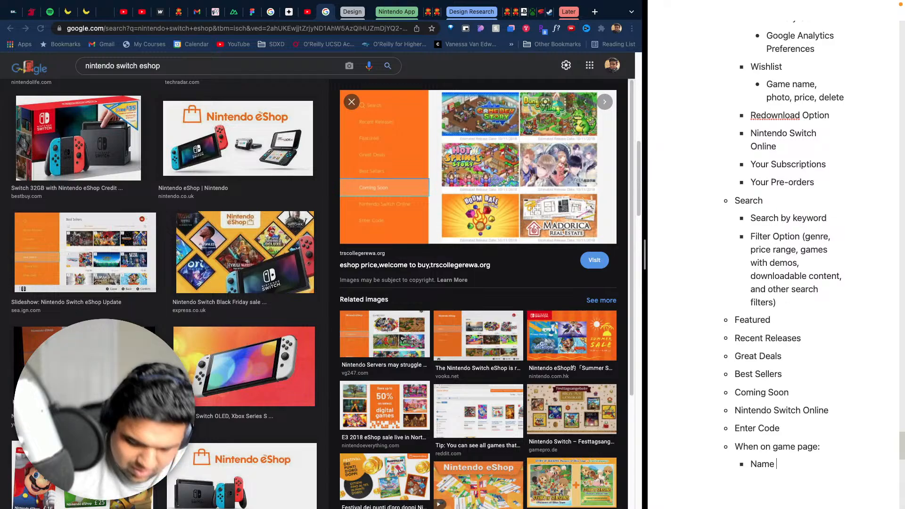
type("+")
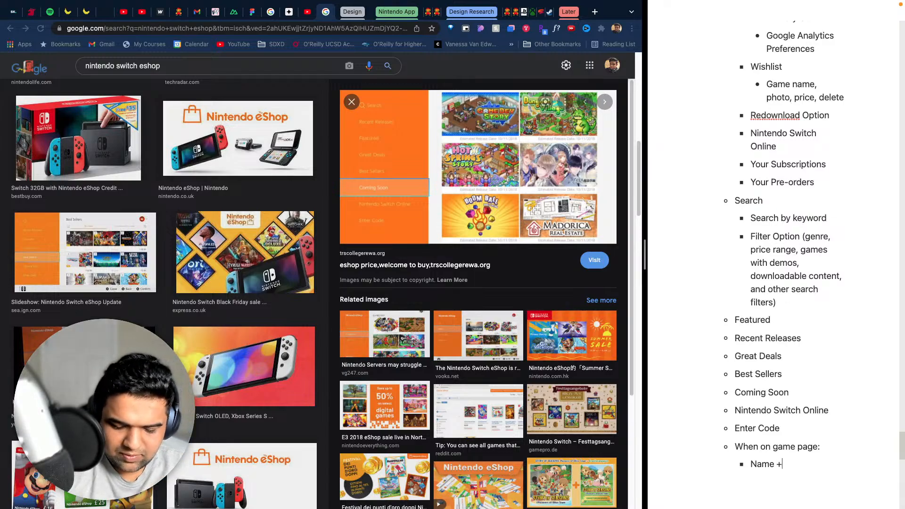
type(" Developer")
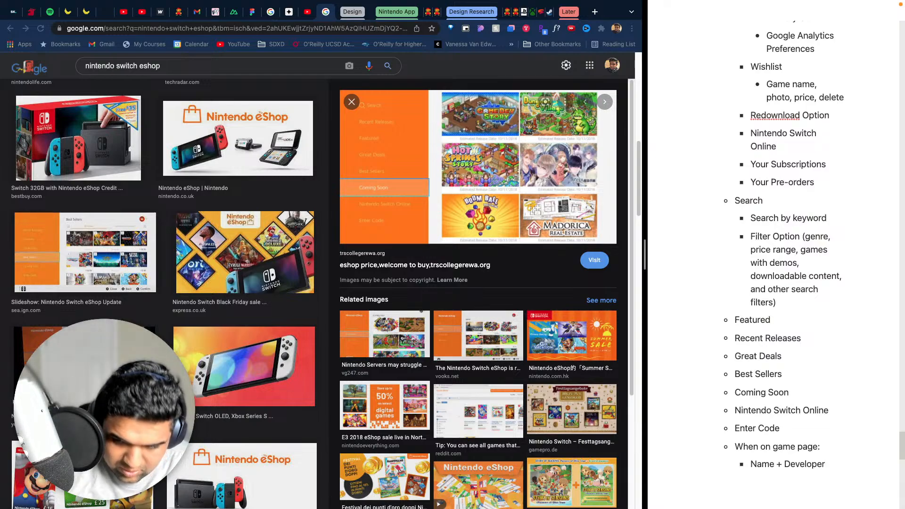
type("/Pub")
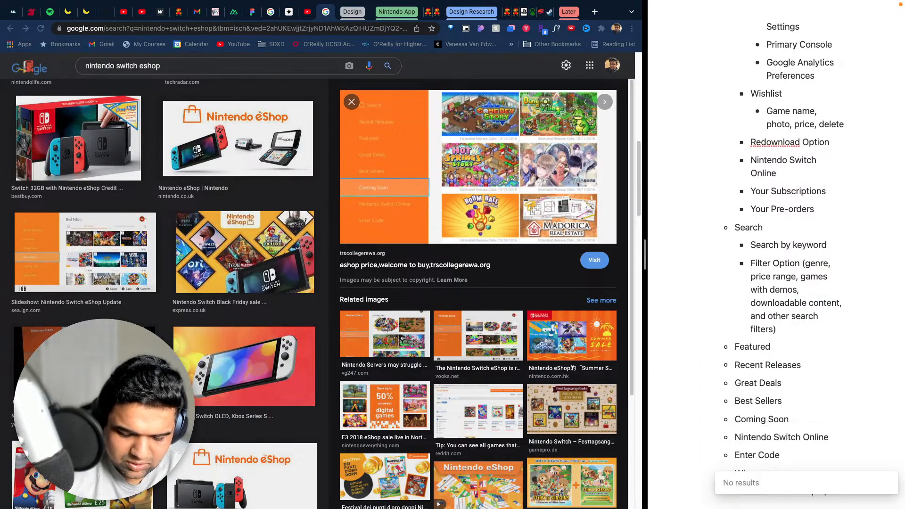
type("lisher")
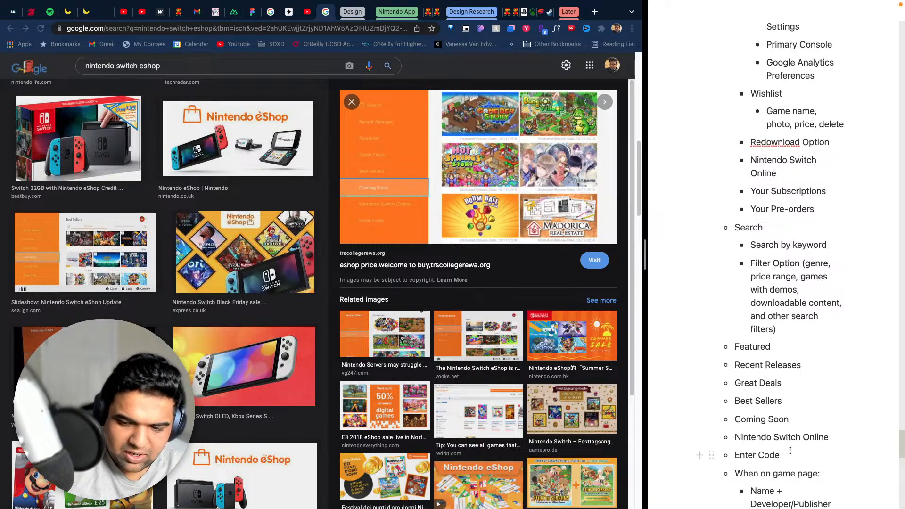
scroll(799, 397, "down", 3)
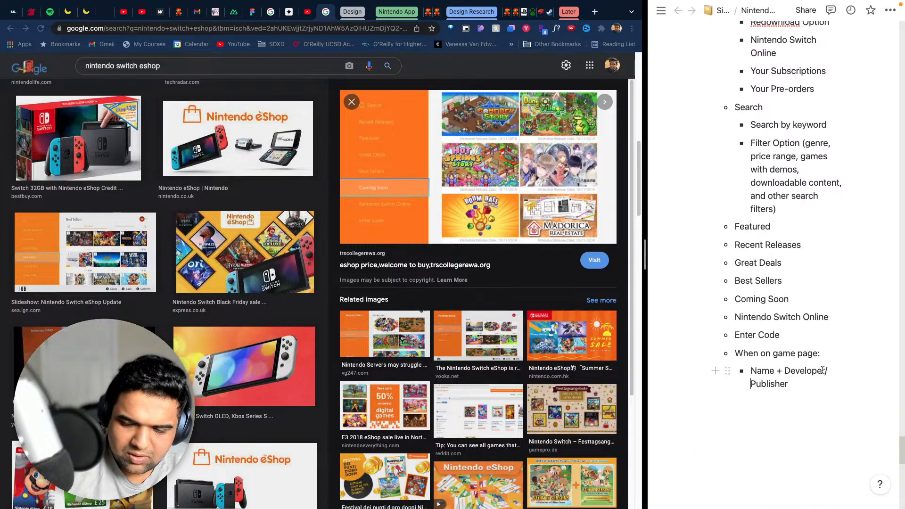
left_click(824, 371)
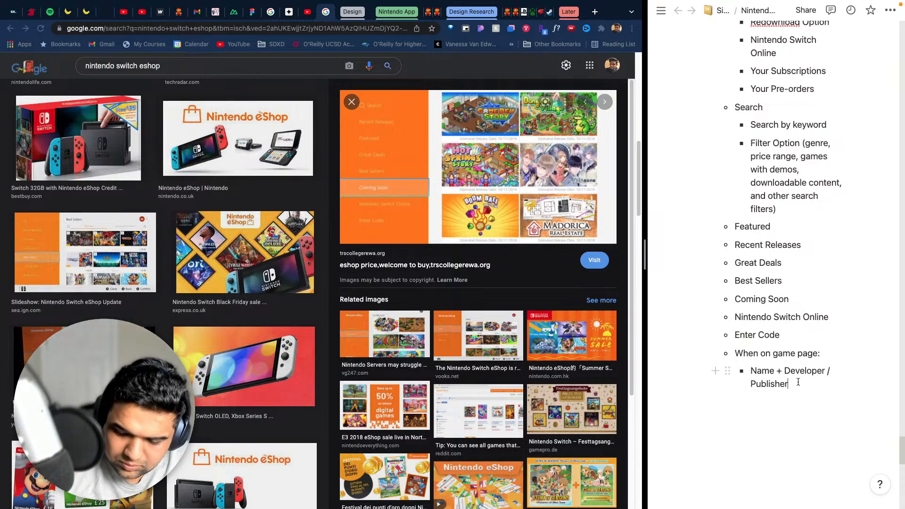
- Add the nested bullet "Images & Videos" below "Name + Developer / Publisher" in the game page list
key("Return")
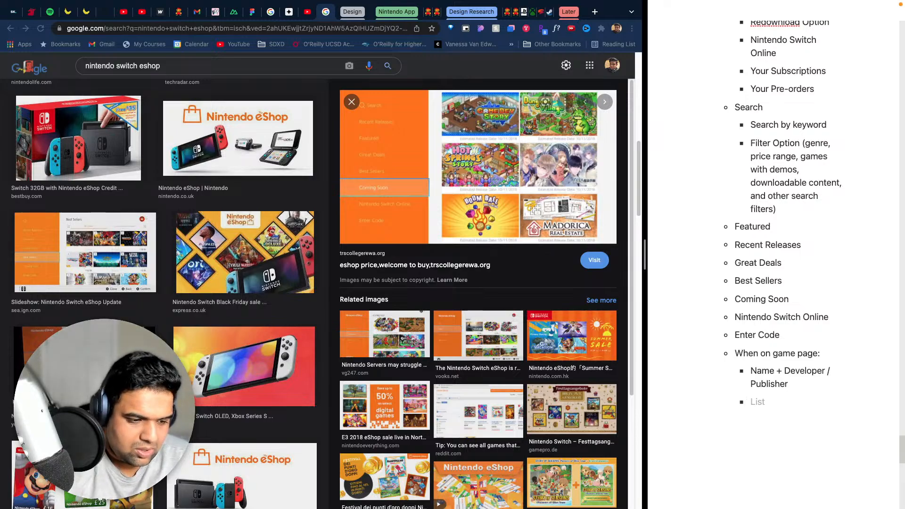
type("Omages")
key("BackSpace")
key("BackSpace")
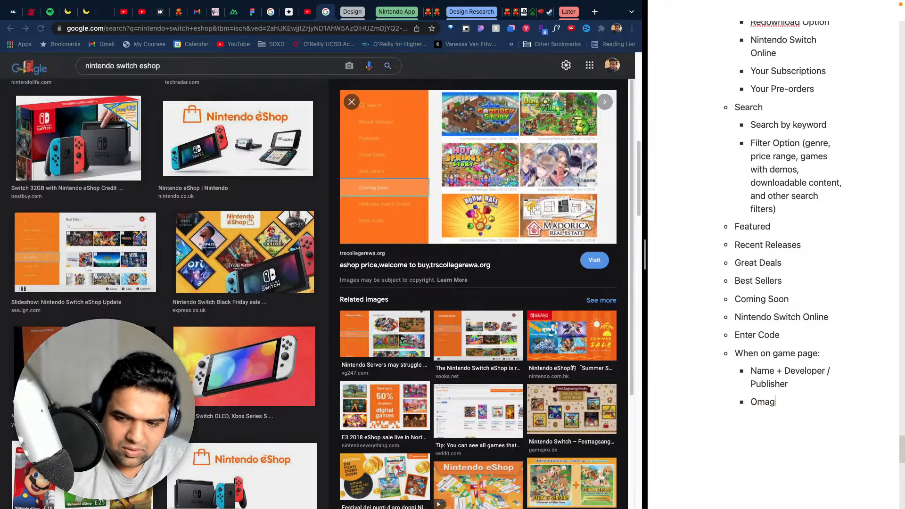
key("BackSpace")
key("BackSpace")
key("BackSpace")
key("BackSpace")
type("Images")
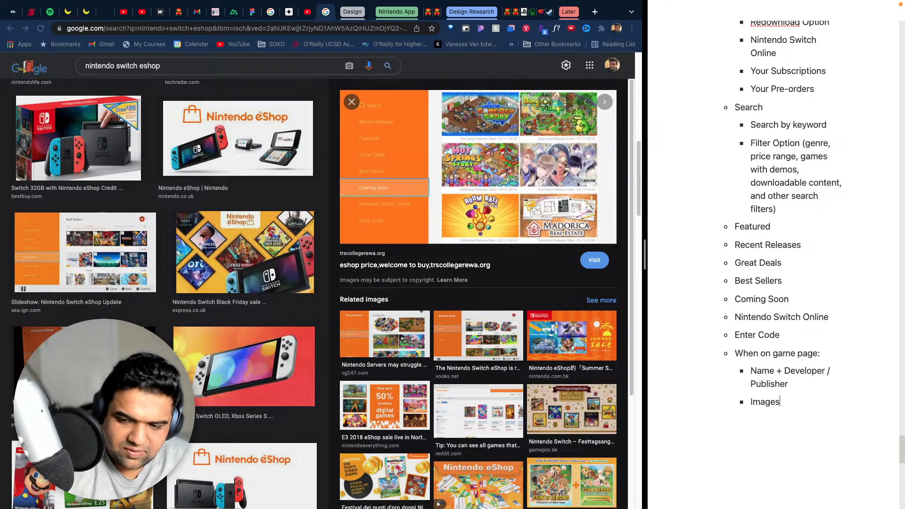
type(" & Videos")
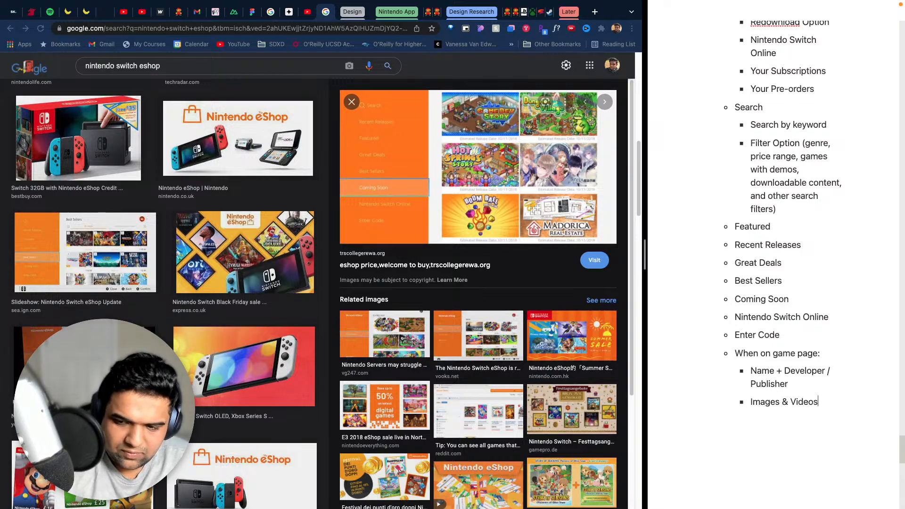
- Add the bullet "Price, gold points, wishlist, and proceed to purchase on the right" below "Images & Videos", at the same level
key("Return")
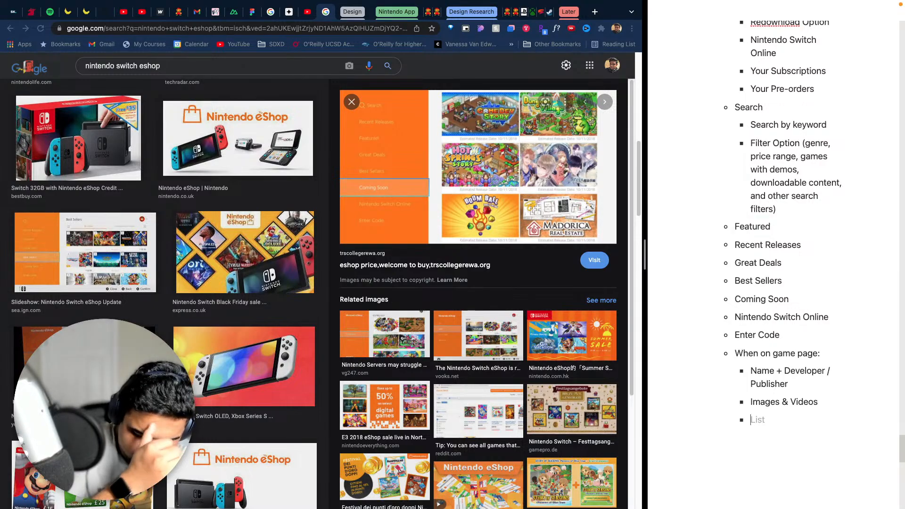
type("Pr")
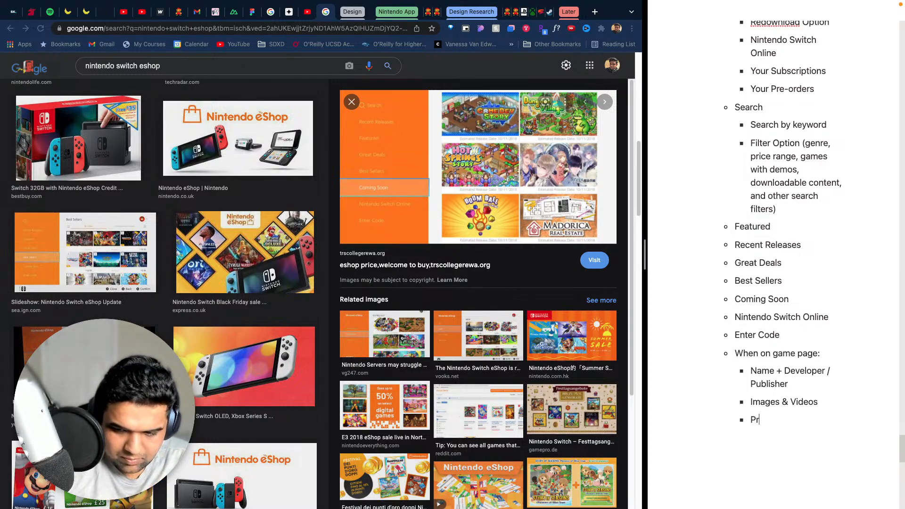
type("ice,")
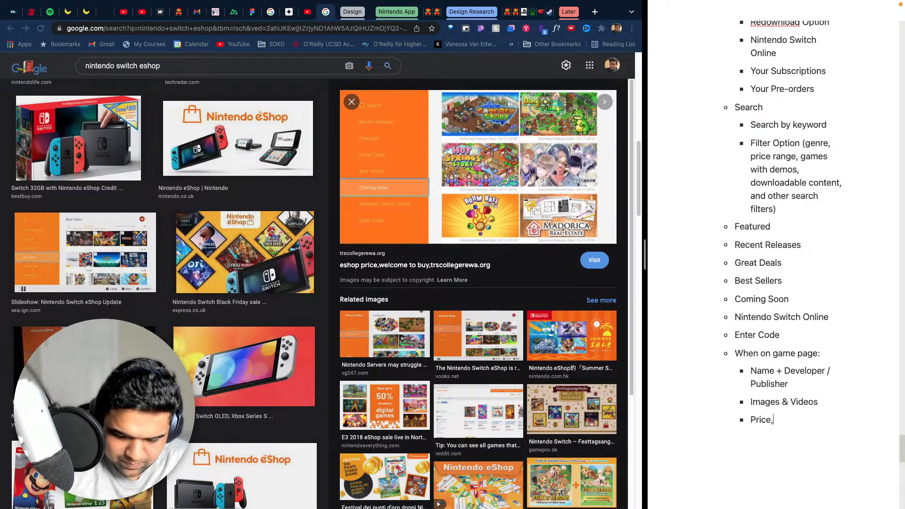
type(" gold points")
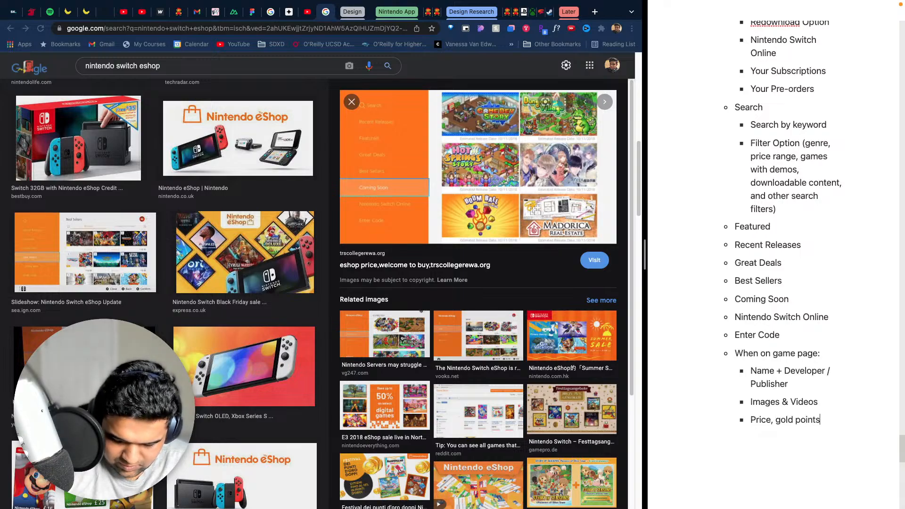
type(", wishlis")
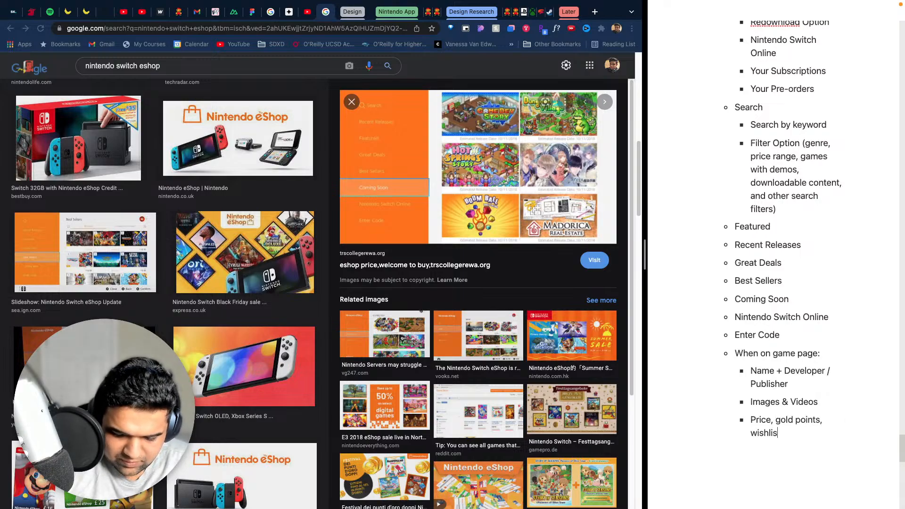
type("t, and proceed ")
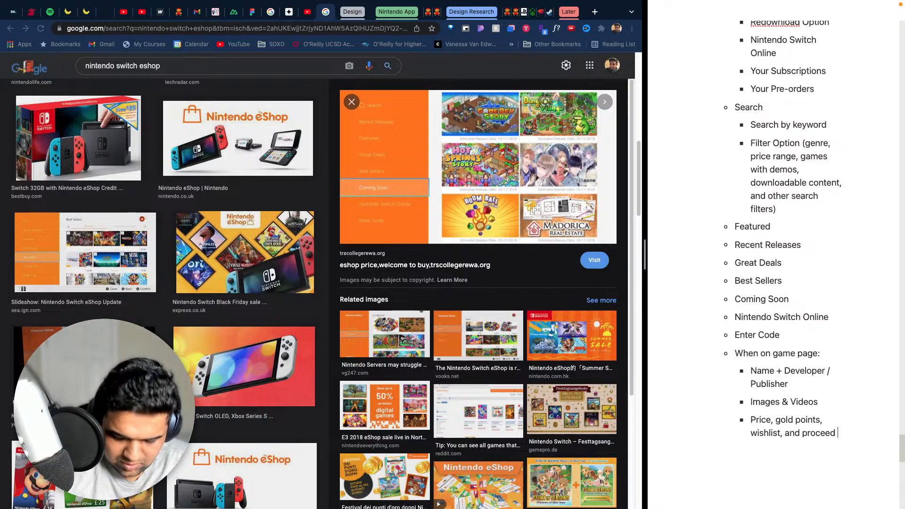
type("to purchas")
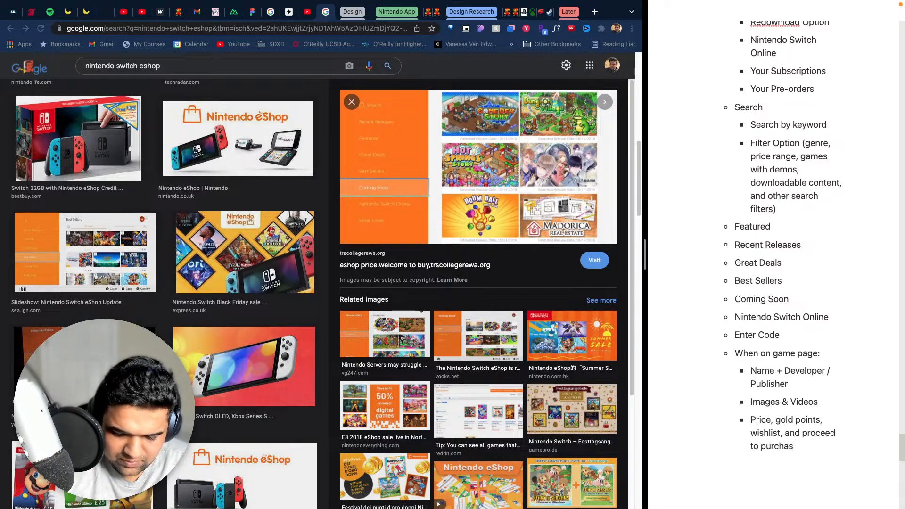
type("e on the right")
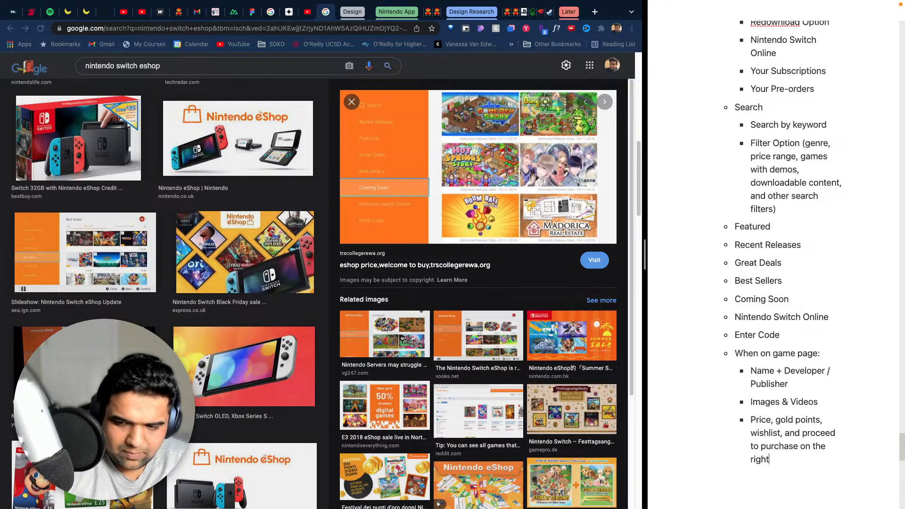
- Add the bullet "Description" below the price and purchase bullet, at the same level
key("Return")
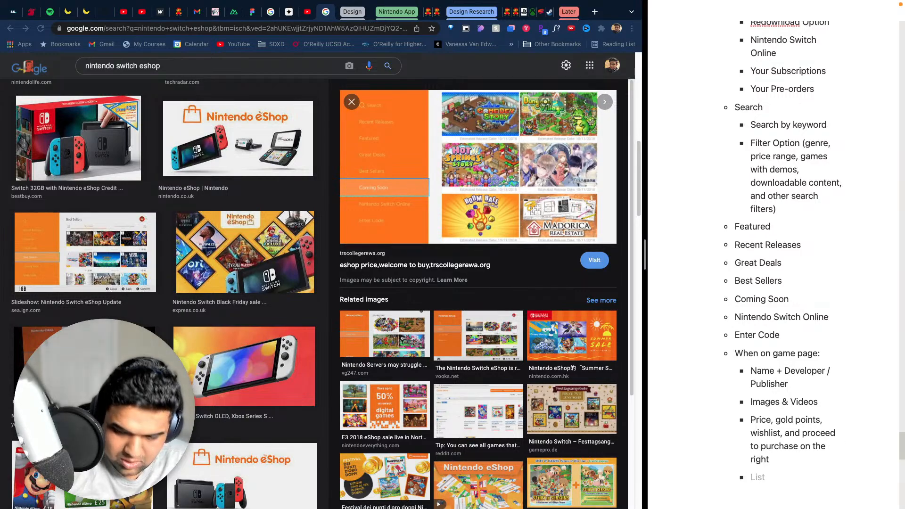
type("Desc")
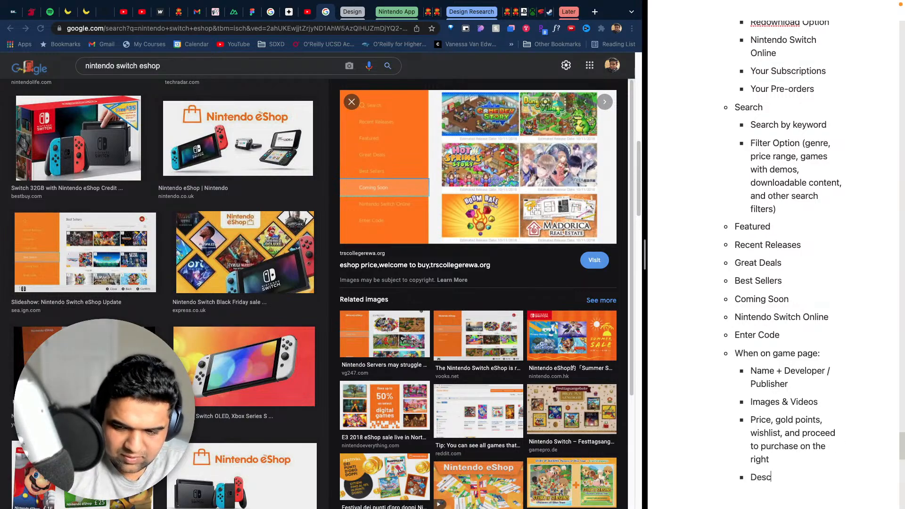
type("ripto")
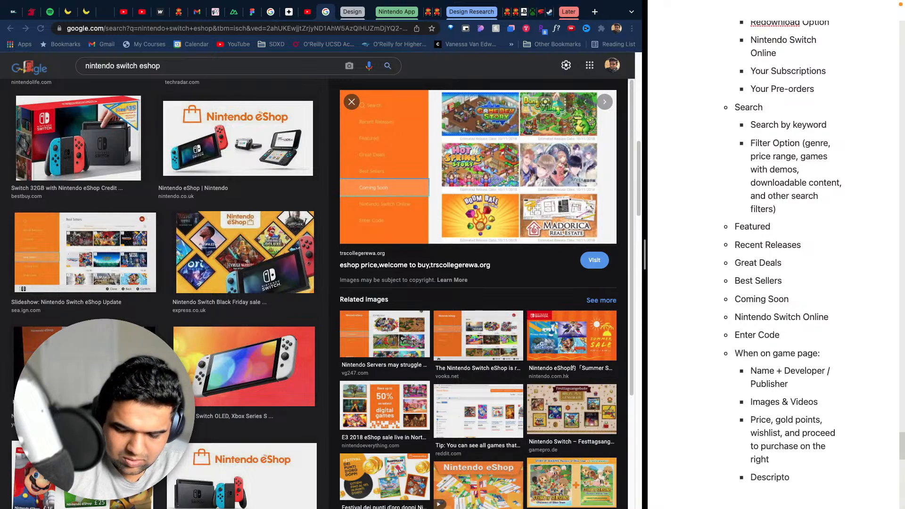
key("BackSpace")
type("ion")
- Add the bullet "Downloadable Content (DLC)" below "Description", at the same level
key("Return")
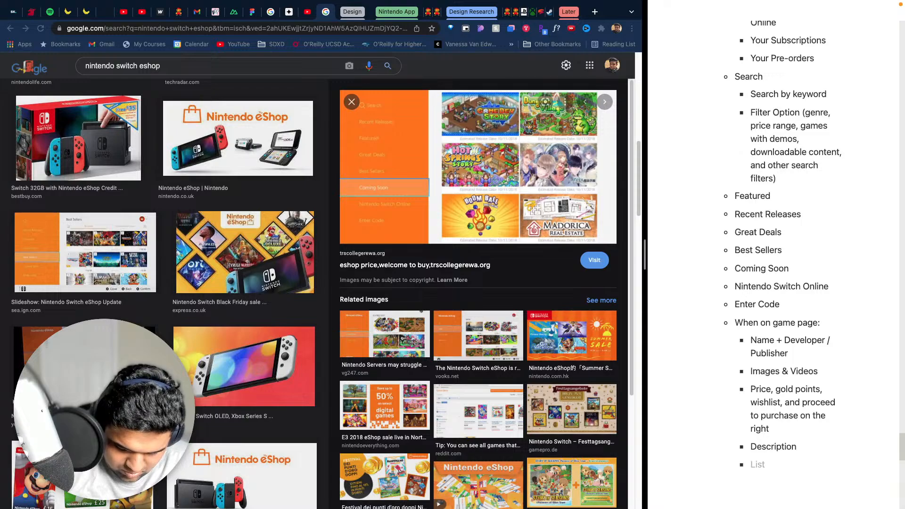
type("Don")
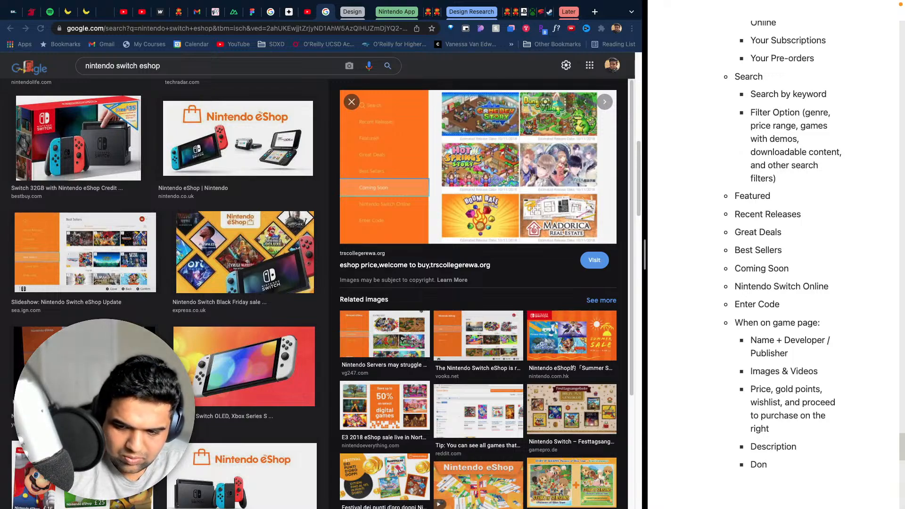
key("BackSpace")
type("wnloada")
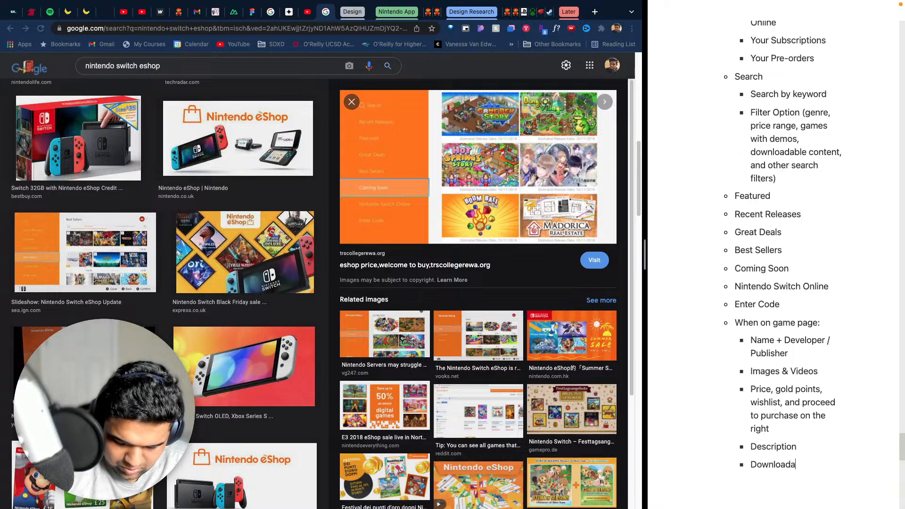
type("ble Cotnt")
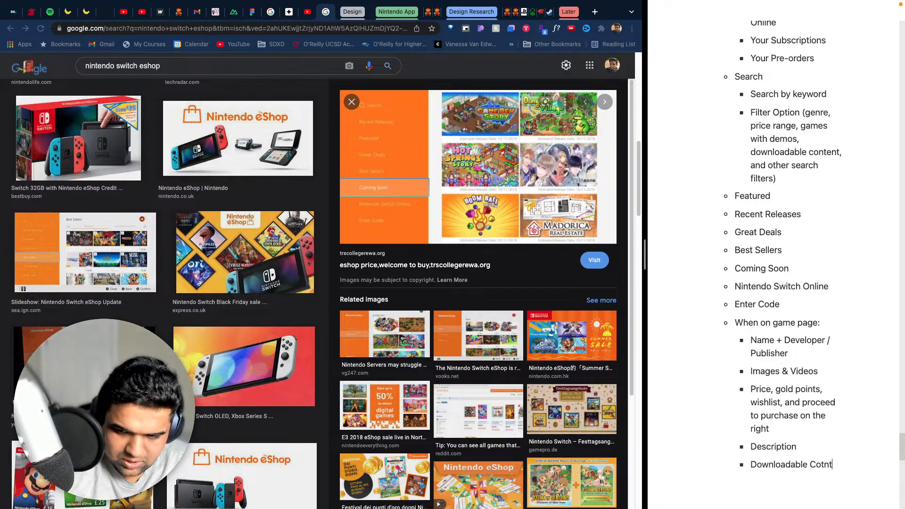
key("BackSpace")
key("BackSpace")
type("ent")
key("BackSpace")
key("BackSpace")
key("BackSpace")
key("BackSpace")
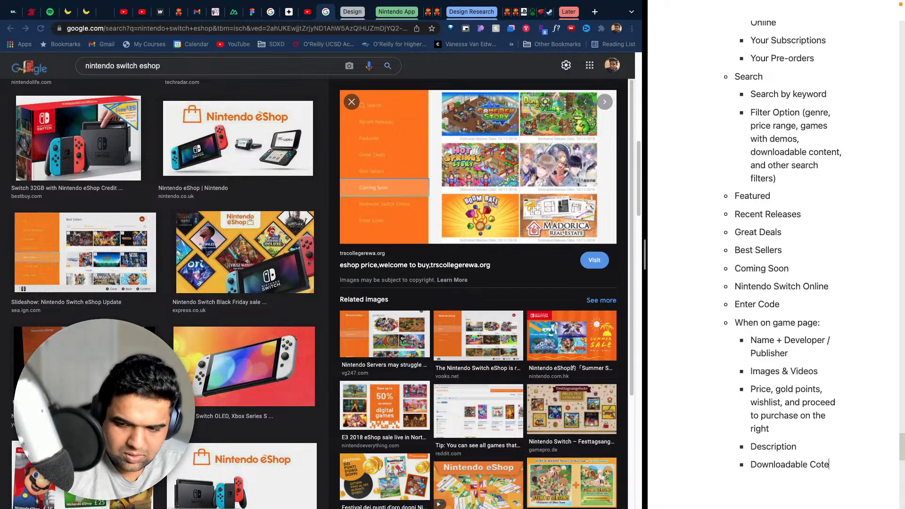
type("ntent()")
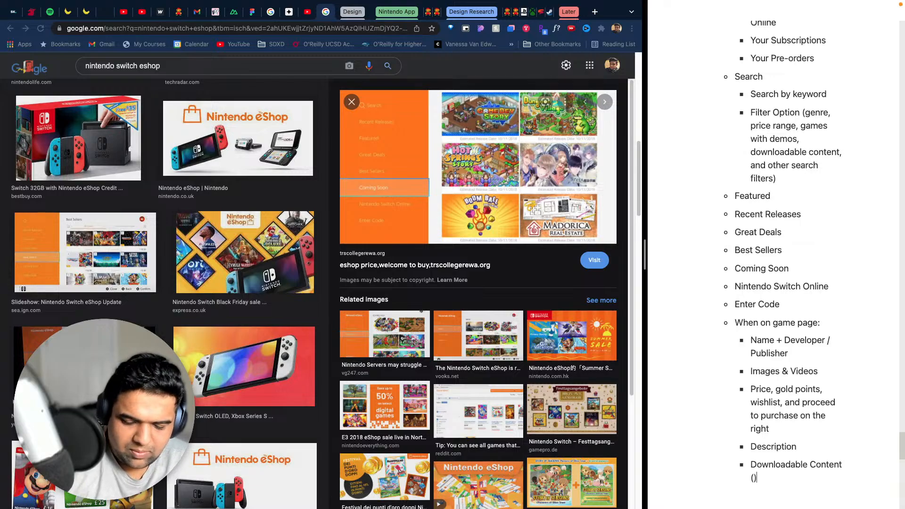
type("DLC")
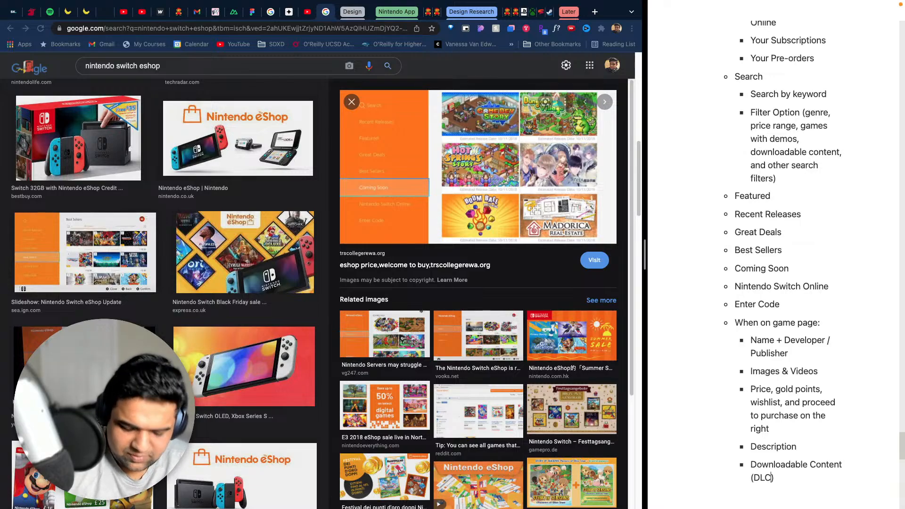
- Add the bullet "Relate News Channel" below "Downloadable Content (DLC)", at the same level
key("Return")
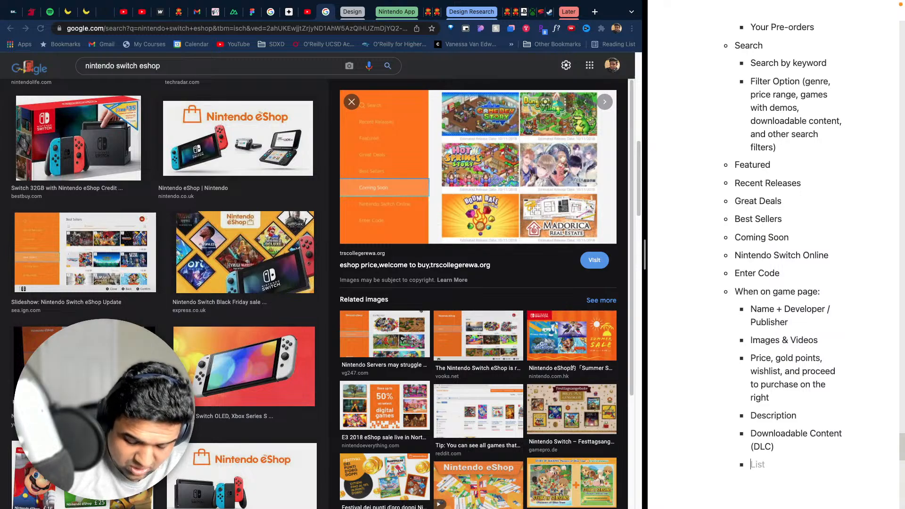
type("Relat")
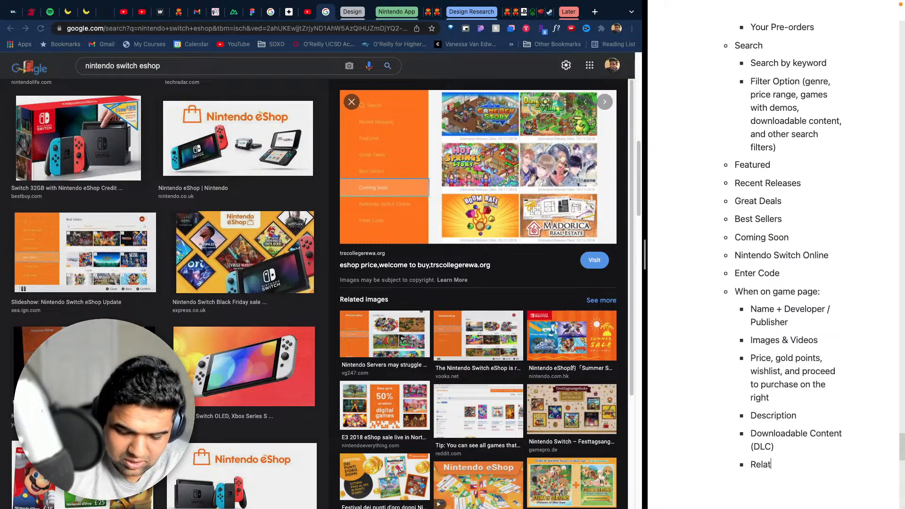
type("e News Channe")
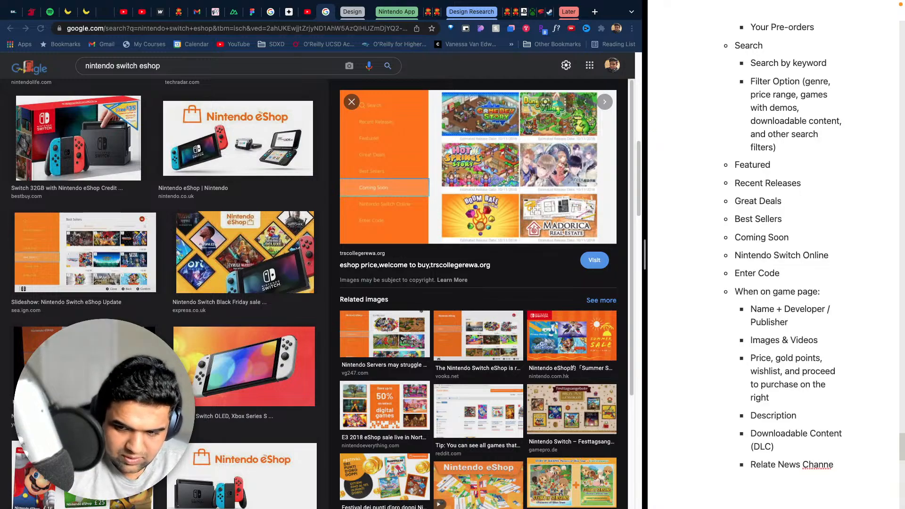
type("l")
- Add the bullet "Software Details" below "Relate News Channel", at the same level
key("Return")
type("Spftwa")
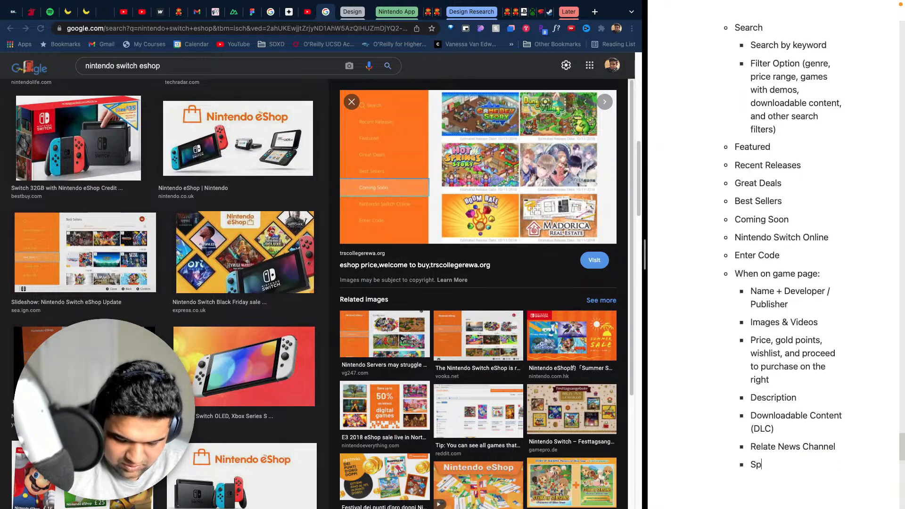
key("BackSpace")
key("BackSpace")
key("BackSpace")
key("BackSpace")
key("BackSpace")
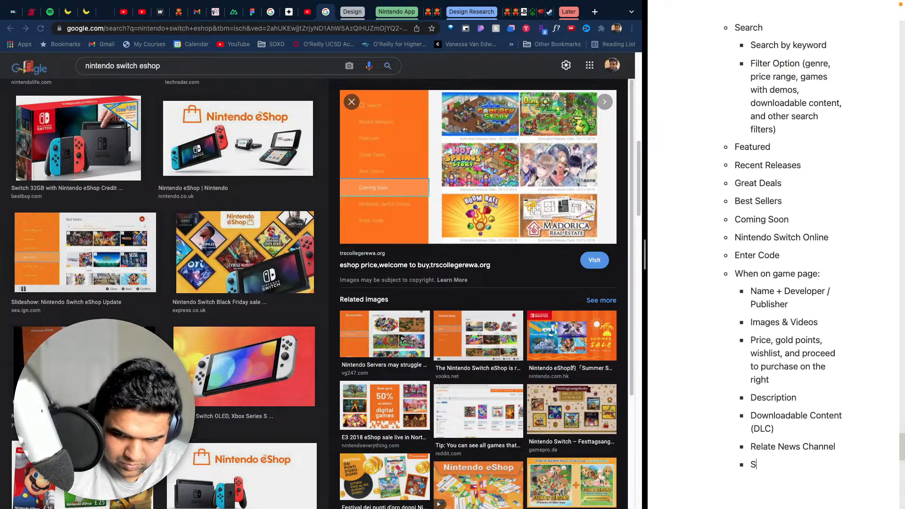
type("oftwar")
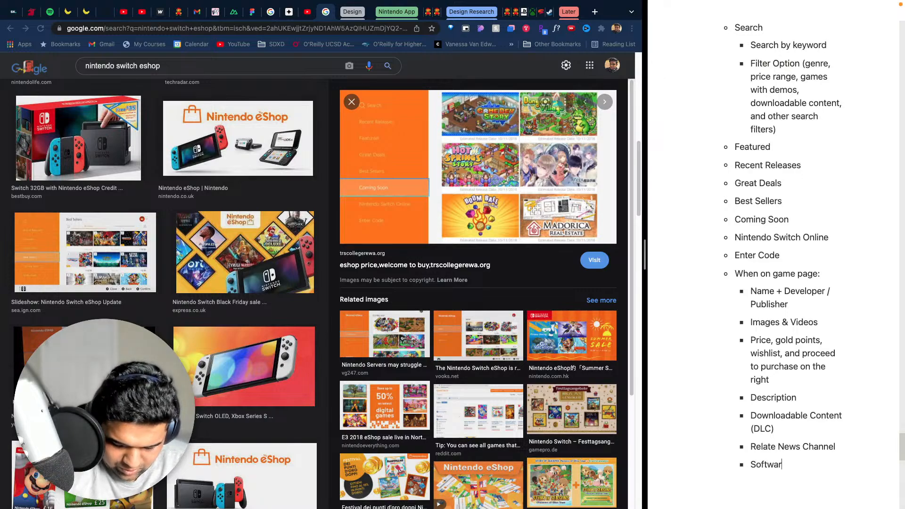
type("e Detao;")
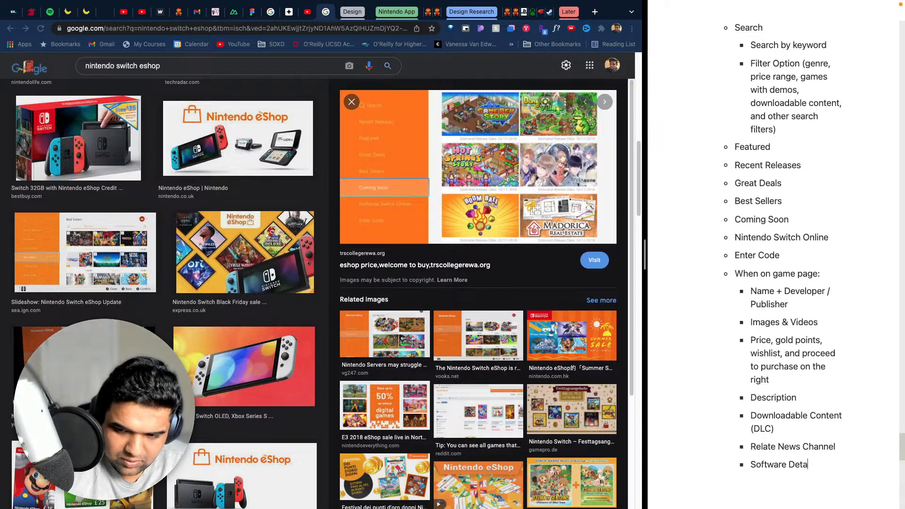
key("BackSpace")
key("BackSpace")
type("ils")
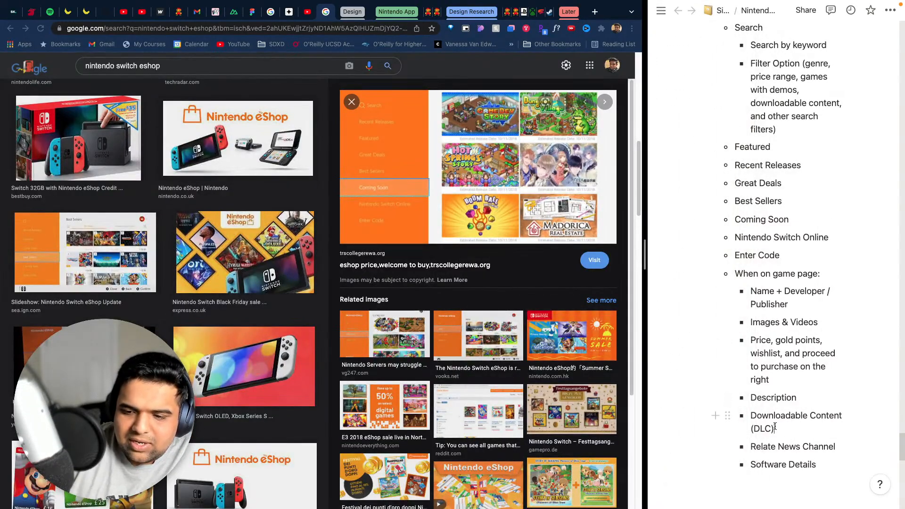
left_click_drag(775, 427, 741, 291)
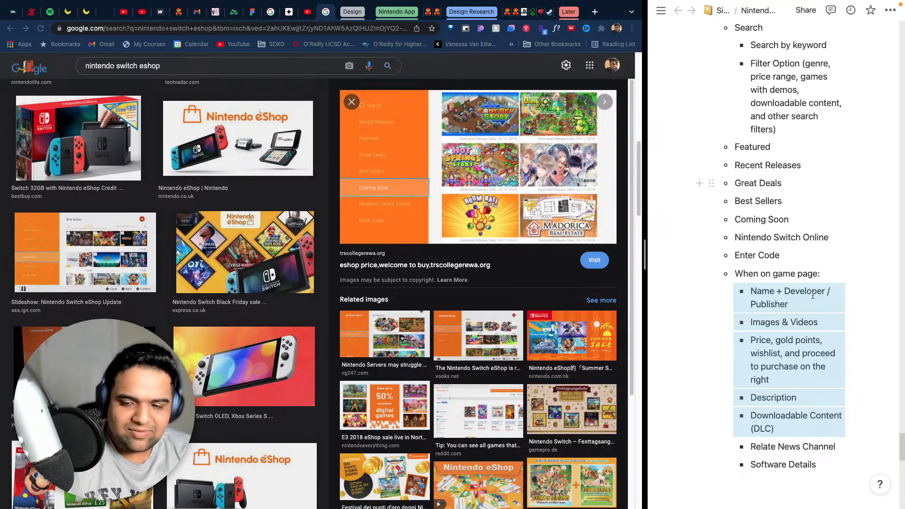
left_click(821, 464)
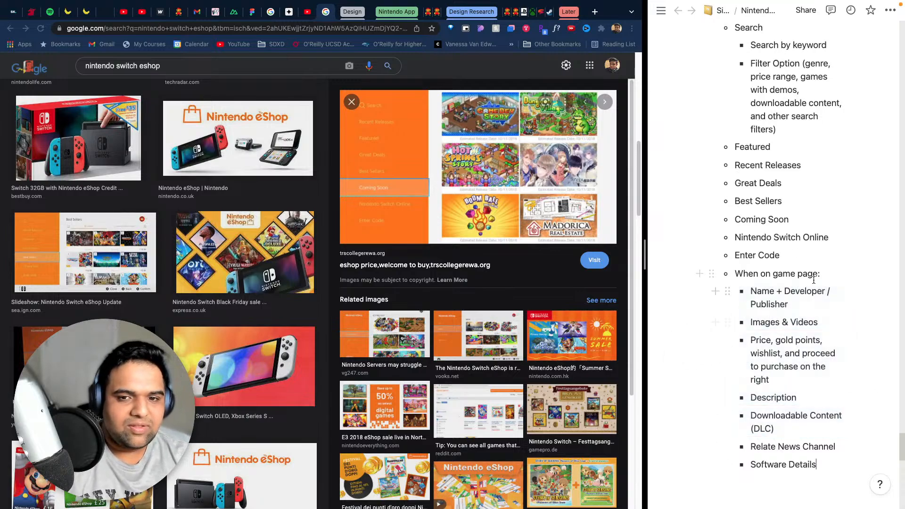
scroll(716, 289, "up", 5)
scroll(799, 267, "down", 8)
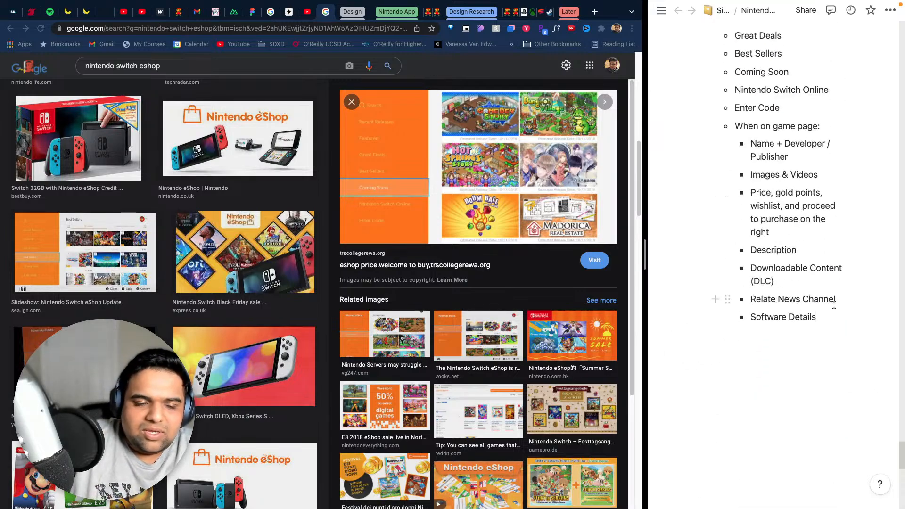
scroll(820, 296, "down", 6)
scroll(794, 289, "up", 6)
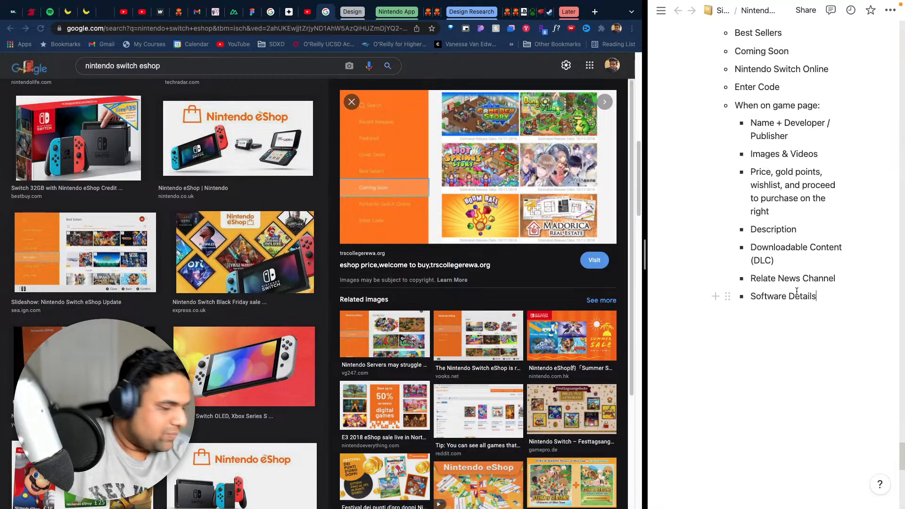
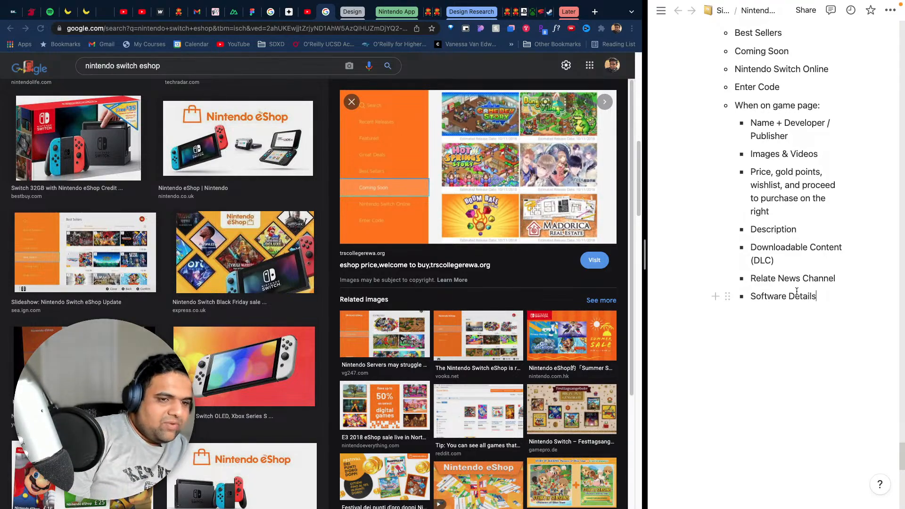
- Below the Software Details list, leave blank space and add the line "Competitive Analysis for Nintendo App Features"
key("Return")
key("Return")
key("Return")
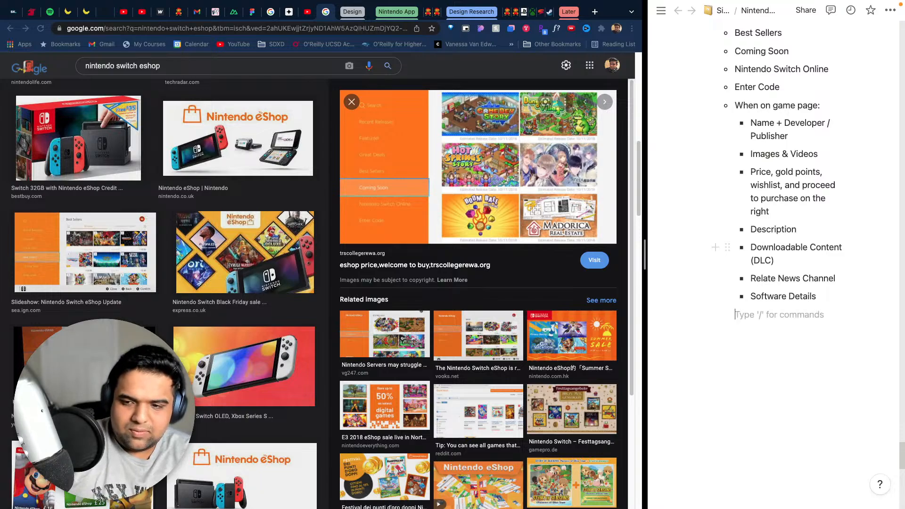
key("Return")
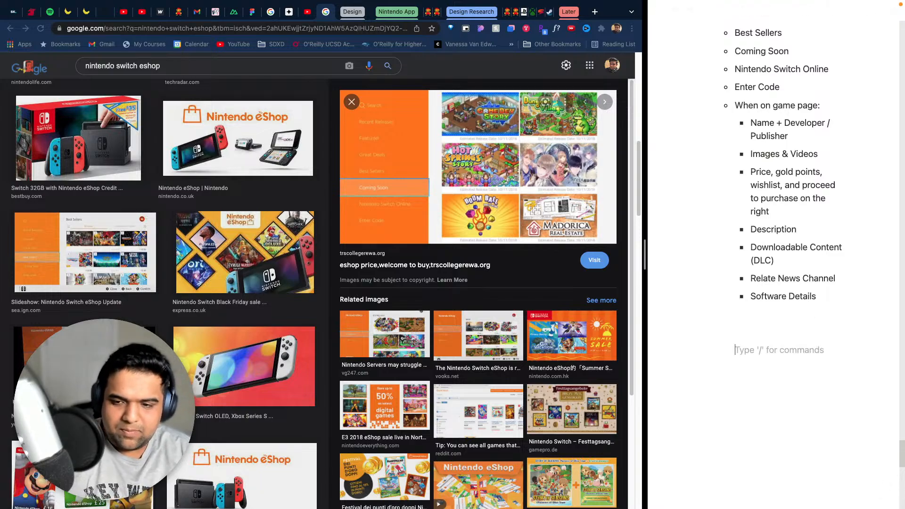
type("All")
key("BackSpace")
key("BackSpace")
key("BackSpace")
type("Co")
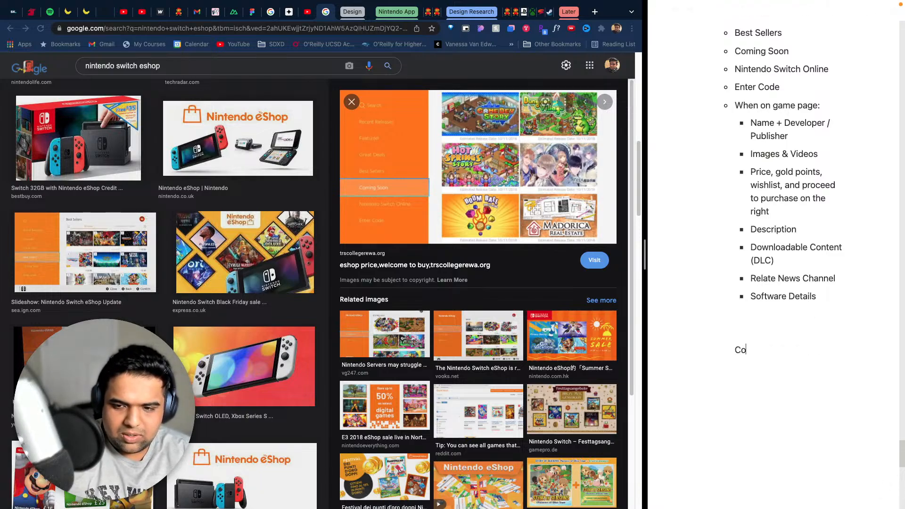
type("mpetitive Ana")
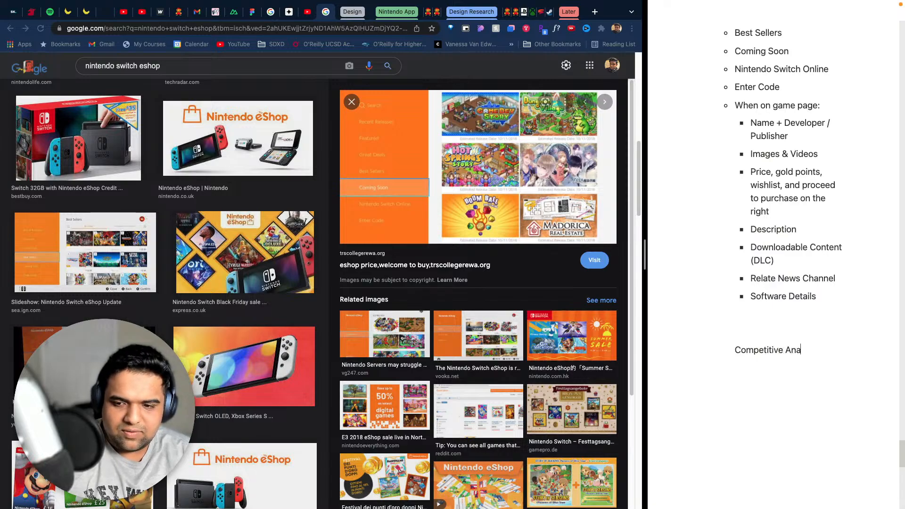
type("lysis f")
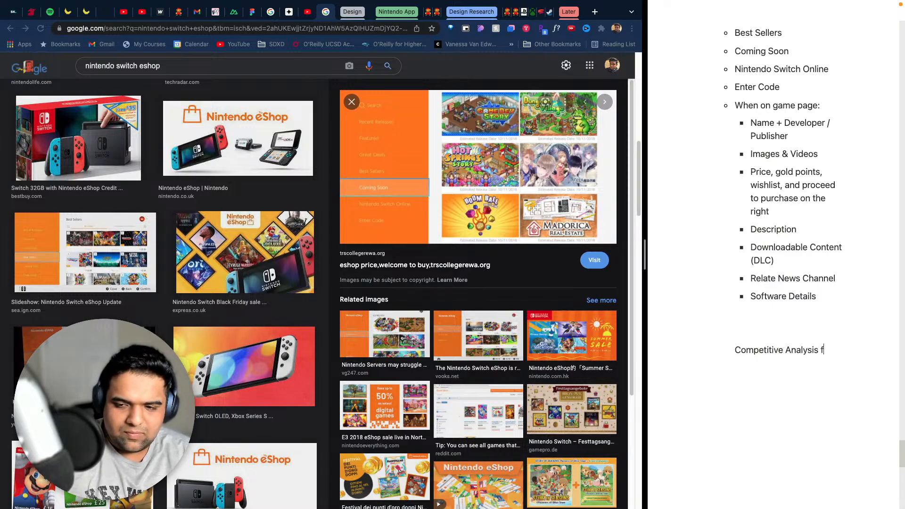
type("or Nintendo W")
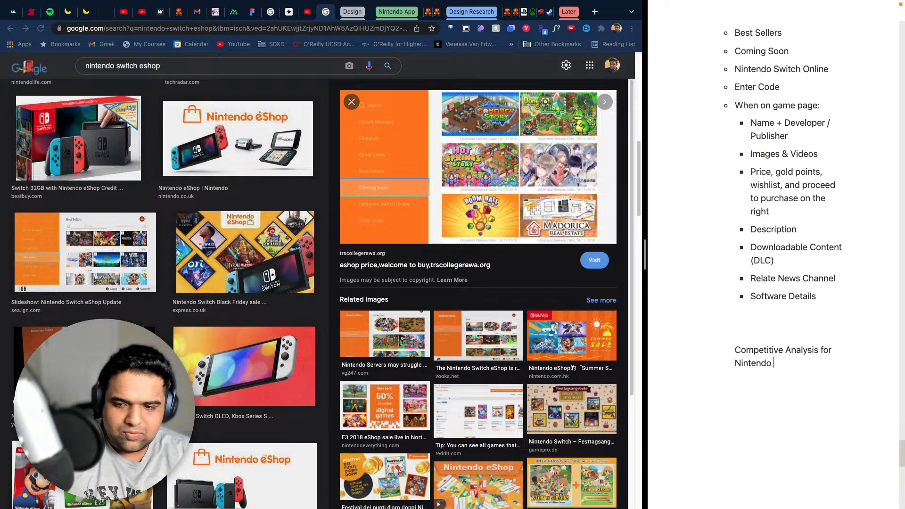
key("BackSpace")
type("Swit")
key("BackSpace")
key("BackSpace")
key("BackSpace")
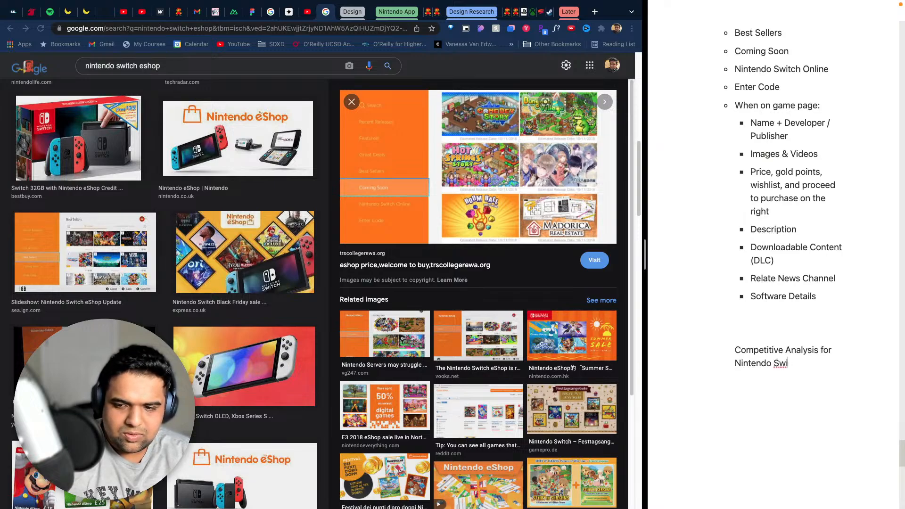
key("BackSpace")
type("App Fe")
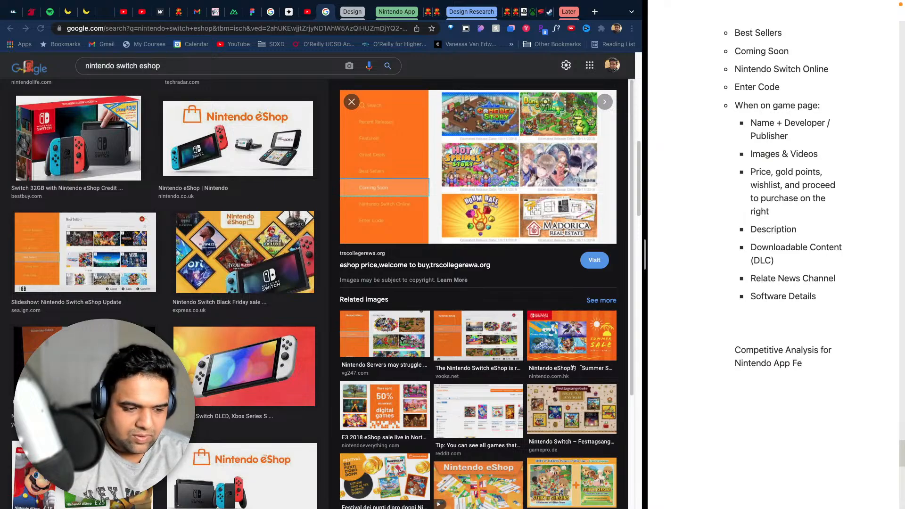
type("atures")
key("Return")
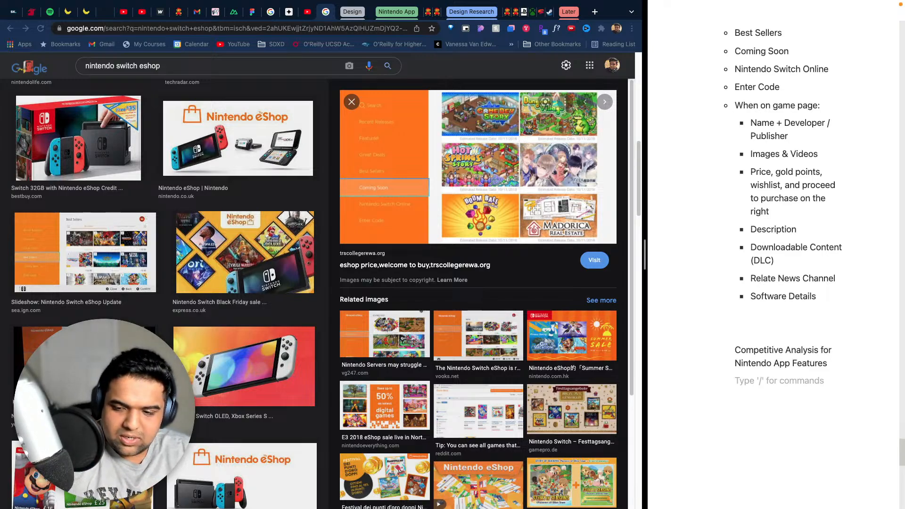
- Start a bulleted list under the Competitive Analysis line with the items Eshop, Community and Secondary
type("- Esho")
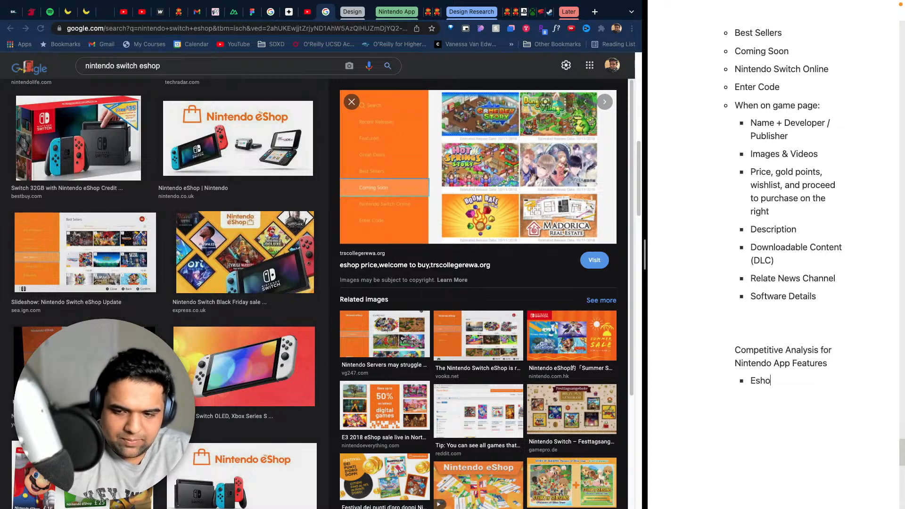
type("p")
key("Return")
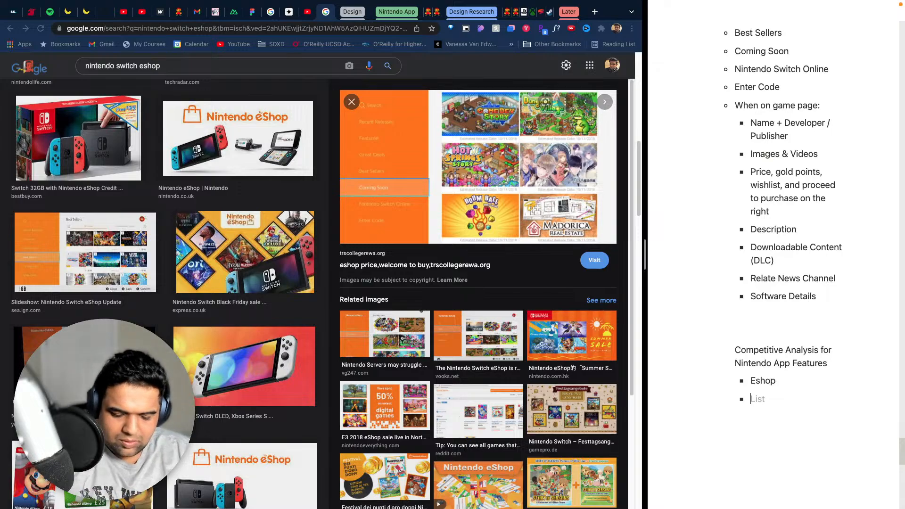
type("Community")
key("Return")
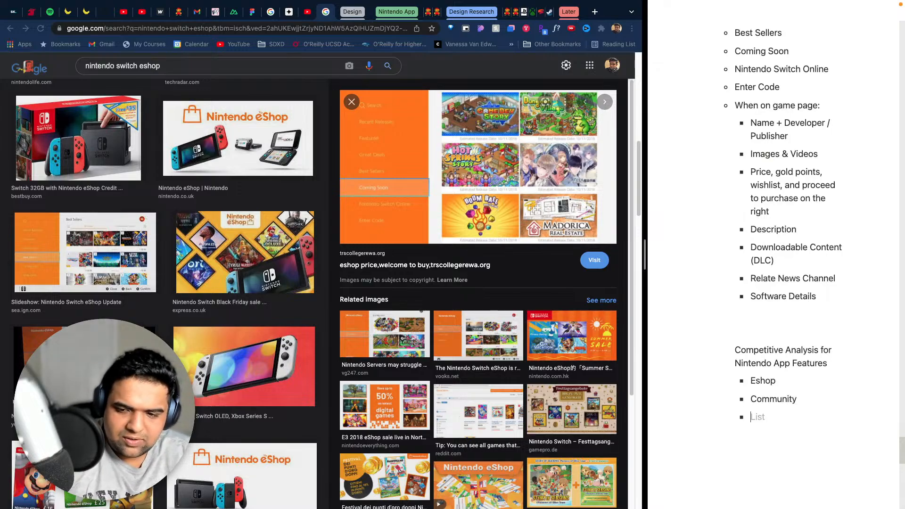
type("Secondary")
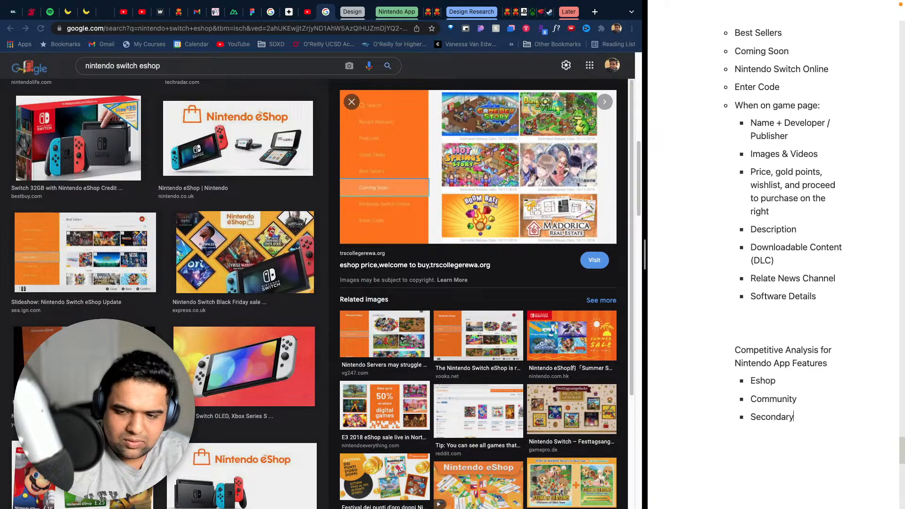
- Nest the bullets "Profile Management" and "My Nintendo" under Secondary
key("Return")
key("Tab")
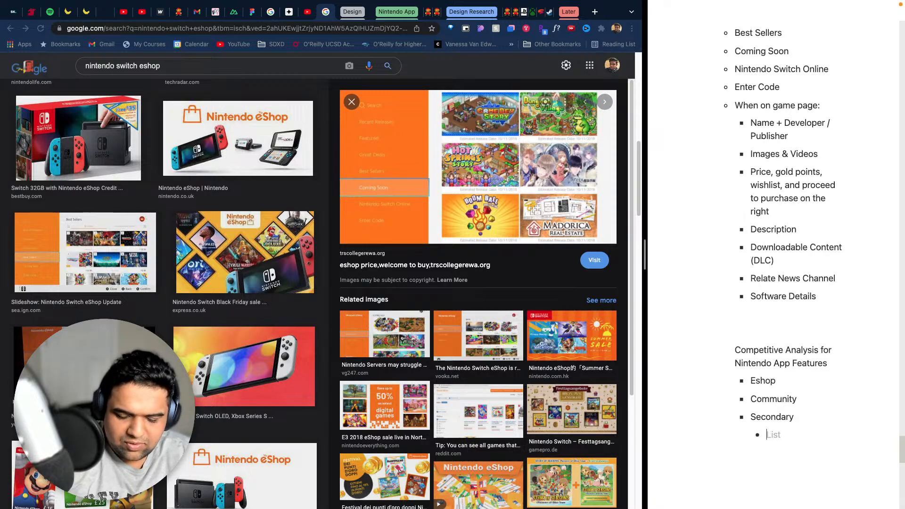
type("Profile m")
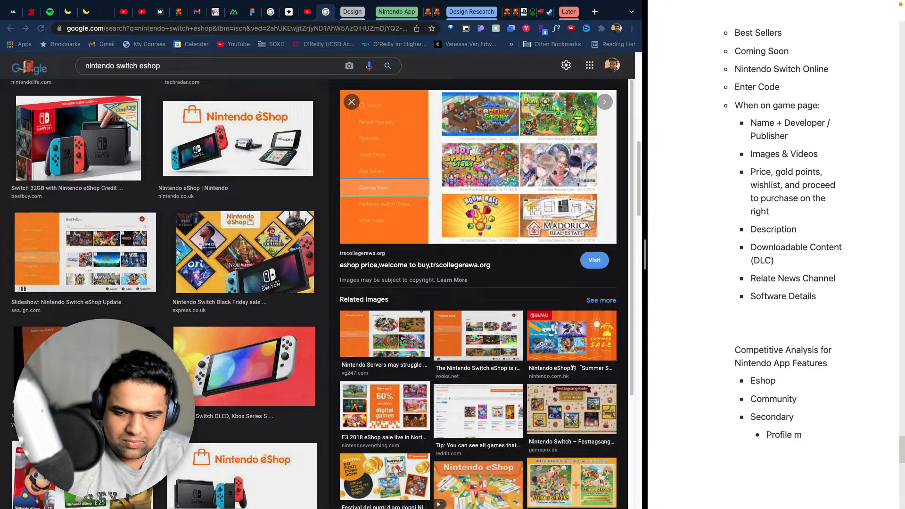
key("BackSpace")
type("Management")
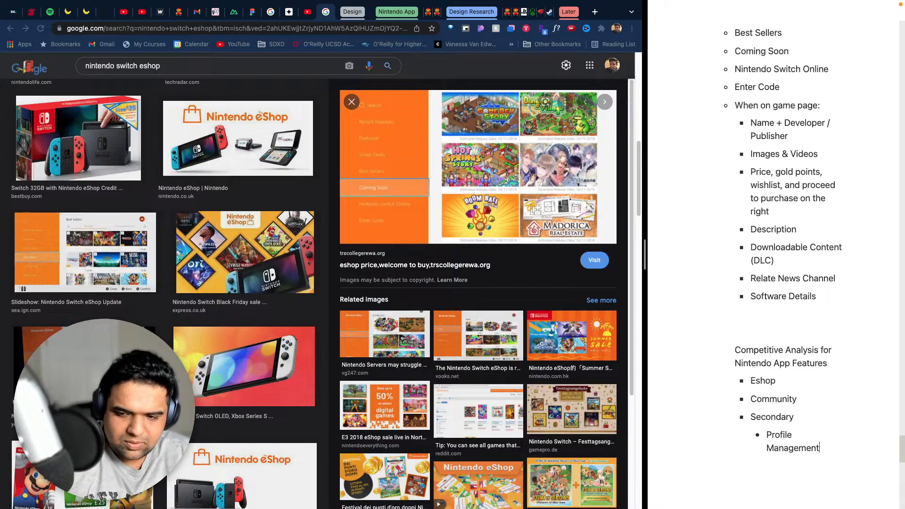
key("Return")
type("My Nintendo")
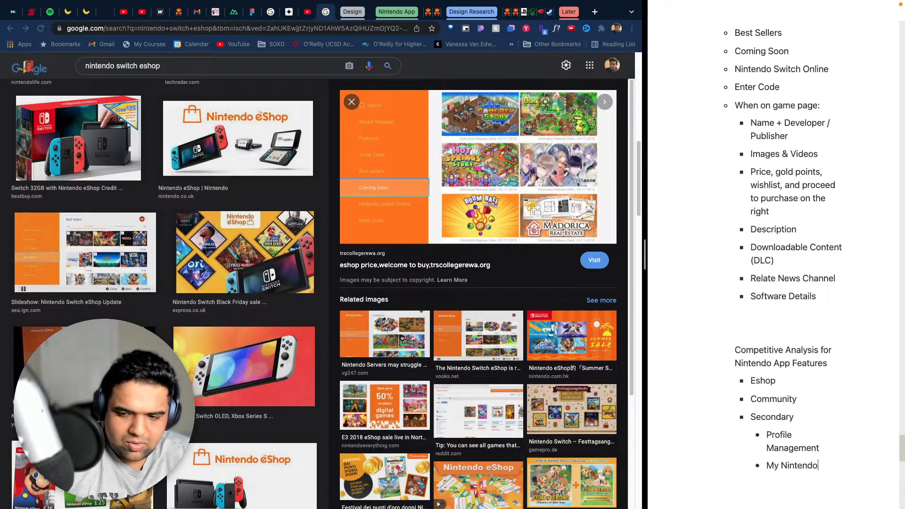
key("Return")
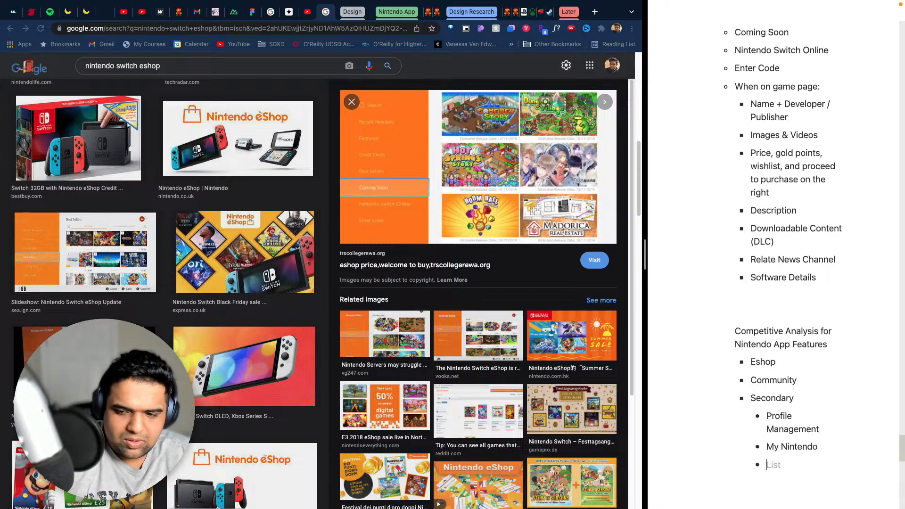
type("New")
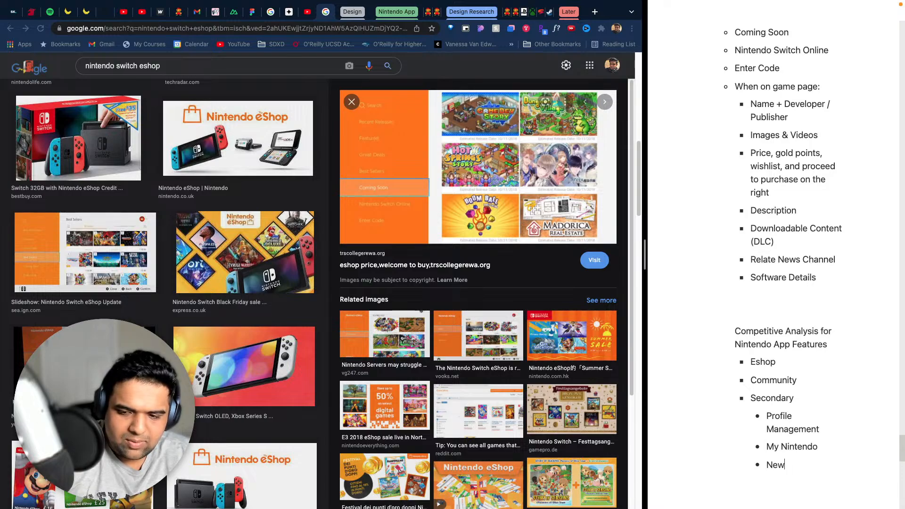
key("BackSpace")
key("BackSpace")
key("BackSpace")
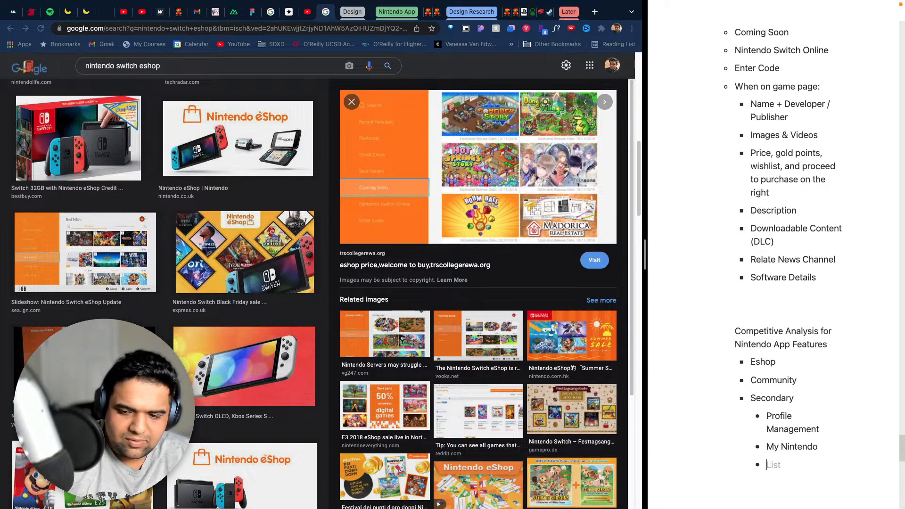
- Add a nested "News" bullet under Community
left_click(812, 380)
key("Return")
type("News")
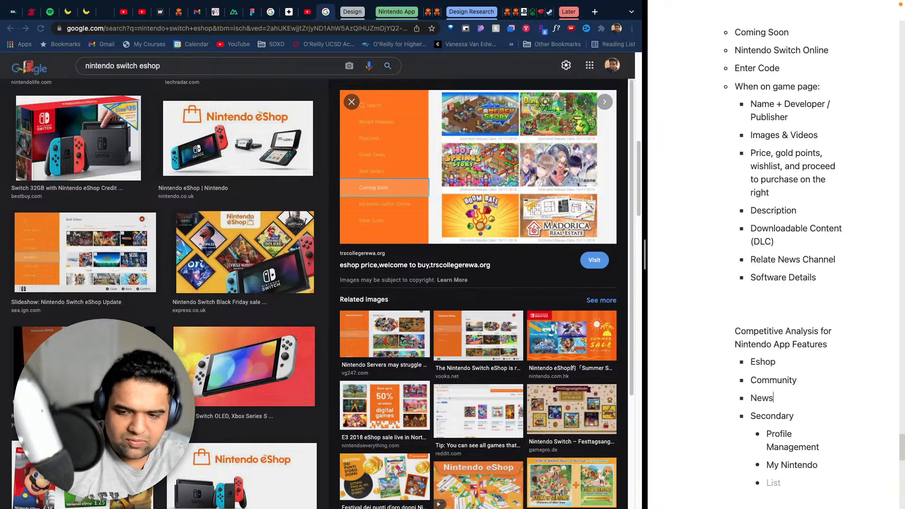
key("Tab")
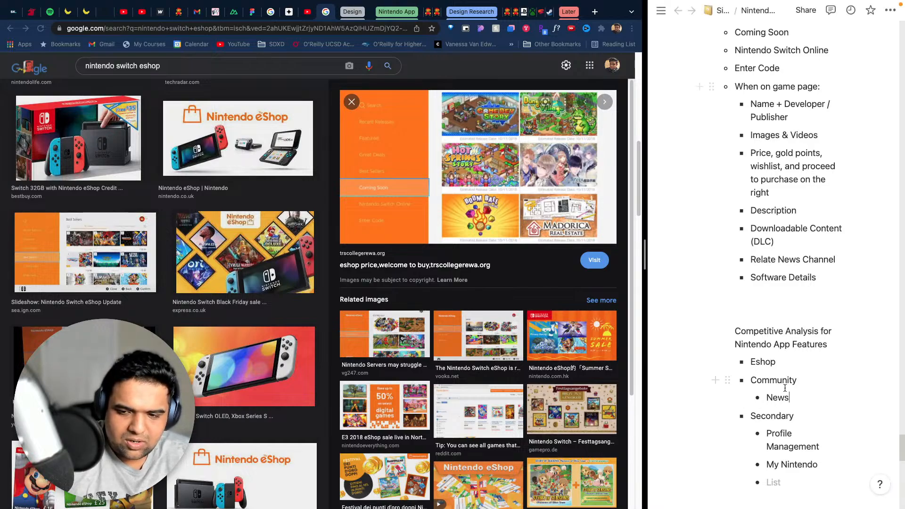
- Add the bullets "Friend list" and "Chat & voice" below News in the Community list
type("Friend list")
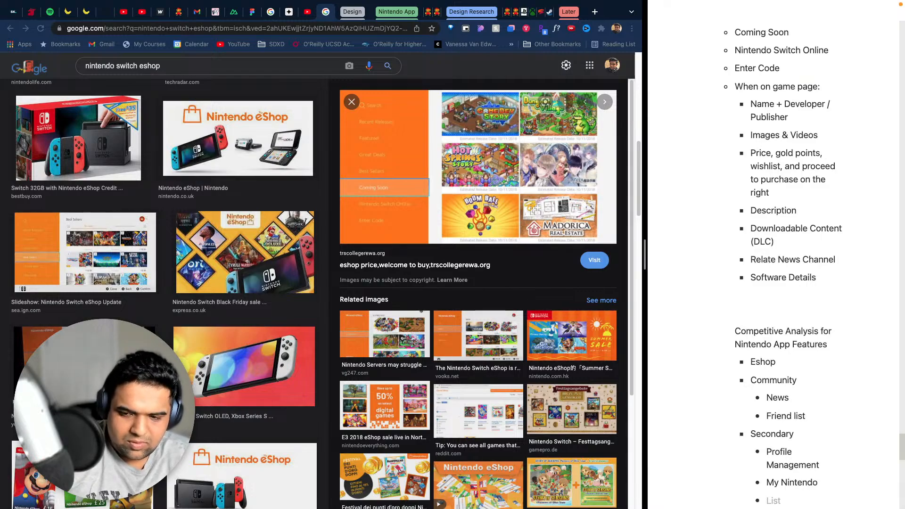
key("Return")
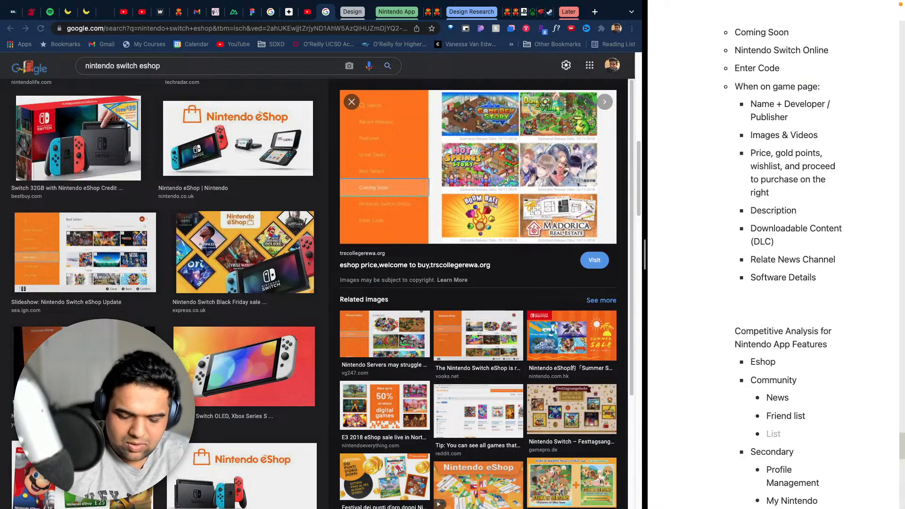
type("Chat")
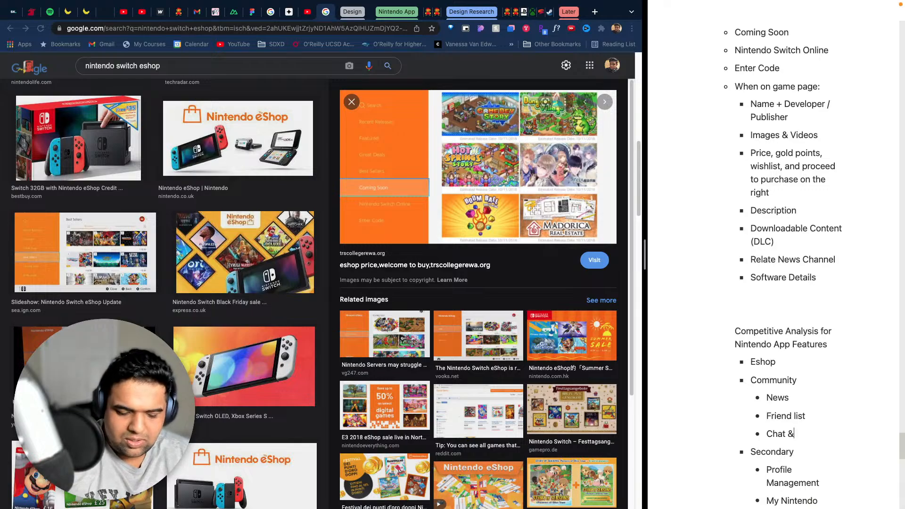
type(" & voice messa")
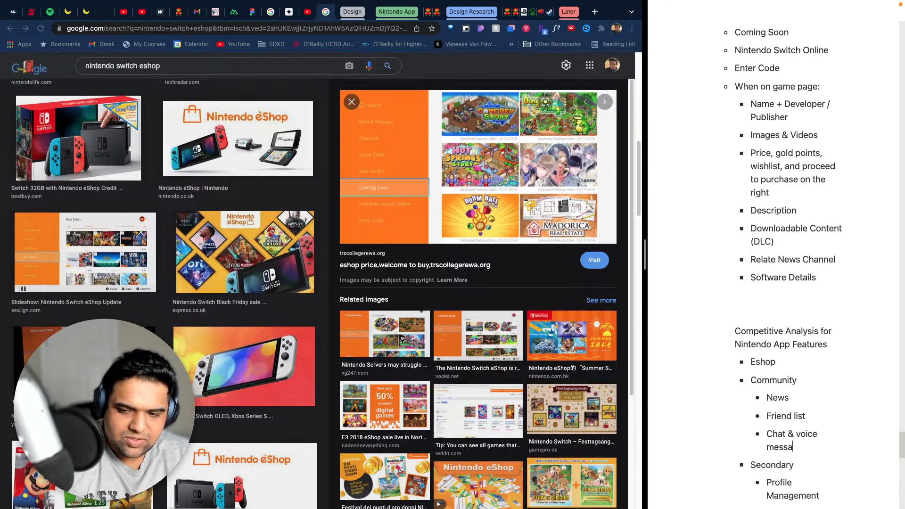
key("BackSpace")
key("BackSpace")
key("BackSpace")
key("BackSpace")
key("BackSpace")
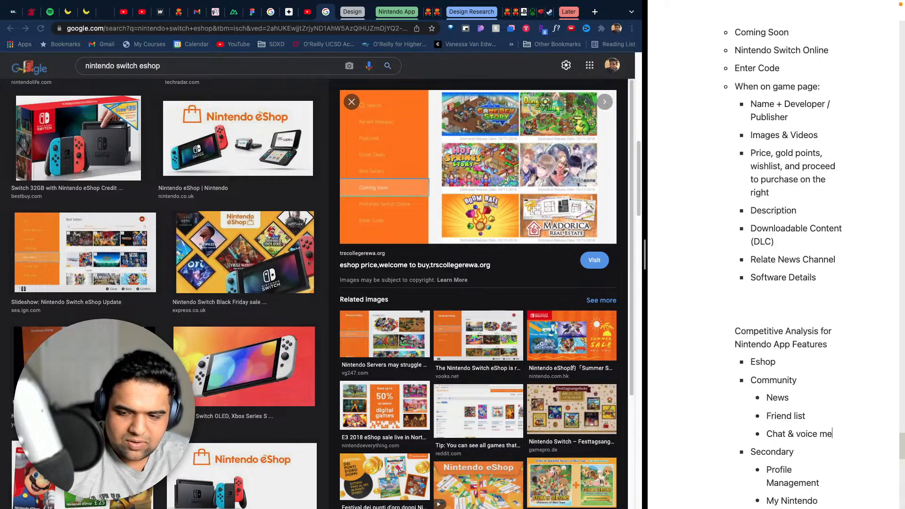
key("BackSpace")
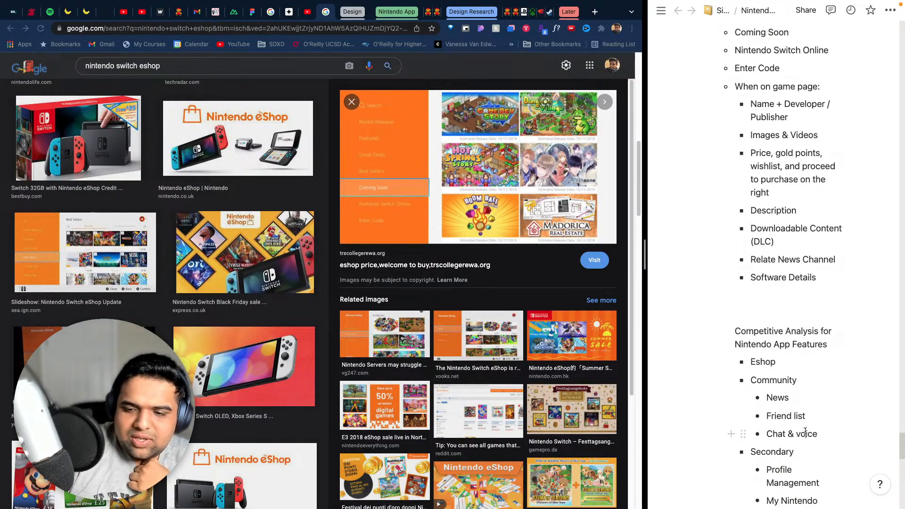
- Append the note "(and friend profile?)" to the Friend list bullet under Community
scroll(820, 358, "down", 3)
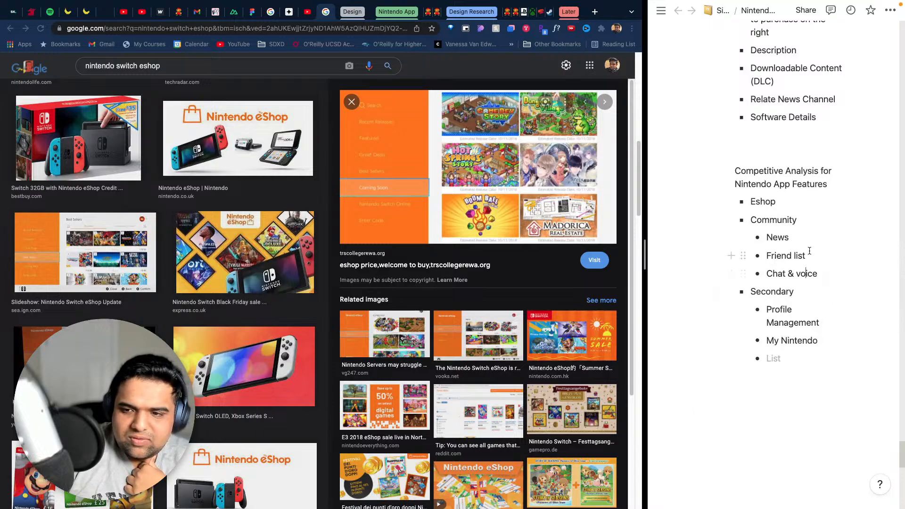
left_click(830, 259)
type("()")
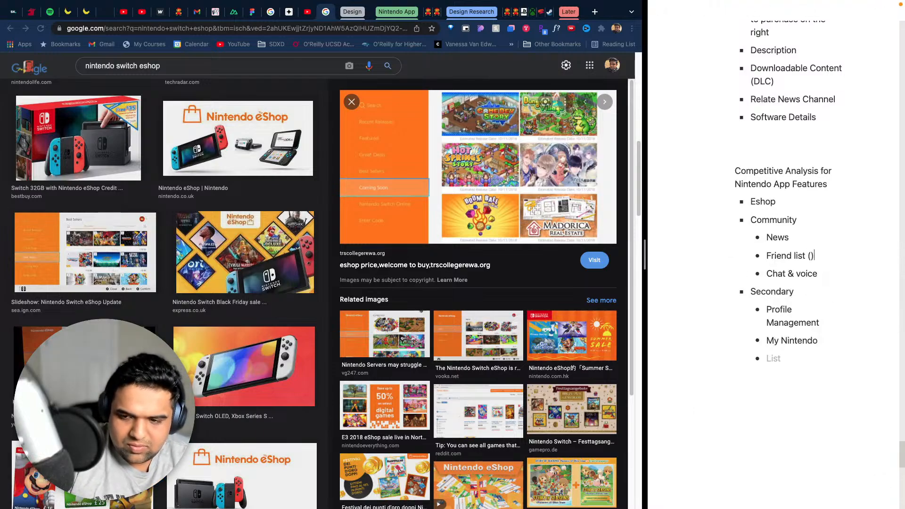
type("and ")
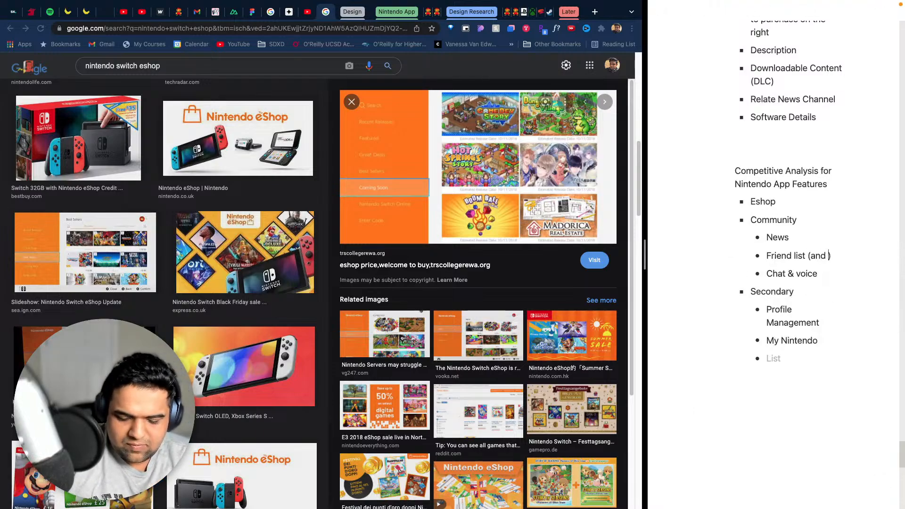
type("friend profile?")
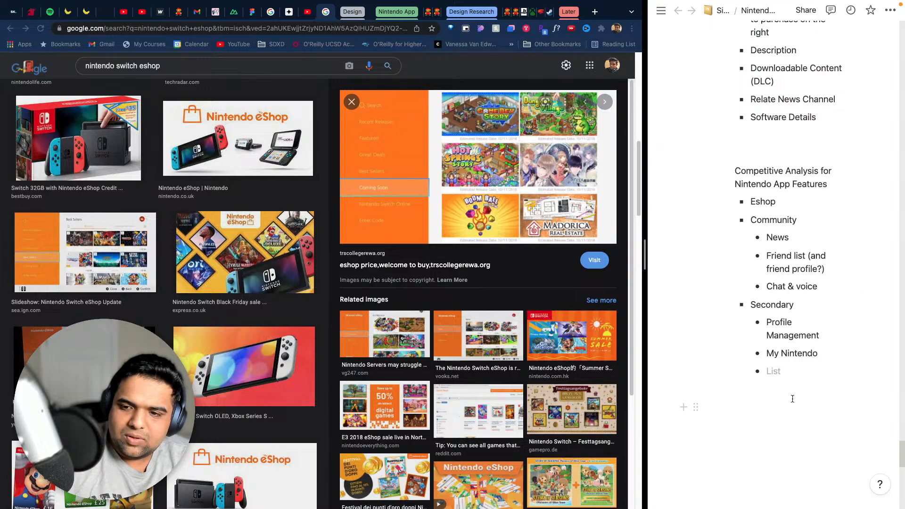
- Remove the parenthetical note from Friend list and add a separate "Friend Profile" bullet directly below it
left_click_drag(808, 255, 826, 273)
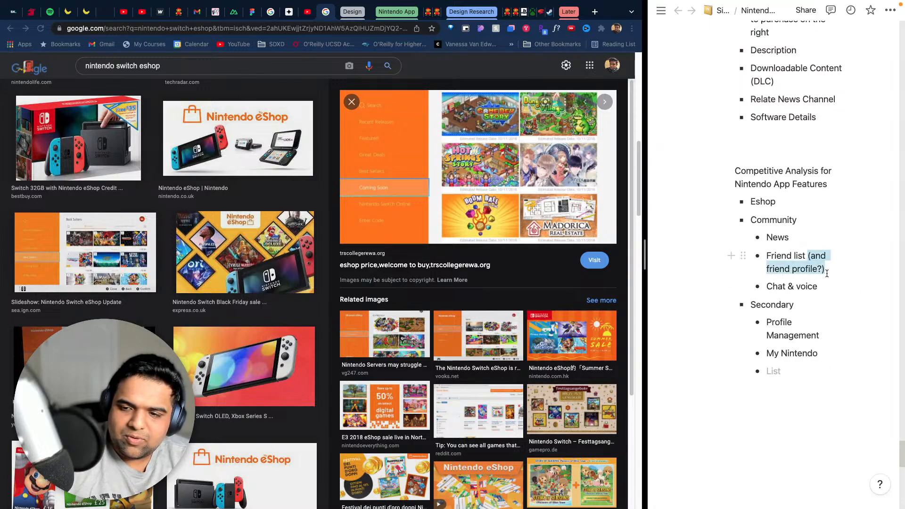
key("BackSpace")
key("Return")
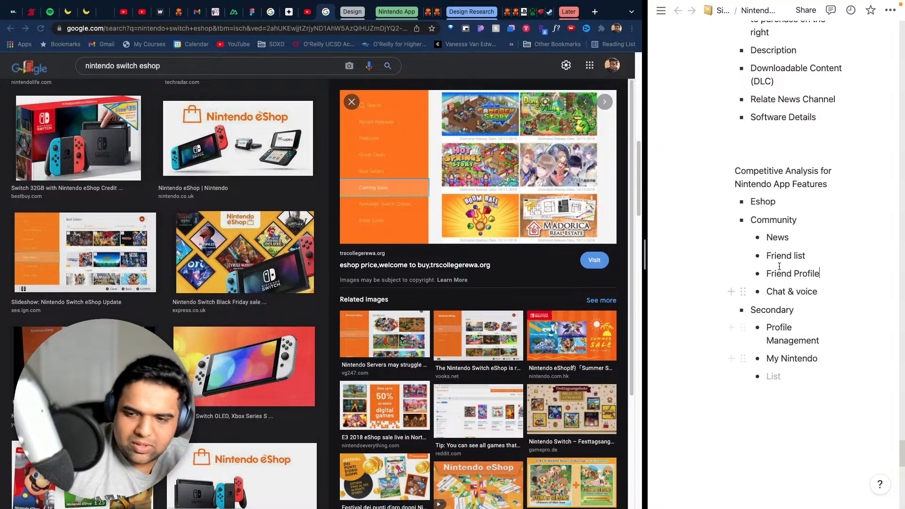
- Add an empty nested bullet under Eshop in the Competitive Analysis for Nintendo App Features list
scroll(779, 267, "up", 3)
left_click(786, 343)
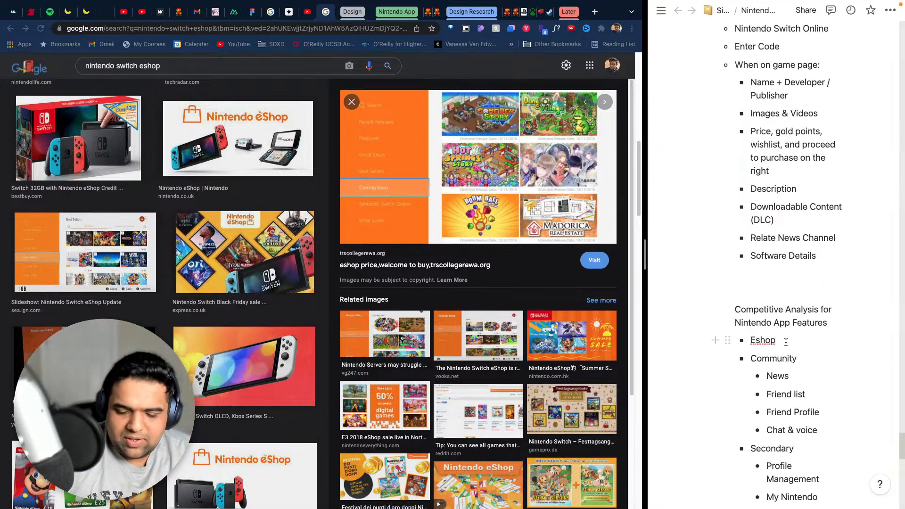
key("Return")
key("Tab")
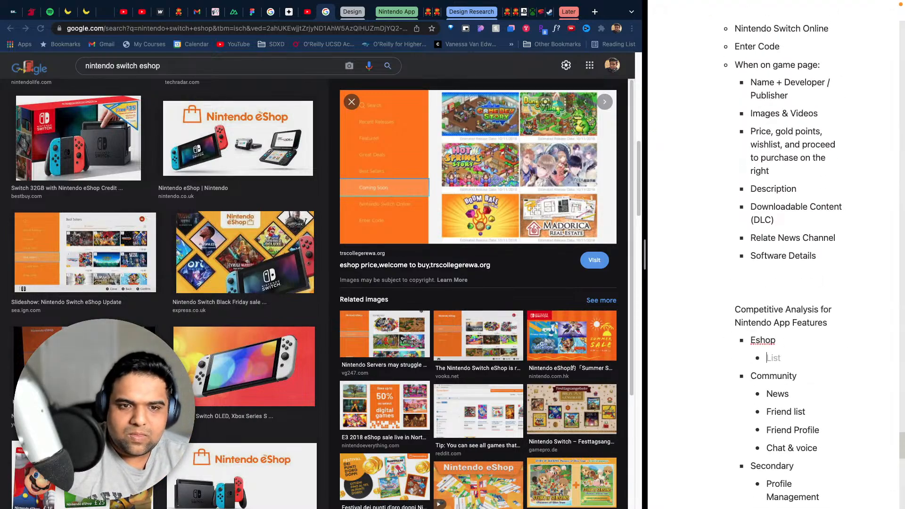
type("S")
key("BackSpace")
key("BackSpace")
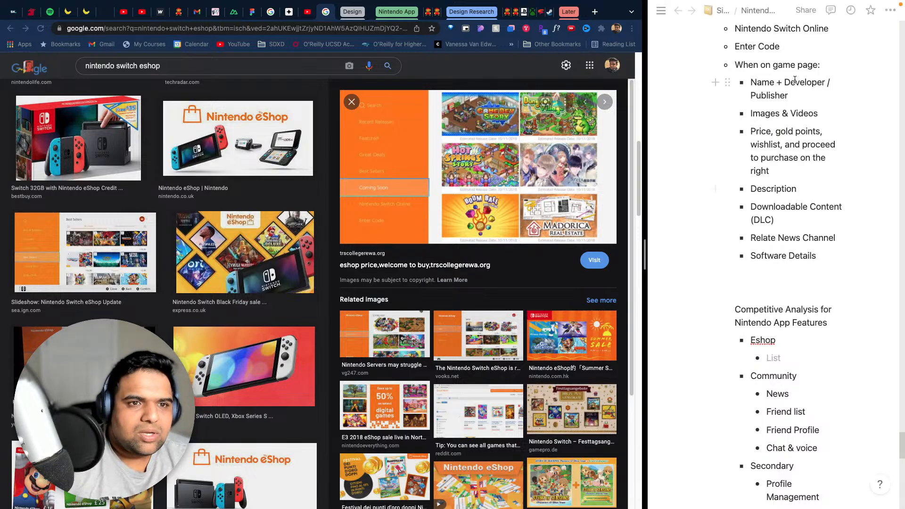
- Look through the ungrouped browser tabs, from the Gmail inbox and Design Buddies events to the Nintendo Switch eShop image results
left_click(289, 14)
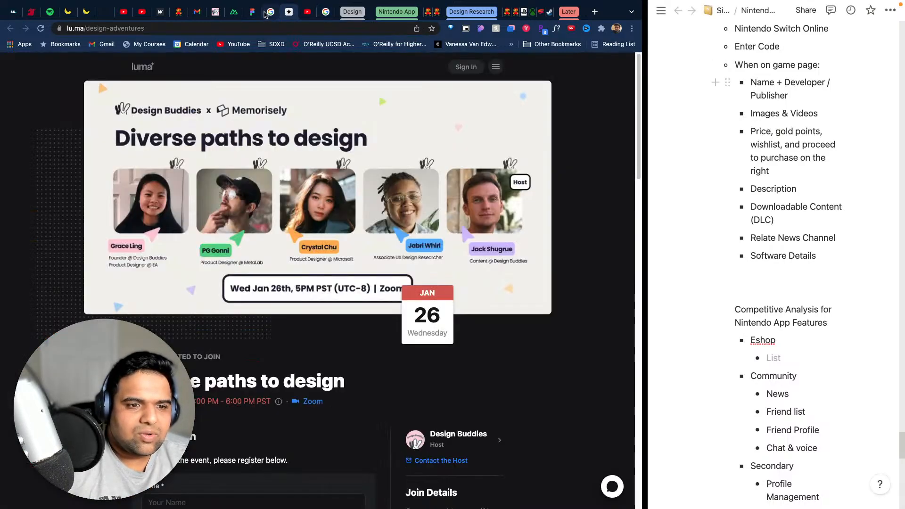
left_click(269, 12)
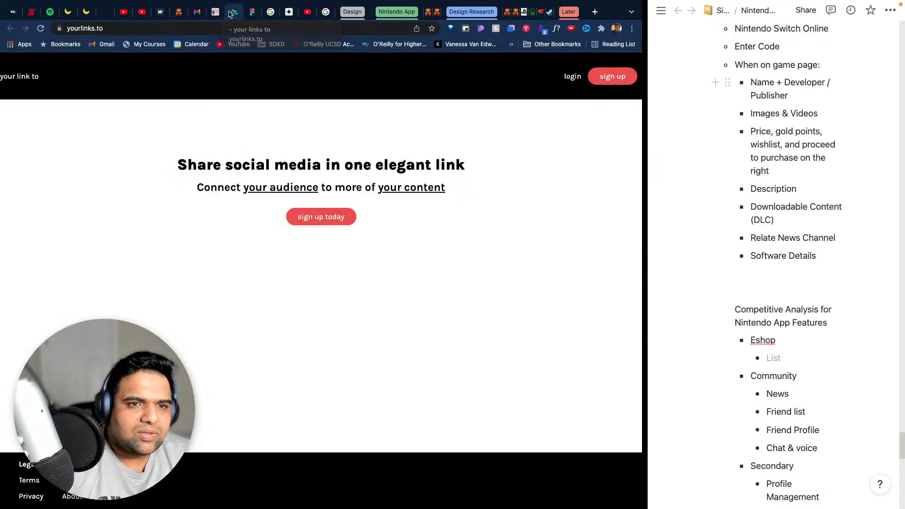
left_click(231, 13)
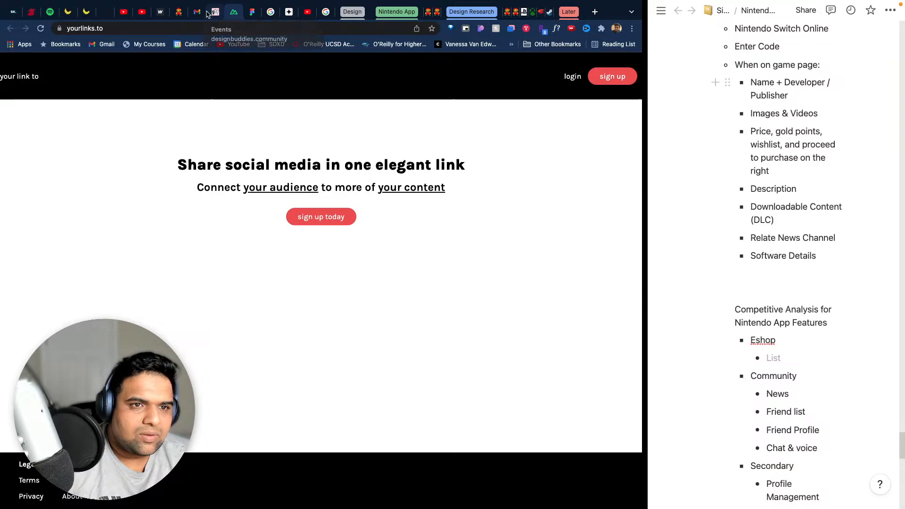
left_click(215, 12)
left_click(197, 12)
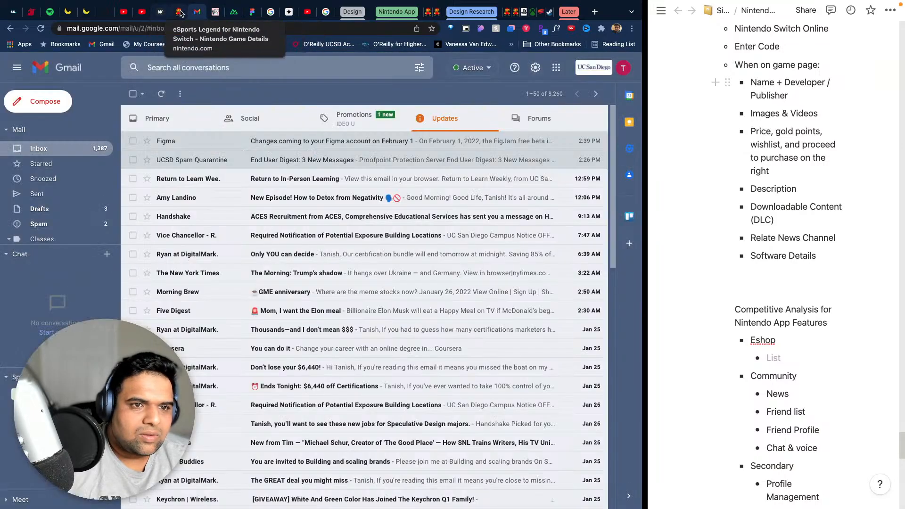
left_click(306, 12)
left_click(324, 12)
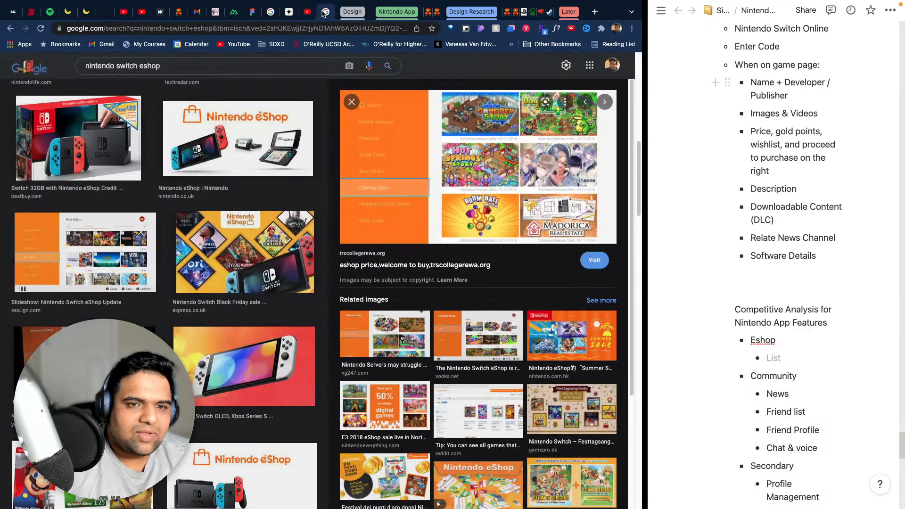
left_click(289, 12)
left_click(270, 12)
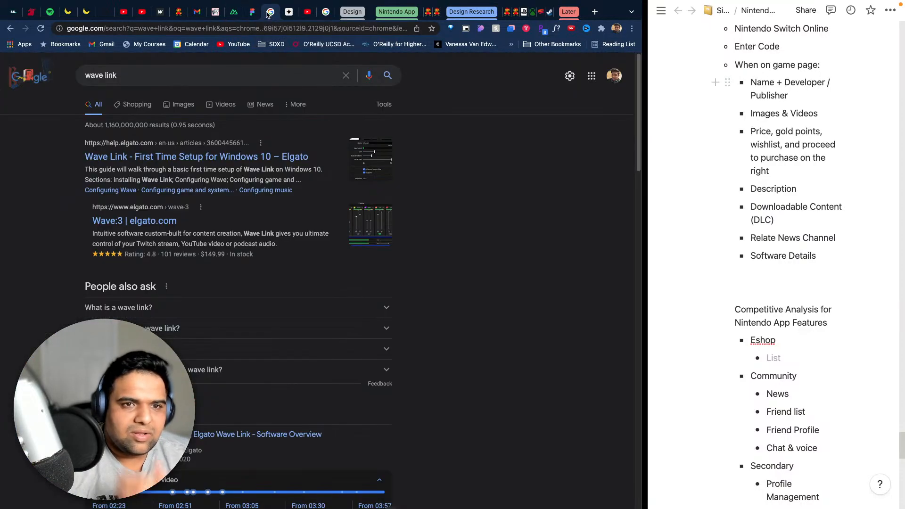
left_click(257, 14)
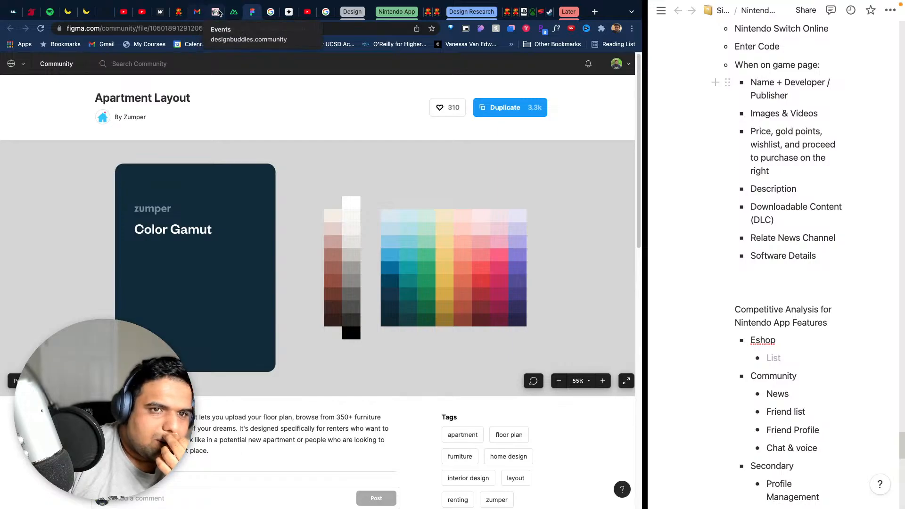
left_click(233, 14)
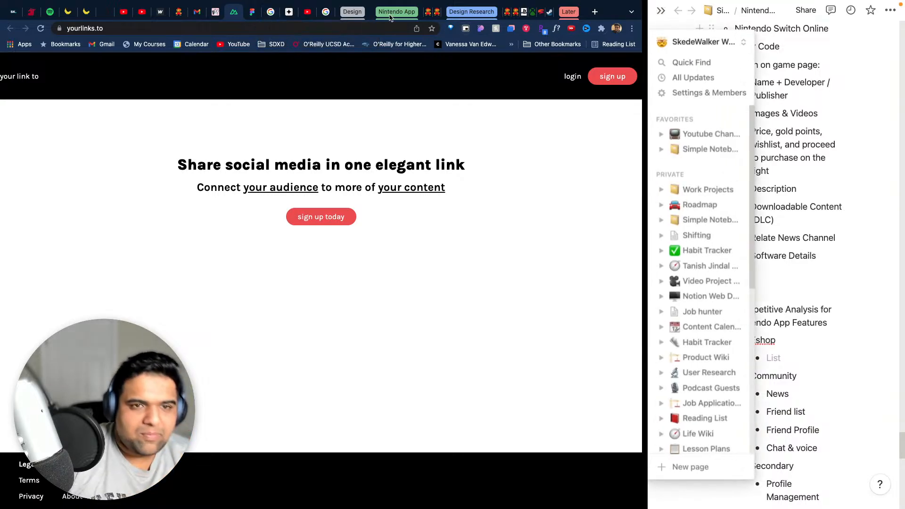
left_click(216, 38)
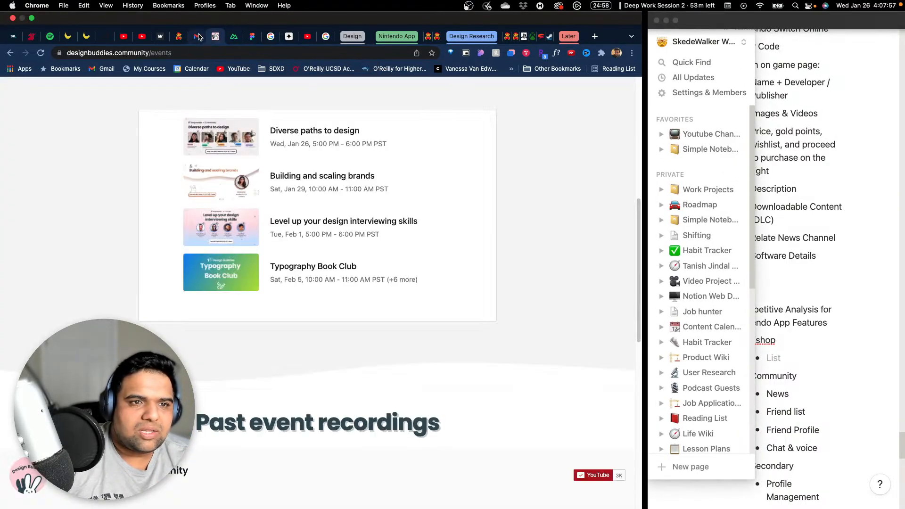
left_click(197, 37)
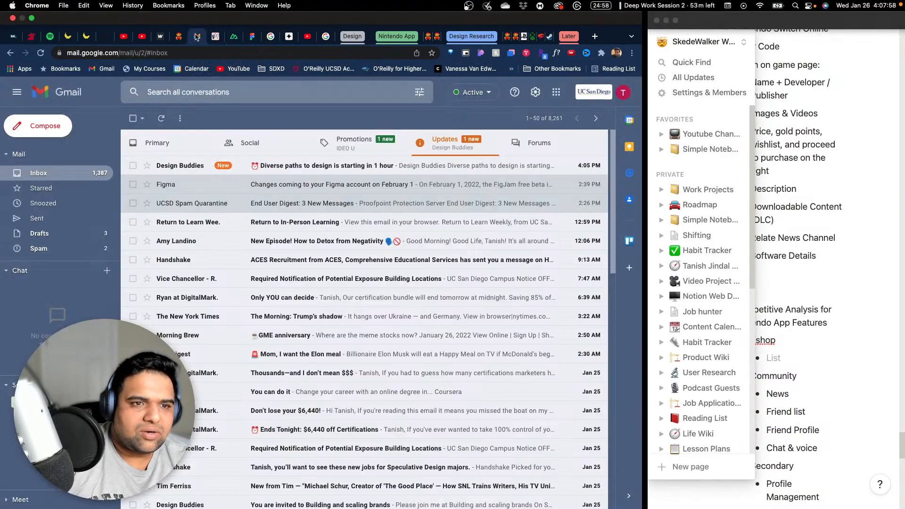
left_click(255, 37)
left_click(275, 39)
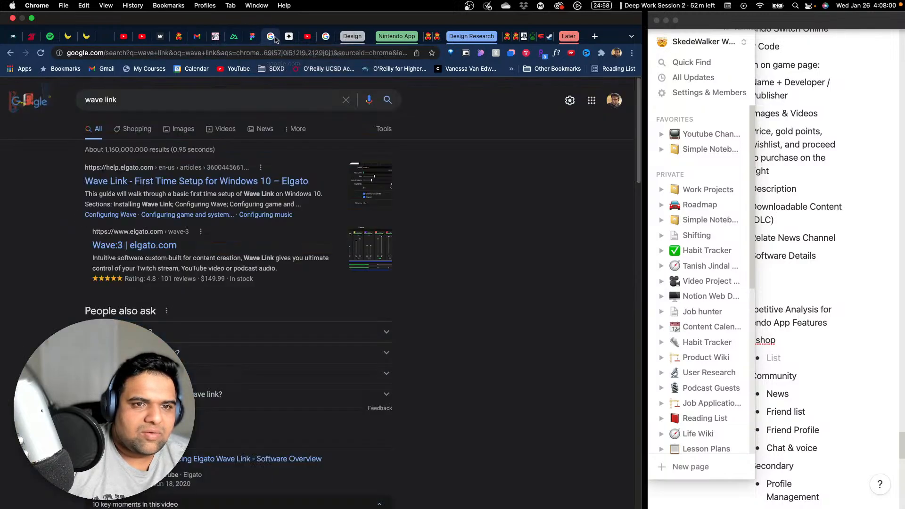
left_click(291, 40)
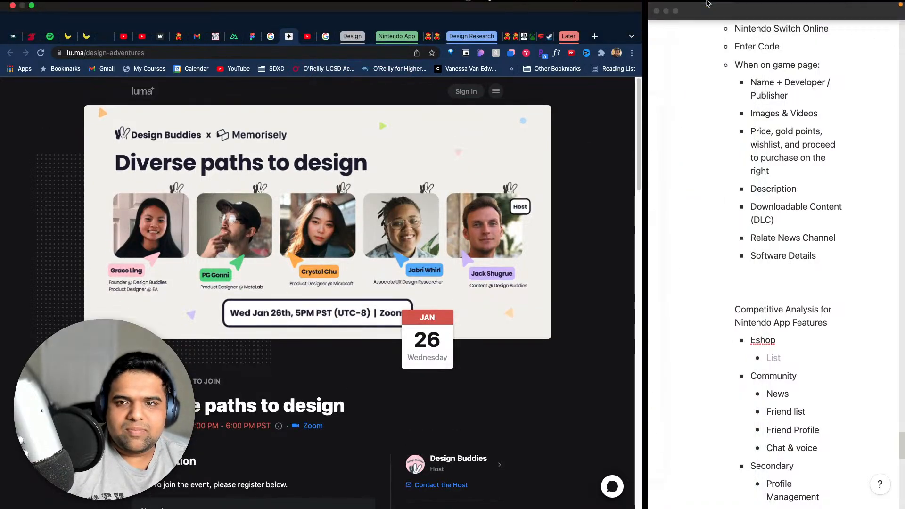
- Leave the split view with the notes so that the browser fills the whole screen
left_click(679, 21)
left_click(676, 21)
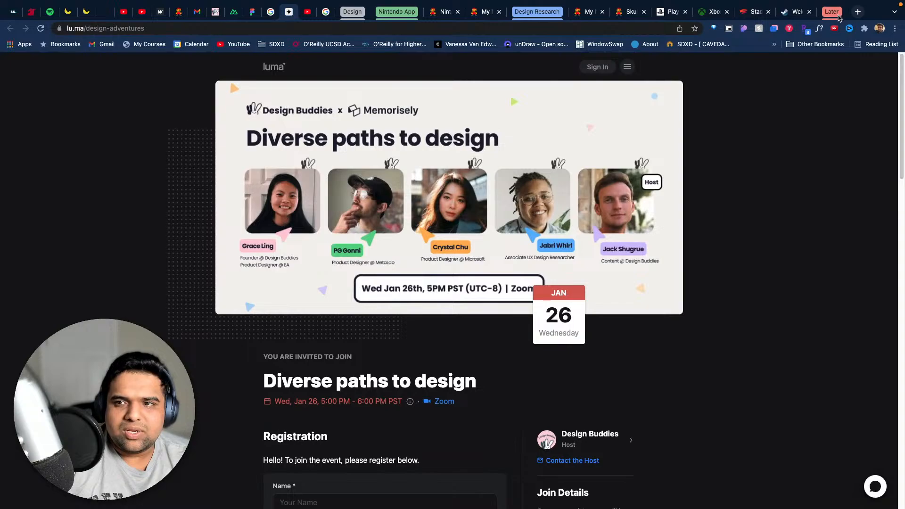
left_click(838, 15)
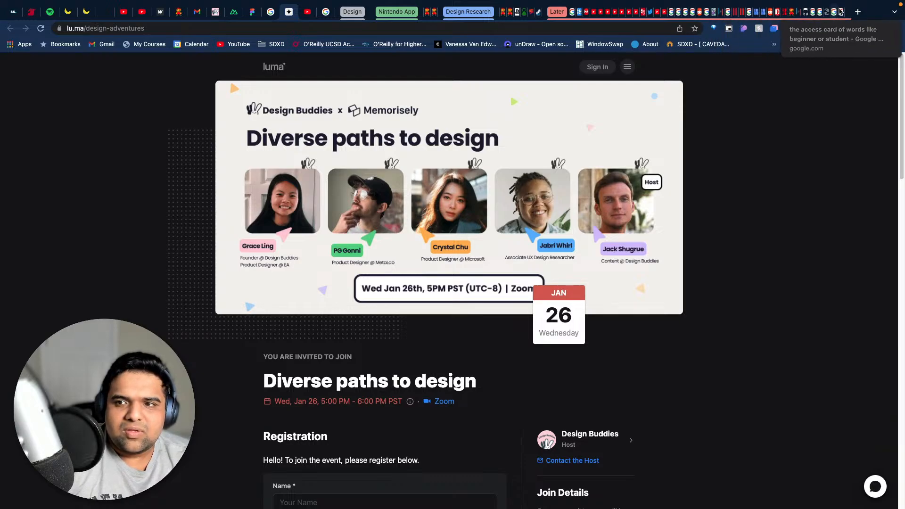
- Look through the tabs at the end of the Later tab group, and collapse the group
left_click(842, 9)
left_click(841, 9)
left_click(842, 9)
left_click(842, 9)
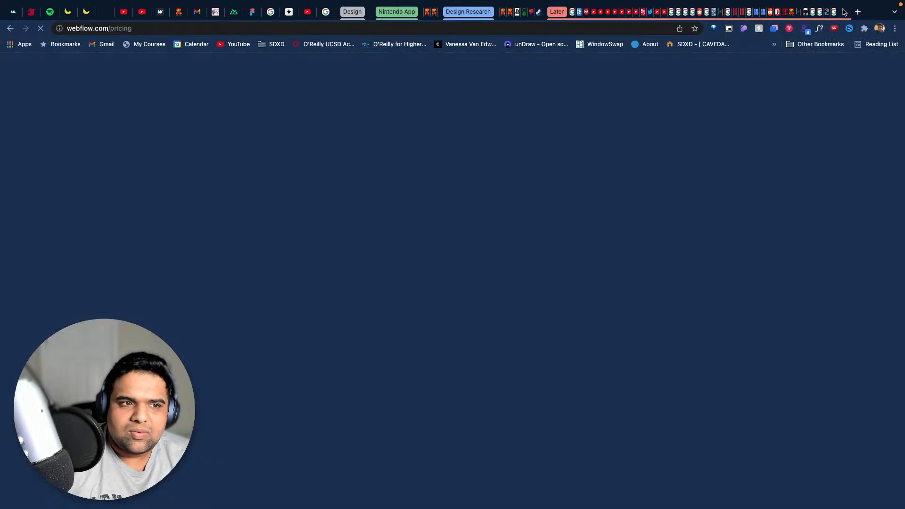
left_click(842, 9)
left_click(841, 10)
left_click(839, 10)
left_click(836, 11)
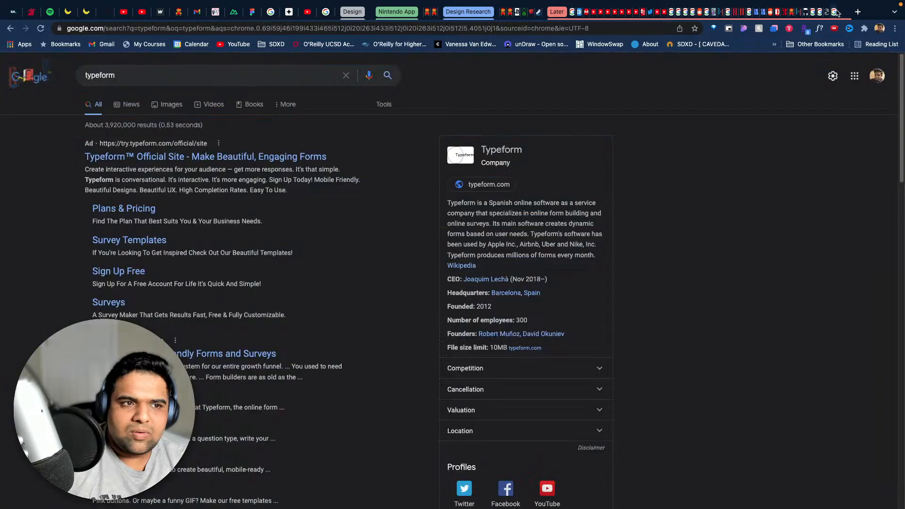
left_click(835, 10)
left_click(835, 10)
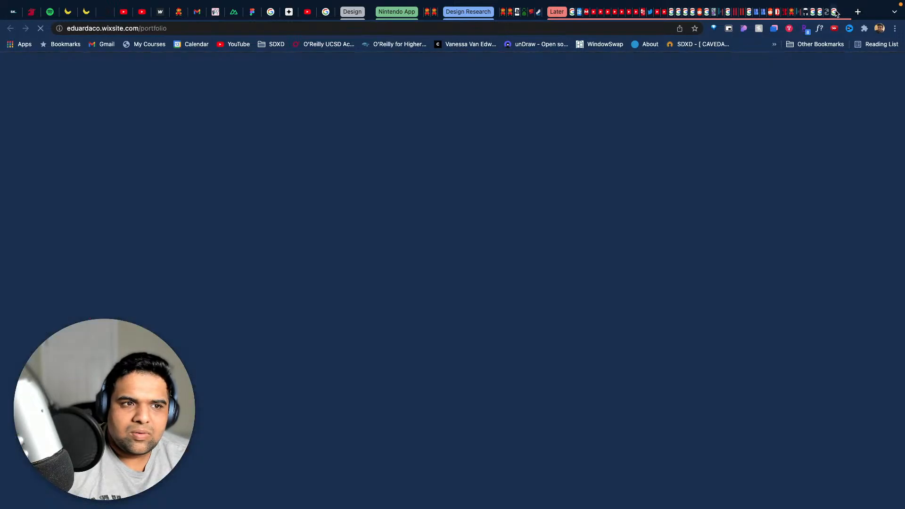
left_click(836, 12)
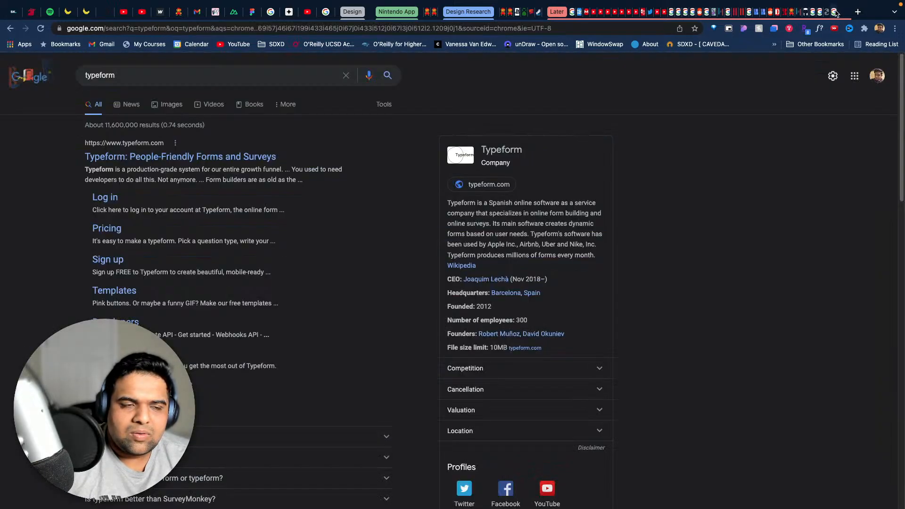
left_click(837, 12)
left_click(833, 12)
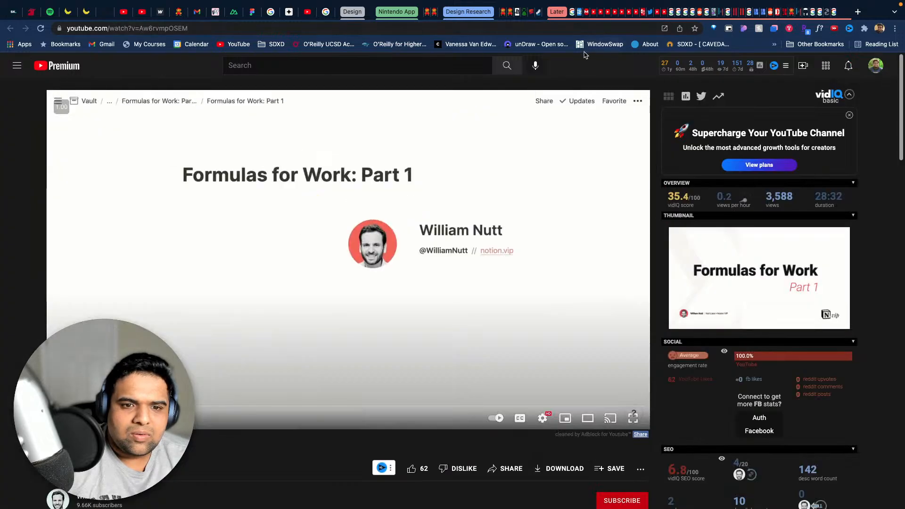
key("ctrl+Tab")
key("ctrl+Tab")
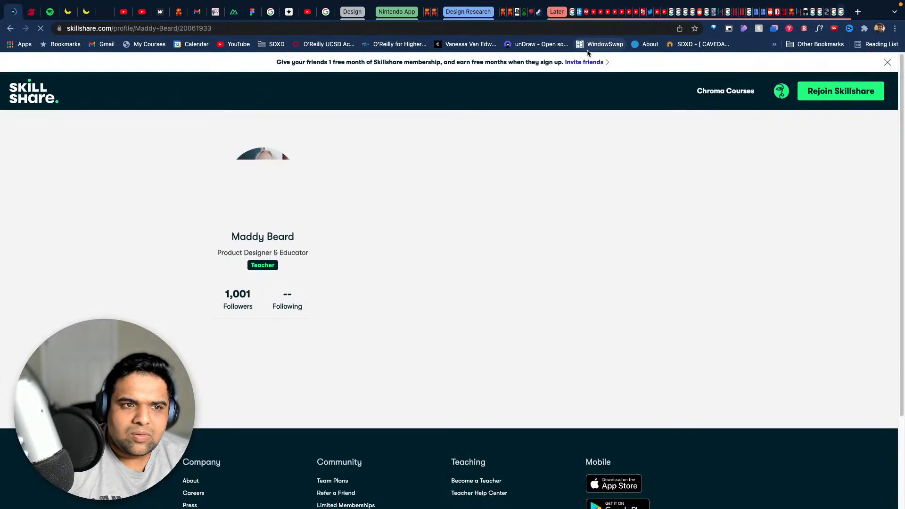
key("ctrl+Tab")
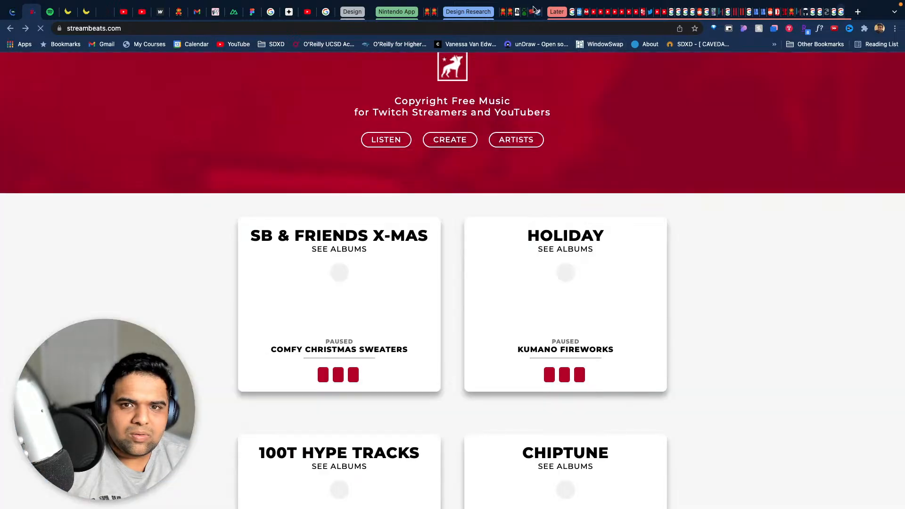
left_click(557, 11)
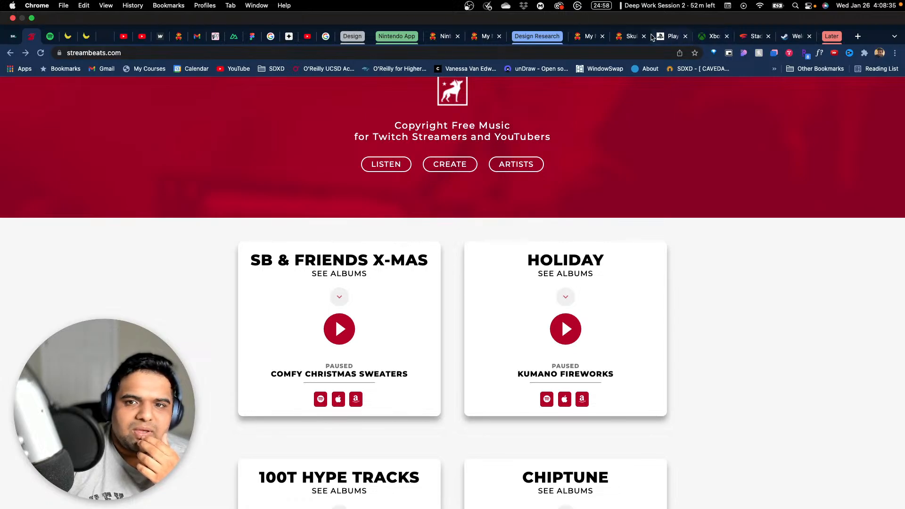
- Bring up the My Nintendo page in the Design Research group and search Google in a new tab for "works at google stadia designer"
left_click(587, 37)
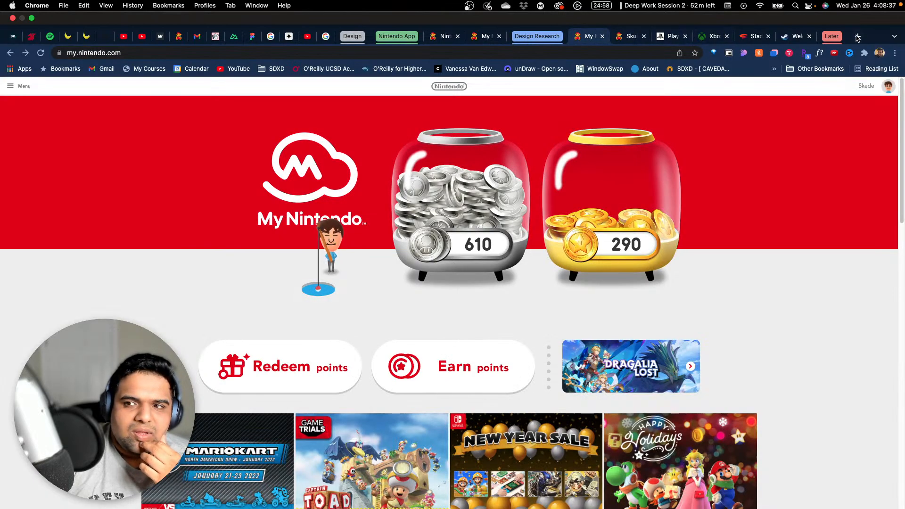
left_click(858, 36)
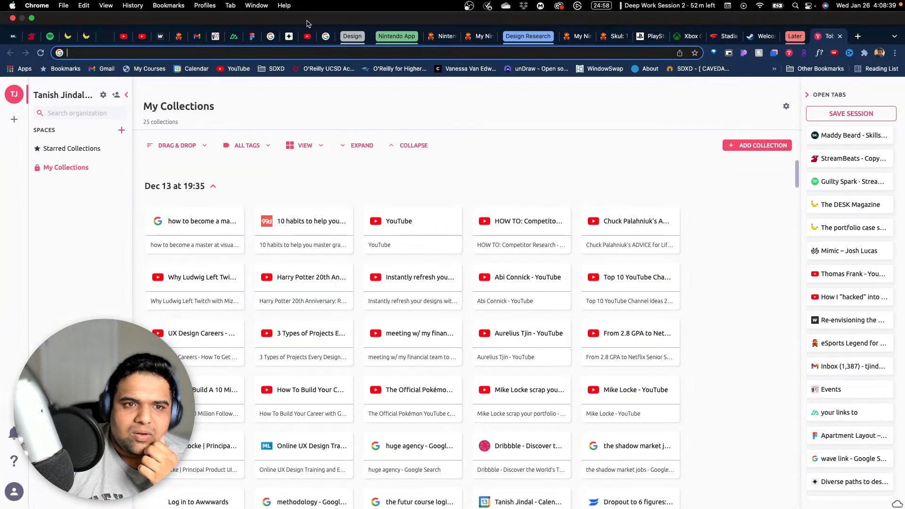
type("works")
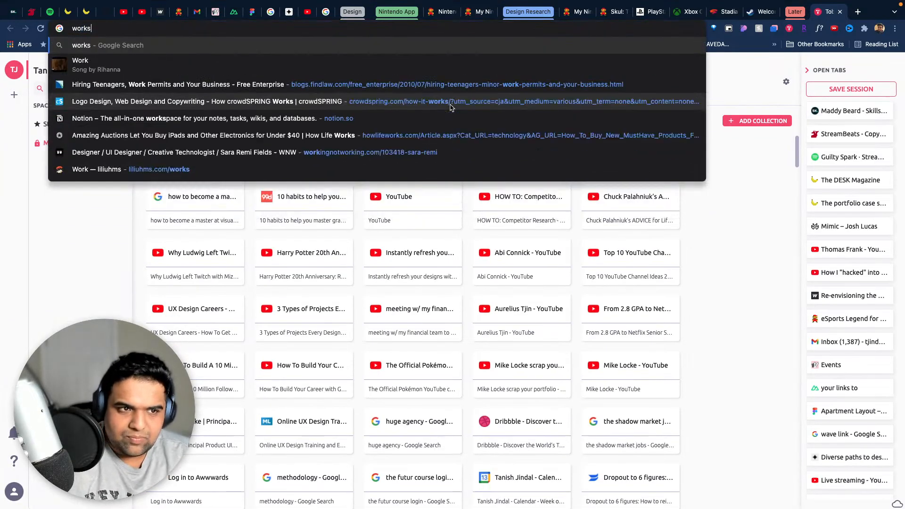
type(" at google ")
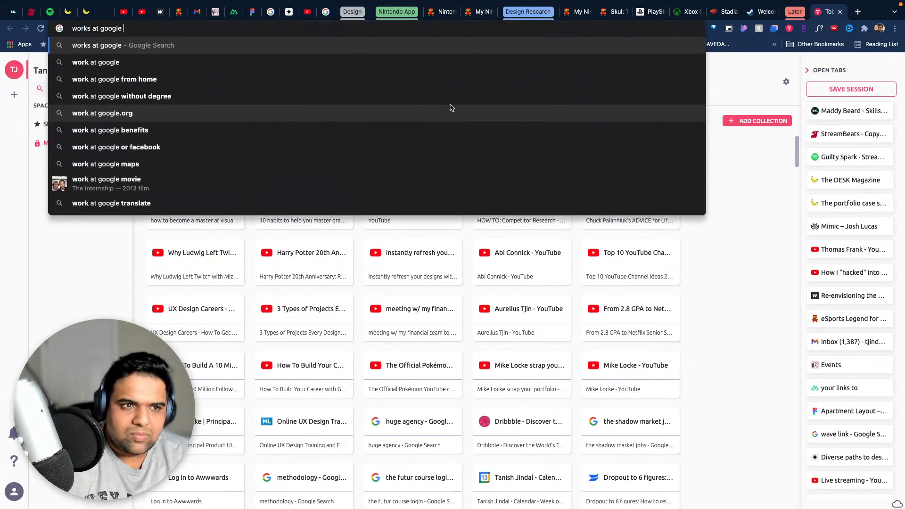
type("stadia ")
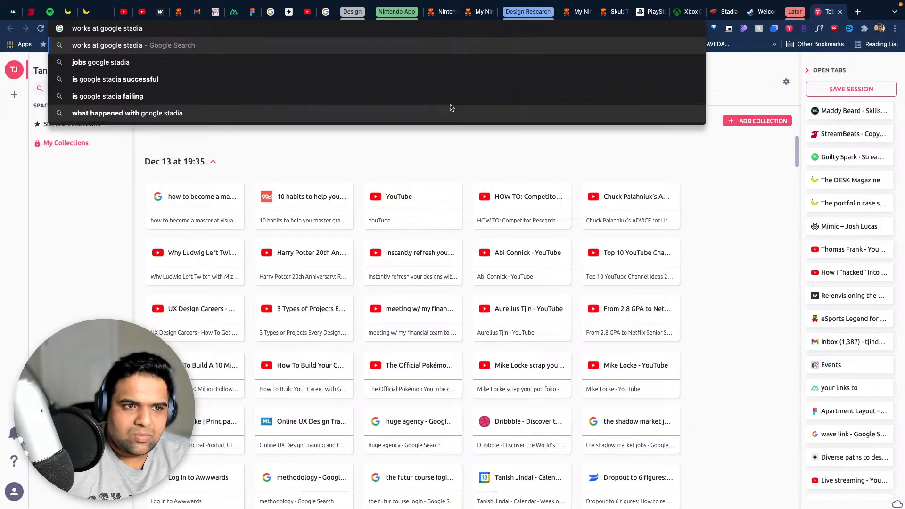
type("designer")
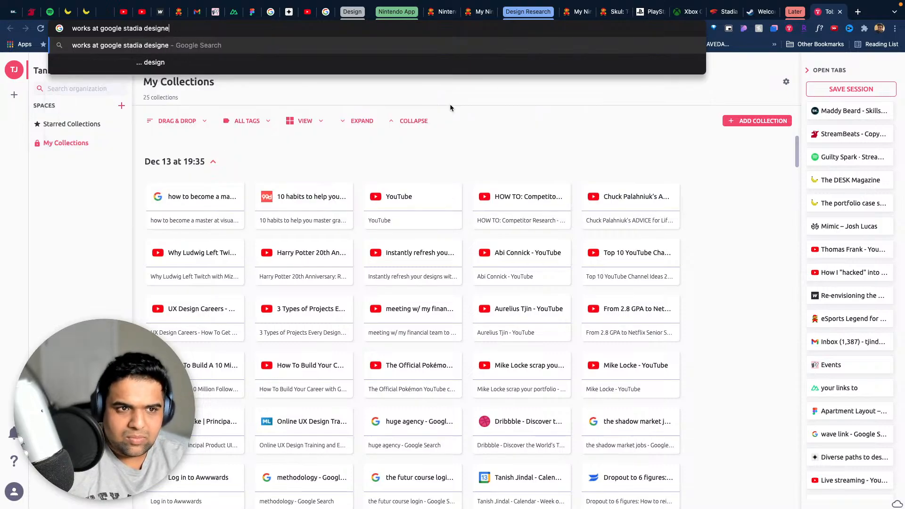
key("Return")
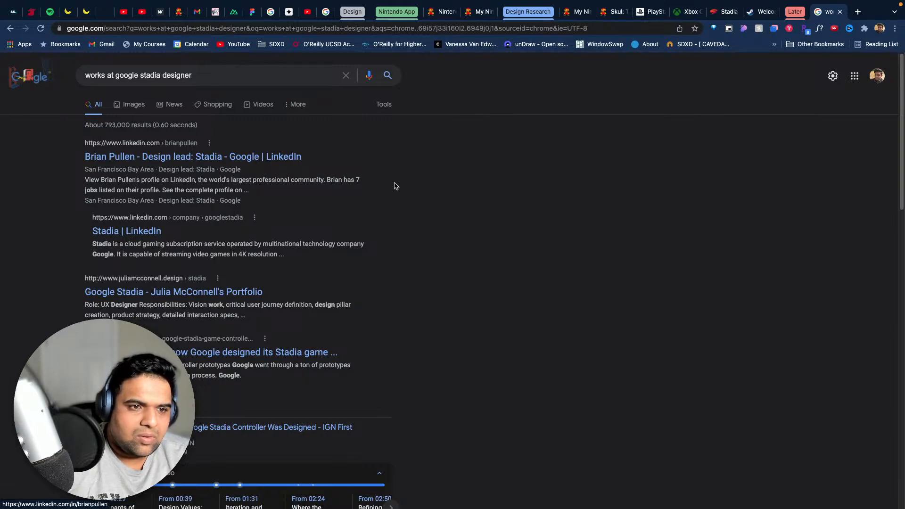
- Open the Google Stadia UX designer's portfolio result in a new tab and scan the remaining search results
scroll(373, 201, "down", 1)
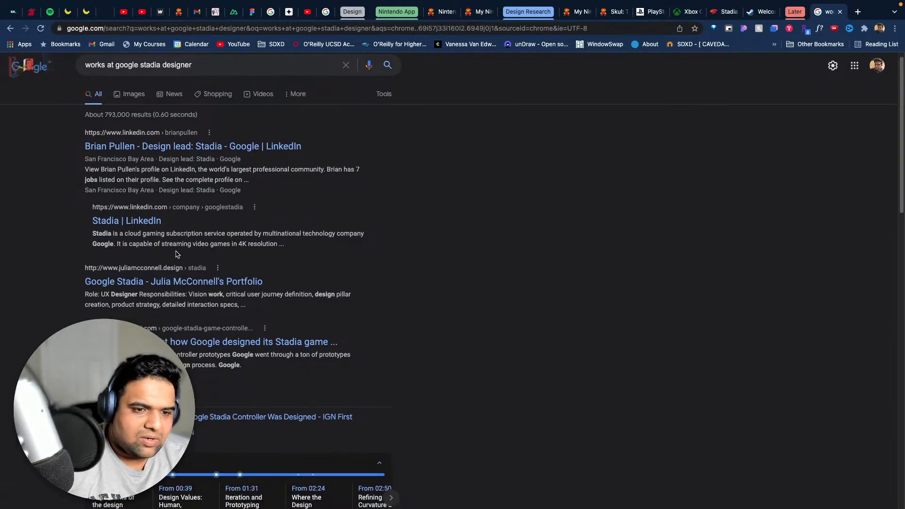
left_click(217, 282, "super")
scroll(398, 165, "down", 8)
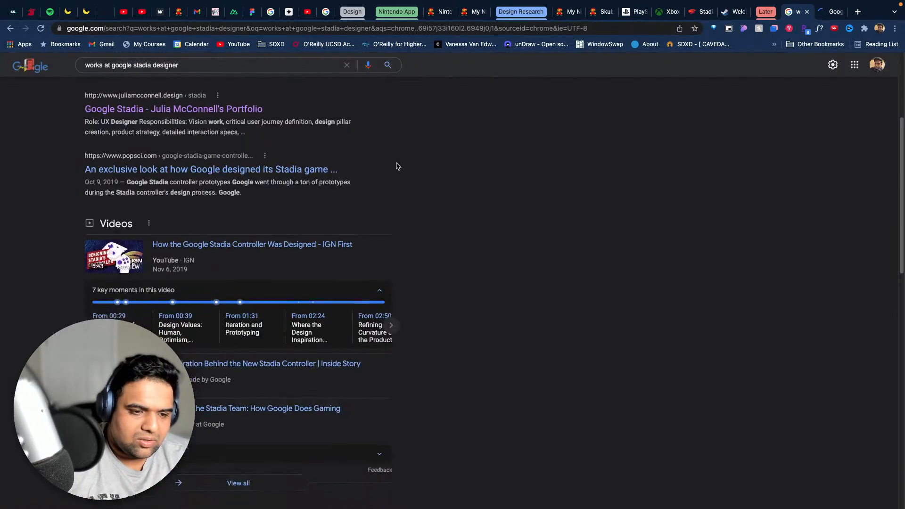
scroll(398, 166, "down", 4)
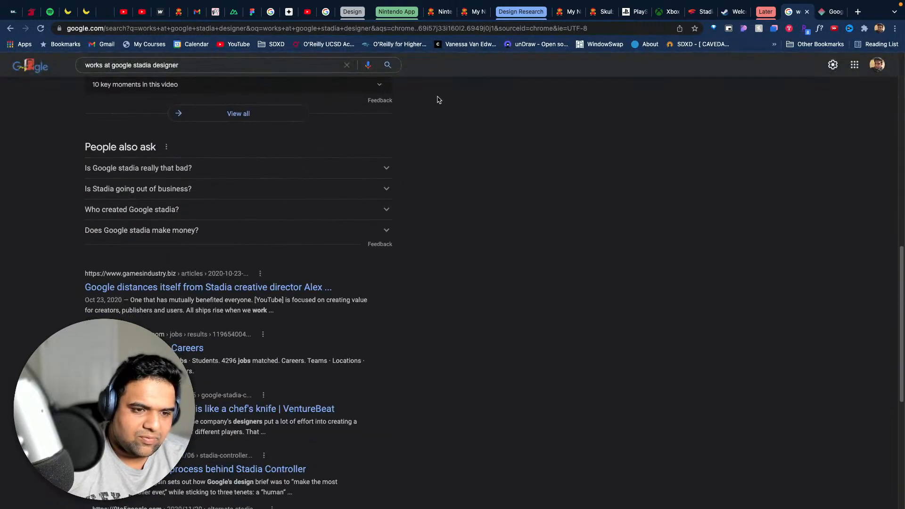
- Open the full browsing history in a new tab
mouse_move(453, 3)
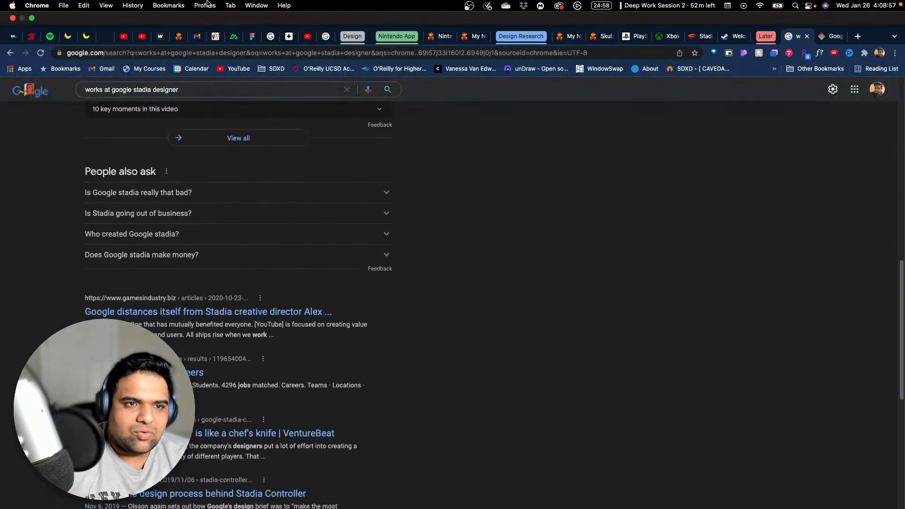
left_click(106, 5)
mouse_move(132, 5)
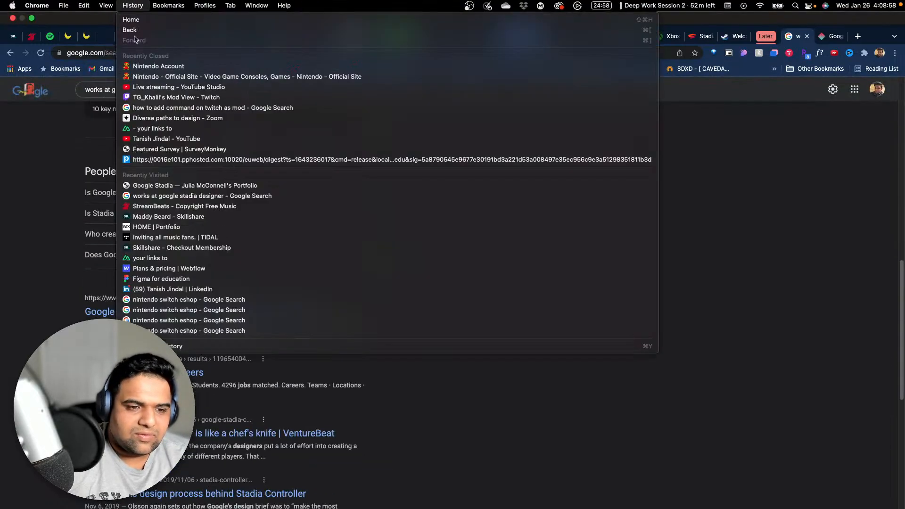
left_click(216, 348)
- Look through today's browsing history from the newest entries down to the start of yesterday's list
scroll(551, 276, "down", 15)
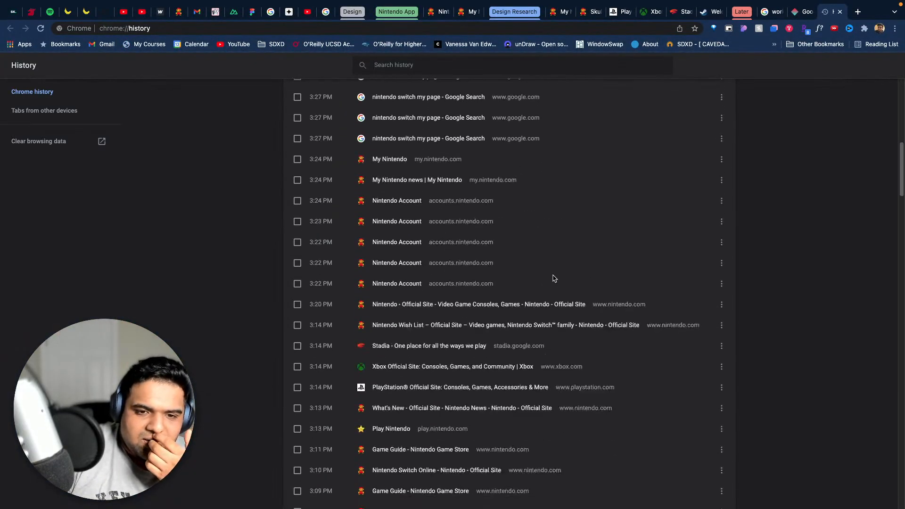
scroll(554, 278, "down", 20)
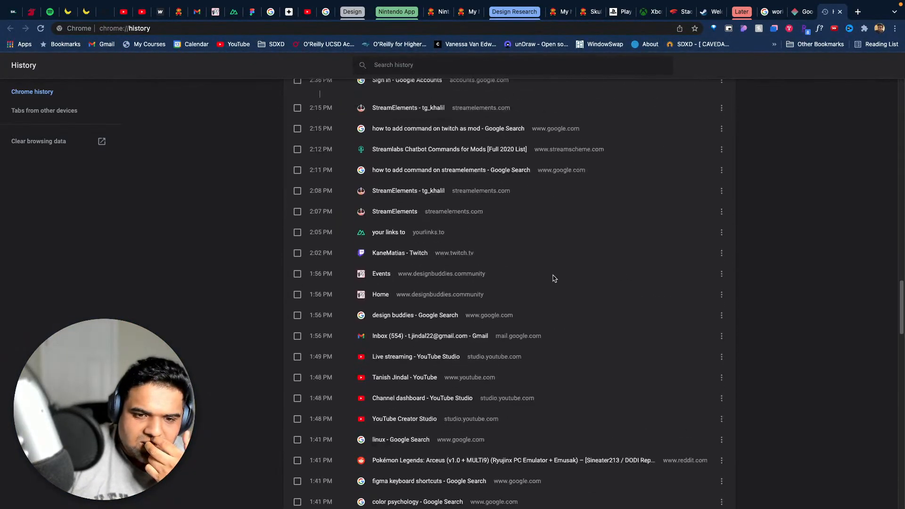
scroll(552, 277, "up", 5)
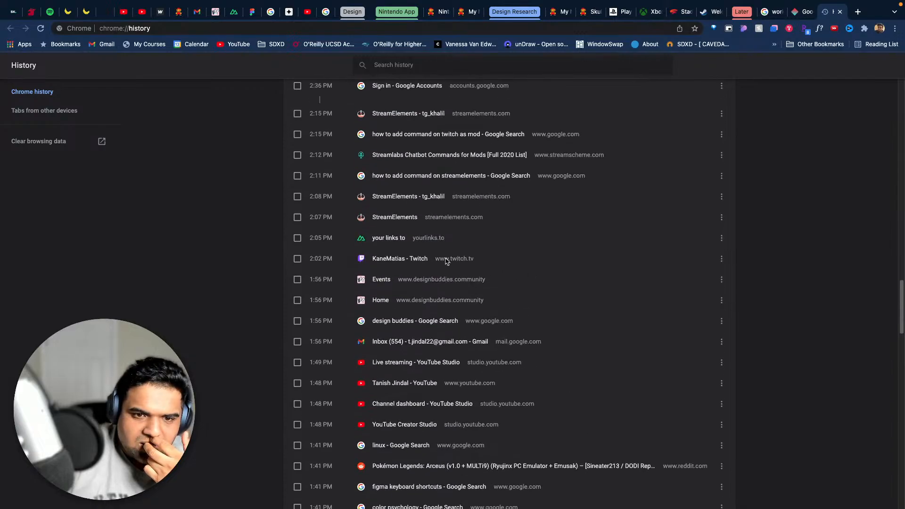
scroll(481, 267, "up", 10)
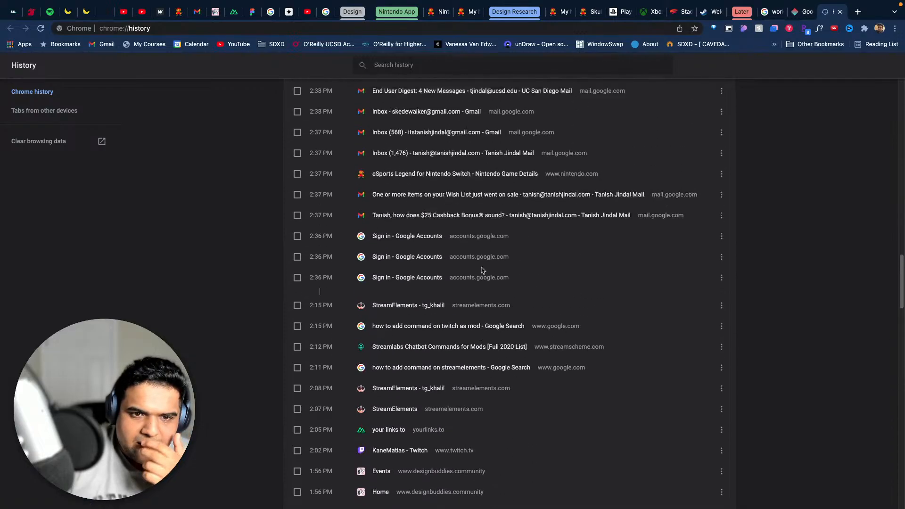
scroll(482, 270, "up", 9)
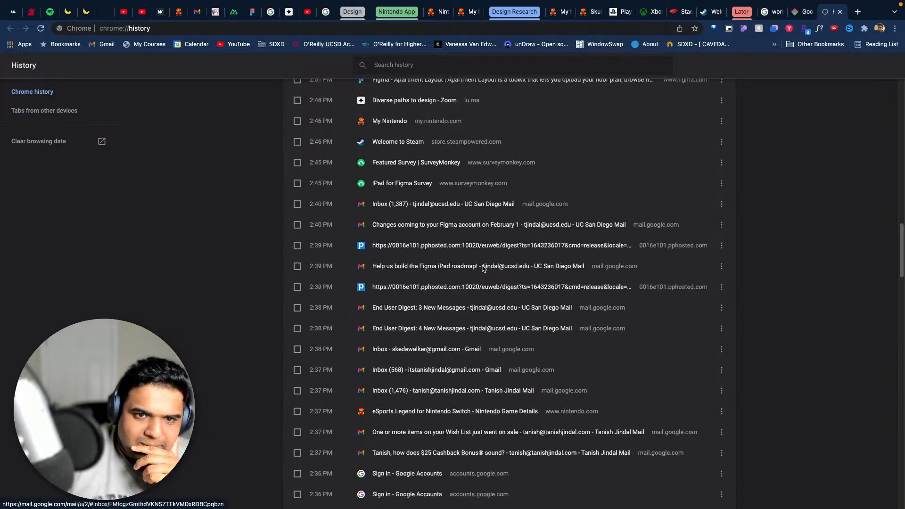
scroll(484, 259, "up", 7)
scroll(485, 253, "down", 10)
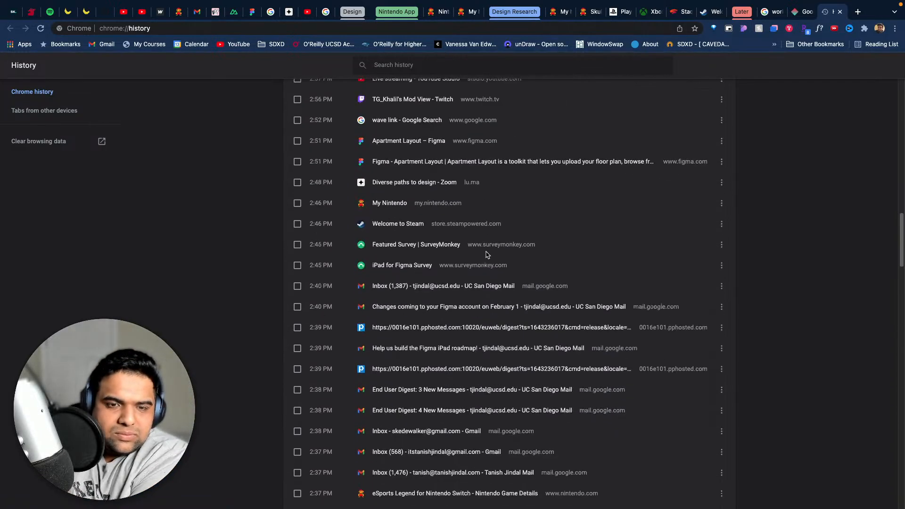
scroll(487, 255, "down", 20)
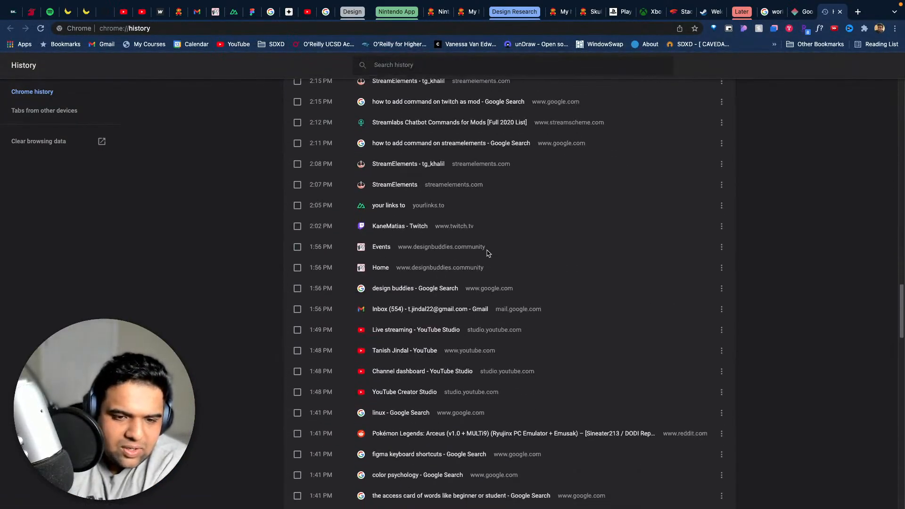
scroll(473, 247, "down", 6)
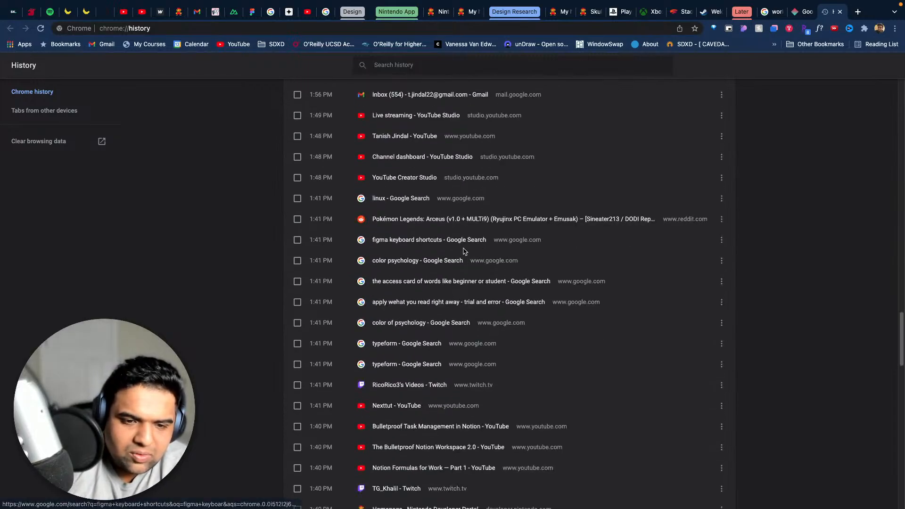
scroll(593, 293, "down", 7)
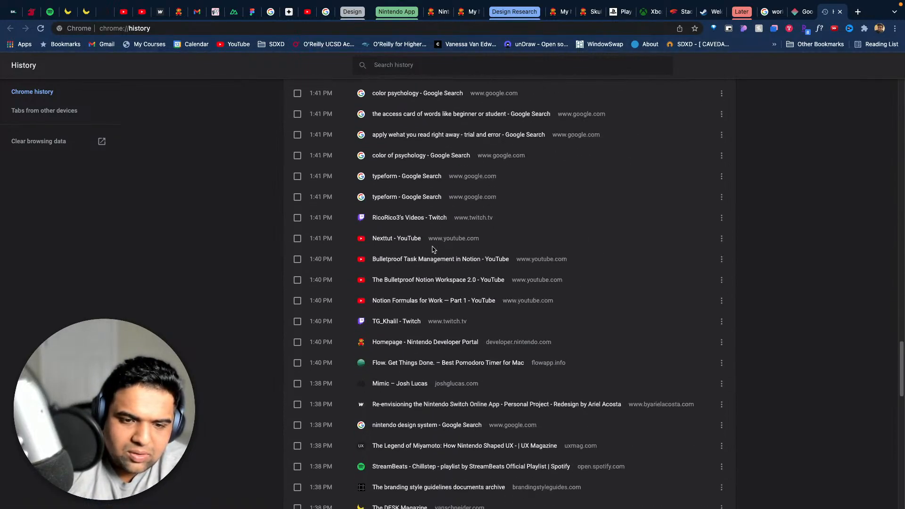
scroll(475, 255, "down", 5)
scroll(473, 250, "down", 15)
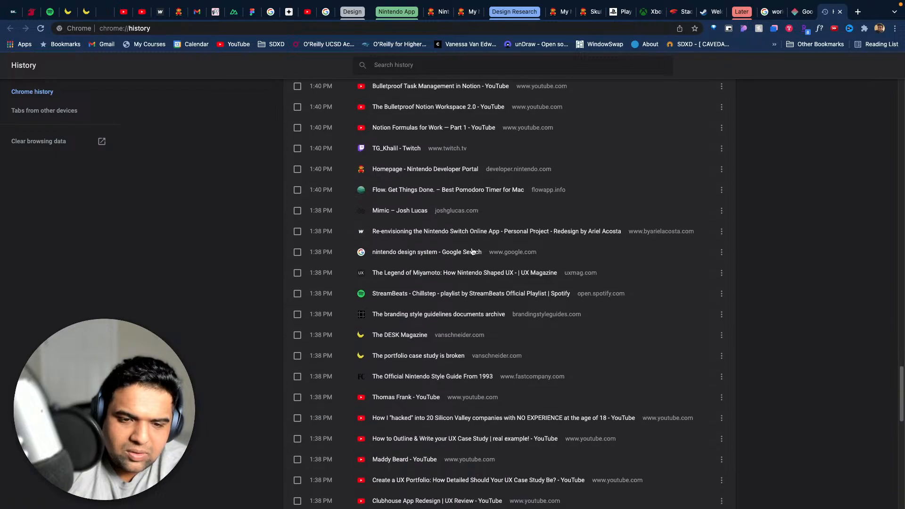
scroll(473, 250, "down", 10)
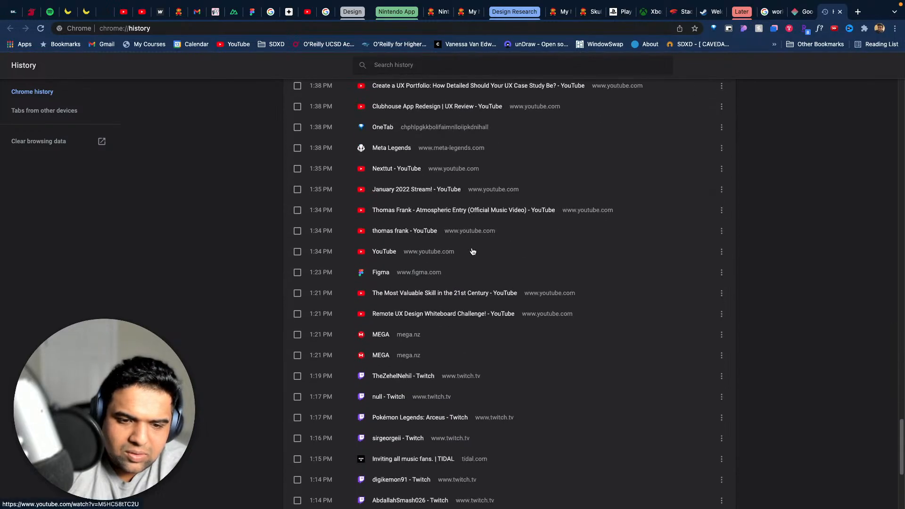
scroll(471, 250, "down", 3)
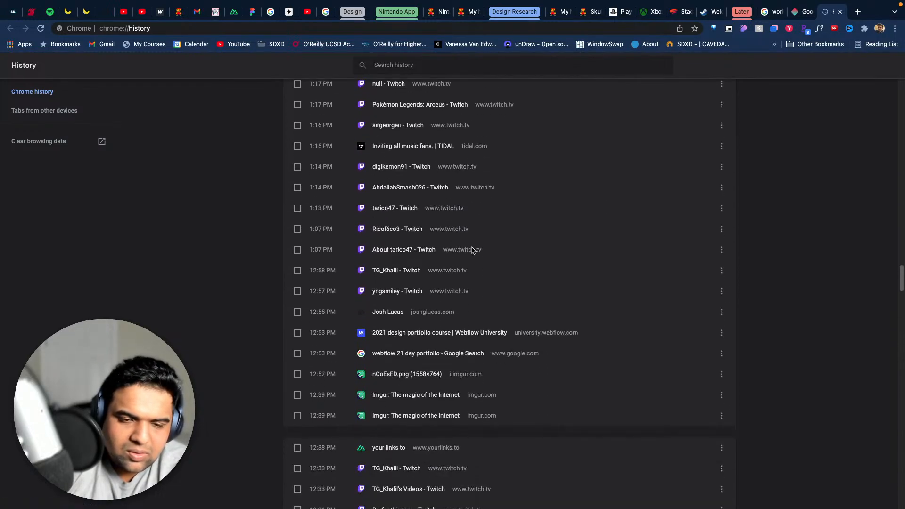
scroll(474, 250, "down", 3)
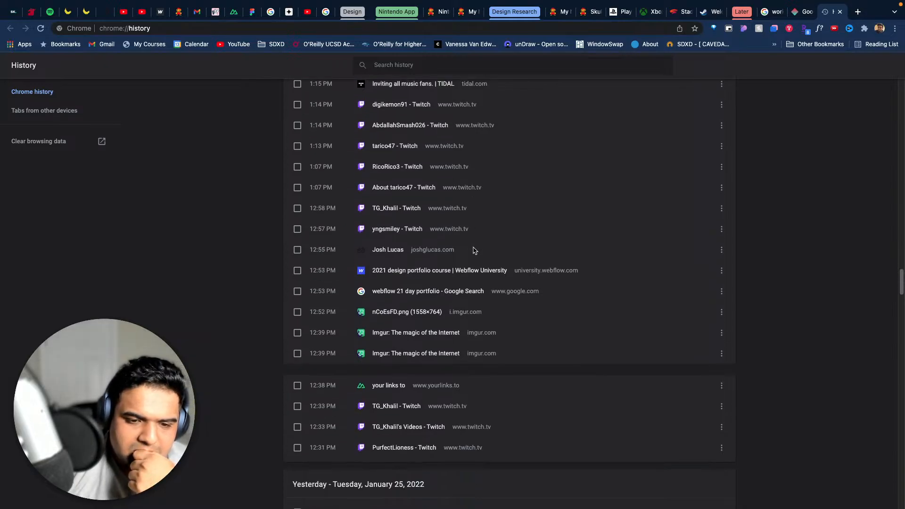
scroll(475, 250, "down", 10)
- Go back over the history entries from around 1 PM to 2 PM, checking the Nintendo, UX and portfolio pages
scroll(475, 250, "up", 10)
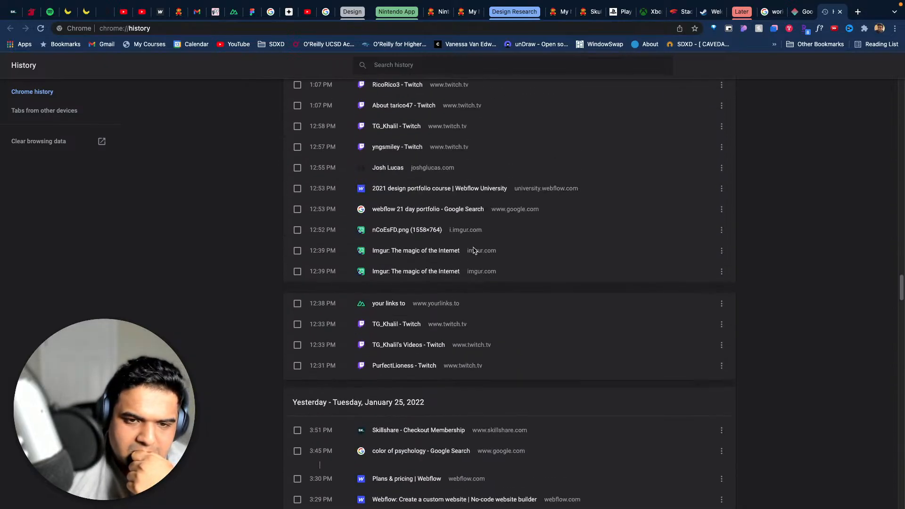
scroll(593, 300, "up", 10)
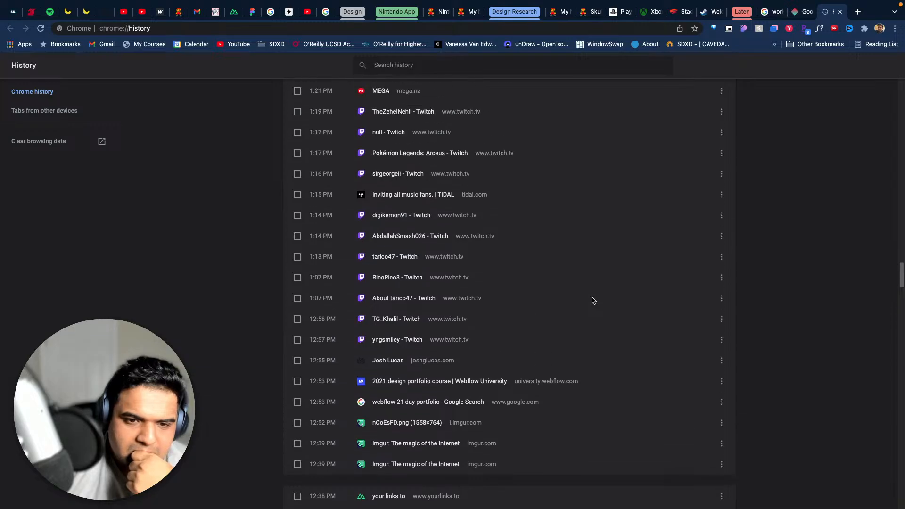
right_click(593, 300)
scroll(668, 300, "up", 14)
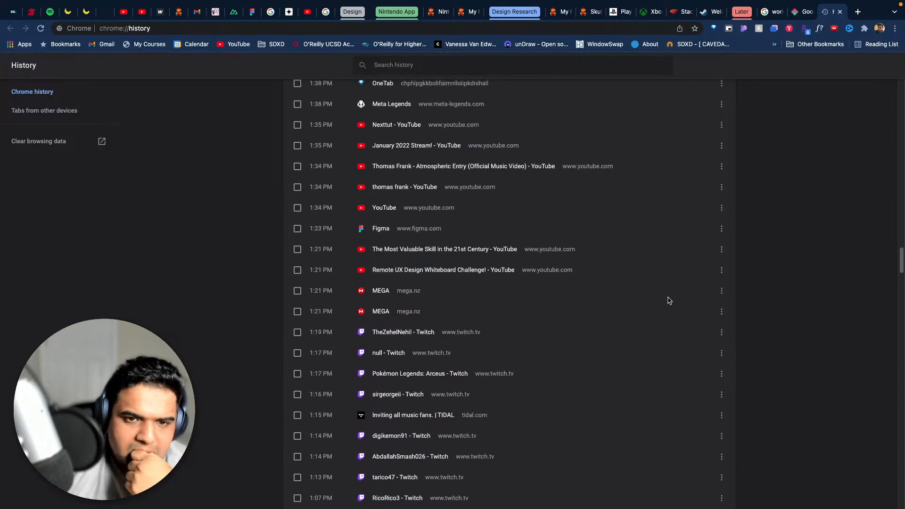
scroll(669, 299, "down", 1)
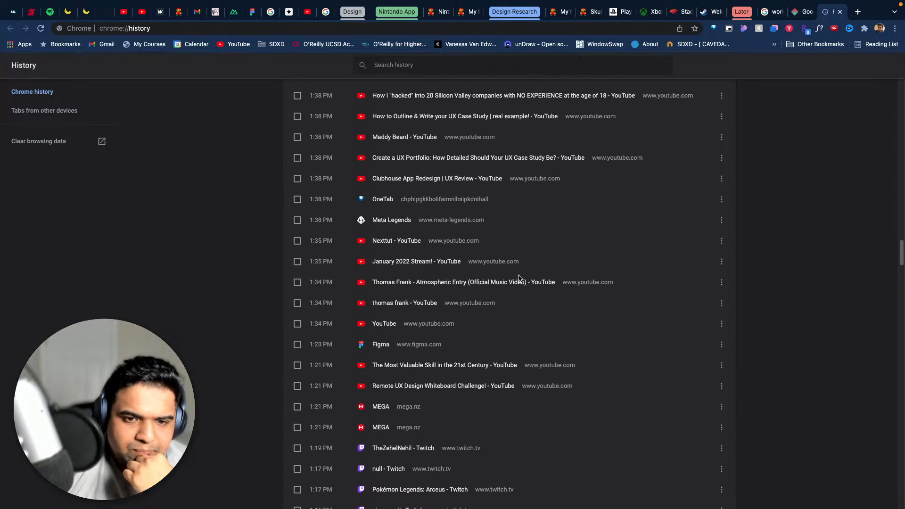
scroll(517, 277, "up", 3)
scroll(432, 281, "up", 3)
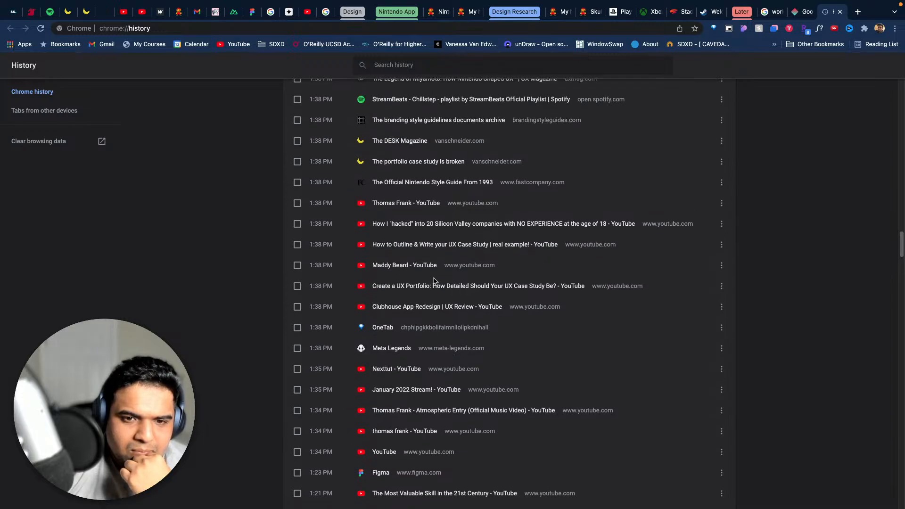
scroll(493, 267, "up", 6)
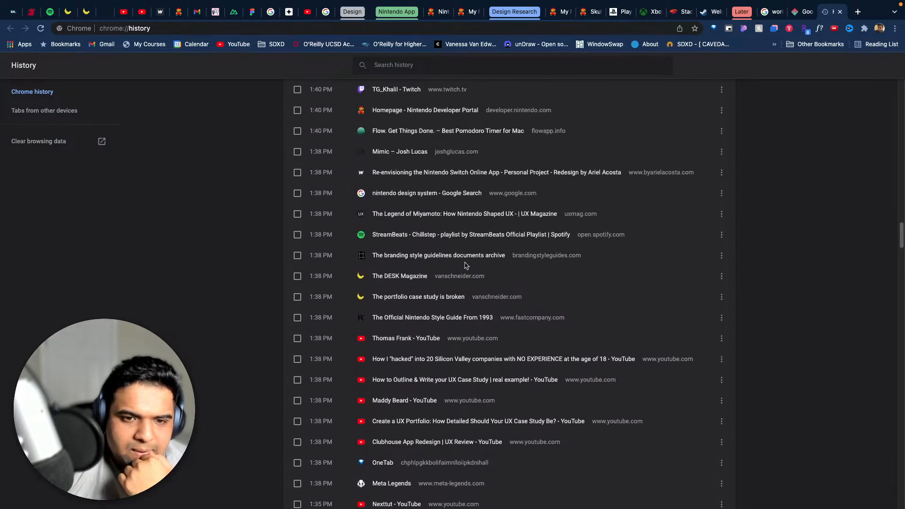
scroll(457, 300, "up", 3)
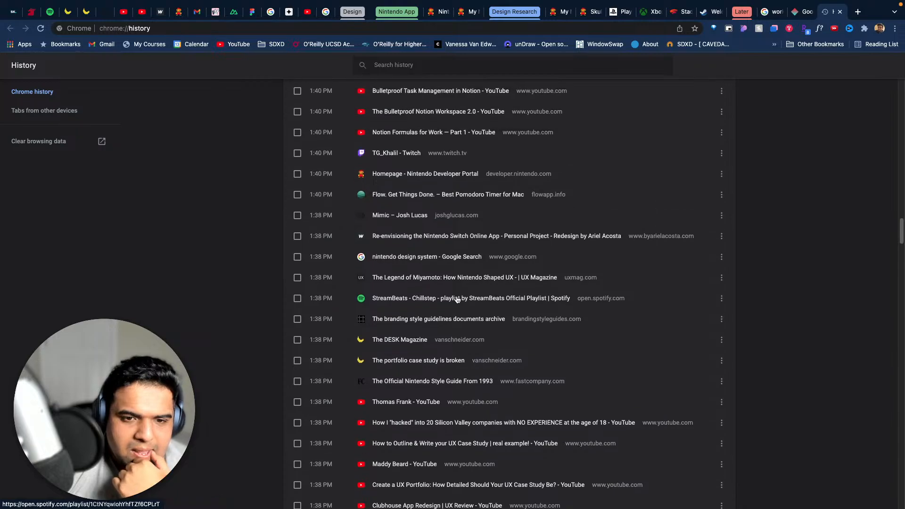
scroll(457, 297, "up", 1)
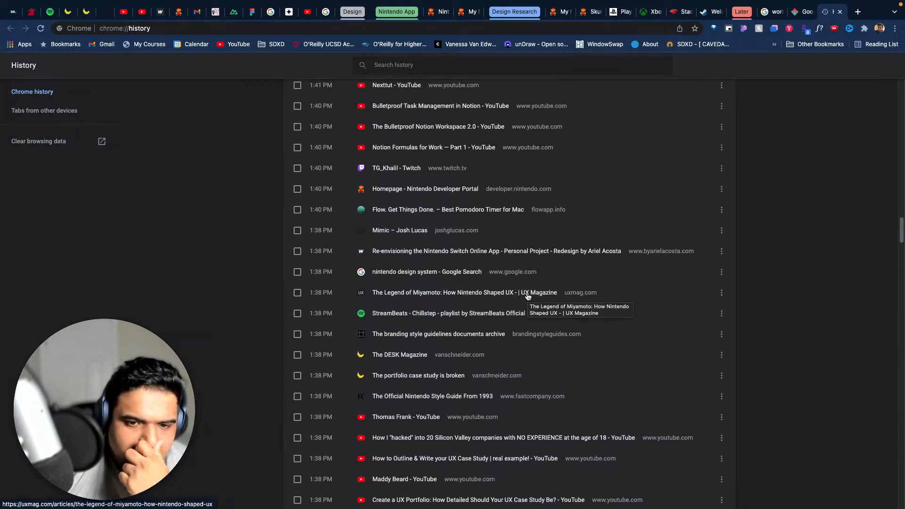
scroll(527, 296, "up", 4)
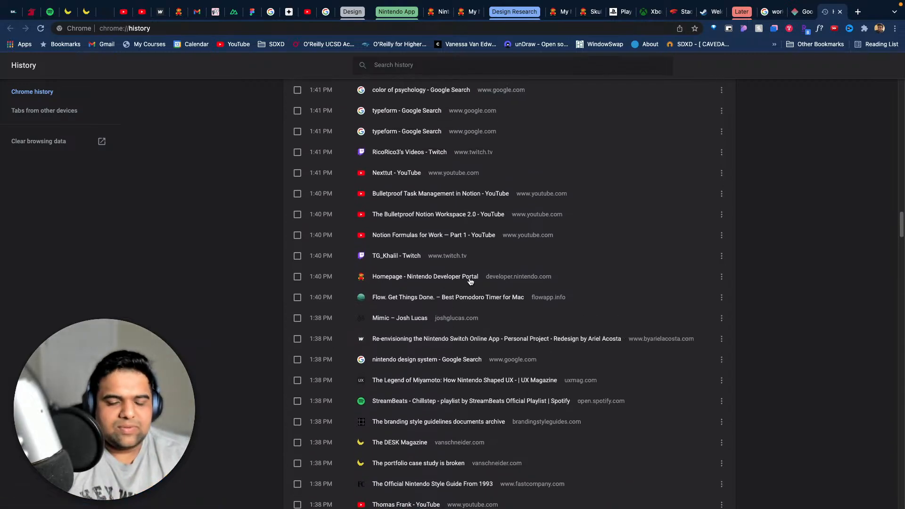
scroll(457, 279, "down", 1)
scroll(443, 275, "up", 3)
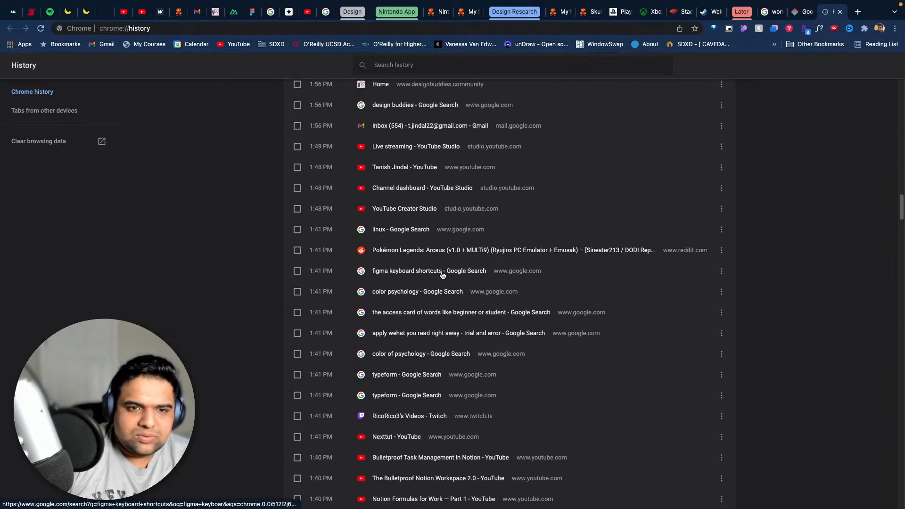
scroll(443, 274, "down", 20)
scroll(443, 275, "up", 20)
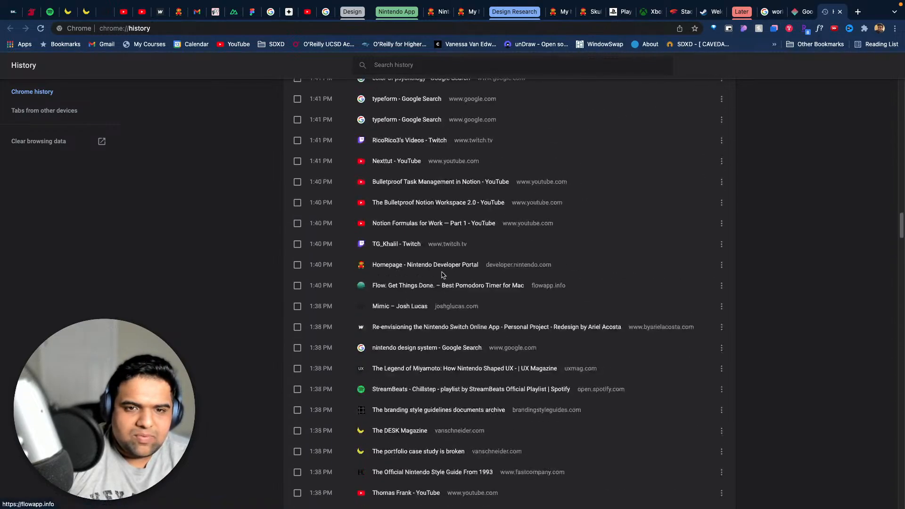
- Recheck the history entries from around 4 PM back to 1:38 PM and open the Mimic portfolio project
scroll(443, 275, "up", 15)
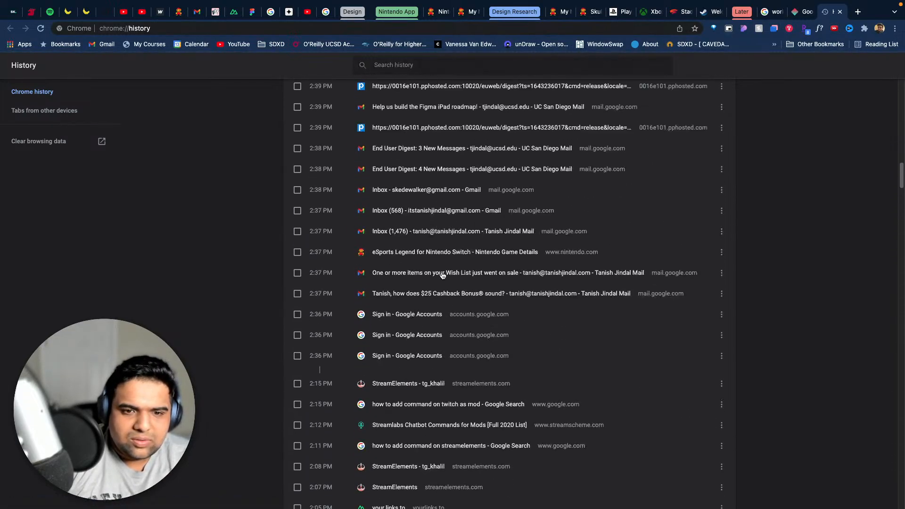
scroll(442, 276, "up", 20)
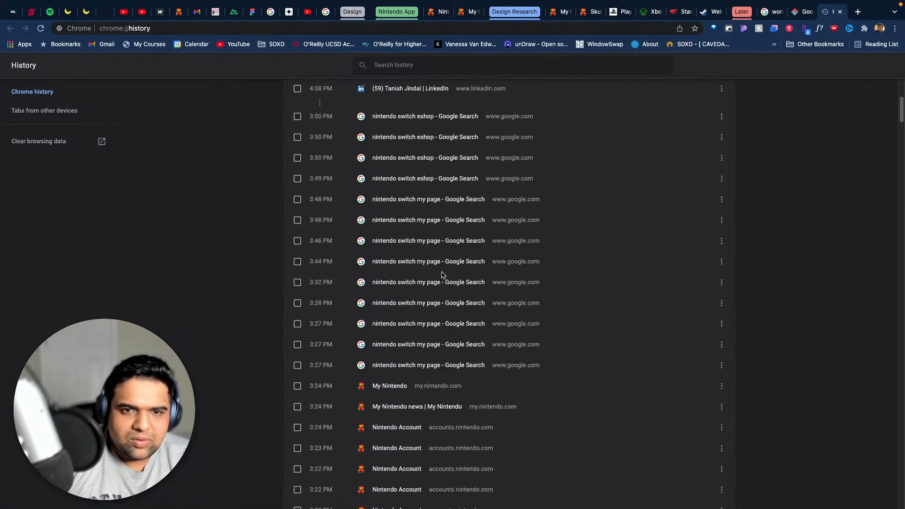
scroll(442, 275, "down", 10)
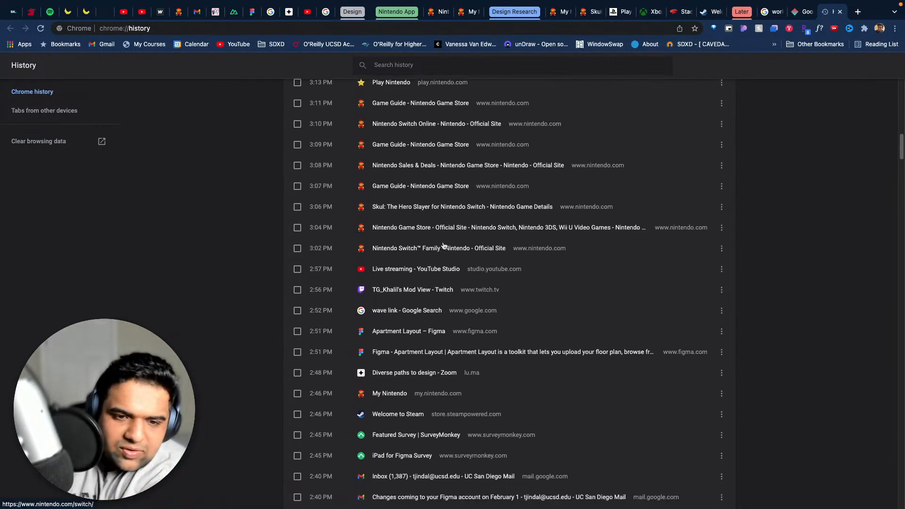
scroll(445, 244, "down", 3)
scroll(470, 250, "down", 5)
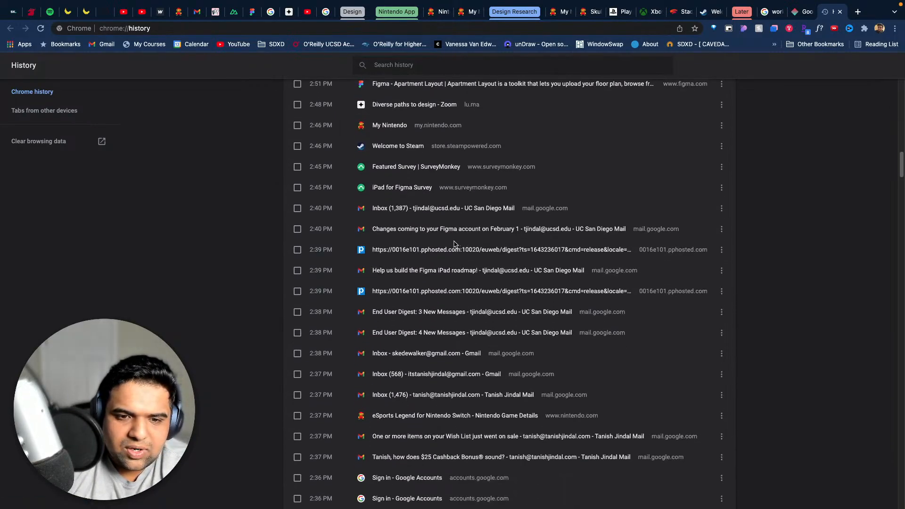
scroll(454, 244, "down", 5)
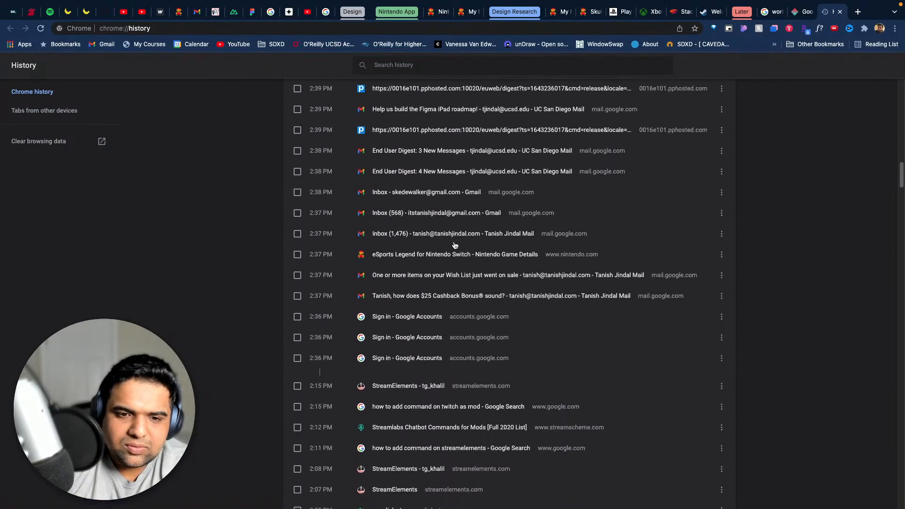
scroll(455, 245, "down", 5)
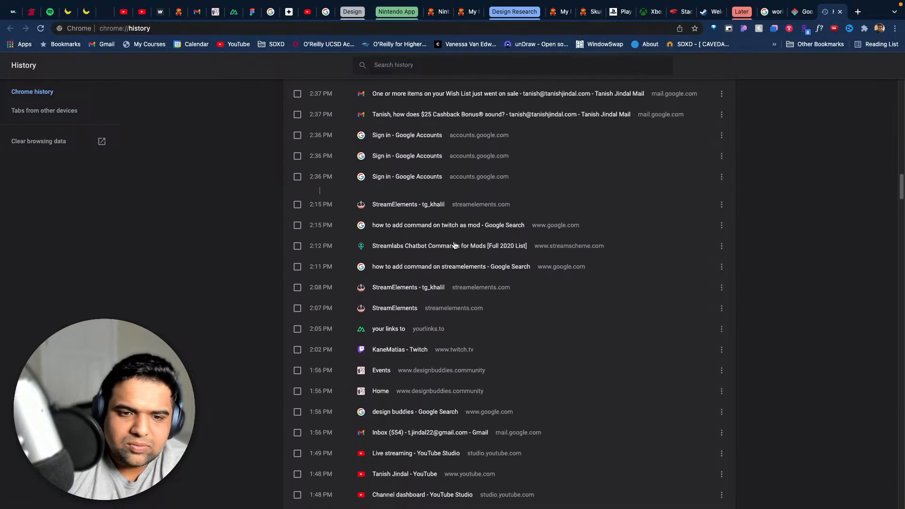
scroll(454, 244, "down", 3)
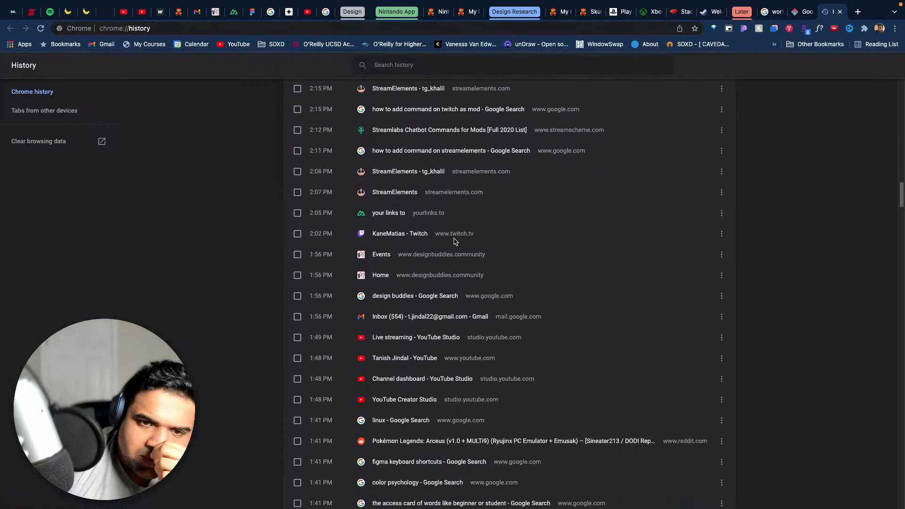
scroll(455, 243, "down", 5)
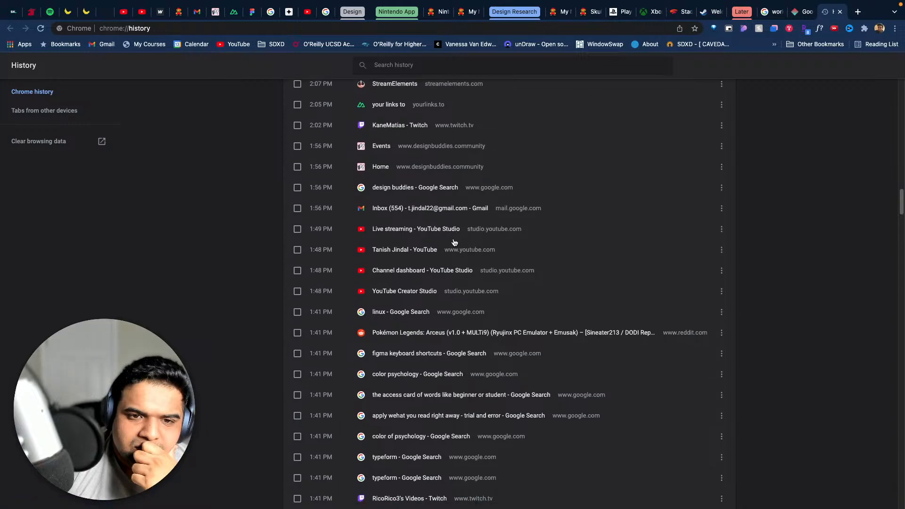
scroll(454, 242, "down", 10)
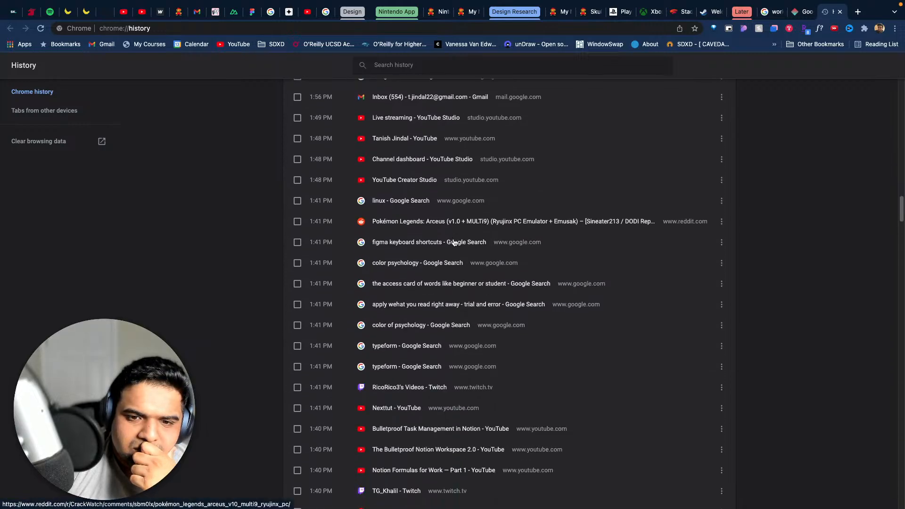
scroll(454, 242, "down", 6)
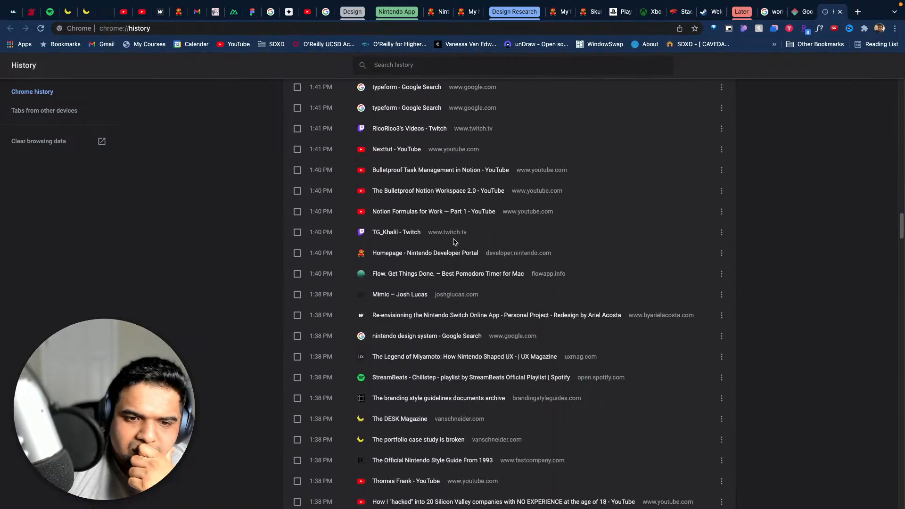
scroll(455, 242, "down", 6)
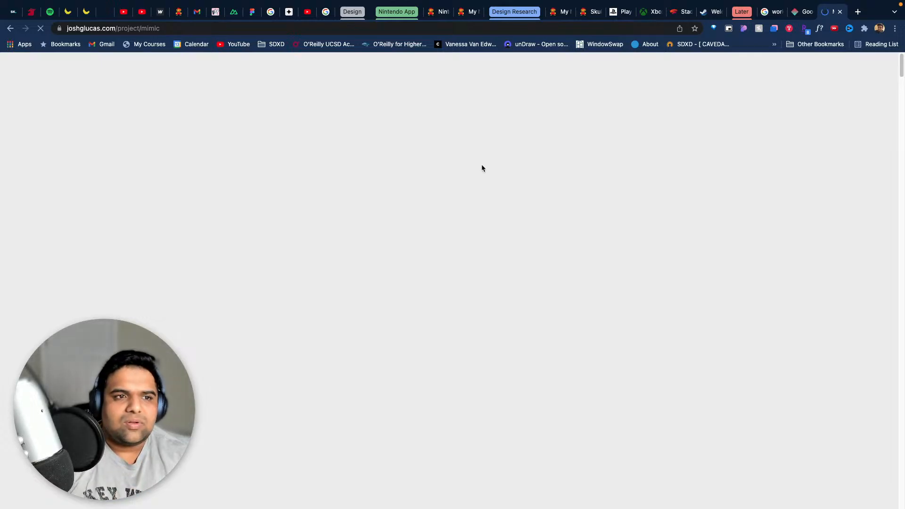
- Find the Competitive Analysis section of the Mimic case study and examine its feature comparison table of music apps
scroll(660, 257, "down", 5)
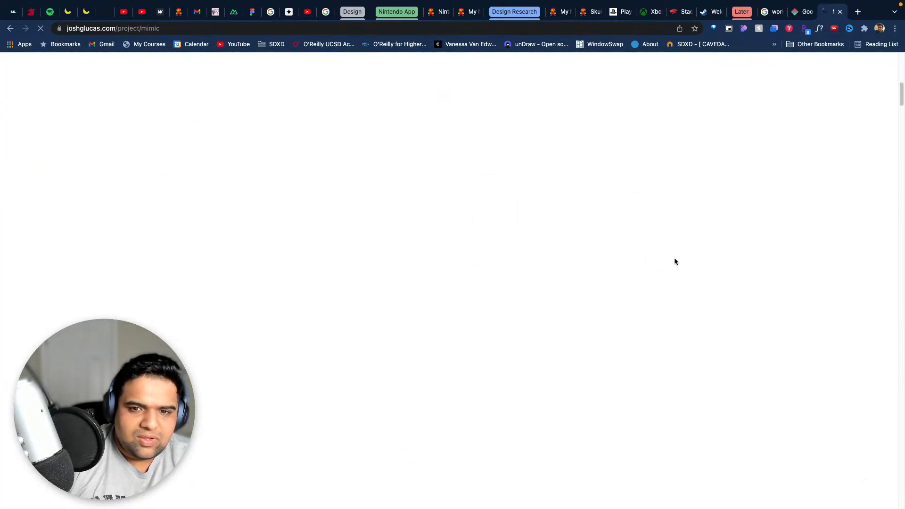
scroll(675, 260, "down", 3)
scroll(675, 260, "down", 5)
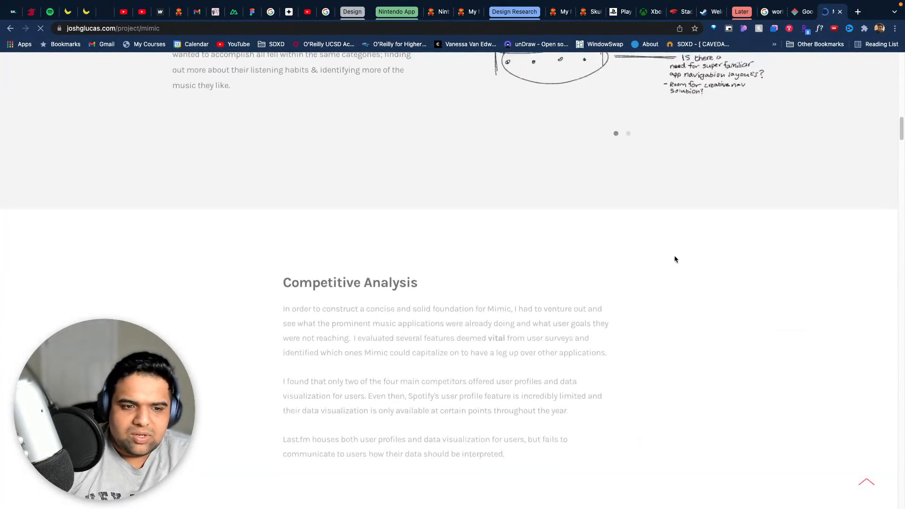
scroll(673, 255, "down", 6)
scroll(659, 250, "up", 3)
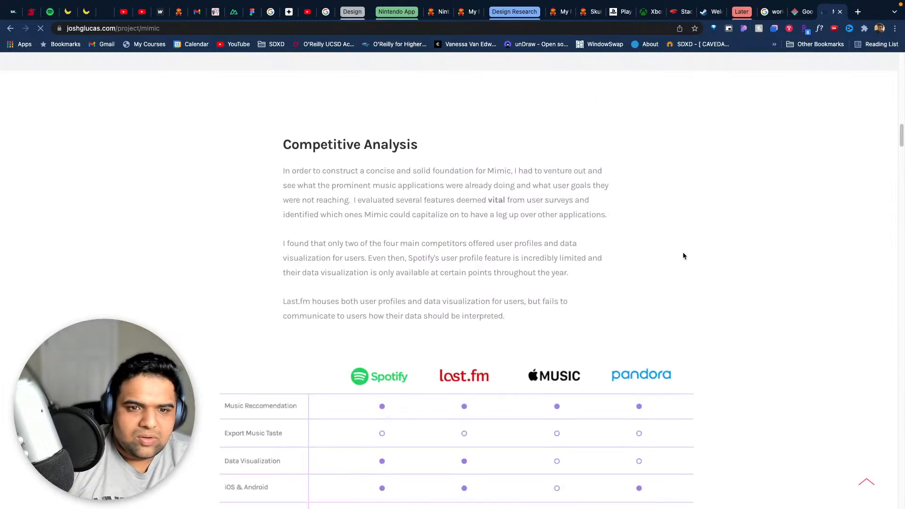
scroll(683, 256, "down", 2)
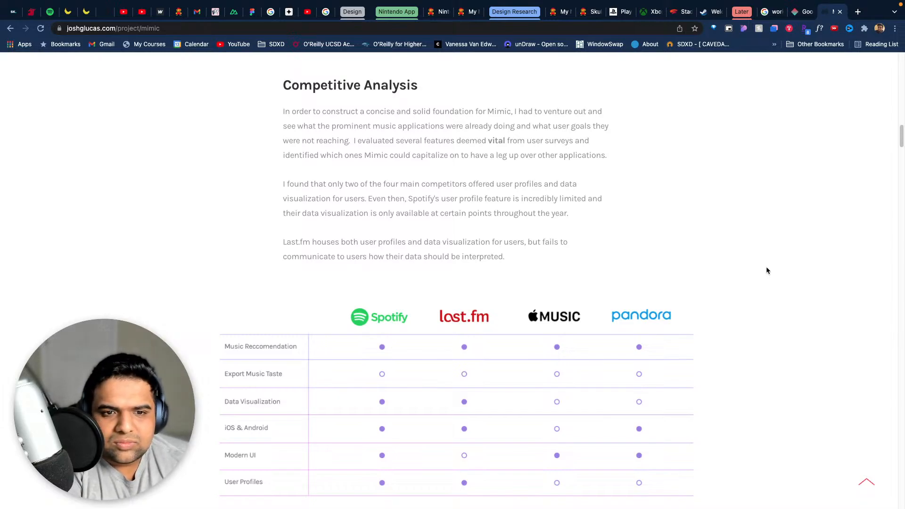
scroll(760, 297, "down", 3)
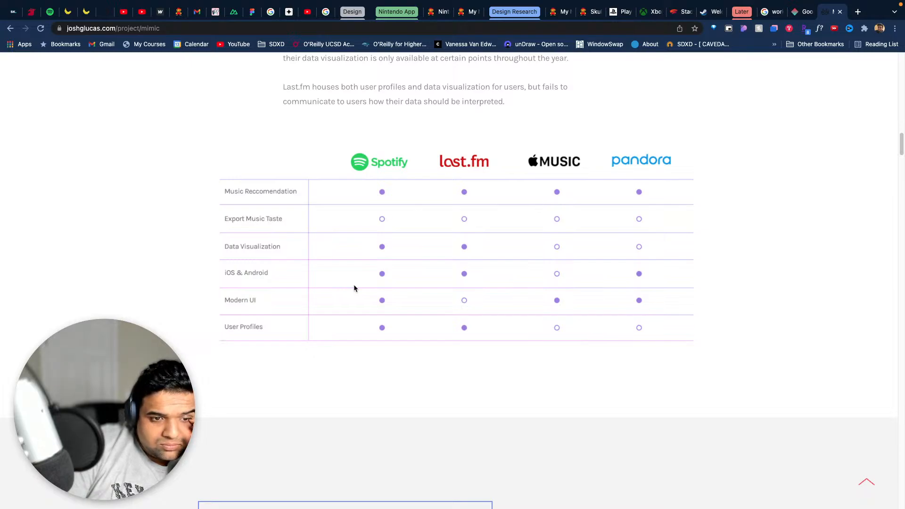
- Review the case study's streaming activity chart, Prioritization Plotting graph and Information Architecture diagram
scroll(354, 288, "down", 8)
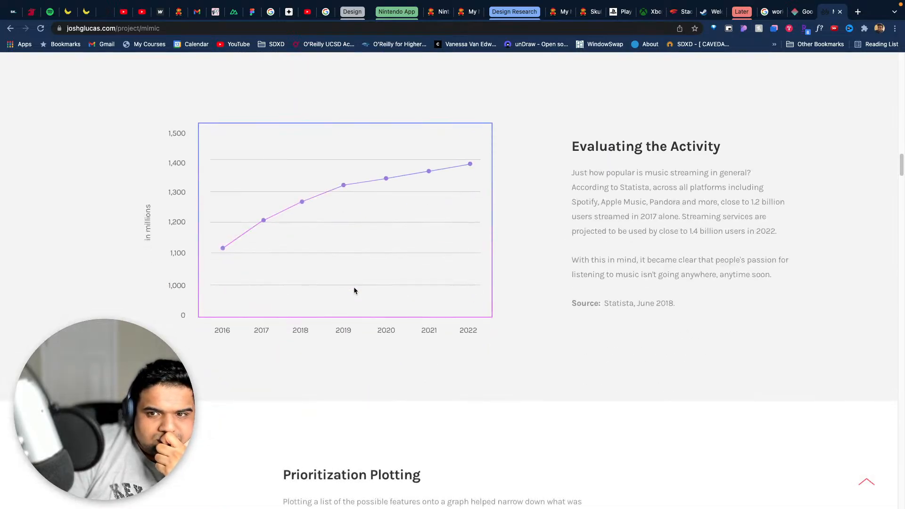
scroll(354, 290, "down", 2)
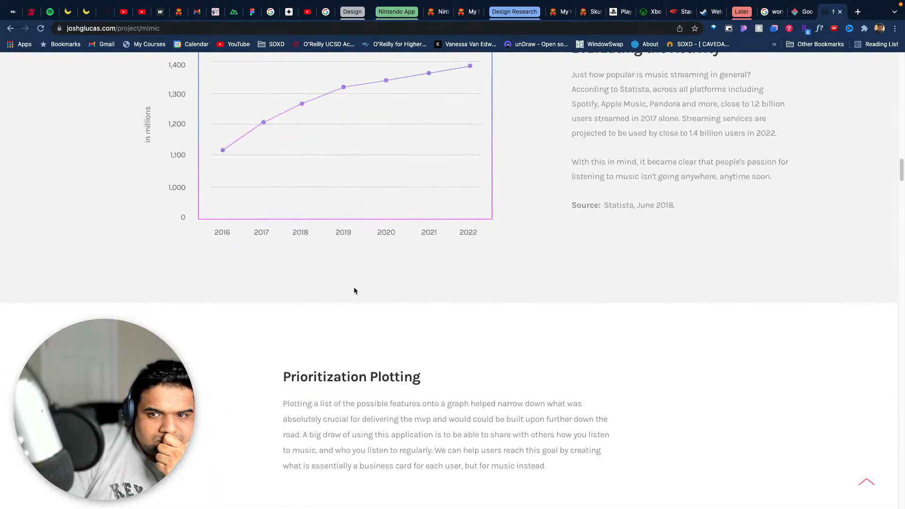
scroll(354, 291, "down", 7)
scroll(355, 289, "up", 1)
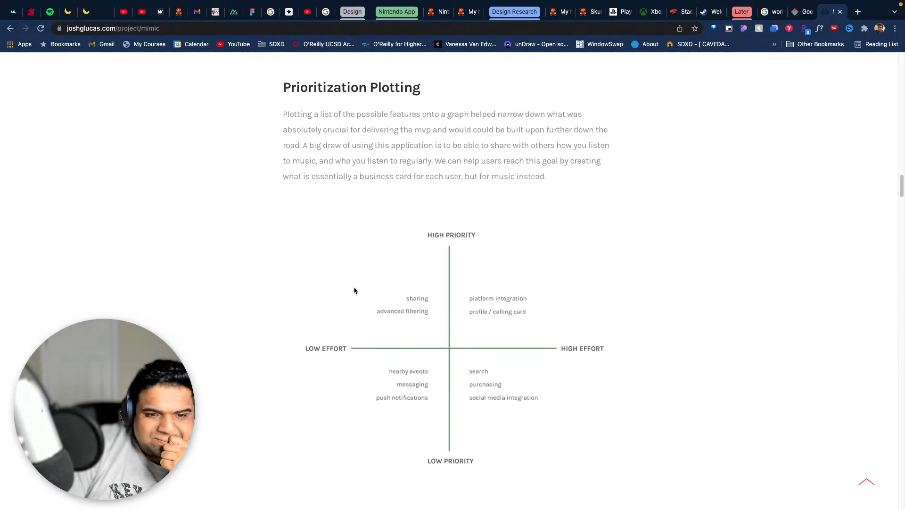
scroll(355, 289, "down", 1)
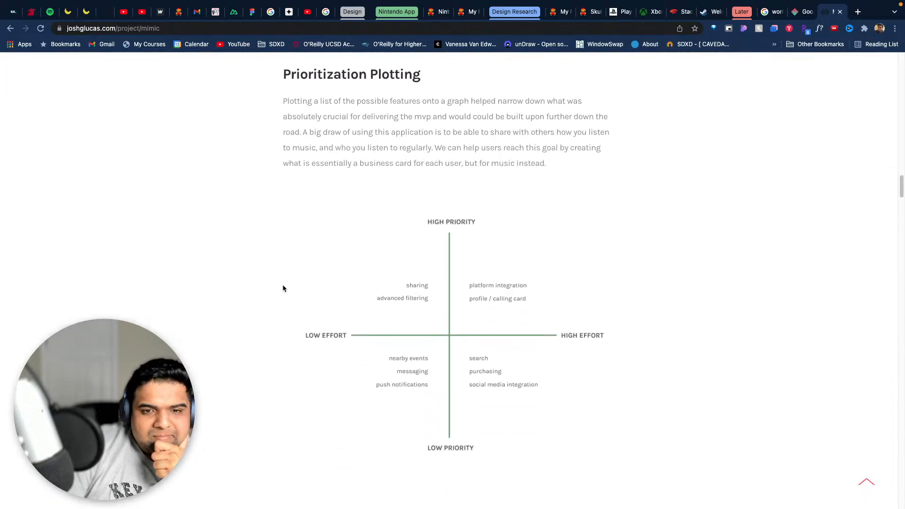
scroll(267, 284, "down", 10)
scroll(268, 284, "down", 5)
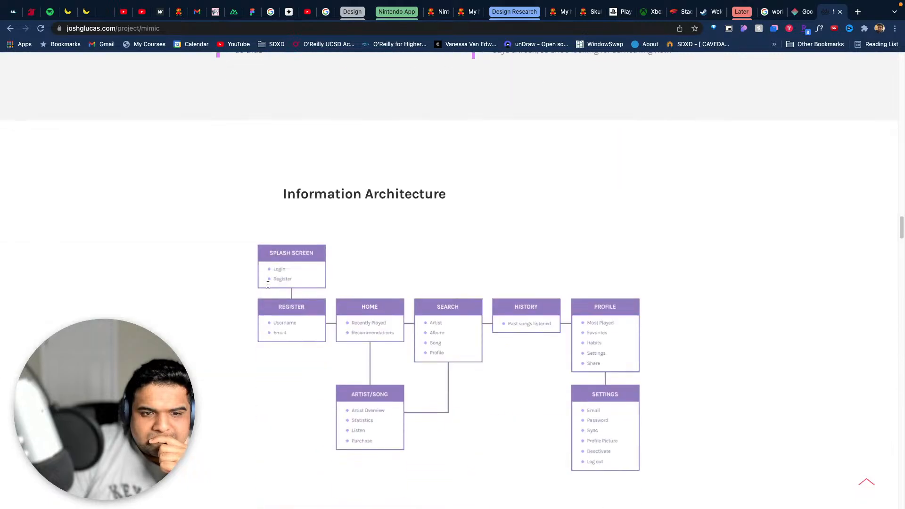
scroll(268, 284, "down", 8)
scroll(268, 283, "up", 7)
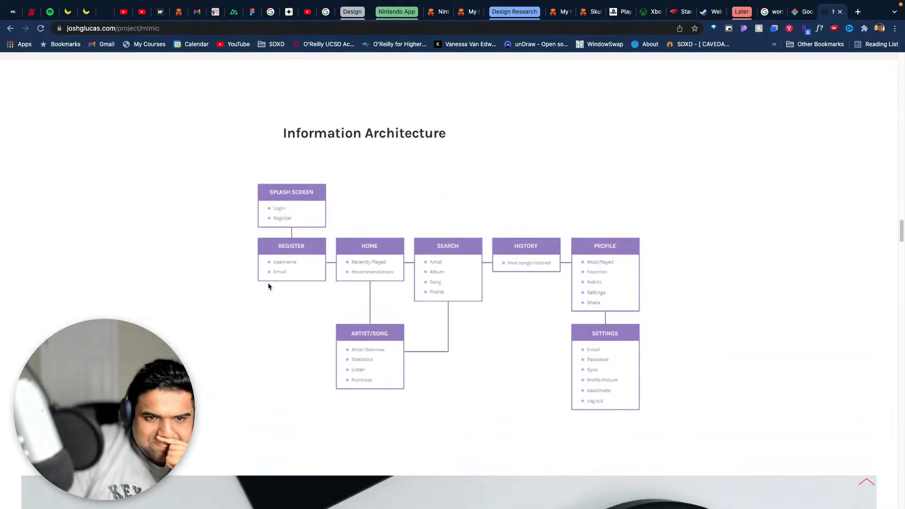
scroll(268, 285, "down", 1)
scroll(223, 294, "down", 15)
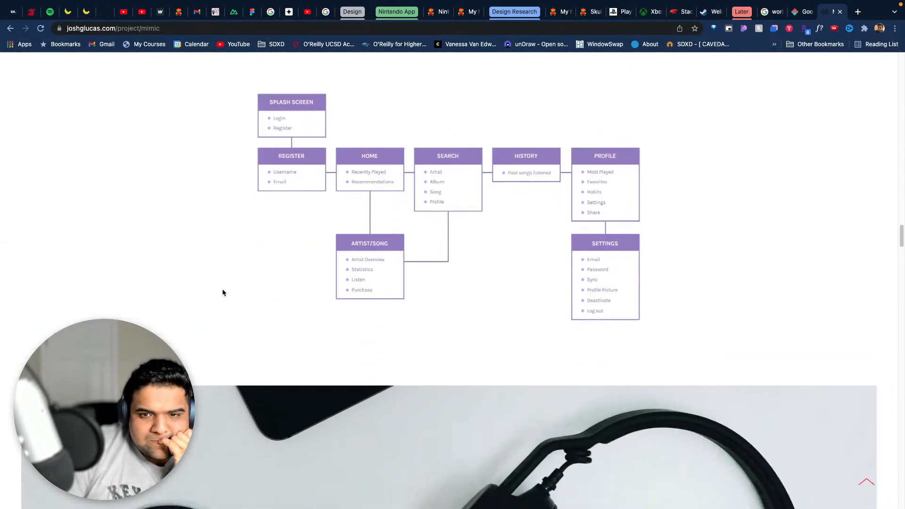
- Look over the case study's paper wireframes, wireflow and prototype links, and read through its design challenges
scroll(222, 290, "down", 6)
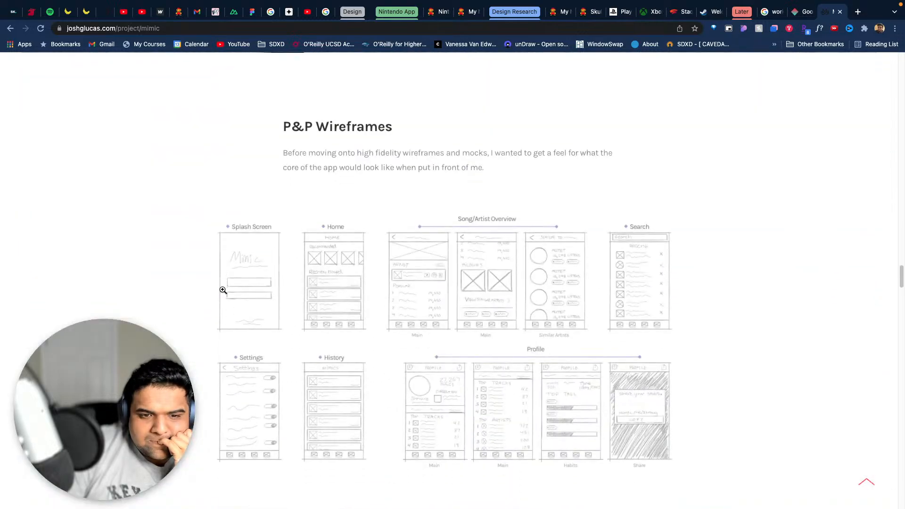
scroll(200, 286, "down", 20)
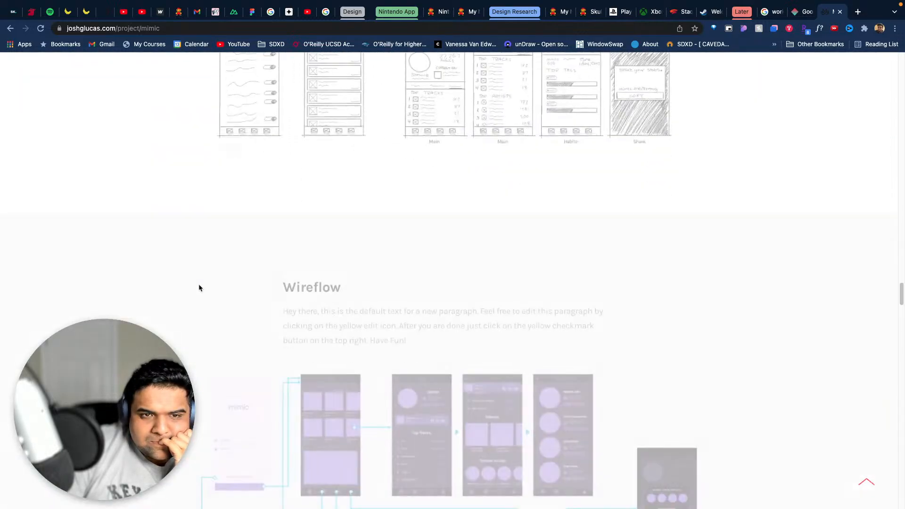
scroll(199, 288, "down", 2)
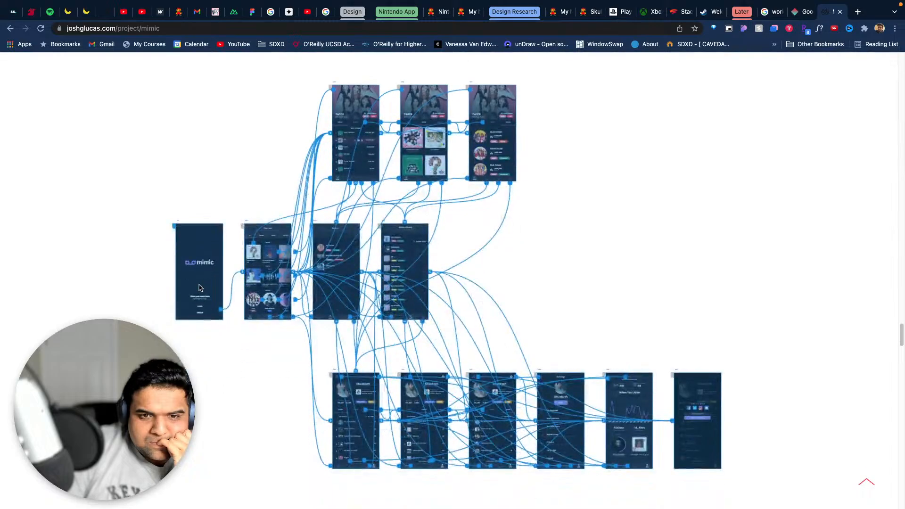
scroll(199, 287, "down", 12)
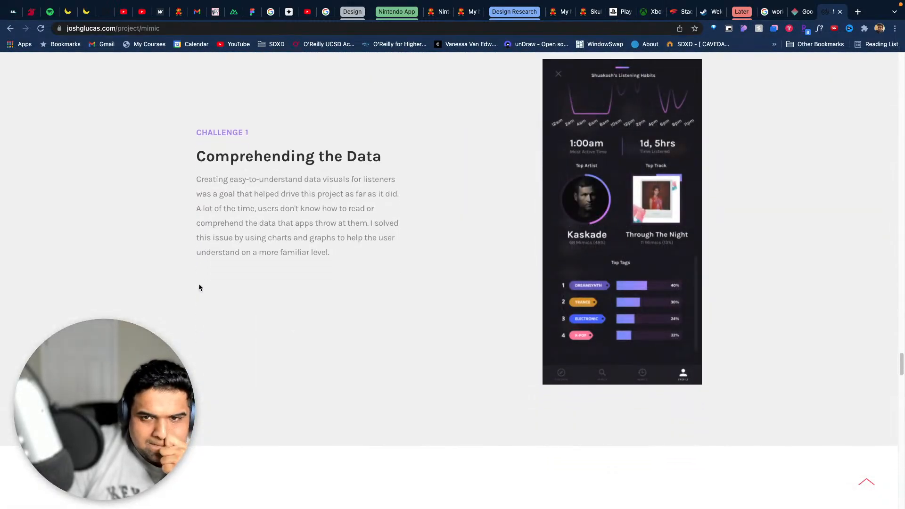
scroll(199, 288, "down", 10)
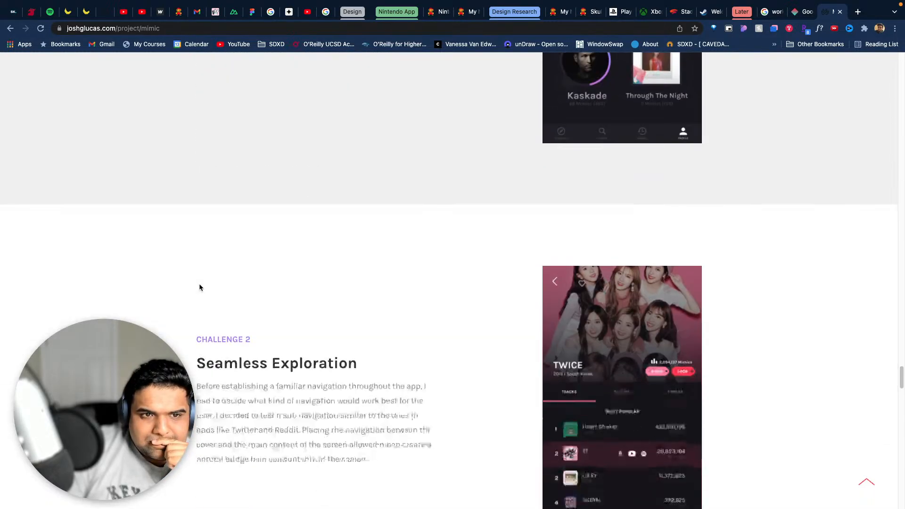
scroll(198, 288, "up", 2)
scroll(199, 288, "down", 2)
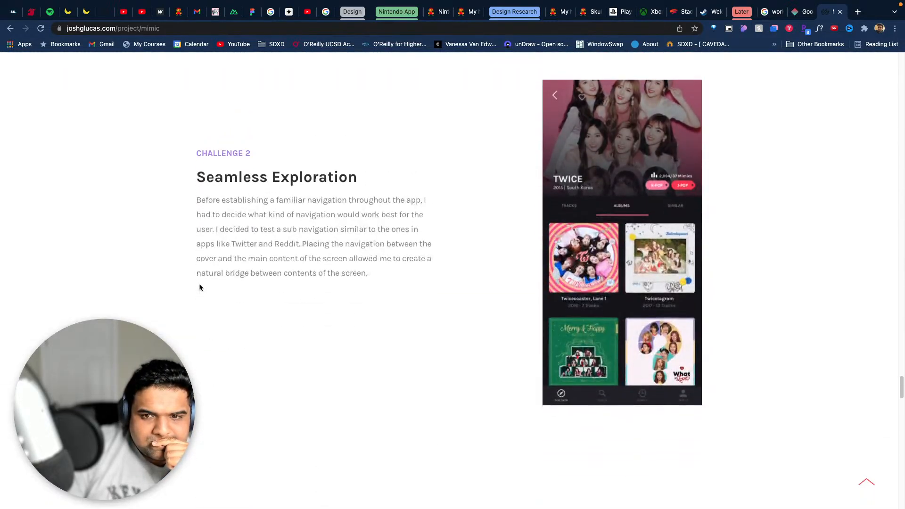
scroll(199, 287, "down", 20)
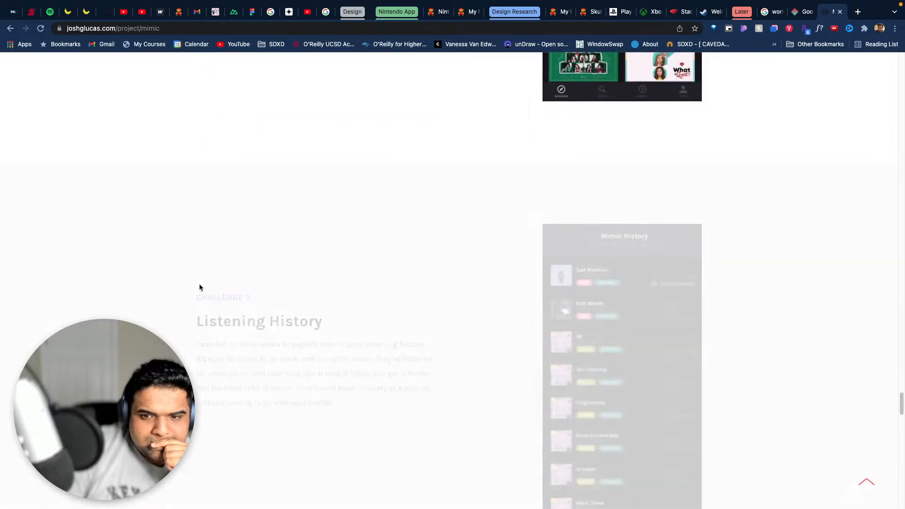
- Examine the Mimic style guide's colors, type, buttons and logos, and read on to the Takeaways section
scroll(199, 285, "down", 8)
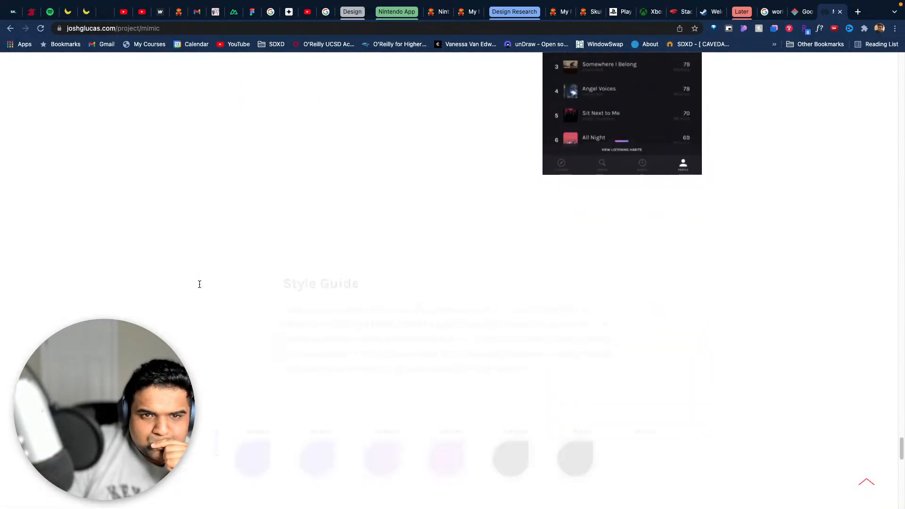
scroll(199, 287, "up", 4)
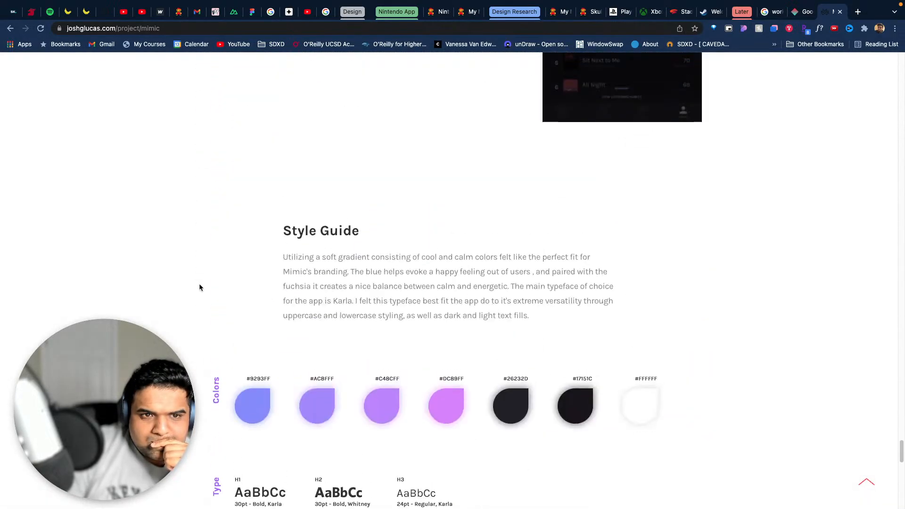
scroll(199, 286, "down", 6)
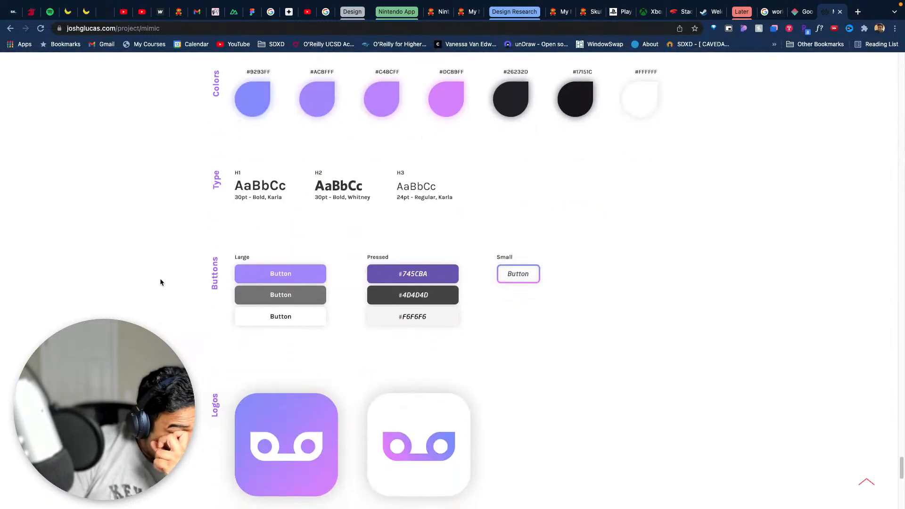
scroll(160, 282, "down", 2)
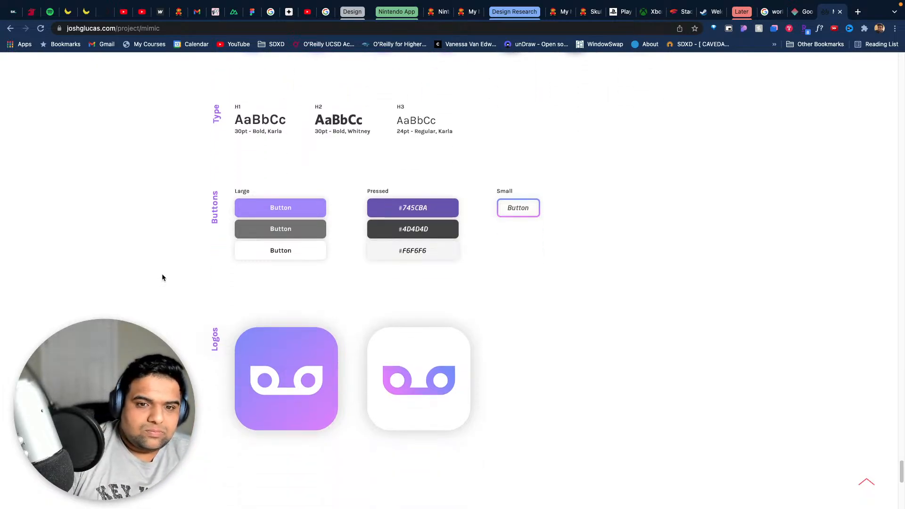
scroll(162, 278, "down", 9)
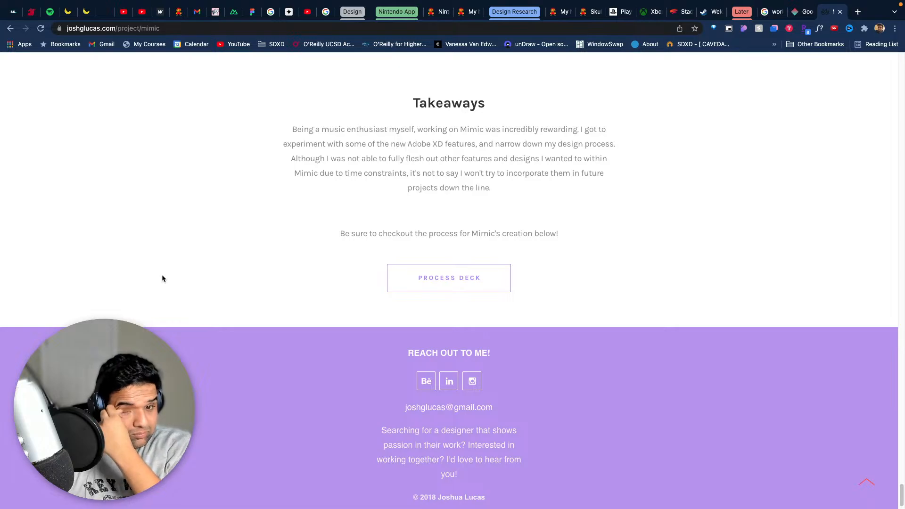
- Open the Mimic process deck in a separate tab while staying on the case study page
right_click(452, 284)
left_click(507, 290)
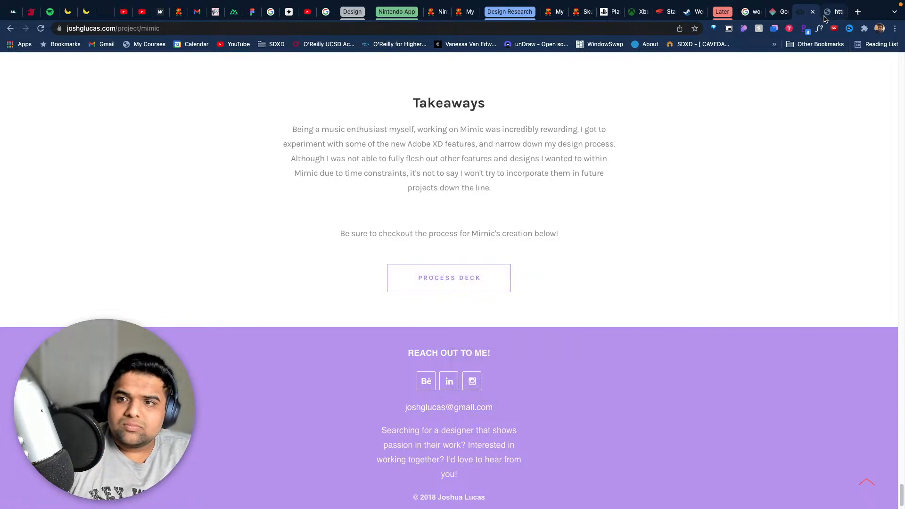
left_click(807, 14)
left_click(806, 15)
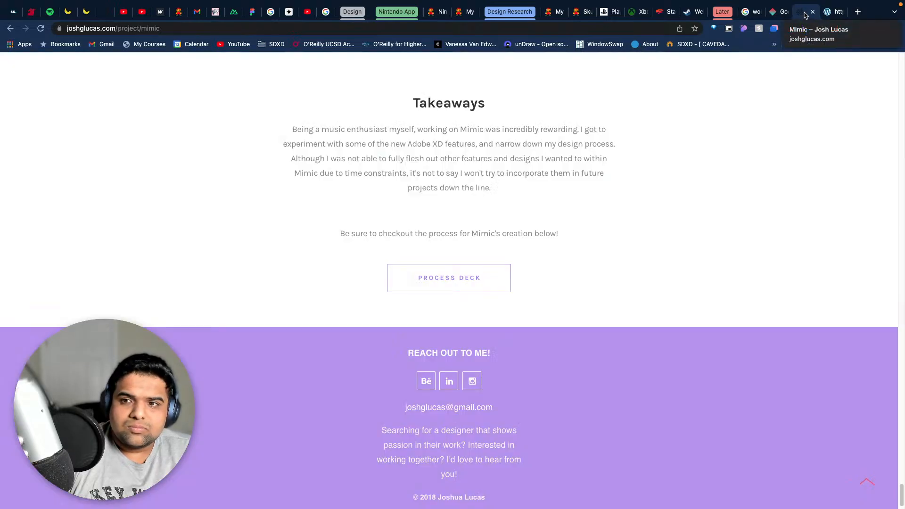
- Go to the Work page of the Mimic designer's portfolio and look over the project tiles
scroll(225, 146, "up", 20)
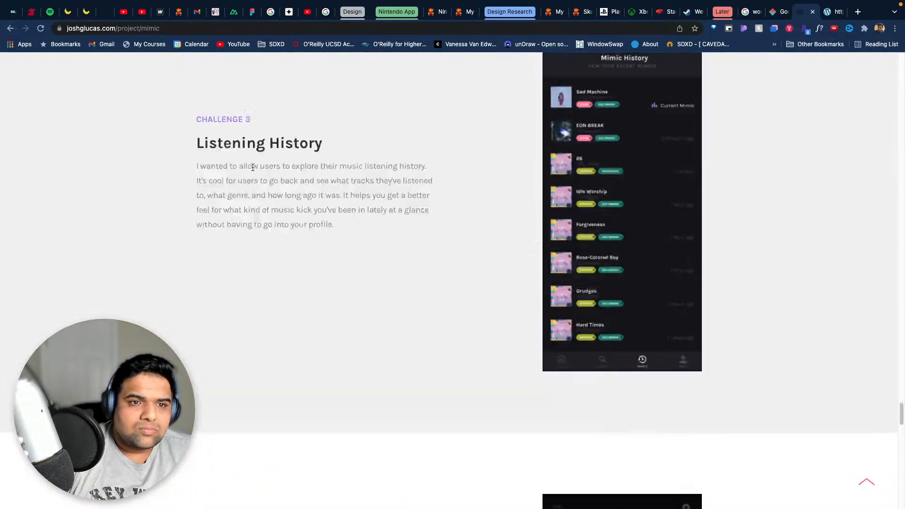
scroll(244, 162, "up", 10)
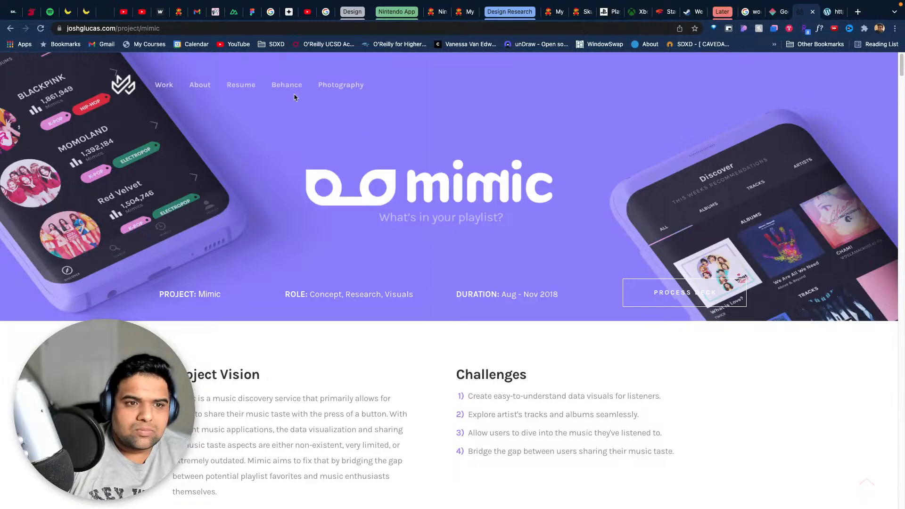
left_click(165, 86)
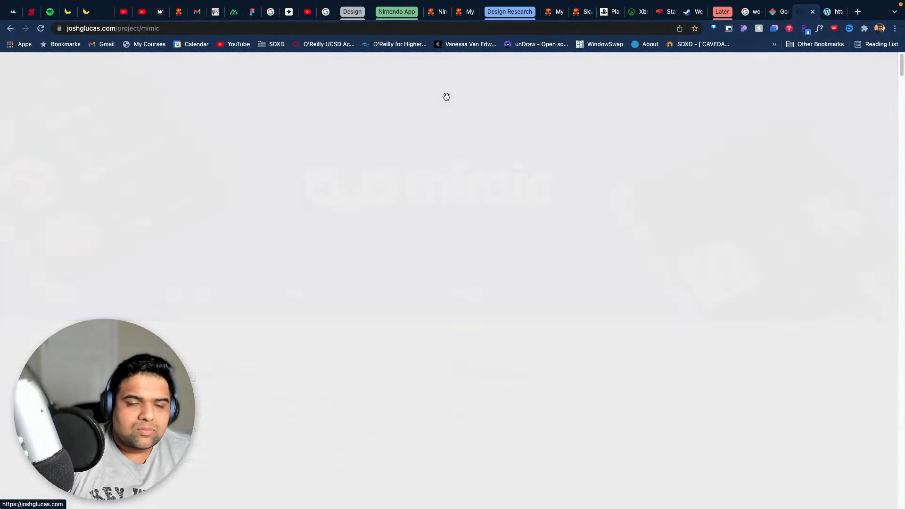
scroll(658, 158, "down", 5)
scroll(666, 163, "up", 4)
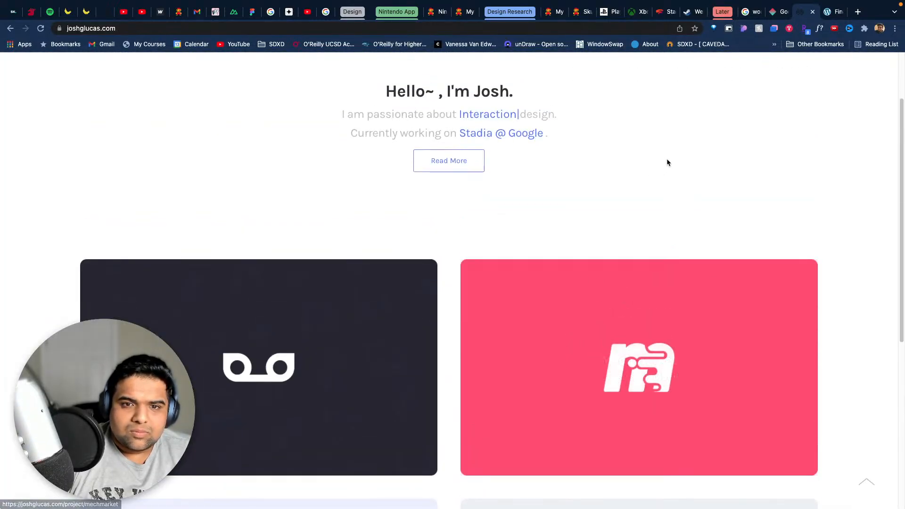
scroll(896, 272, "down", 5)
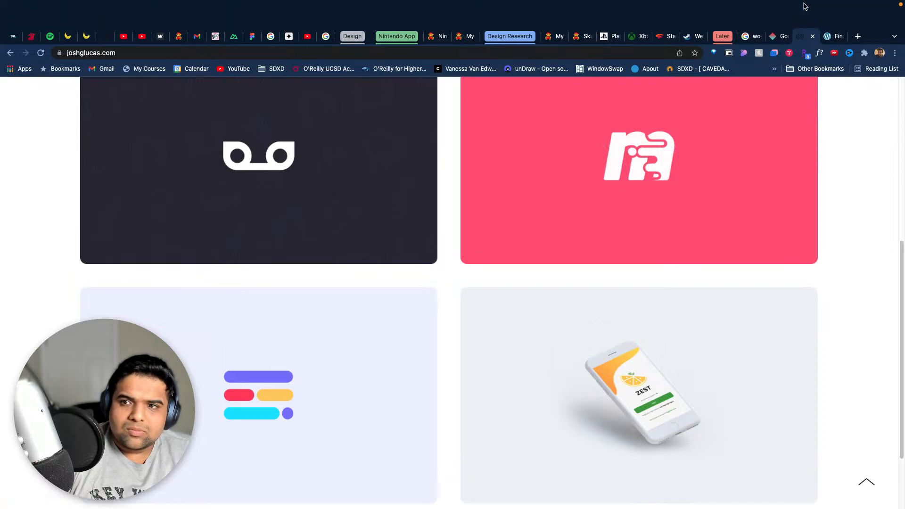
- Switch to the Mimic process deck and read its introduction, Kickoff, Competitive Analysis and feature prioritization pages
left_click(823, 41)
scroll(700, 167, "down", 15)
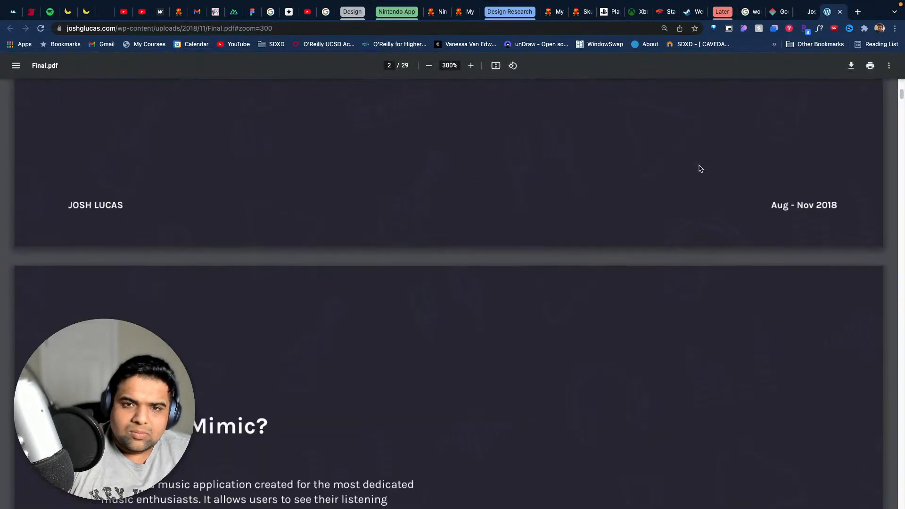
scroll(700, 167, "up", 5)
scroll(700, 167, "down", 10)
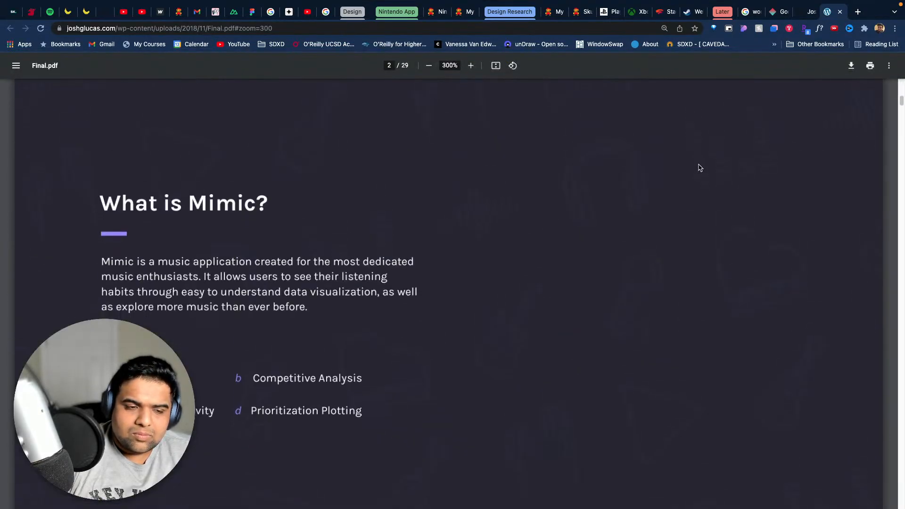
scroll(700, 168, "up", 1)
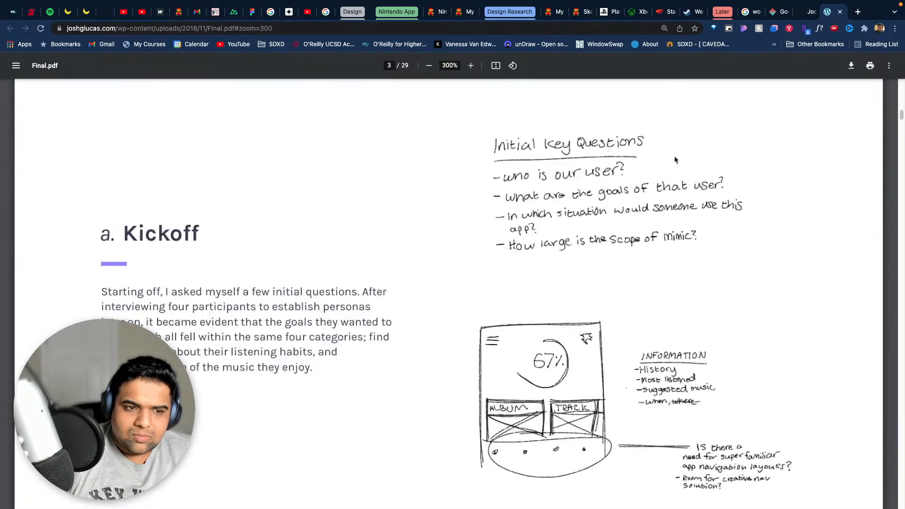
scroll(683, 163, "down", 10)
scroll(675, 159, "down", 20)
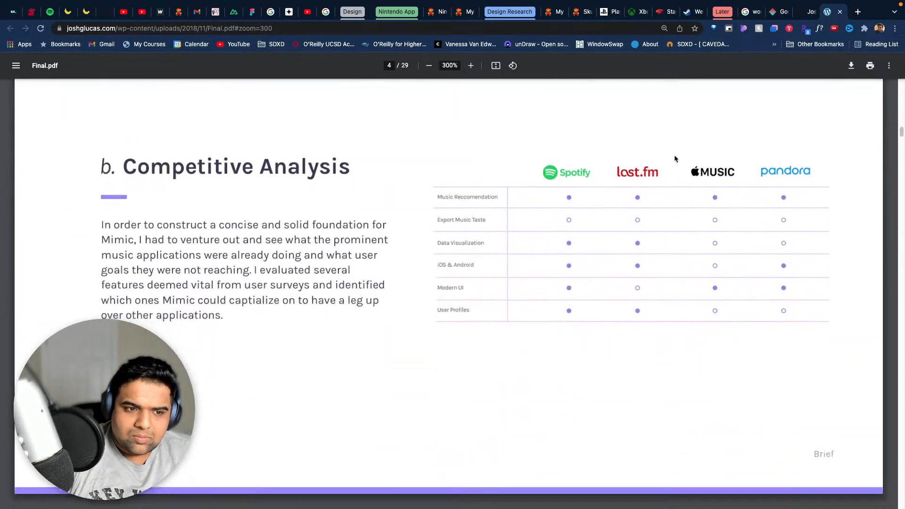
scroll(674, 157, "down", 20)
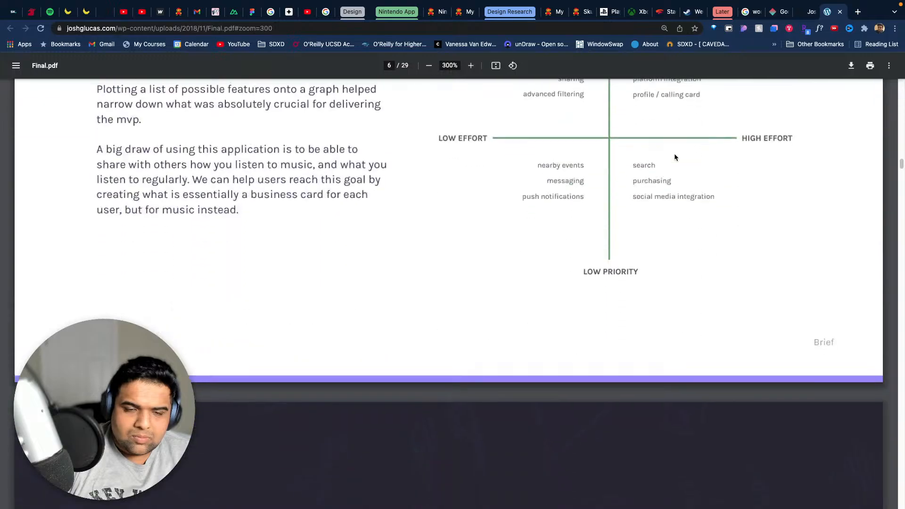
- Examine the deck's handwritten Contextual Inquiry / Task Analysis notes and read on to the Preliminary Design section
scroll(674, 157, "up", 10)
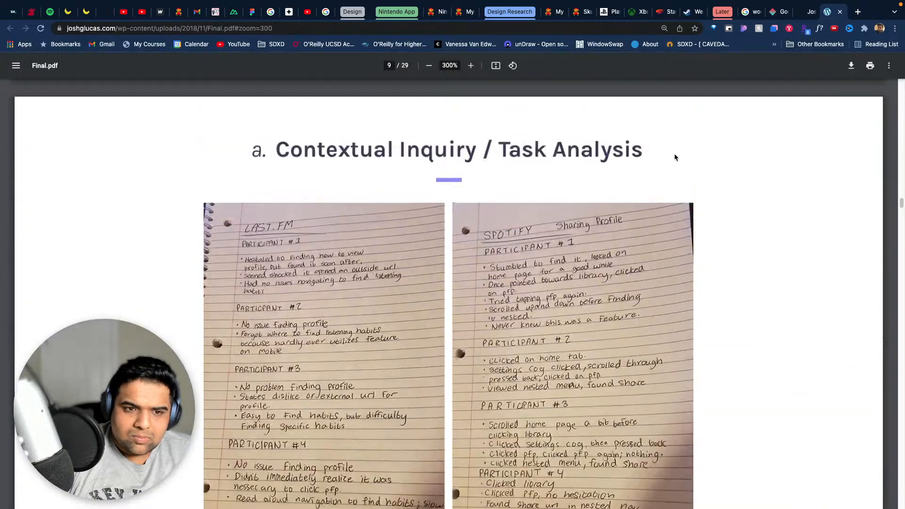
scroll(674, 157, "down", 7)
scroll(675, 157, "up", 3)
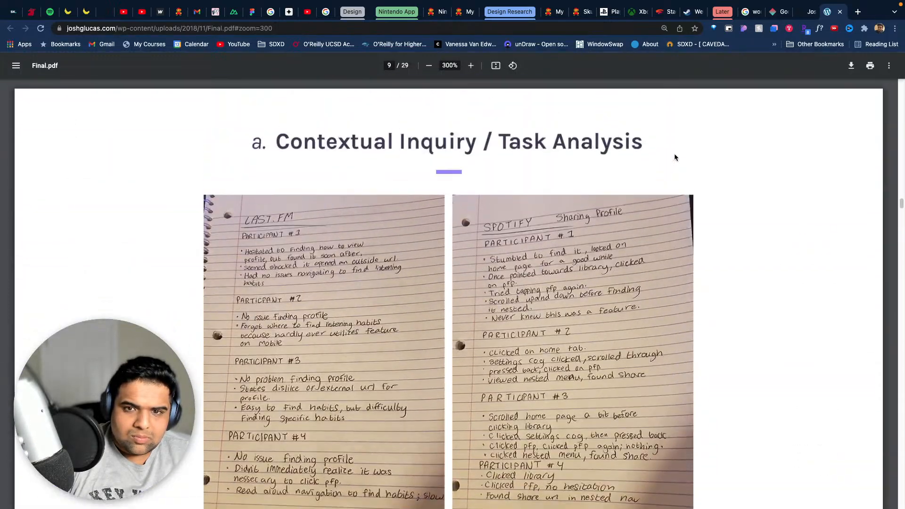
scroll(675, 158, "down", 2)
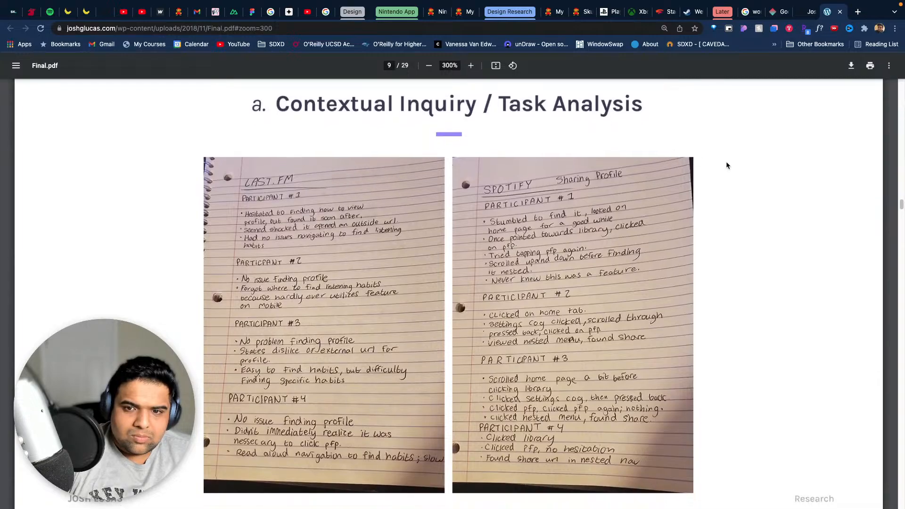
scroll(726, 165, "down", 20)
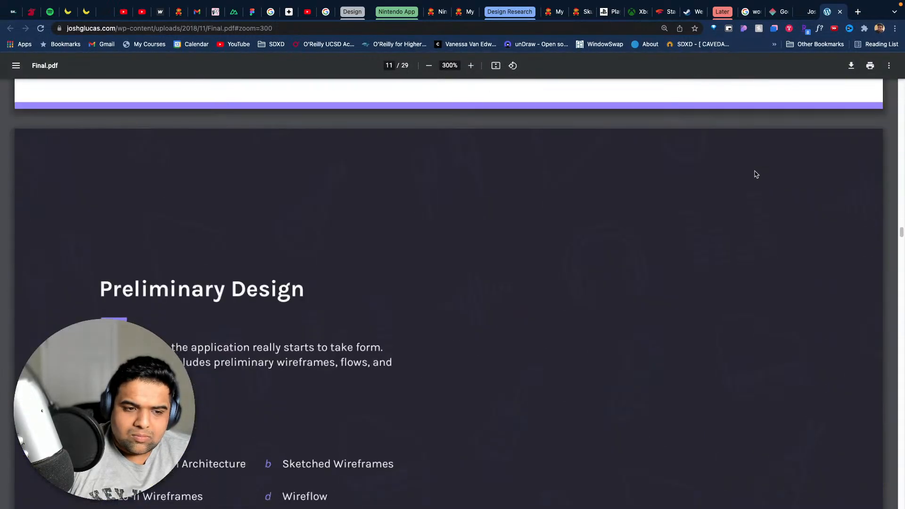
- Review the deck's Splash Screen and Discover mockup pages
scroll(754, 172, "down", 20)
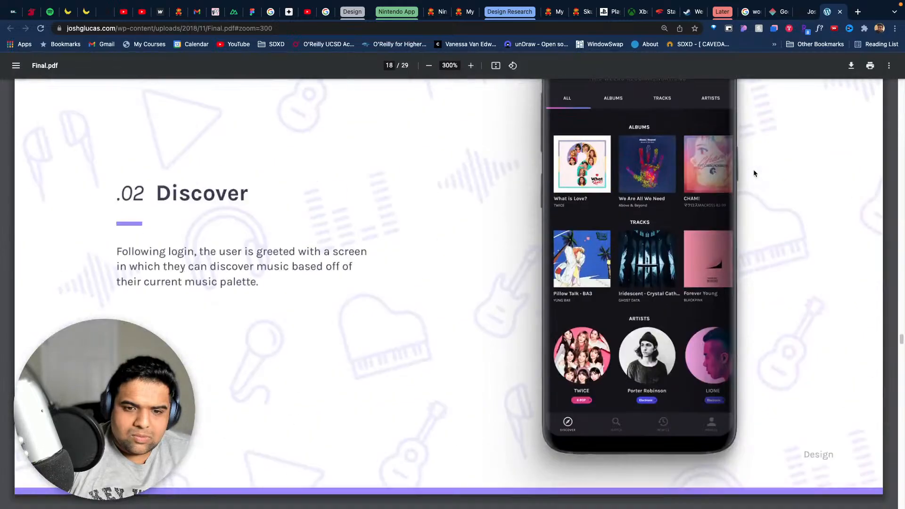
scroll(753, 174, "down", 8)
scroll(753, 174, "up", 15)
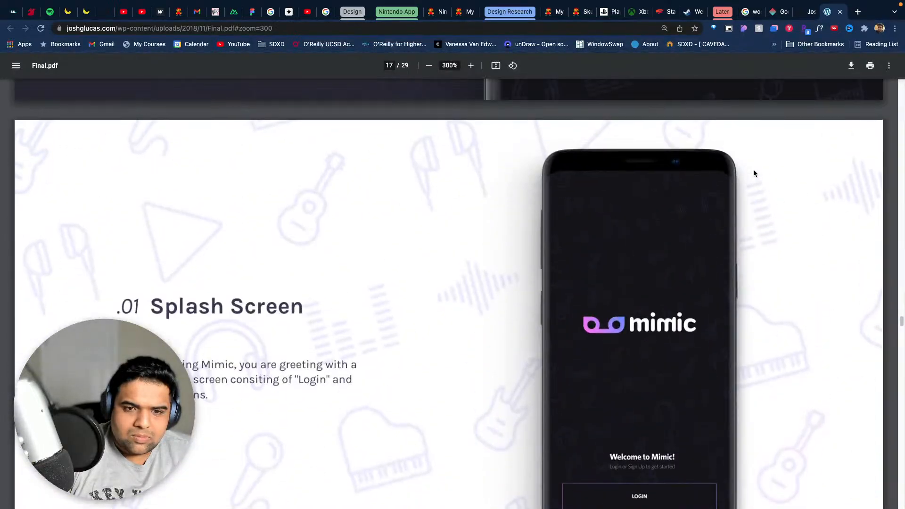
scroll(753, 173, "down", 2)
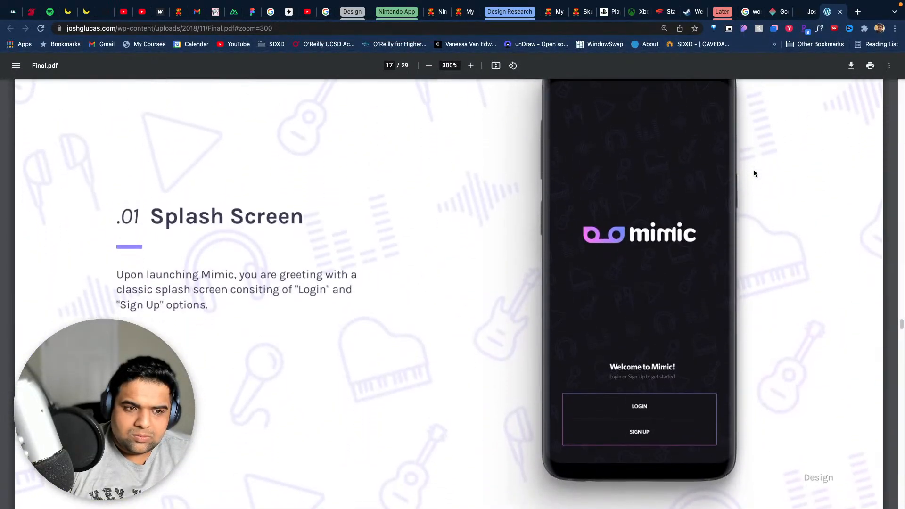
scroll(752, 172, "up", 1)
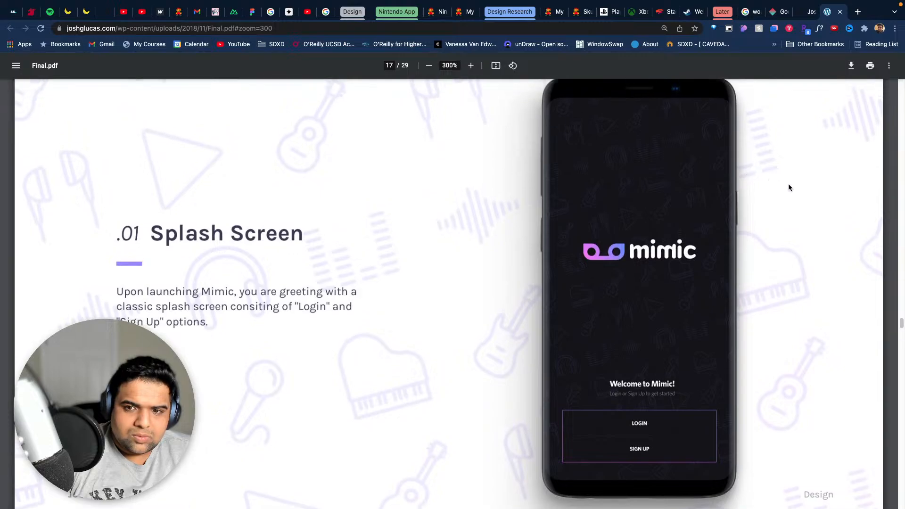
scroll(788, 184, "down", 10)
scroll(786, 183, "up", 10)
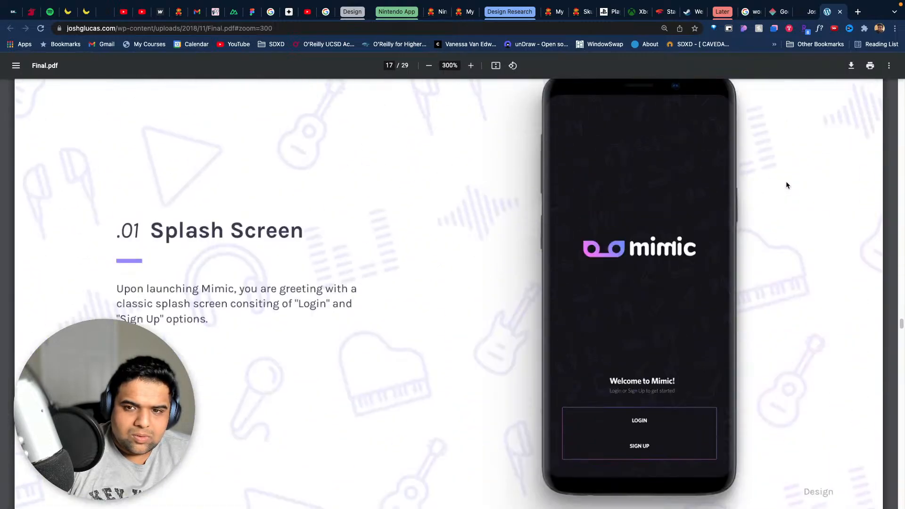
scroll(786, 183, "down", 2)
scroll(786, 184, "down", 9)
scroll(786, 181, "down", 20)
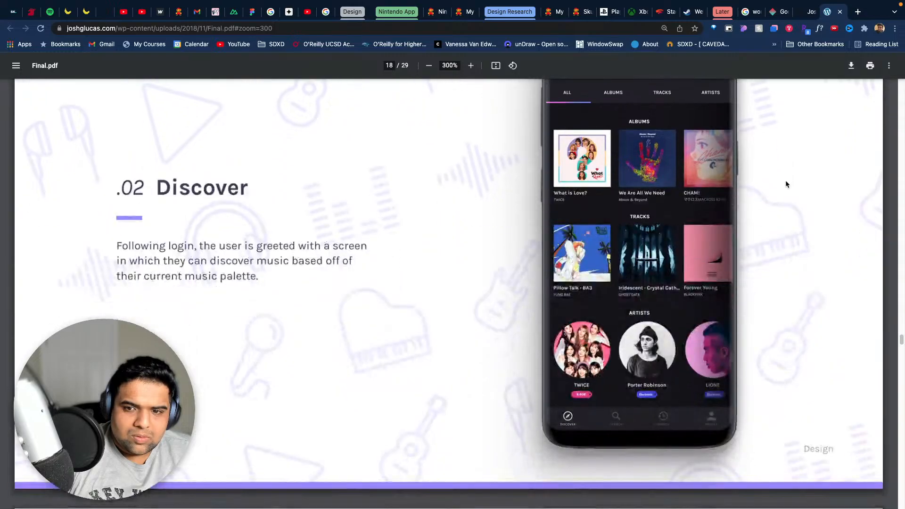
- Look through the deck's Settings mockup, Style Guide / Assets, Feature Glossary and Summary pages, and return to its cover
scroll(786, 182, "down", 20)
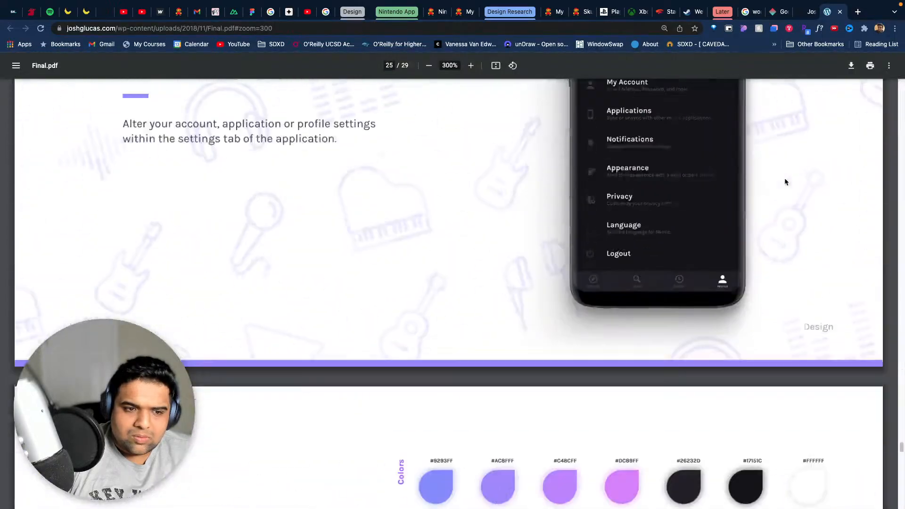
scroll(785, 182, "down", 15)
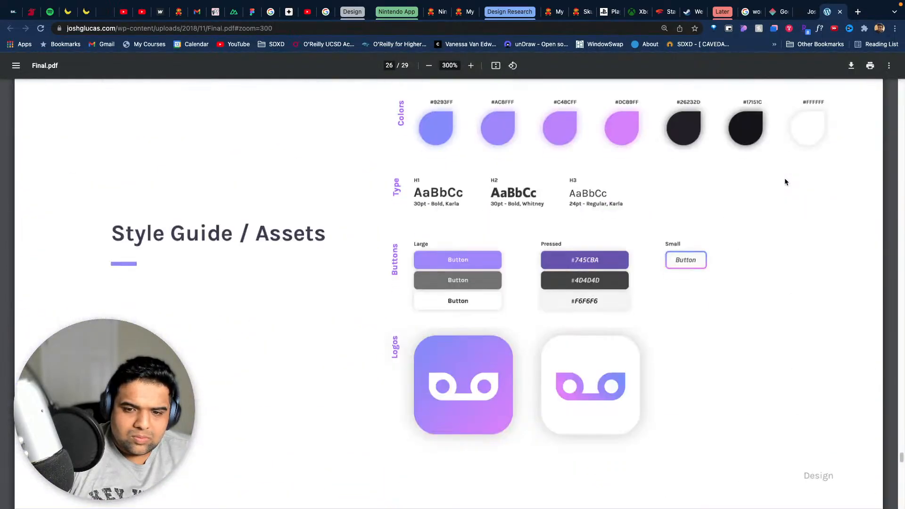
scroll(785, 182, "up", 15)
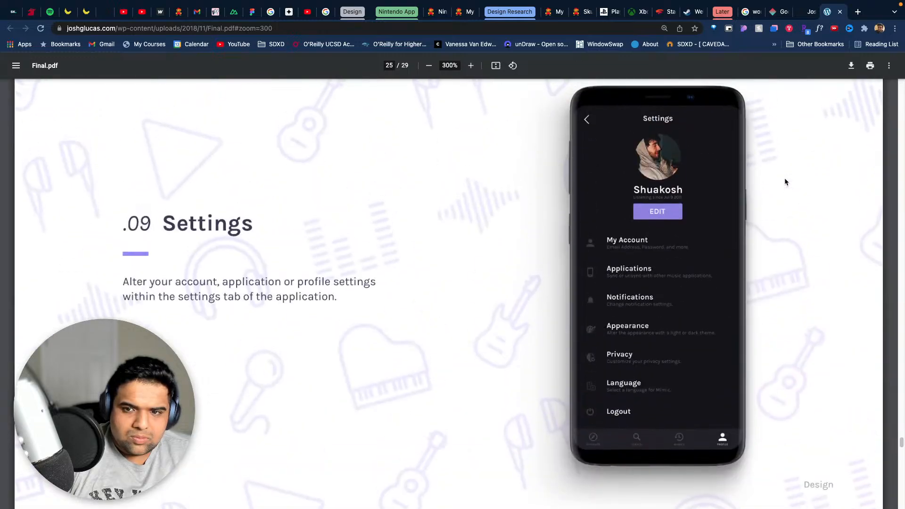
scroll(785, 181, "down", 10)
scroll(785, 181, "down", 20)
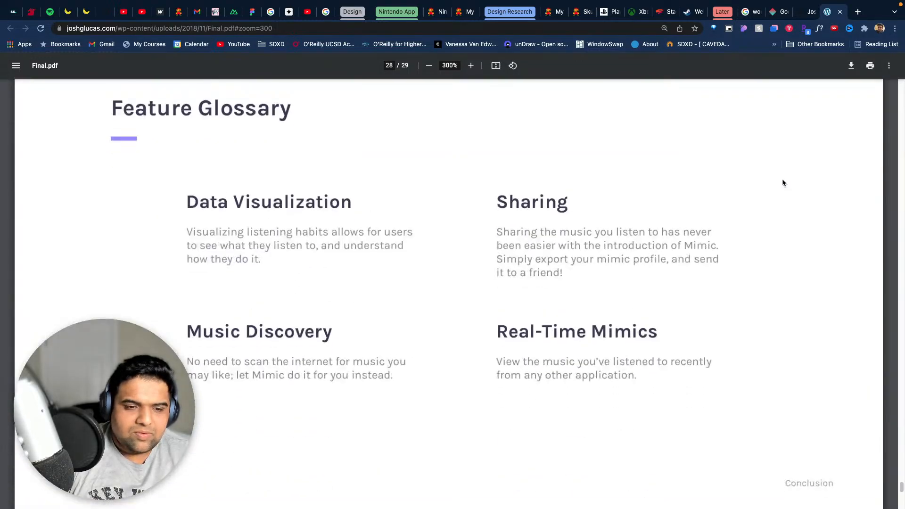
scroll(746, 179, "down", 10)
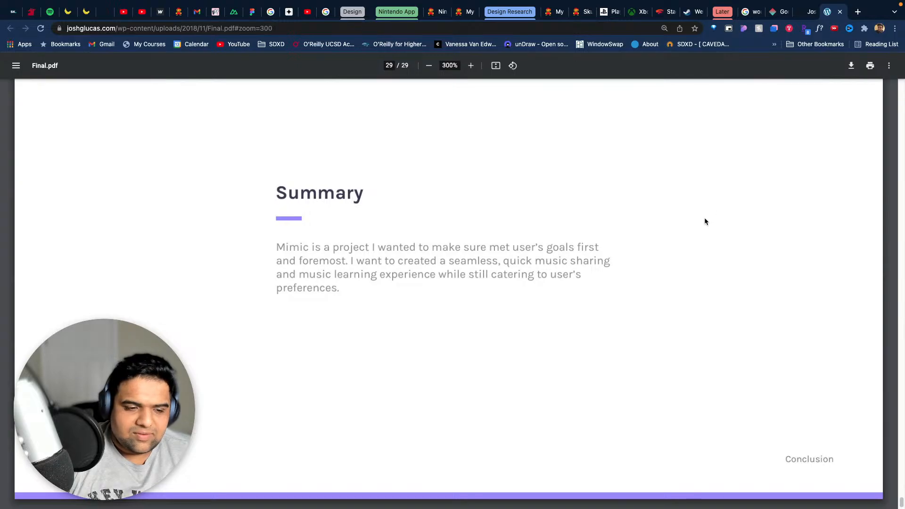
scroll(705, 221, "up", 20)
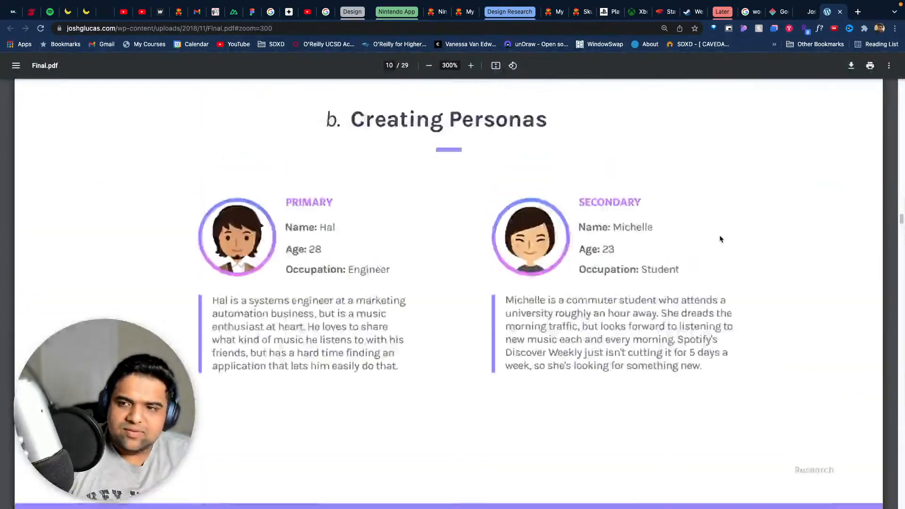
scroll(719, 231, "up", 20)
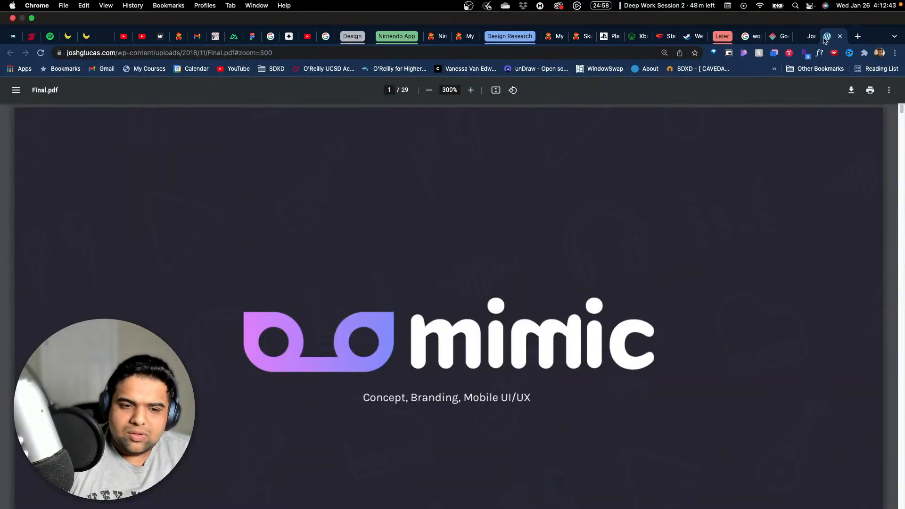
- Revisit the Google Stadia portfolio page and the search results for Google Stadia designers
left_click(807, 37)
left_click(783, 36)
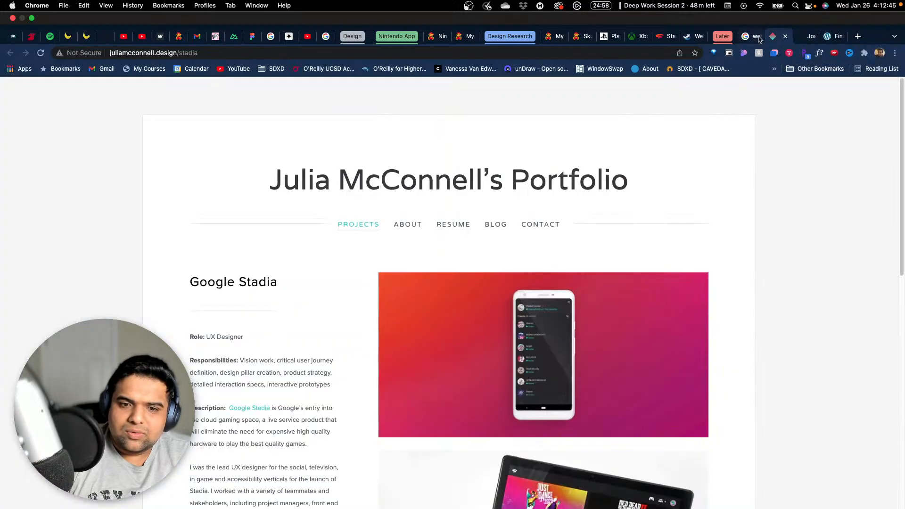
left_click(752, 37)
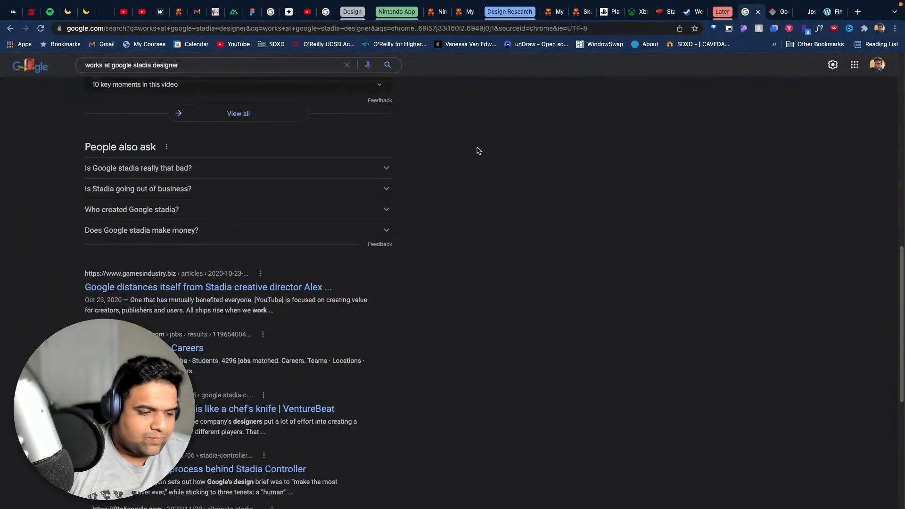
- Switch to Notion, make its window full screen, and find the Competitive Analysis for Nintendo App Features outline
key("ctrl+Left")
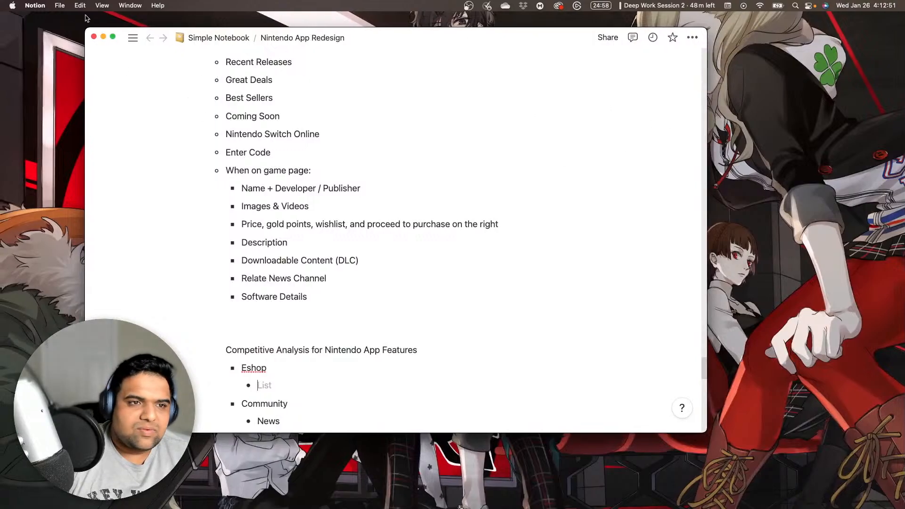
left_click(112, 37)
scroll(407, 249, "down", 15)
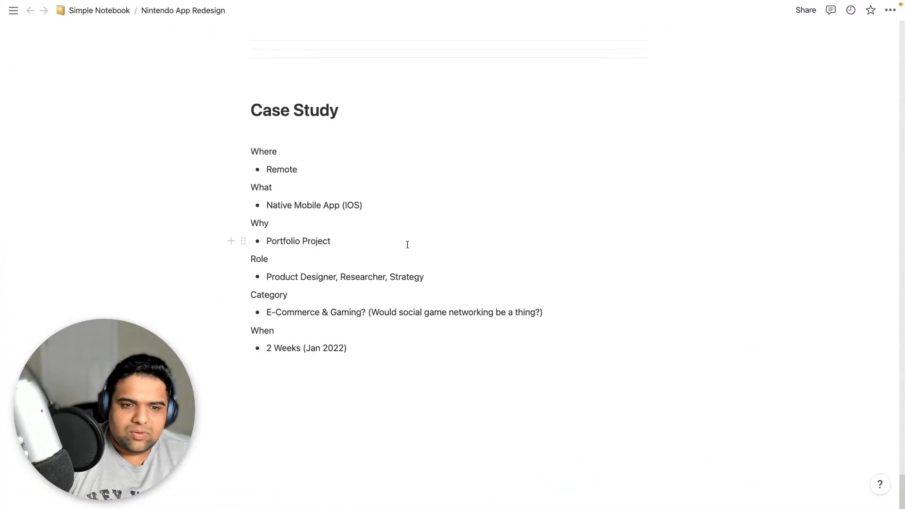
scroll(489, 249, "up", 8)
scroll(549, 255, "up", 7)
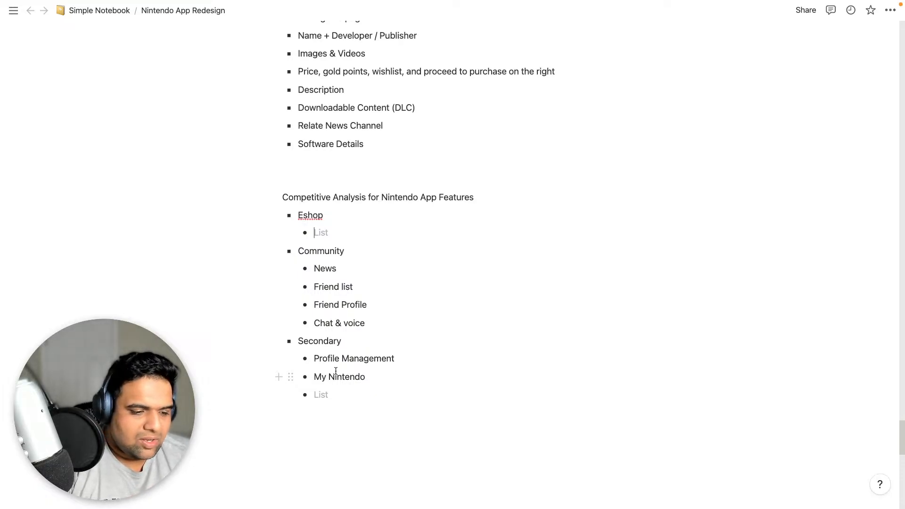
mouse_move(3, 273)
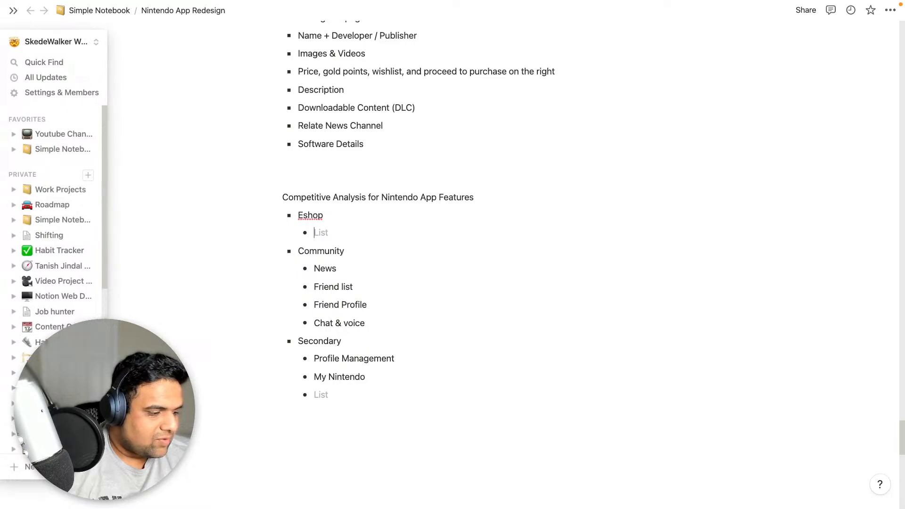